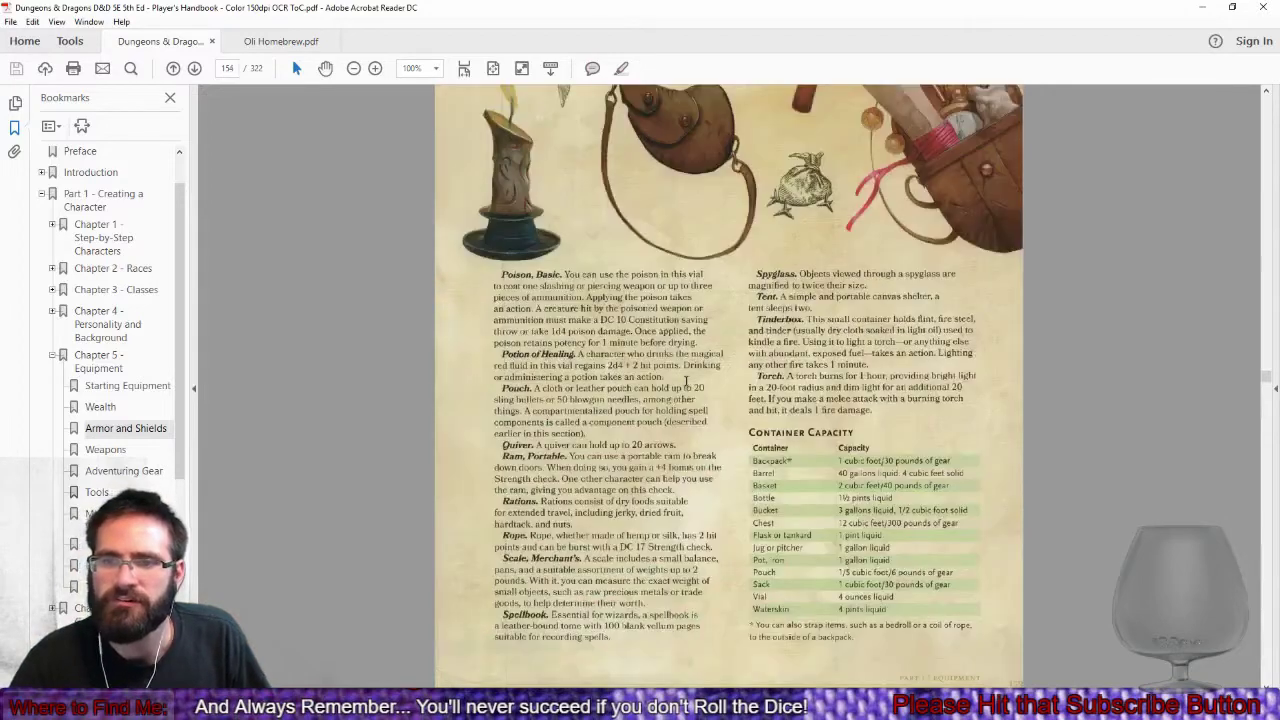
Look up clothing weights in the handbook's Adventuring Gear table and enter 3 for Commoners Clothes and 4 for Traveler's Clothes on the Roll20 character sheet.
{"action": "scroll", "coordinate": [688, 475], "scroll_direction": "up", "scroll_amount": 8}
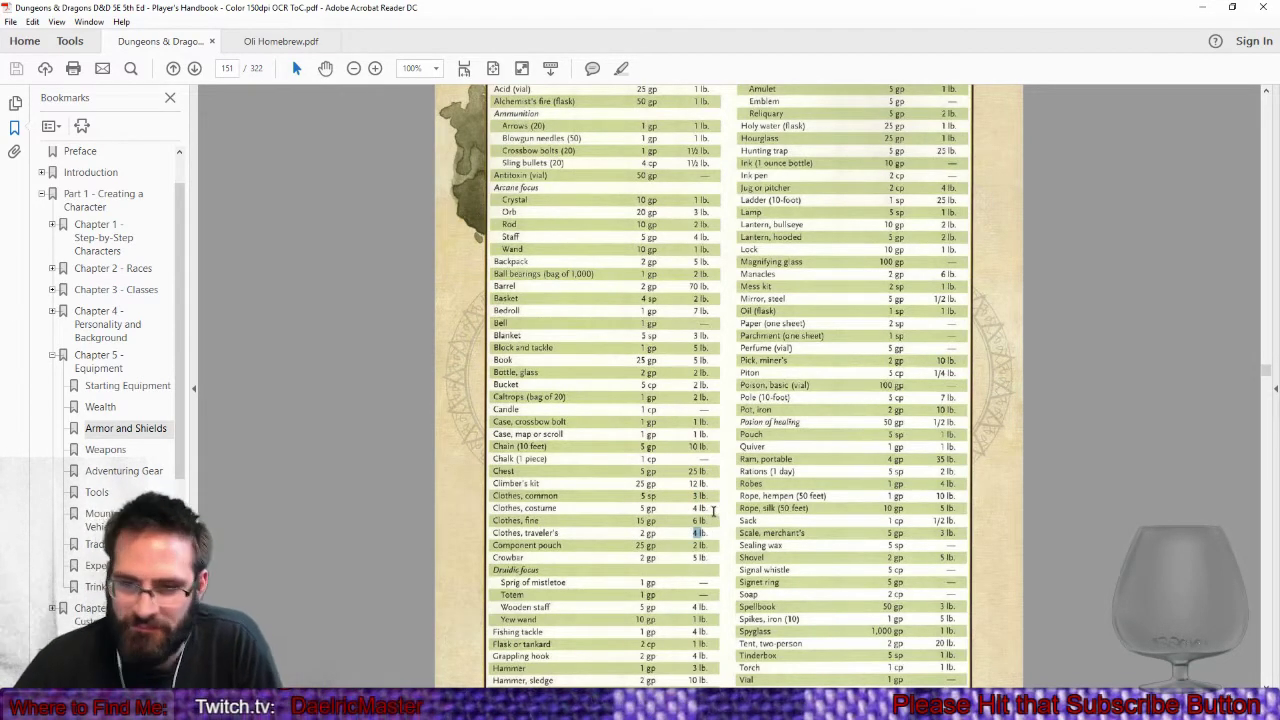
{"action": "scroll", "coordinate": [707, 510], "scroll_direction": "up", "scroll_amount": 2}
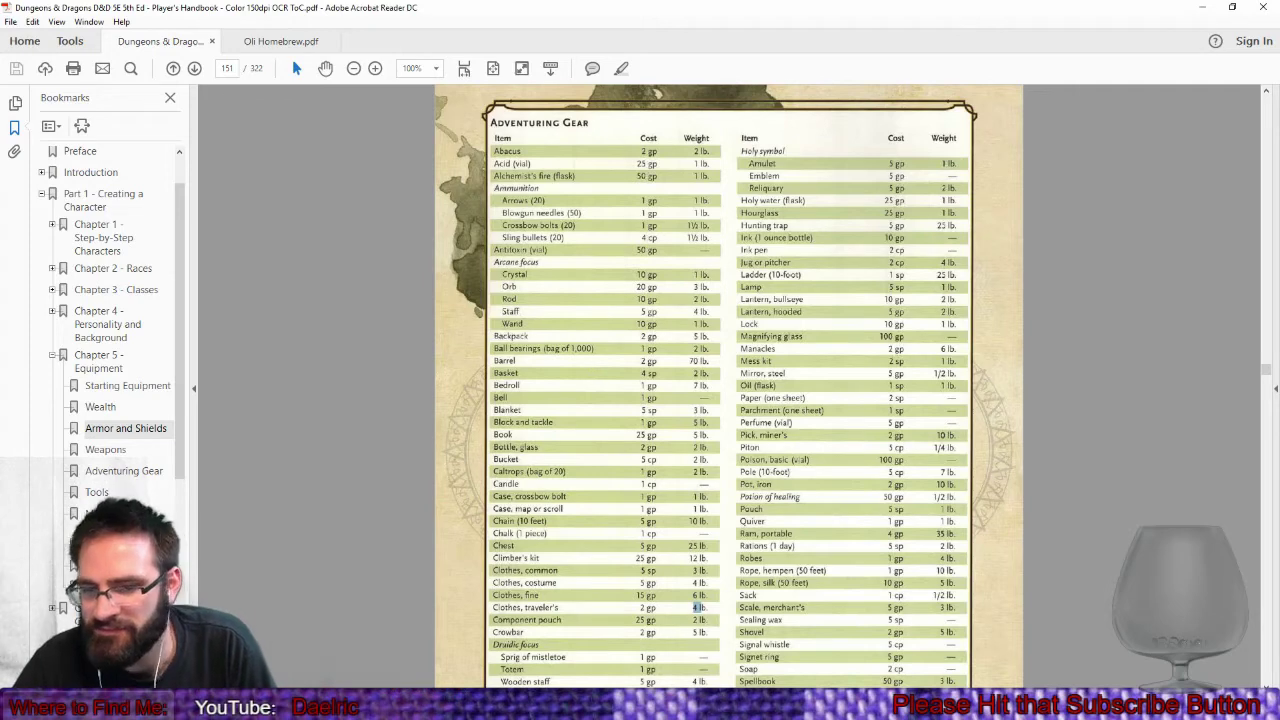
{"action": "left_click", "coordinate": [320, 635]}
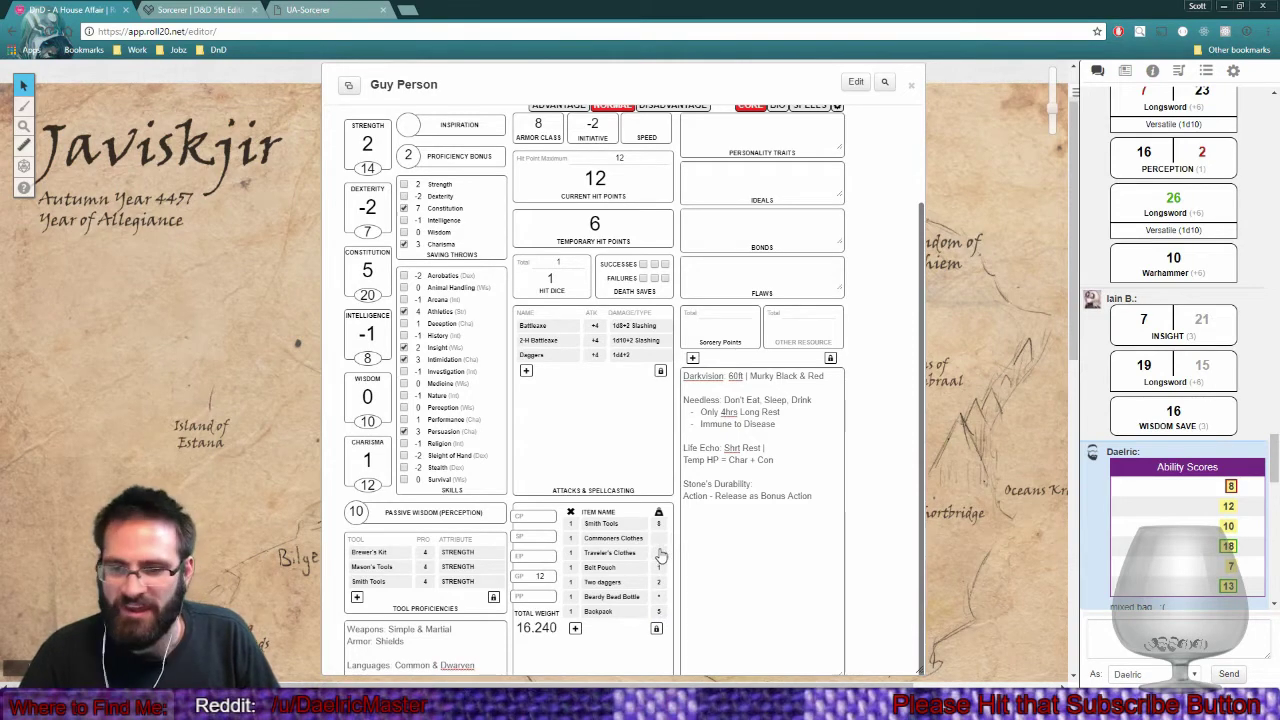
Expand the Backpack item's details and enlarge its mods text box to fit the whole contents list.
{"action": "left_click", "coordinate": [662, 614]}
{"action": "scroll", "coordinate": [665, 620], "scroll_direction": "down", "scroll_amount": 2}
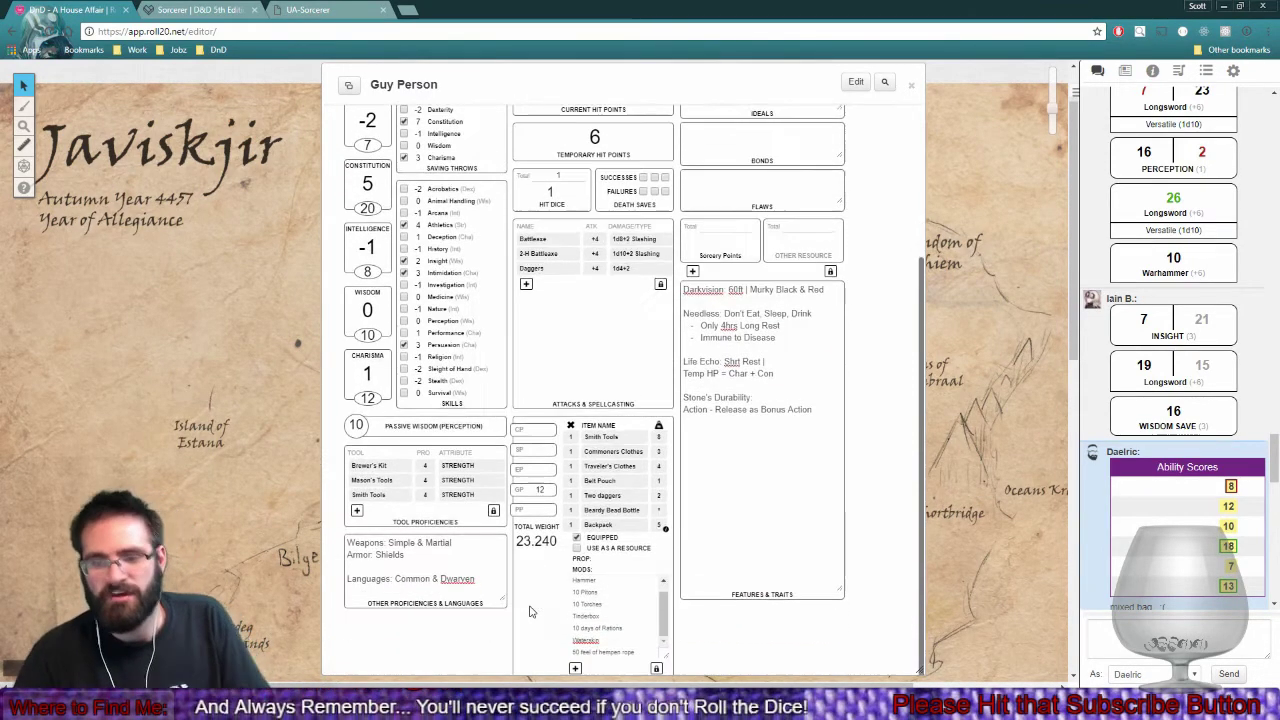
{"action": "left_click_drag", "start_coordinate": [670, 660], "coordinate": [675, 681]}
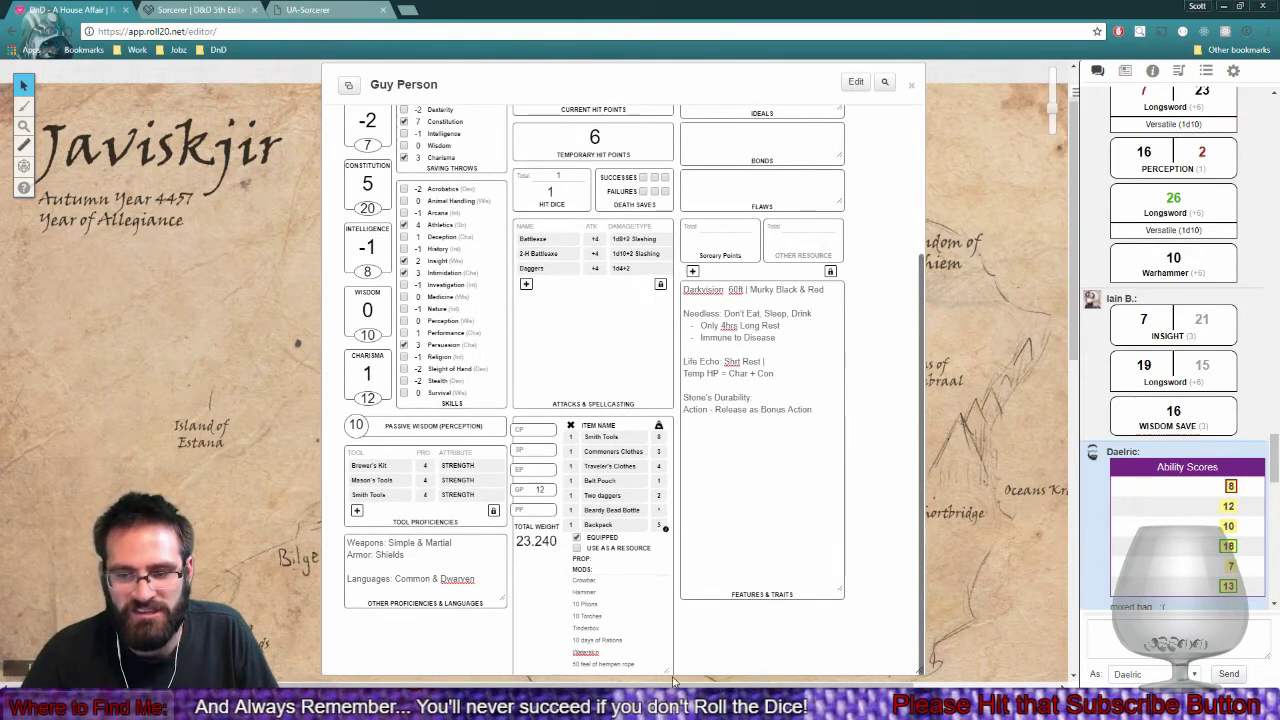
{"action": "scroll", "coordinate": [620, 581], "scroll_direction": "down", "scroll_amount": 1}
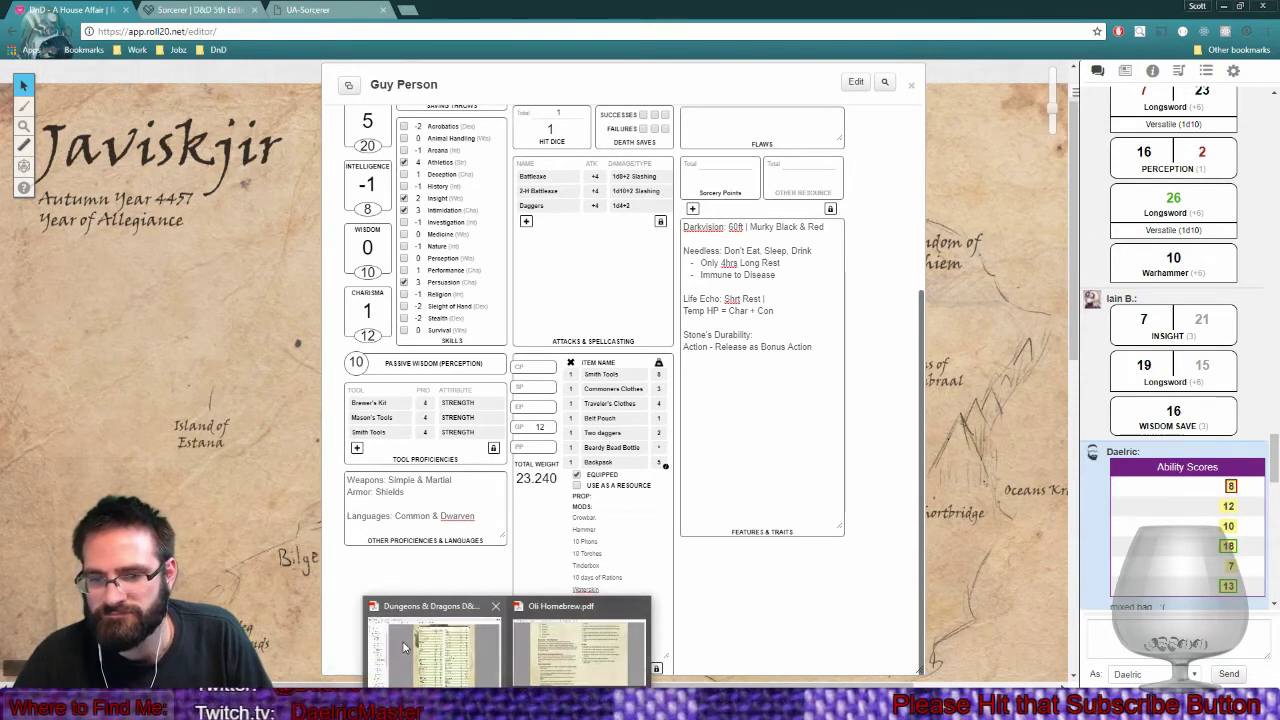
Examine the Adventuring Gear table in the Player's Handbook PDF for the weights of the items packed in the backpack.
{"action": "left_click", "coordinate": [404, 648]}
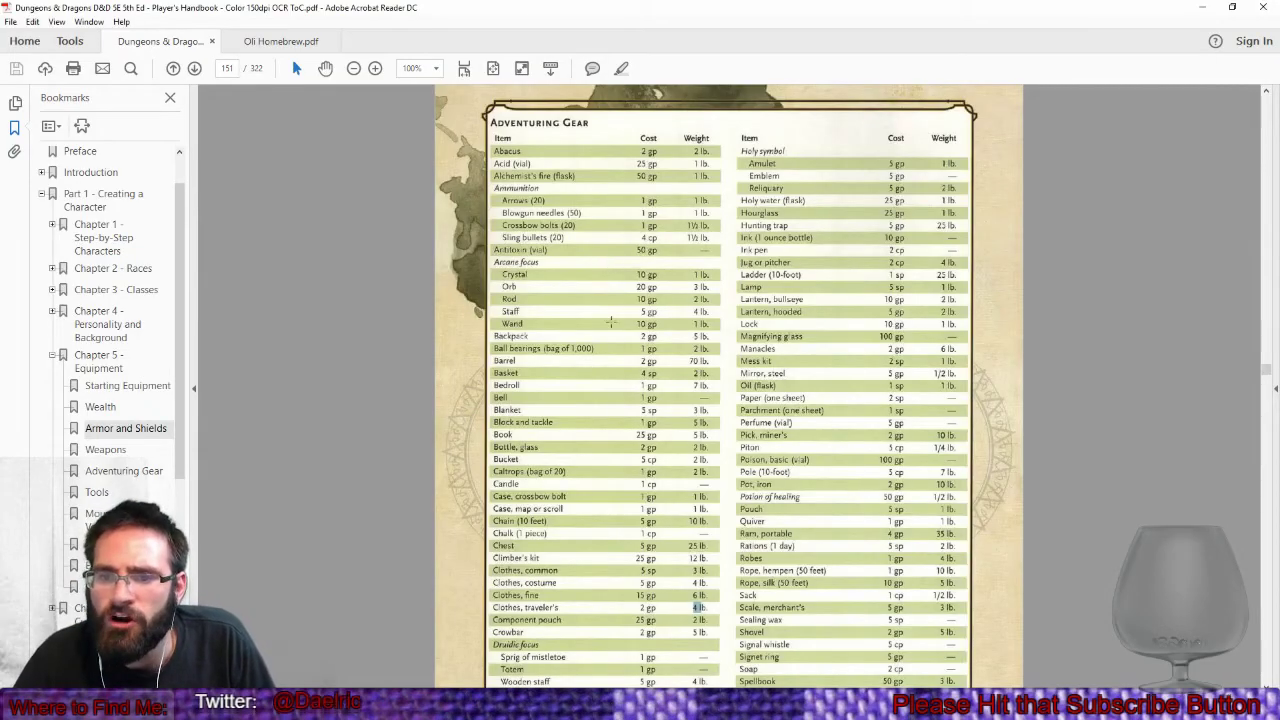
{"action": "scroll", "coordinate": [618, 490], "scroll_direction": "down", "scroll_amount": 1}
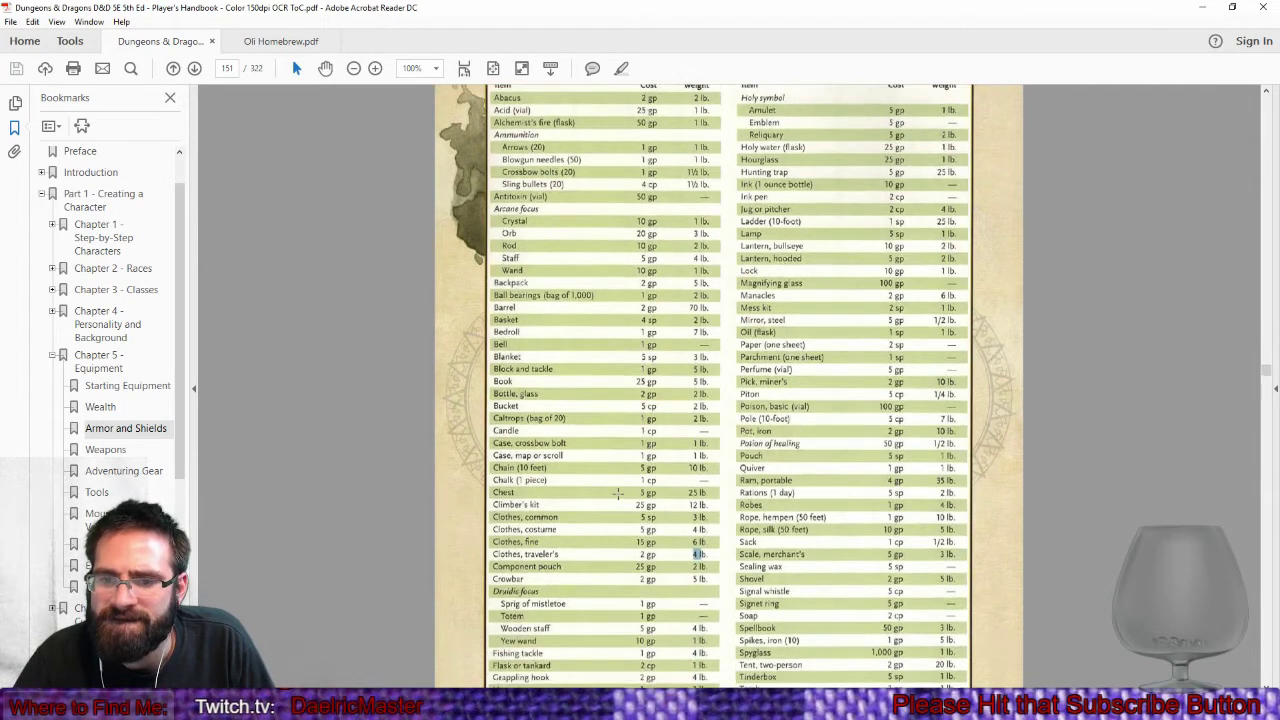
{"action": "scroll", "coordinate": [618, 492], "scroll_direction": "down", "scroll_amount": 2}
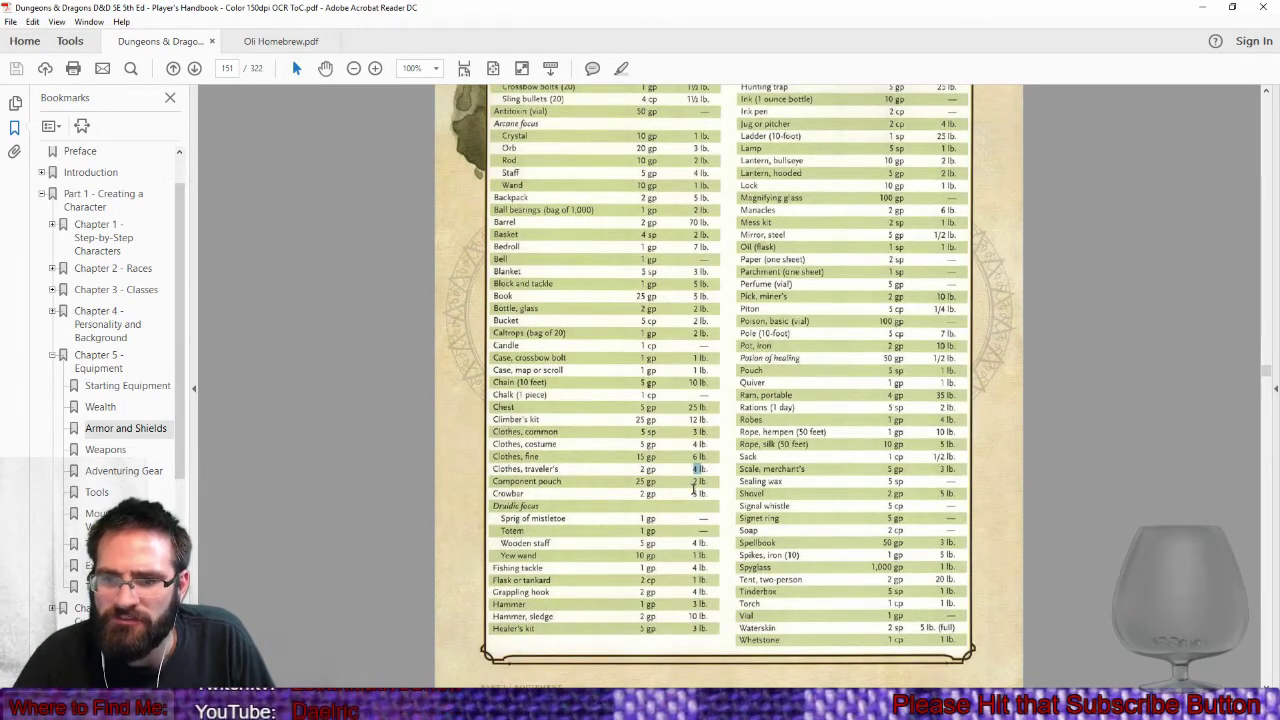
{"action": "scroll", "coordinate": [712, 487], "scroll_direction": "up", "scroll_amount": 1}
{"action": "scroll", "coordinate": [712, 487], "scroll_direction": "up", "scroll_amount": 1}
{"action": "scroll", "coordinate": [789, 347], "scroll_direction": "down", "scroll_amount": 2}
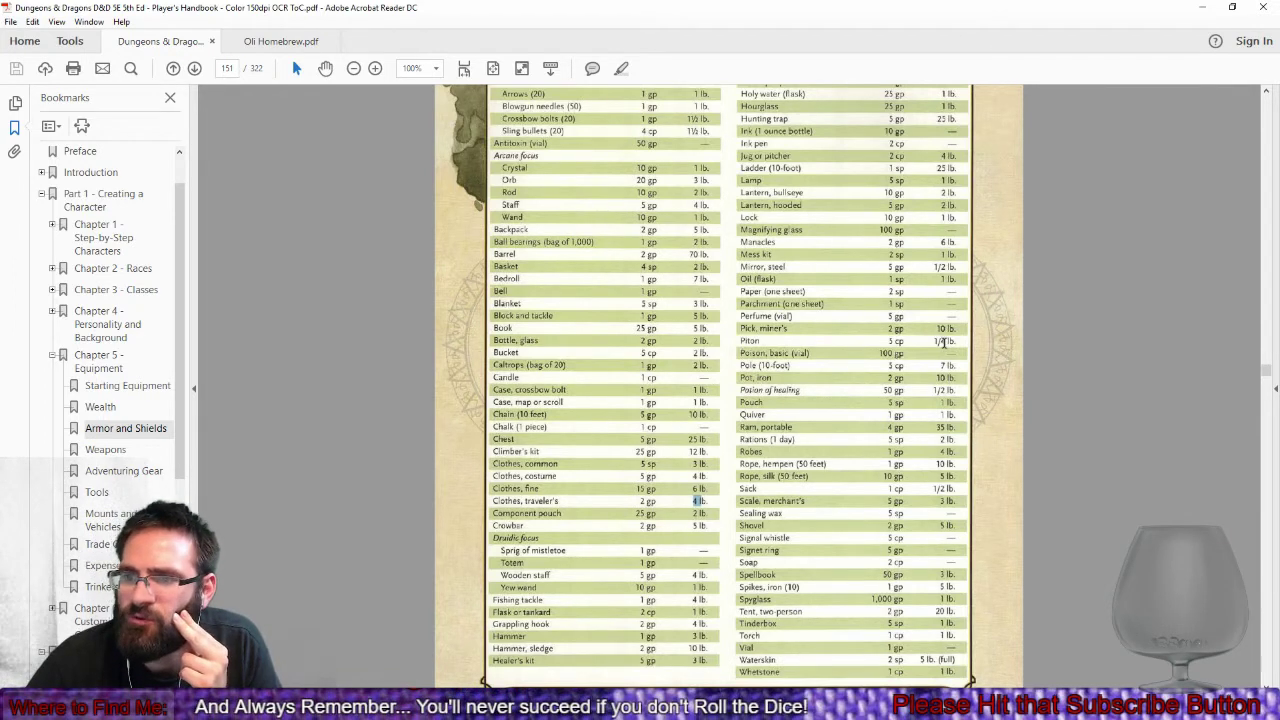
{"action": "scroll", "coordinate": [897, 401], "scroll_direction": "up", "scroll_amount": 1}
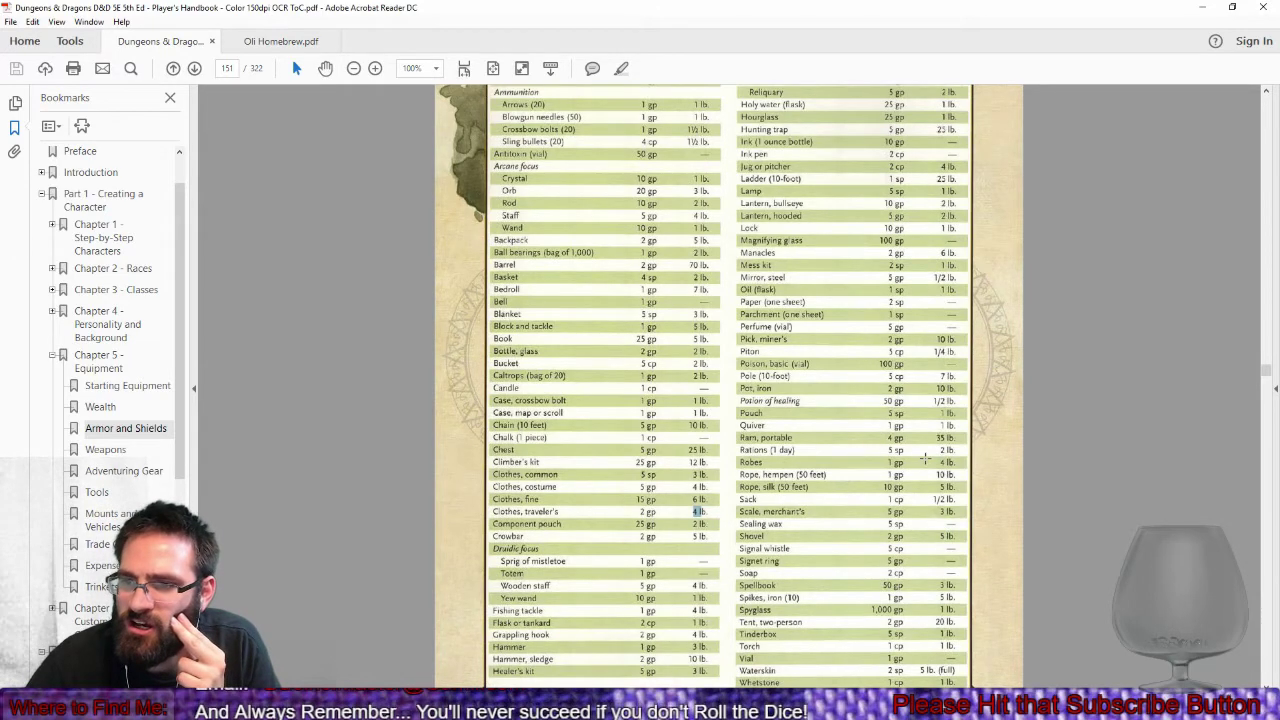
In the backpack contents on the Roll20 sheet, record weights of 20 for the rations, 2.5 for the pitons, 5 for the crowbar and 1 for the tinderbox.
{"action": "left_click", "coordinate": [342, 706]}
{"action": "left_click", "coordinate": [315, 645]}
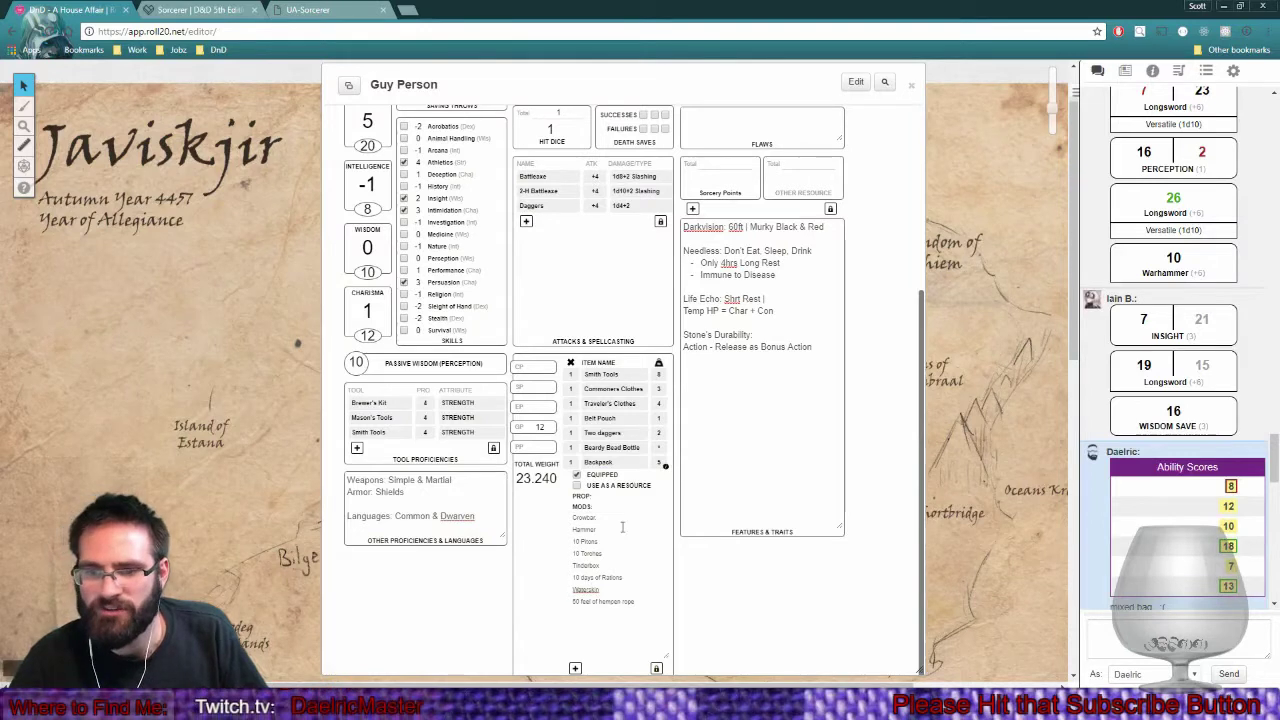
{"action": "left_click", "coordinate": [635, 577]}
{"action": "type", "text": "20"}
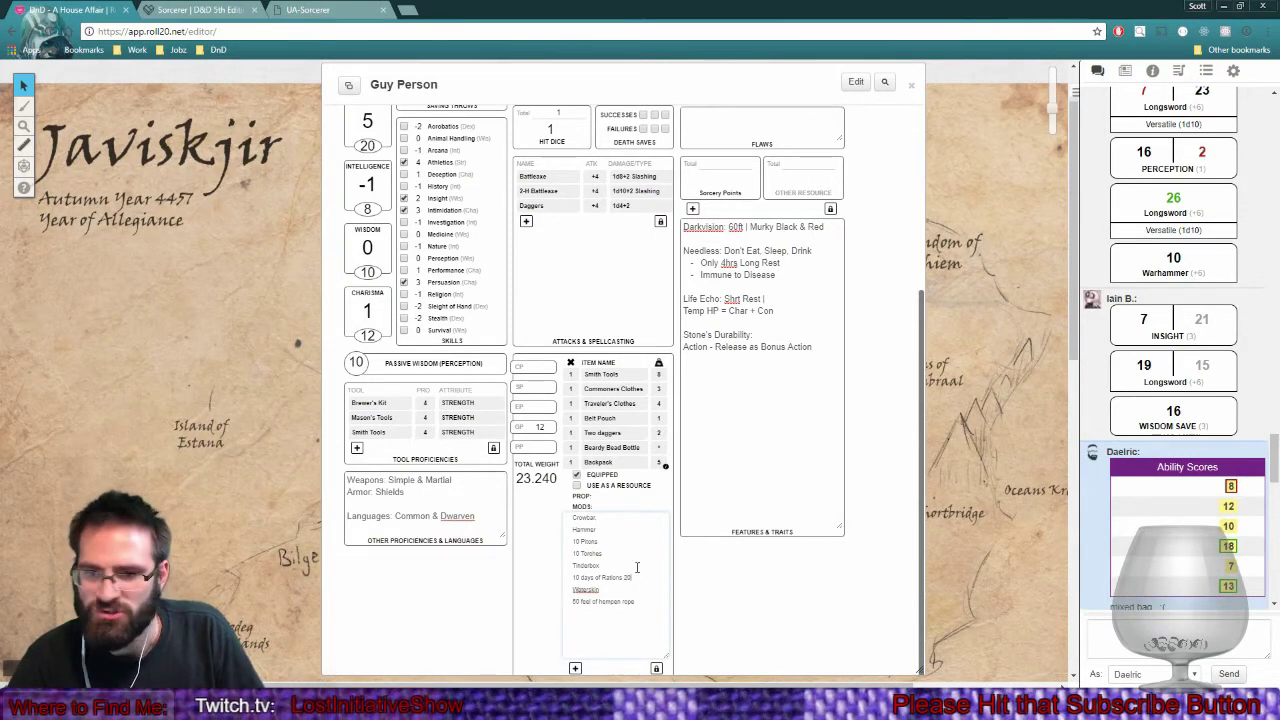
{"action": "left_click", "coordinate": [639, 543]}
{"action": "type", "text": "2.5"}
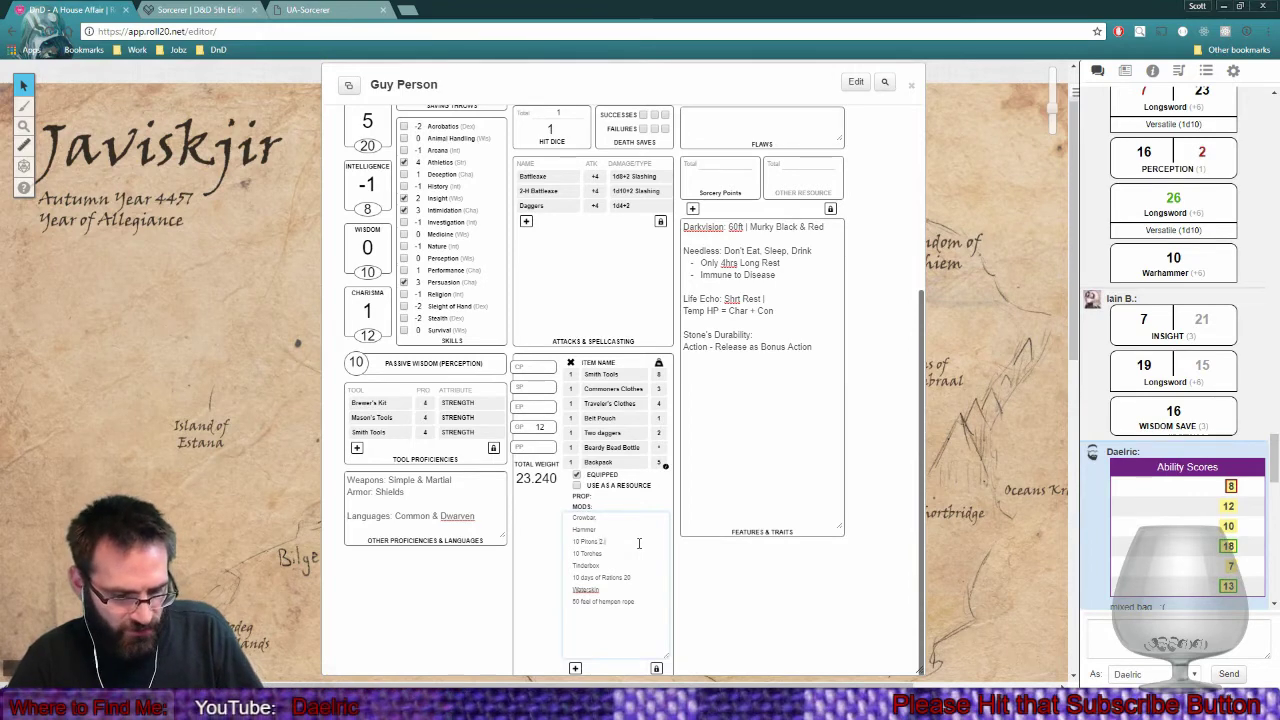
{"action": "left_click", "coordinate": [640, 517]}
{"action": "type", "text": "5"}
{"action": "left_click", "coordinate": [632, 577]}
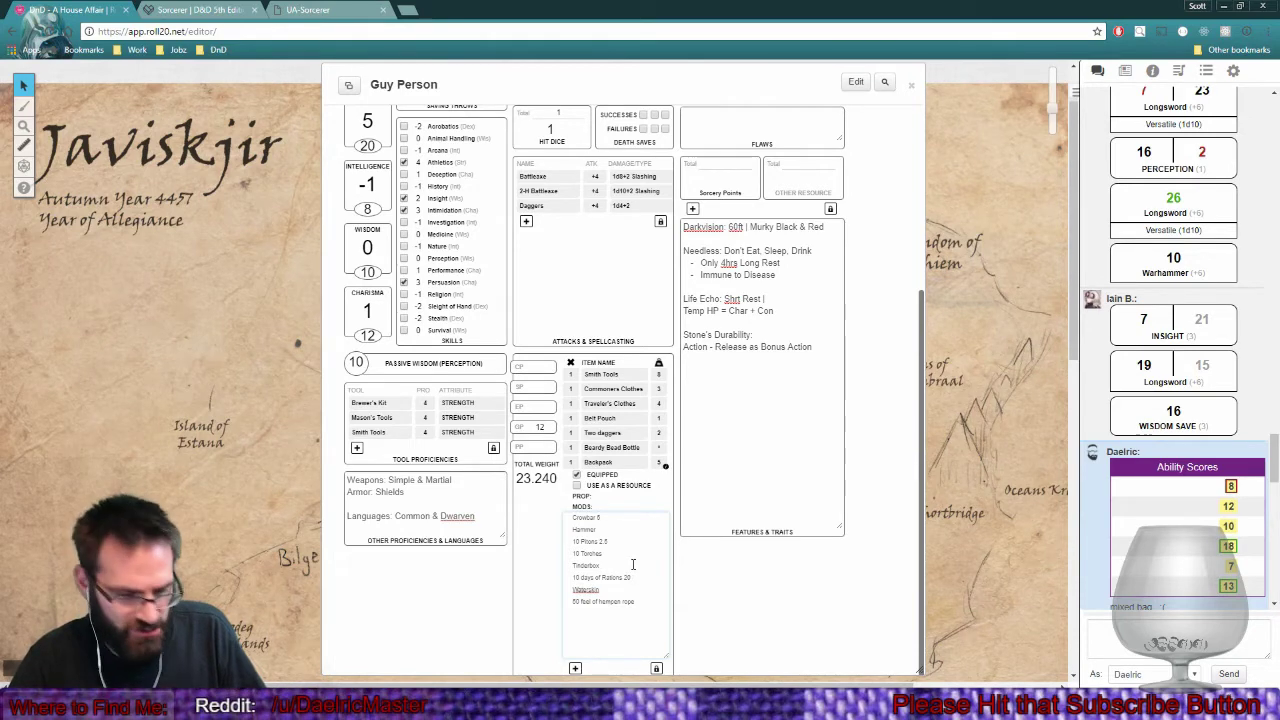
{"action": "type", "text": "1"}
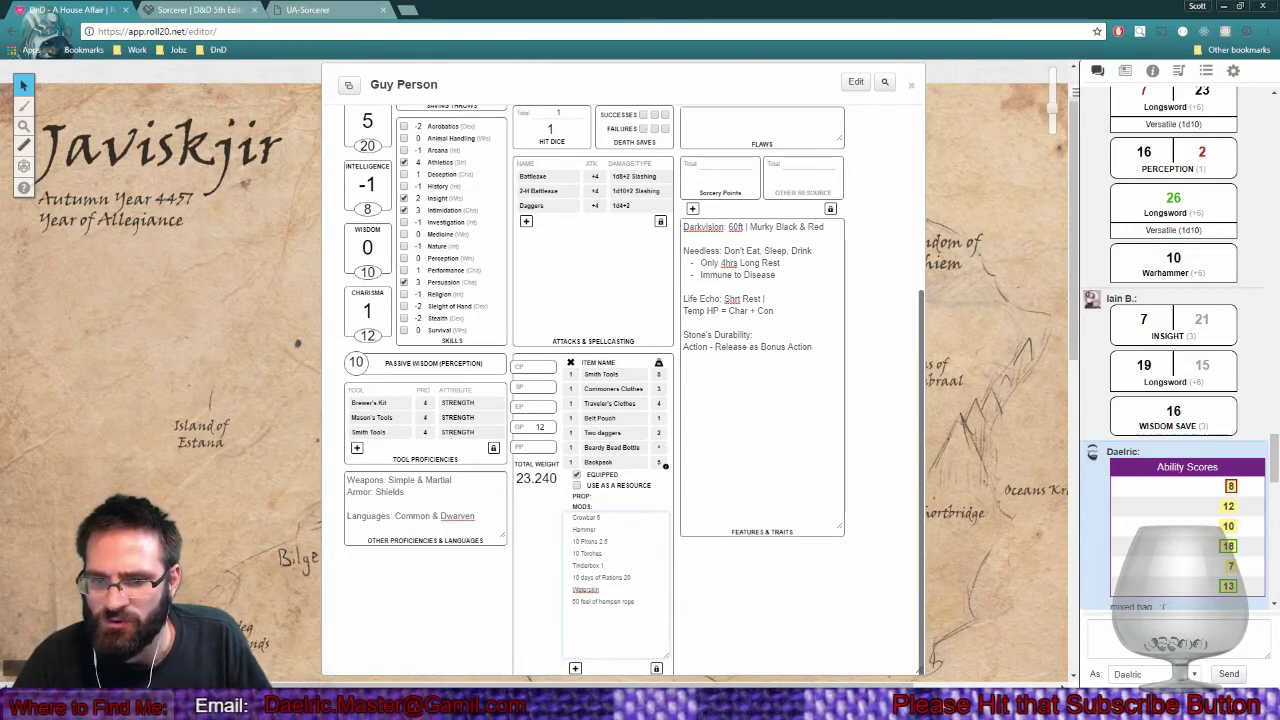
Look up the torch and waterskin weights in the handbook PDF and record 10 for the torches and 5 for the waterskin in Roll20.
{"action": "left_click", "coordinate": [429, 629]}
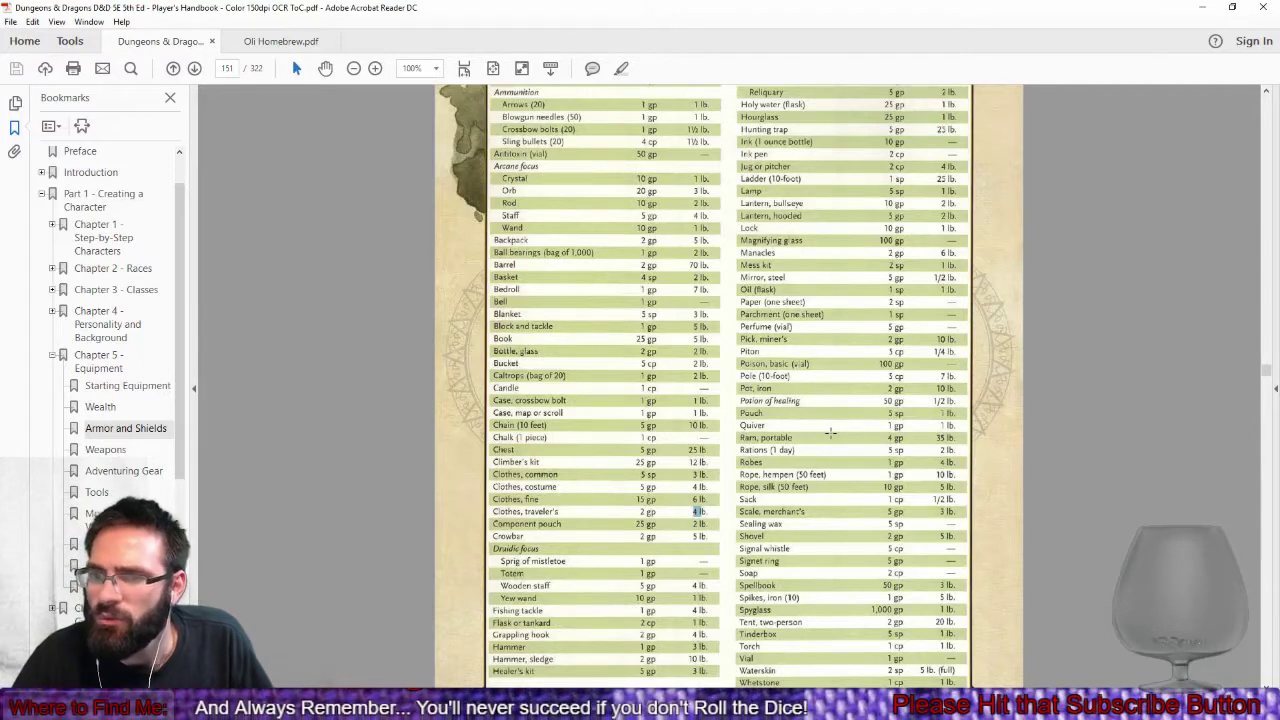
{"action": "scroll", "coordinate": [830, 432], "scroll_direction": "down", "scroll_amount": 1}
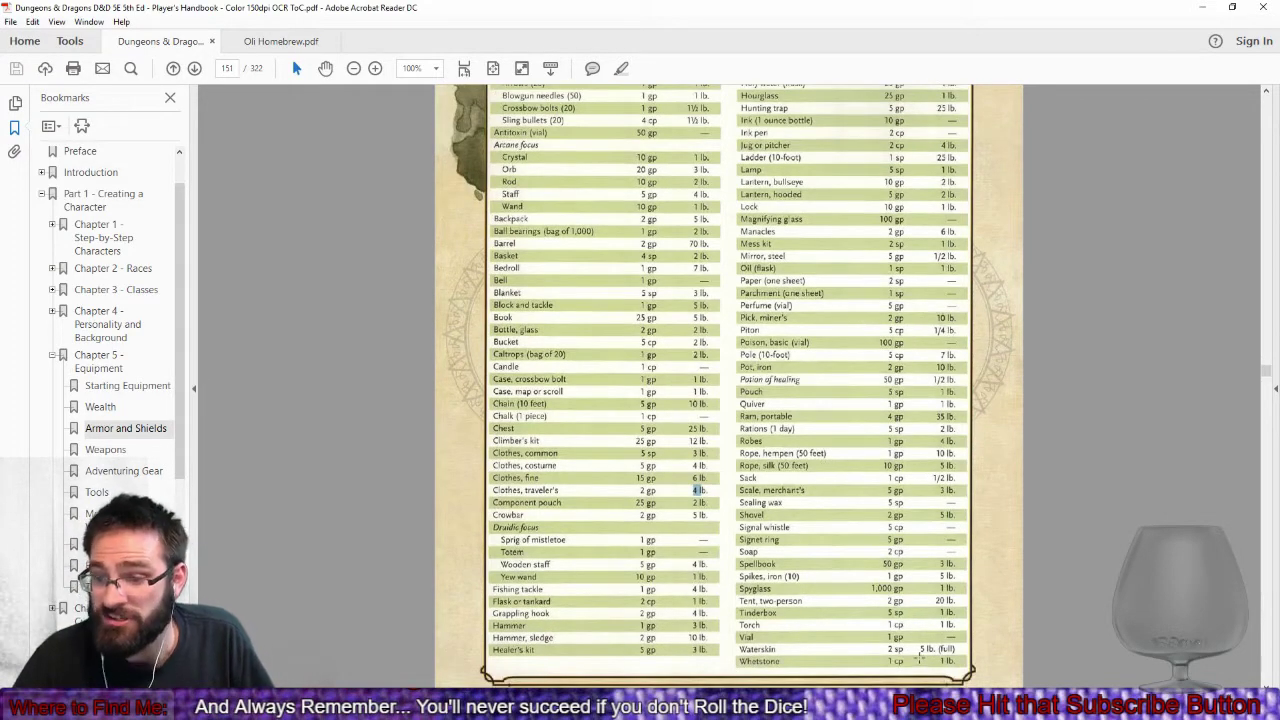
{"action": "left_click", "coordinate": [940, 648]}
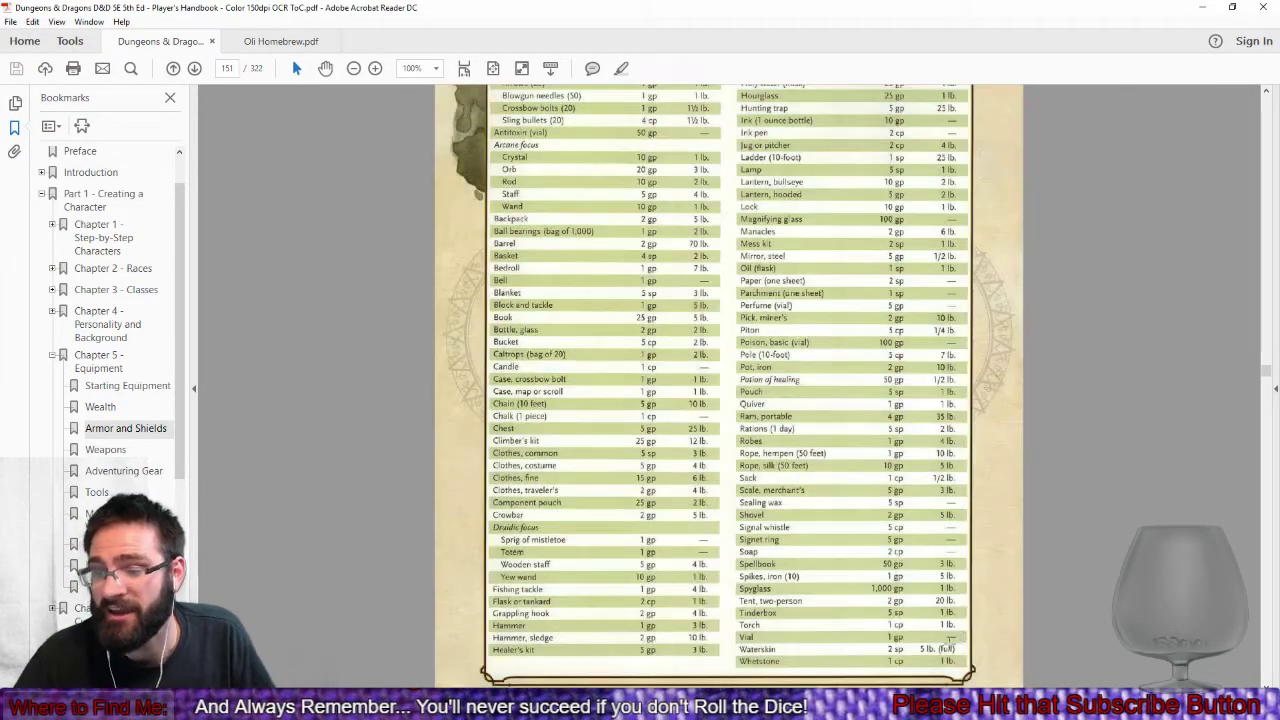
{"action": "left_click", "coordinate": [930, 649]}
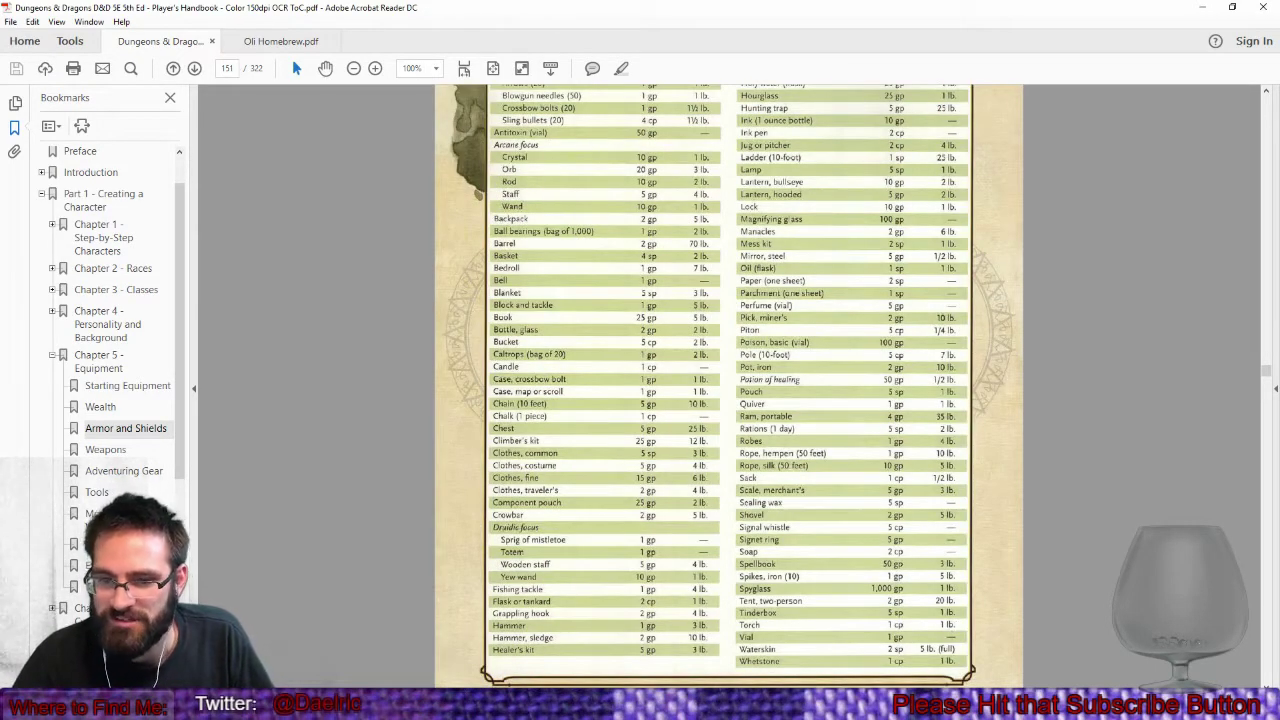
{"action": "left_click", "coordinate": [382, 627]}
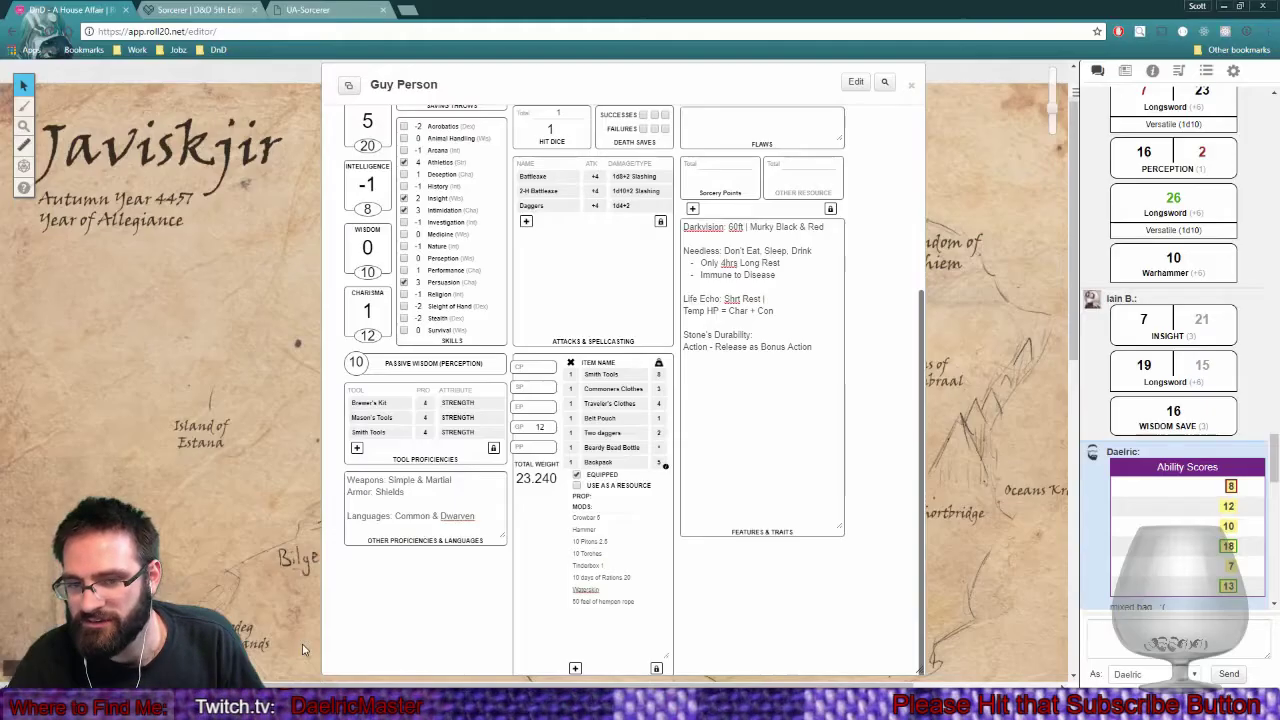
{"action": "left_click", "coordinate": [629, 553]}
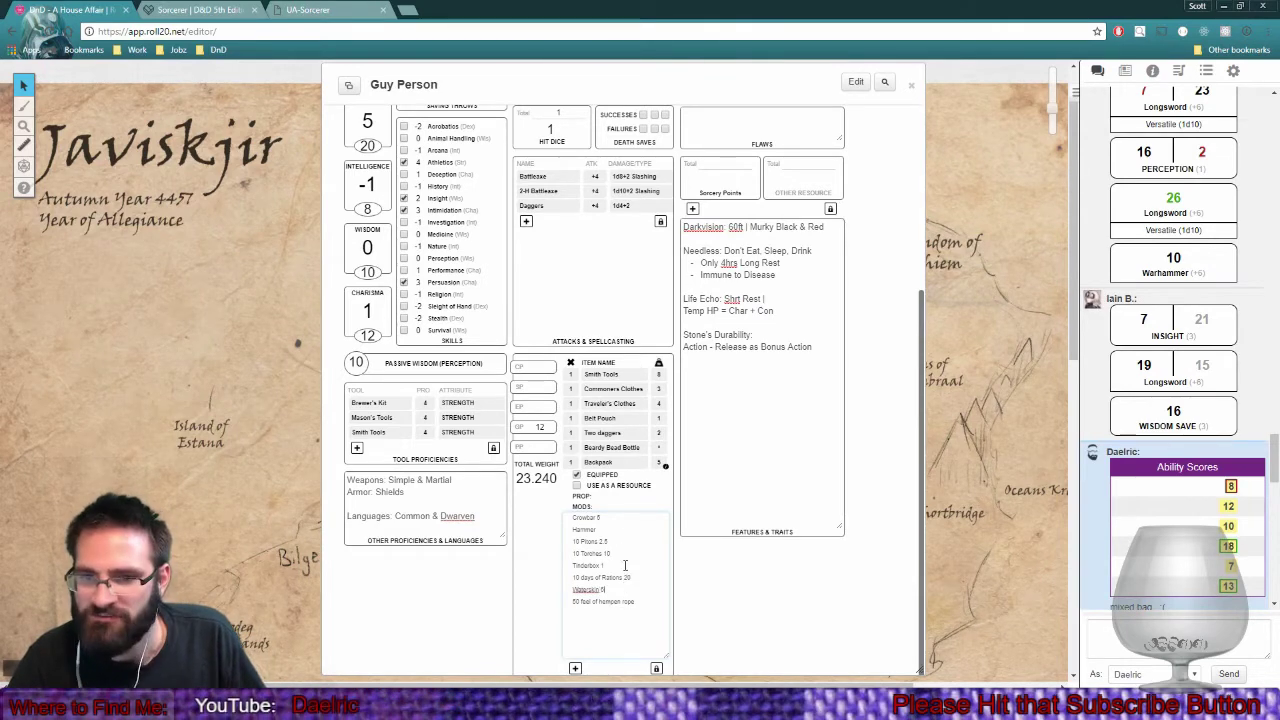
Look up the hammer's weight in the handbook's gear table and record 3 beside Hammer in the Roll20 backpack contents.
{"action": "left_click", "coordinate": [463, 656]}
{"action": "scroll", "coordinate": [594, 371], "scroll_direction": "up", "scroll_amount": 2}
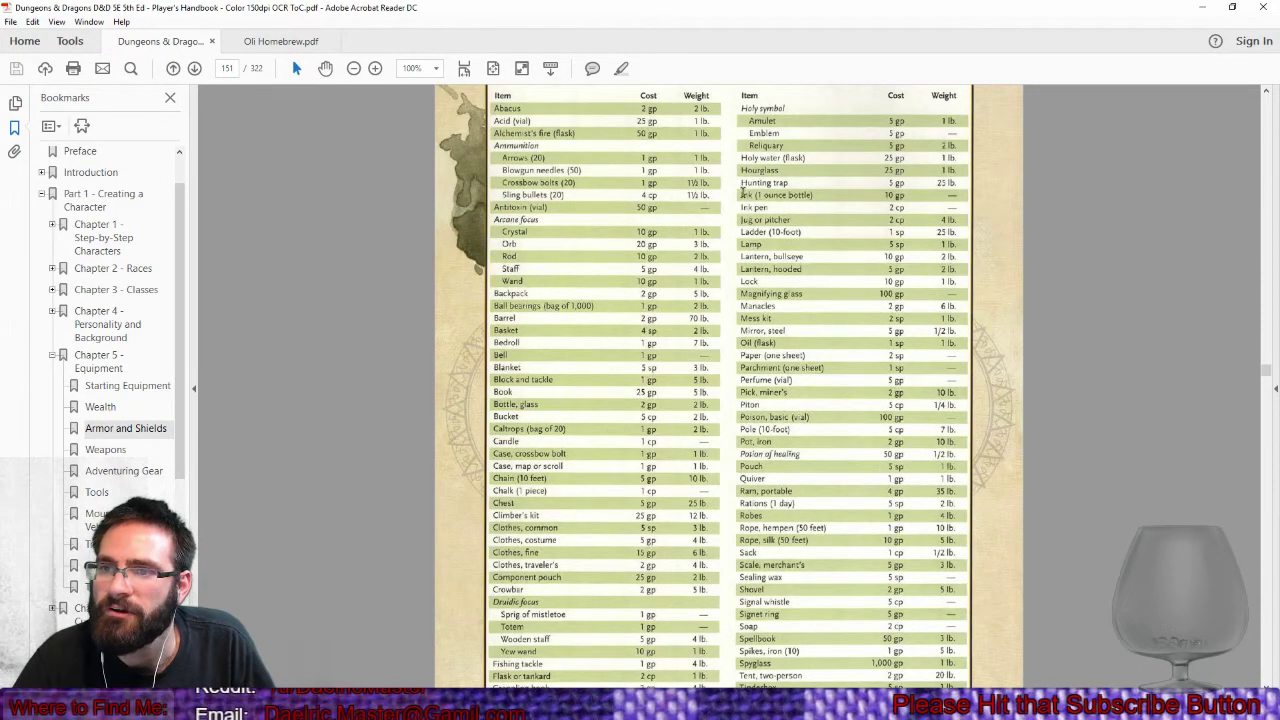
{"action": "scroll", "coordinate": [578, 636], "scroll_direction": "down", "scroll_amount": 2}
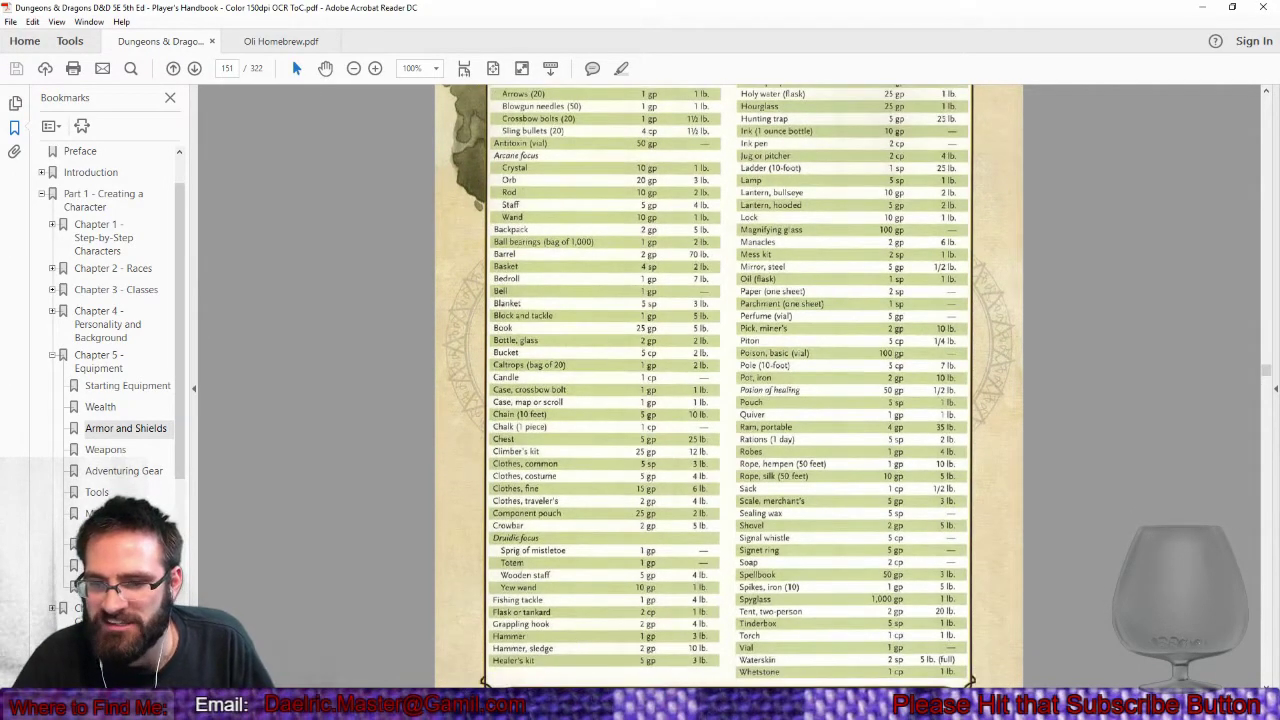
{"action": "left_click", "coordinate": [473, 650]}
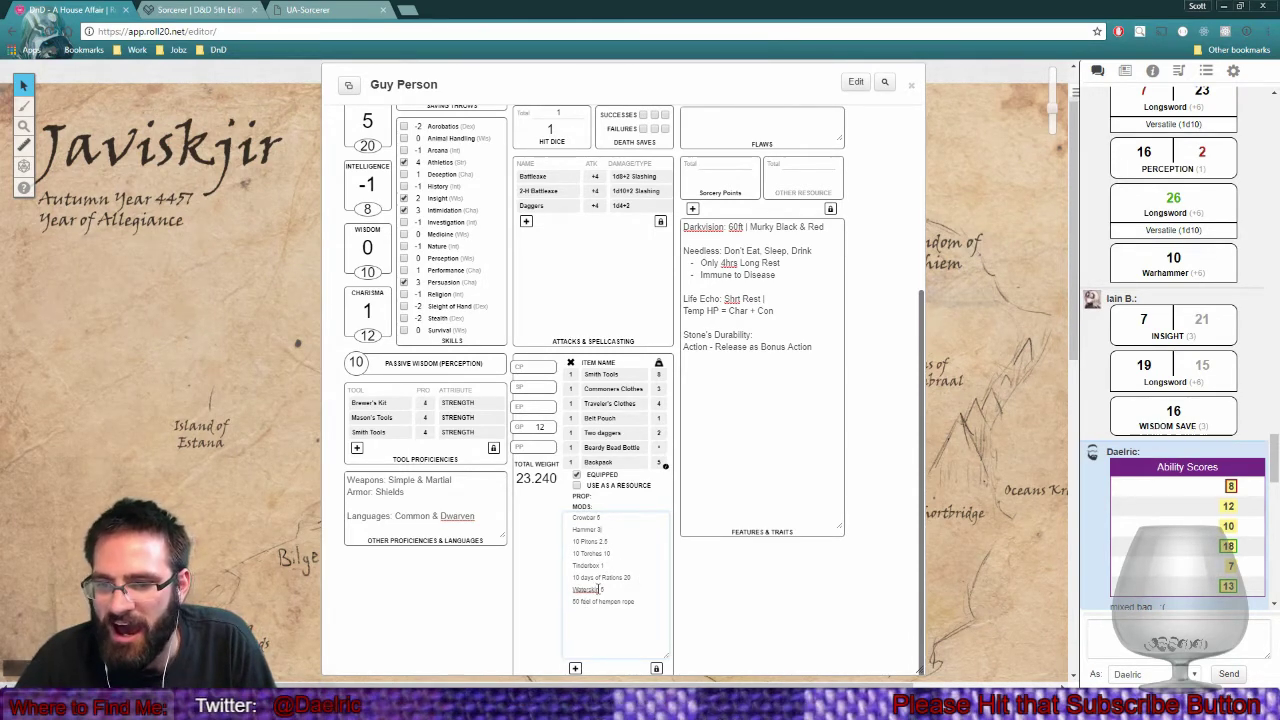
Look up the hempen rope's weight in the handbook PDF, record 10 beside the rope in Roll20 and set the Backpack's weight to 56.5.
{"action": "mouse_move", "coordinate": [510, 712]}
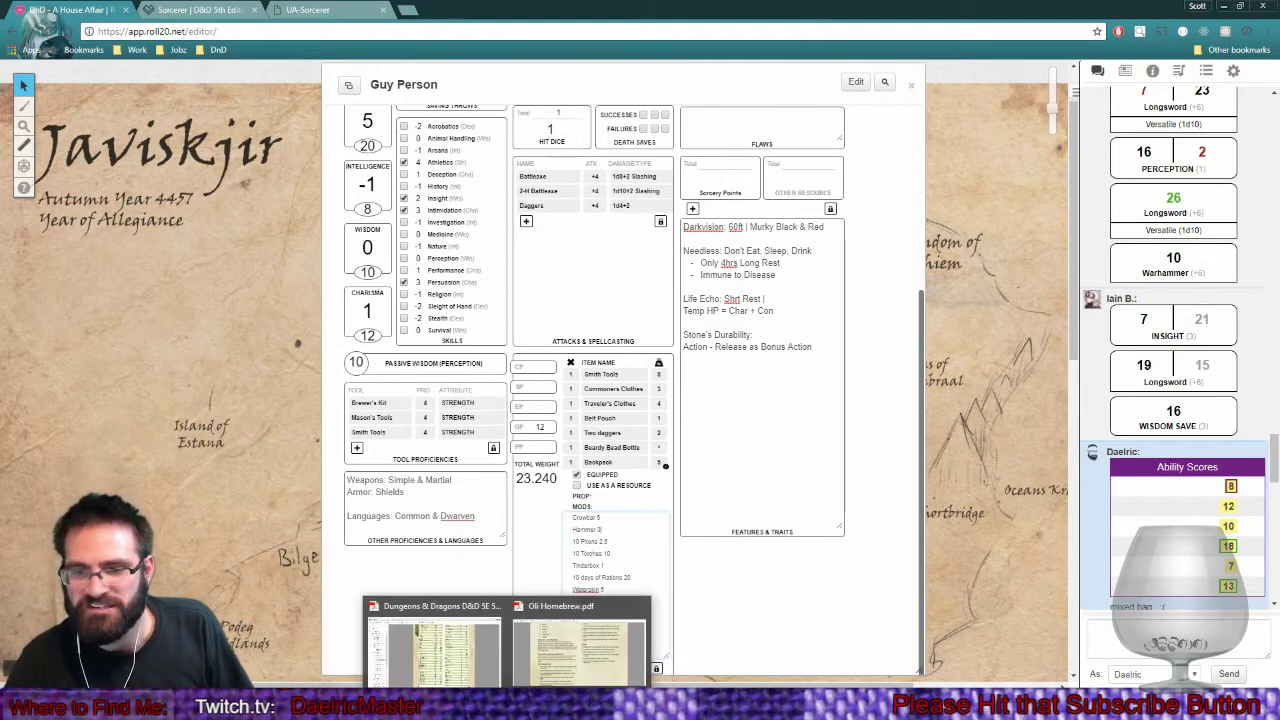
{"action": "left_click", "coordinate": [480, 654]}
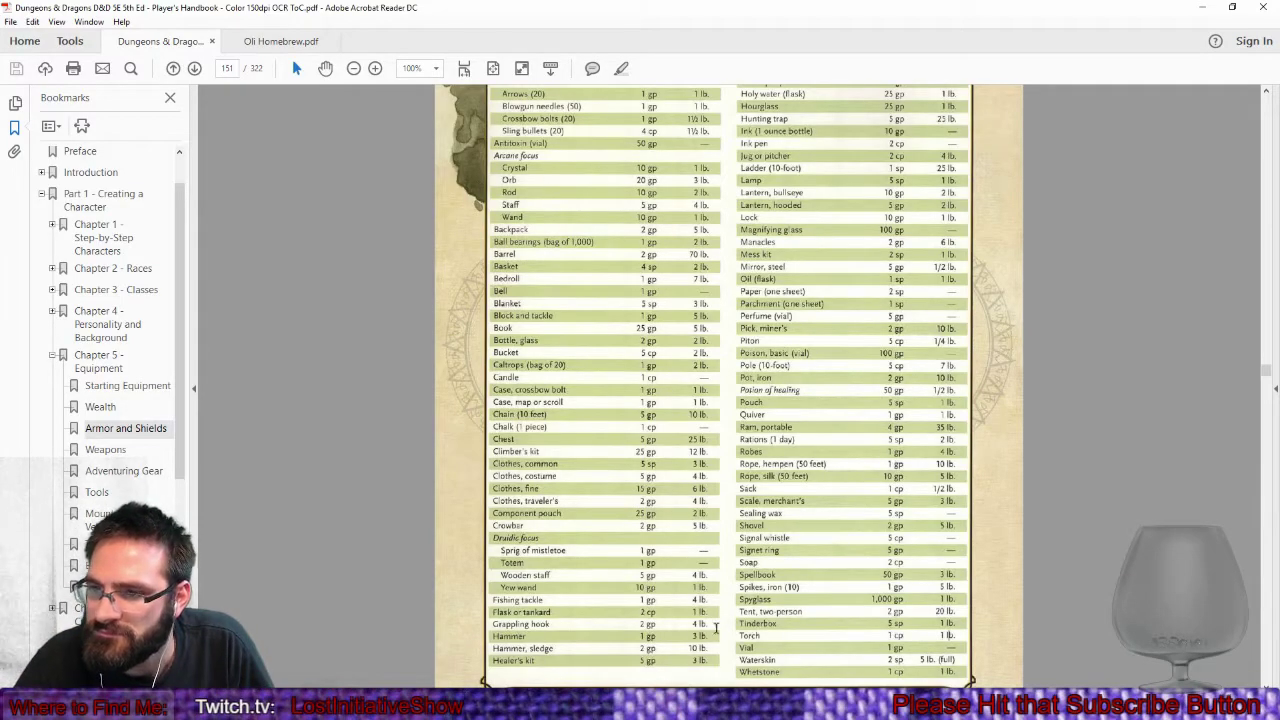
{"action": "mouse_move", "coordinate": [380, 710]}
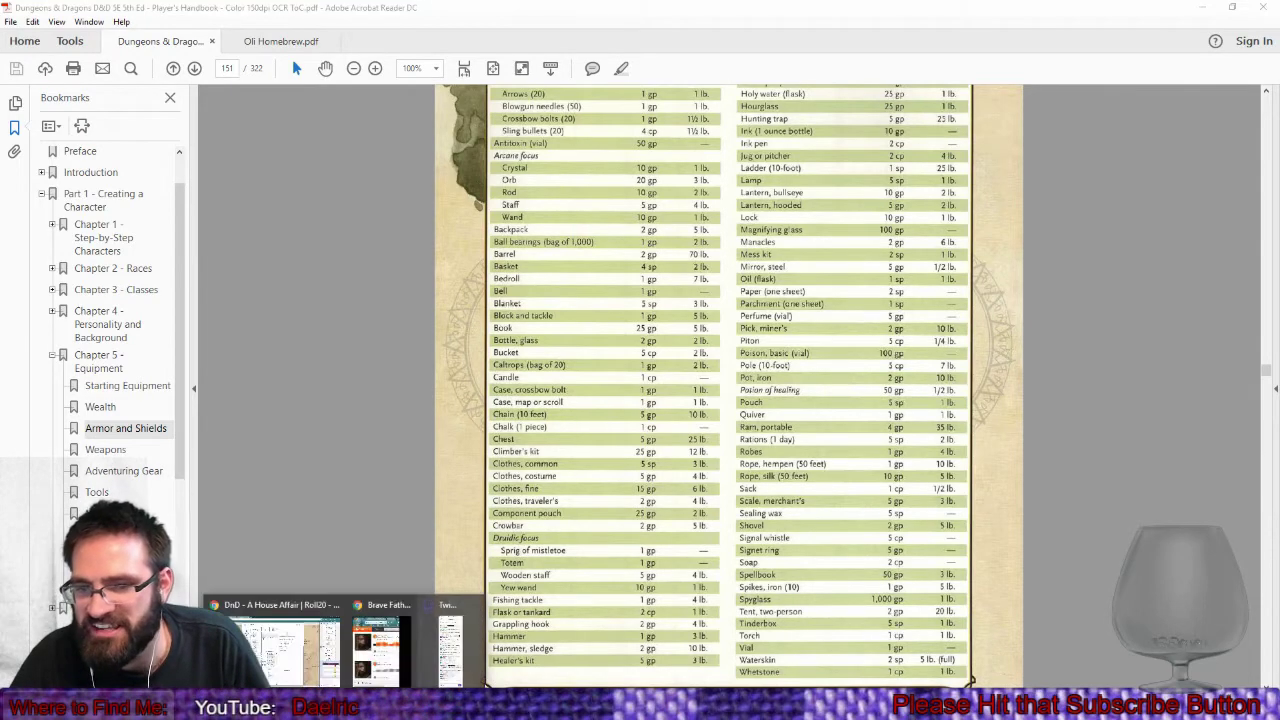
{"action": "left_click", "coordinate": [387, 678]}
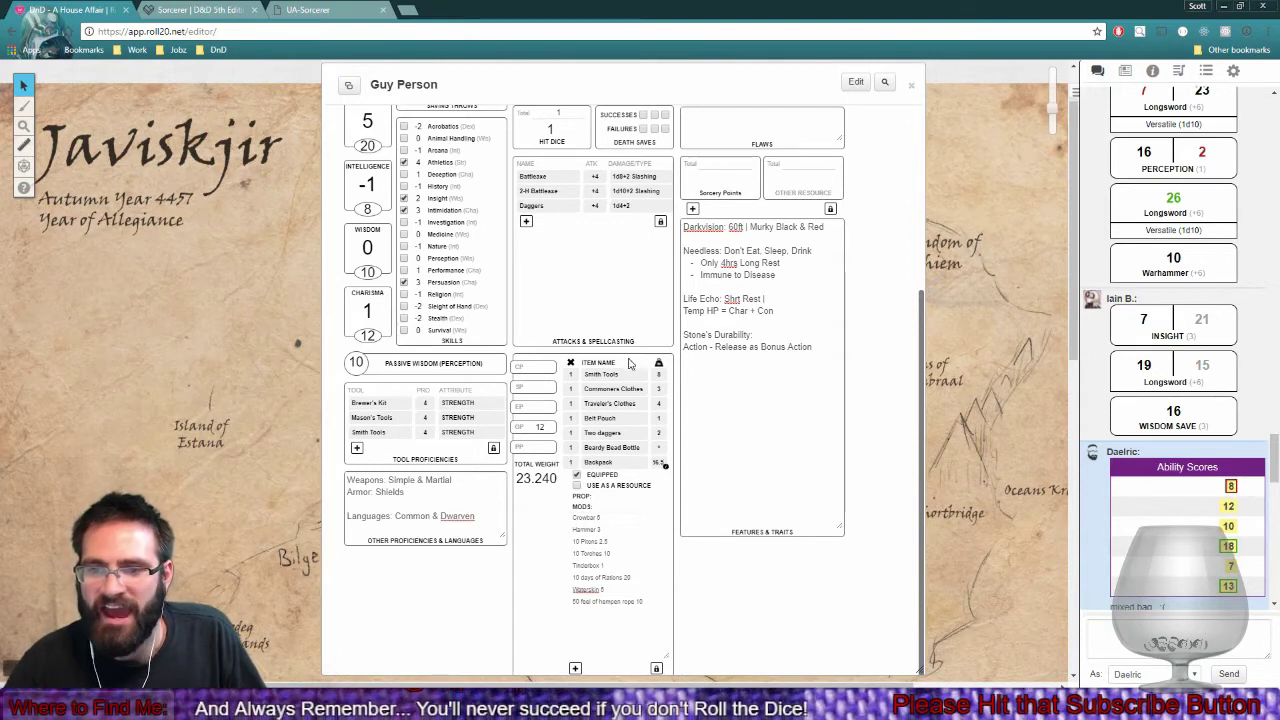
Move Smith Tools from its own inventory row into the backpack contents as "Smith Tools 8" below the rations, and set the Backpack's weight to 64.5.
{"action": "left_click_drag", "start_coordinate": [620, 374], "coordinate": [588, 374]}
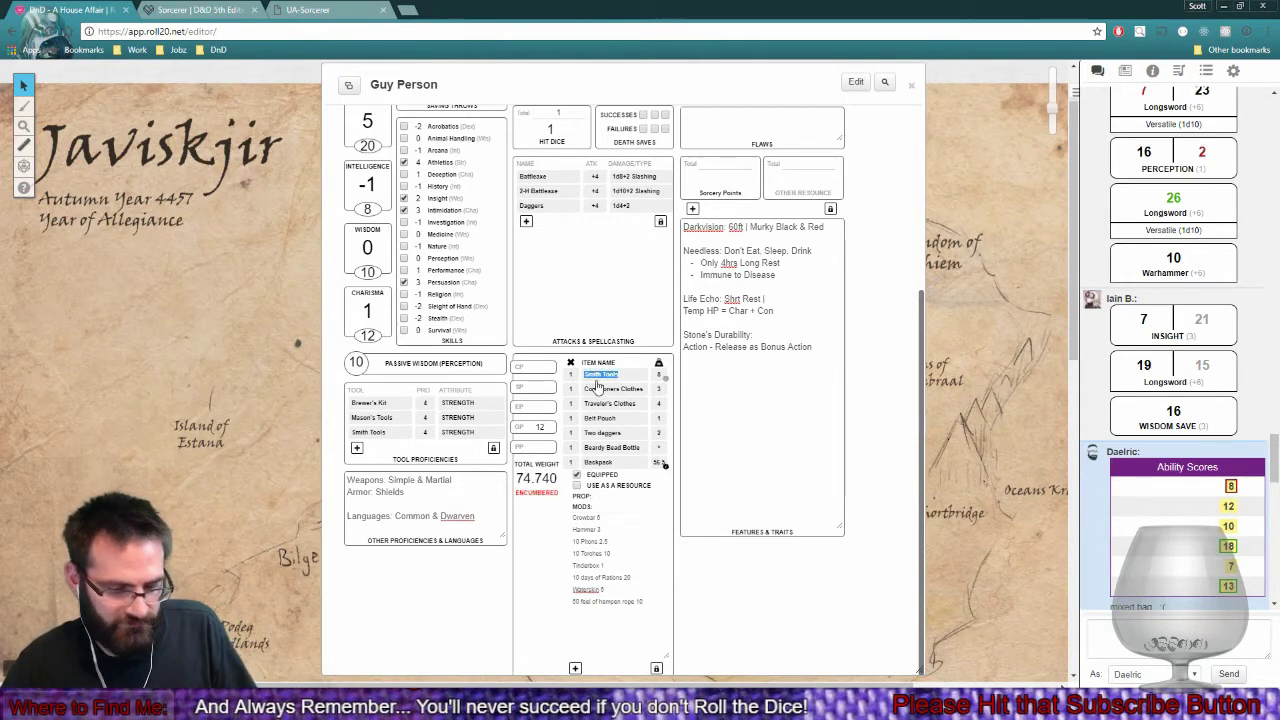
{"action": "key", "text": "BackSpace"}
{"action": "left_click", "coordinate": [642, 580]}
{"action": "key", "text": "Return"}
{"action": "type", "text": "Smith Tools 8"}
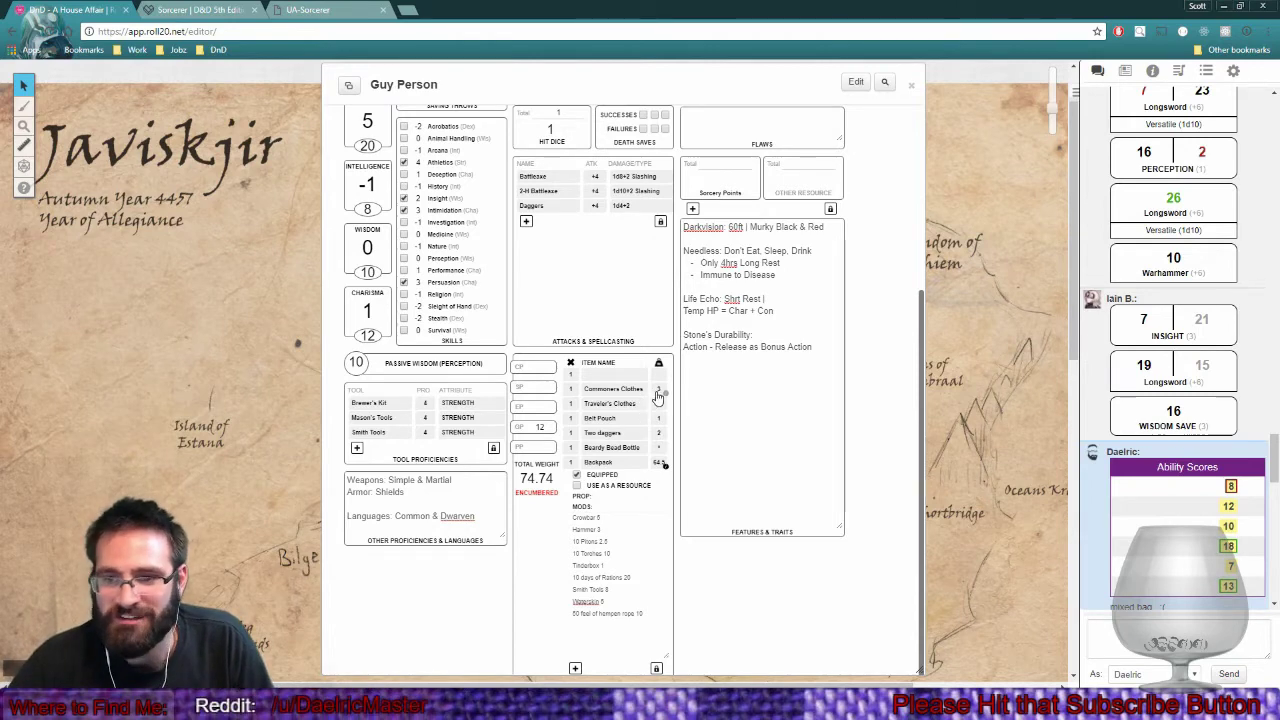
Check the handbook's gear table for common clothes, clear the Commoners Clothes row and its weight in Roll20, and enter 1 EP in the coins.
{"action": "left_click", "coordinate": [437, 635]}
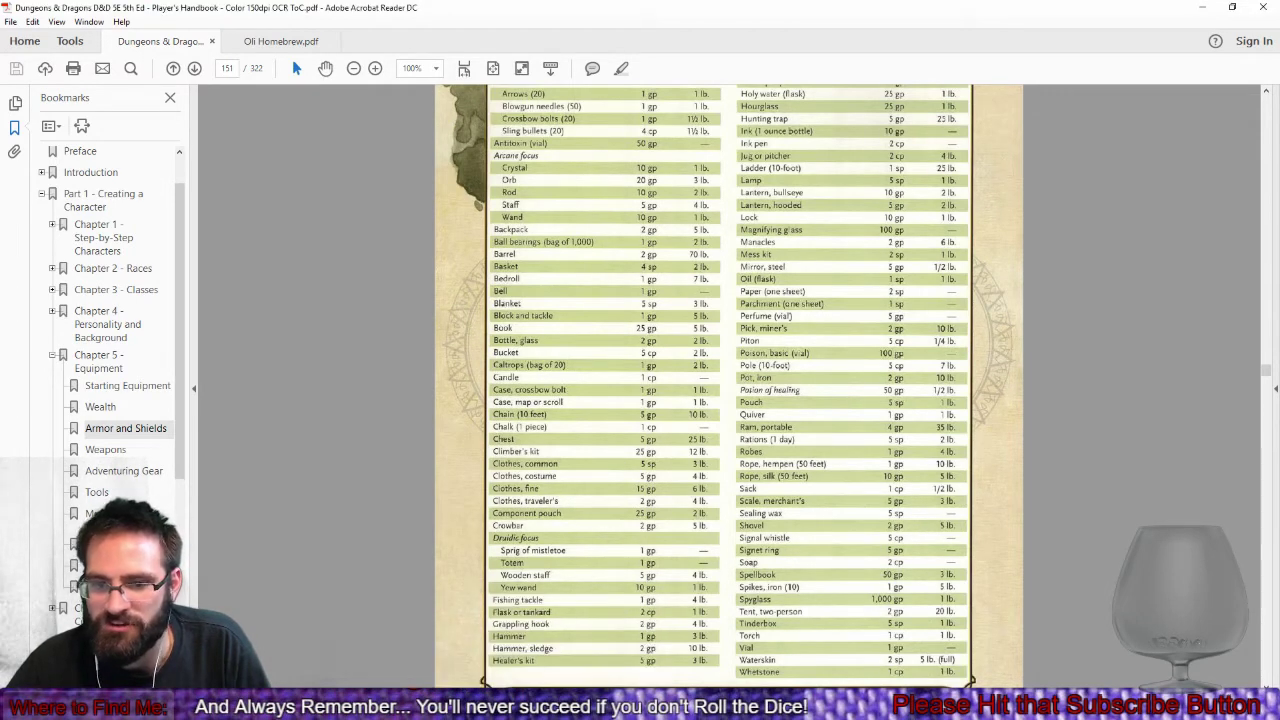
{"action": "left_click", "coordinate": [280, 612]}
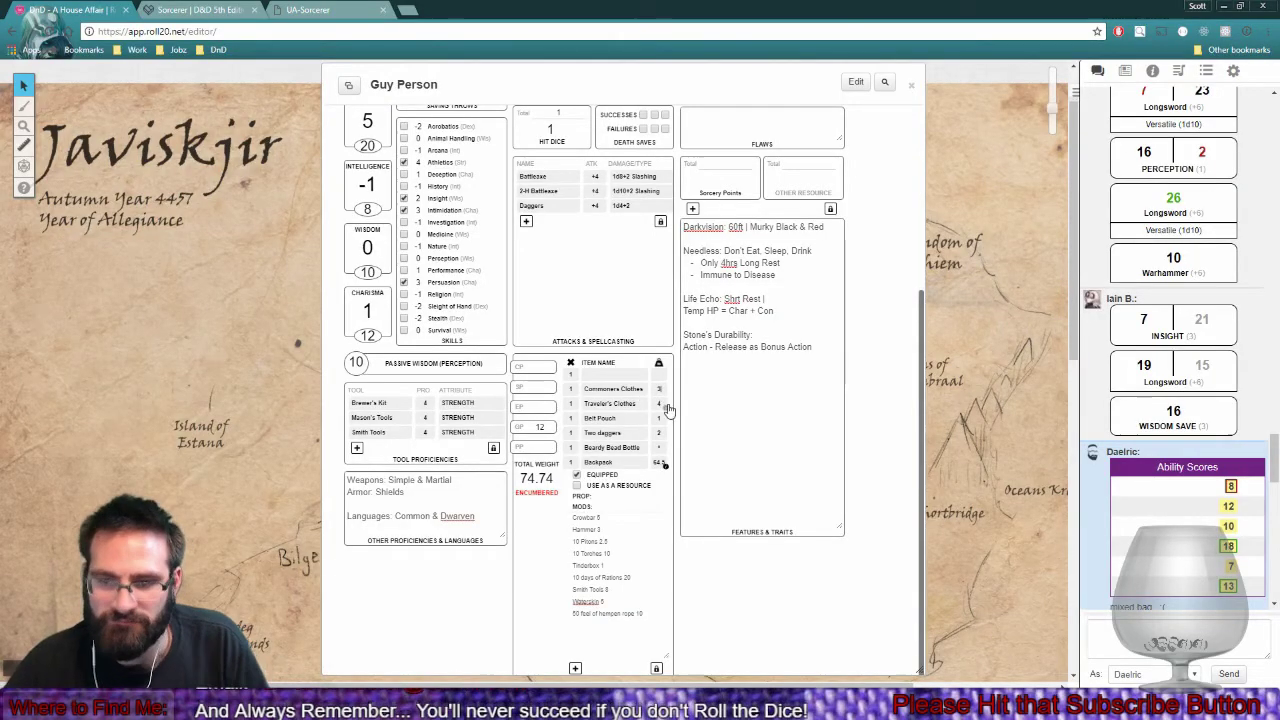
{"action": "left_click_drag", "start_coordinate": [645, 390], "coordinate": [576, 404]}
{"action": "key", "text": "BackSpace"}
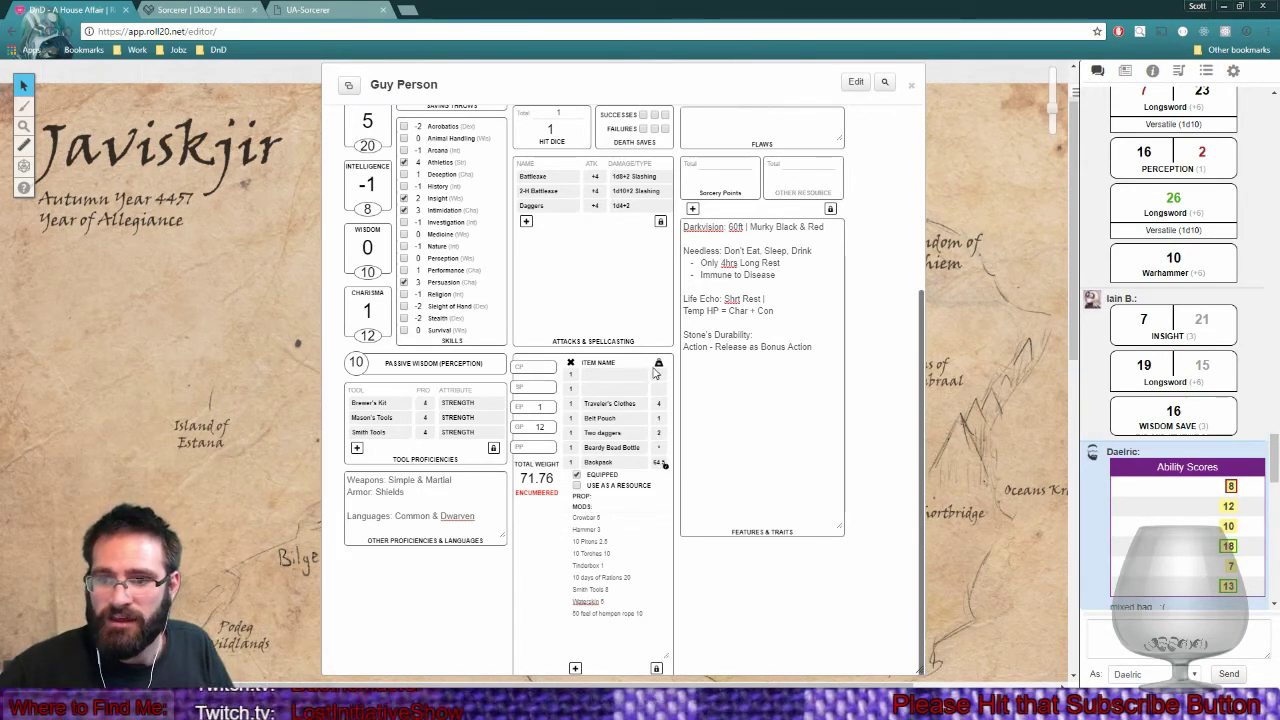
Delete the two blank item rows above Traveler's Clothes from the character's inventory and lock the list again.
{"action": "left_click", "coordinate": [657, 668]}
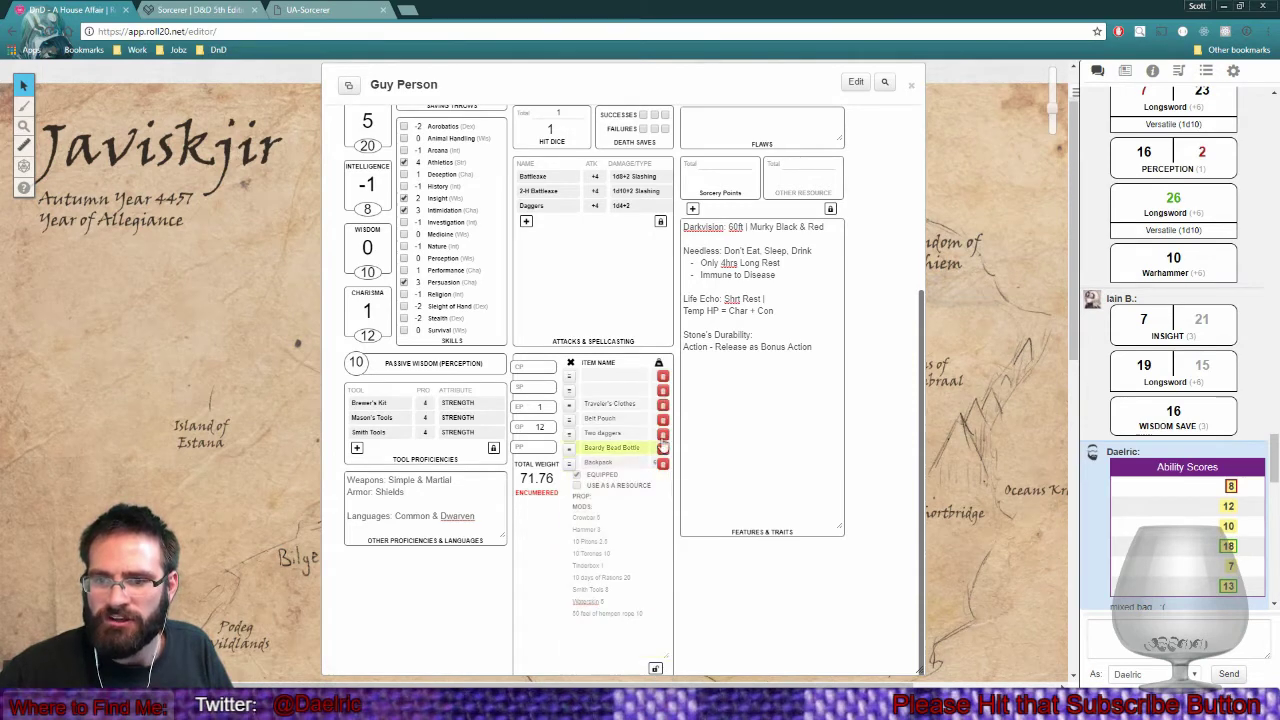
{"action": "scroll", "coordinate": [664, 380], "scroll_direction": "up", "scroll_amount": 2}
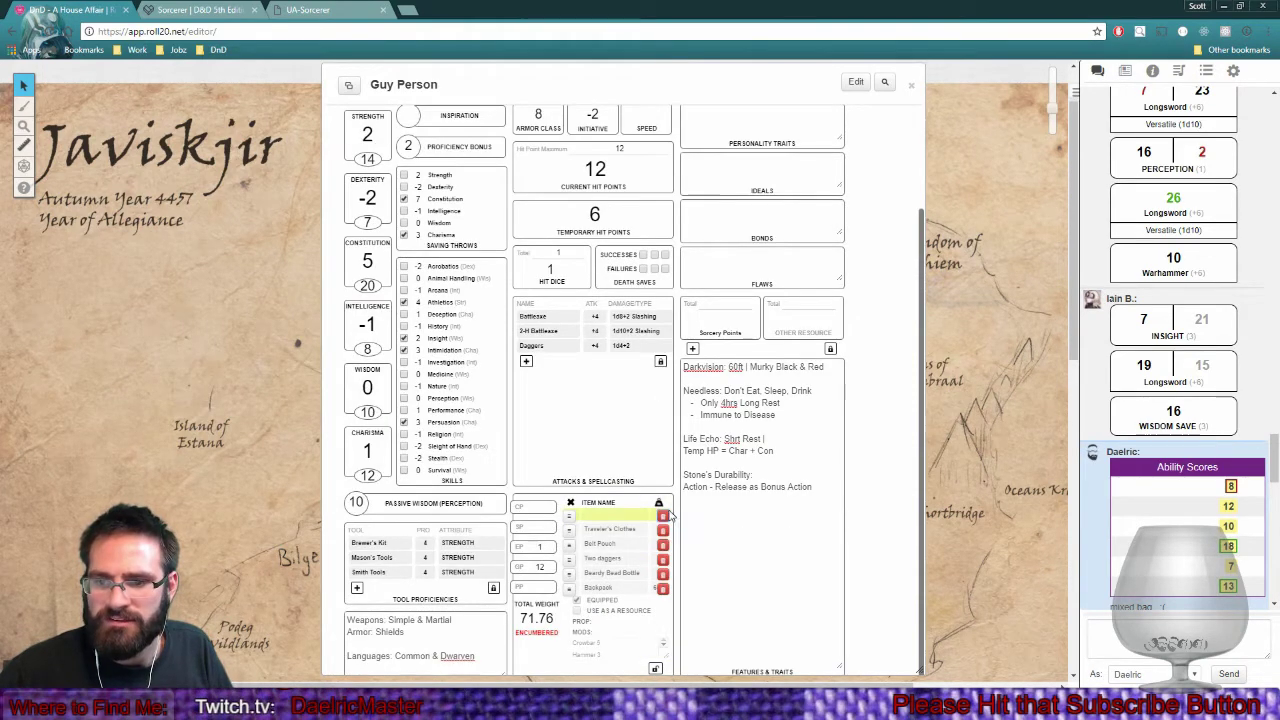
{"action": "scroll", "coordinate": [672, 515], "scroll_direction": "up", "scroll_amount": 1}
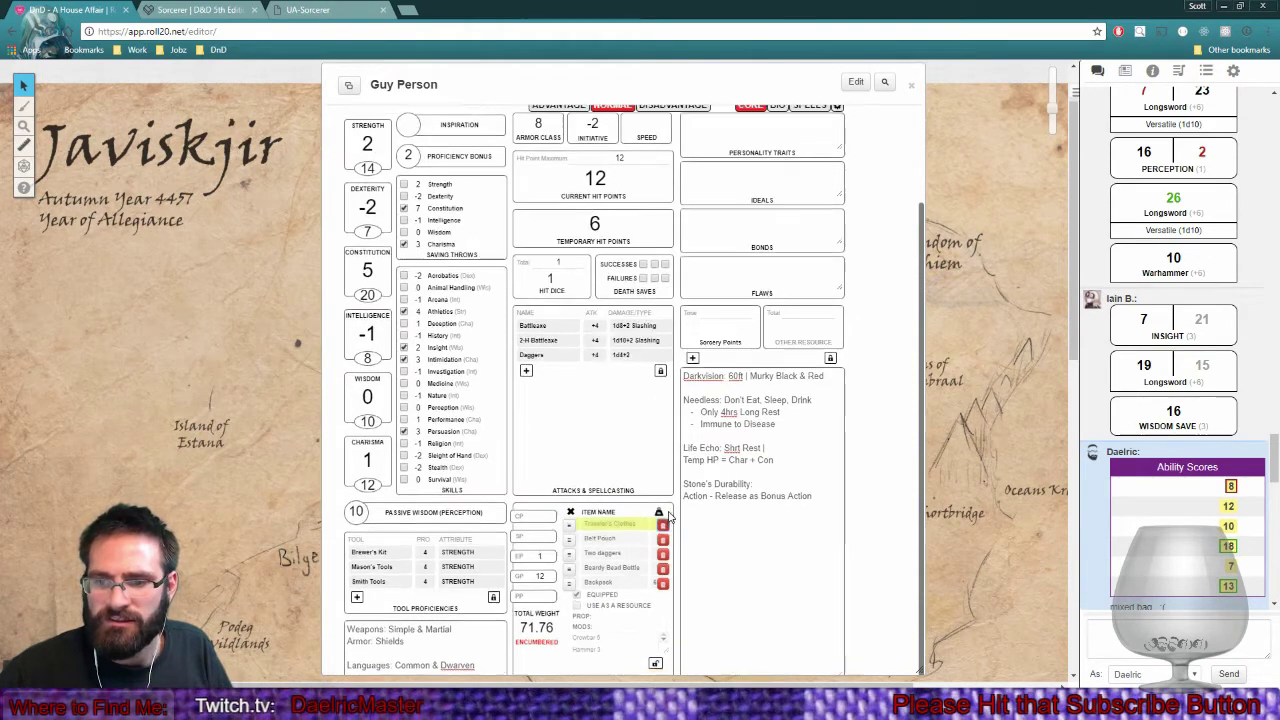
{"action": "left_click", "coordinate": [656, 663]}
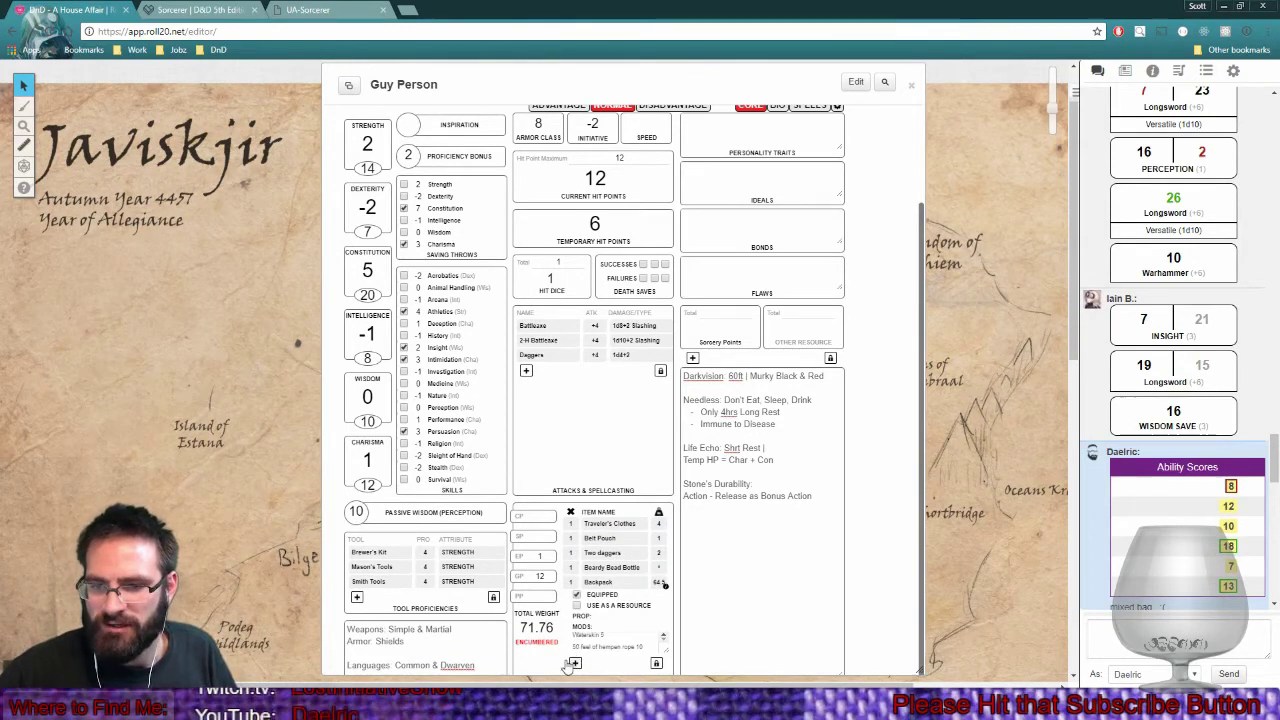
{"action": "left_click_drag", "start_coordinate": [640, 568], "coordinate": [607, 568]}
{"action": "left_click", "coordinate": [612, 567]}
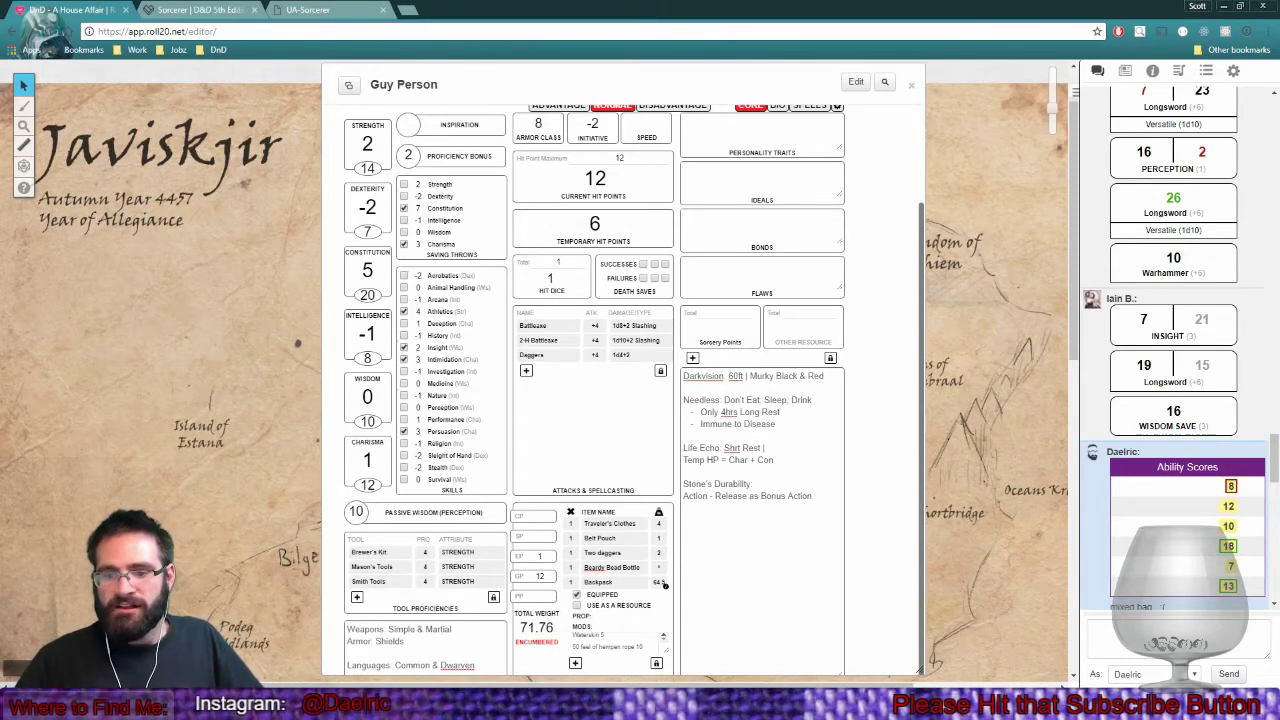
Switch to the Player's Handbook PDF and find the Variant: Encumbrance rules on page 177, enlarged to 150% for reading.
{"action": "left_click", "coordinate": [560, 615]}
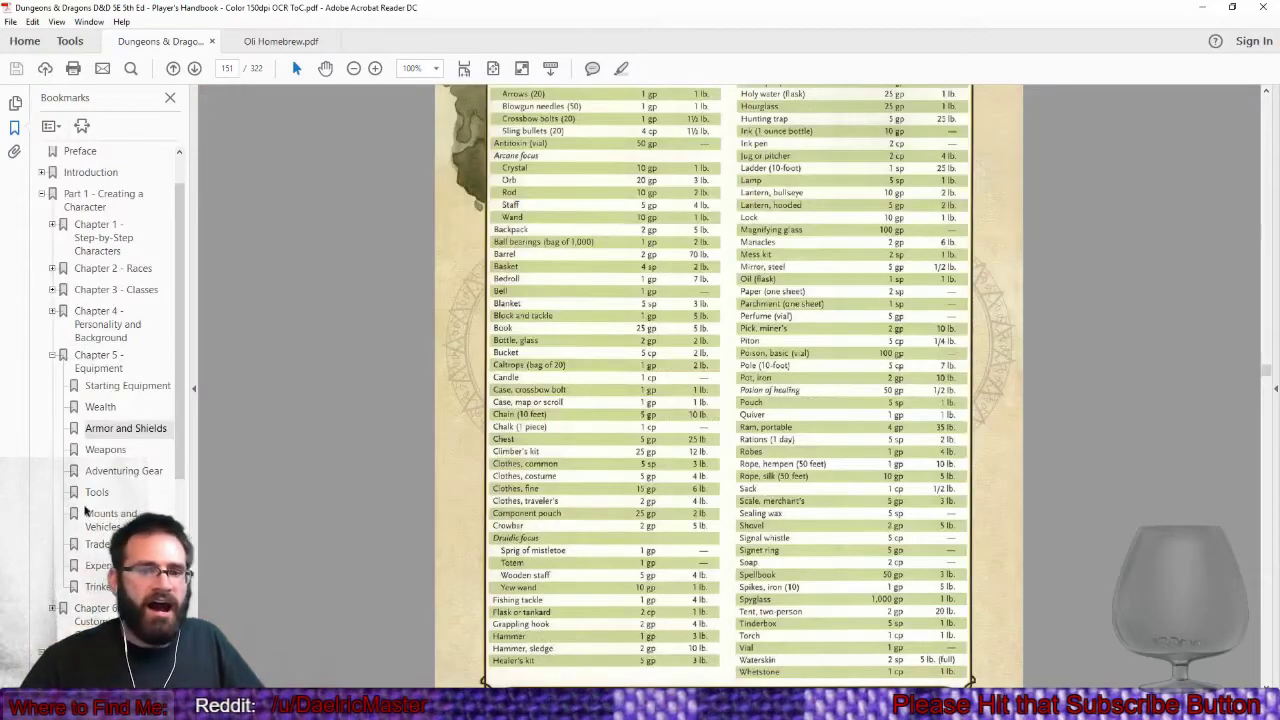
{"action": "left_click", "coordinate": [52, 355]}
{"action": "left_click", "coordinate": [100, 392]}
{"action": "scroll", "coordinate": [410, 404], "scroll_direction": "down", "scroll_amount": 15}
{"action": "scroll", "coordinate": [568, 400], "scroll_direction": "down", "scroll_amount": 20}
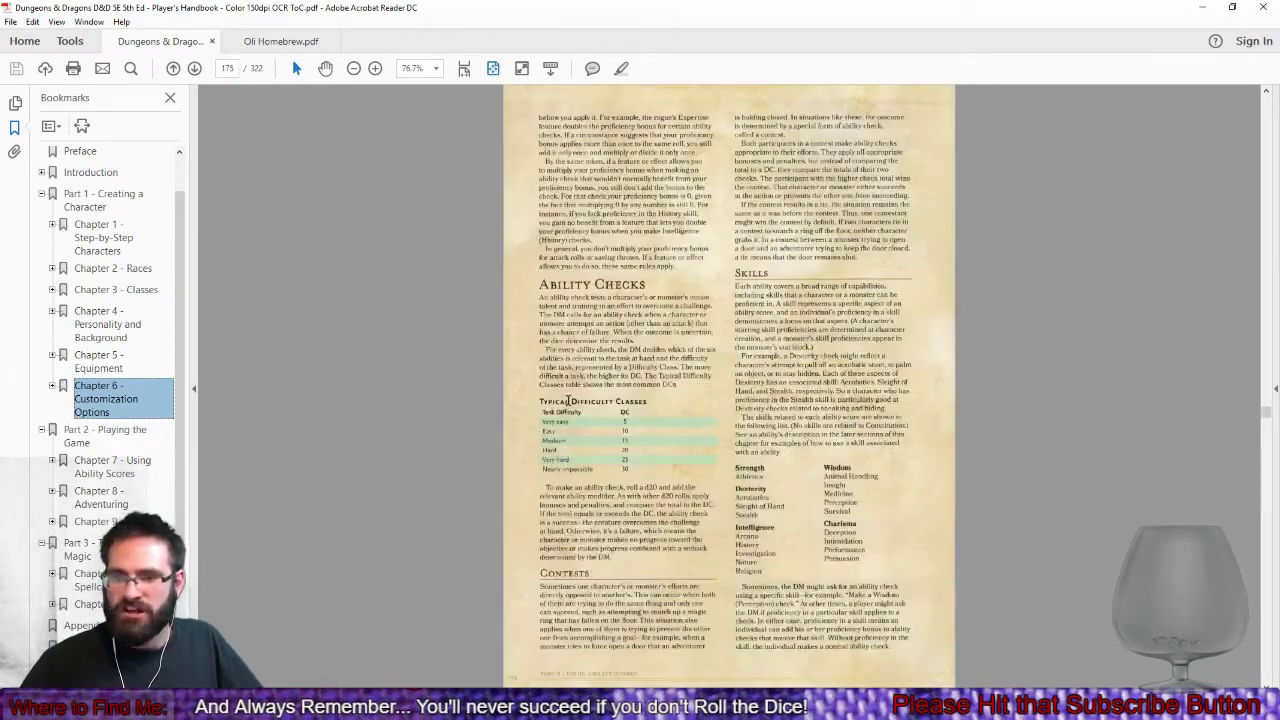
{"action": "scroll", "coordinate": [568, 400], "scroll_direction": "down", "scroll_amount": 5}
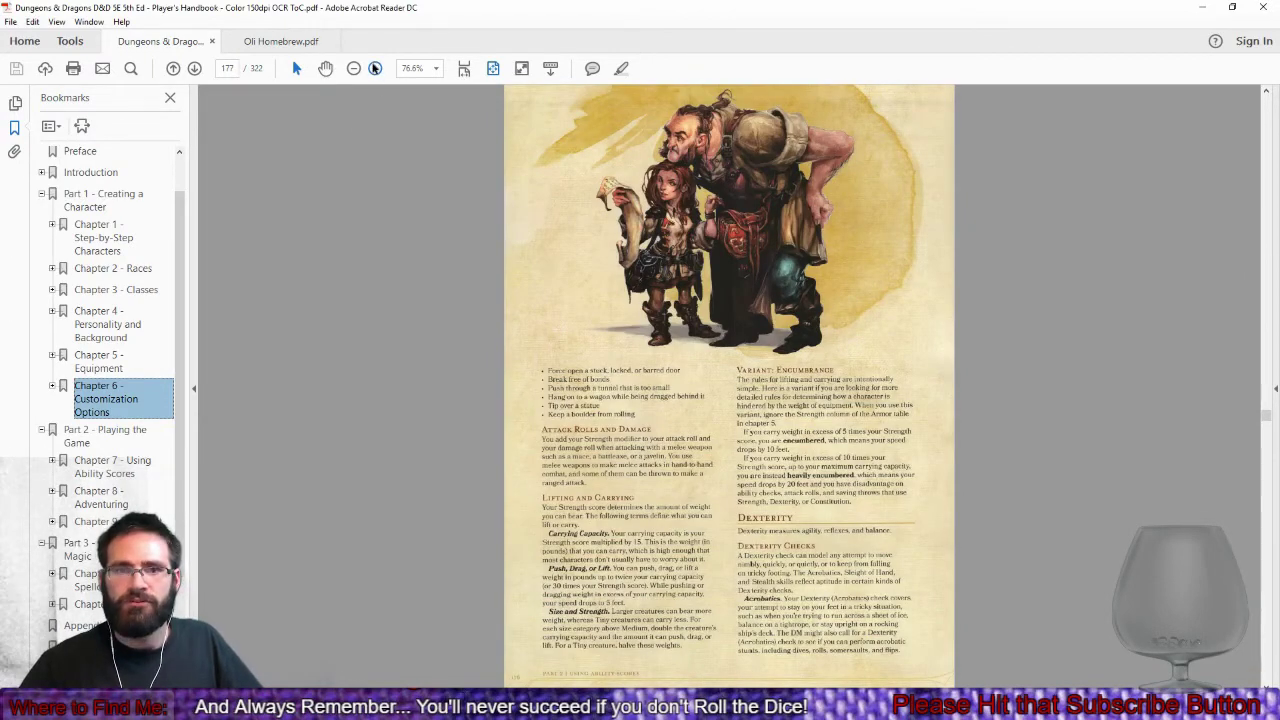
{"action": "left_click", "coordinate": [375, 68]}
{"action": "left_click", "coordinate": [375, 68]}
{"action": "left_click", "coordinate": [375, 68]}
{"action": "scroll", "coordinate": [701, 484], "scroll_direction": "down", "scroll_amount": 3}
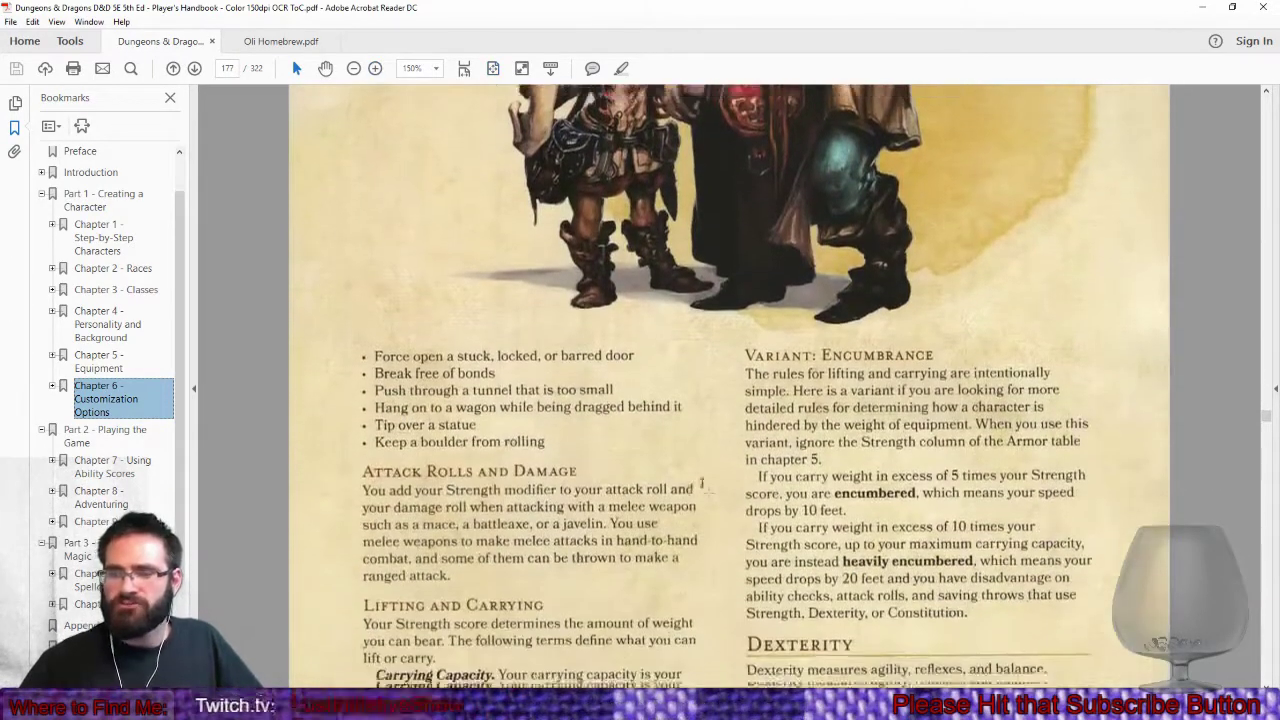
Read the Variant: Encumbrance rules, highlighting the weight thresholds based on Strength score and the speed penalties.
{"action": "left_click_drag", "start_coordinate": [948, 472], "coordinate": [995, 470]}
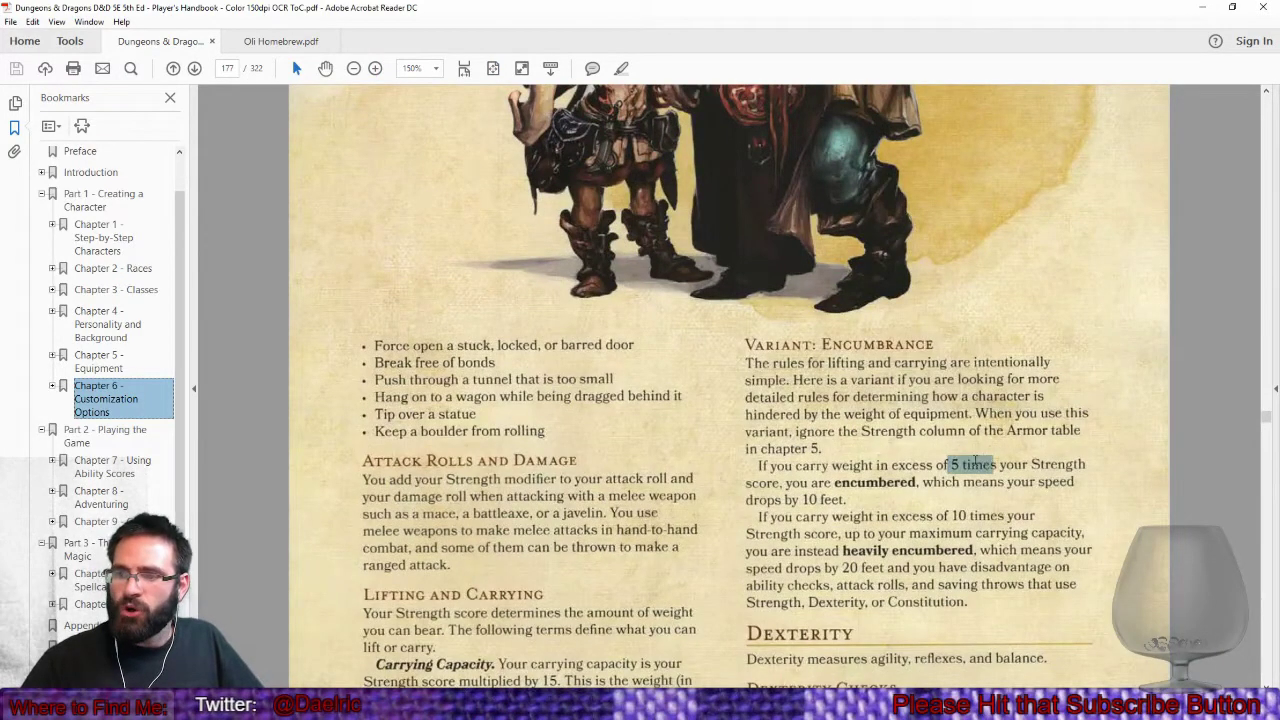
{"action": "left_click", "coordinate": [816, 469]}
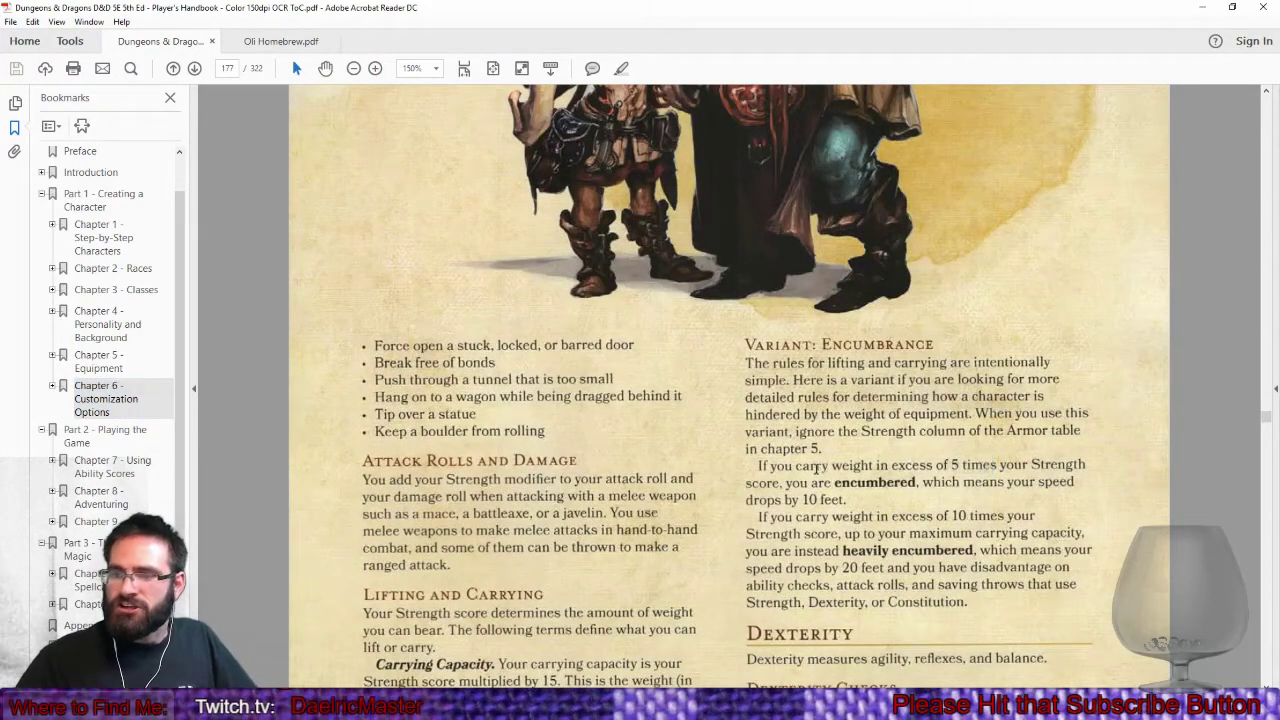
{"action": "left_click_drag", "start_coordinate": [759, 467], "coordinate": [818, 499]}
{"action": "left_click_drag", "start_coordinate": [745, 517], "coordinate": [972, 550]}
{"action": "left_click_drag", "start_coordinate": [786, 567], "coordinate": [890, 567]}
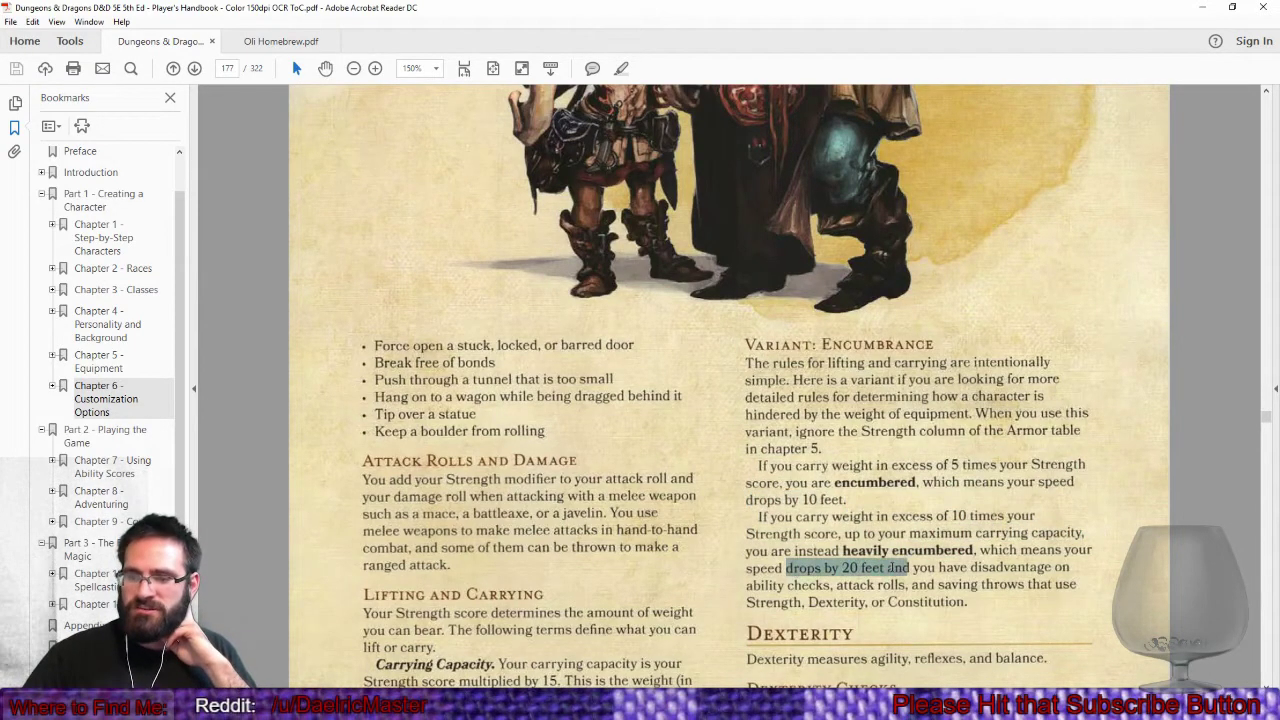
Examine the Lifting and Carrying section and highlight the Strength multiplier in the Carrying Capacity rule.
{"action": "scroll", "coordinate": [895, 570], "scroll_direction": "down", "scroll_amount": 1}
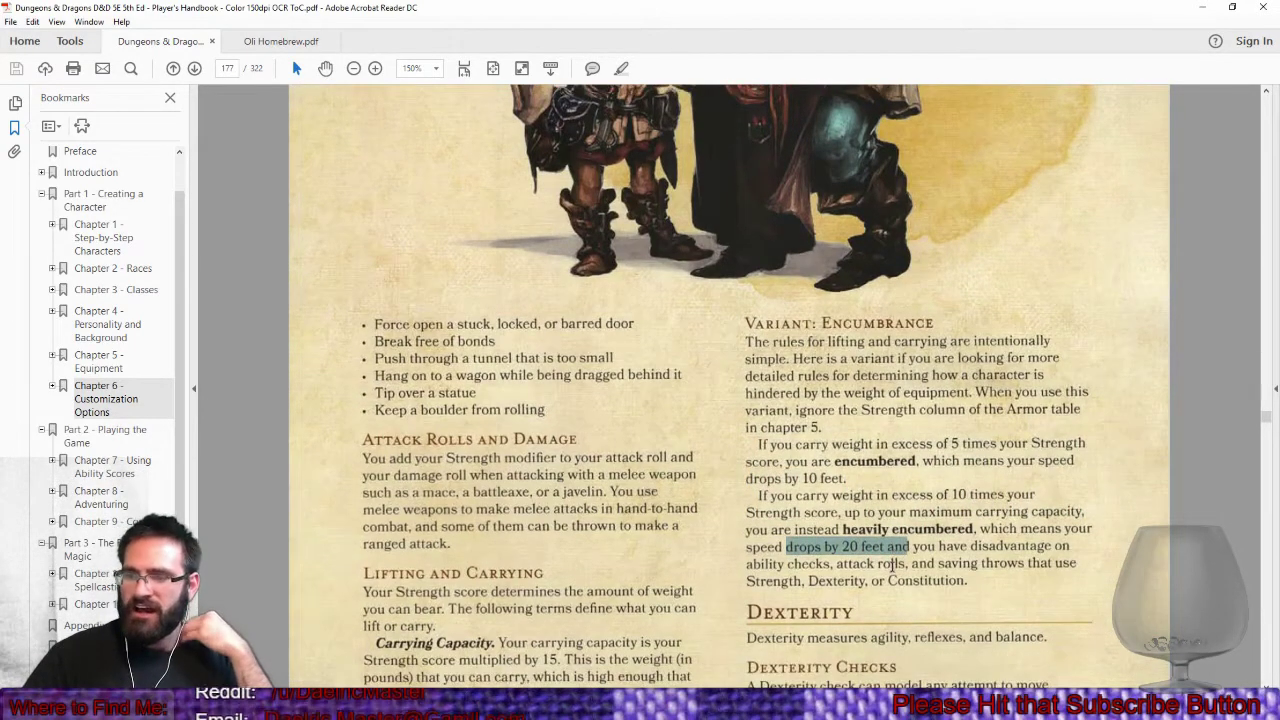
{"action": "scroll", "coordinate": [893, 565], "scroll_direction": "down", "scroll_amount": 2}
{"action": "scroll", "coordinate": [891, 567], "scroll_direction": "down", "scroll_amount": 8}
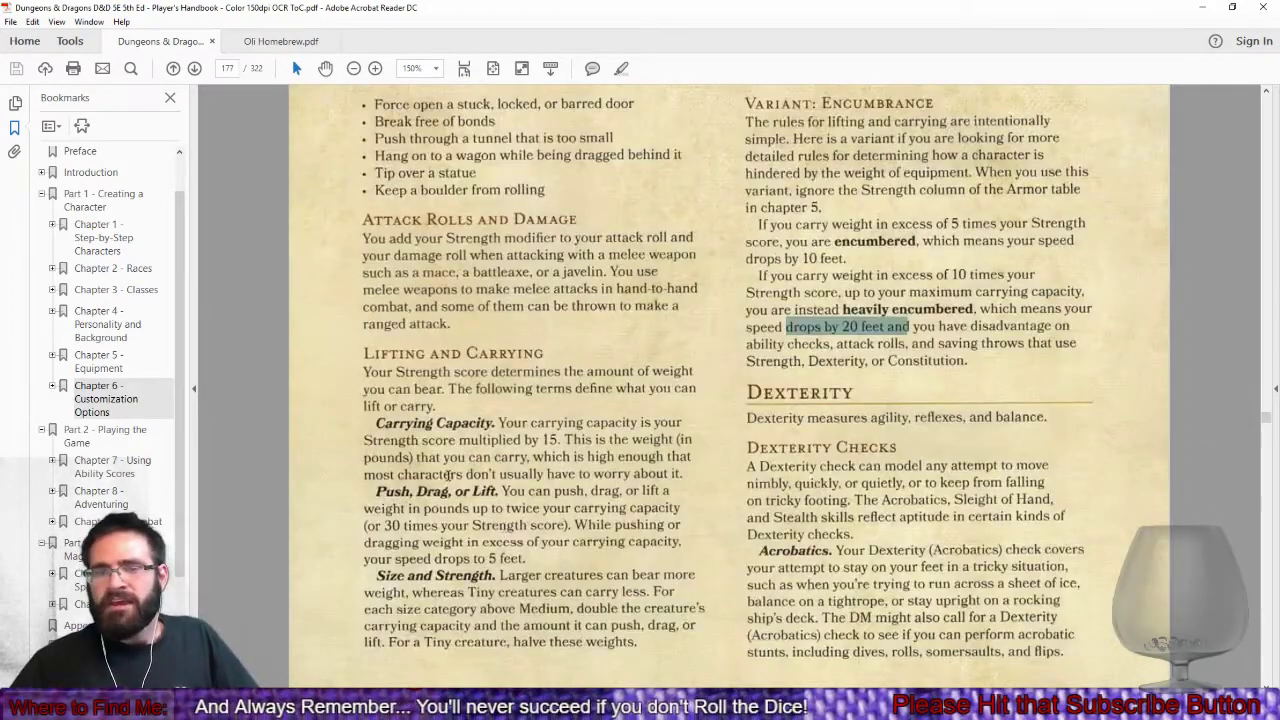
{"action": "left_click", "coordinate": [448, 475]}
{"action": "scroll", "coordinate": [937, 421], "scroll_direction": "up", "scroll_amount": 1}
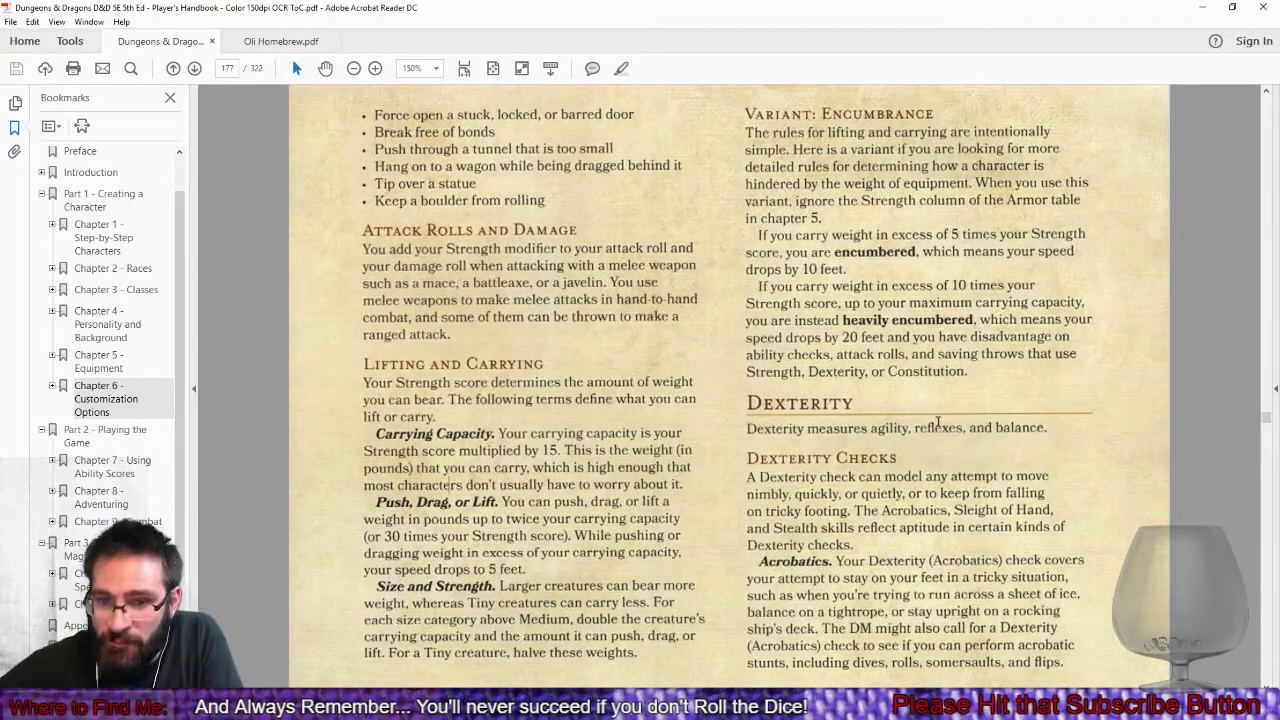
{"action": "left_click_drag", "start_coordinate": [459, 450], "coordinate": [604, 447]}
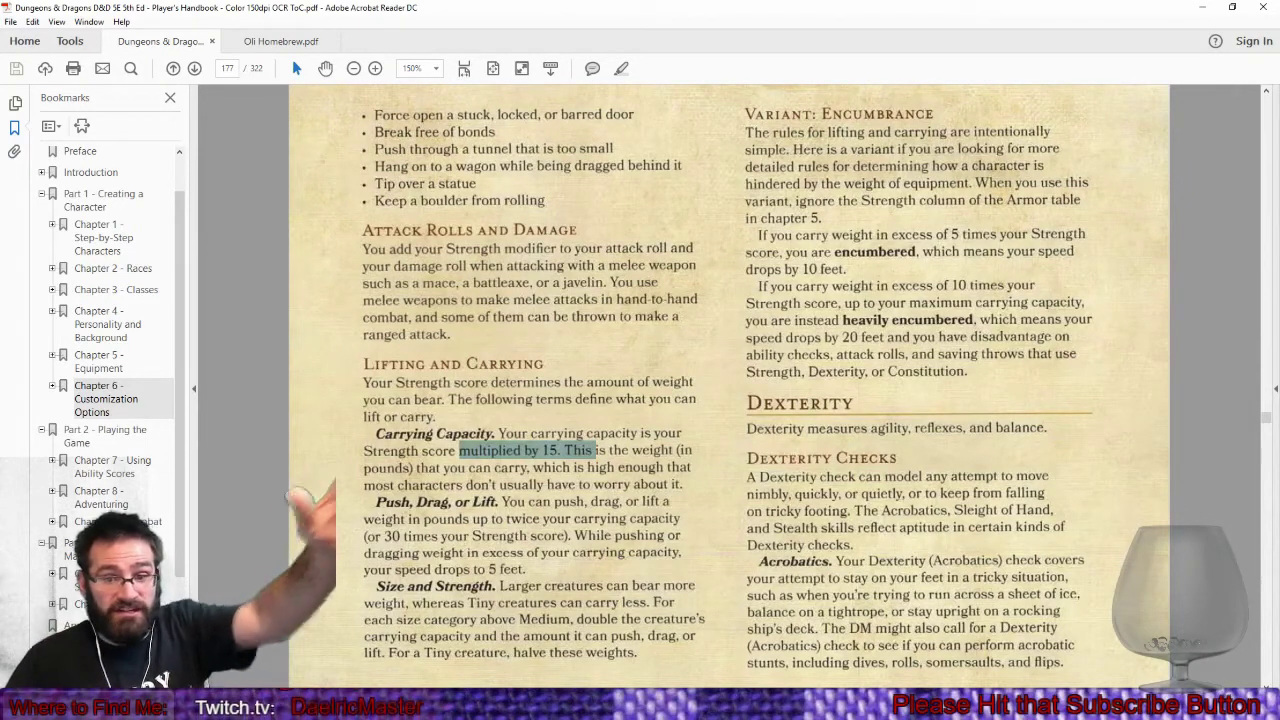
Calculate 14 x 15 with a Google search in a separate browser tab, close it and return to the Roll20 character sheet.
{"action": "key", "text": "alt+Tab"}
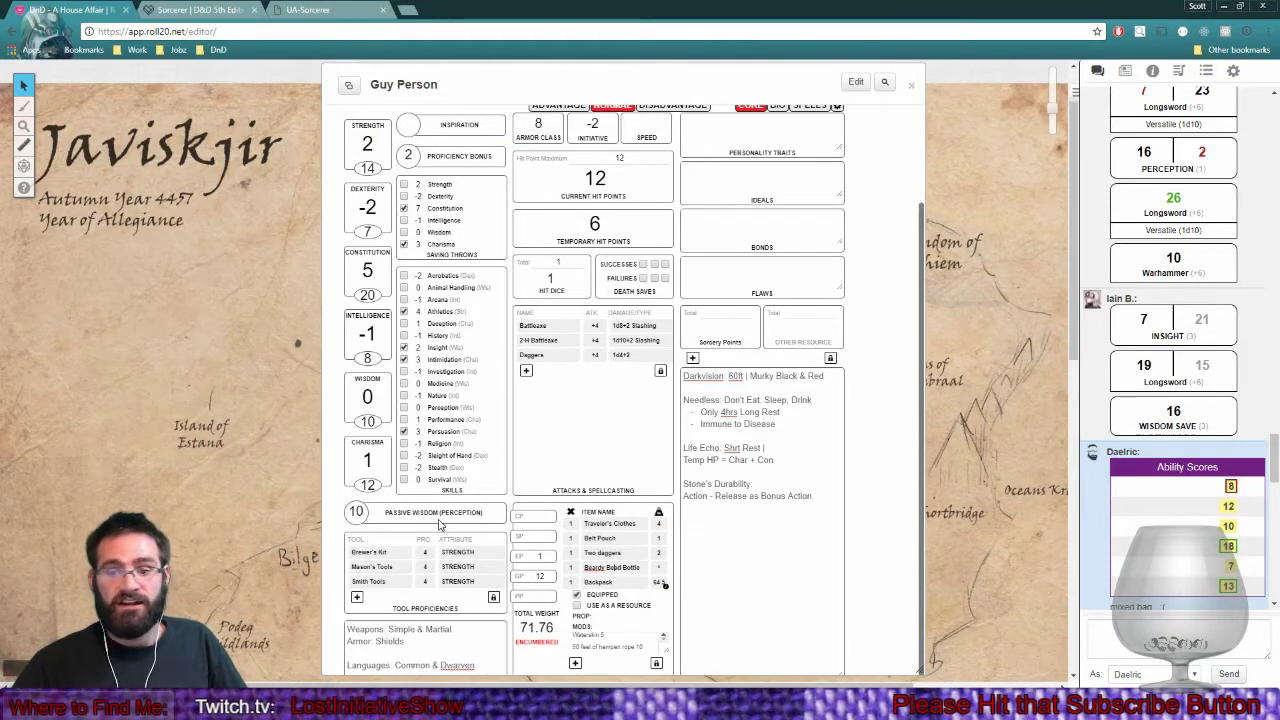
{"action": "left_click", "coordinate": [415, 12]}
{"action": "type", "text": "14"}
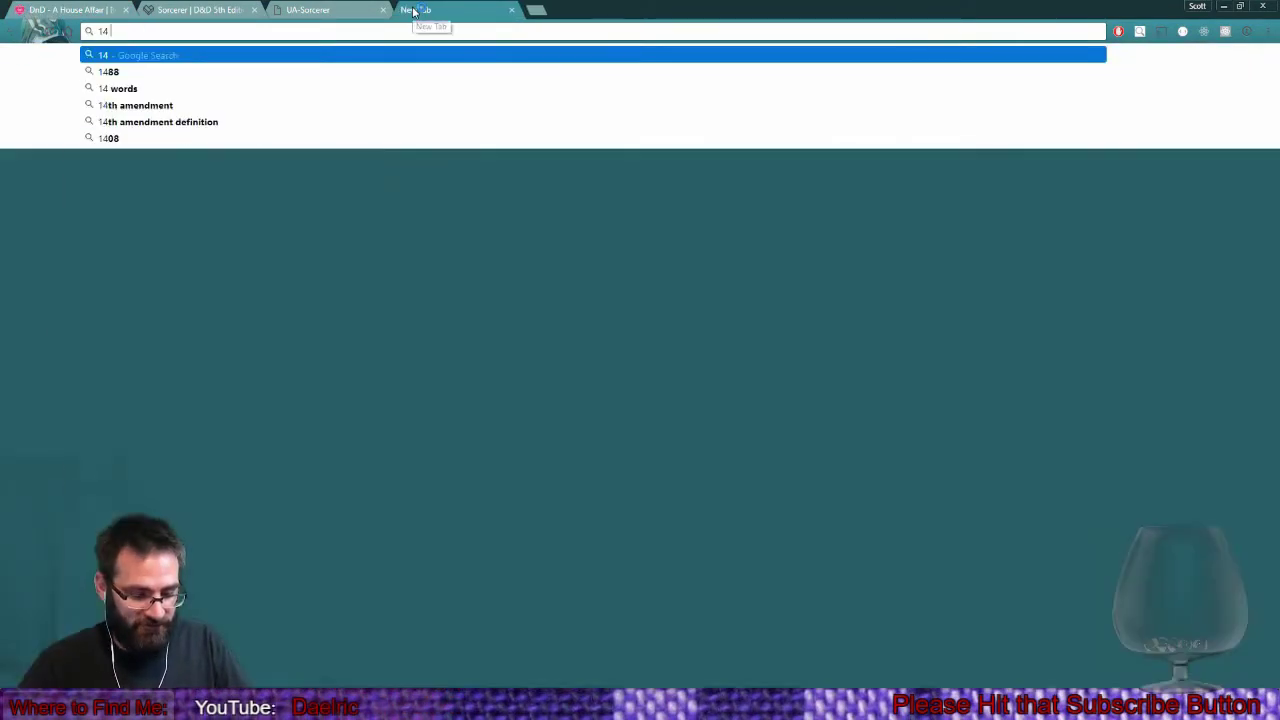
{"action": "type", "text": " x 15"}
{"action": "key", "text": "Return"}
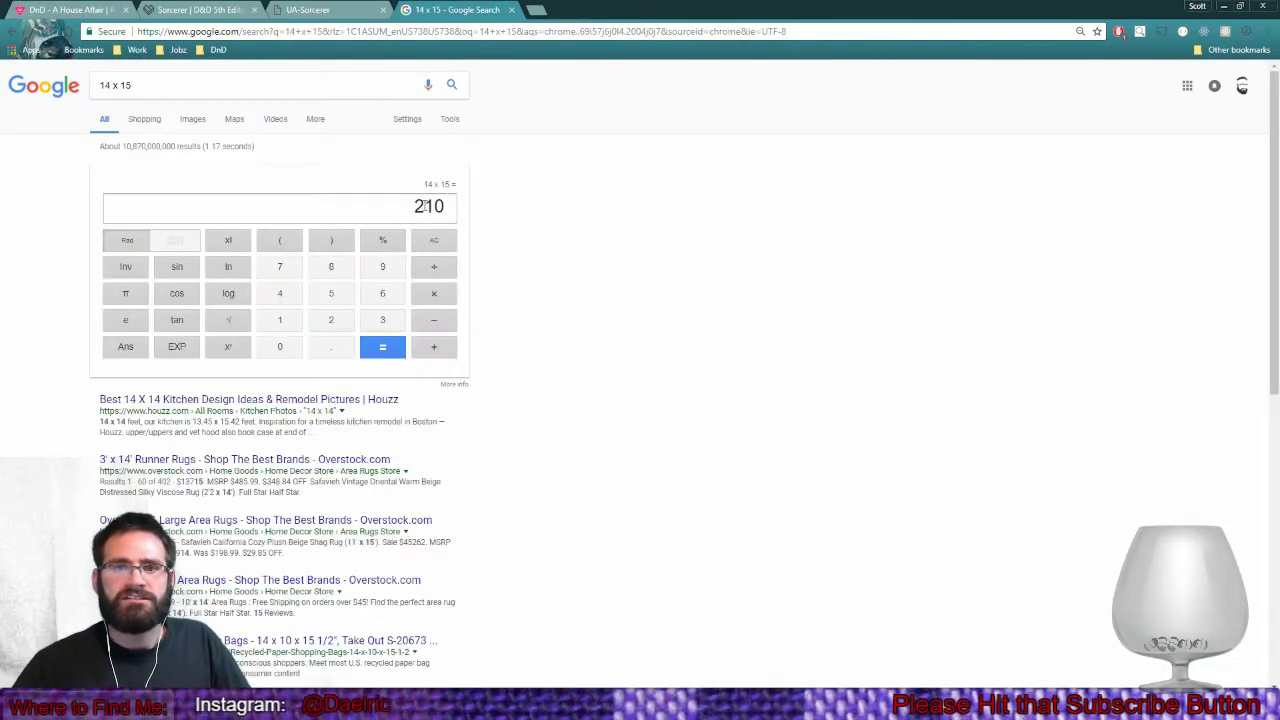
{"action": "left_click", "coordinate": [512, 10]}
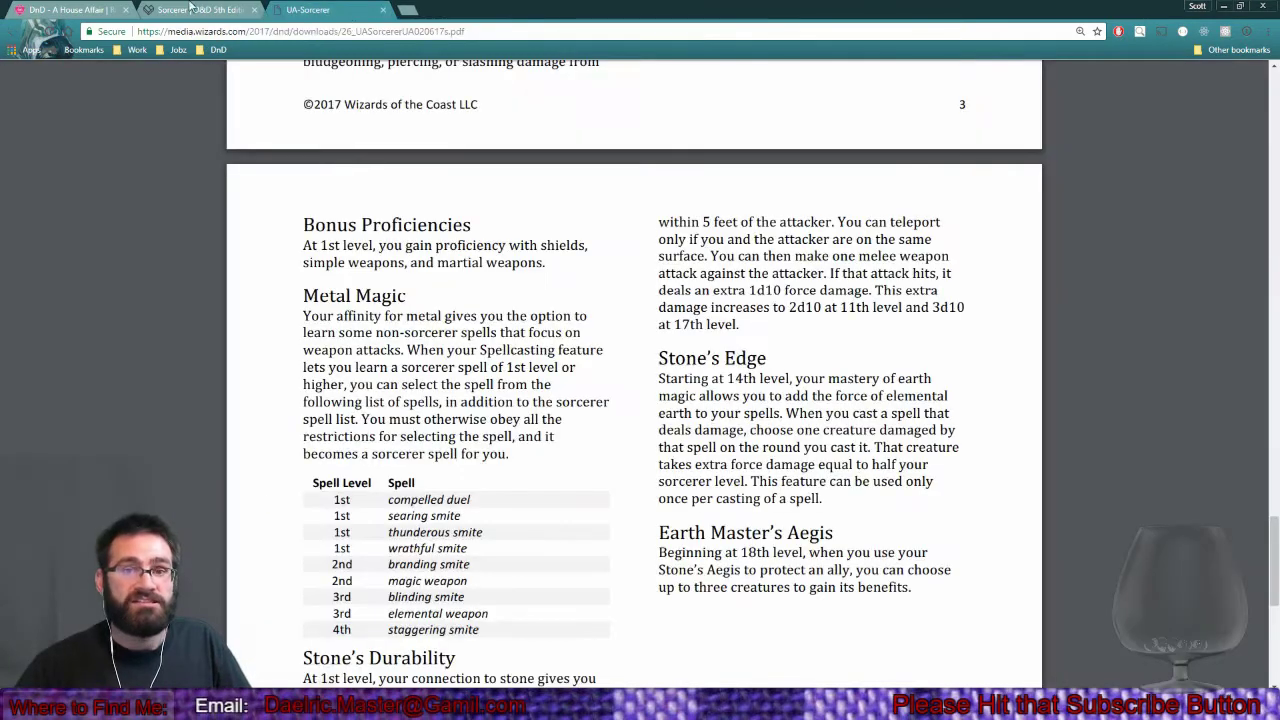
{"action": "left_click", "coordinate": [37, 10]}
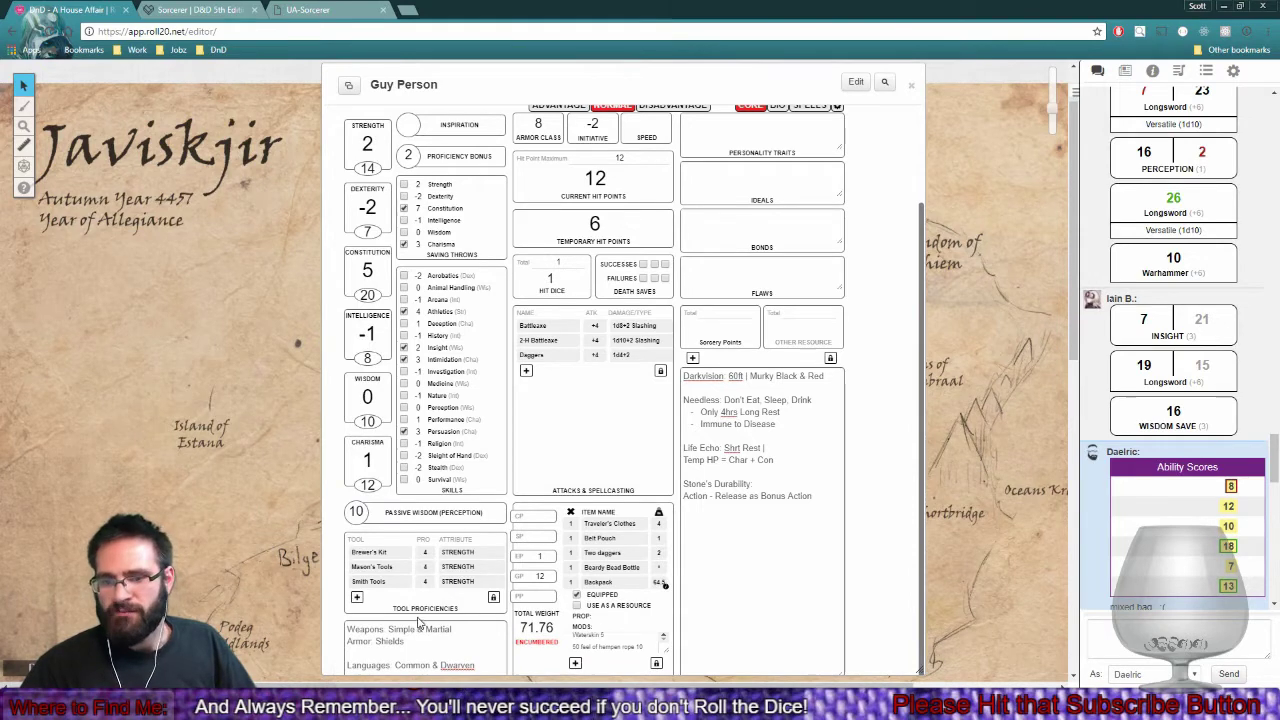
Enlarge the character sheet window slightly and reposition it over the map.
{"action": "scroll", "coordinate": [830, 553], "scroll_direction": "down", "scroll_amount": 3}
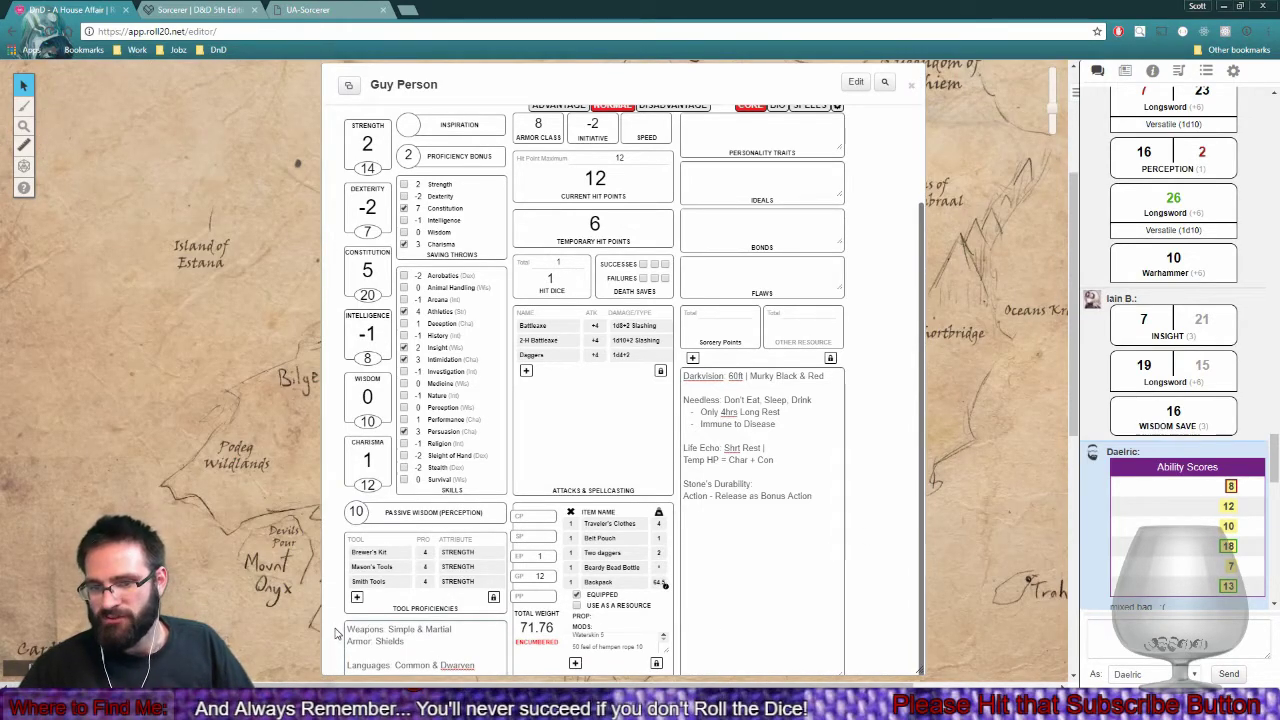
{"action": "scroll", "coordinate": [886, 503], "scroll_direction": "up", "scroll_amount": 3}
{"action": "scroll", "coordinate": [882, 498], "scroll_direction": "down", "scroll_amount": 3}
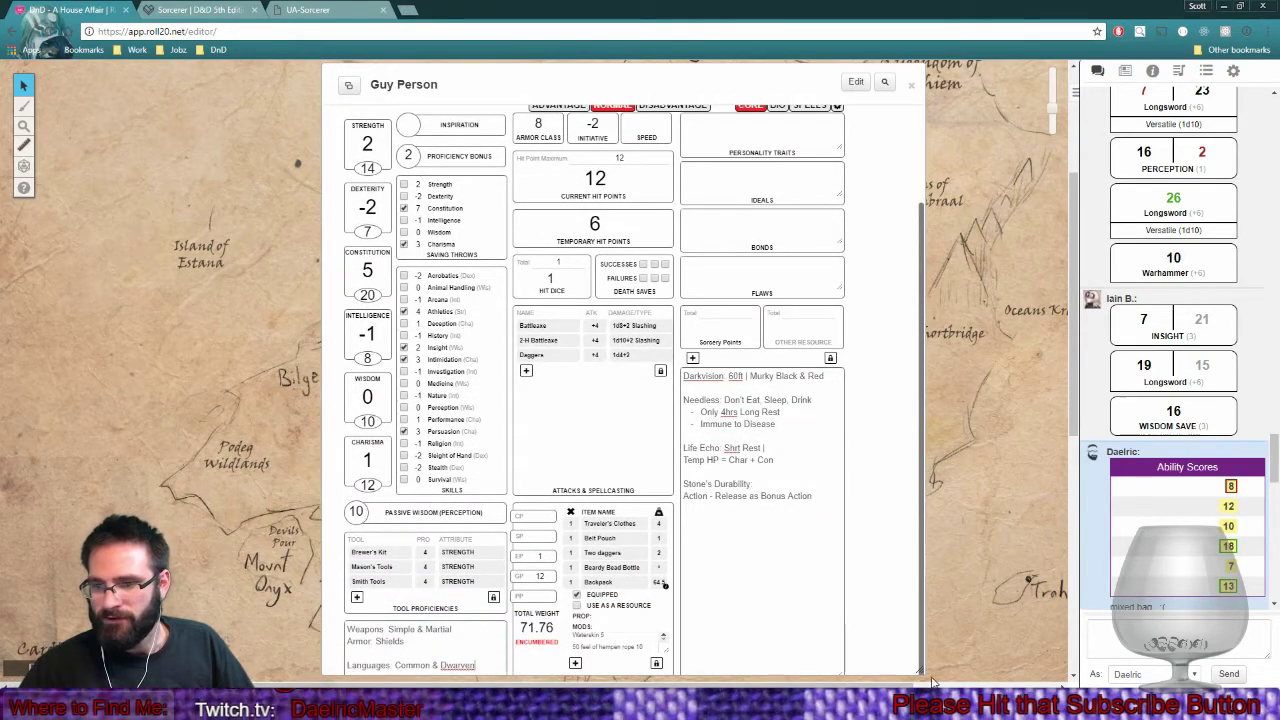
{"action": "left_click_drag", "start_coordinate": [918, 671], "coordinate": [940, 685]}
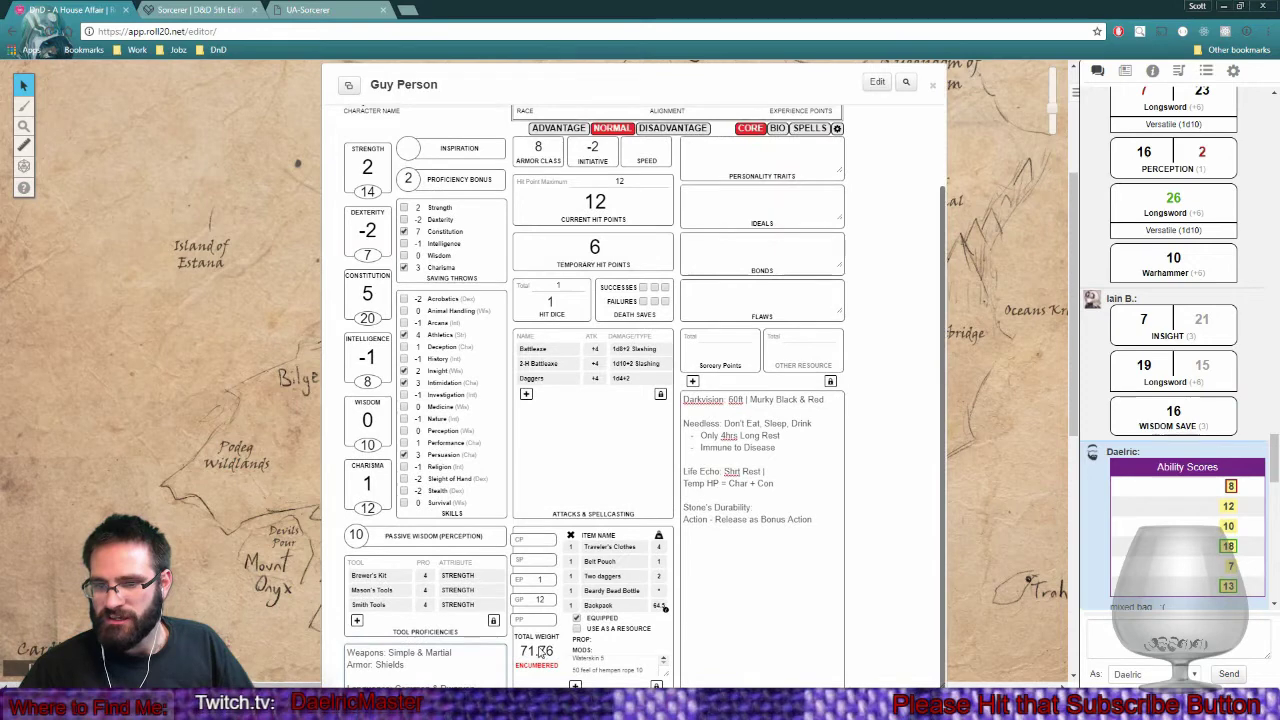
{"action": "left_click_drag", "start_coordinate": [557, 83], "coordinate": [558, 48]}
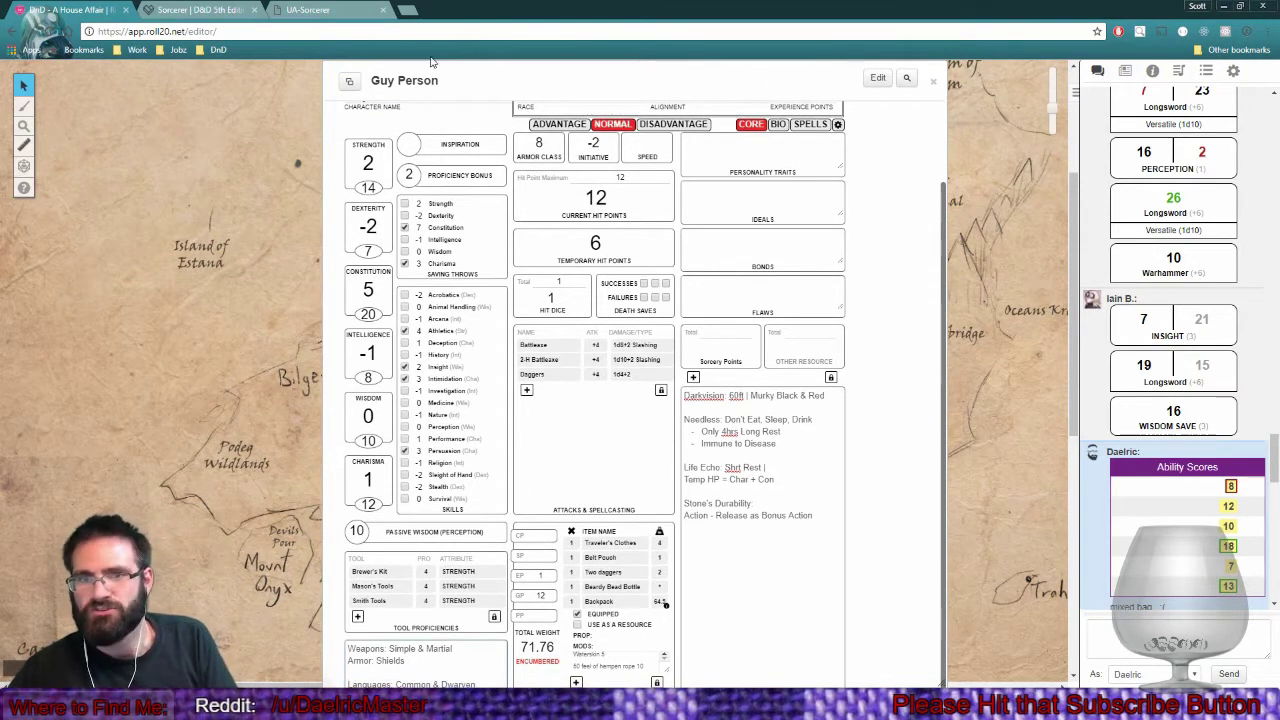
{"action": "left_click_drag", "start_coordinate": [429, 76], "coordinate": [425, 80]}
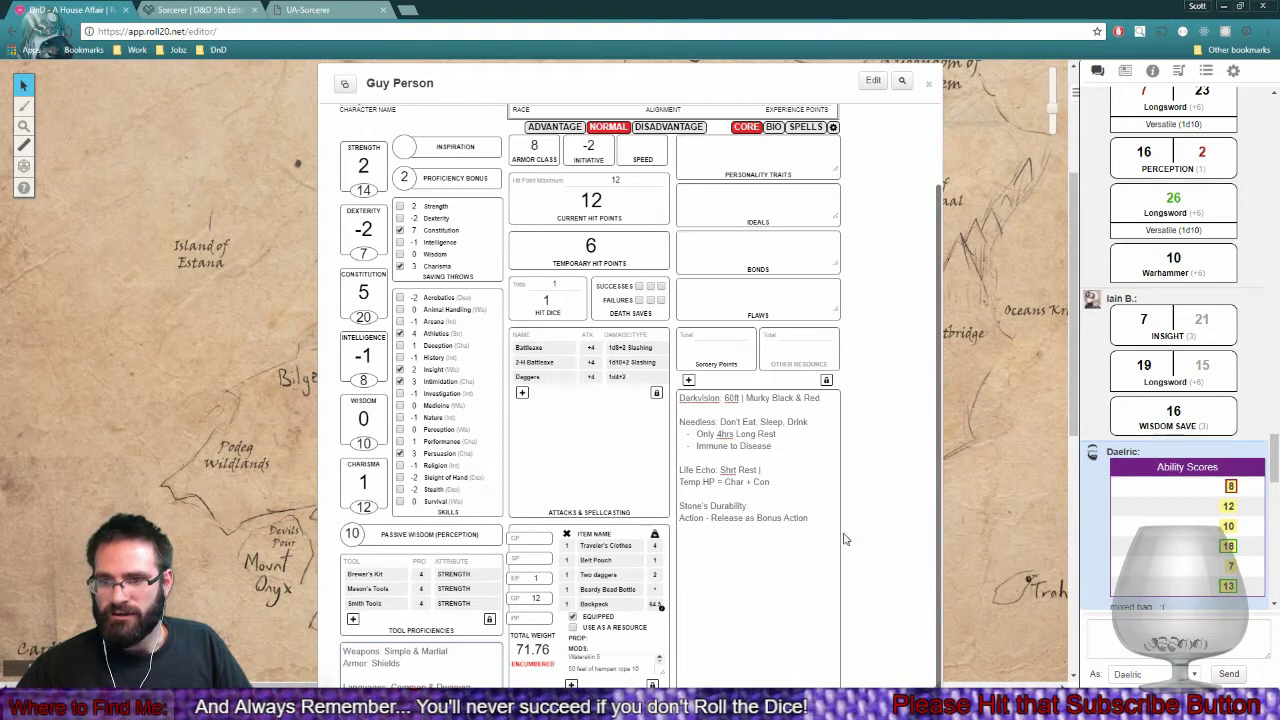
Write "Encumbrance: 210" in the Additional Features & Traits box of the sheet's Bio page, correcting the spelling of Encumbrance.
{"action": "left_click", "coordinate": [773, 127]}
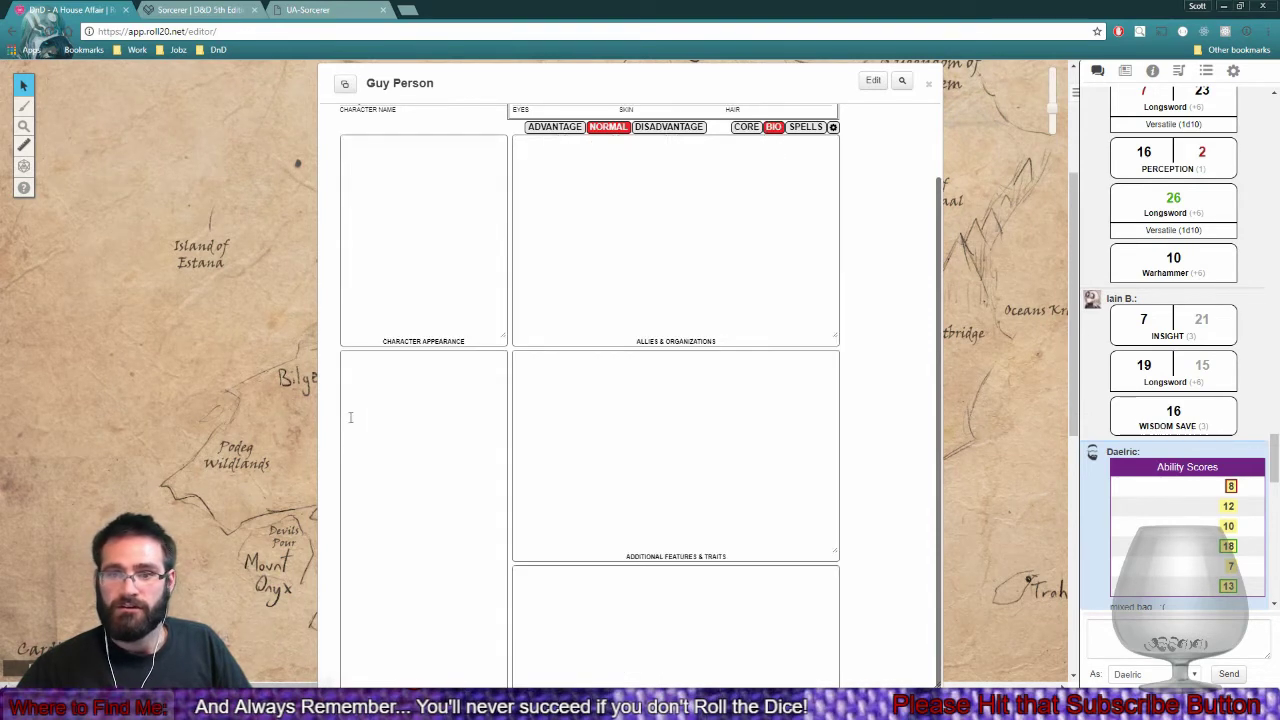
{"action": "left_click", "coordinate": [734, 451]}
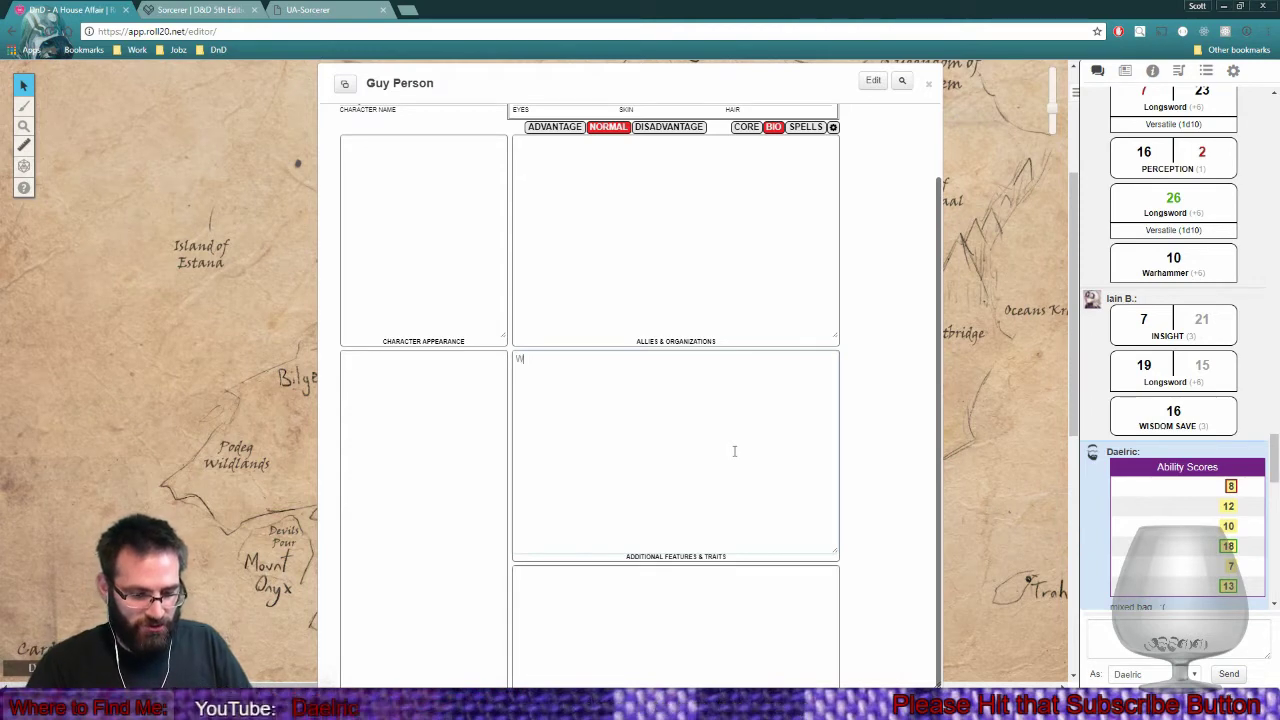
{"action": "type", "text": "Encumbera"}
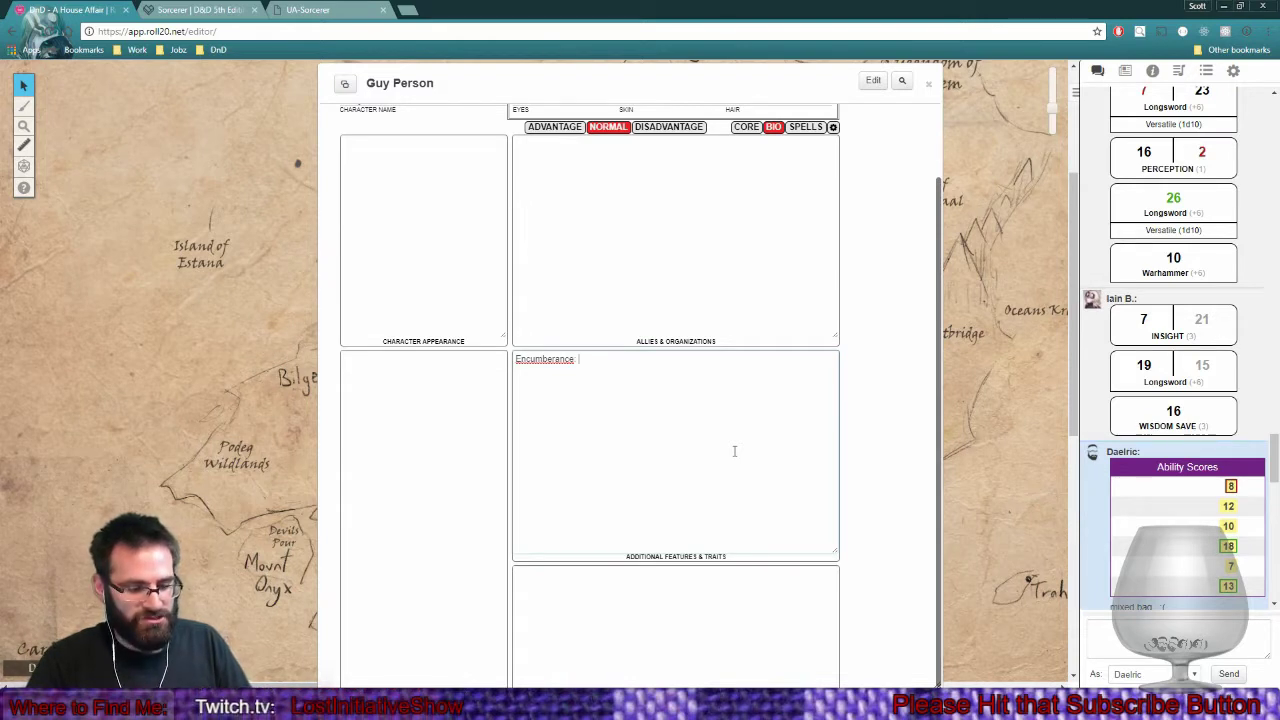
{"action": "type", "text": "nce: "}
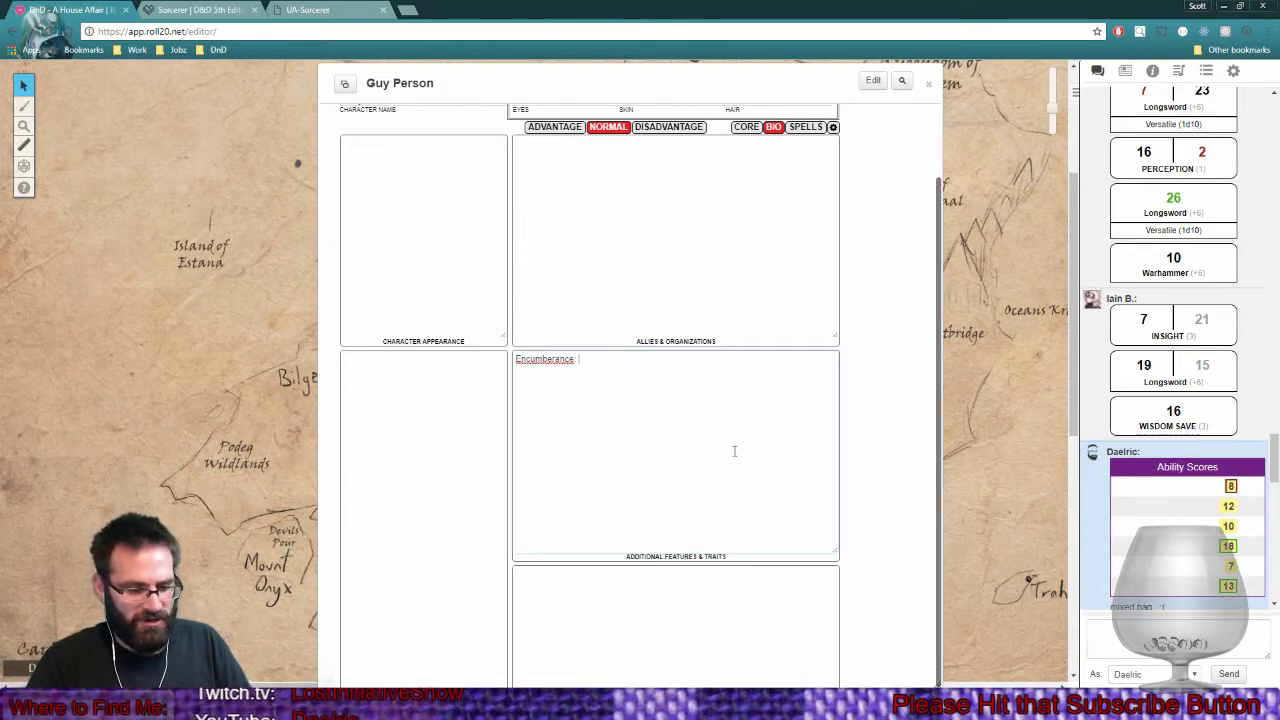
{"action": "type", "text": "210"}
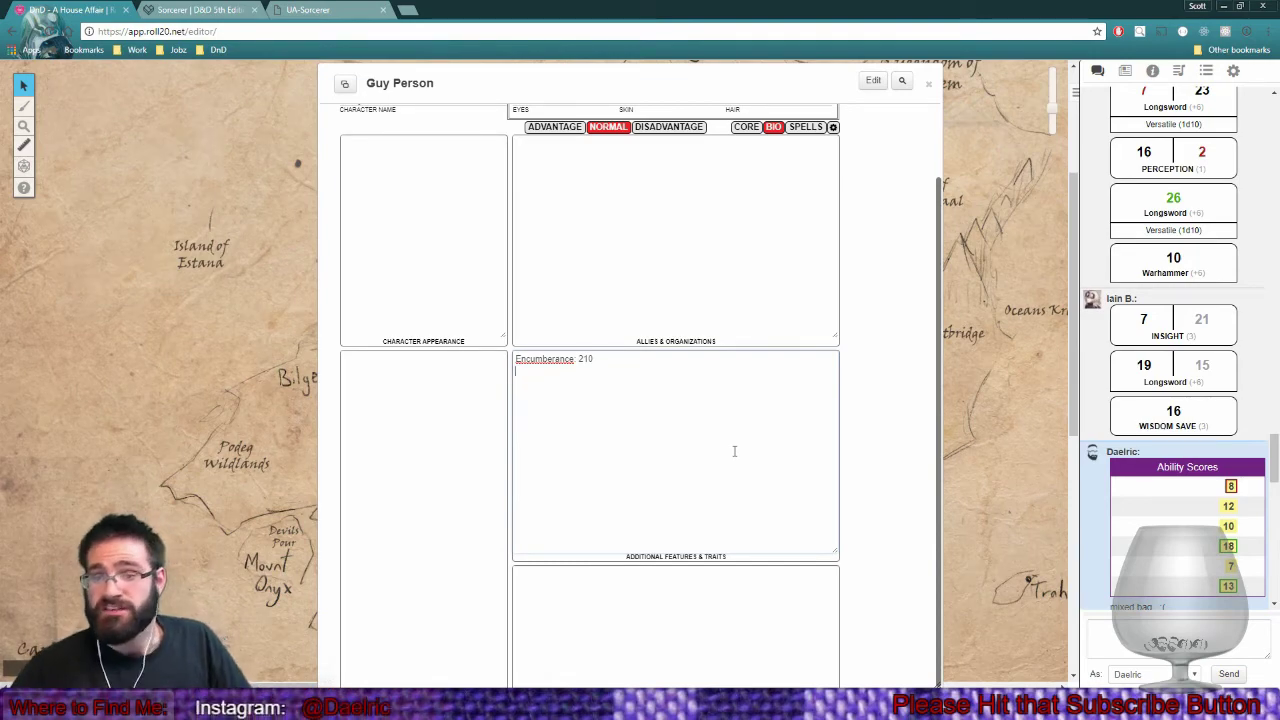
{"action": "right_click", "coordinate": [566, 360]}
{"action": "left_click", "coordinate": [614, 371]}
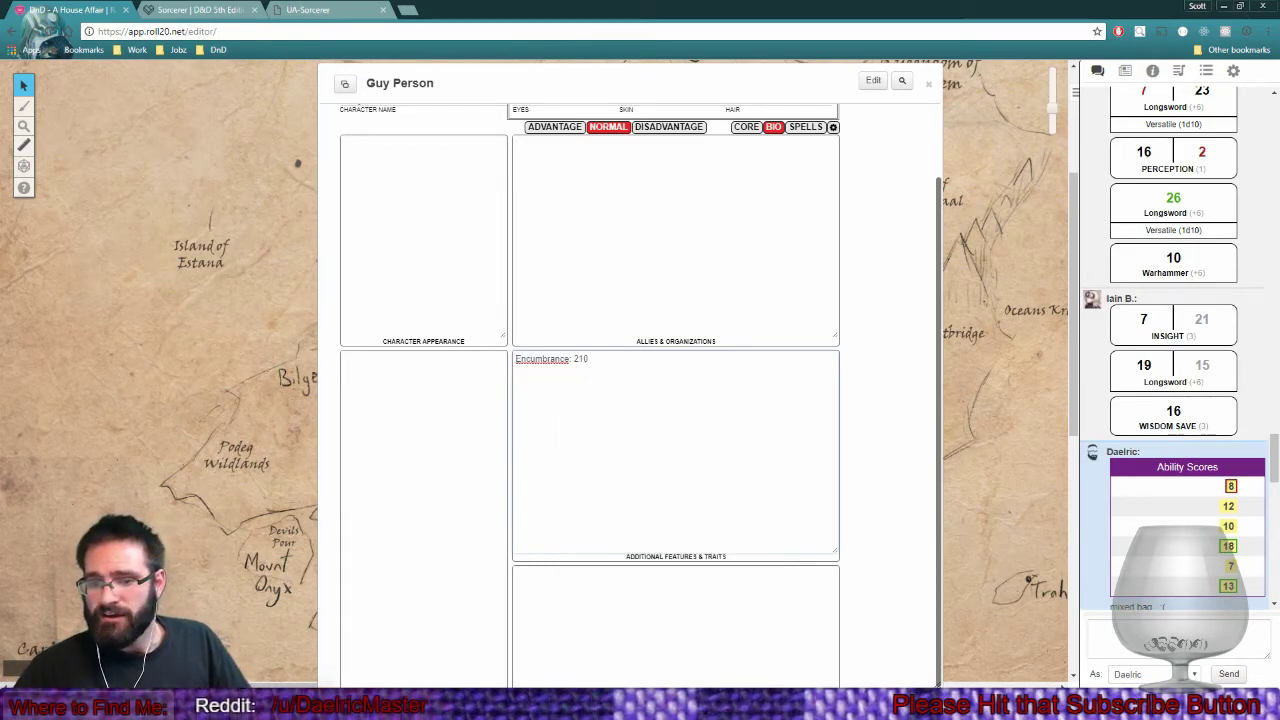
Set Encumbrance to 70 and add the line "Heavy Encumbrance: 140" in the Additional Features & Traits box.
{"action": "mouse_move", "coordinate": [508, 705]}
{"action": "mouse_move", "coordinate": [457, 640]}
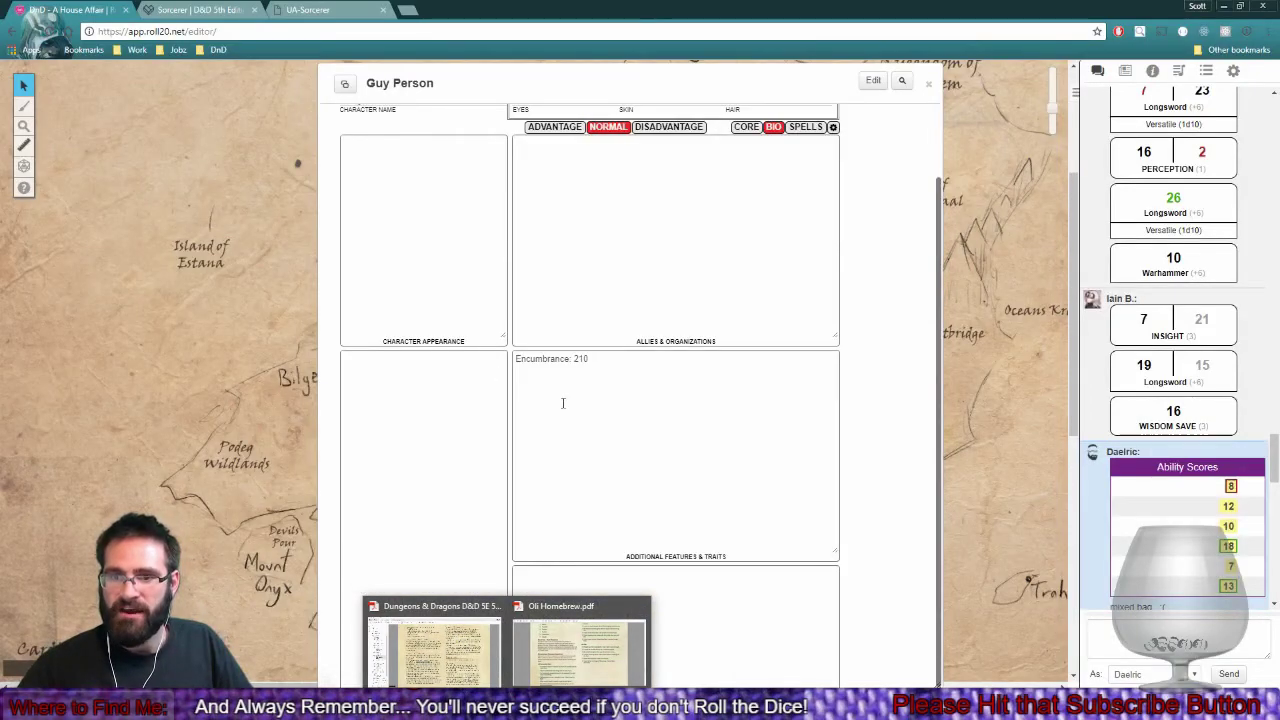
{"action": "left_click", "coordinate": [540, 426]}
{"action": "type", "text": "60"}
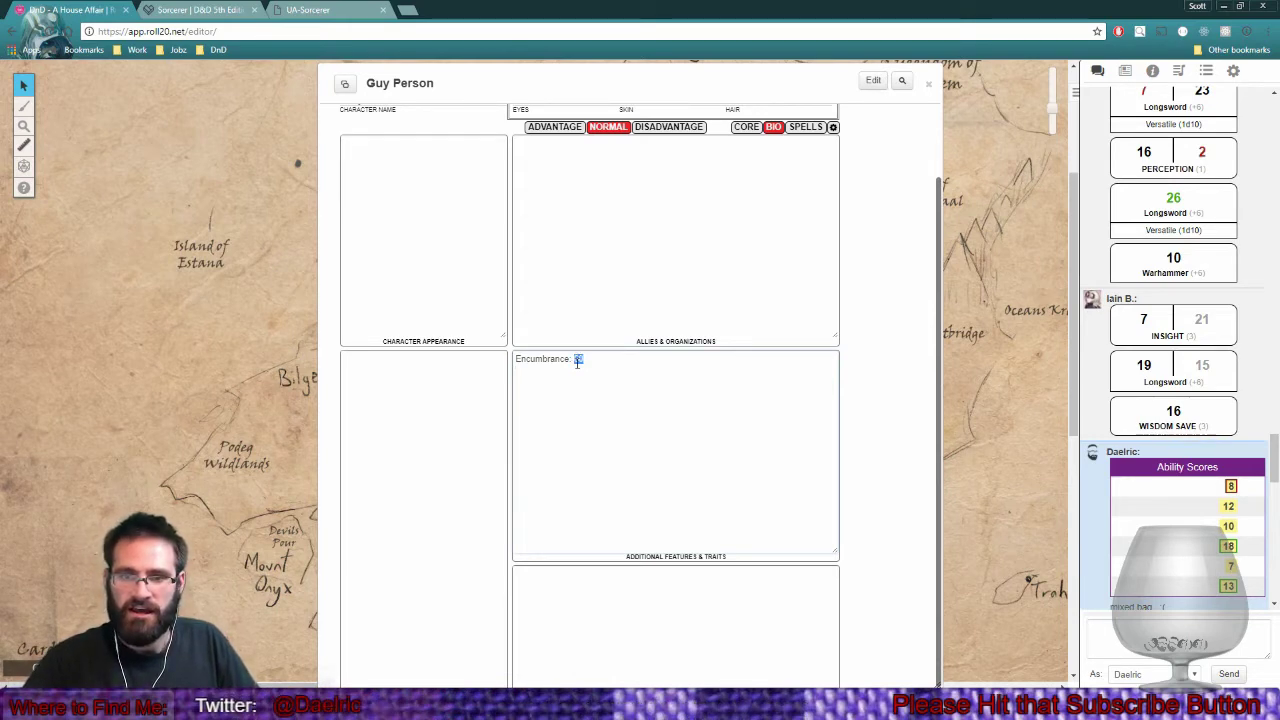
{"action": "triple_click", "coordinate": [577, 363]}
{"action": "key", "text": "ctrl+c"}
{"action": "left_click", "coordinate": [577, 363]}
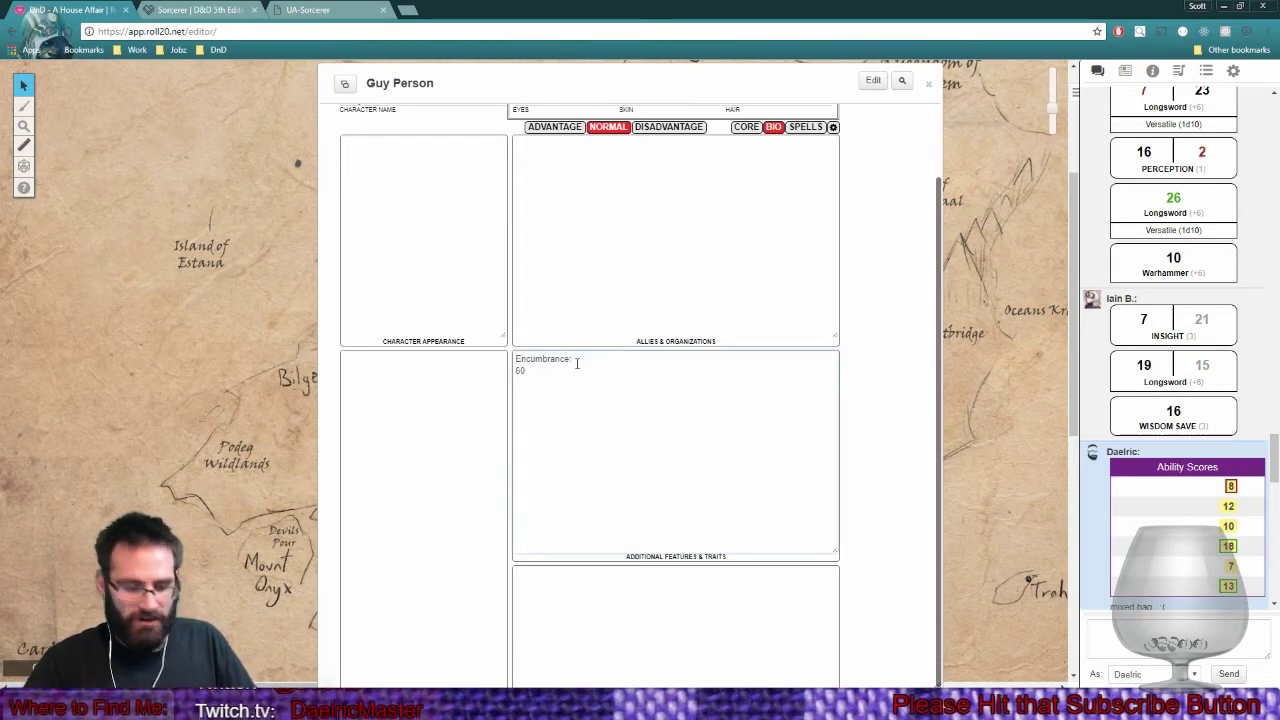
{"action": "type", "text": "Heavy"}
{"action": "key", "text": "ctrl+v"}
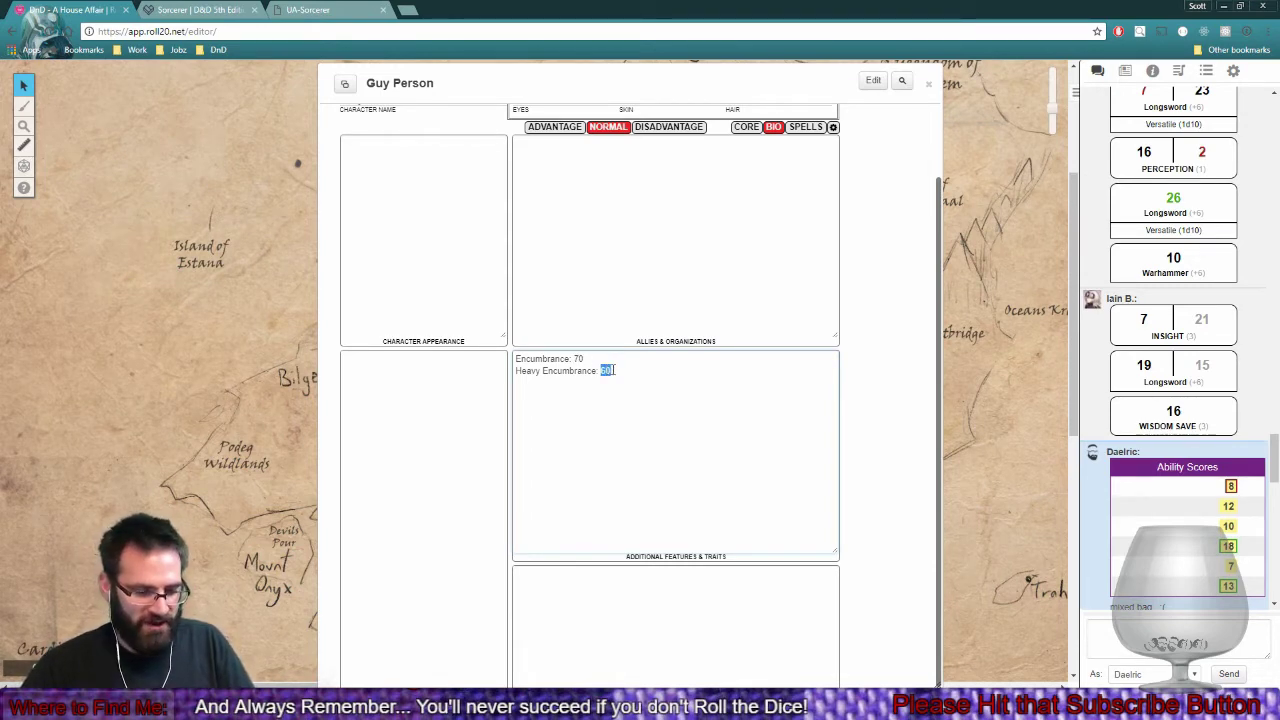
{"action": "type", "text": "0"}
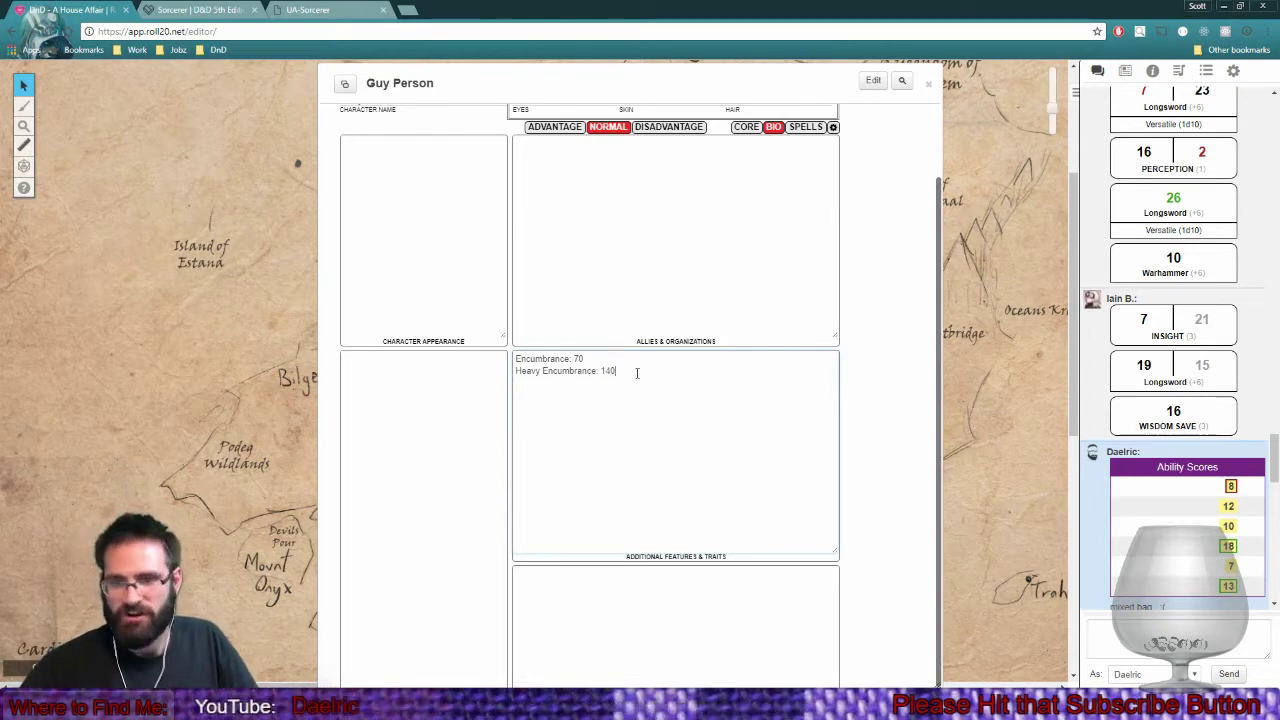
Return to the sheet's Core page and move the character sheet window slightly upward.
{"action": "scroll", "coordinate": [423, 223], "scroll_direction": "up", "scroll_amount": 1}
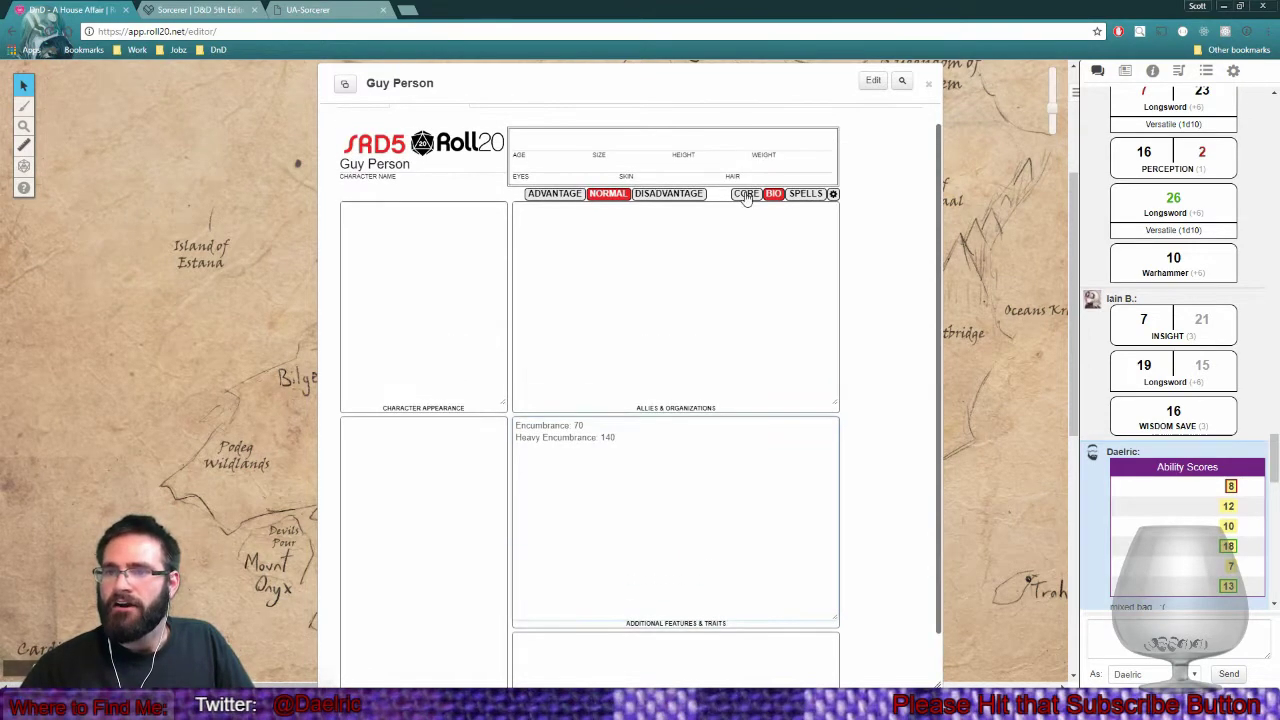
{"action": "left_click", "coordinate": [747, 194]}
{"action": "scroll", "coordinate": [632, 600], "scroll_direction": "down", "scroll_amount": 1}
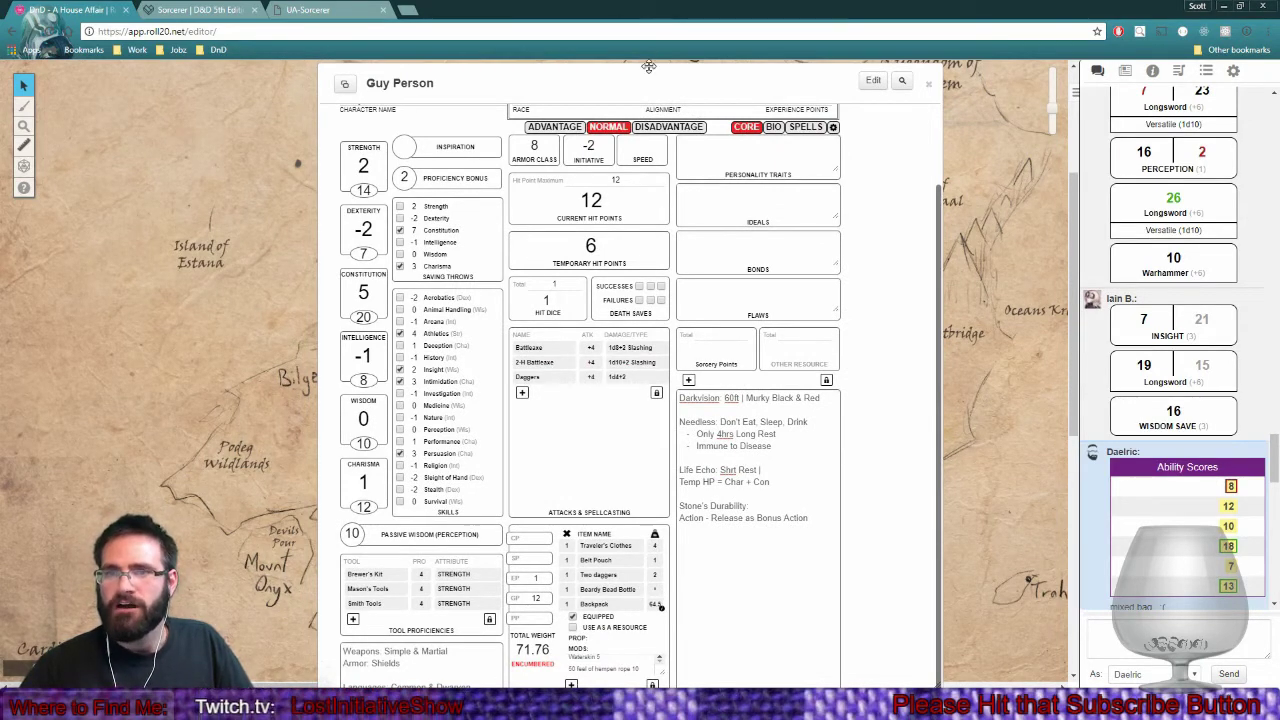
{"action": "left_click_drag", "start_coordinate": [650, 70], "coordinate": [650, 67]}
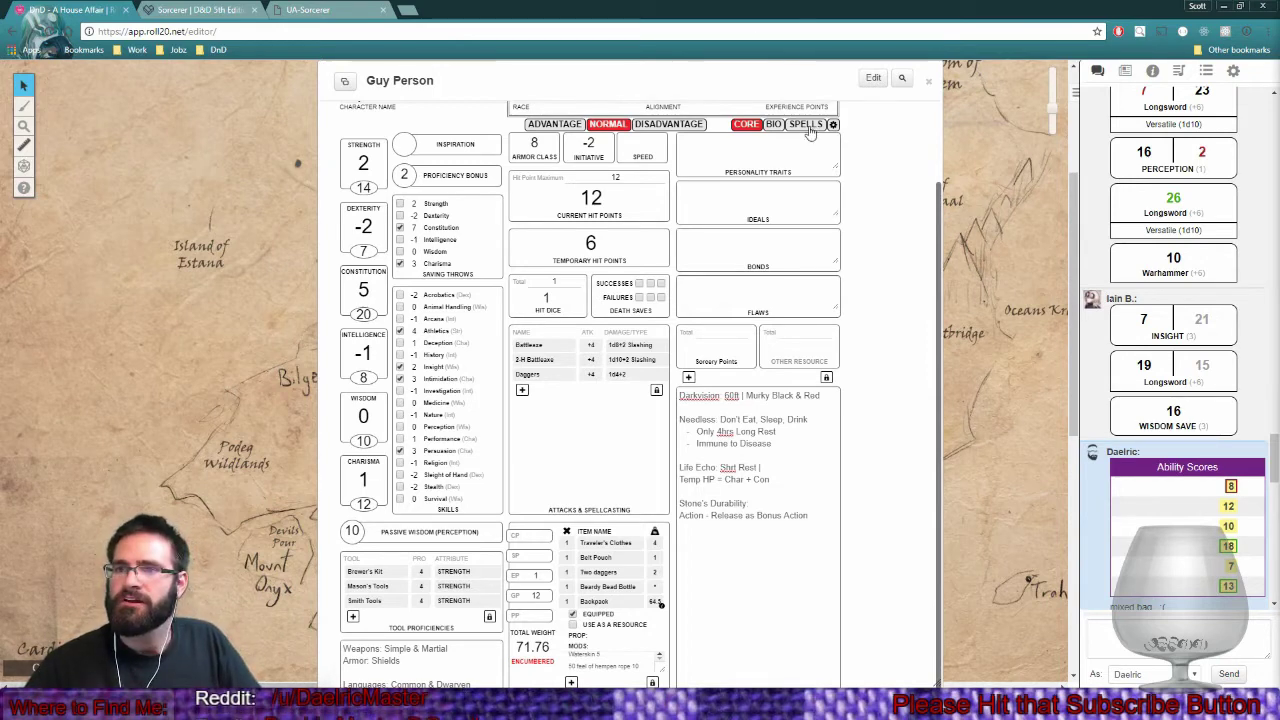
Write the character's full name in the Character Appearance box of the Bio page, then return to the Core page.
{"action": "left_click", "coordinate": [773, 124]}
{"action": "type", "text": "Davalmin GreyHammer"}
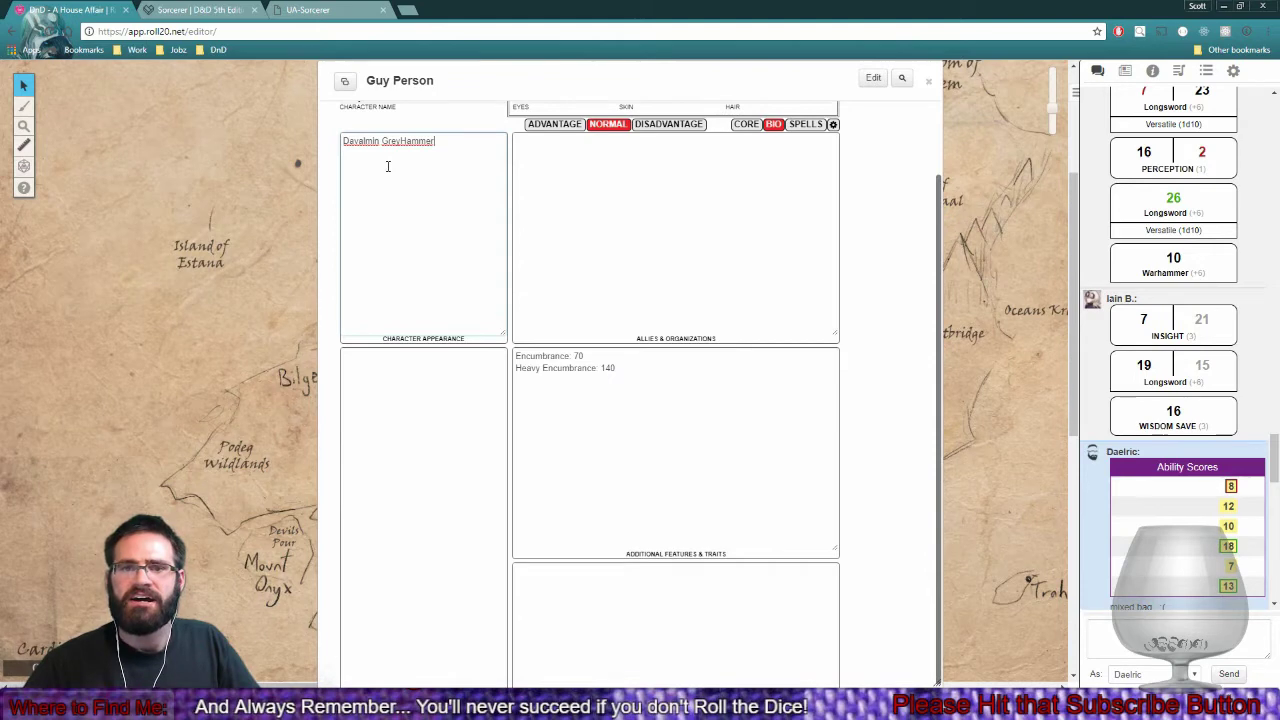
{"action": "left_click", "coordinate": [746, 124]}
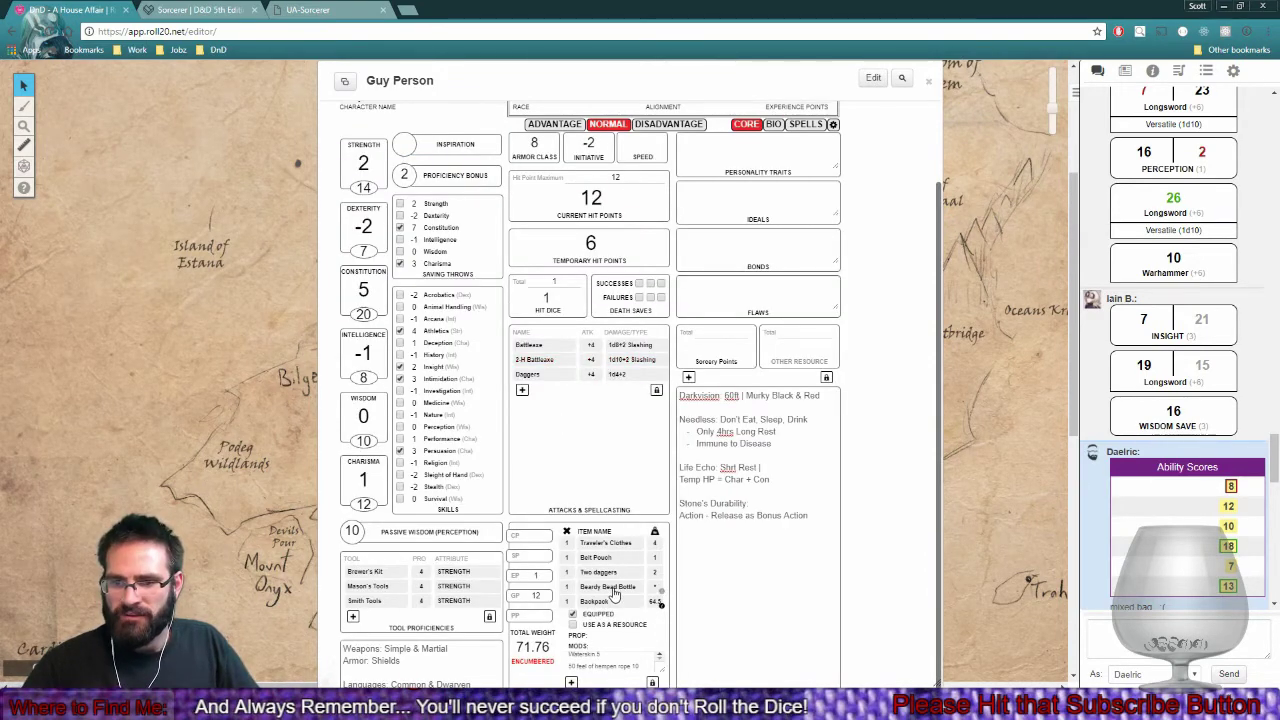
Rename the Beardy Bead Bottle item with the character's first name and move that text into the Belt Pouch item's description.
{"action": "mouse_move", "coordinate": [619, 591]}
{"action": "left_mouse_down"}
{"action": "mouse_move", "coordinate": [570, 585]}
{"action": "mouse_move", "coordinate": [622, 587]}
{"action": "left_mouse_up"}
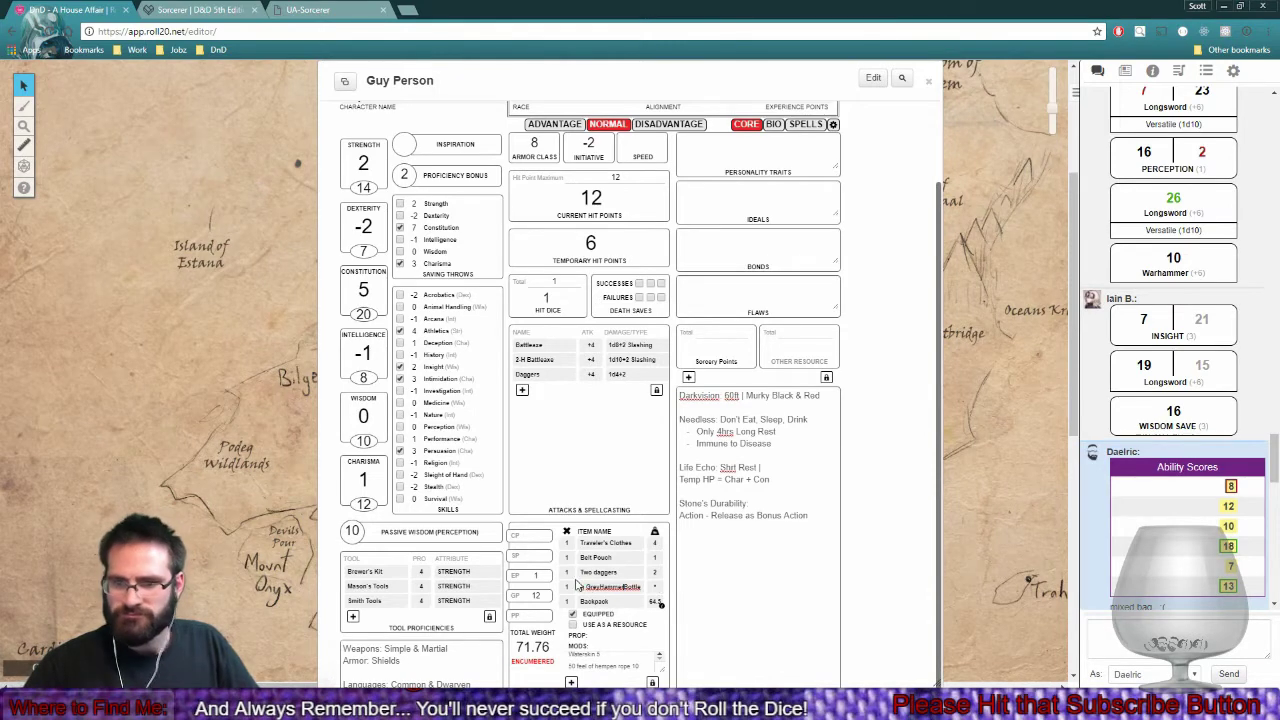
{"action": "type", "text": "Daelric's"}
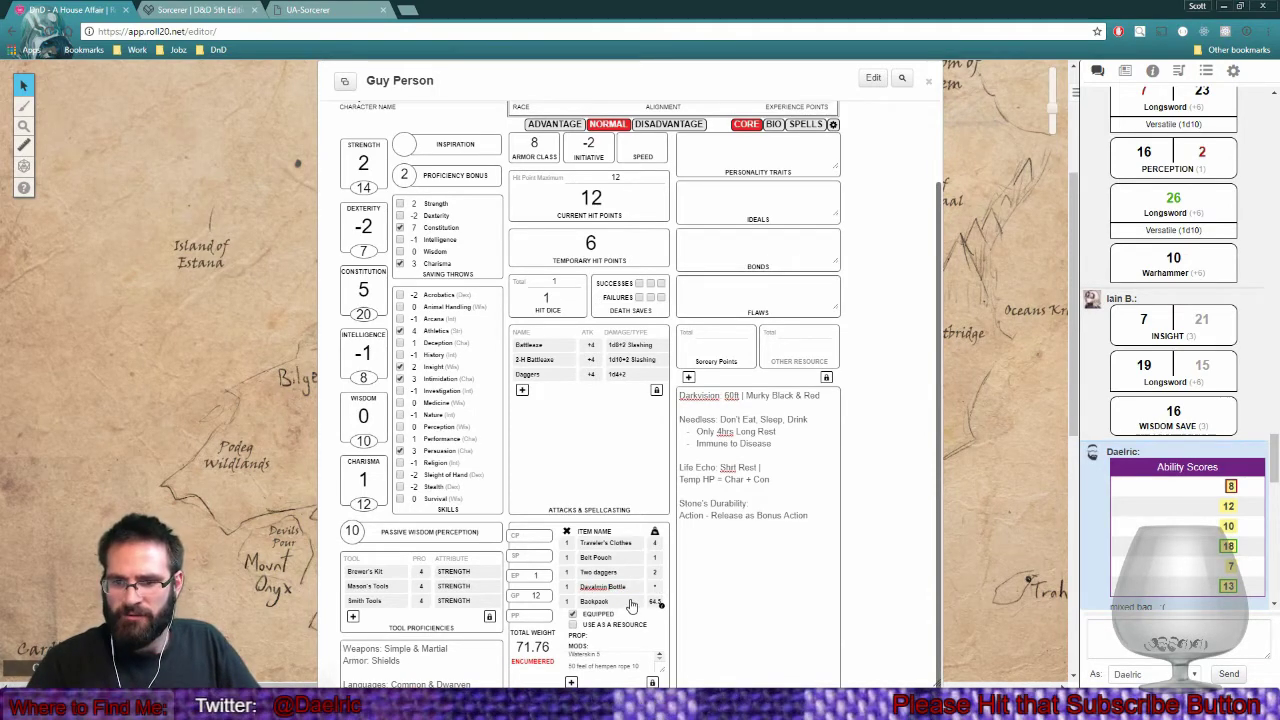
{"action": "left_click_drag", "start_coordinate": [626, 588], "coordinate": [580, 593]}
{"action": "key", "text": "ctrl+c"}
{"action": "key", "text": "BackSpace"}
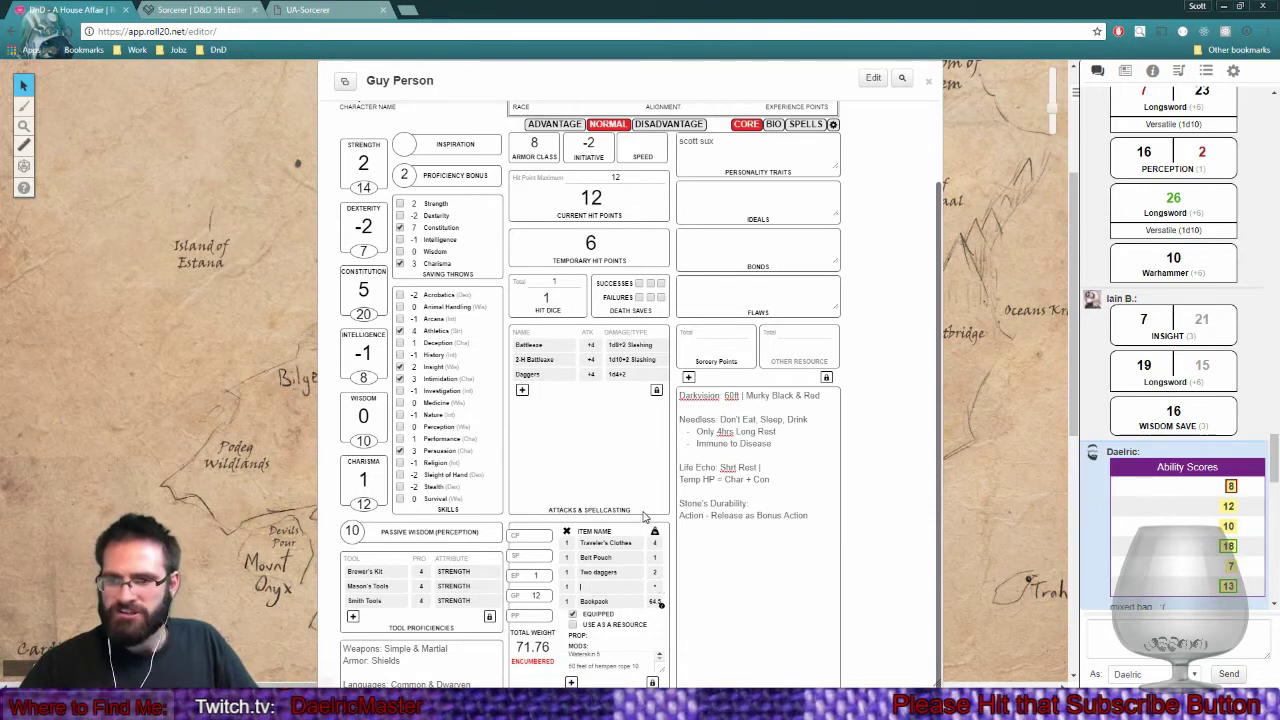
{"action": "left_click", "coordinate": [661, 564]}
{"action": "left_click", "coordinate": [597, 604]}
{"action": "key", "text": "ctrl+v"}
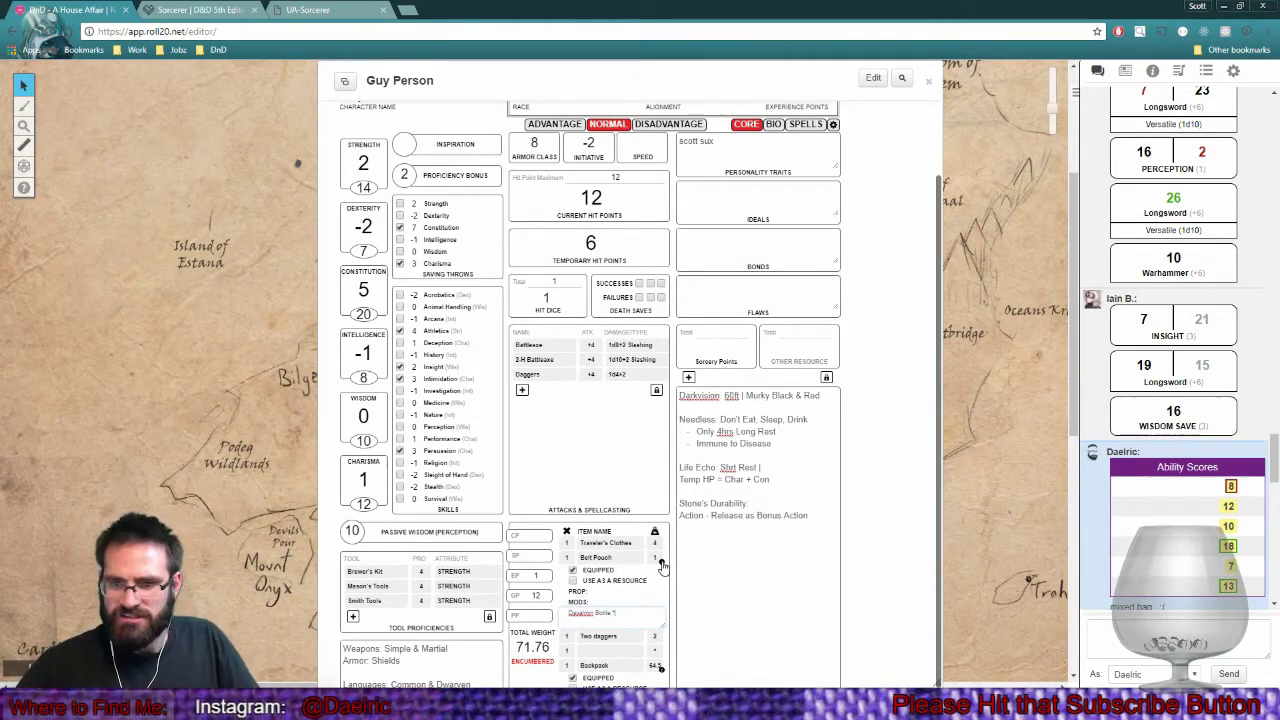
{"action": "left_click", "coordinate": [661, 564]}
Delete the empty row from the equipment list and collapse the Backpack's details.
{"action": "left_click", "coordinate": [660, 604]}
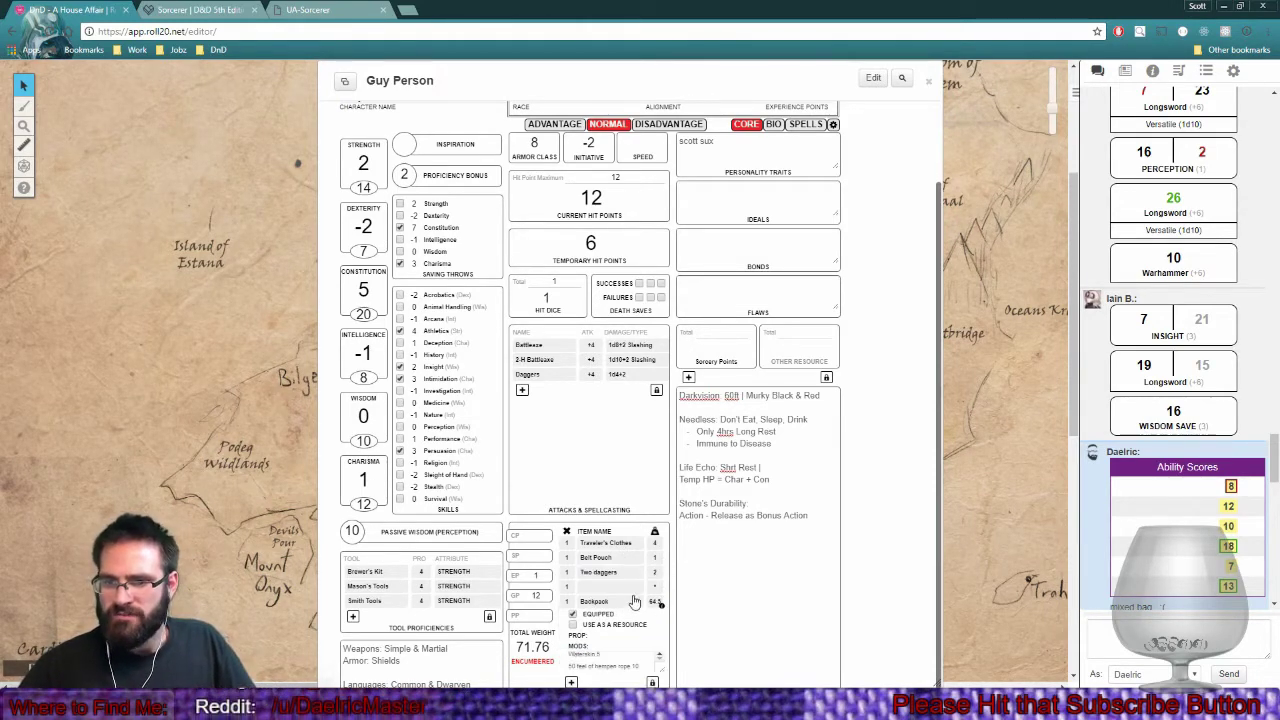
{"action": "left_click", "coordinate": [655, 683]}
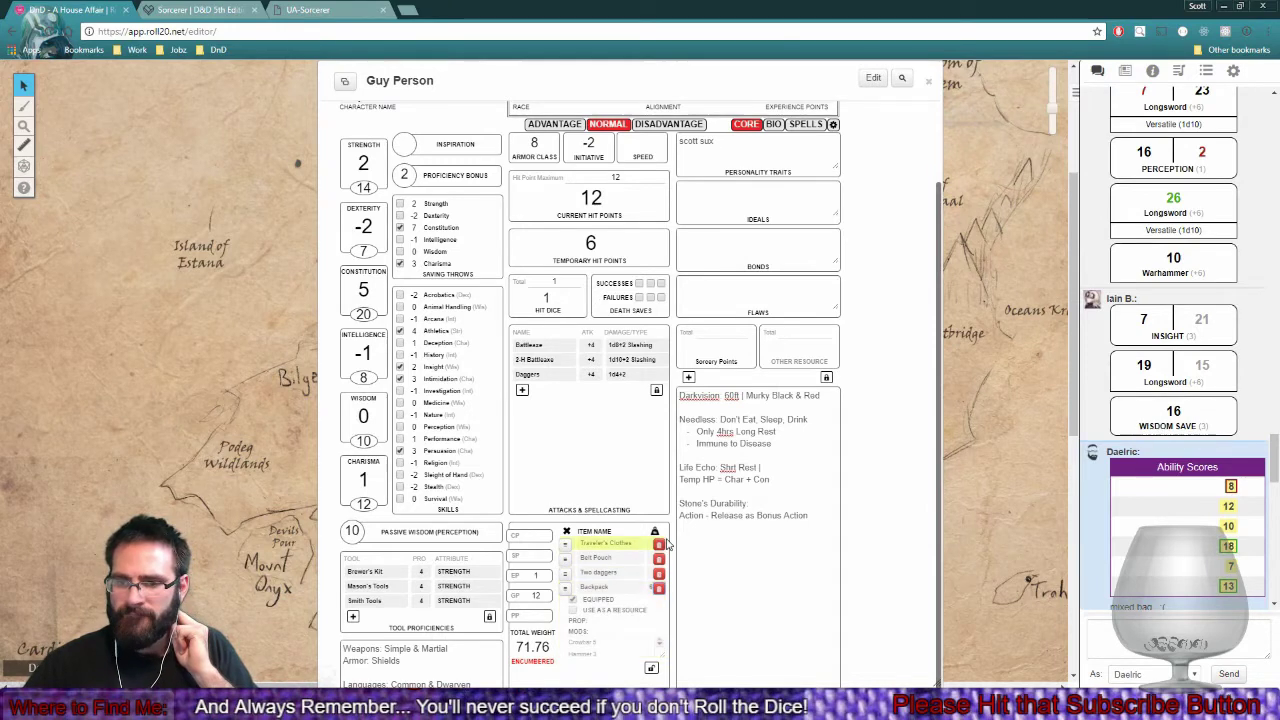
{"action": "left_click", "coordinate": [651, 670]}
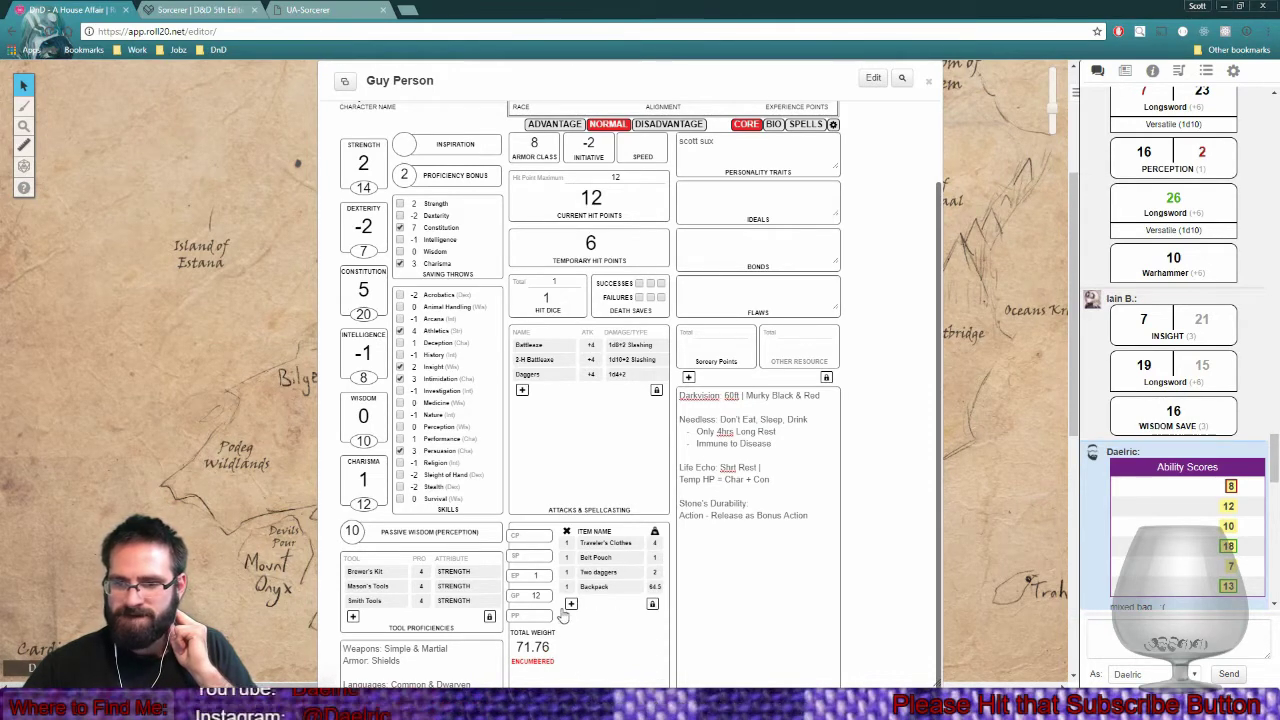
Add two new items, Shield and Battleaxe, at the end of the equipment list.
{"action": "left_click", "coordinate": [570, 608]}
{"action": "left_click", "coordinate": [569, 608]}
{"action": "type", "text": "Shield"}
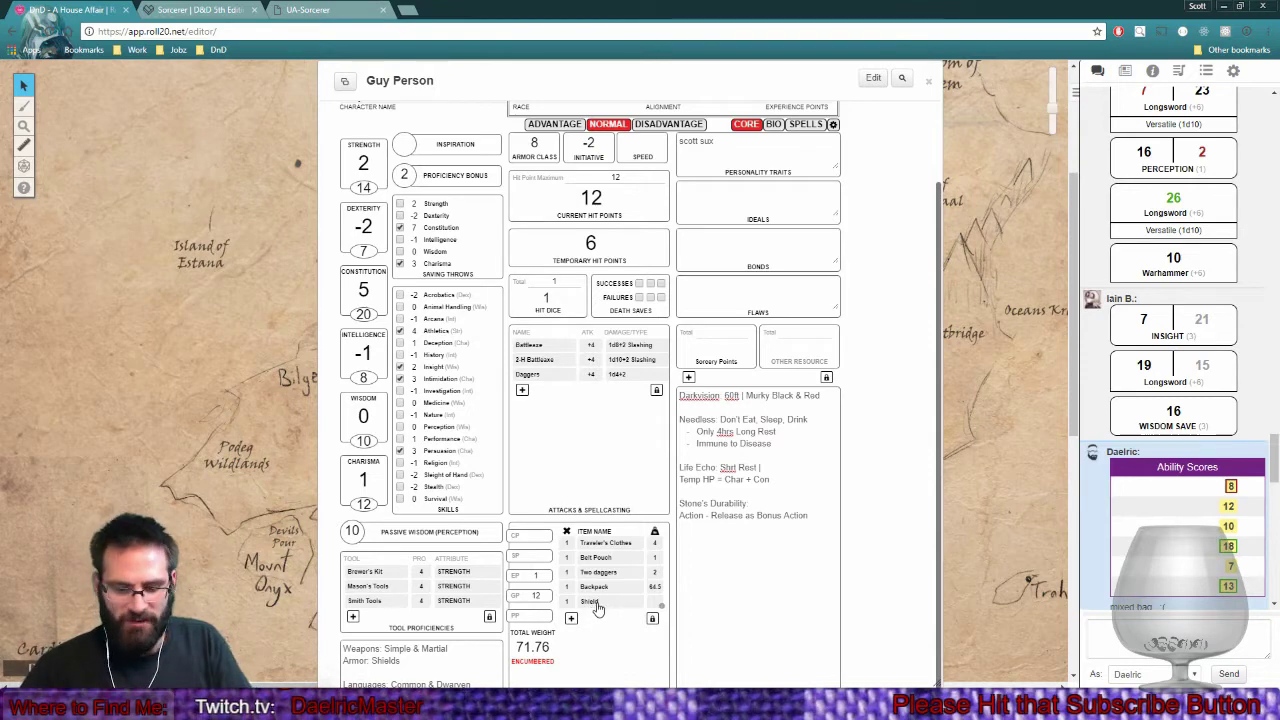
{"action": "left_click", "coordinate": [571, 617]}
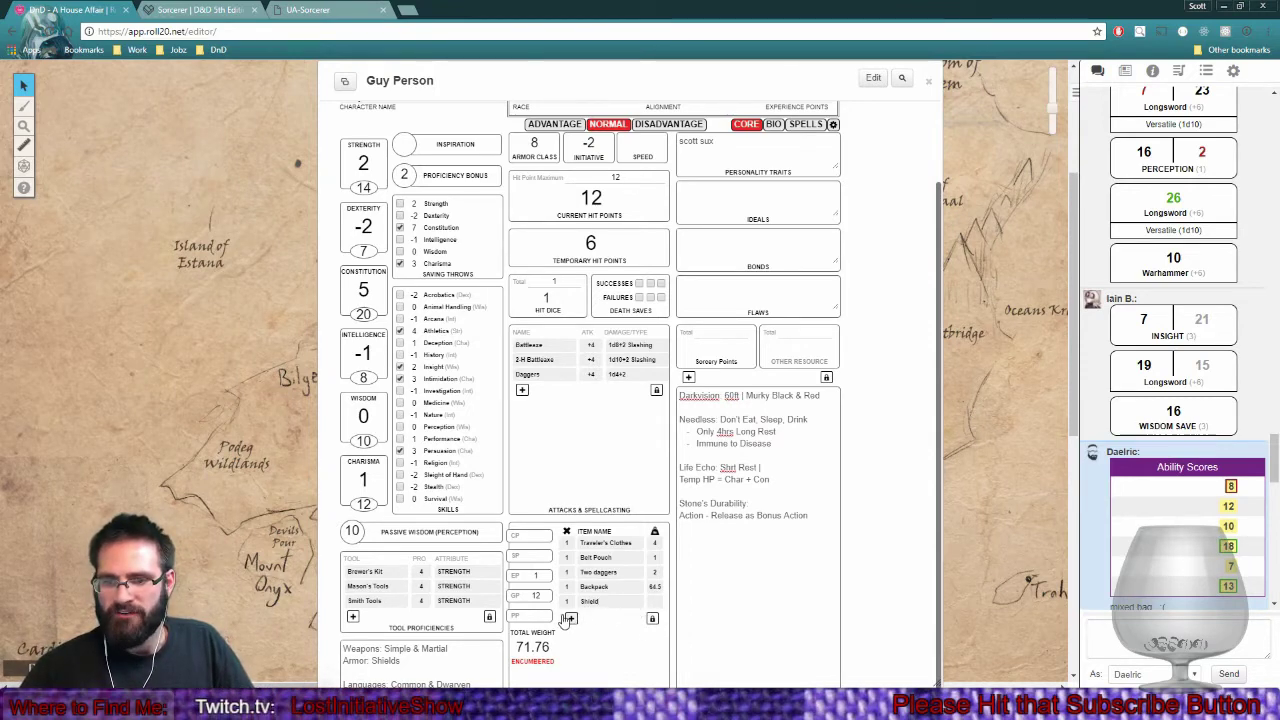
{"action": "left_click", "coordinate": [587, 617]}
{"action": "type", "text": "Shie"}
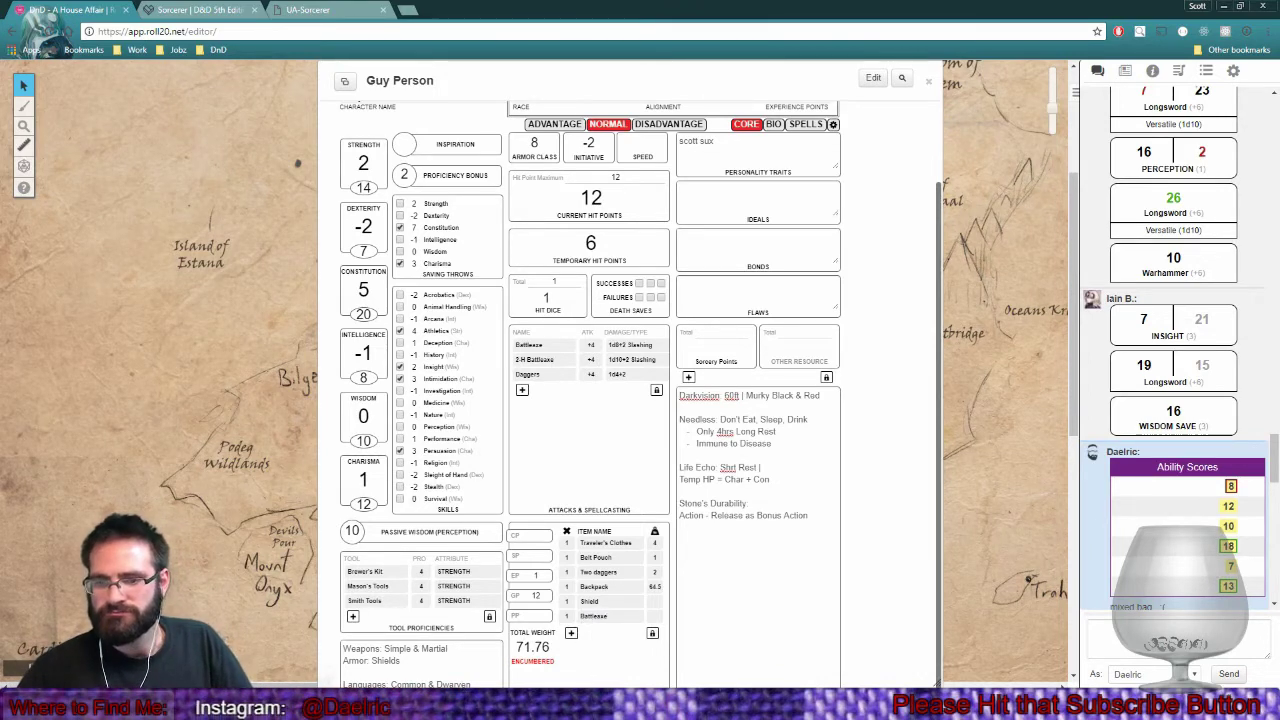
Switch to the Player's Handbook PDF and look up the battleaxe's weight in the Weapons table of Chapter 5 - Equipment.
{"action": "left_click", "coordinate": [432, 640]}
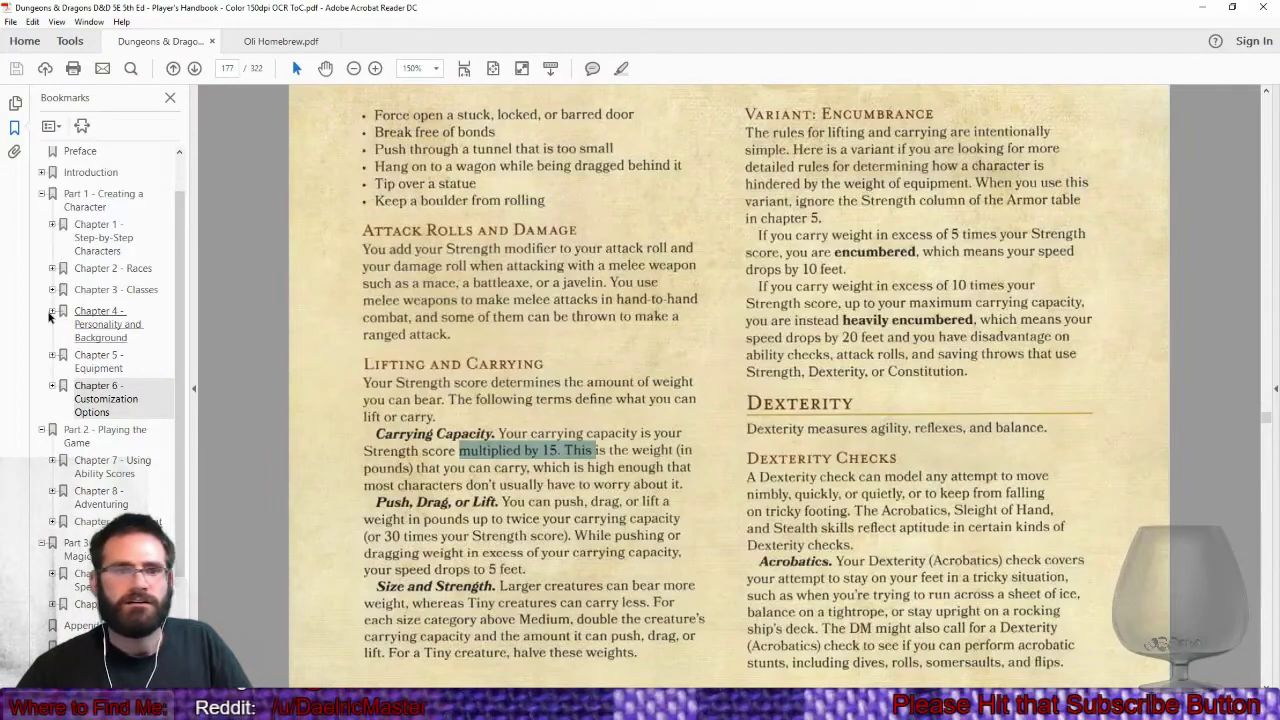
{"action": "left_click", "coordinate": [98, 361]}
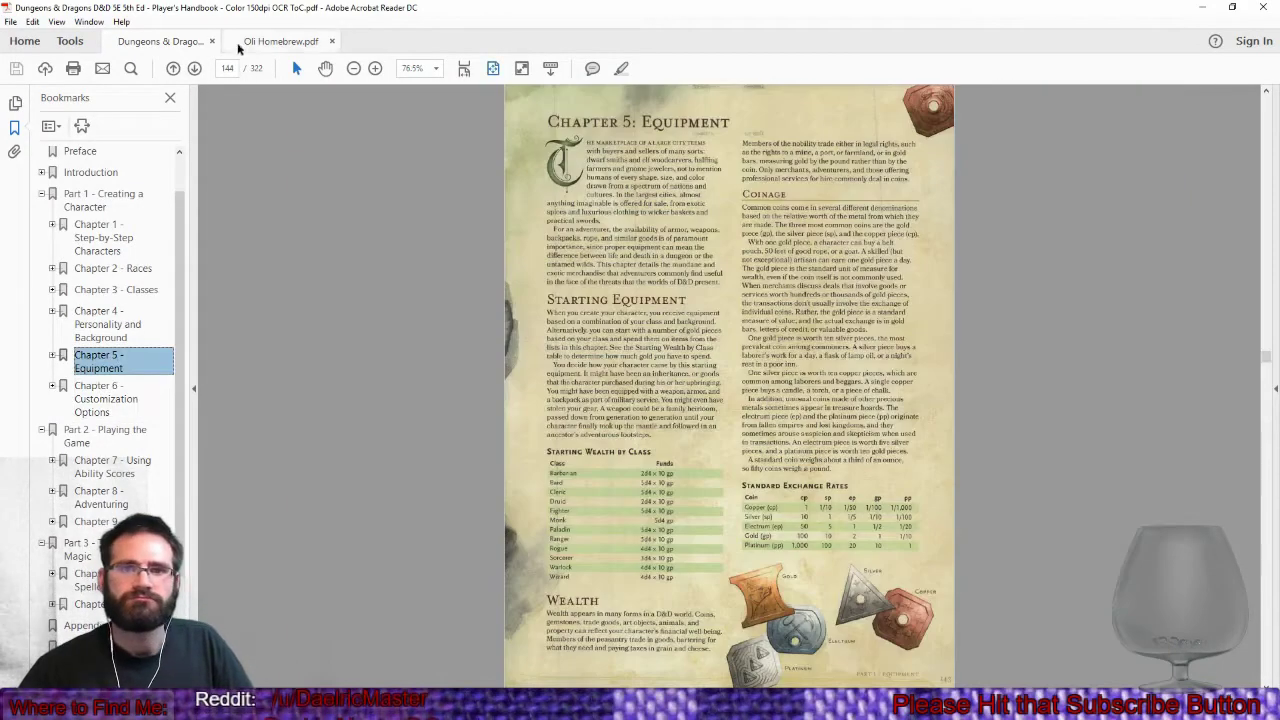
{"action": "left_click", "coordinate": [375, 68]}
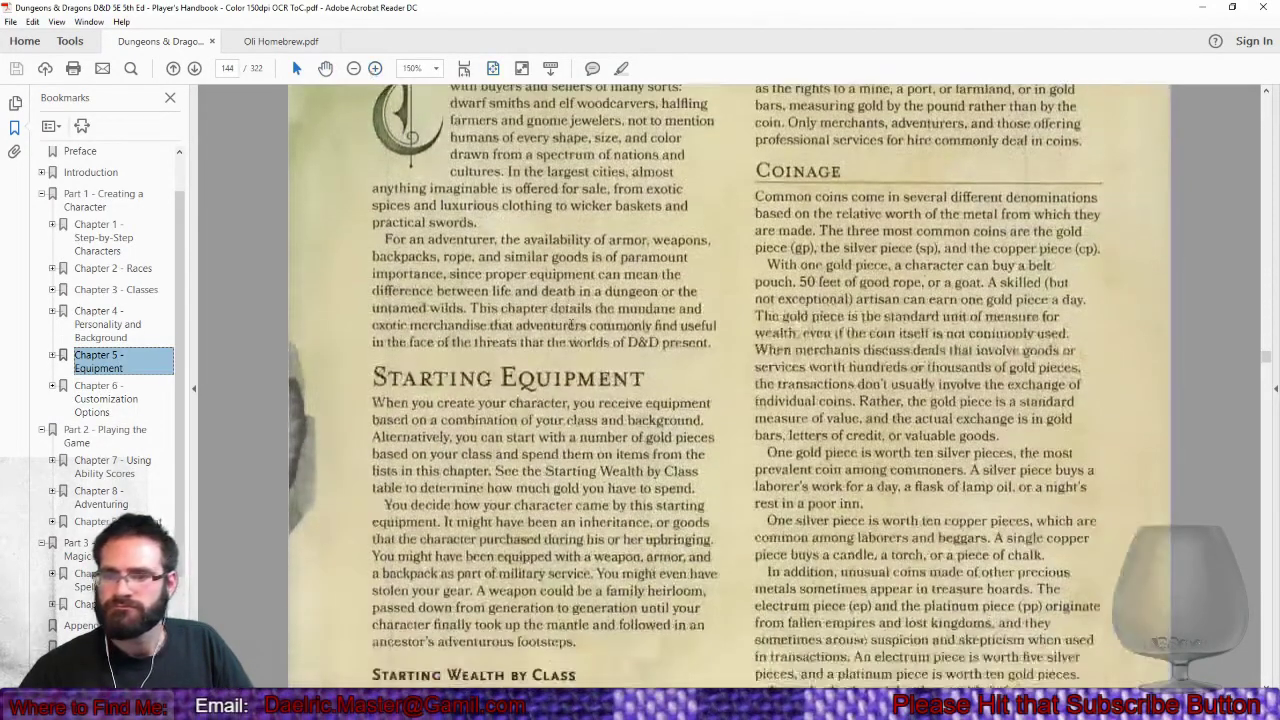
{"action": "scroll", "coordinate": [572, 325], "scroll_direction": "down", "scroll_amount": 8}
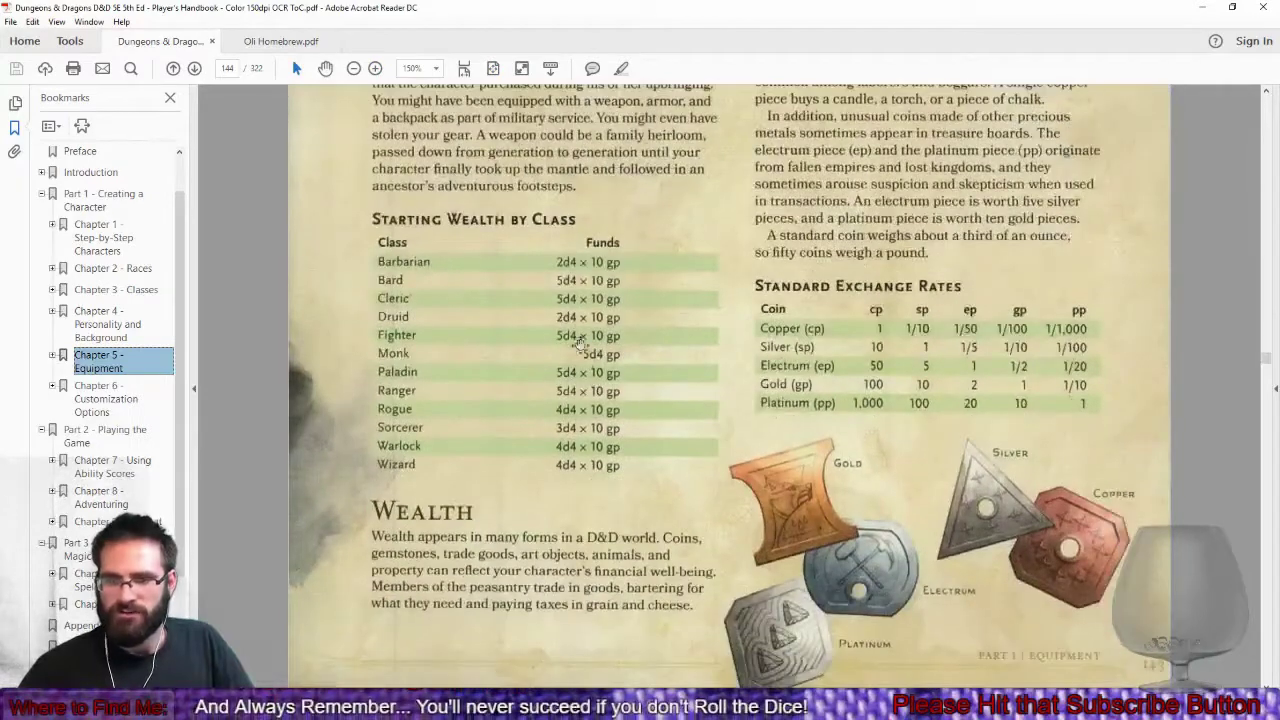
{"action": "scroll", "coordinate": [549, 394], "scroll_direction": "down", "scroll_amount": 3}
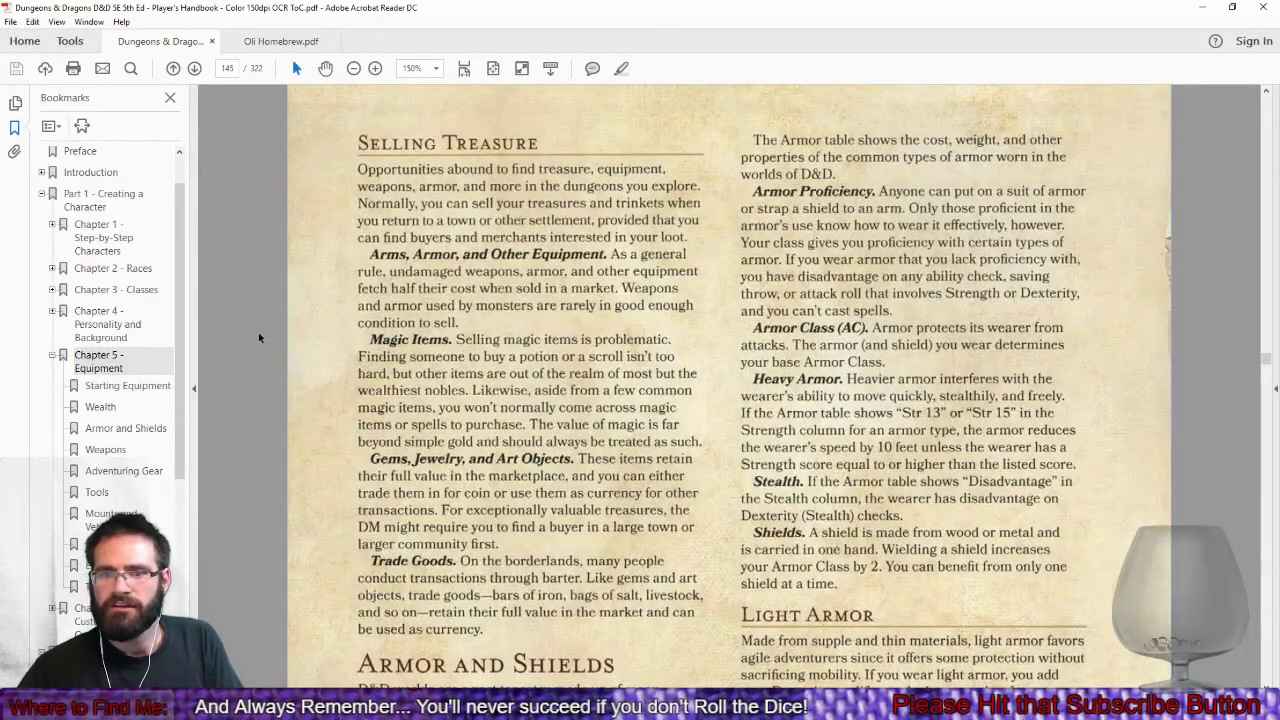
{"action": "scroll", "coordinate": [258, 337], "scroll_direction": "down", "scroll_amount": 20}
{"action": "scroll", "coordinate": [318, 339], "scroll_direction": "down", "scroll_amount": 6}
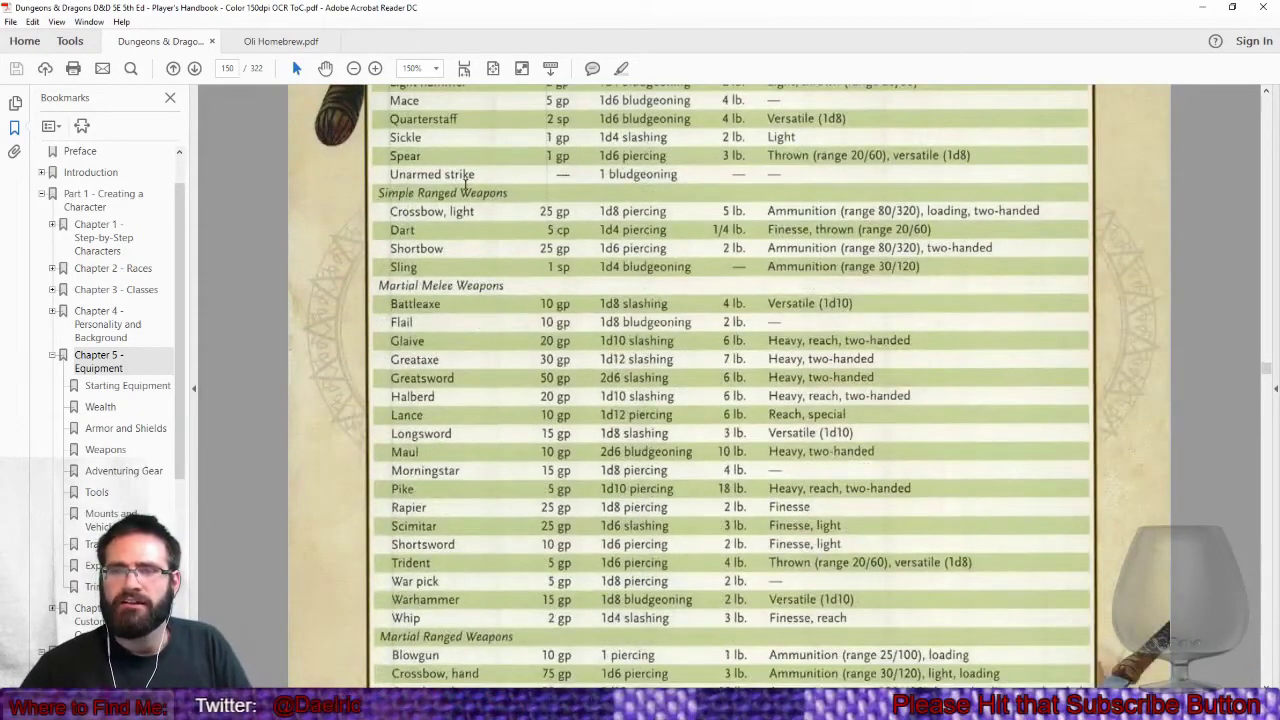
{"action": "scroll", "coordinate": [465, 240], "scroll_direction": "up", "scroll_amount": 1}
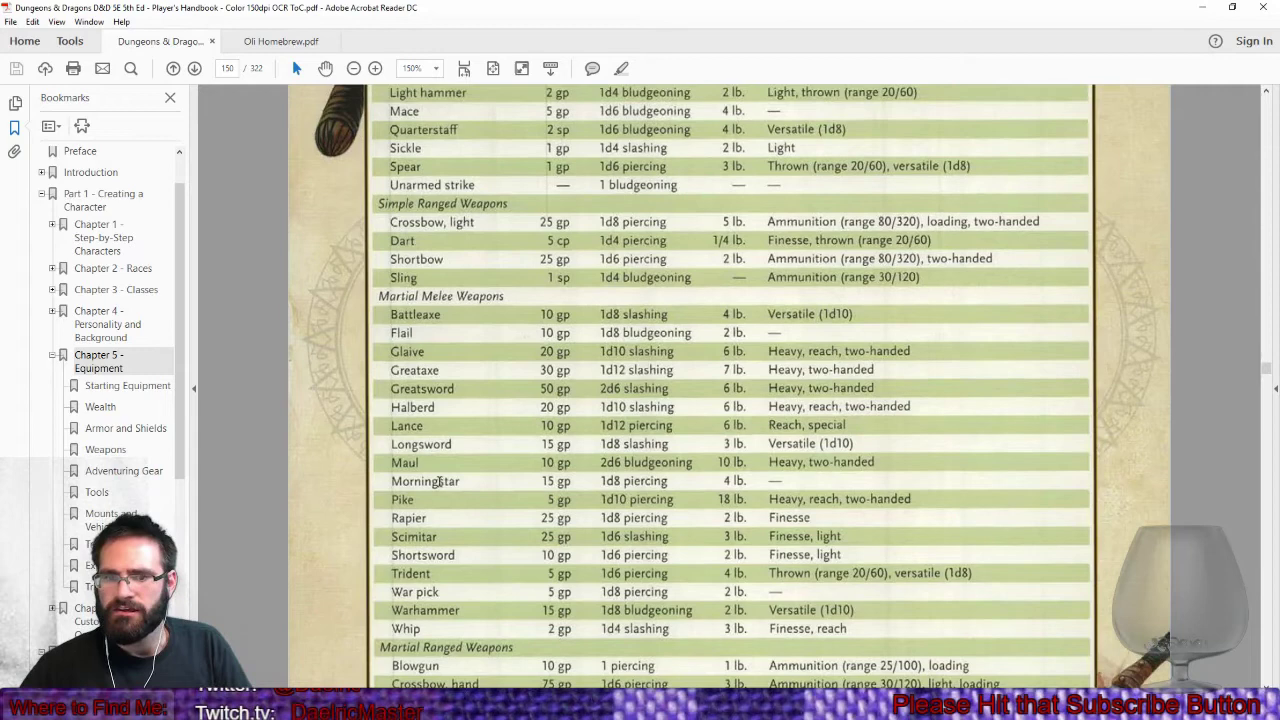
Look up the shield's weight in the Armor table of the Equipment chapter.
{"action": "scroll", "coordinate": [812, 297], "scroll_direction": "up", "scroll_amount": 10}
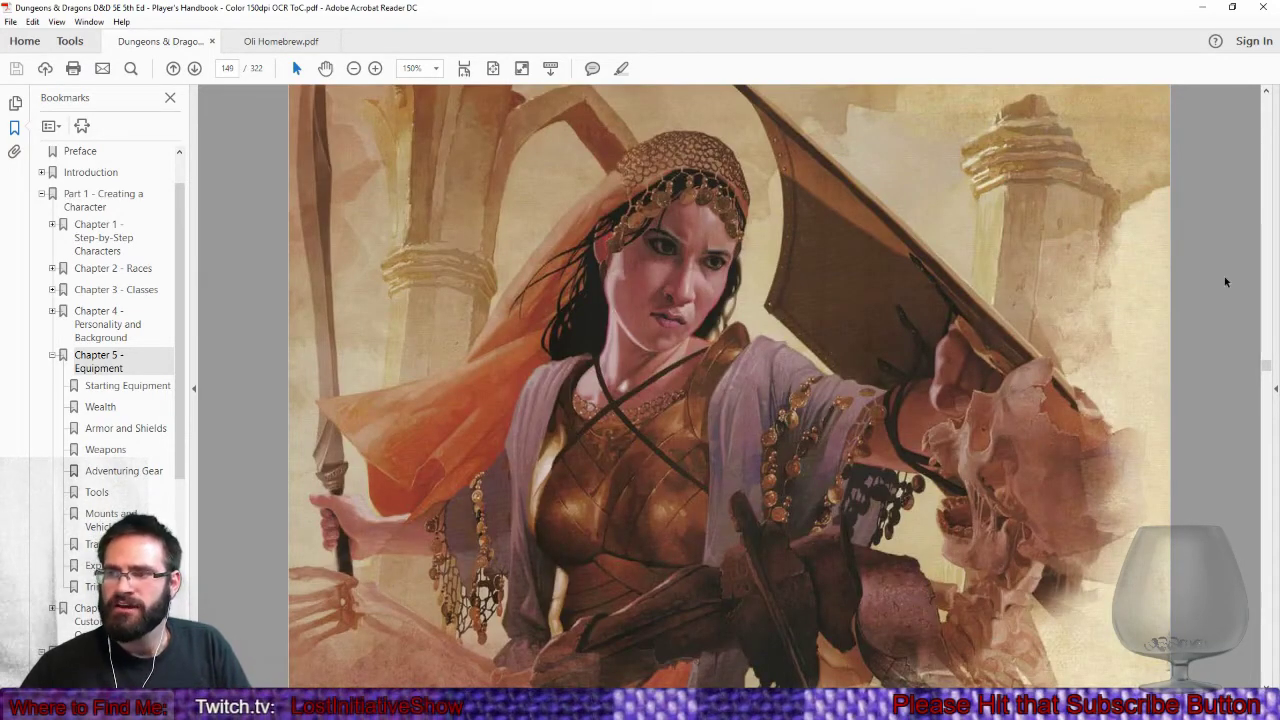
{"action": "scroll", "coordinate": [1206, 286], "scroll_direction": "up", "scroll_amount": 10}
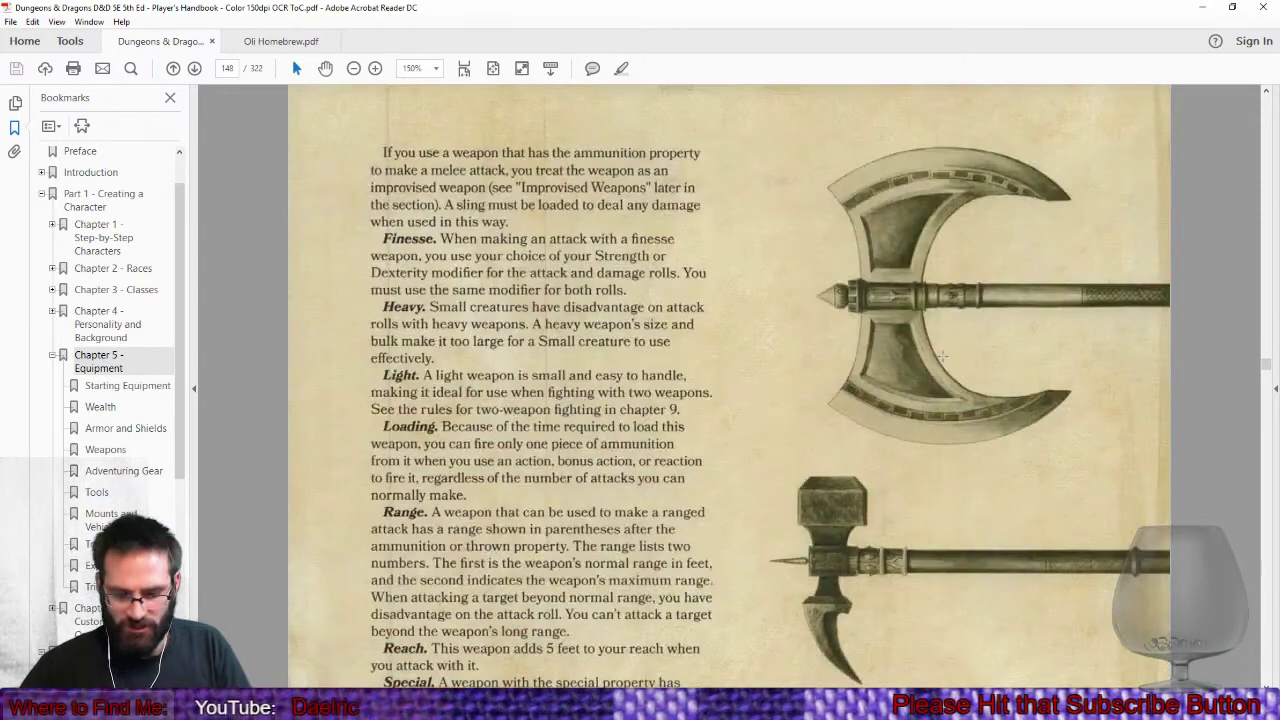
{"action": "scroll", "coordinate": [883, 358], "scroll_direction": "up", "scroll_amount": 15}
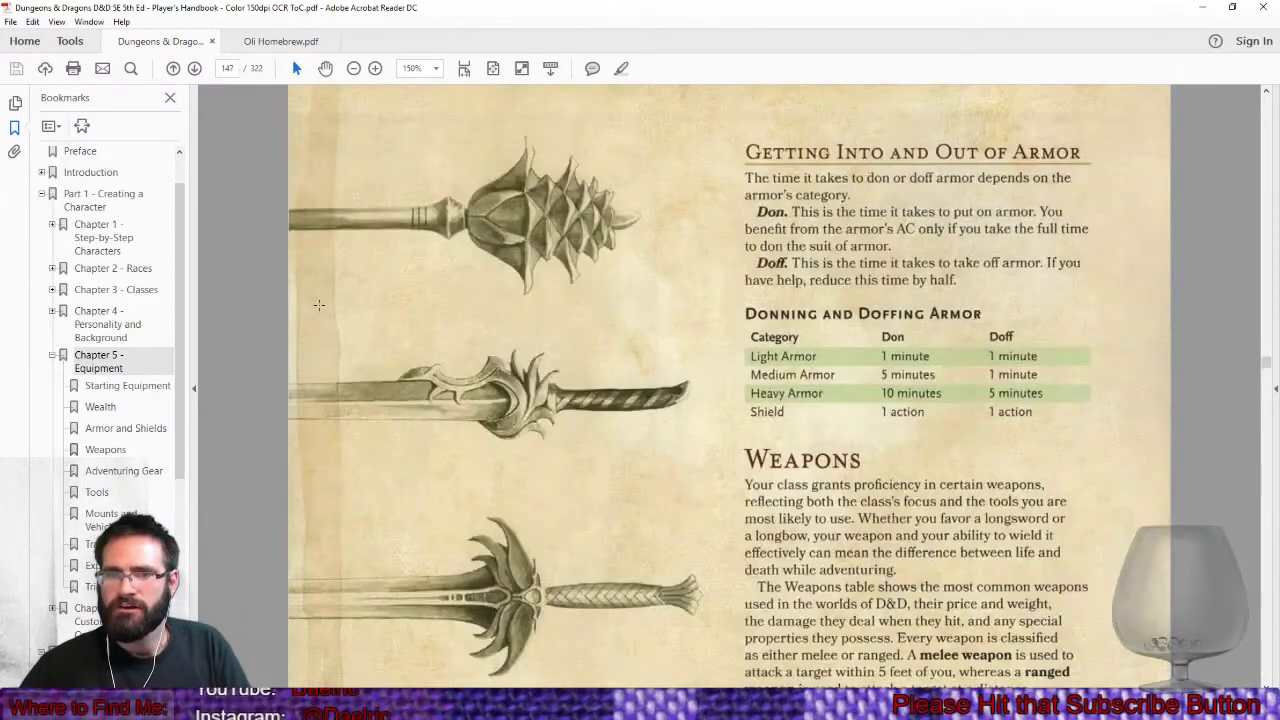
{"action": "scroll", "coordinate": [321, 366], "scroll_direction": "down", "scroll_amount": 1}
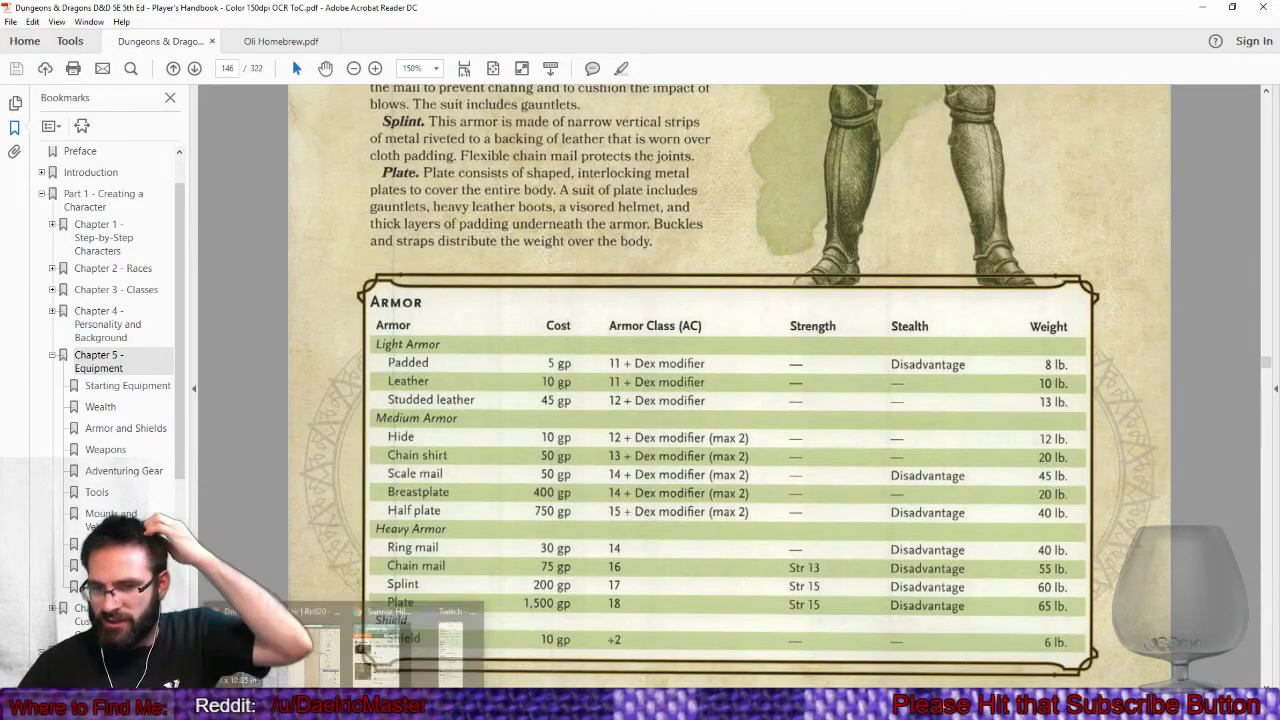
Switch back to the Roll20 sheet and set the item weights to 6 for the Shield and 4 for the Battleaxe.
{"action": "key", "text": "alt+Tab"}
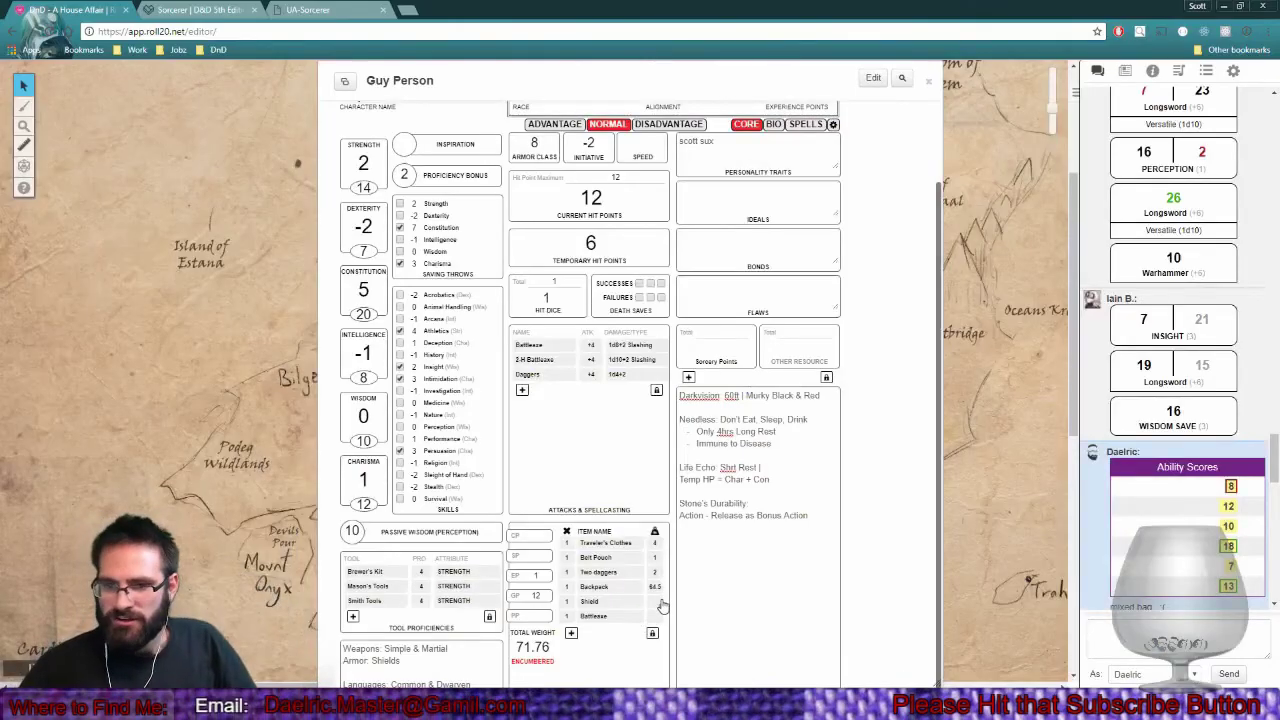
{"action": "type", "text": "6"}
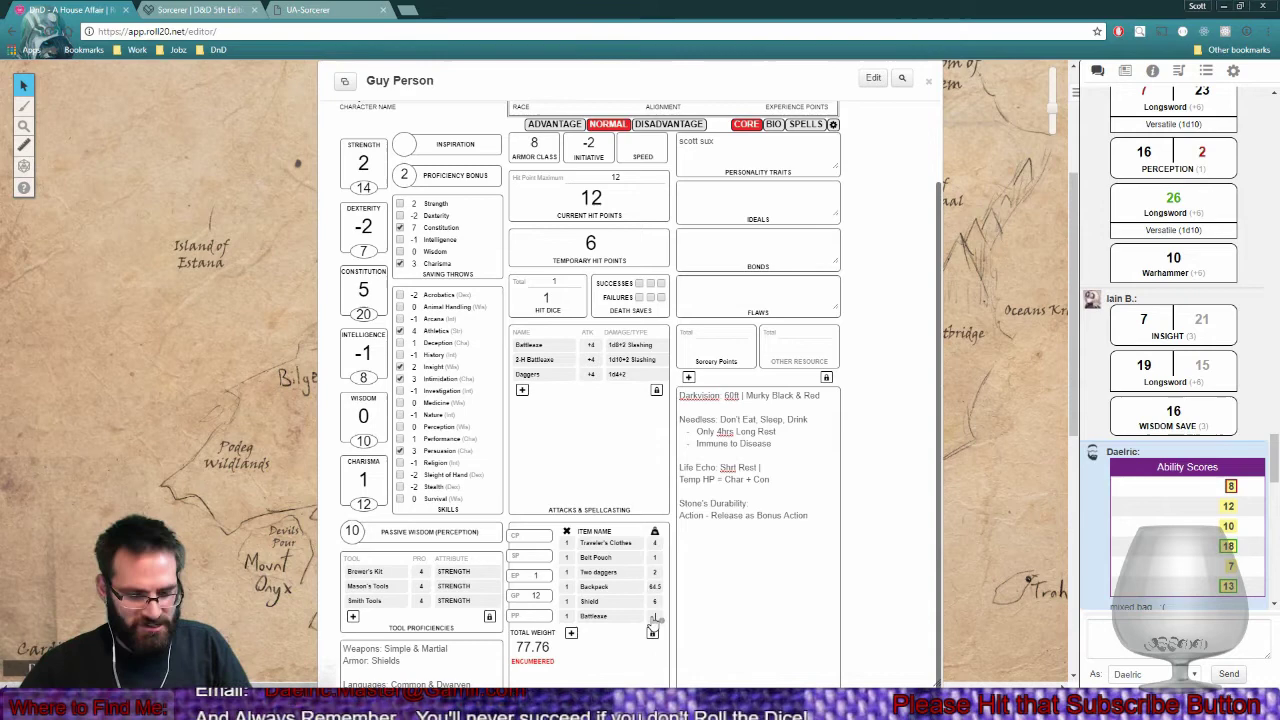
{"action": "left_click", "coordinate": [748, 623]}
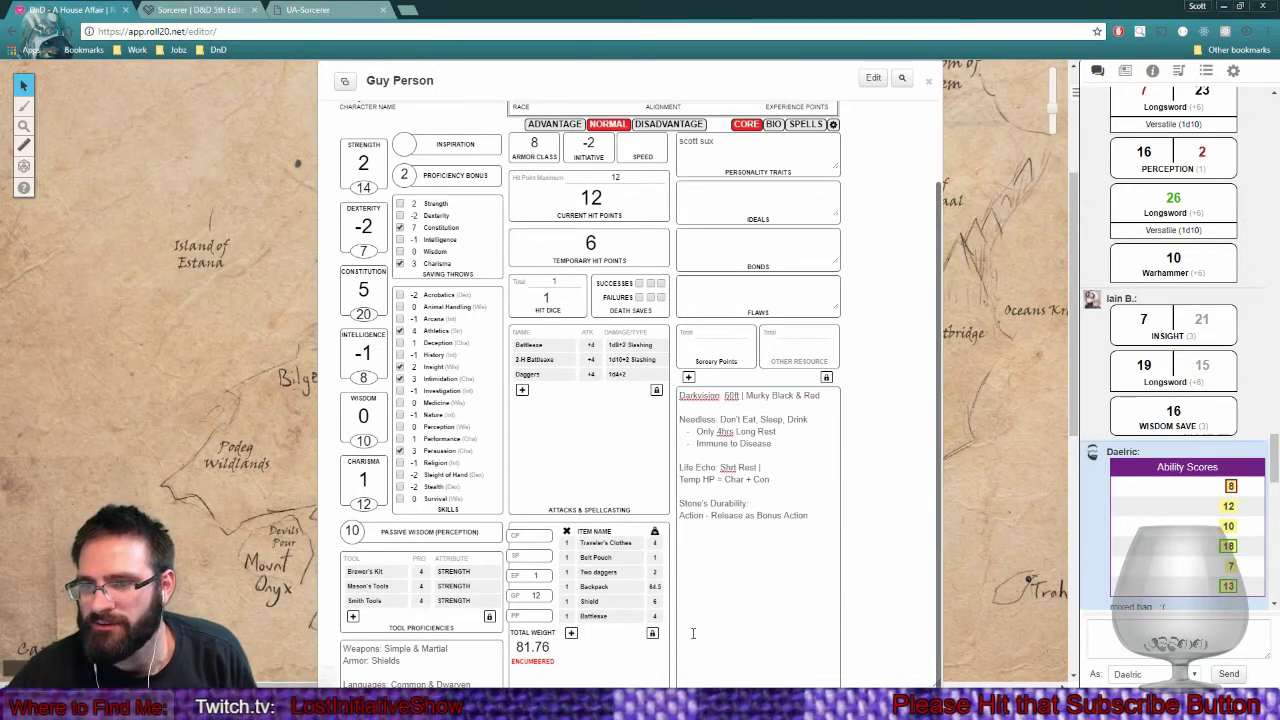
Set the character's armor class to 20.
{"action": "left_click_drag", "start_coordinate": [692, 633], "coordinate": [652, 372]}
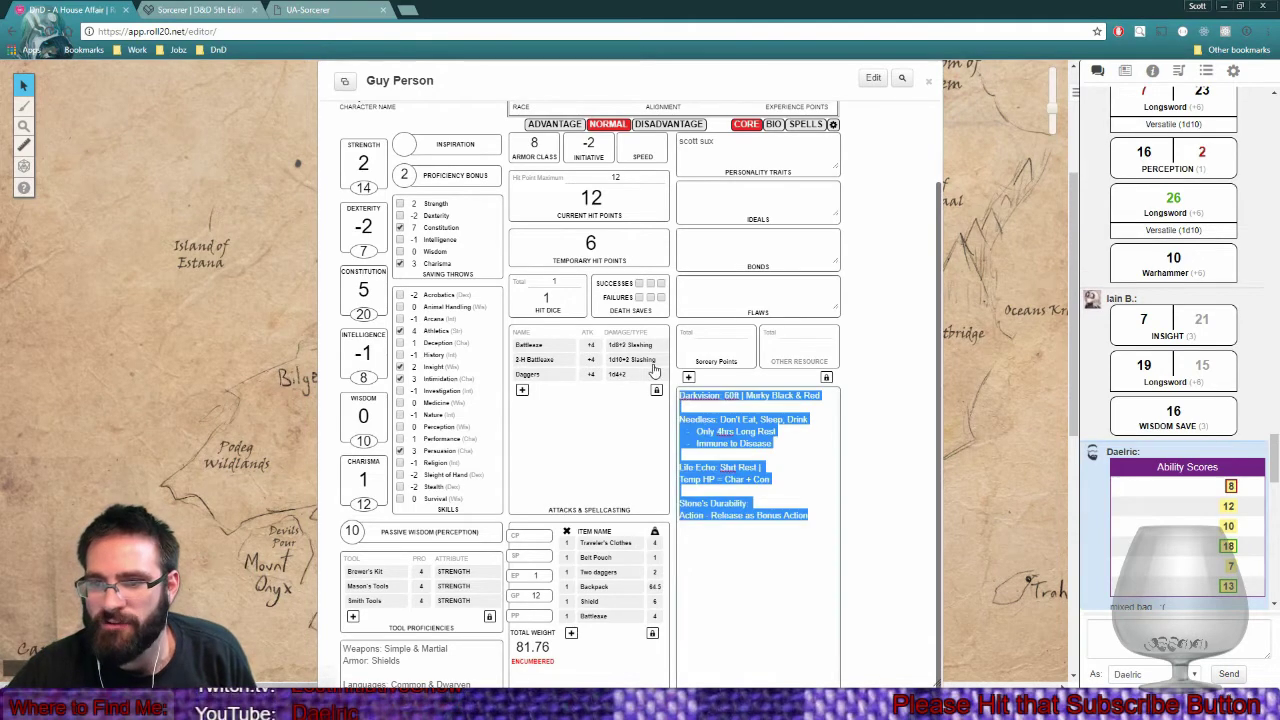
{"action": "left_click", "coordinate": [648, 480]}
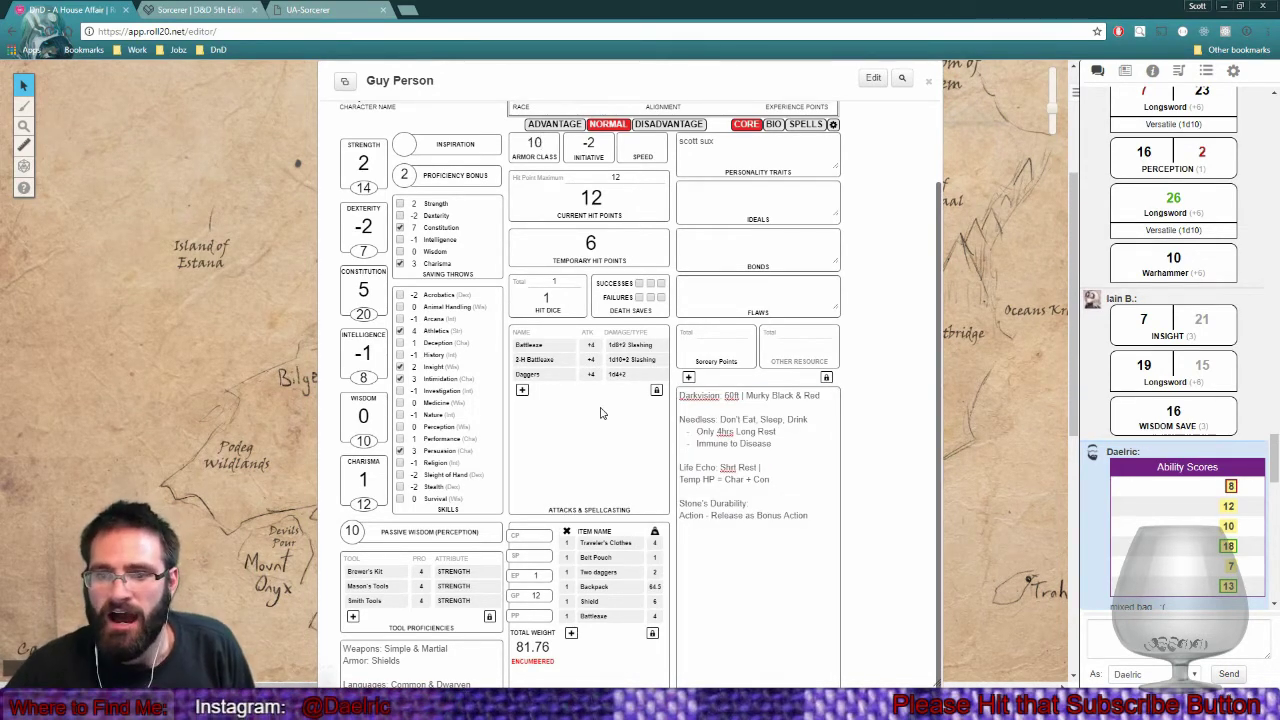
{"action": "left_click_drag", "start_coordinate": [679, 503], "coordinate": [818, 525]}
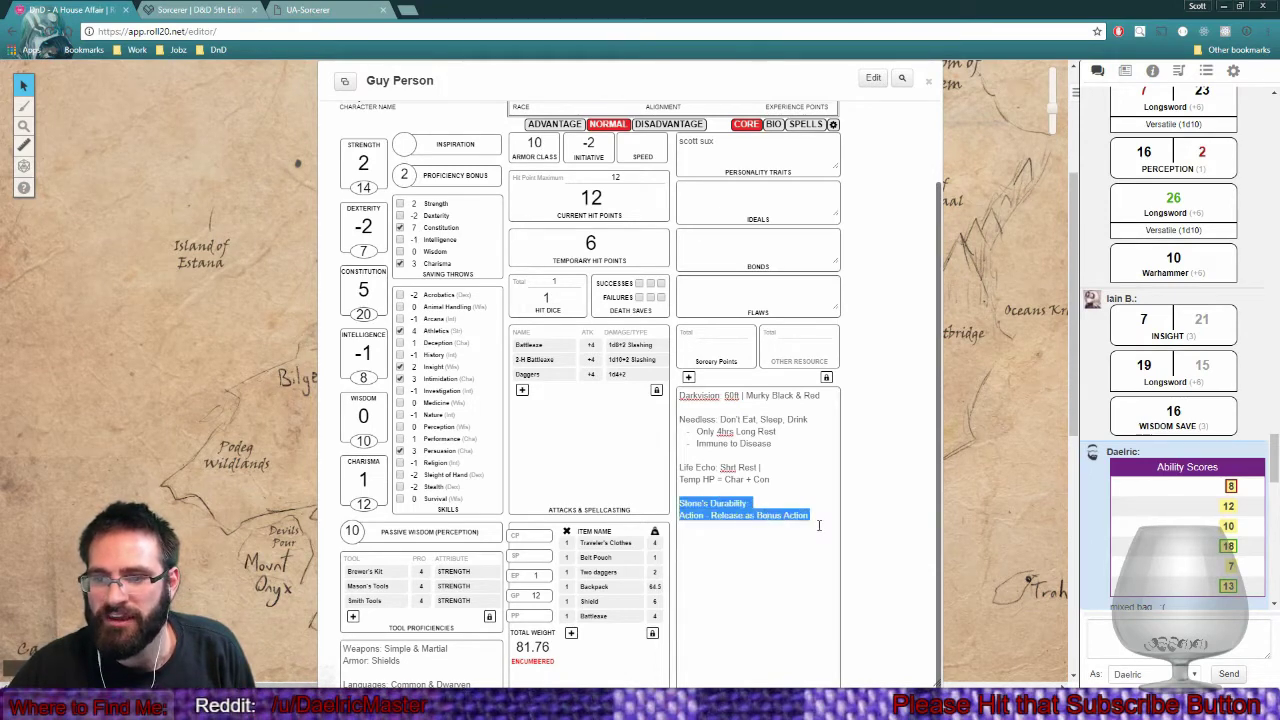
{"action": "left_click", "coordinate": [545, 163]}
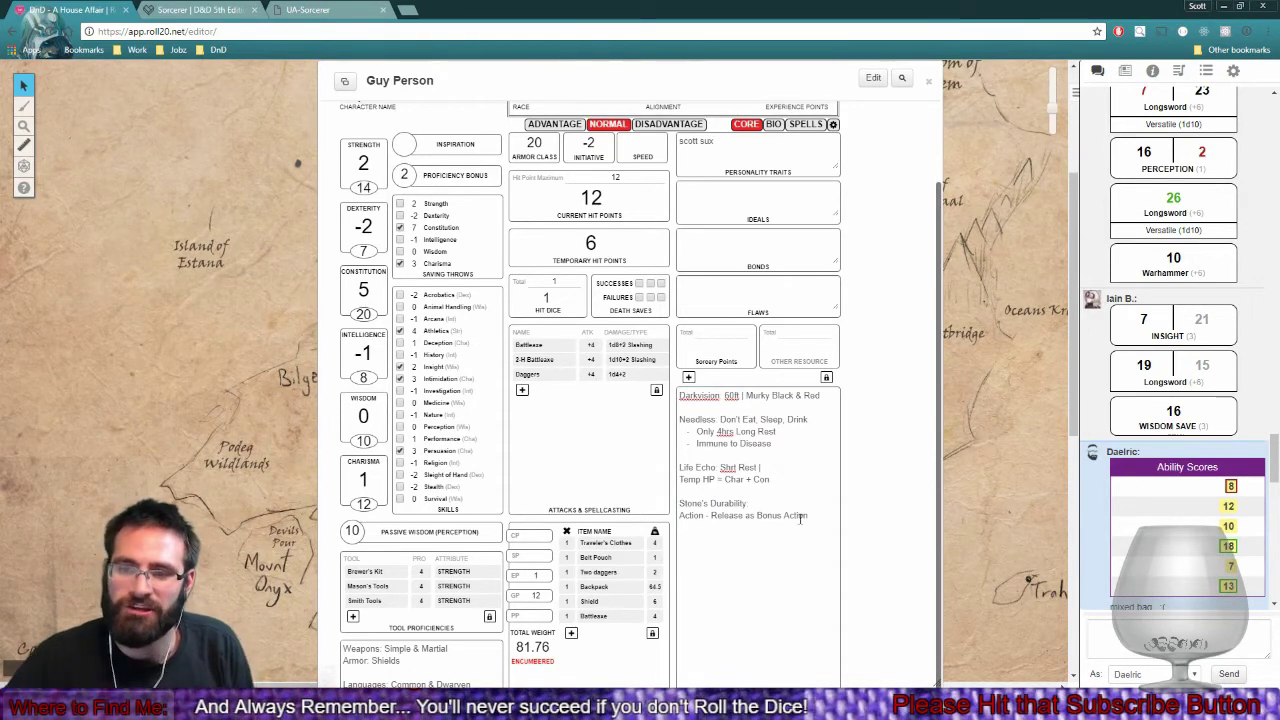
{"action": "left_click_drag", "start_coordinate": [805, 515], "coordinate": [682, 495]}
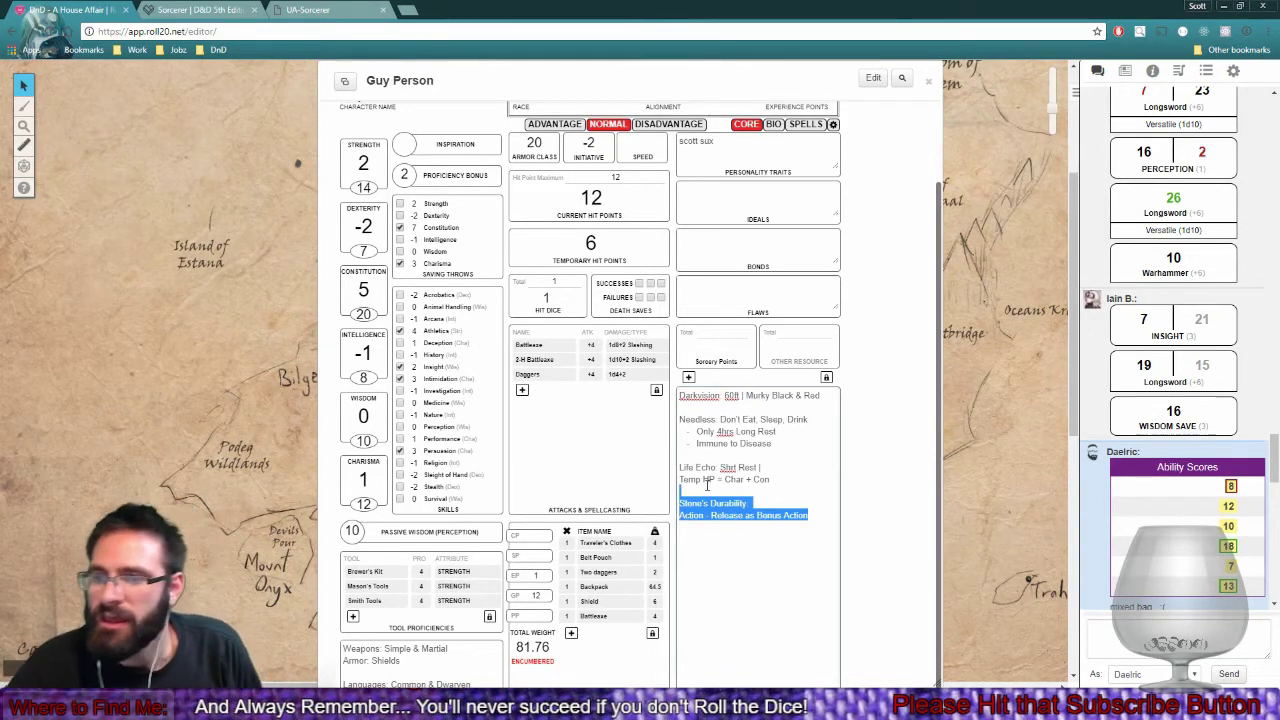
{"action": "left_click", "coordinate": [707, 490]}
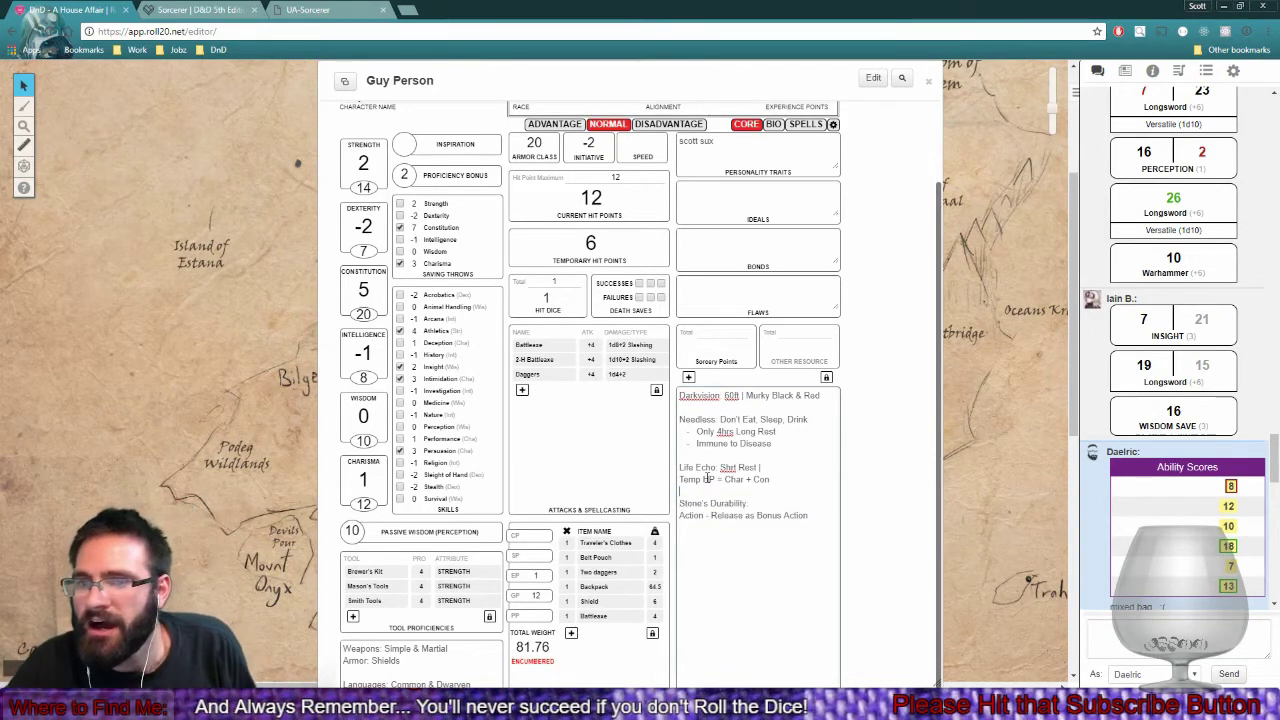
Set the character's speed to 25 and the alignment to Lawful Neutral.
{"action": "left_click", "coordinate": [633, 143]}
{"action": "type", "text": "25"}
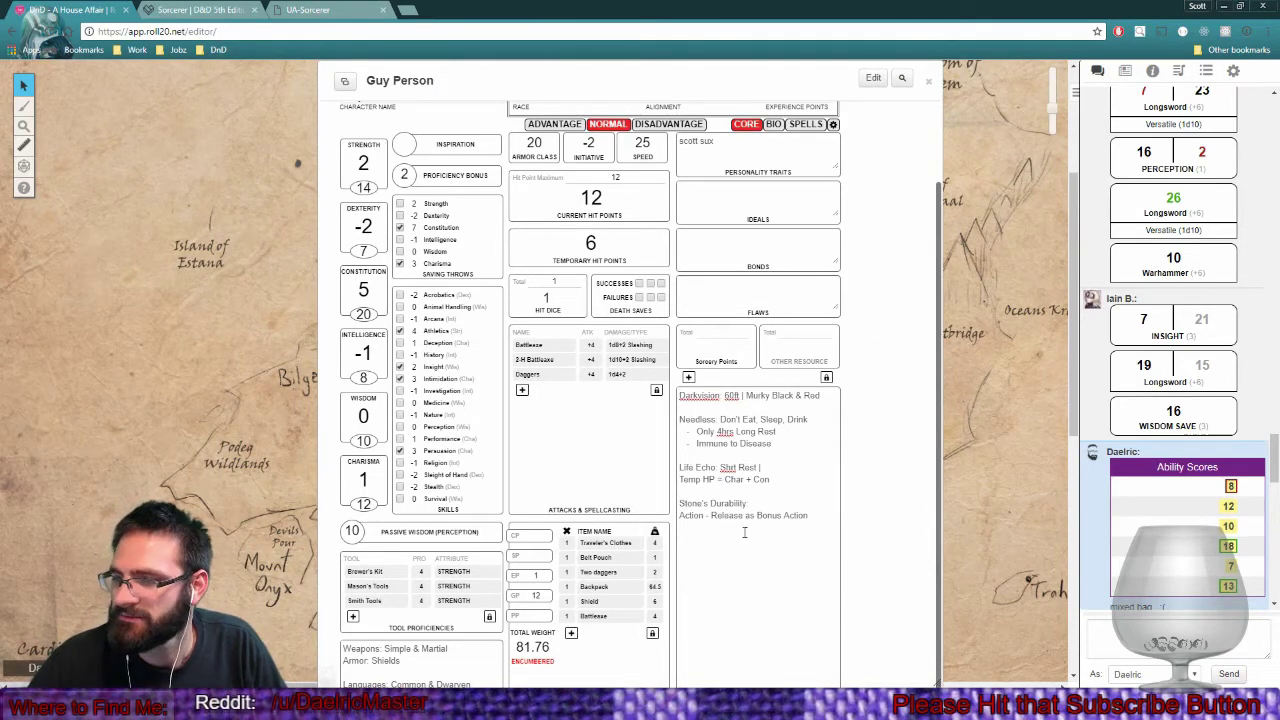
{"action": "scroll", "coordinate": [337, 213], "scroll_direction": "up", "scroll_amount": 1}
{"action": "scroll", "coordinate": [337, 213], "scroll_direction": "down", "scroll_amount": 1}
{"action": "scroll", "coordinate": [337, 213], "scroll_direction": "up", "scroll_amount": 1}
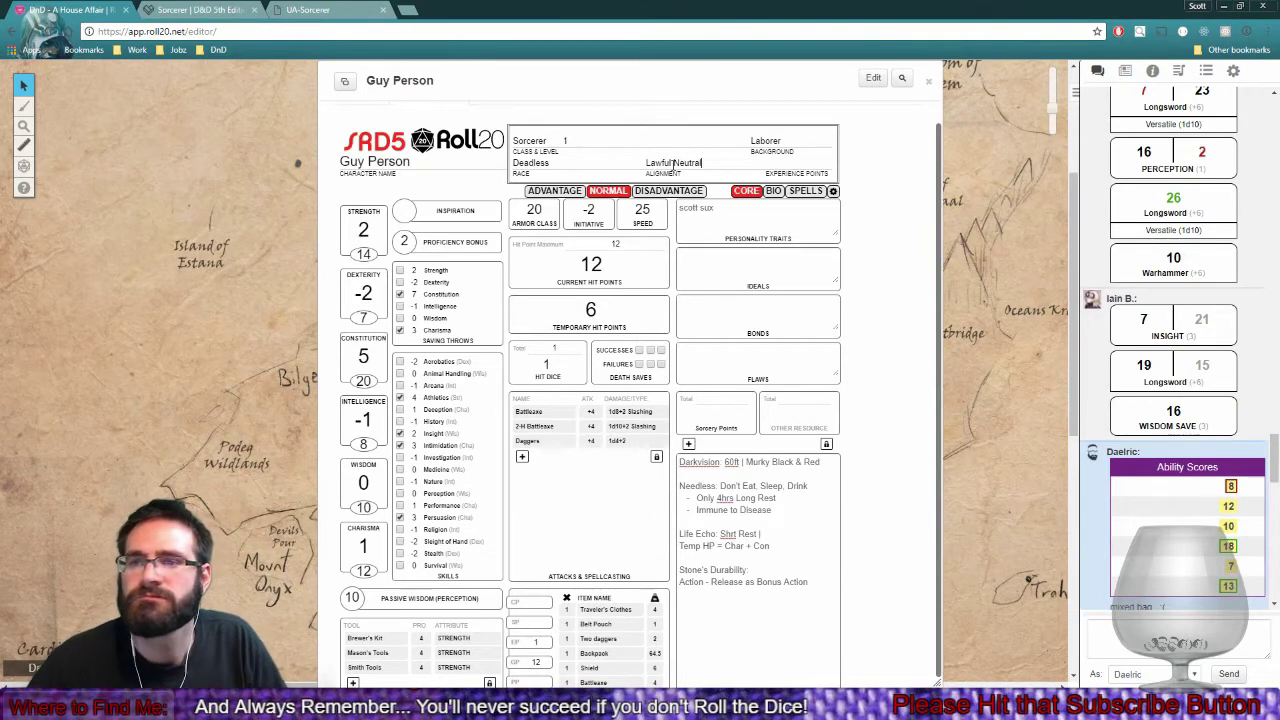
Clear the placeholder text from the character's Personality Traits.
{"action": "left_click", "coordinate": [720, 209]}
{"action": "left_click_drag", "start_coordinate": [720, 209], "coordinate": [679, 208]}
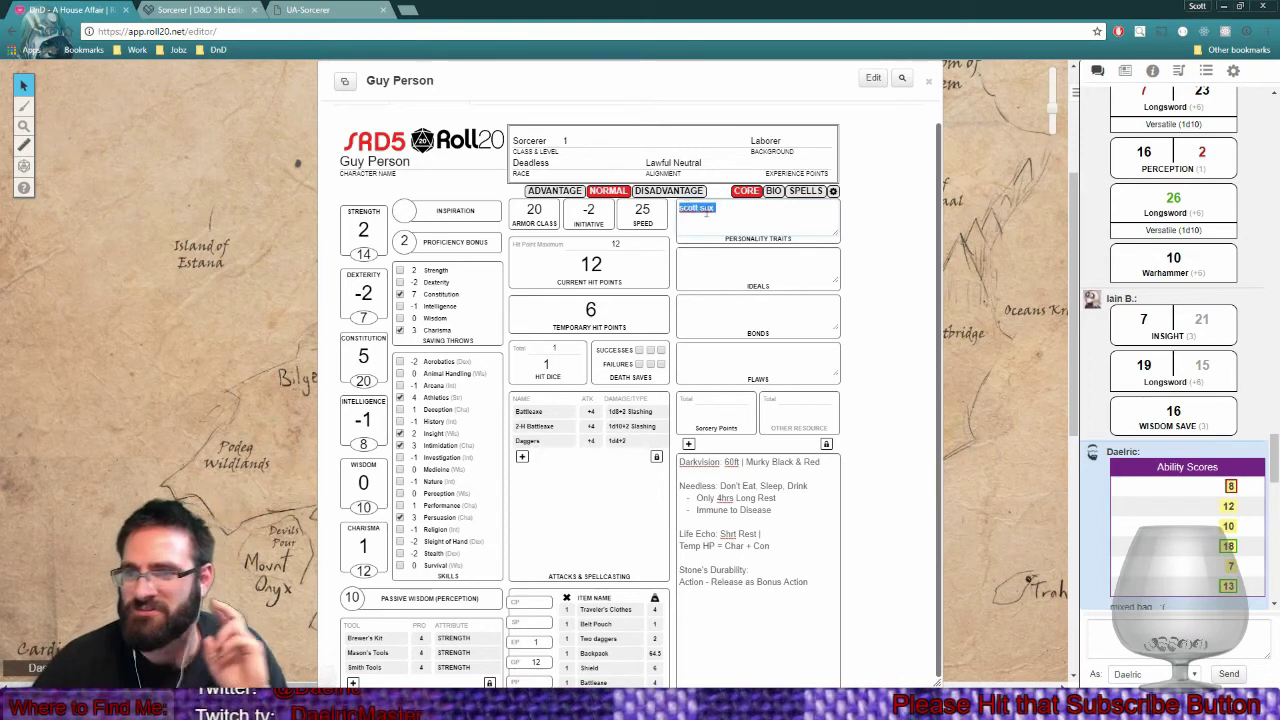
{"action": "key", "text": "BackSpace"}
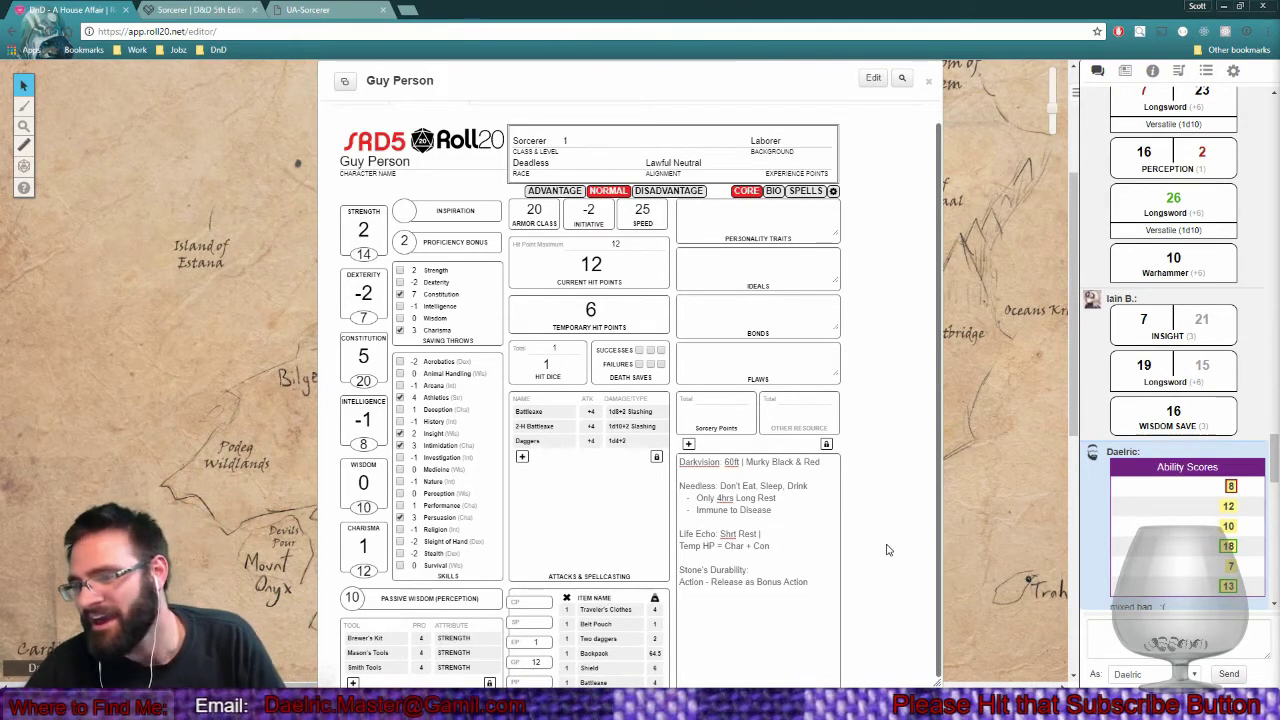
Change the attribute of the Brewer's Kit tool proficiency to Intelligence.
{"action": "scroll", "coordinate": [890, 543], "scroll_direction": "down", "scroll_amount": 2}
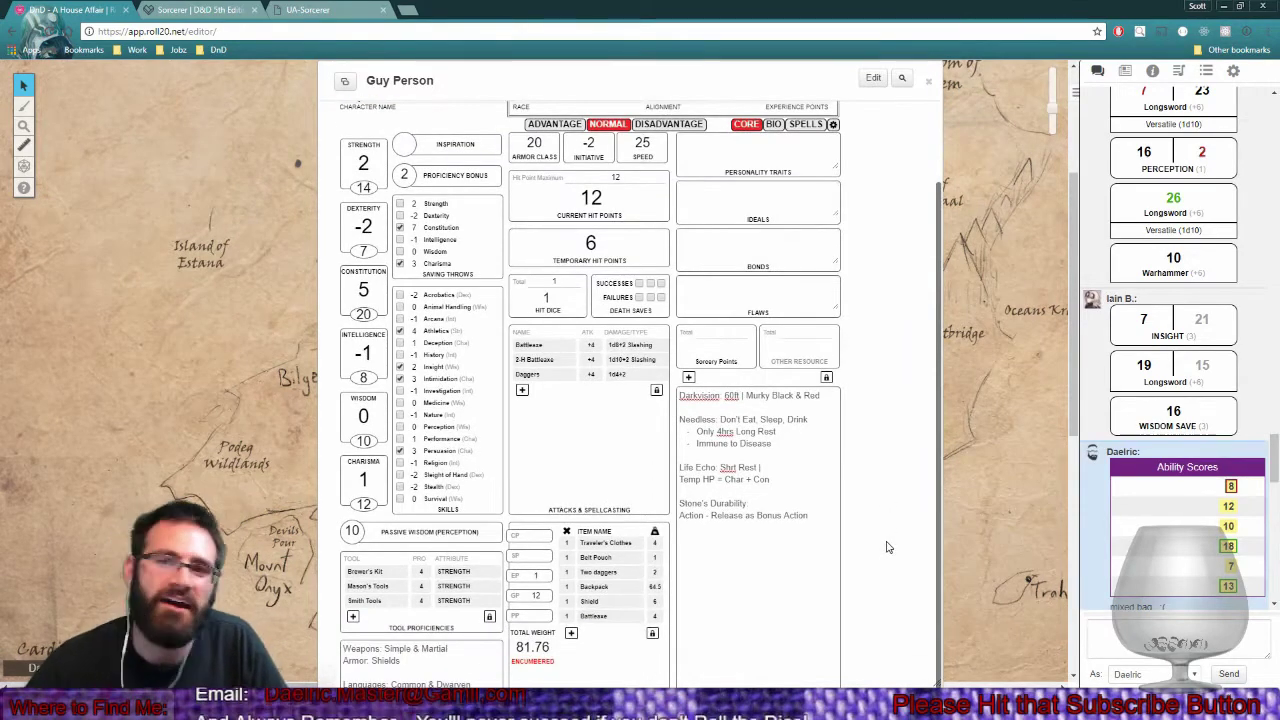
{"action": "scroll", "coordinate": [851, 506], "scroll_direction": "up", "scroll_amount": 2}
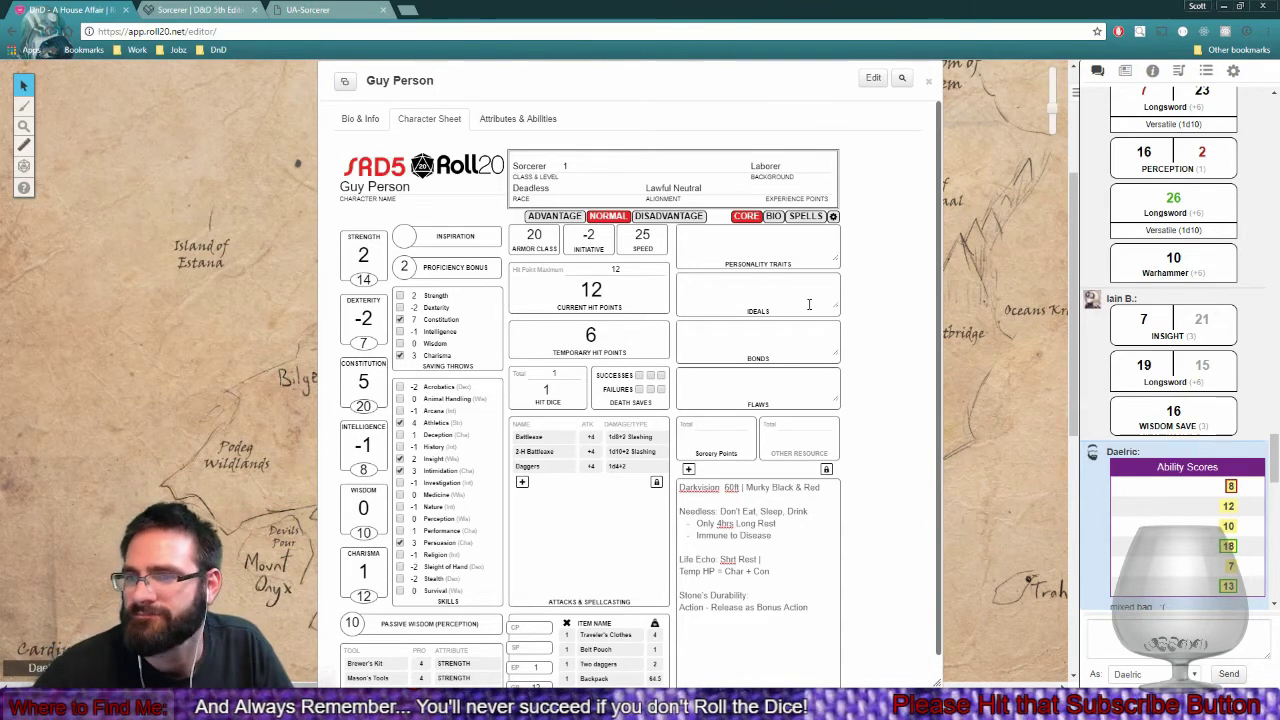
{"action": "scroll", "coordinate": [809, 304], "scroll_direction": "down", "scroll_amount": 1}
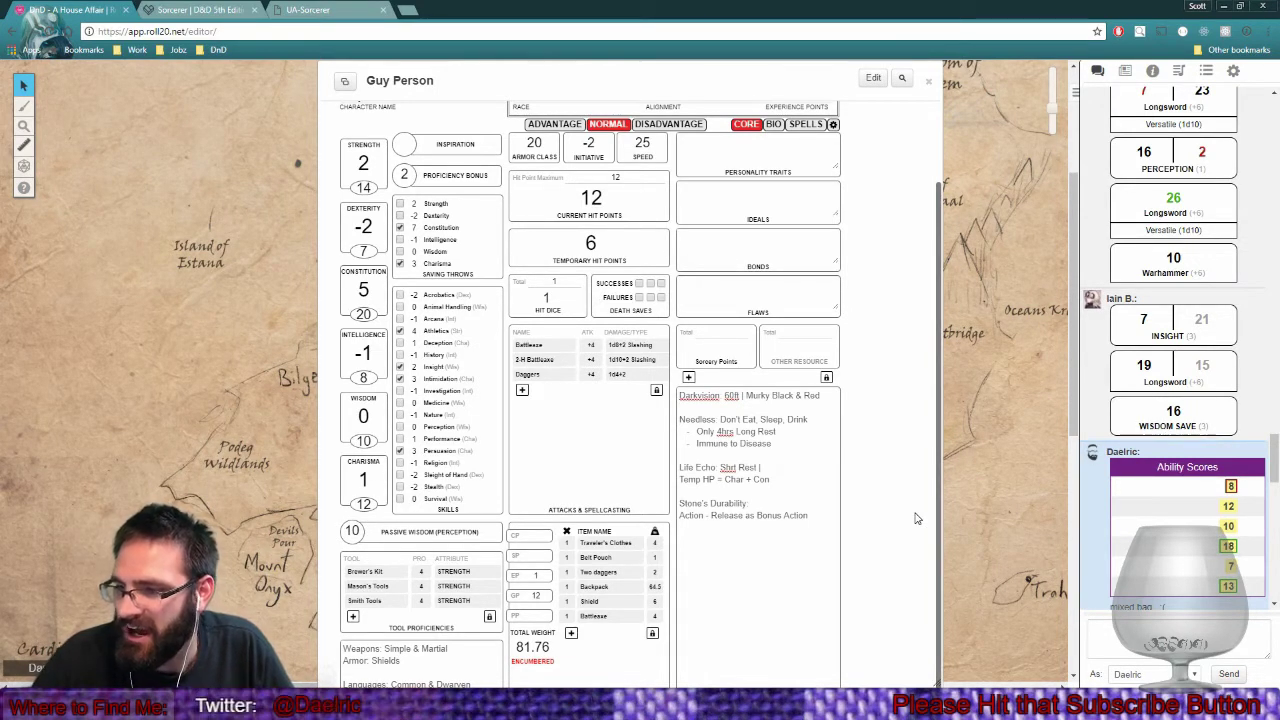
{"action": "left_click", "coordinate": [497, 569]}
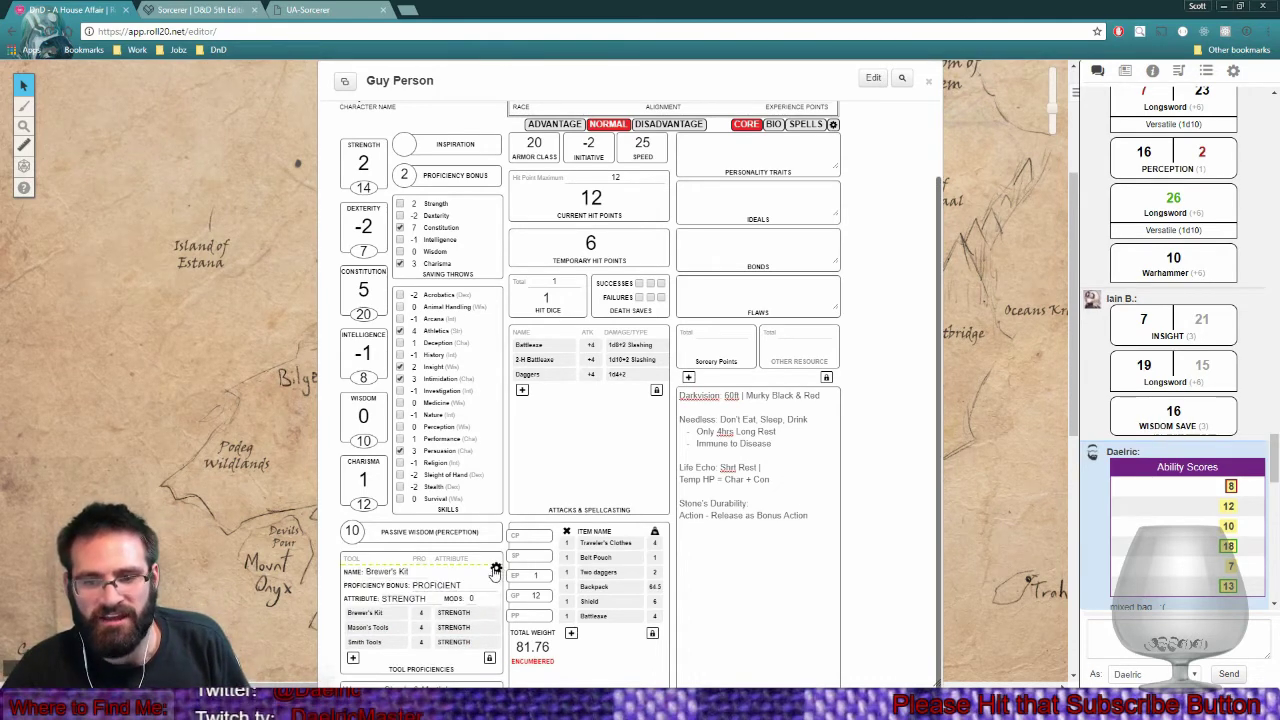
{"action": "left_click", "coordinate": [412, 600]}
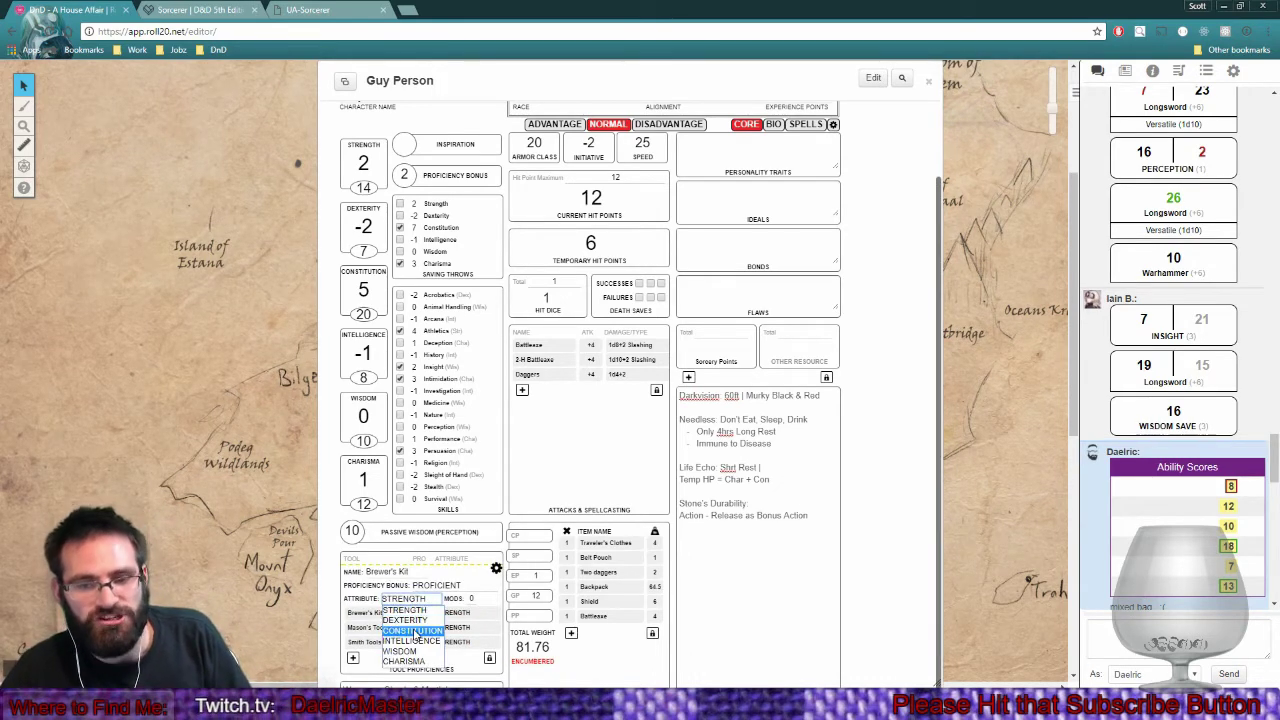
{"action": "left_click", "coordinate": [410, 640]}
{"action": "left_click", "coordinate": [496, 569]}
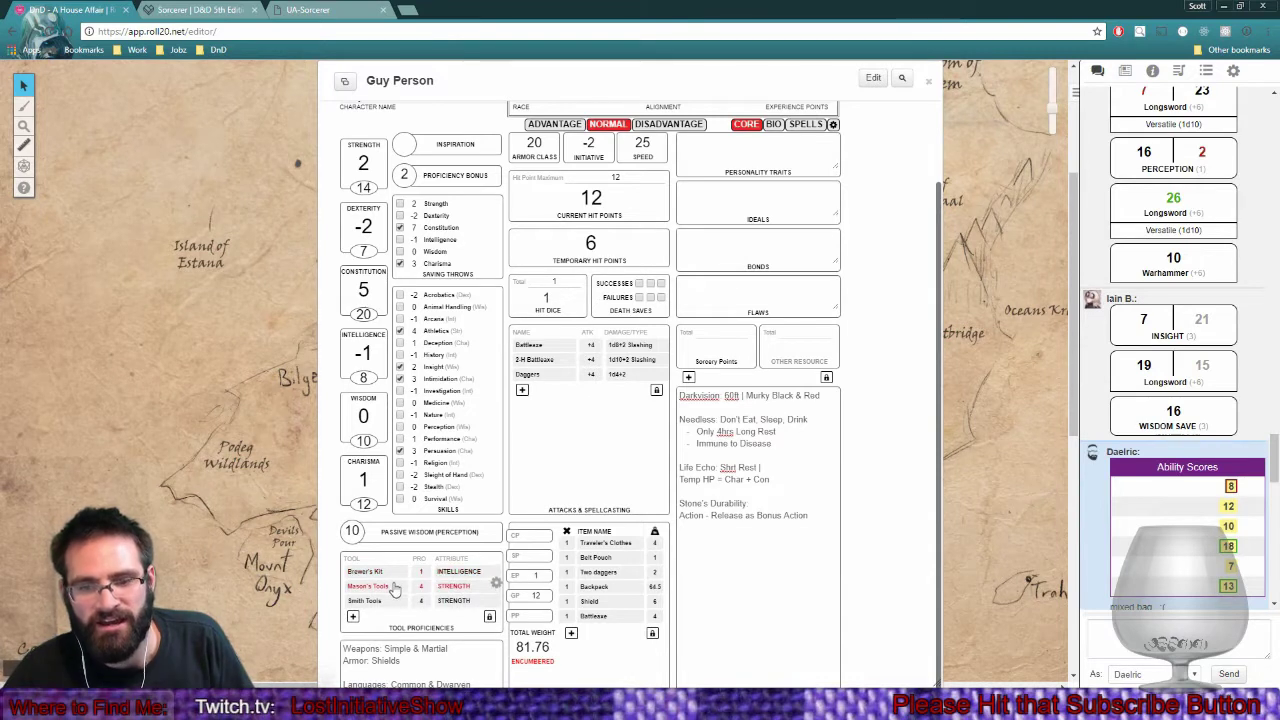
Change the attribute of the Mason's Tools and Smith Tools proficiencies to Intelligence.
{"action": "left_click", "coordinate": [496, 585]}
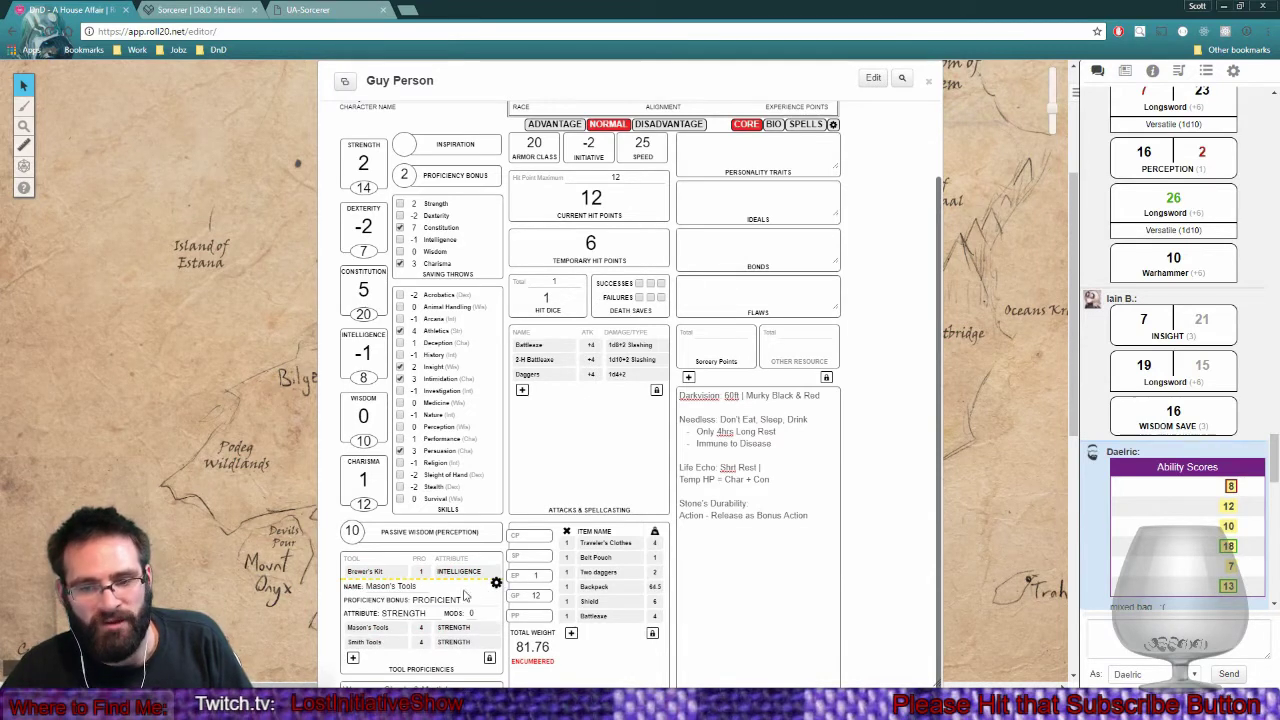
{"action": "left_click", "coordinate": [412, 613]}
{"action": "left_click", "coordinate": [415, 653]}
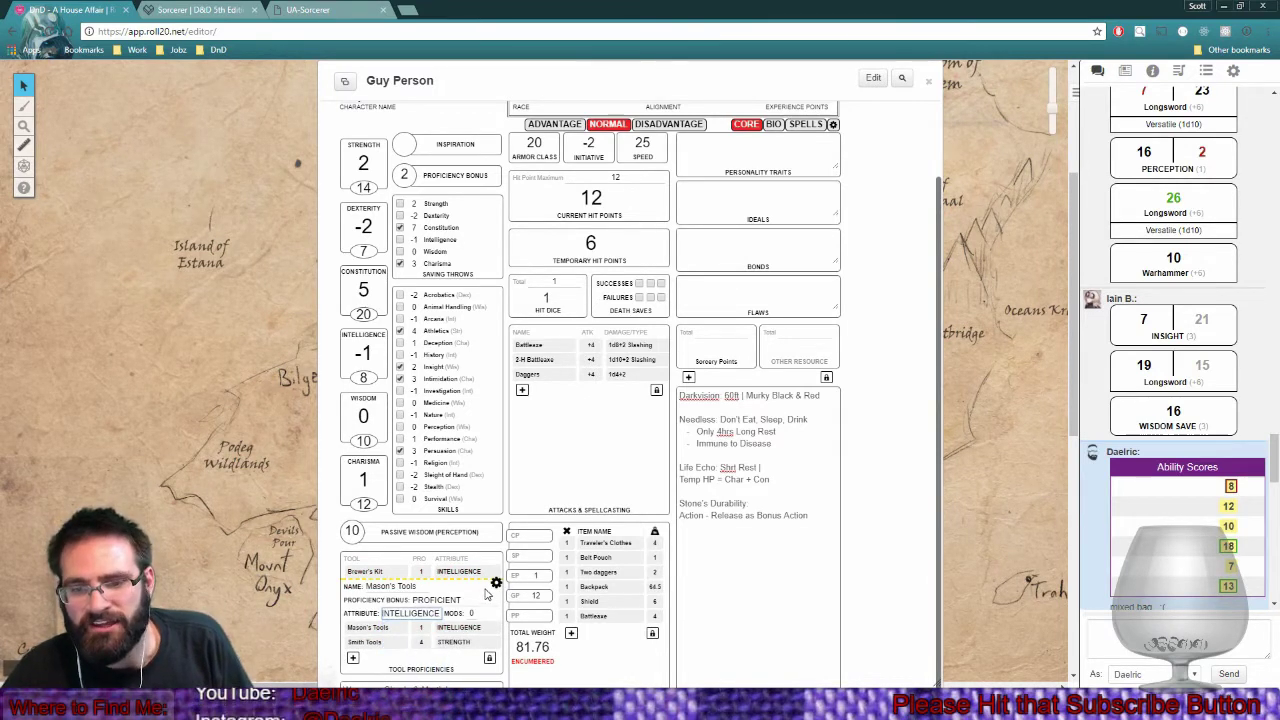
{"action": "left_click", "coordinate": [496, 583]}
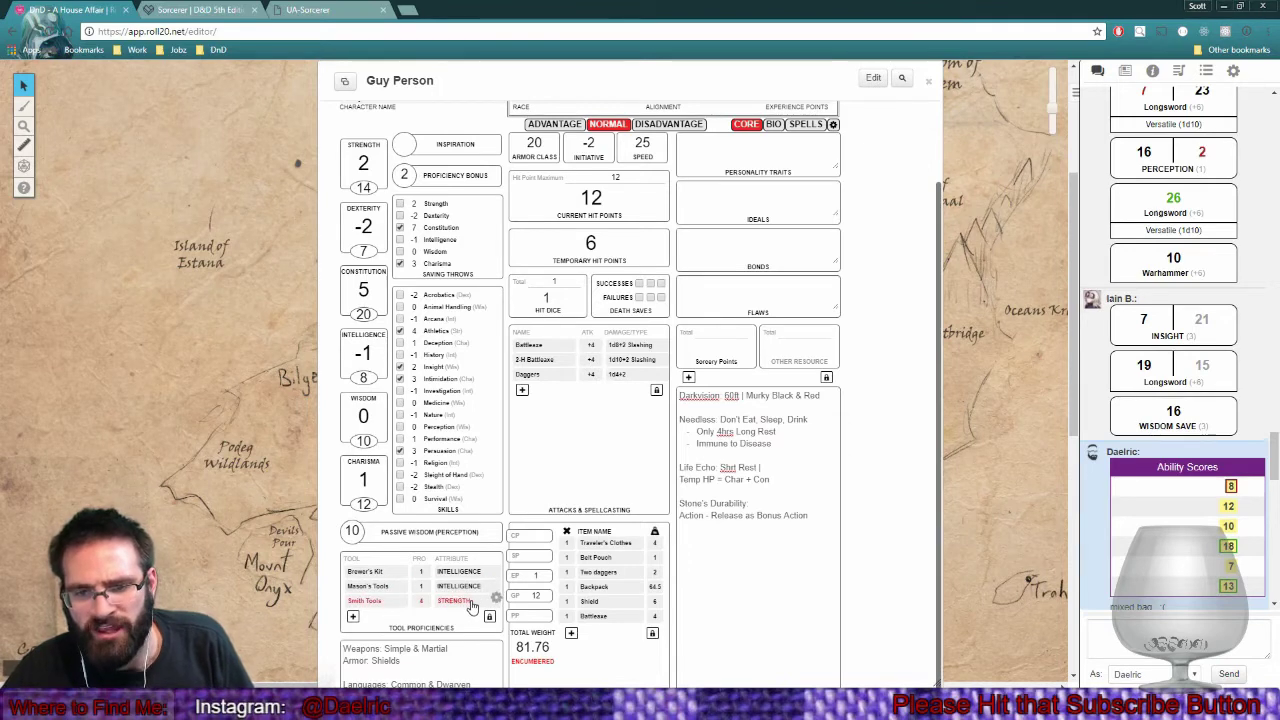
{"action": "left_click", "coordinate": [496, 597]}
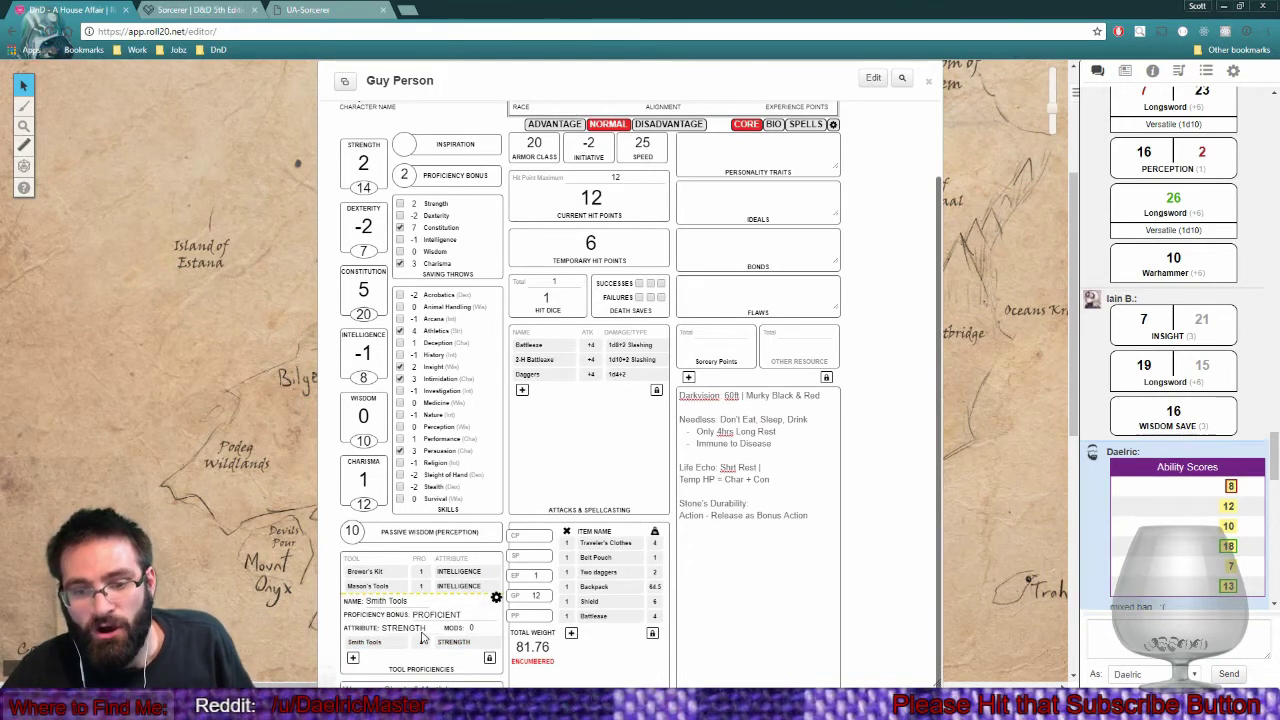
{"action": "left_click", "coordinate": [418, 629]}
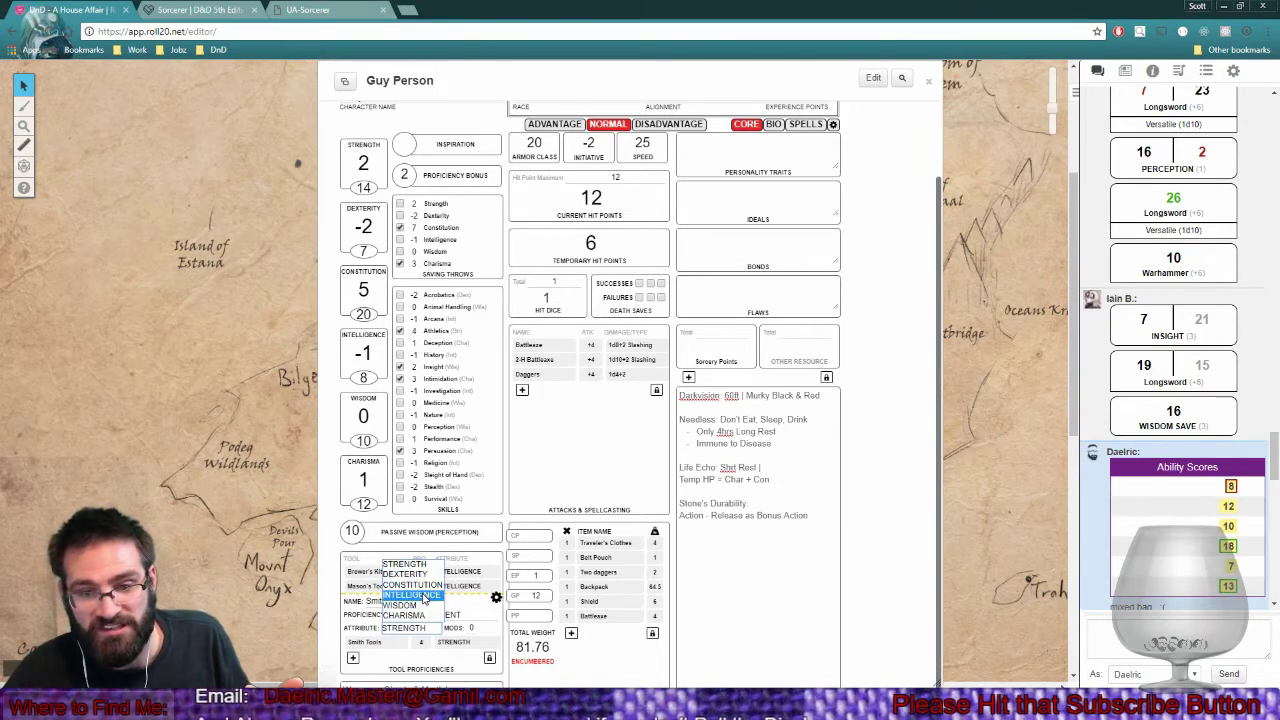
{"action": "left_click", "coordinate": [413, 595]}
{"action": "left_click", "coordinate": [497, 598]}
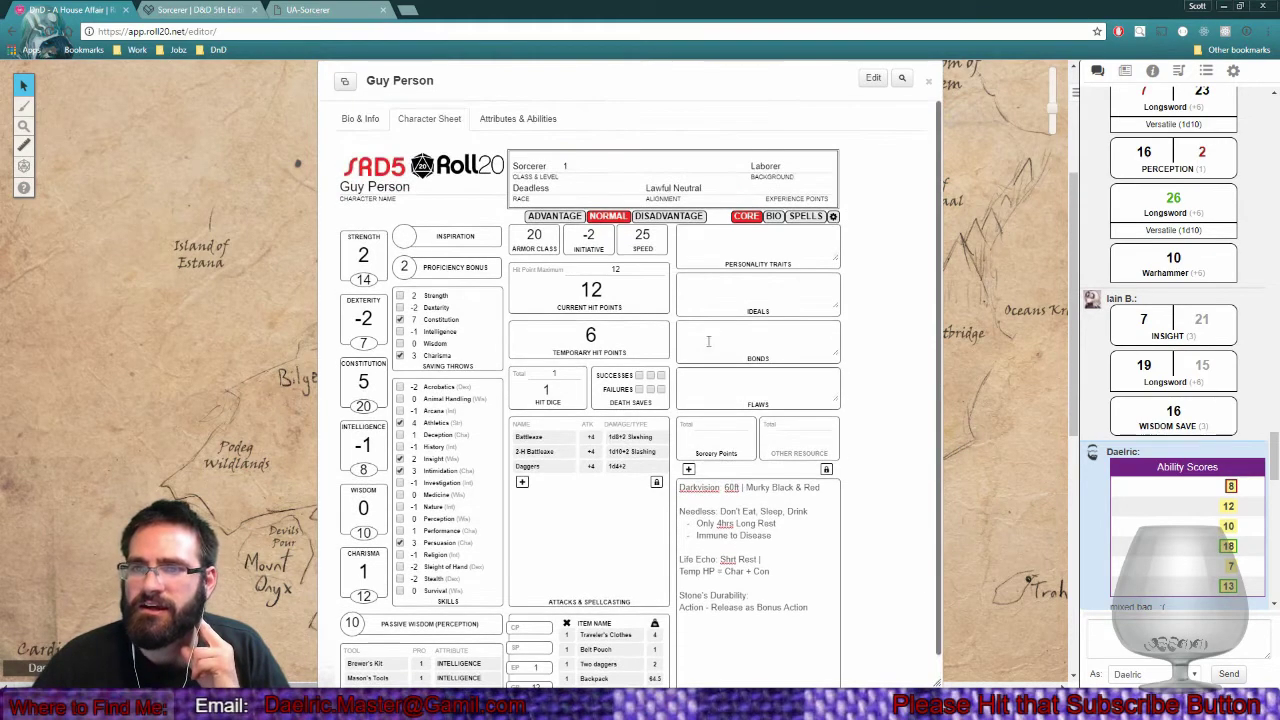
Fill in the character's Bonds with "I cannot remember who I was, or what my life was like.".
{"action": "scroll", "coordinate": [620, 386], "scroll_direction": "up", "scroll_amount": 1}
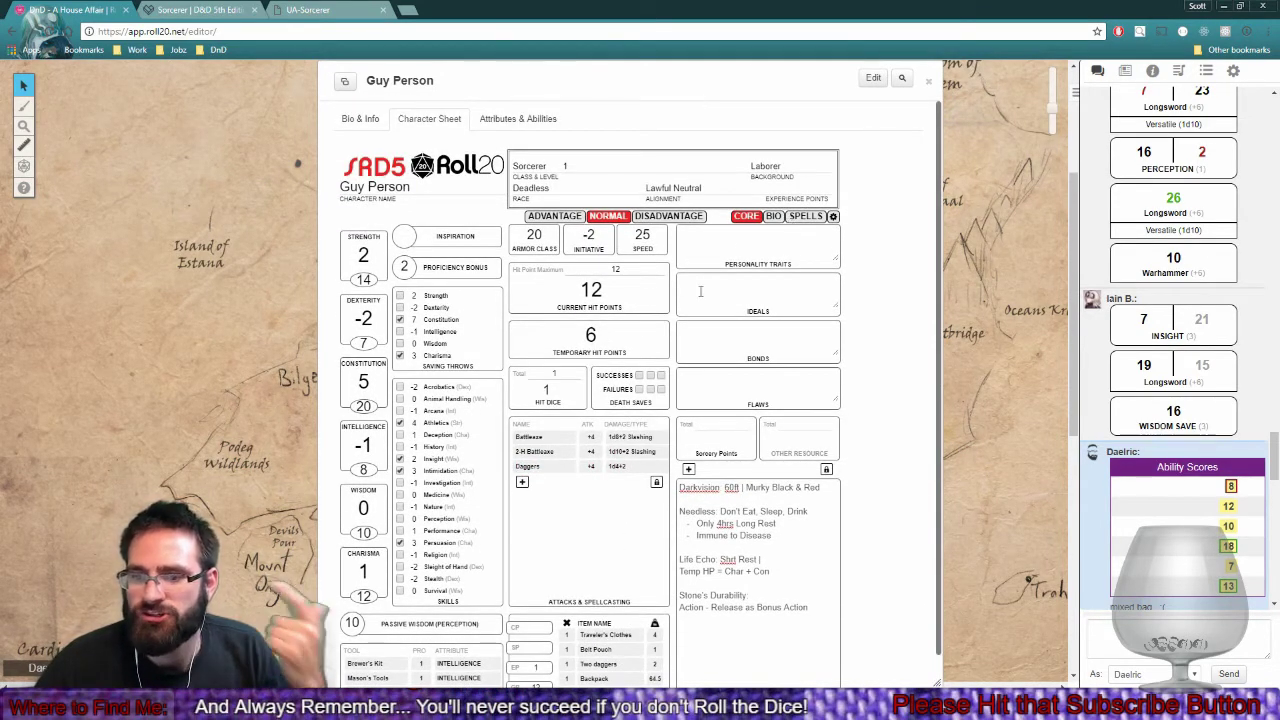
{"action": "scroll", "coordinate": [640, 360], "scroll_direction": "down", "scroll_amount": 1}
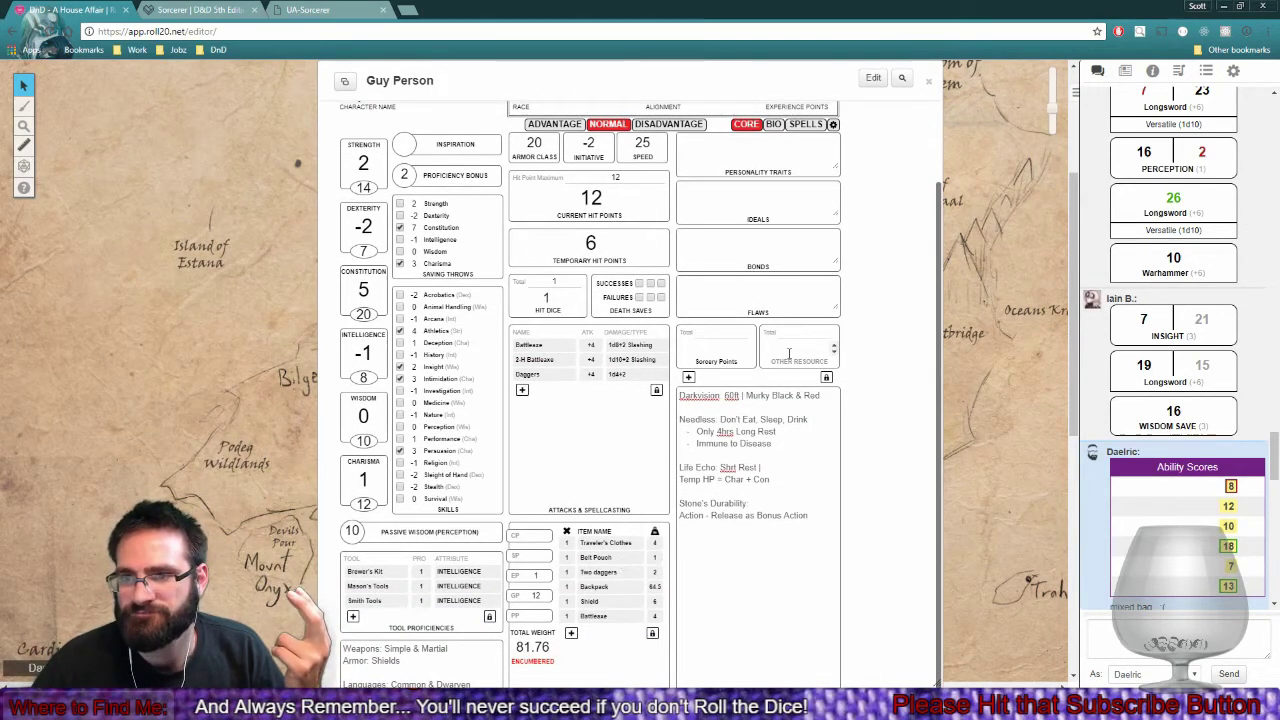
{"action": "left_click", "coordinate": [763, 251]}
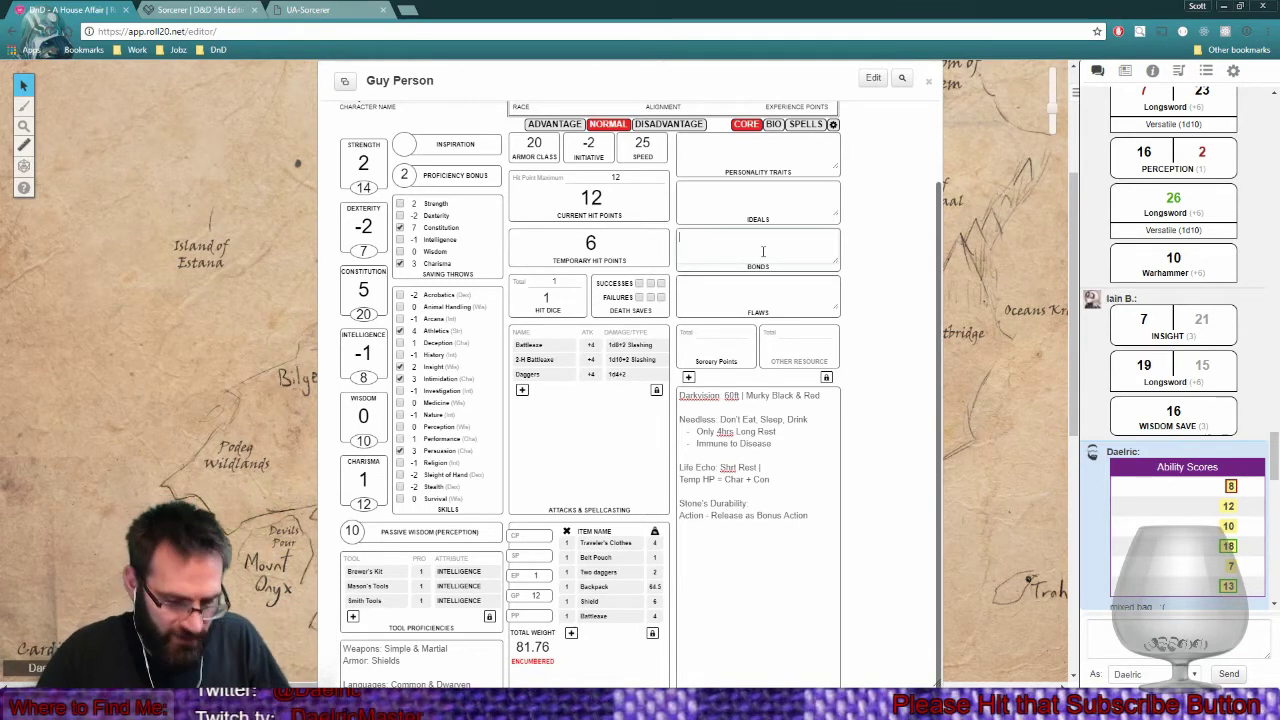
{"action": "type", "text": "I cannot re"}
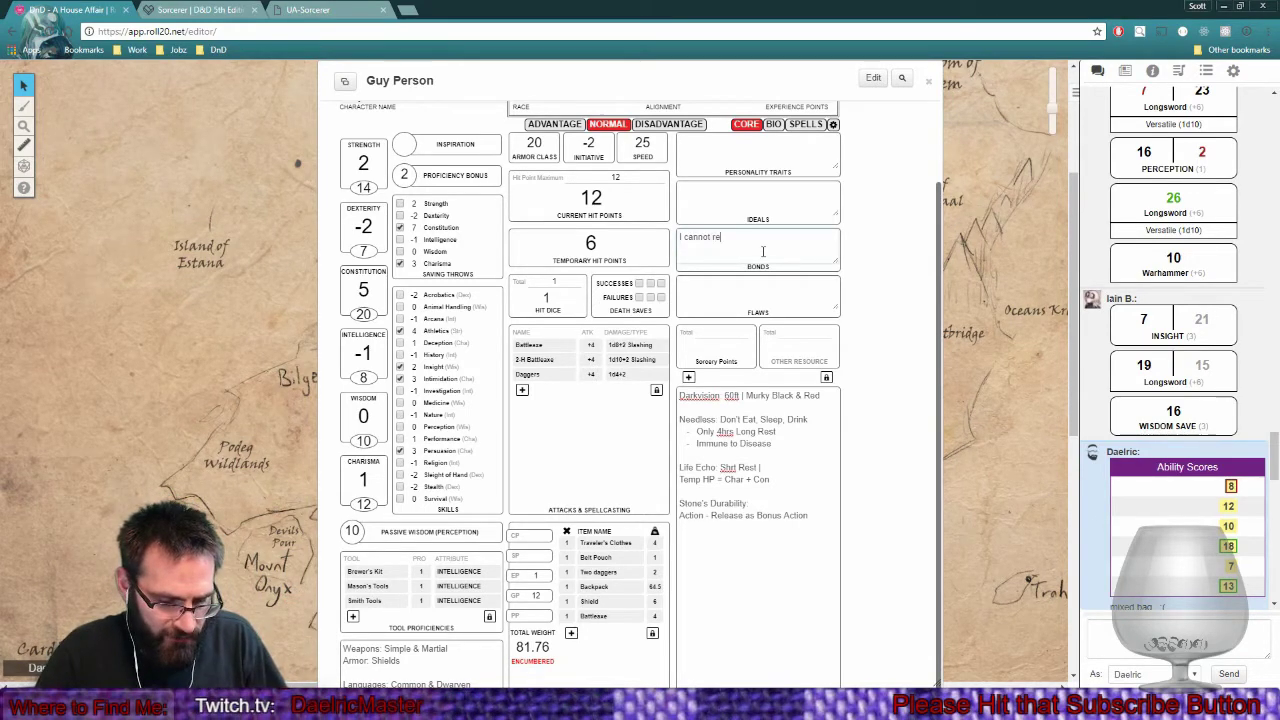
{"action": "type", "text": "member who I was, o"}
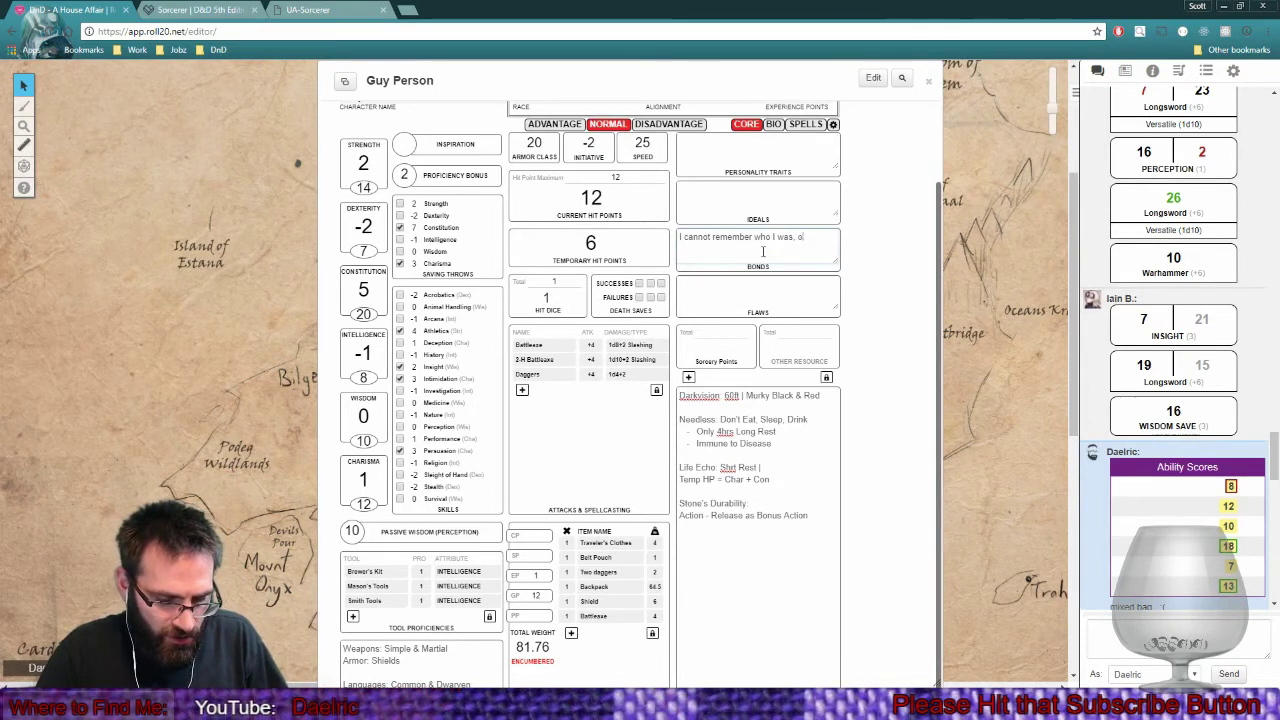
{"action": "type", "text": "r what my lif"}
{"action": "type", "text": "e was l"}
{"action": "type", "text": "ike."}
Add "I wish to know if I made my family proud in my last moments." to the Bonds and enlarge its text box.
{"action": "type", "text": " I wish to kno"}
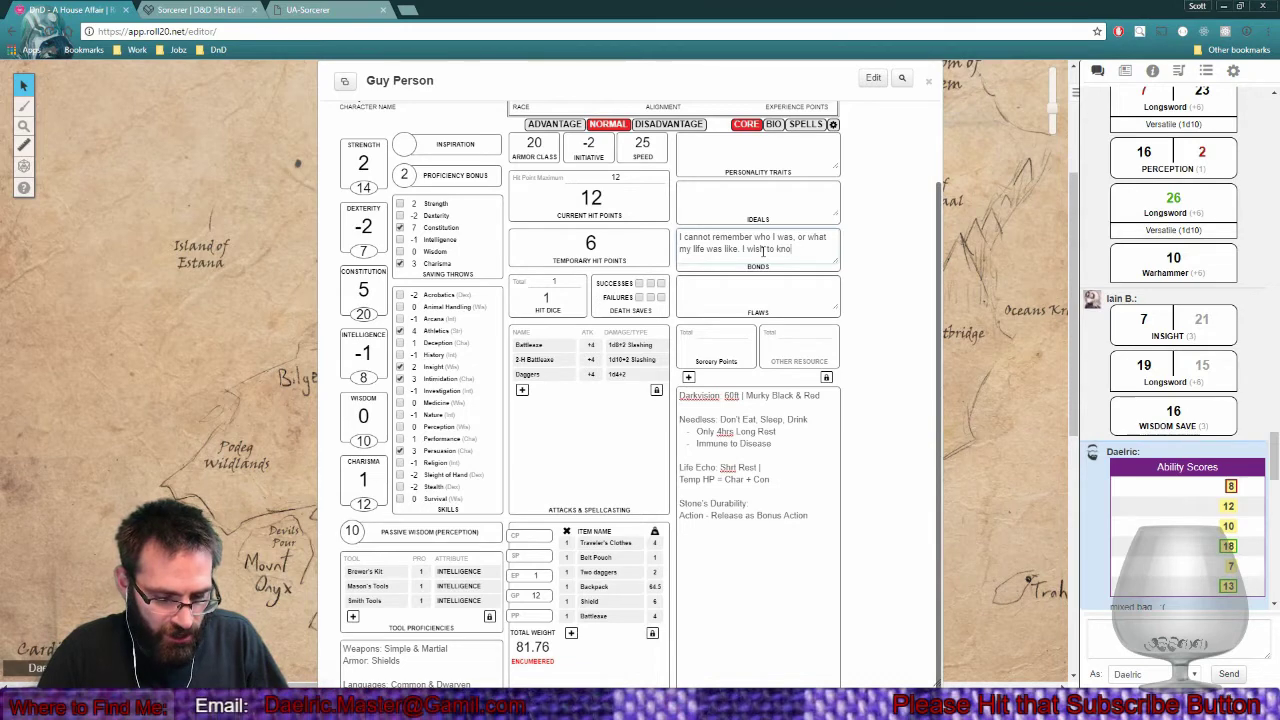
{"action": "type", "text": "we if I"}
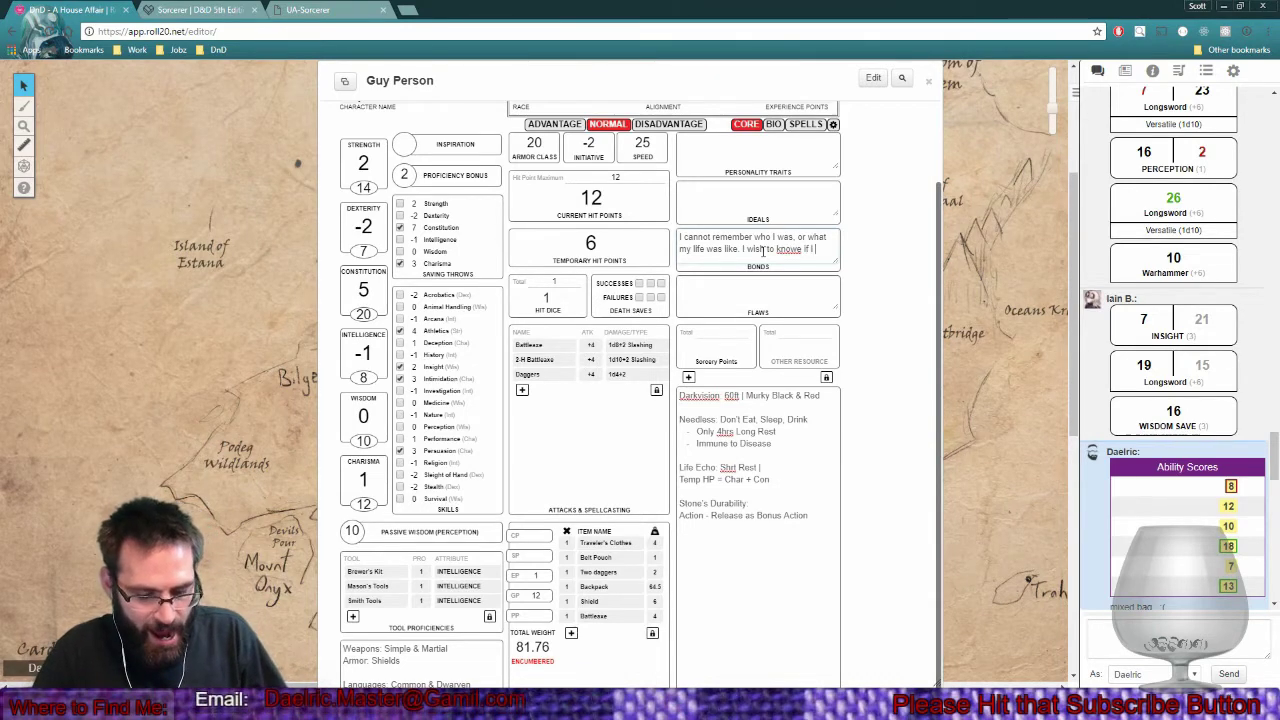
{"action": "type", "text": " made my family proud"}
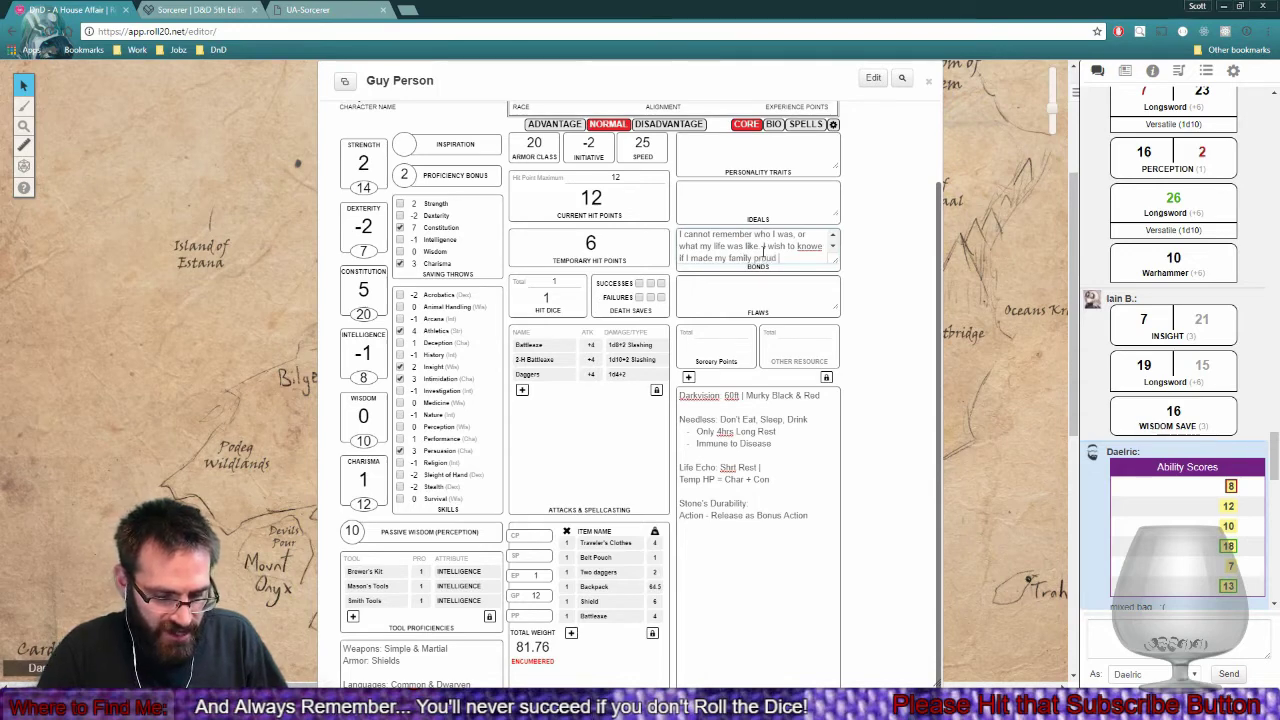
{"action": "type", "text": "t moments."}
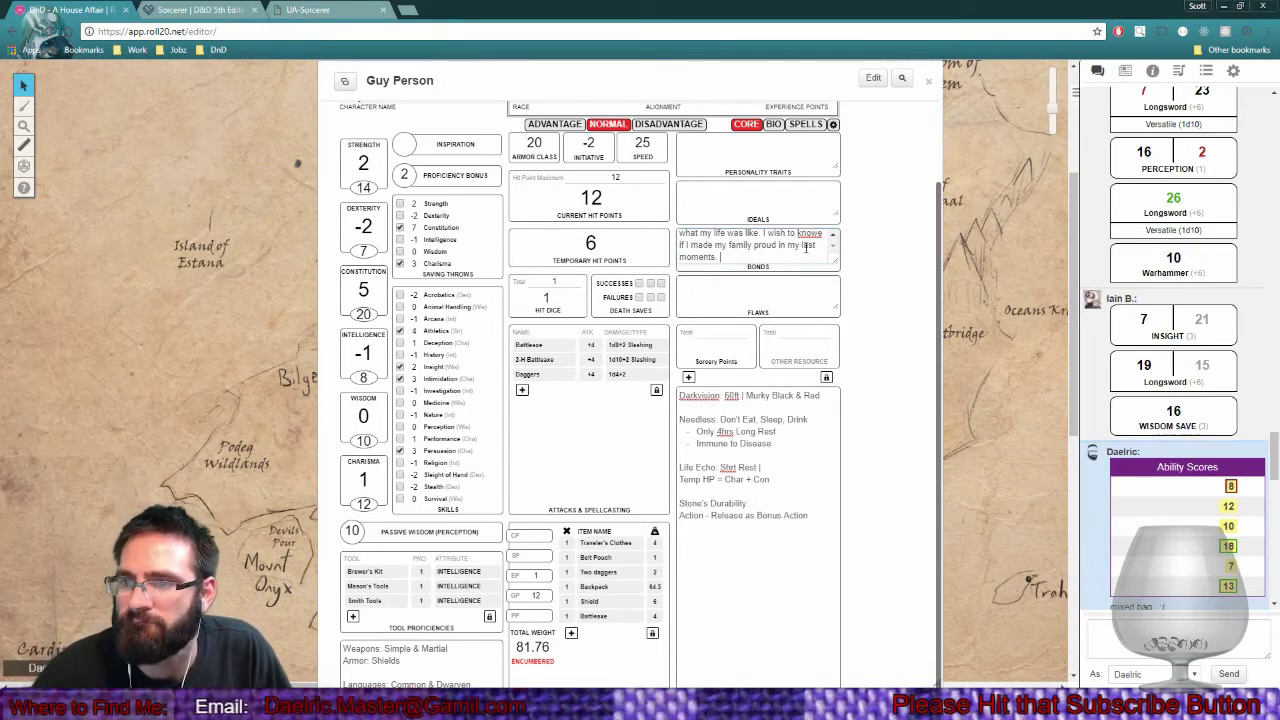
{"action": "key", "text": "BackSpace"}
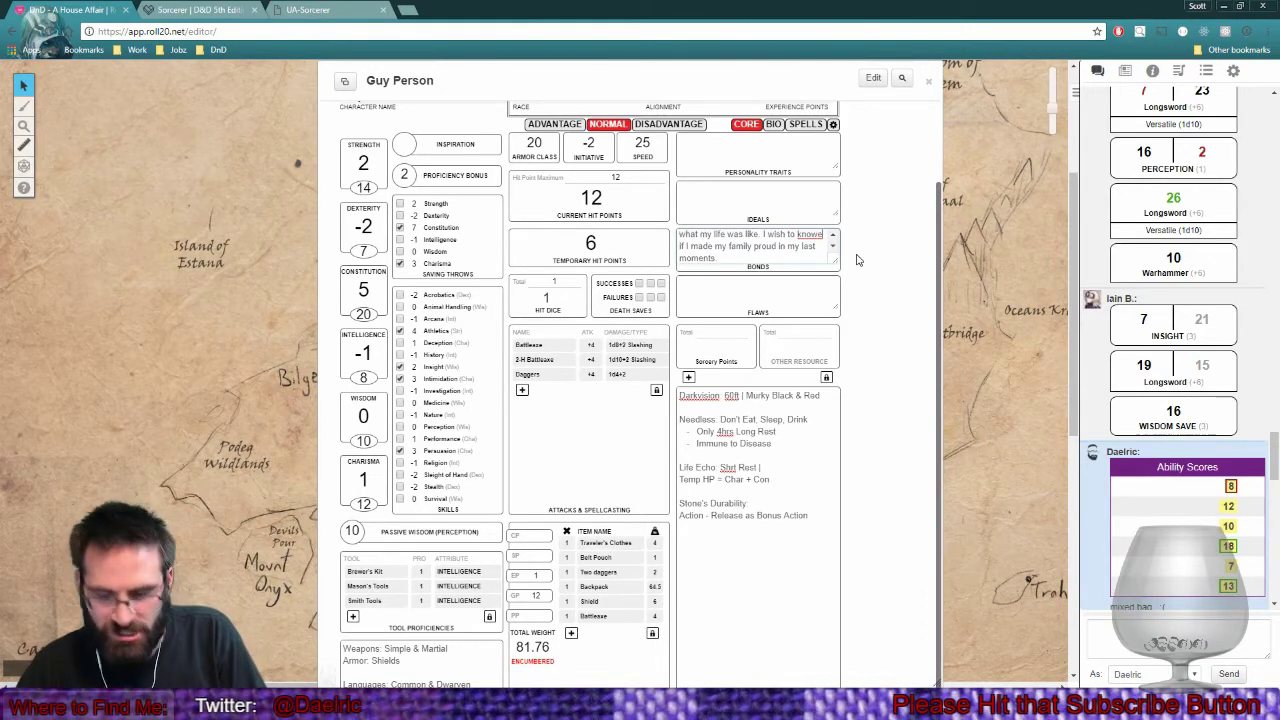
{"action": "left_click_drag", "start_coordinate": [837, 262], "coordinate": [843, 317]}
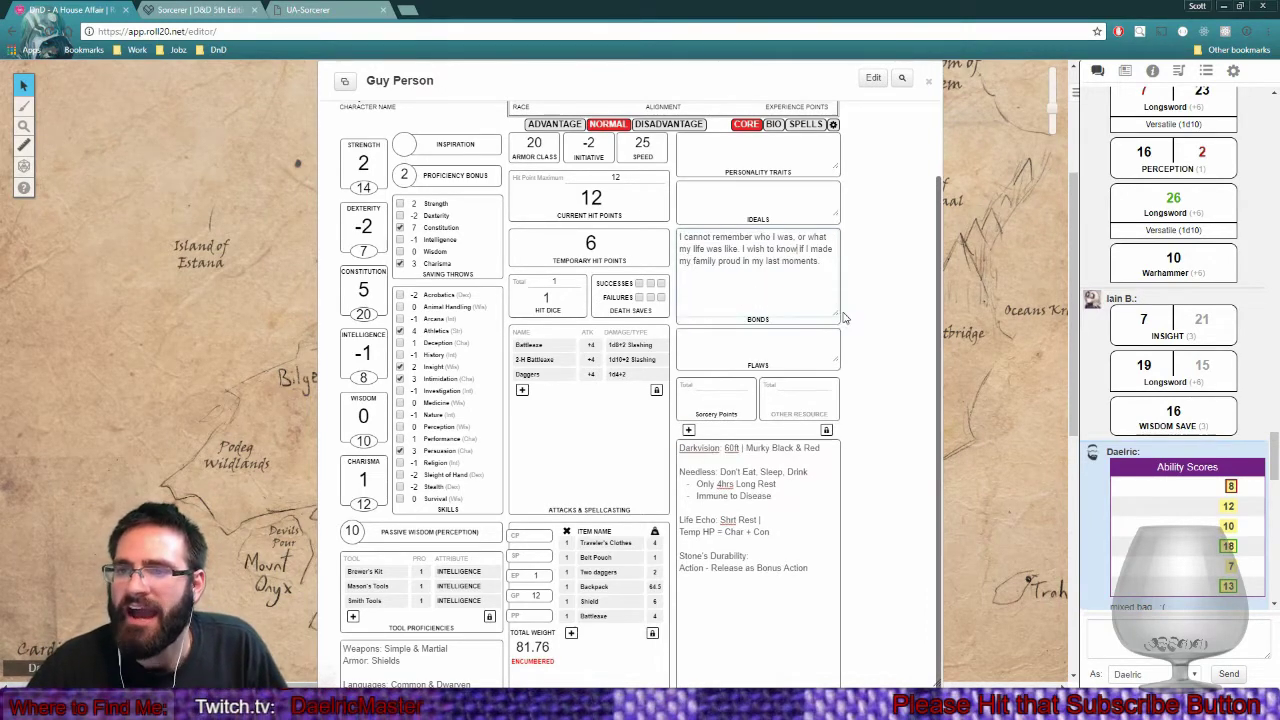
{"action": "scroll", "coordinate": [870, 340], "scroll_direction": "down", "scroll_amount": 1}
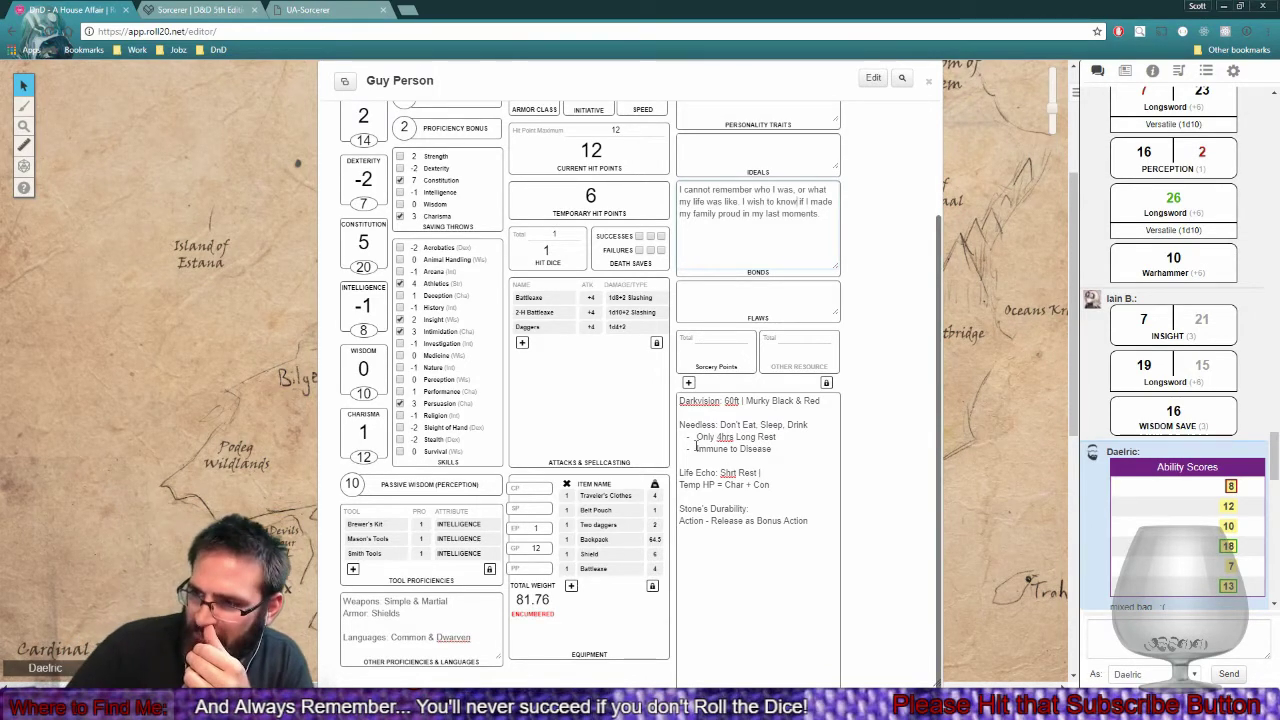
{"action": "scroll", "coordinate": [873, 299], "scroll_direction": "up", "scroll_amount": 2}
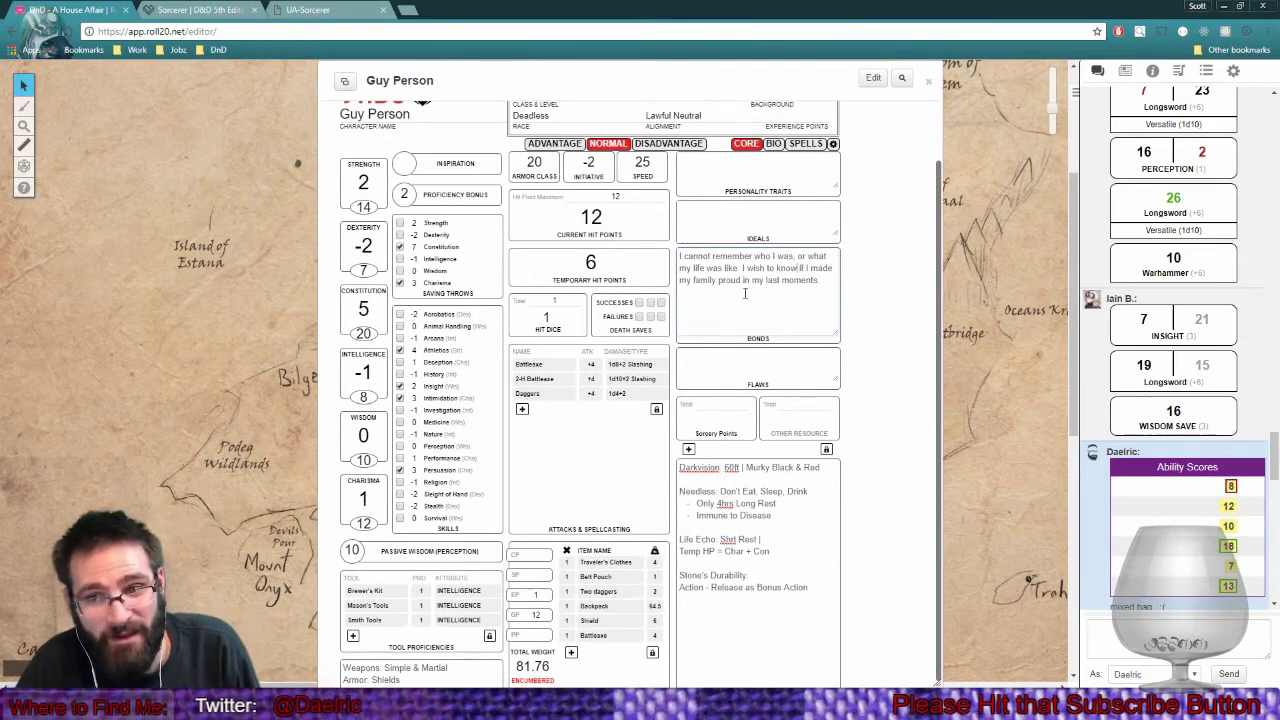
Shrink the Bonds box and start Personality Traits with "I awoke to find myself in the land of the living, but not amongst them.".
{"action": "left_click_drag", "start_coordinate": [838, 340], "coordinate": [838, 304]}
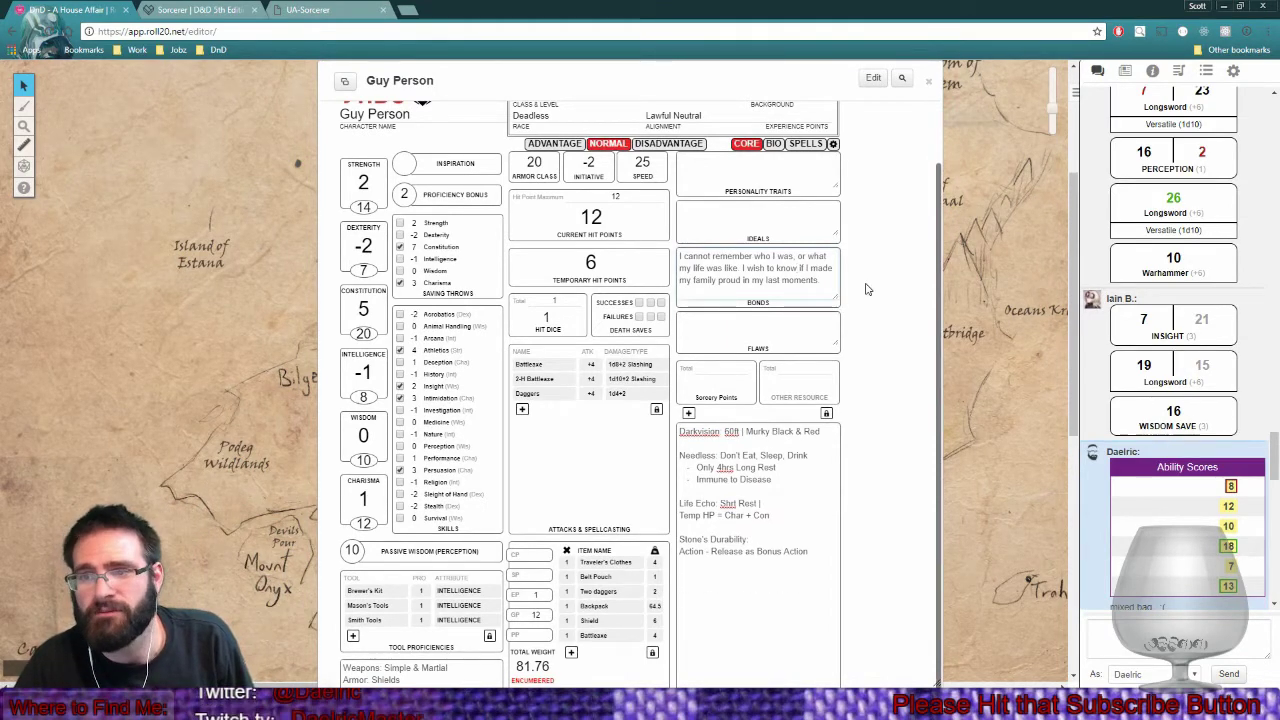
{"action": "left_click", "coordinate": [766, 180]}
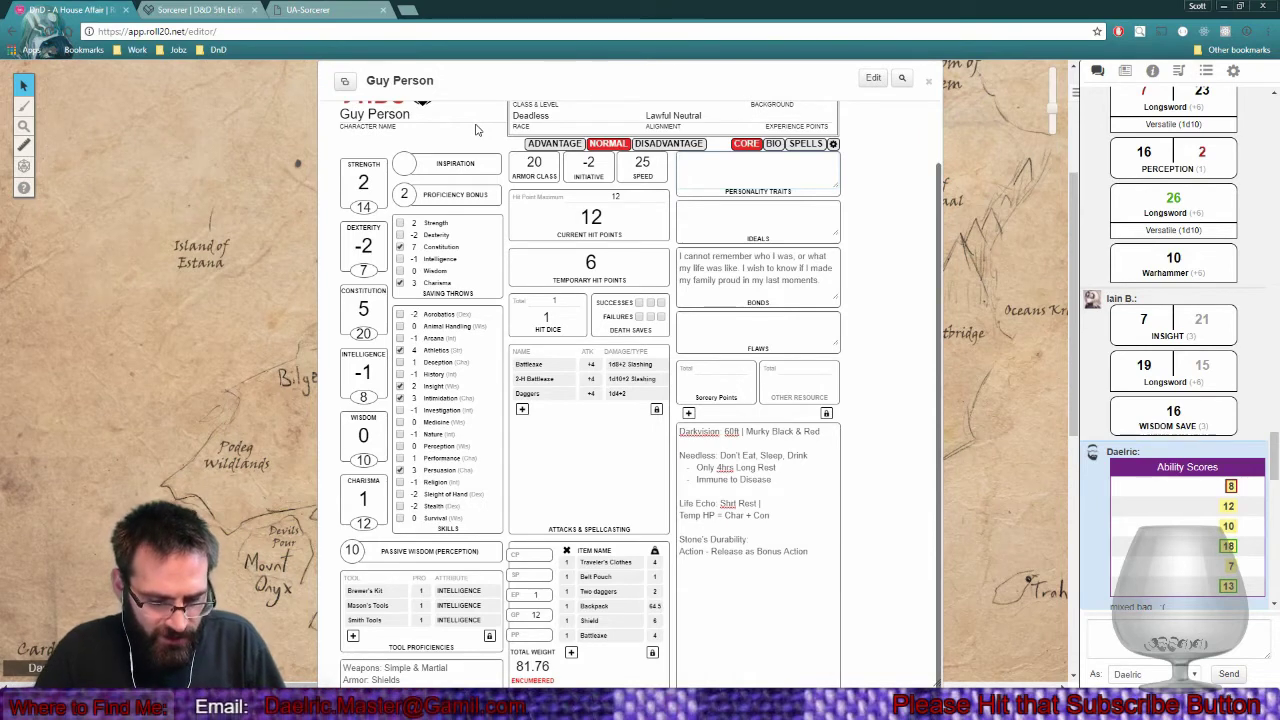
{"action": "type", "text": "awoke a"}
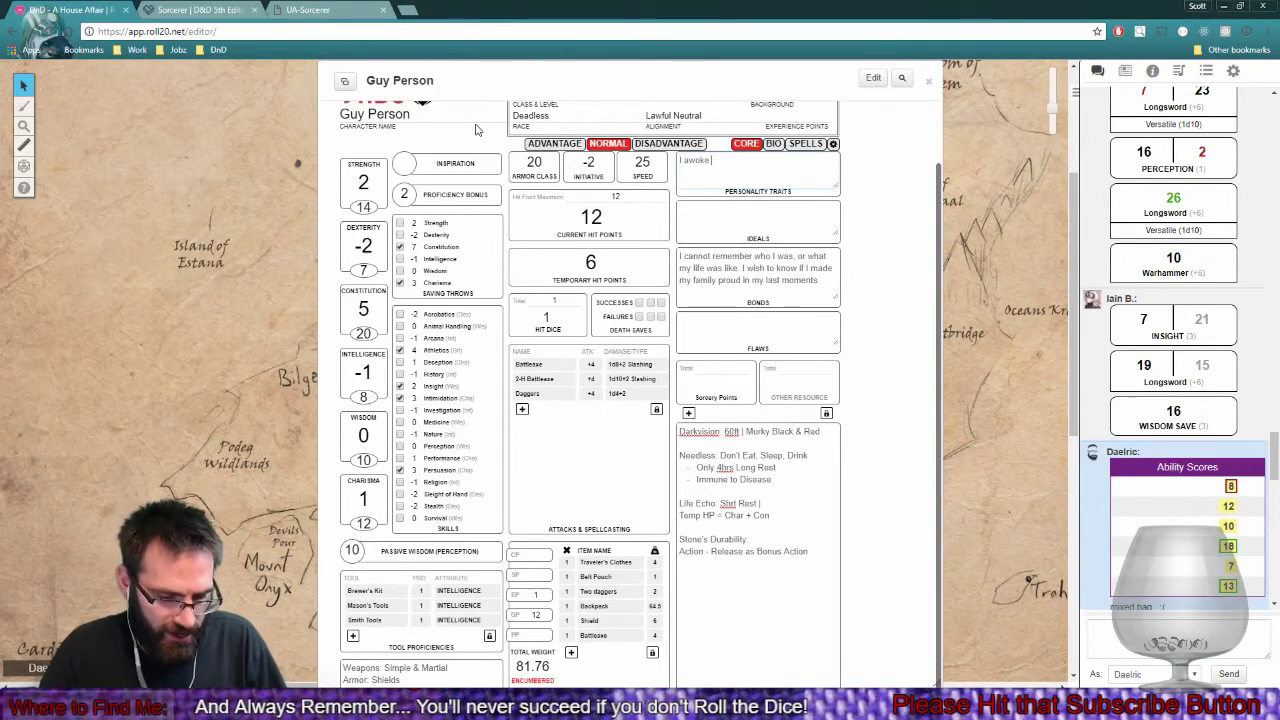
{"action": "type", "text": "to find"}
{"action": "type", "text": " myself"}
{"action": "type", "text": " in the land of the li"}
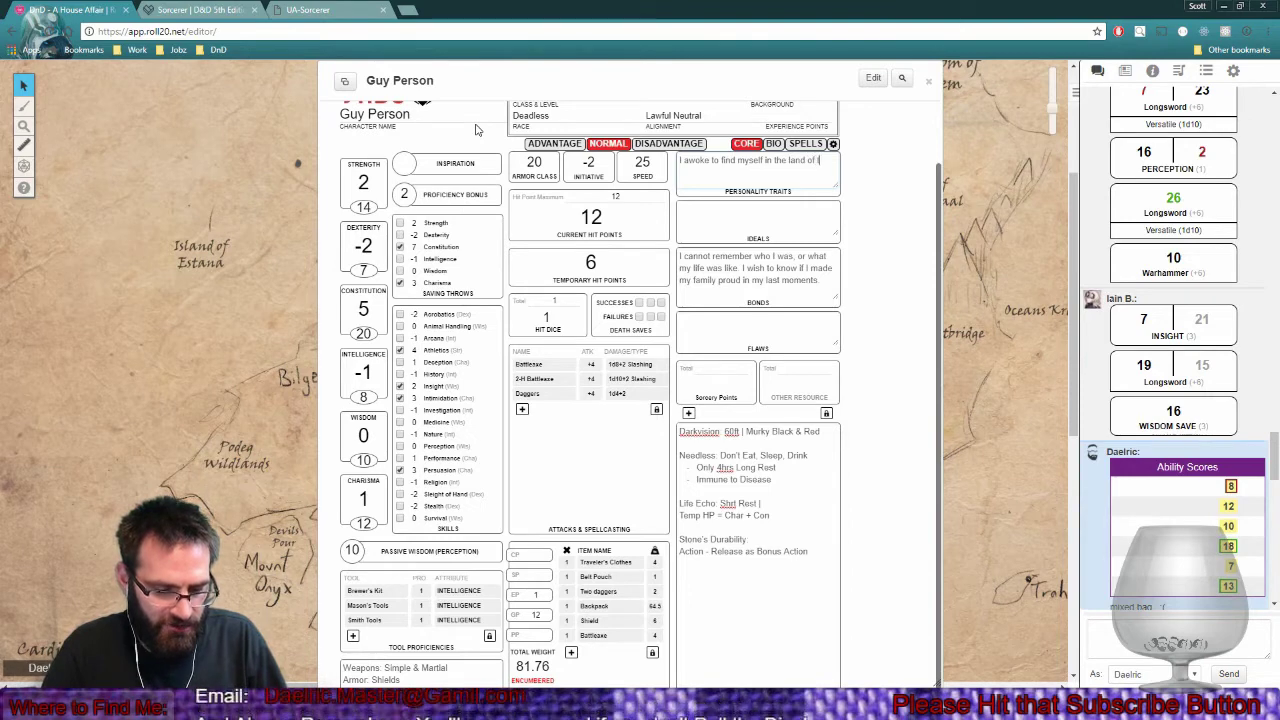
{"action": "type", "text": "vin"}
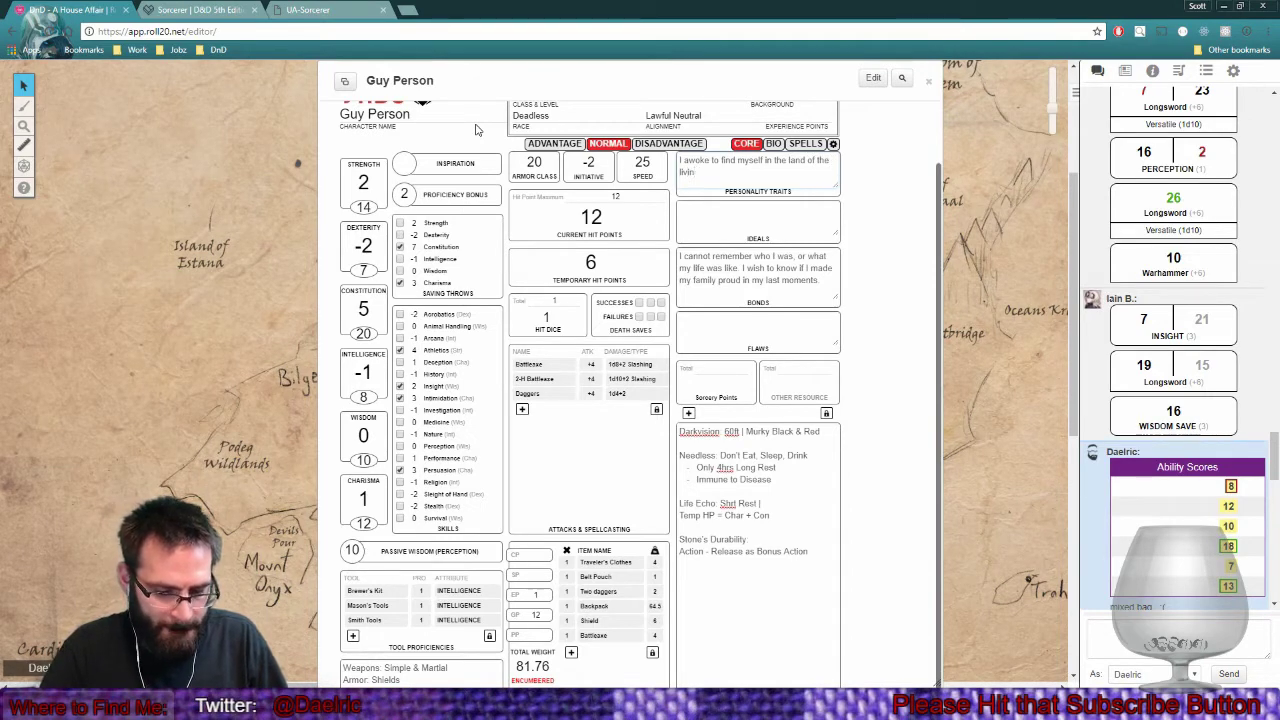
{"action": "type", "text": "g, but no"}
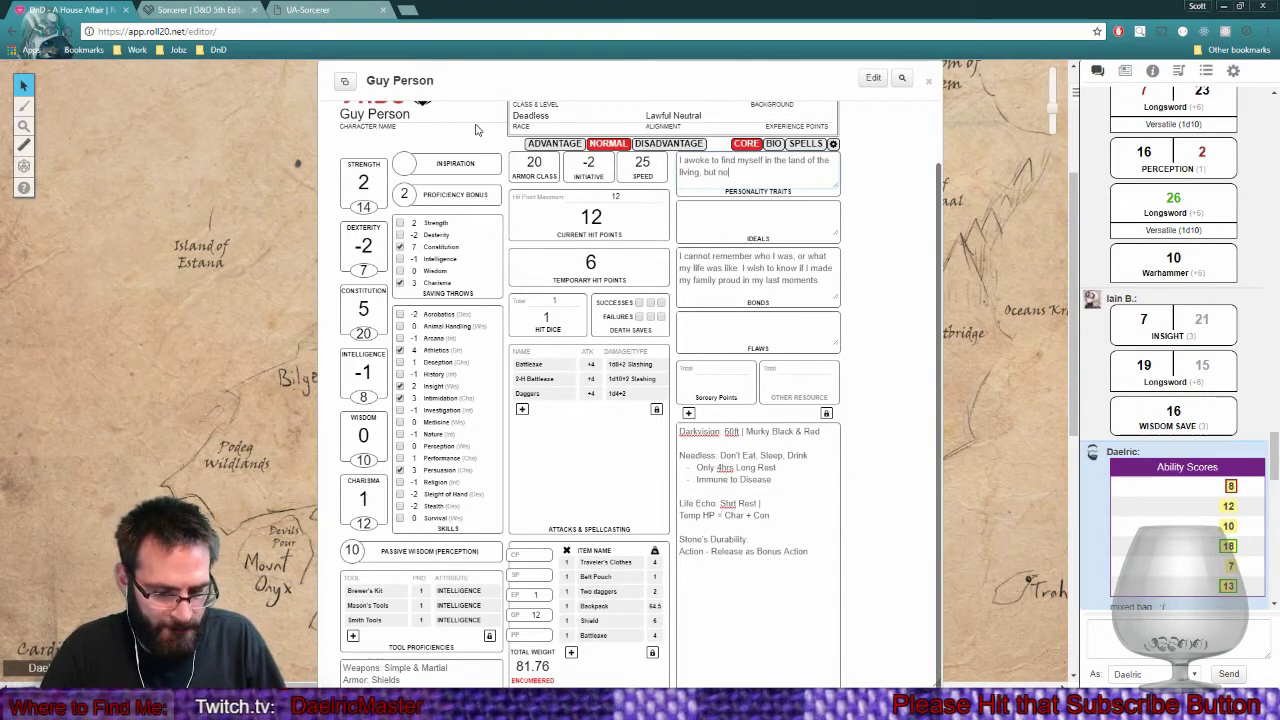
{"action": "type", "text": "t amongst them"}
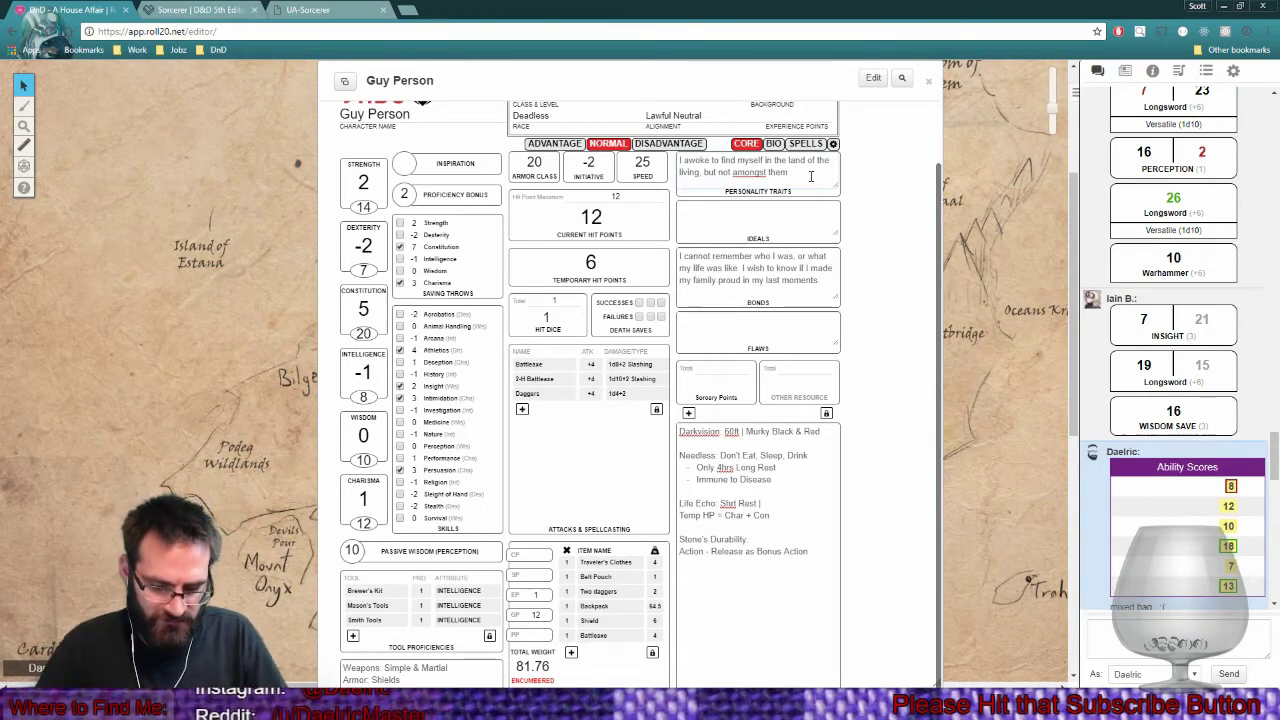
Add "I take great shame in what I've become." to the Personality Traits.
{"action": "type", "text": ". I take"}
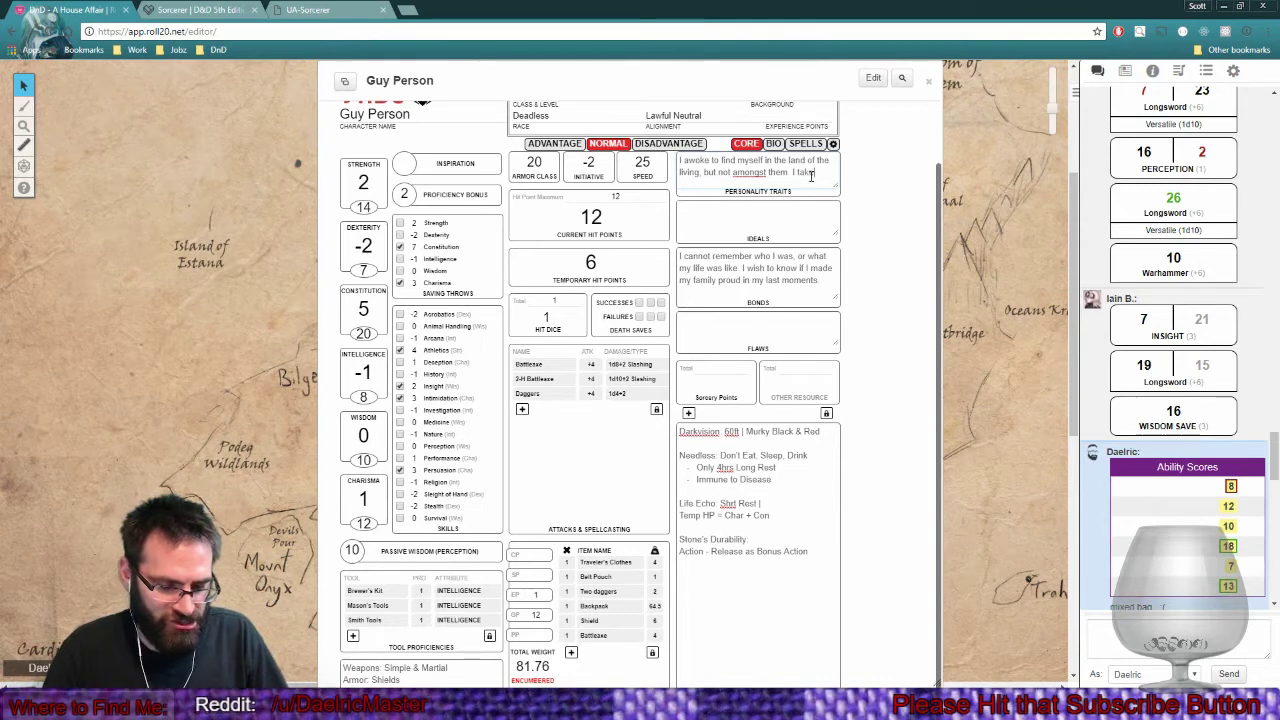
{"action": "type", "text": " great shame in what I've be"}
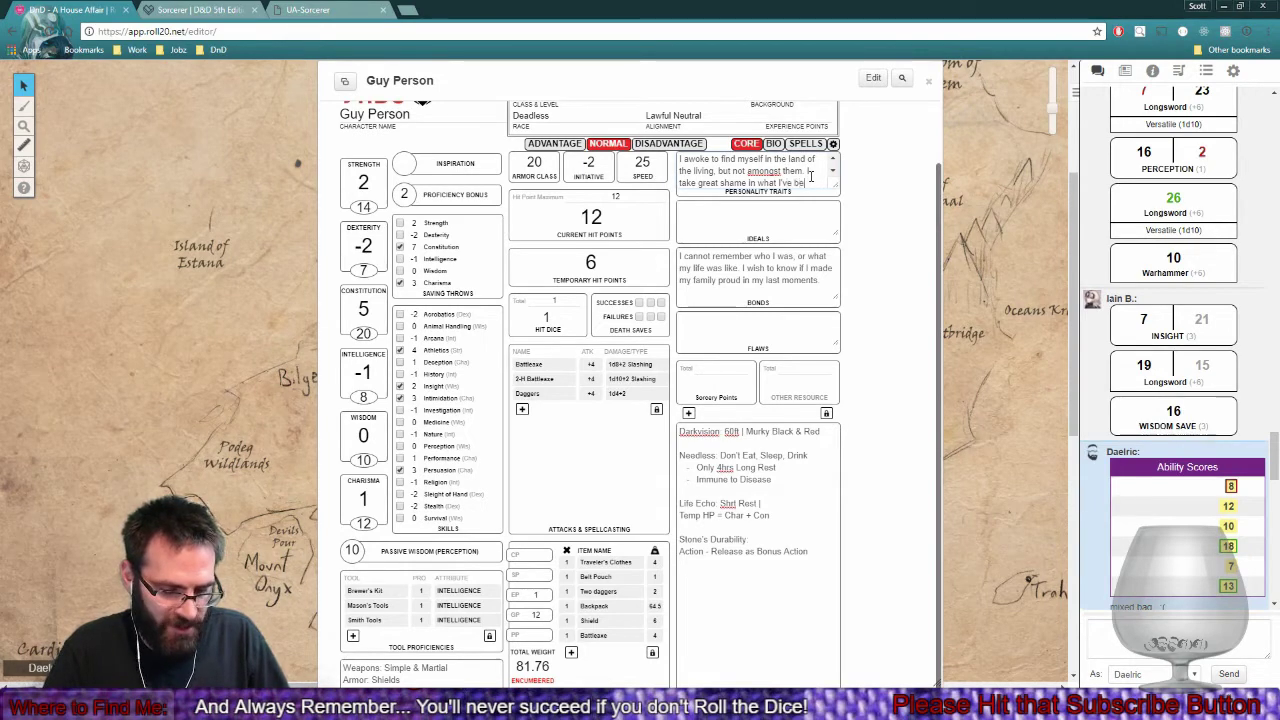
{"action": "type", "text": "come."}
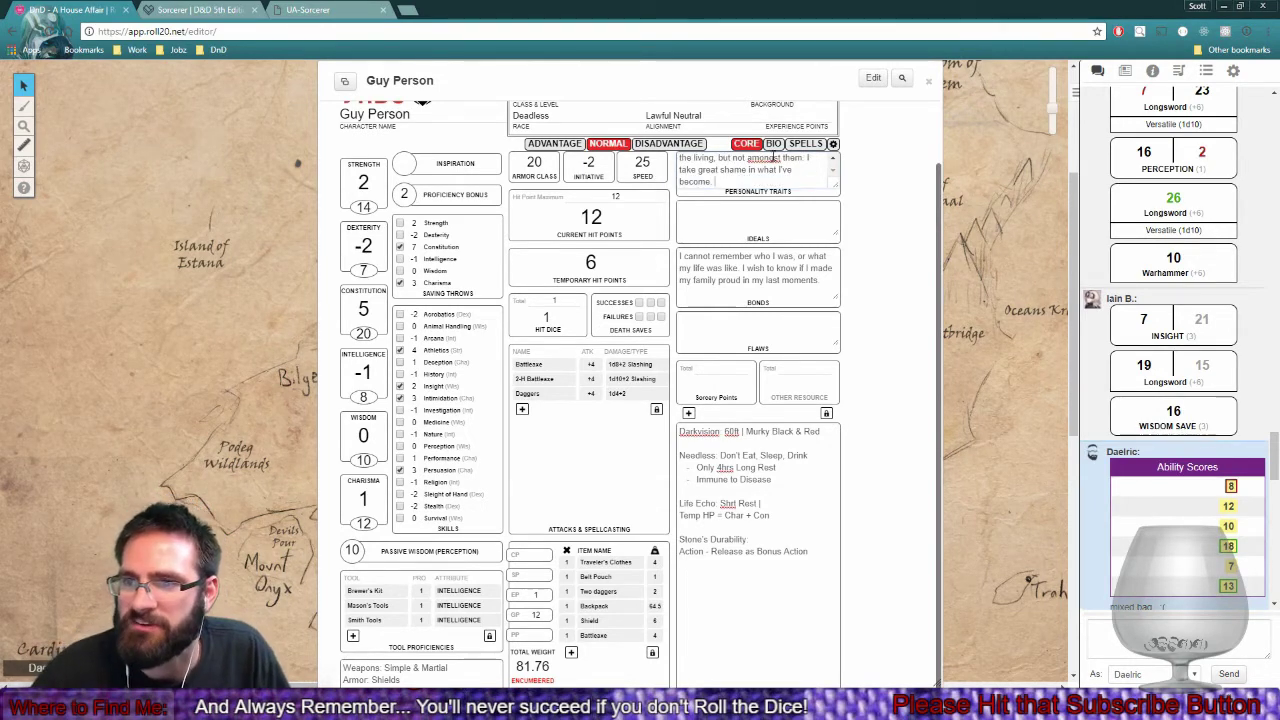
Replace "amongst" with "one of" in the Personality Traits and enlarge its text box.
{"action": "right_click", "coordinate": [772, 157]}
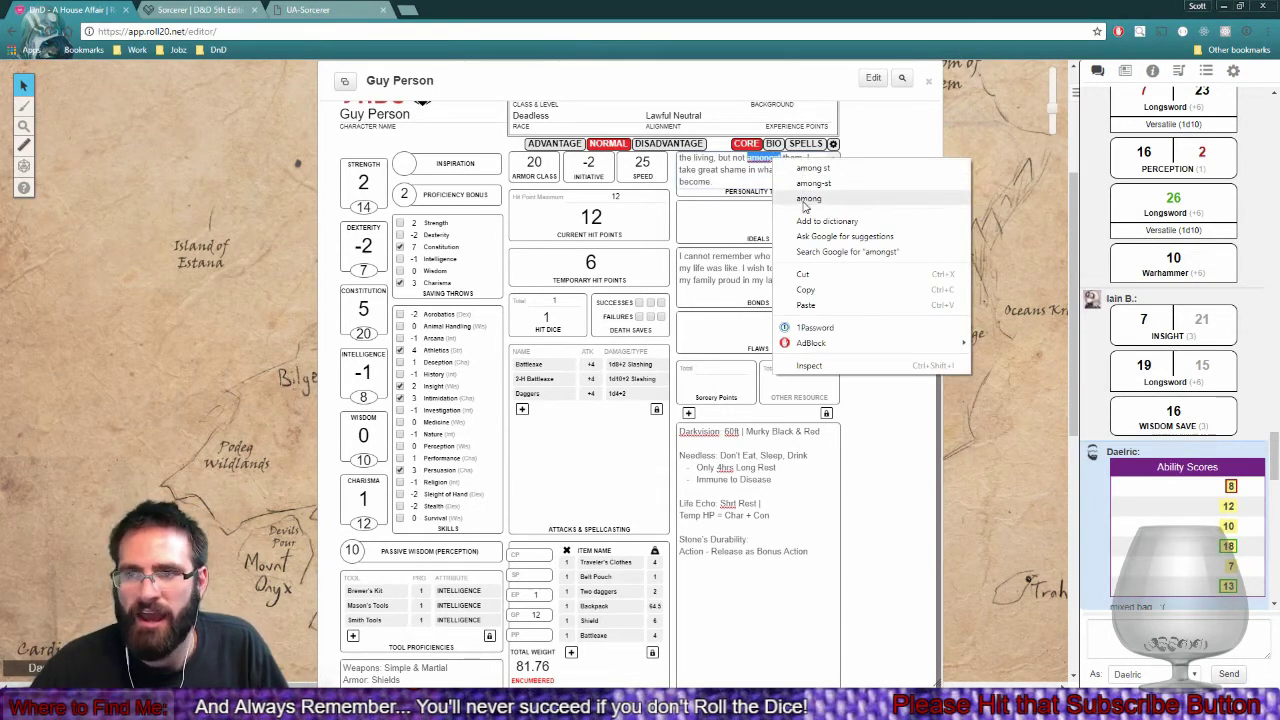
{"action": "left_click", "coordinate": [806, 199]}
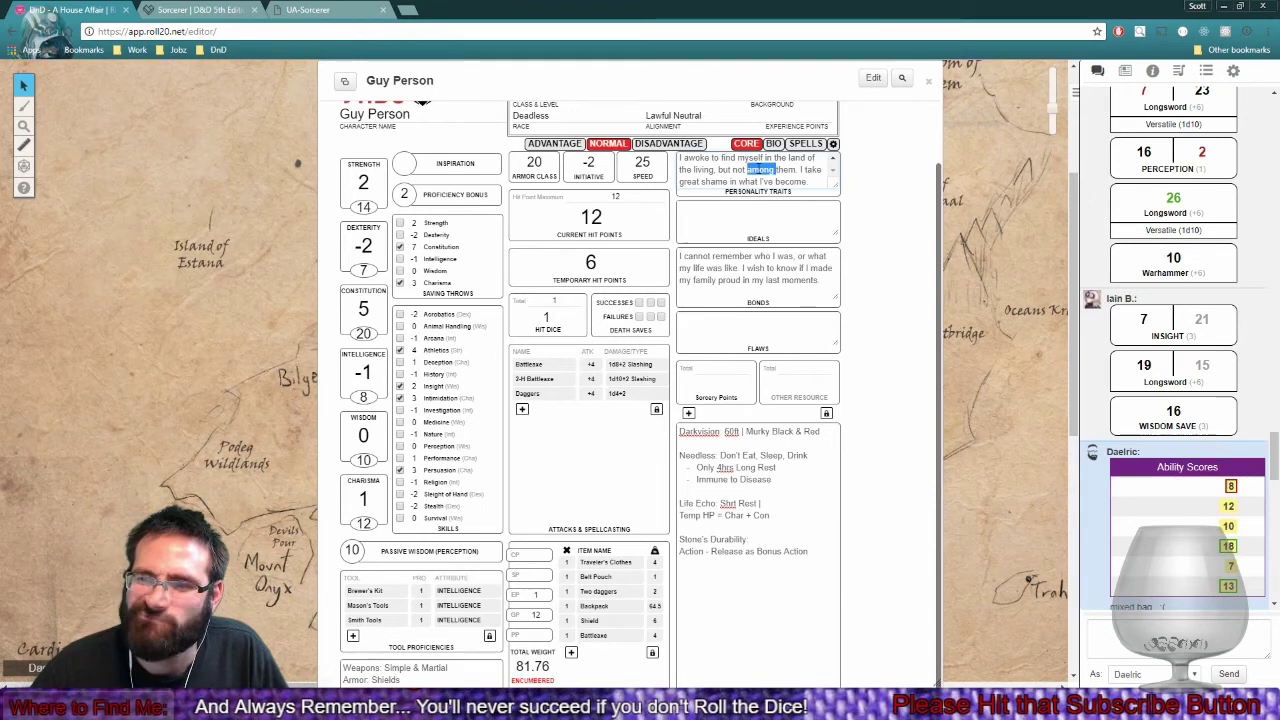
{"action": "type", "text": "one of"}
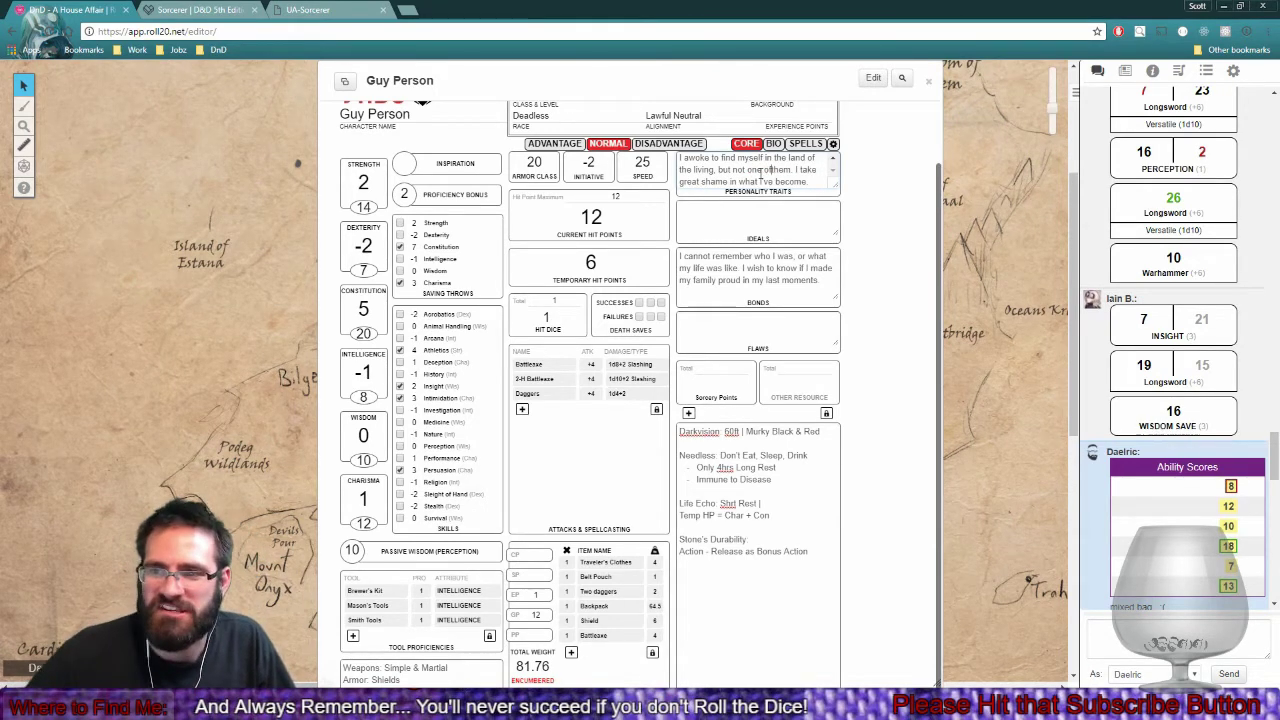
{"action": "left_click_drag", "start_coordinate": [836, 186], "coordinate": [842, 248]}
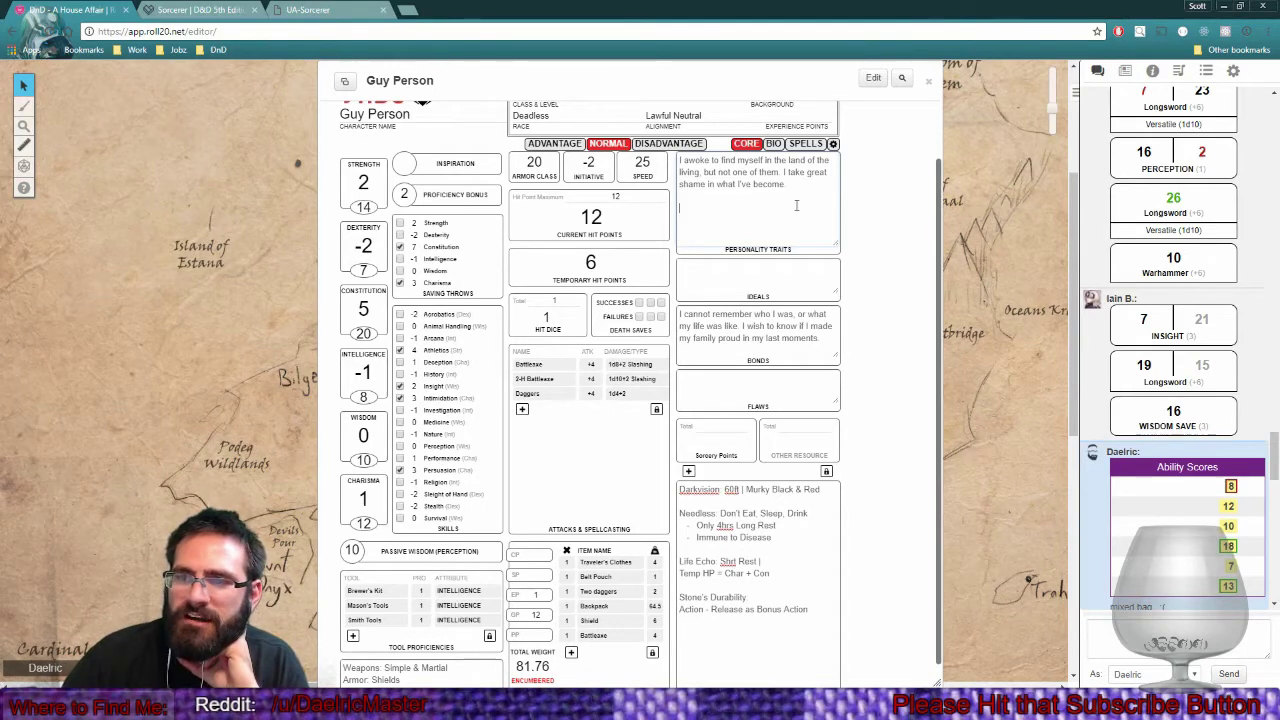
Start a second Personality Traits paragraph with the sentence "I feel a calling for battle.".
{"action": "scroll", "coordinate": [880, 219], "scroll_direction": "down", "scroll_amount": 1}
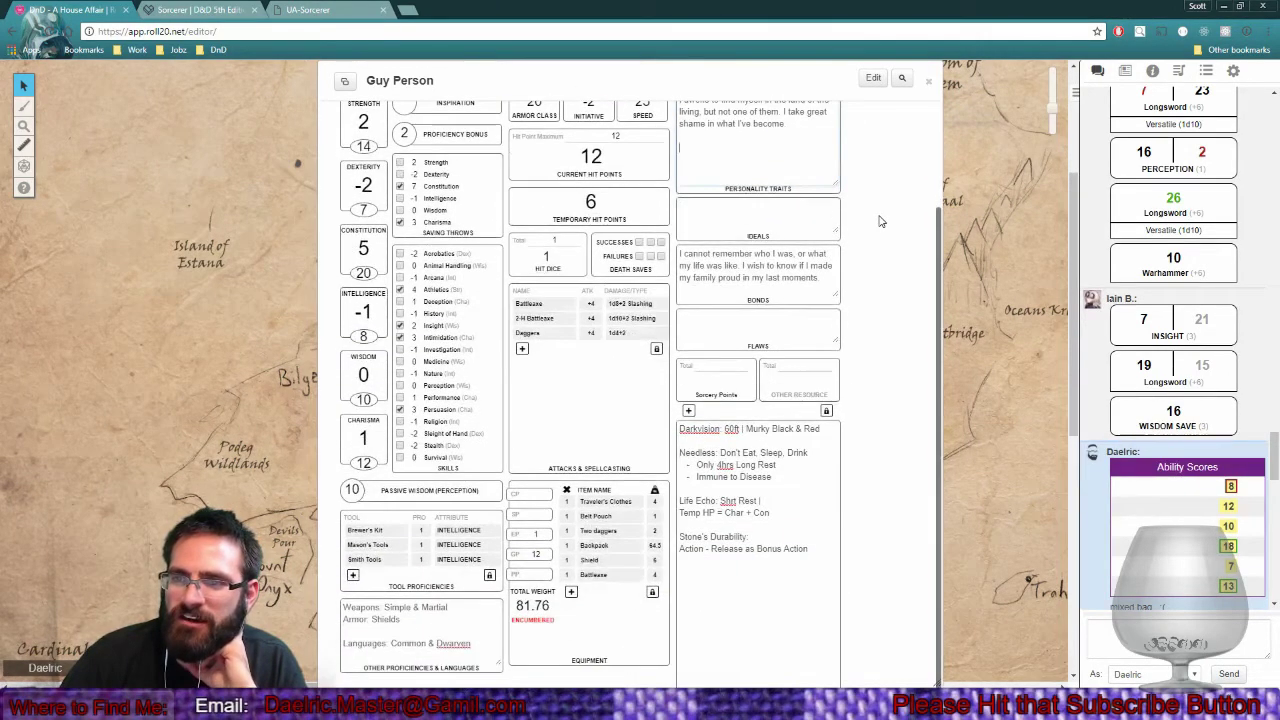
{"action": "scroll", "coordinate": [879, 219], "scroll_direction": "up", "scroll_amount": 1}
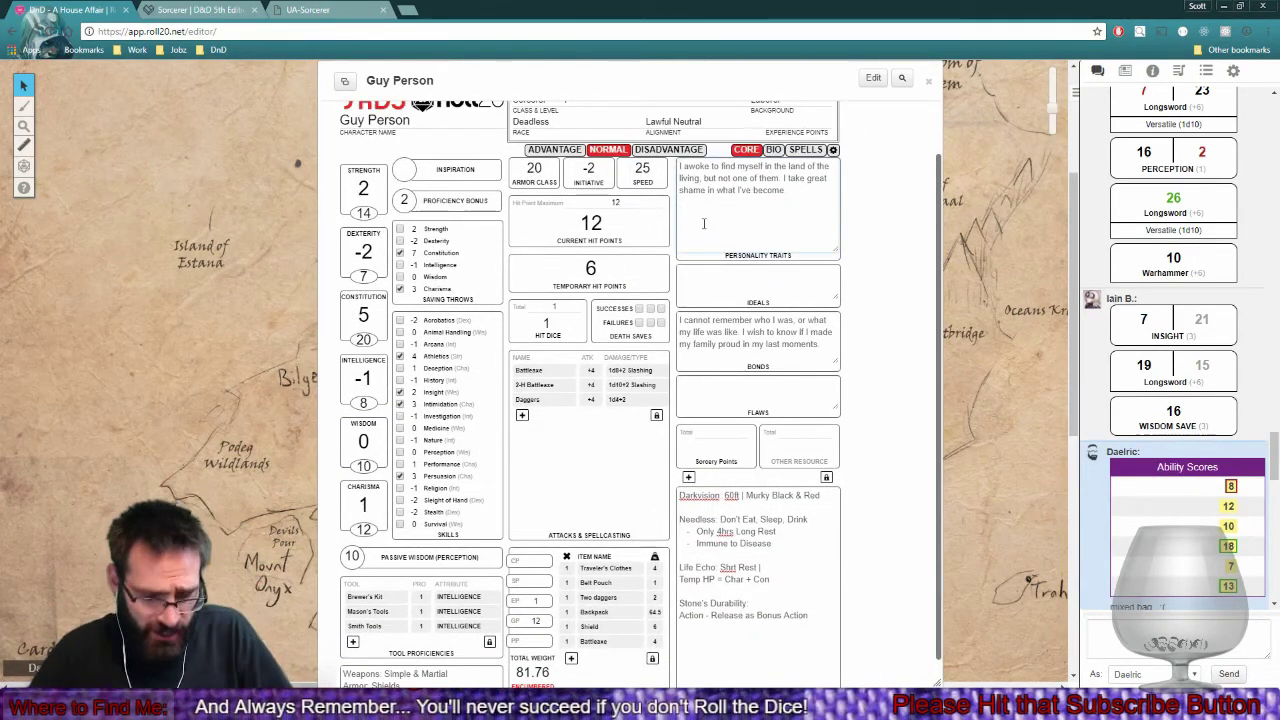
{"action": "type", "text": "I fe"}
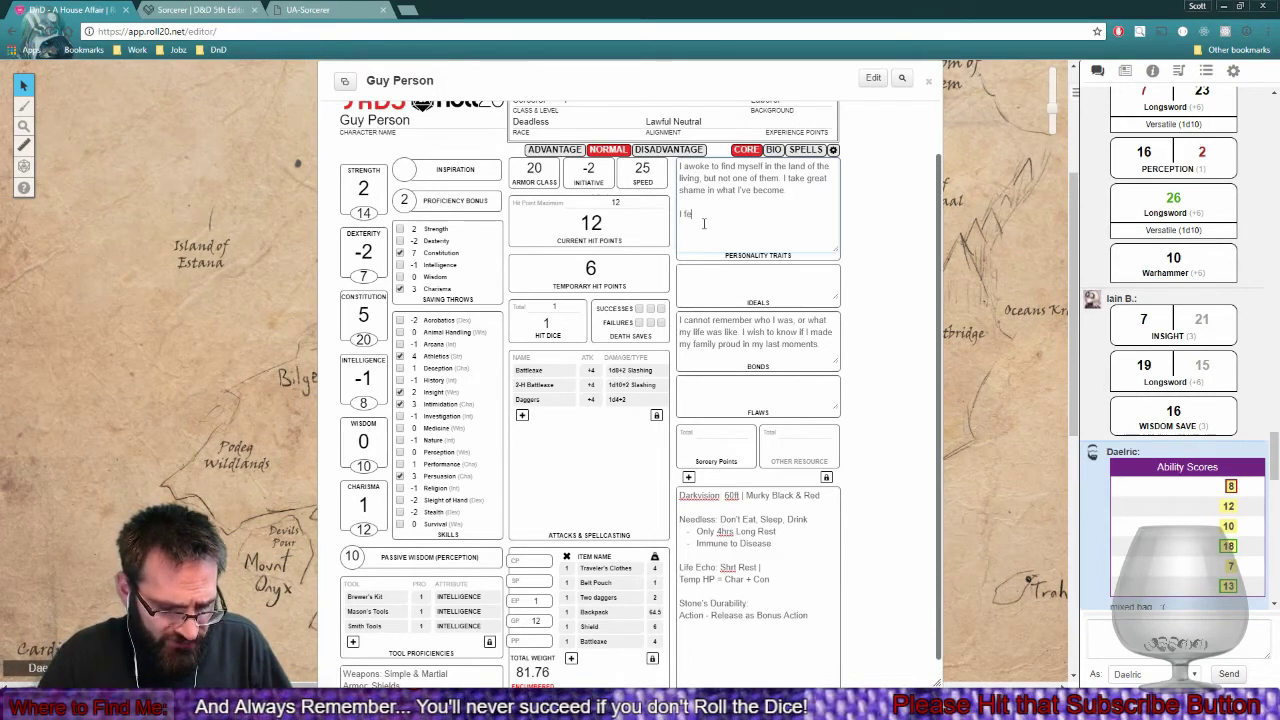
{"action": "type", "text": "el acalling for ba"}
{"action": "key", "text": "BackSpace"}
{"action": "key", "text": "BackSpace"}
{"action": "key", "text": "BackSpace"}
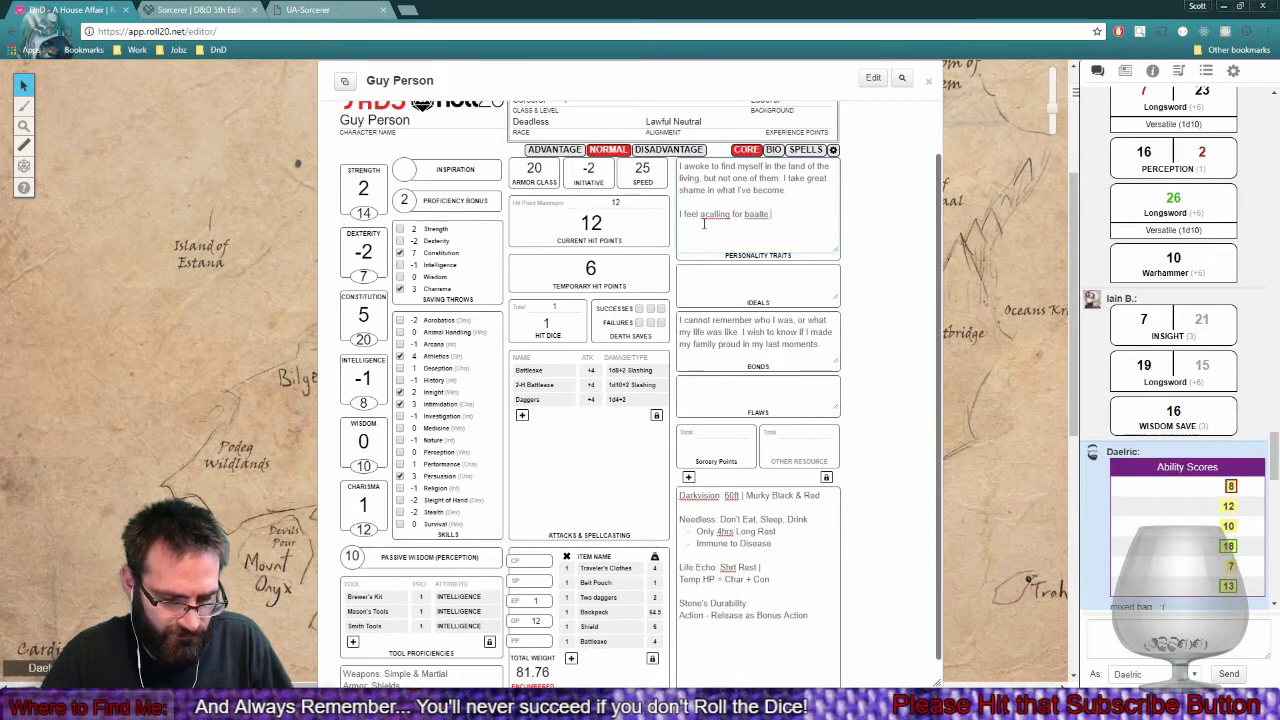
{"action": "type", "text": "a"}
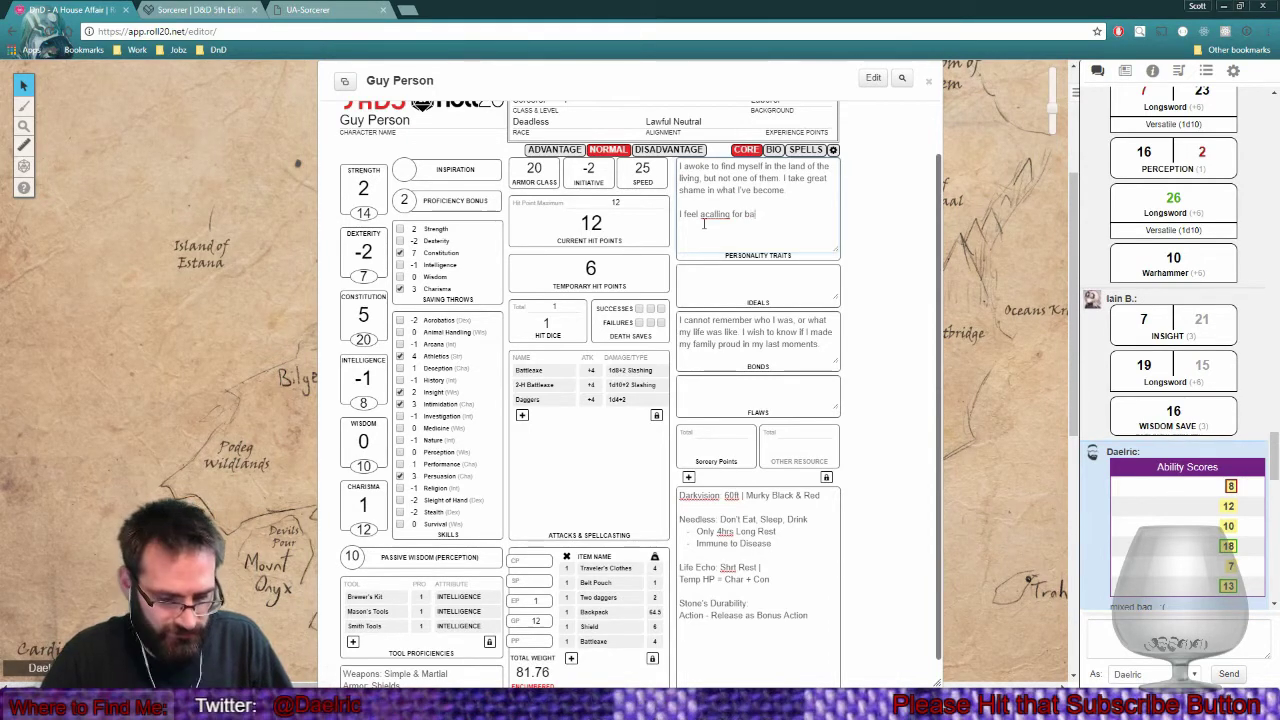
{"action": "type", "text": "ttle. One "}
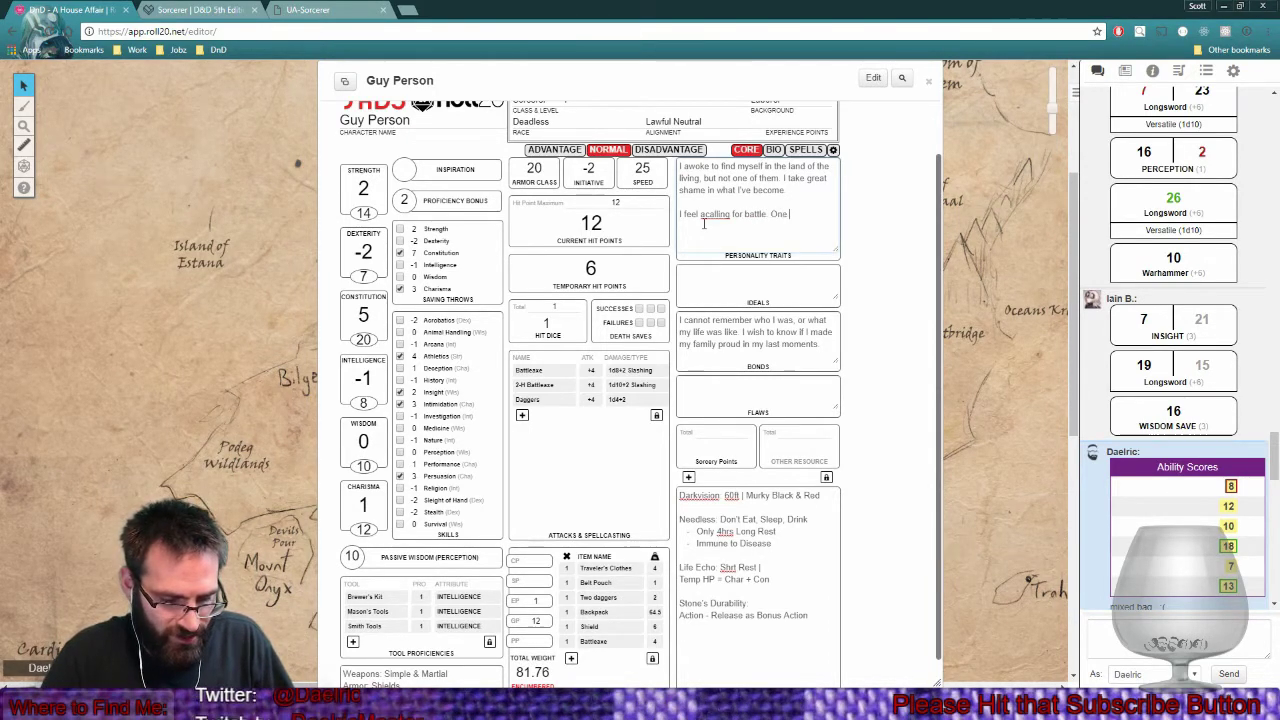
Continue the paragraph with "One deep in my bones. I cannot explain it, but I find it difficult to resist the sound of battle.".
{"action": "type", "text": "deep in my bones. I cannot ex"}
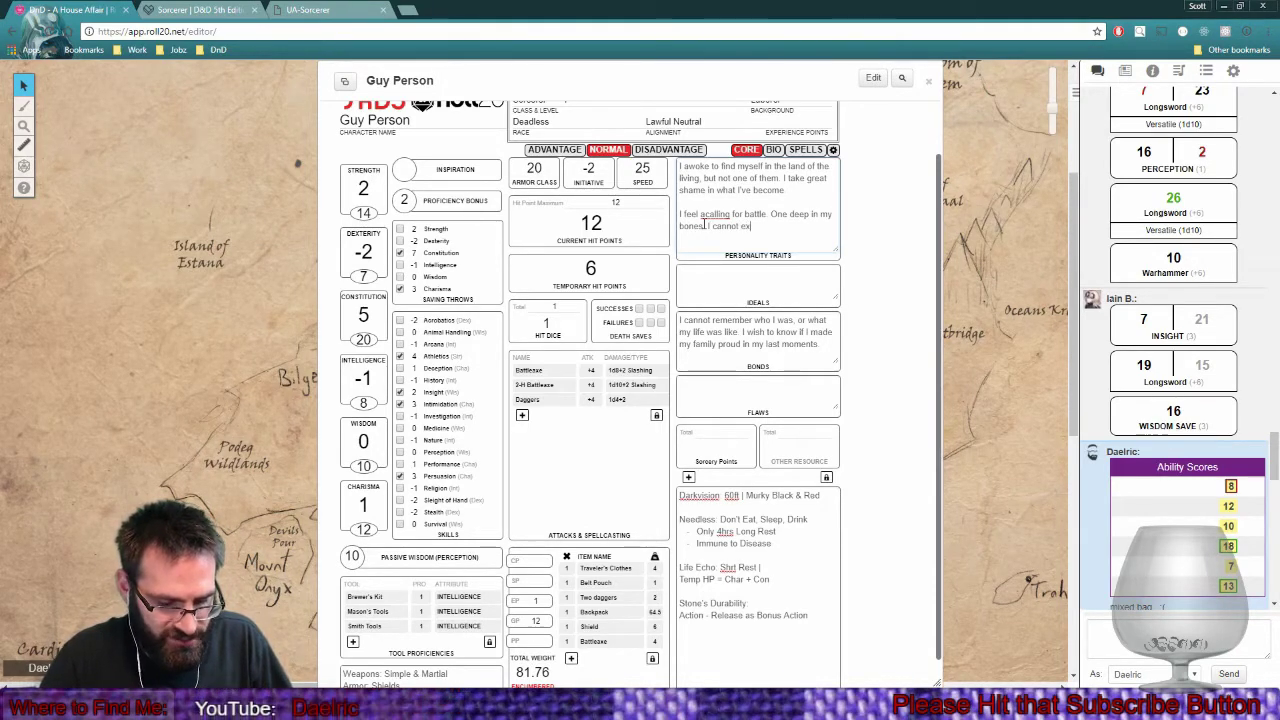
{"action": "type", "text": "plain it, but I find it difficult to "}
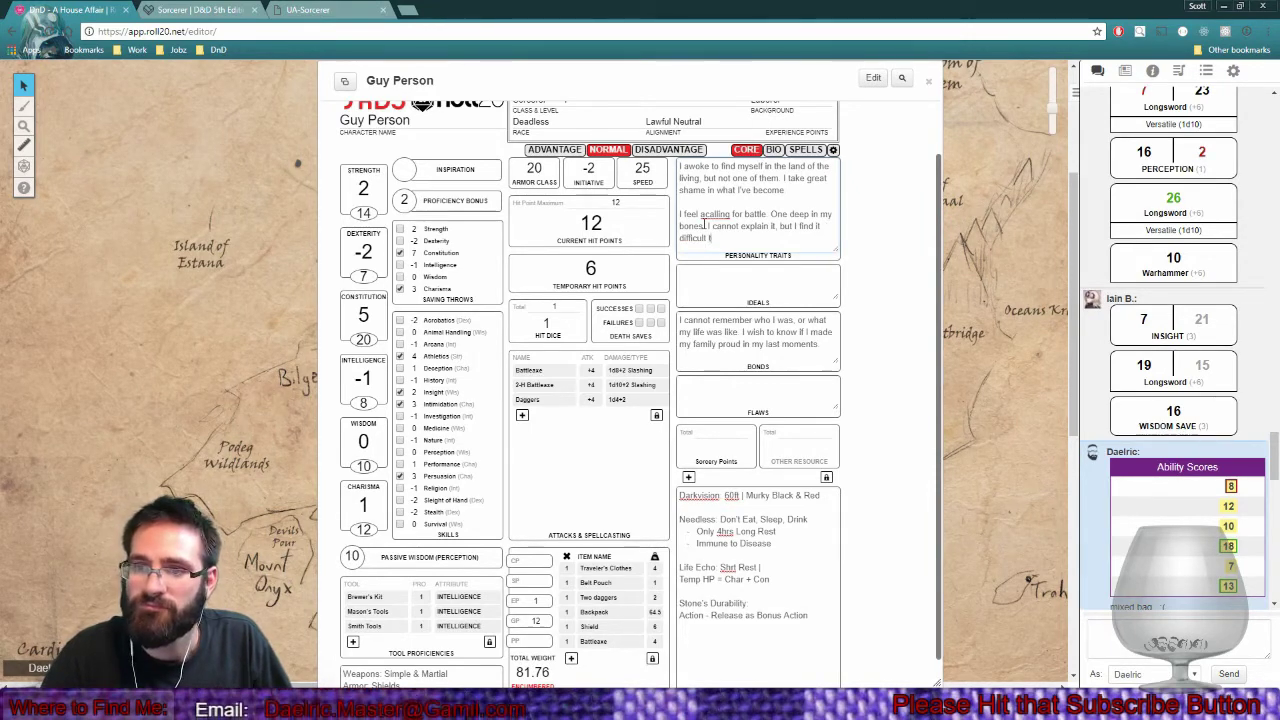
{"action": "type", "text": "resist the "}
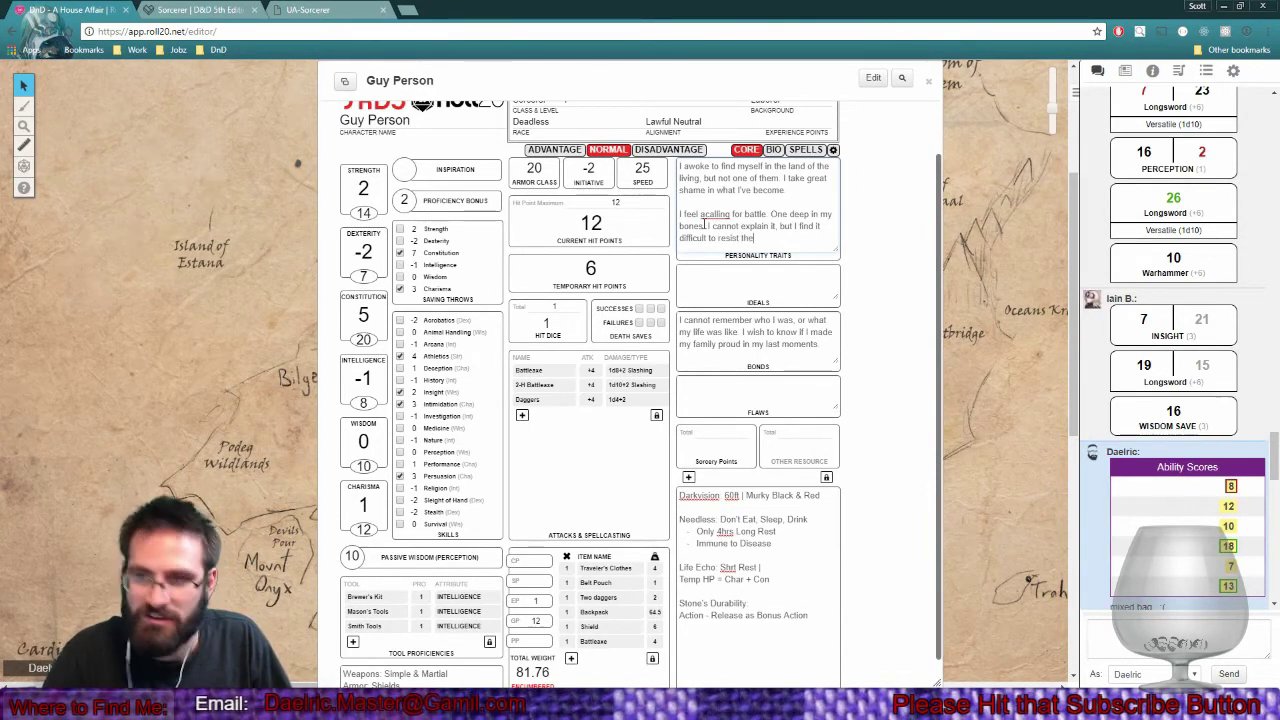
{"action": "type", "text": "sound of batt"}
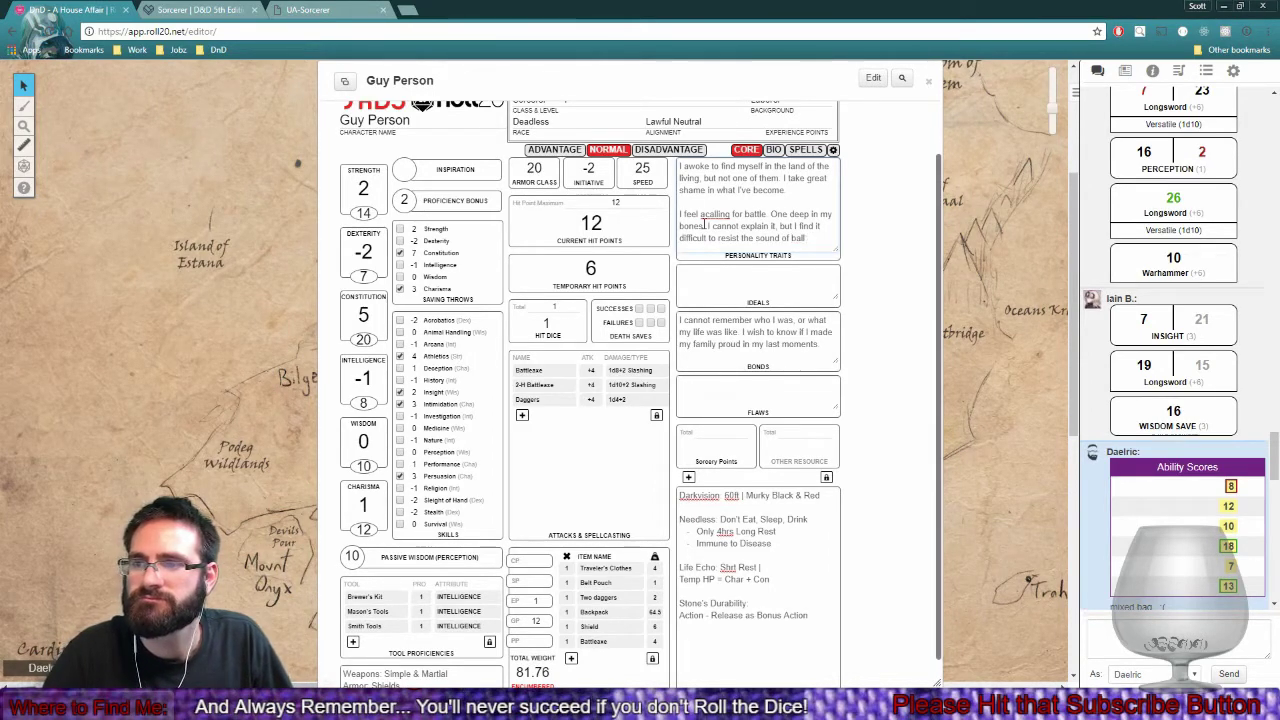
{"action": "type", "text": "le."}
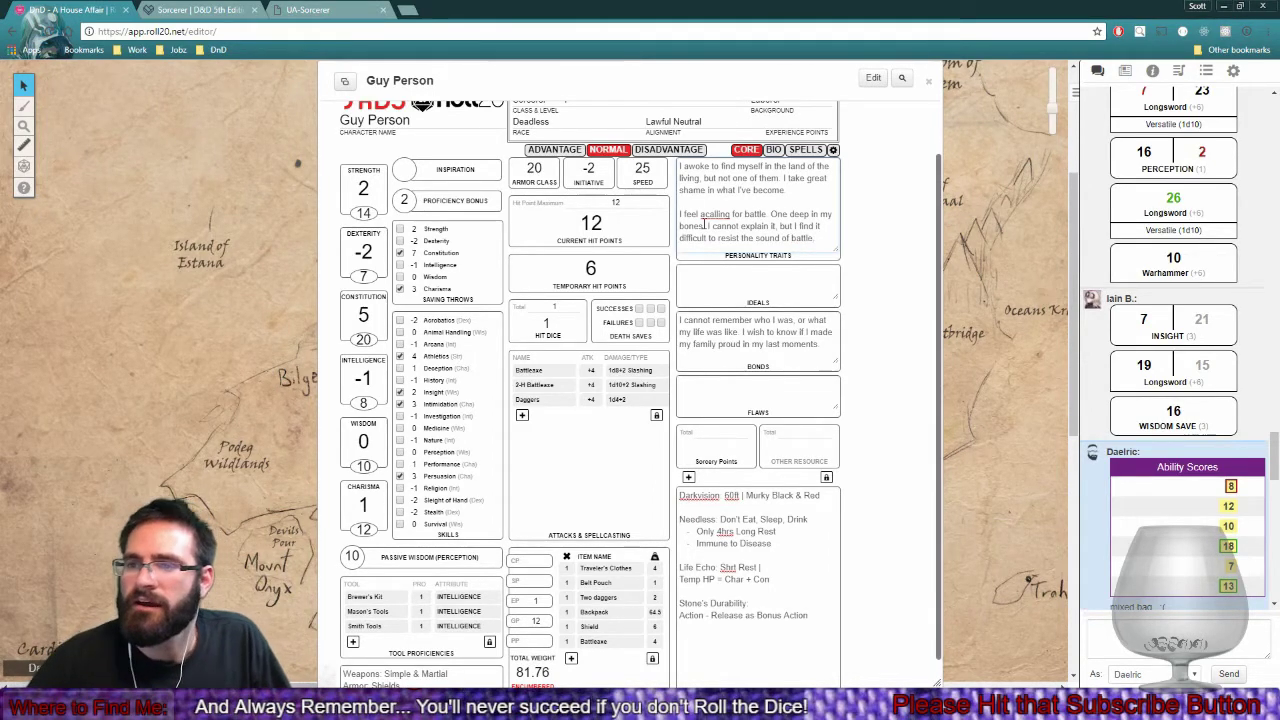
Correct "acalling" to "a calling" and reword the closing phrase of the Personality Traits as "the sounds of war.".
{"action": "left_click", "coordinate": [704, 214]}
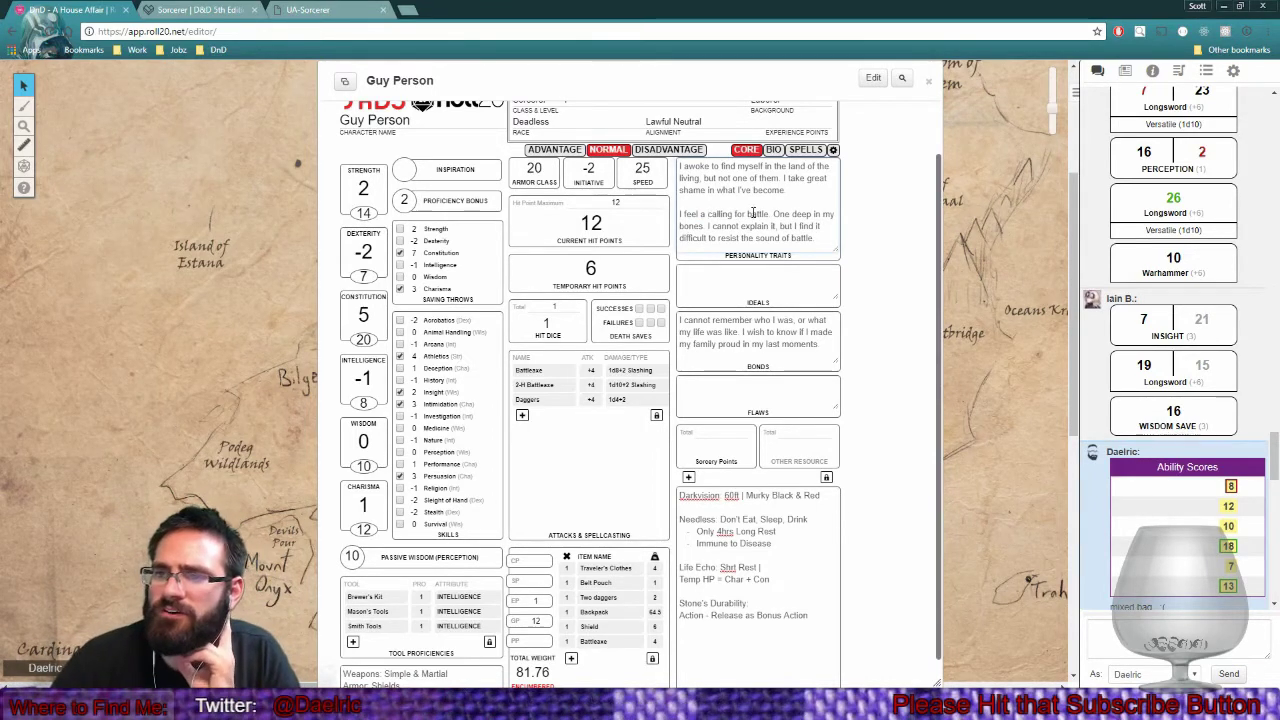
{"action": "mouse_move", "coordinate": [773, 214]}
{"action": "left_mouse_down"}
{"action": "mouse_move", "coordinate": [810, 216]}
{"action": "mouse_move", "coordinate": [762, 226]}
{"action": "left_mouse_up"}
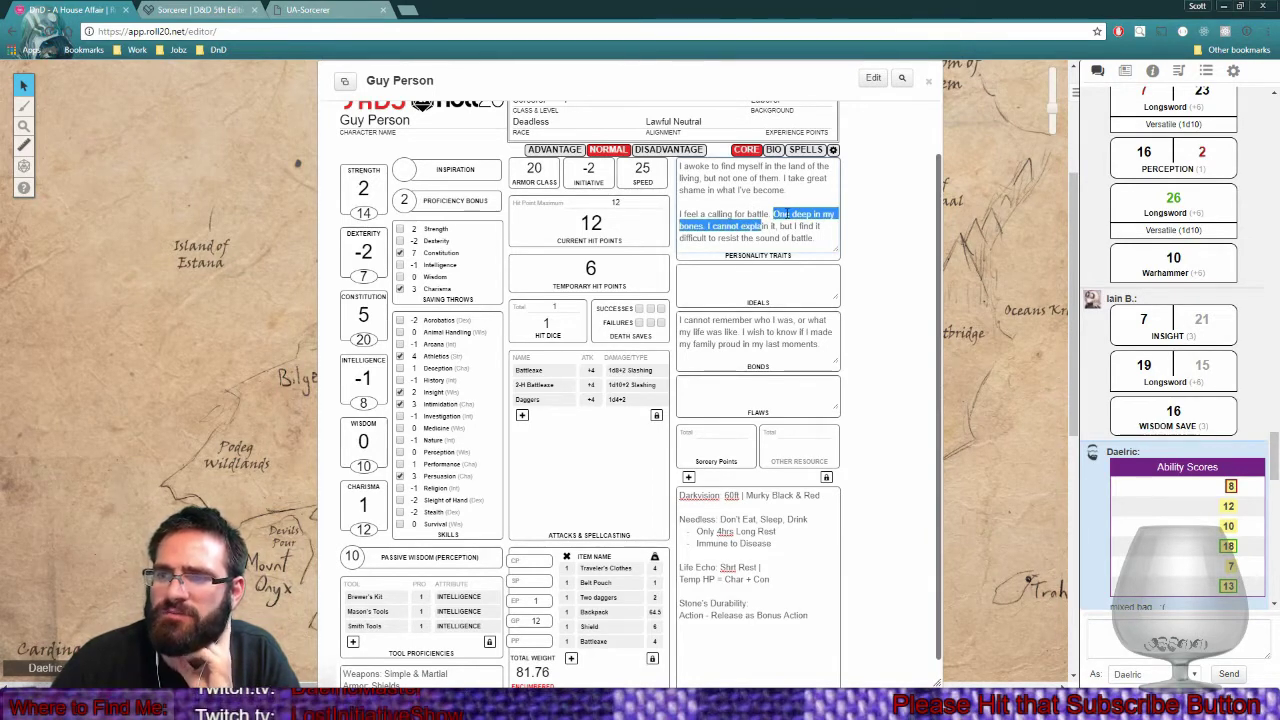
{"action": "left_click", "coordinate": [803, 238]}
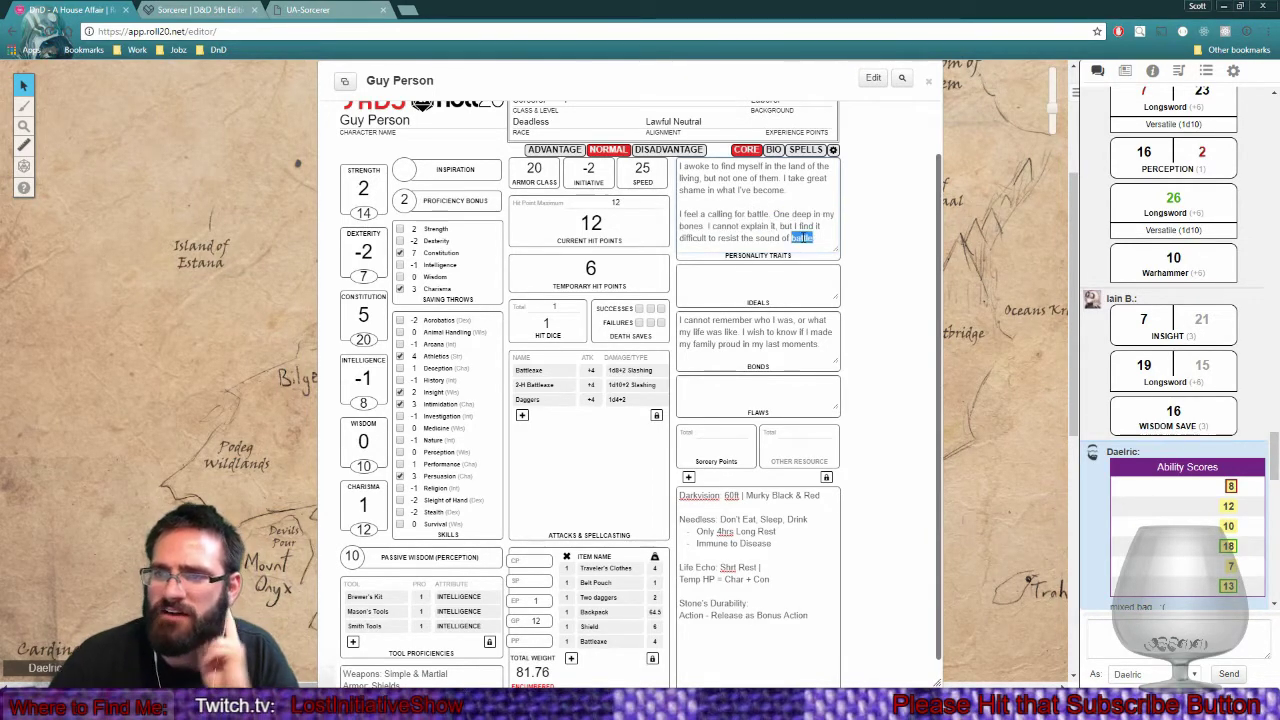
{"action": "key", "text": "BackSpace"}
{"action": "key", "text": "BackSpace"}
{"action": "key", "text": "BackSpace"}
{"action": "key", "text": "BackSpace"}
{"action": "key", "text": "BackSpace"}
{"action": "key", "text": "BackSpace"}
{"action": "key", "text": "BackSpace"}
{"action": "type", "text": "combat."}
{"action": "double_click", "coordinate": [803, 238]}
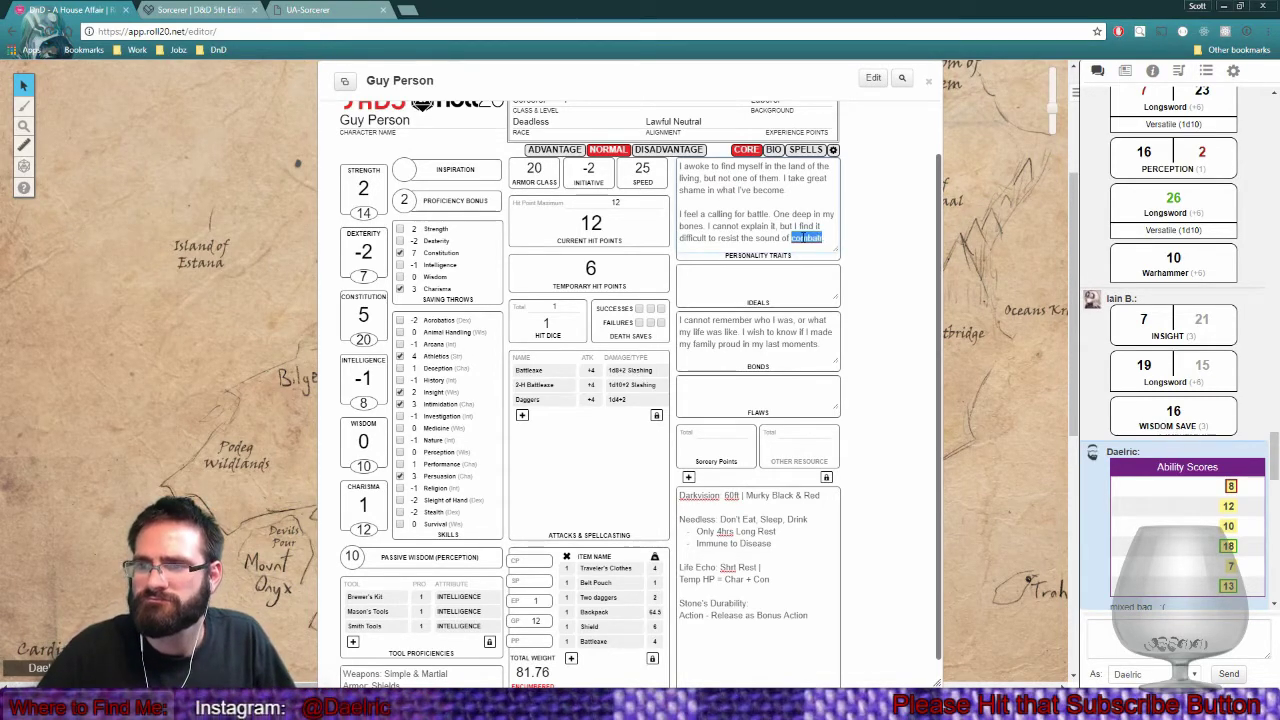
{"action": "type", "text": "war."}
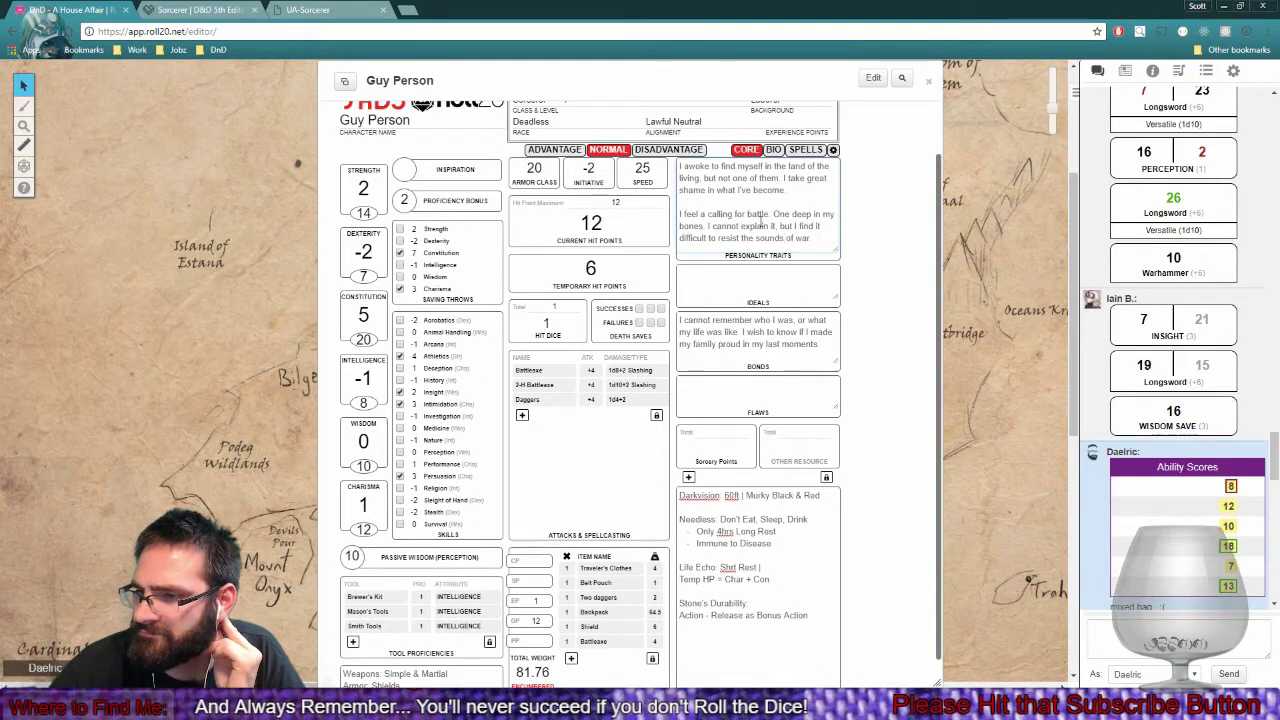
Enlarge the empty Flaws and Ideals text boxes.
{"action": "left_click", "coordinate": [742, 271]}
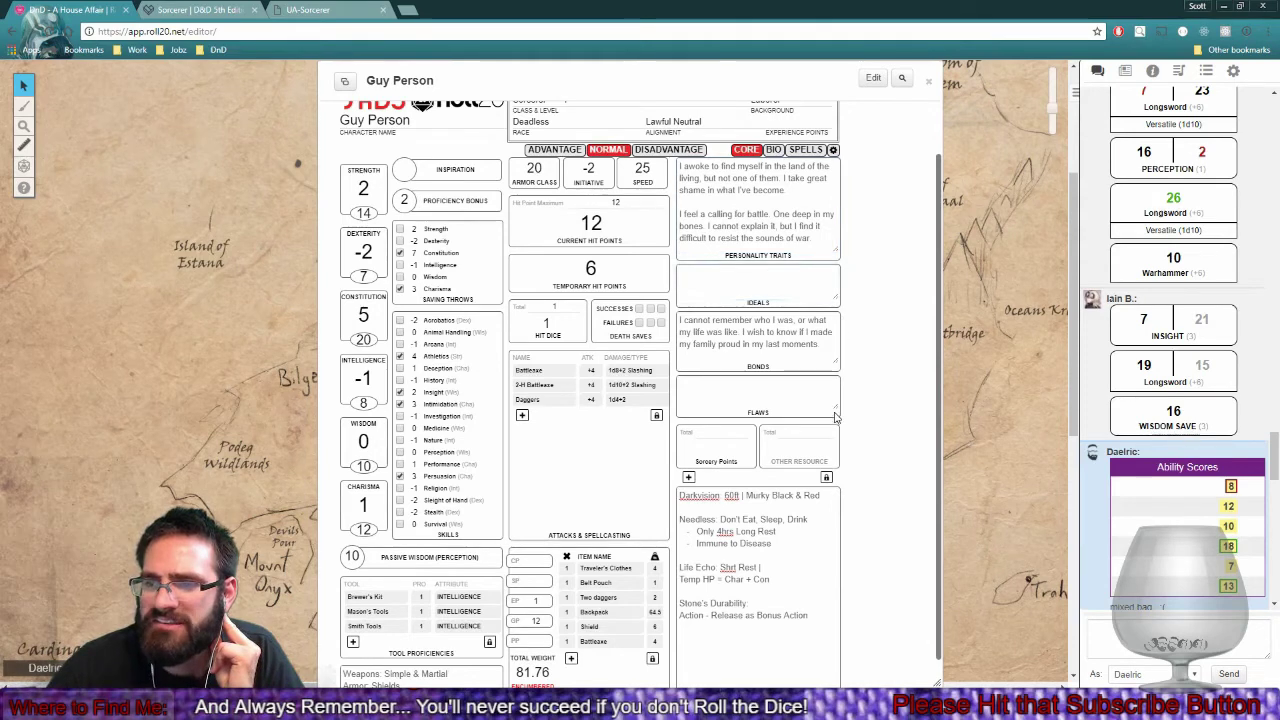
{"action": "left_click_drag", "start_coordinate": [837, 412], "coordinate": [838, 423]}
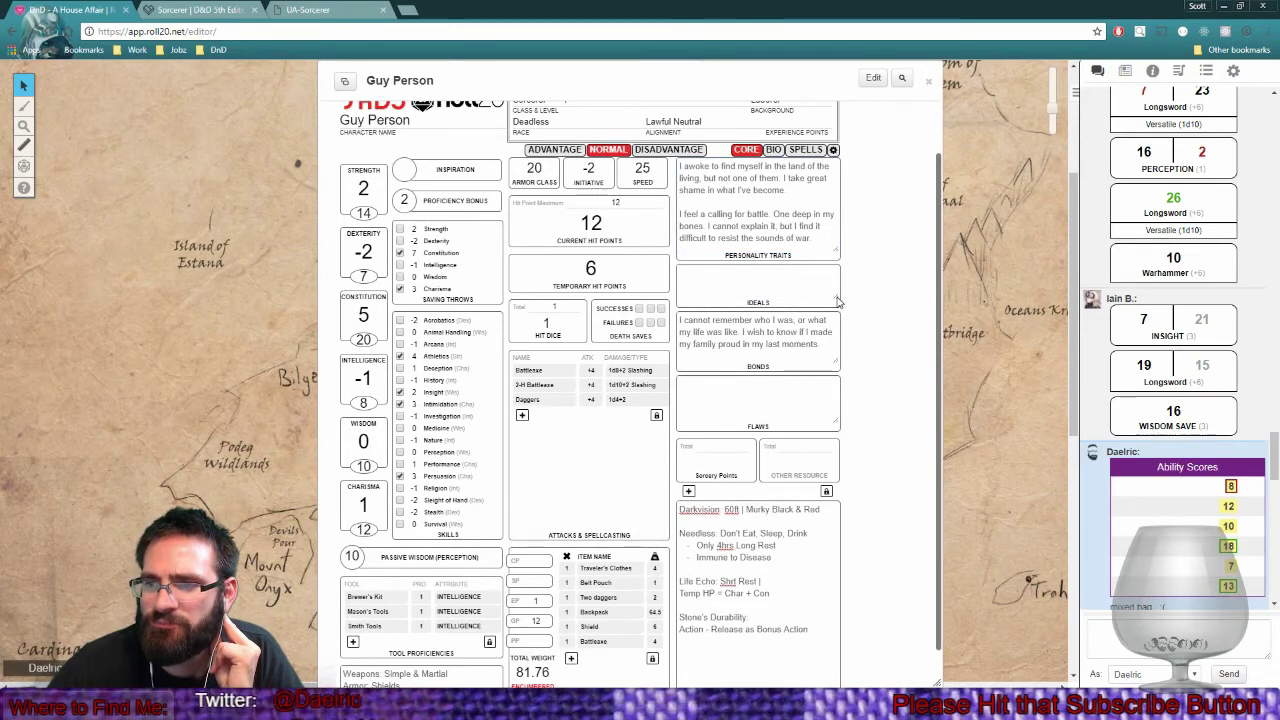
{"action": "left_click_drag", "start_coordinate": [837, 306], "coordinate": [841, 334]}
Fill in the Flaws with "I'm undead. But enjoy the company of the living.".
{"action": "left_click", "coordinate": [759, 430]}
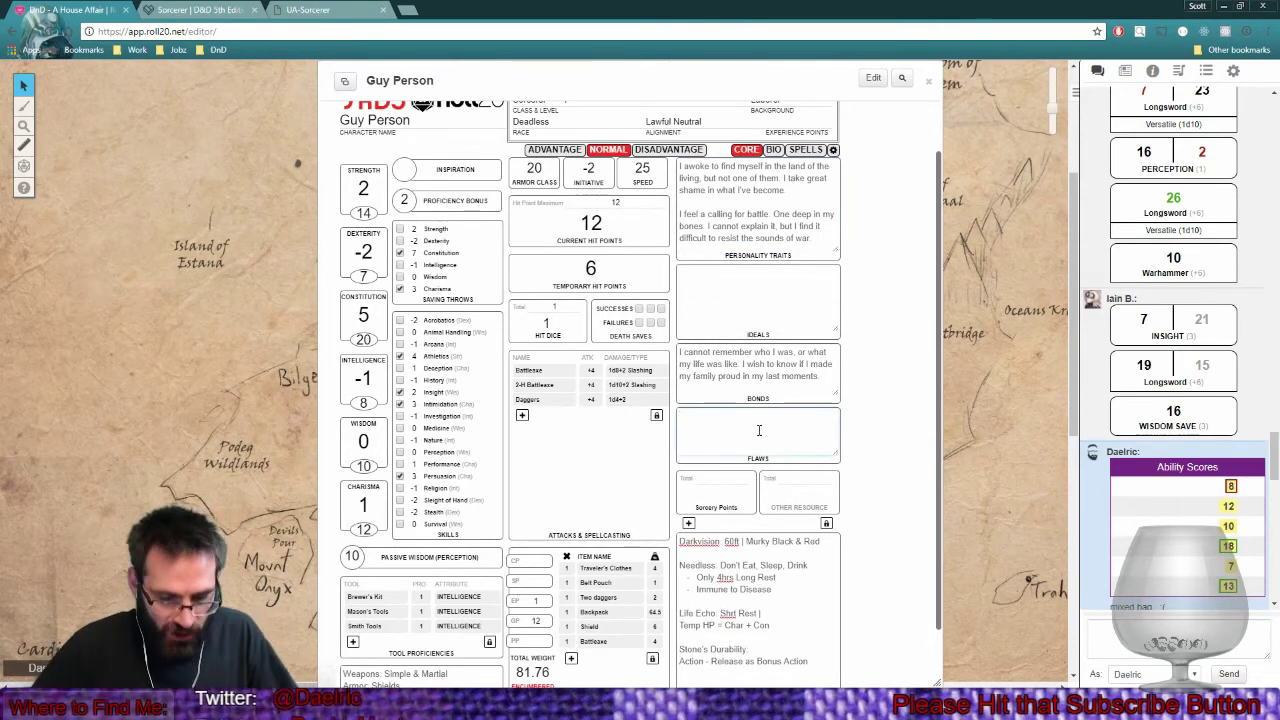
{"action": "type", "text": "I'm undead"}
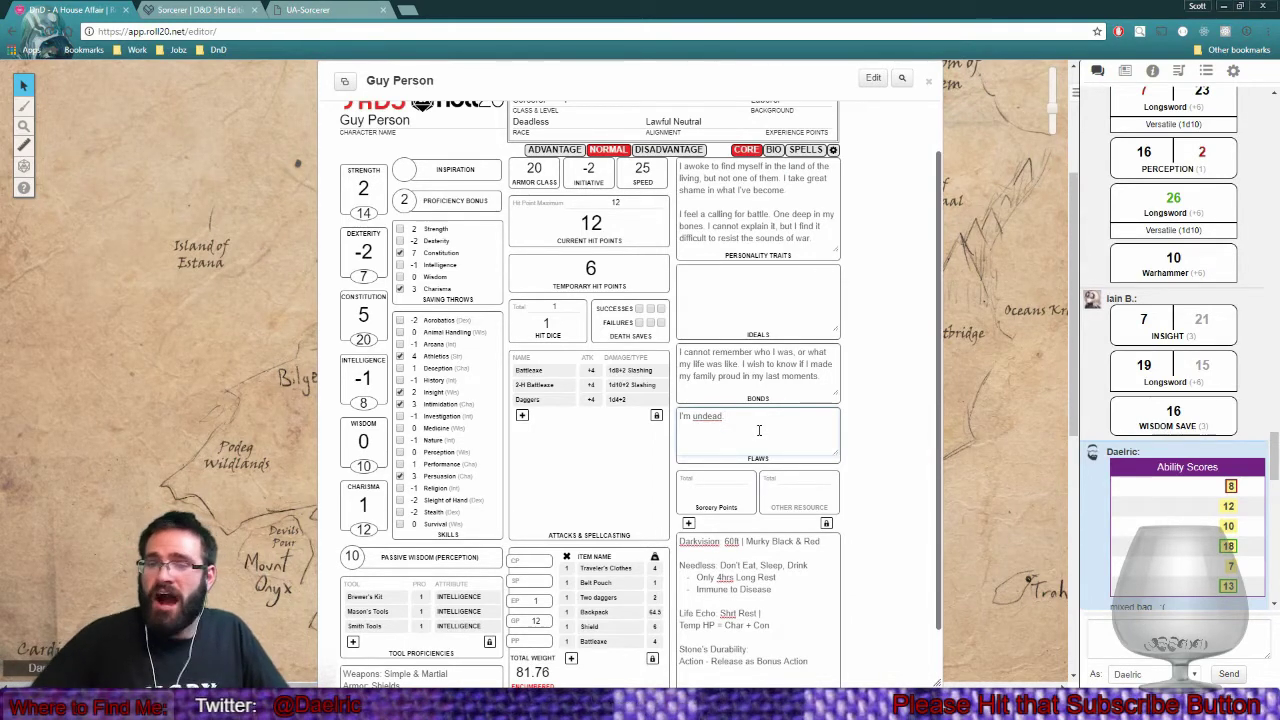
{"action": "type", "text": "But I"}
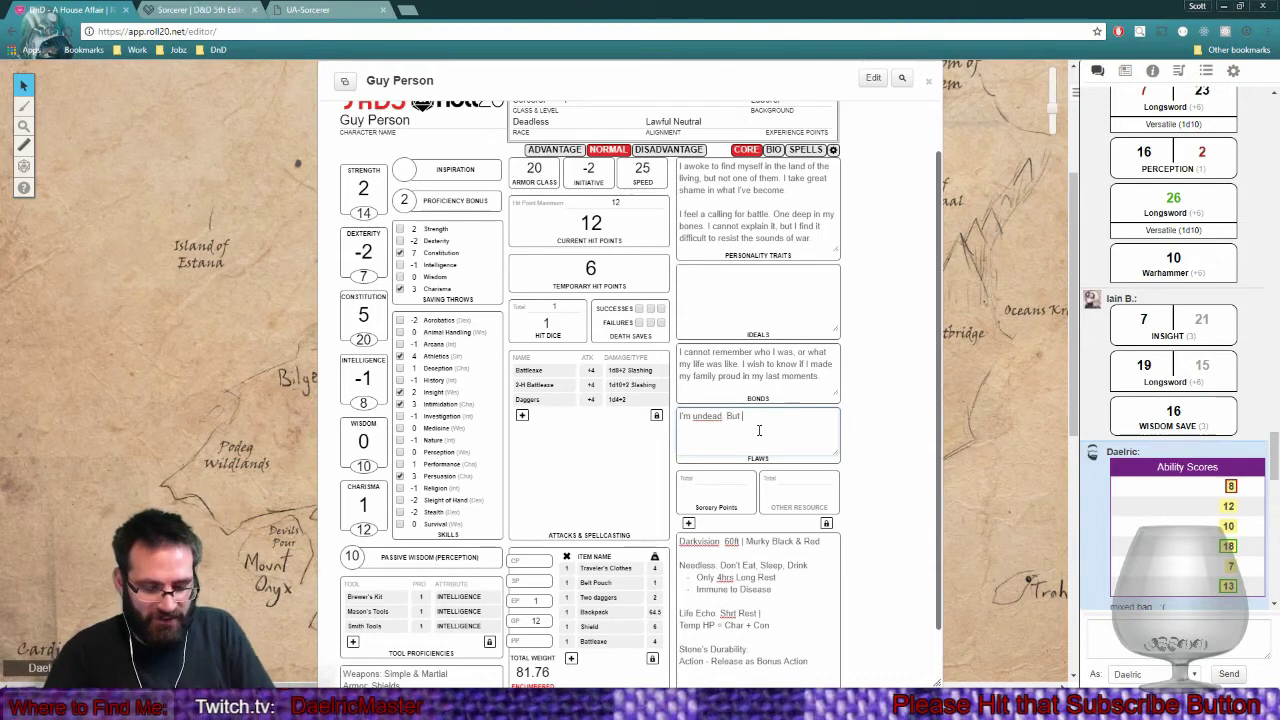
{"action": "key", "text": "BackSpace"}
{"action": "key", "text": "BackSpace"}
{"action": "key", "text": "BackSpace"}
{"action": "key", "text": "BackSpace"}
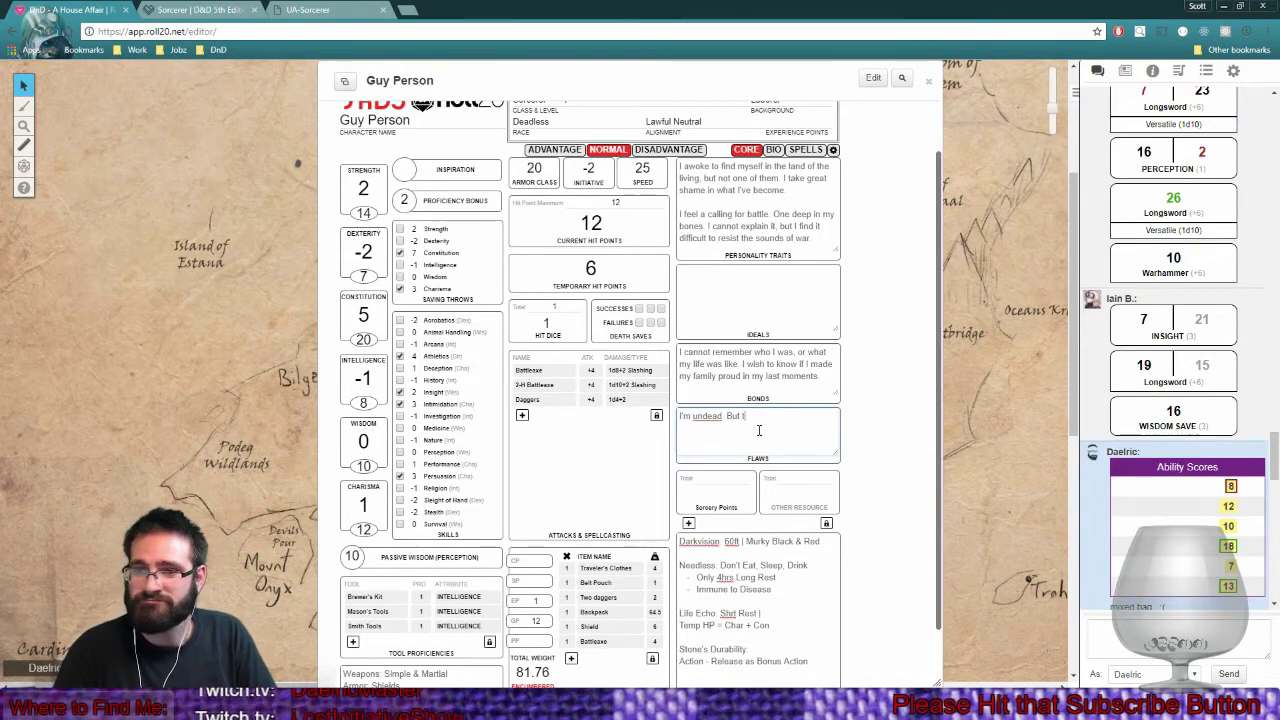
{"action": "type", "text": "enjoy the company of t"}
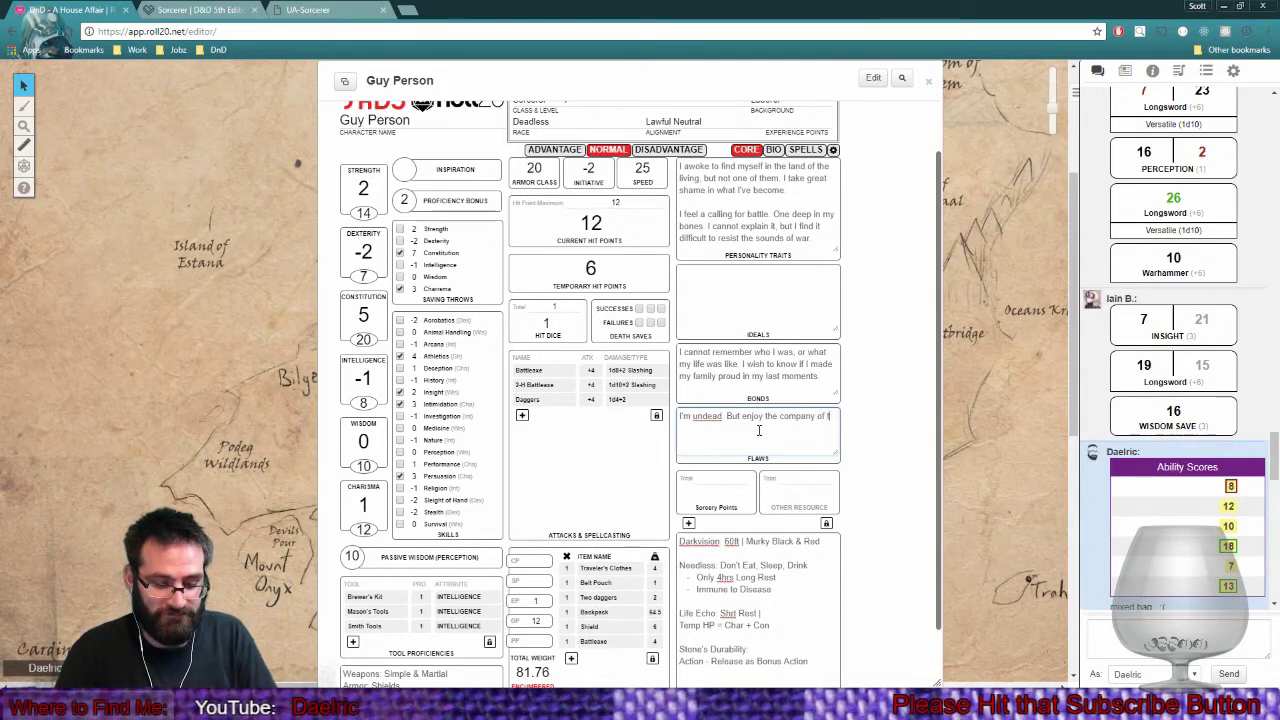
{"action": "type", "text": "he living."}
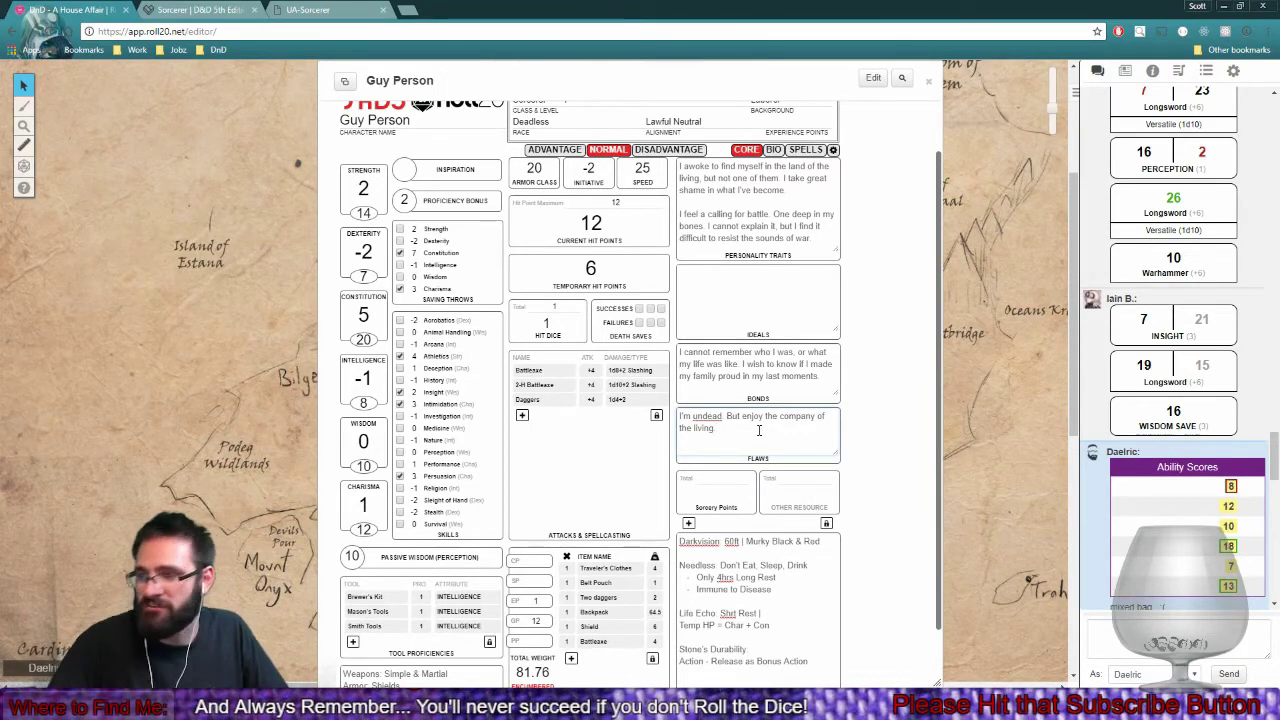
{"action": "type", "text": "."}
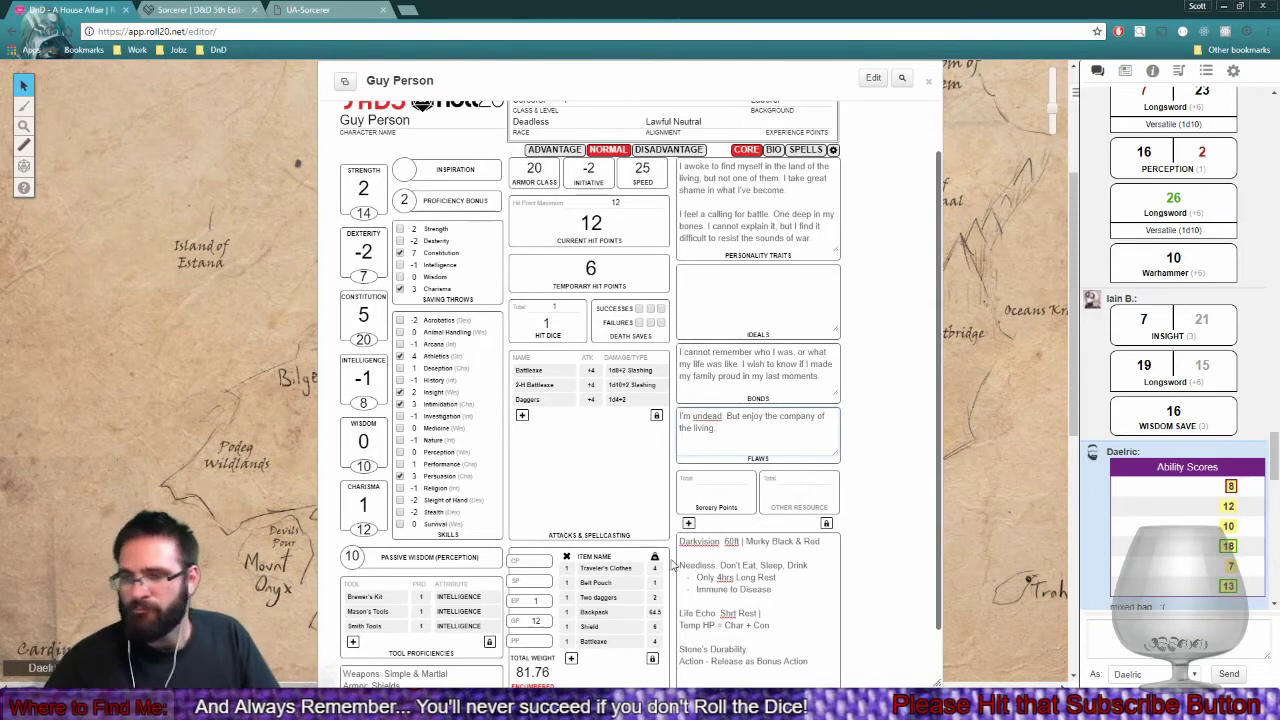
Switch to the Oli Homebrew PDF in Acrobat Reader and examine the Undead race entry, marking the Deadless Soldier heading.
{"action": "mouse_move", "coordinate": [558, 680]}
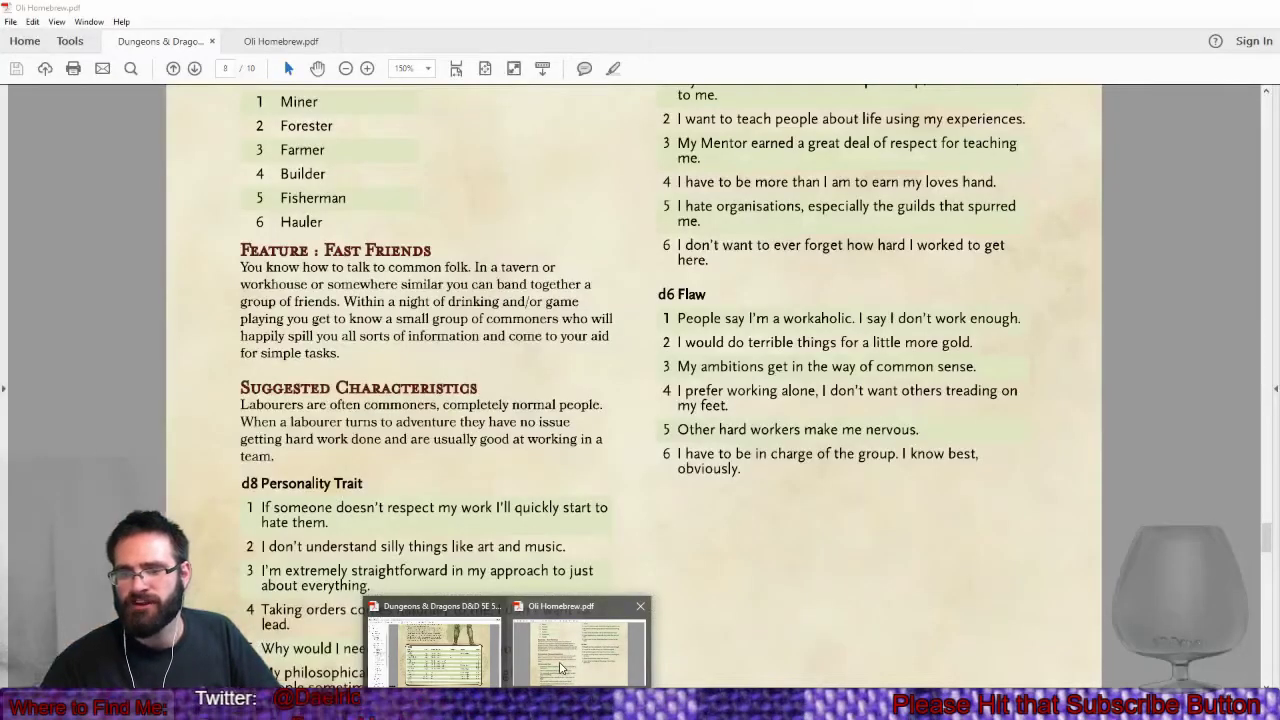
{"action": "left_click", "coordinate": [558, 680]}
{"action": "scroll", "coordinate": [518, 427], "scroll_direction": "up", "scroll_amount": 9}
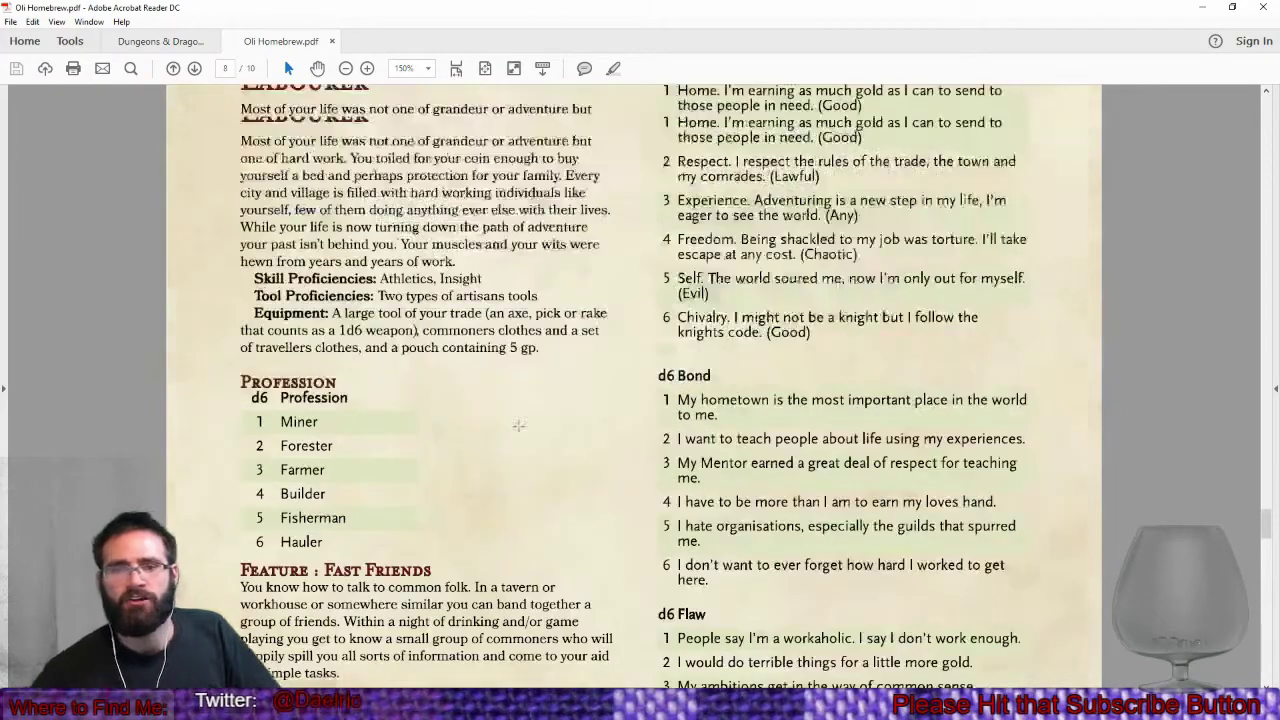
{"action": "scroll", "coordinate": [457, 505], "scroll_direction": "up", "scroll_amount": 4}
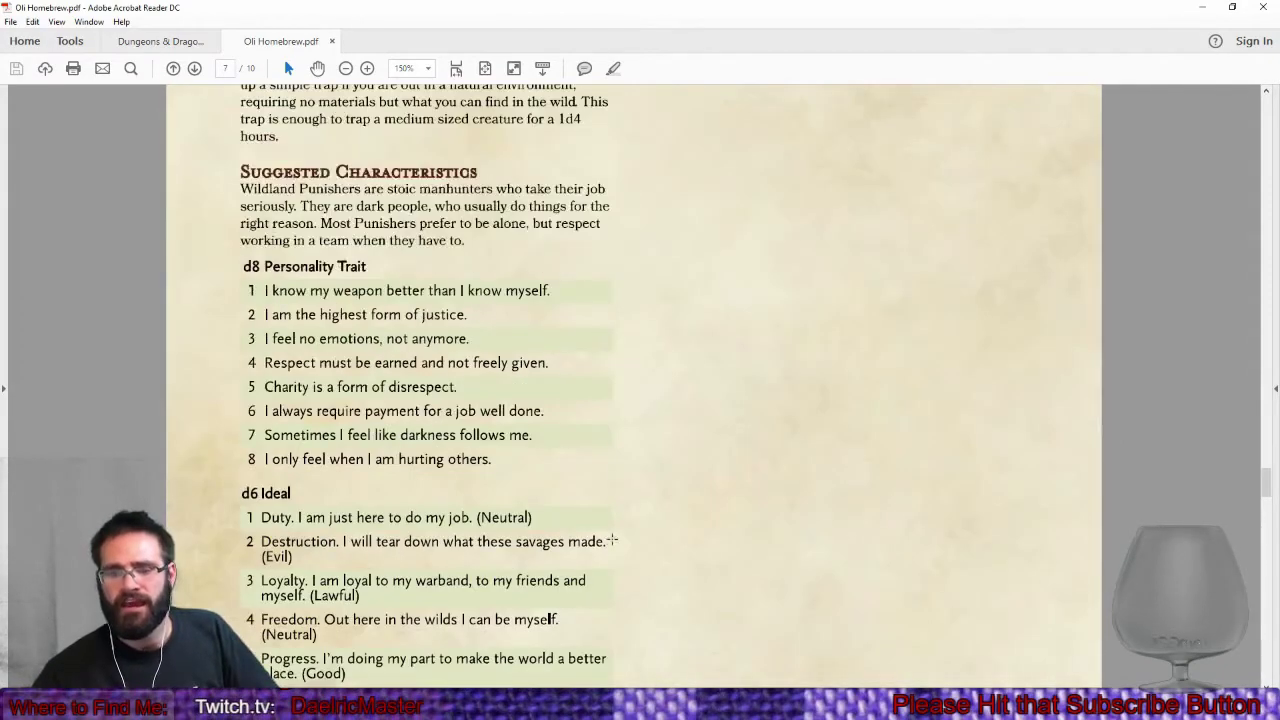
{"action": "scroll", "coordinate": [612, 541], "scroll_direction": "down", "scroll_amount": 2, "text": "ctrl"}
{"action": "scroll", "coordinate": [611, 545], "scroll_direction": "up", "scroll_amount": 10}
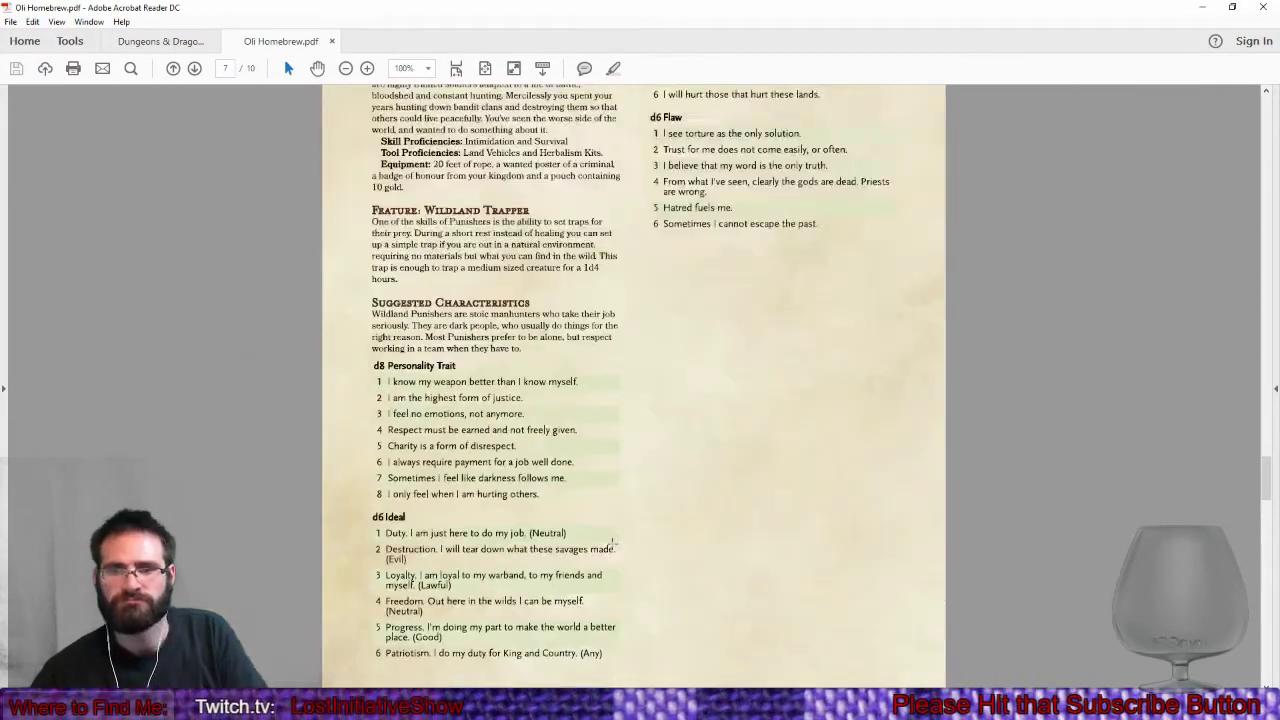
{"action": "scroll", "coordinate": [609, 544], "scroll_direction": "up", "scroll_amount": 15}
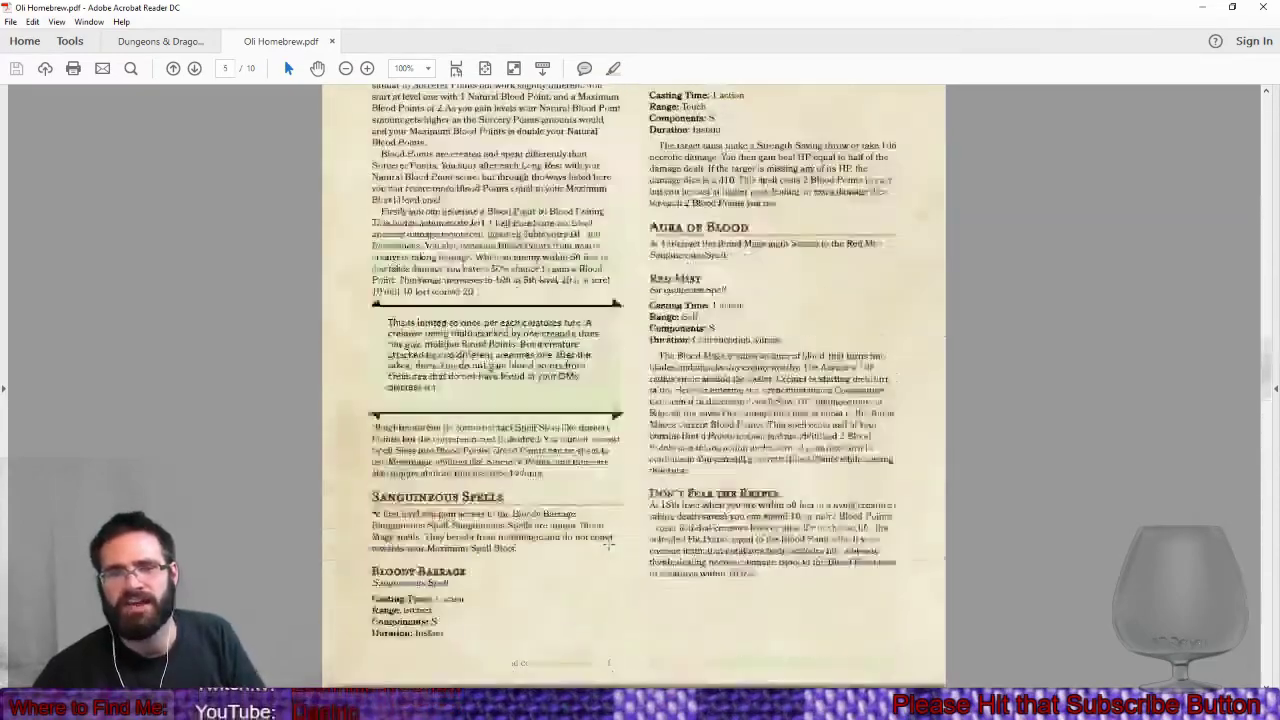
{"action": "scroll", "coordinate": [609, 544], "scroll_direction": "up", "scroll_amount": 8}
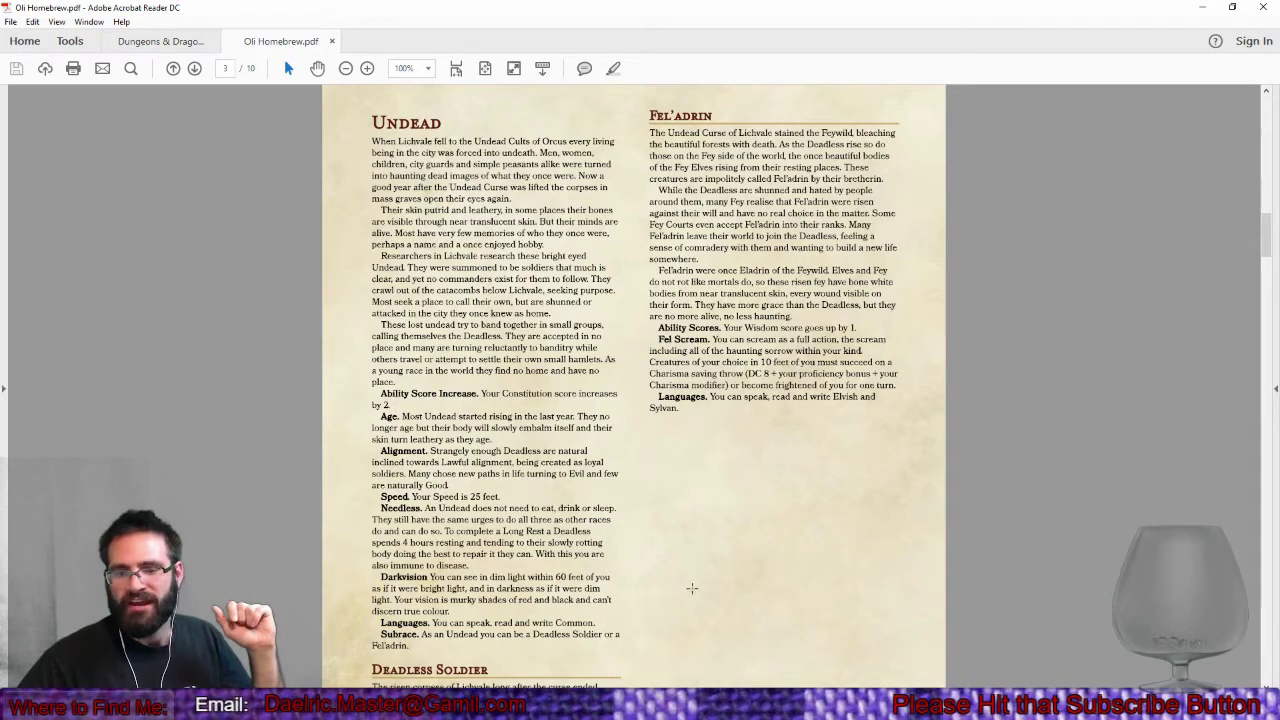
{"action": "scroll", "coordinate": [199, 328], "scroll_direction": "down", "scroll_amount": 3}
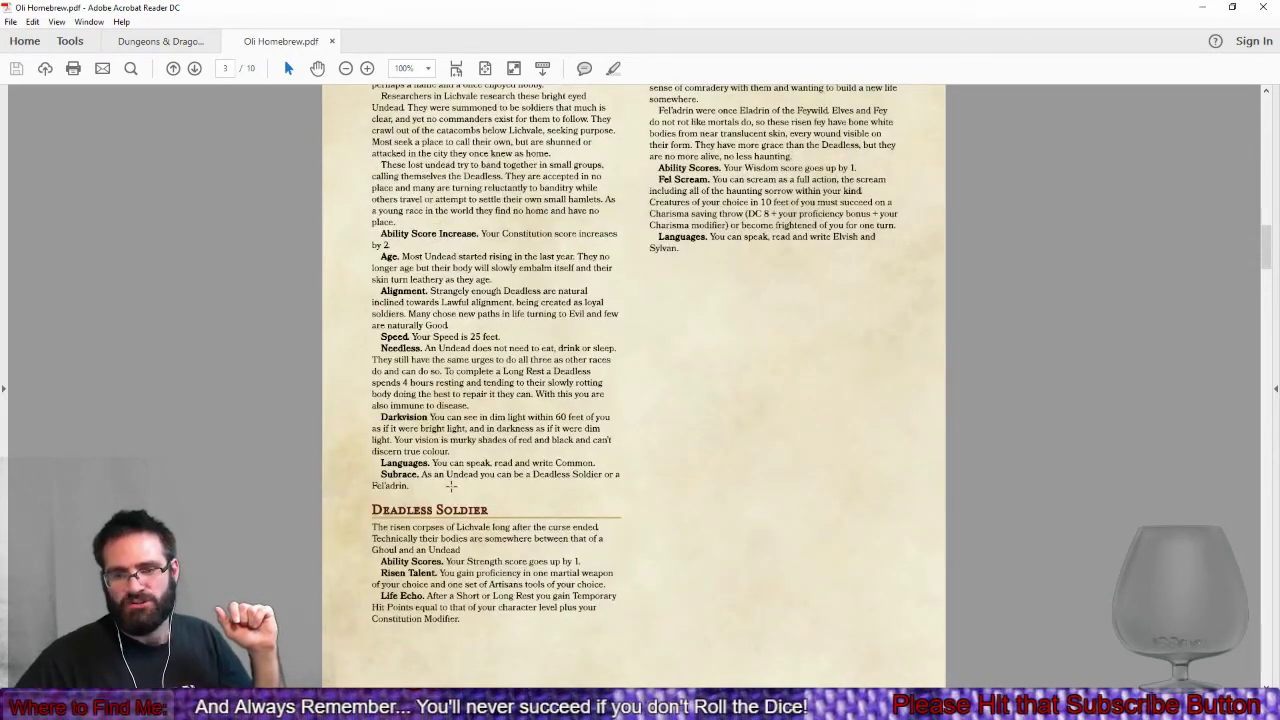
{"action": "left_click_drag", "start_coordinate": [509, 497], "coordinate": [364, 517]}
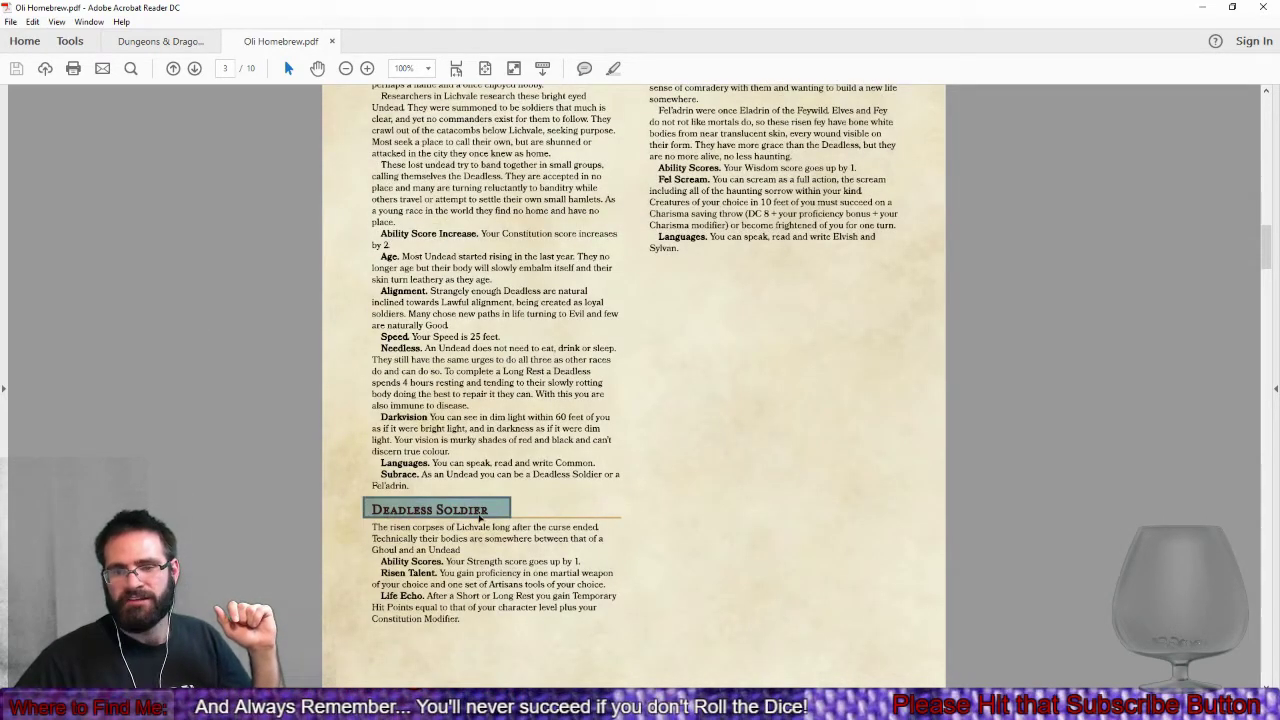
Return to the Roll20 character sheet in the browser and enter "More than your body has room for" as the Experience Points.
{"action": "mouse_move", "coordinate": [350, 705]}
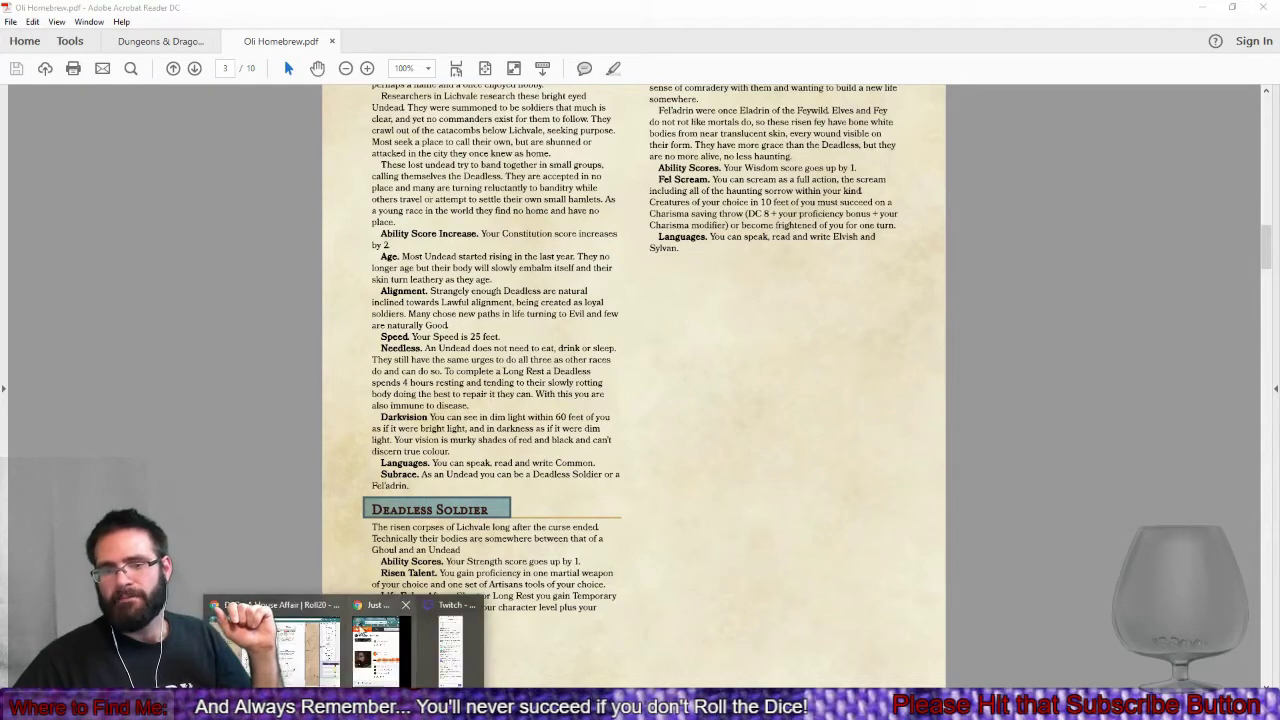
{"action": "left_click", "coordinate": [367, 625]}
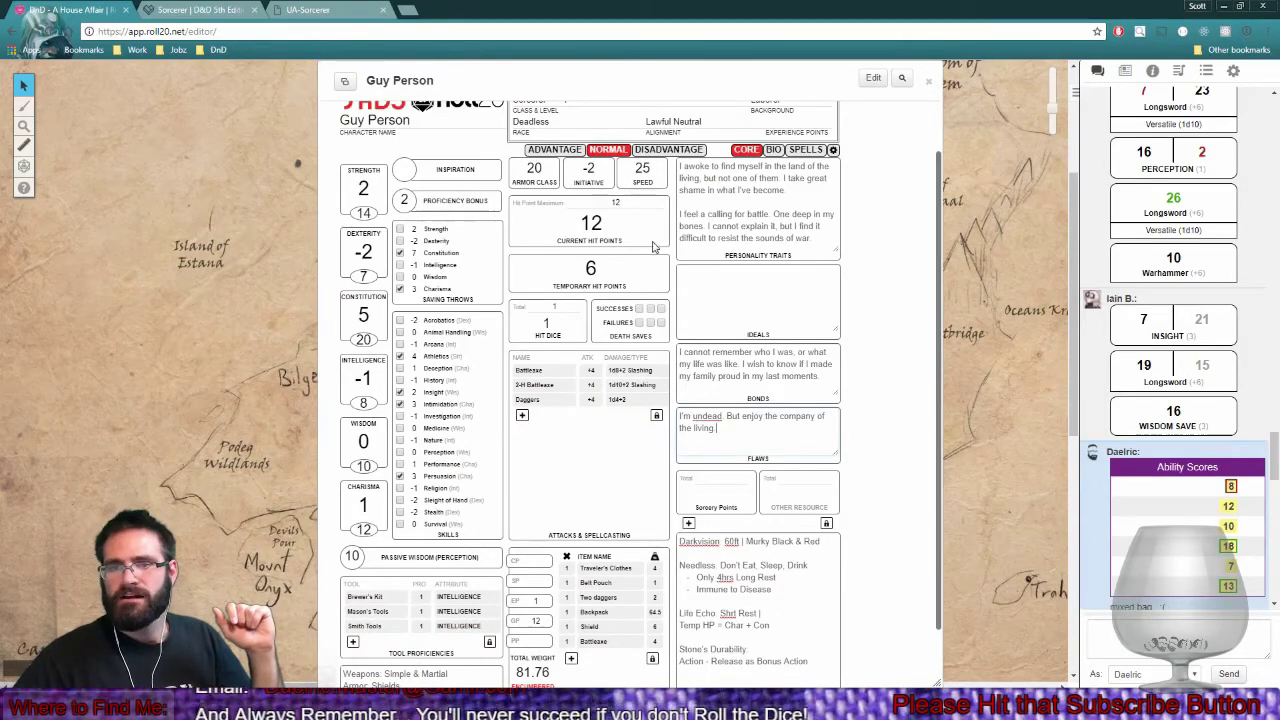
{"action": "scroll", "coordinate": [605, 256], "scroll_direction": "up", "scroll_amount": 1}
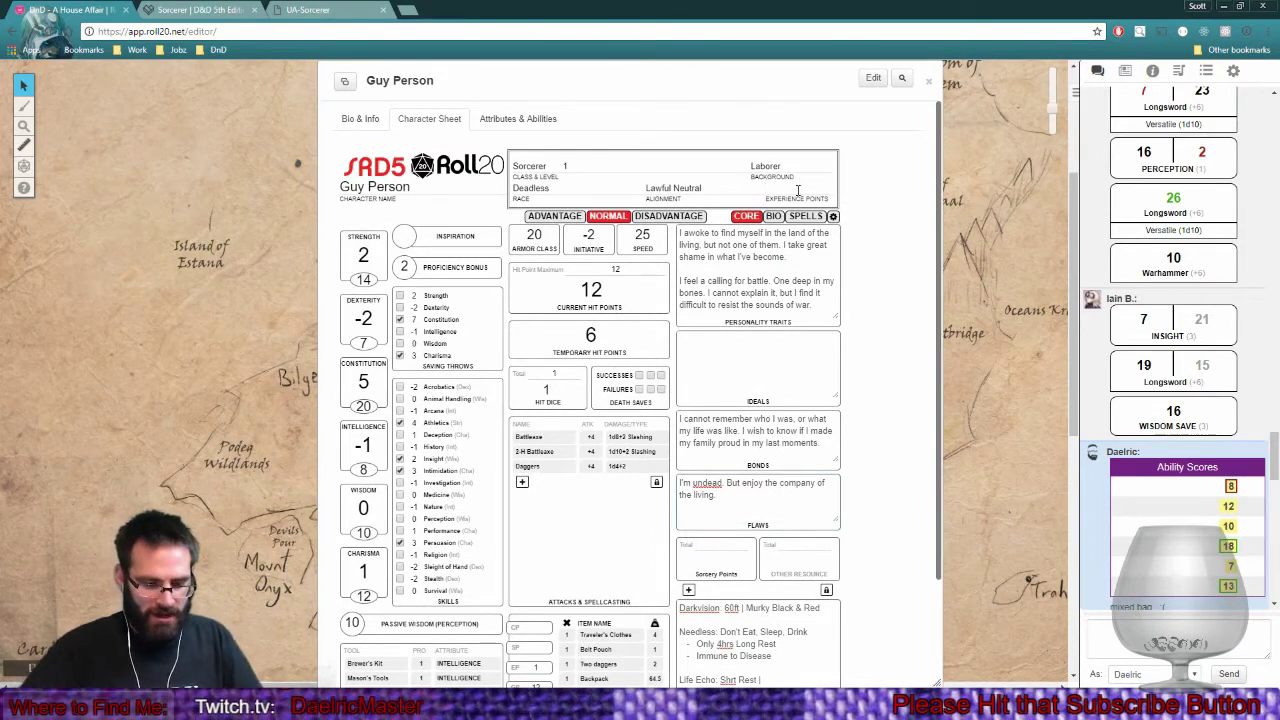
{"action": "type", "text": "e than your "}
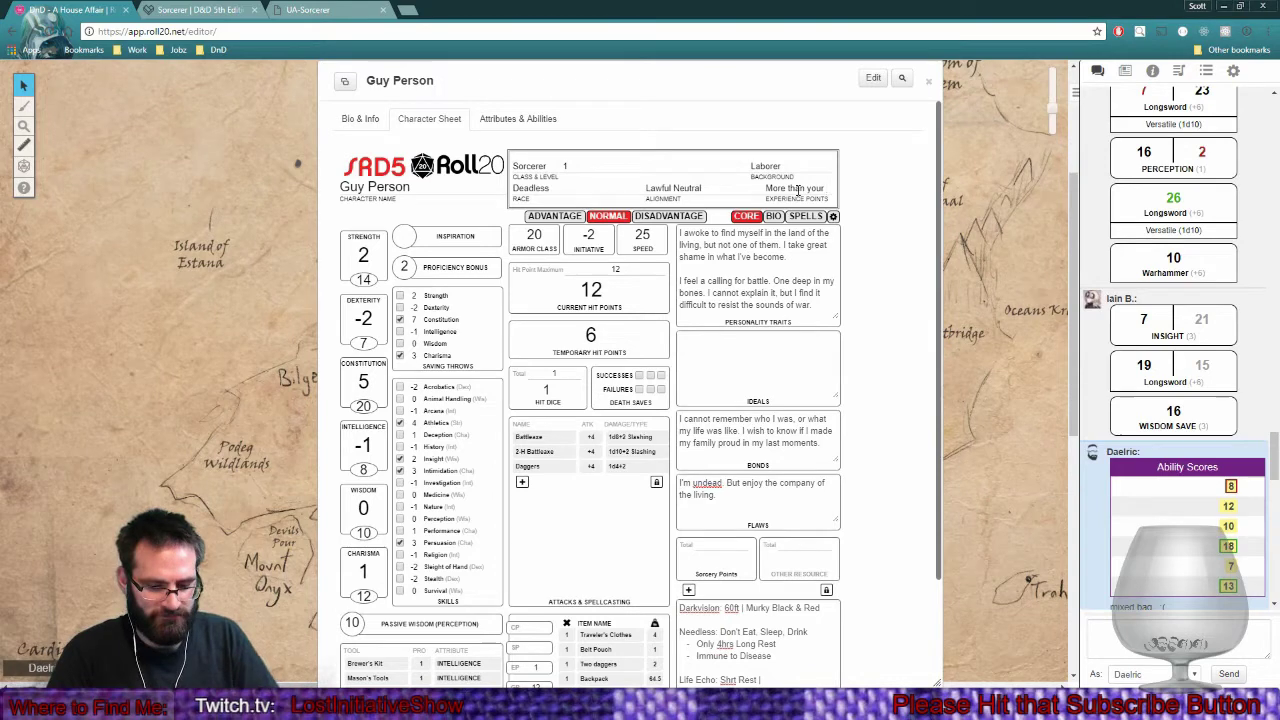
{"action": "type", "text": "ha"}
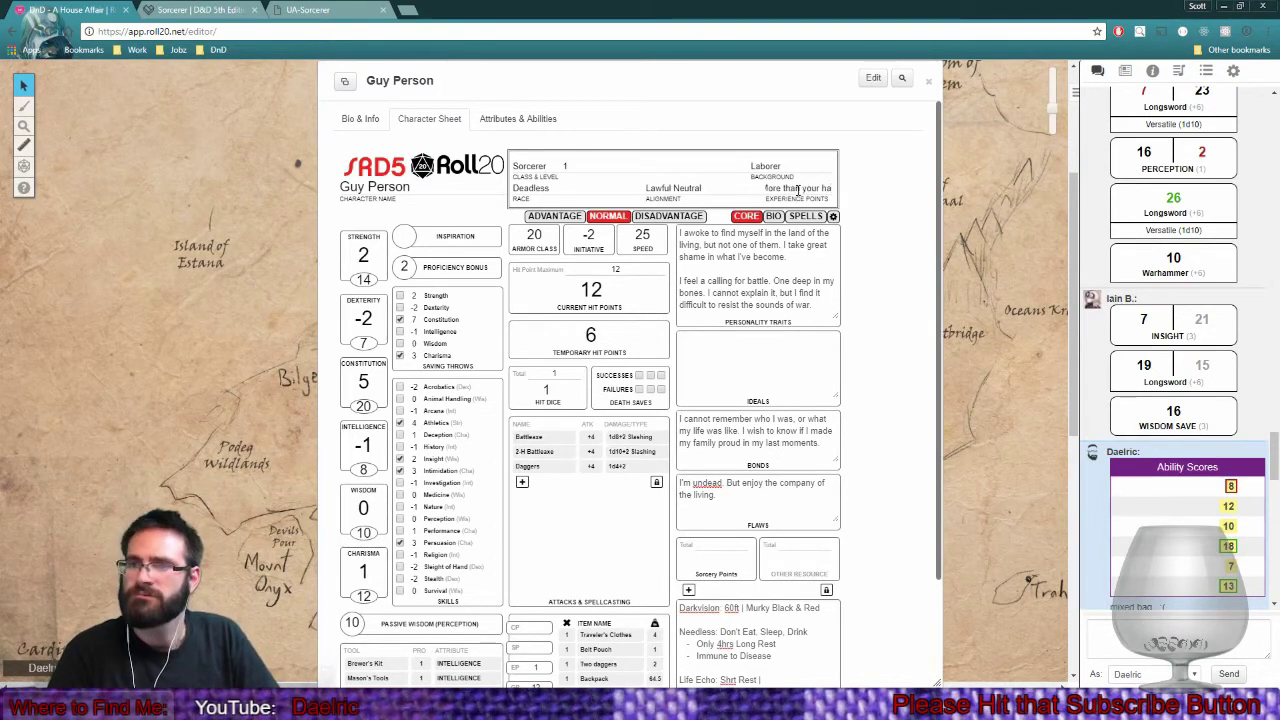
{"action": "type", "text": "sbo"}
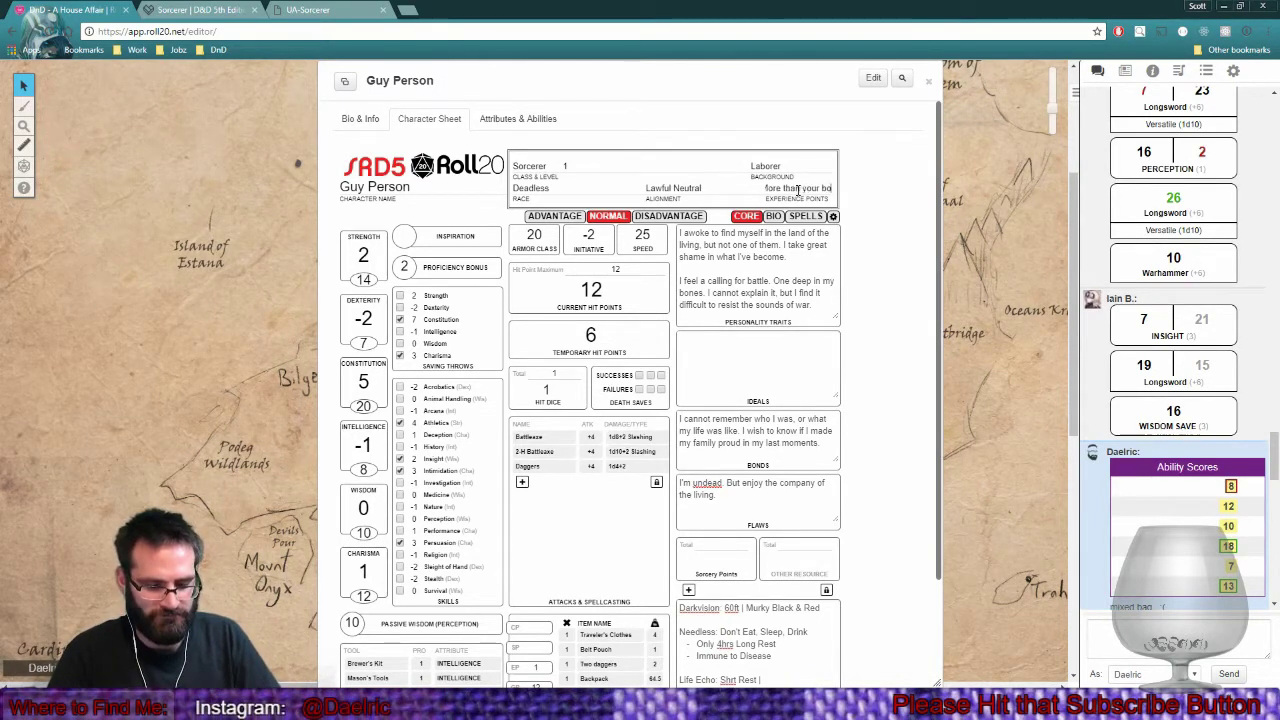
{"action": "type", "text": "dy has room for"}
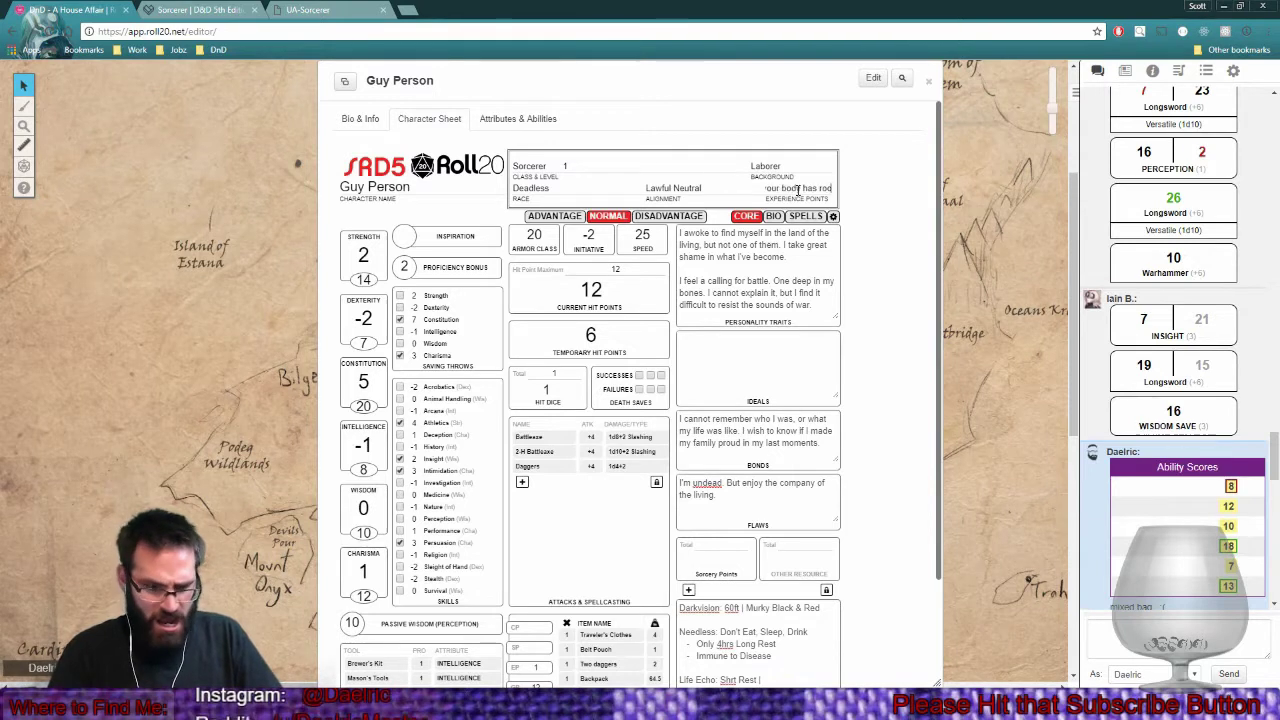
{"action": "left_click", "coordinate": [845, 203]}
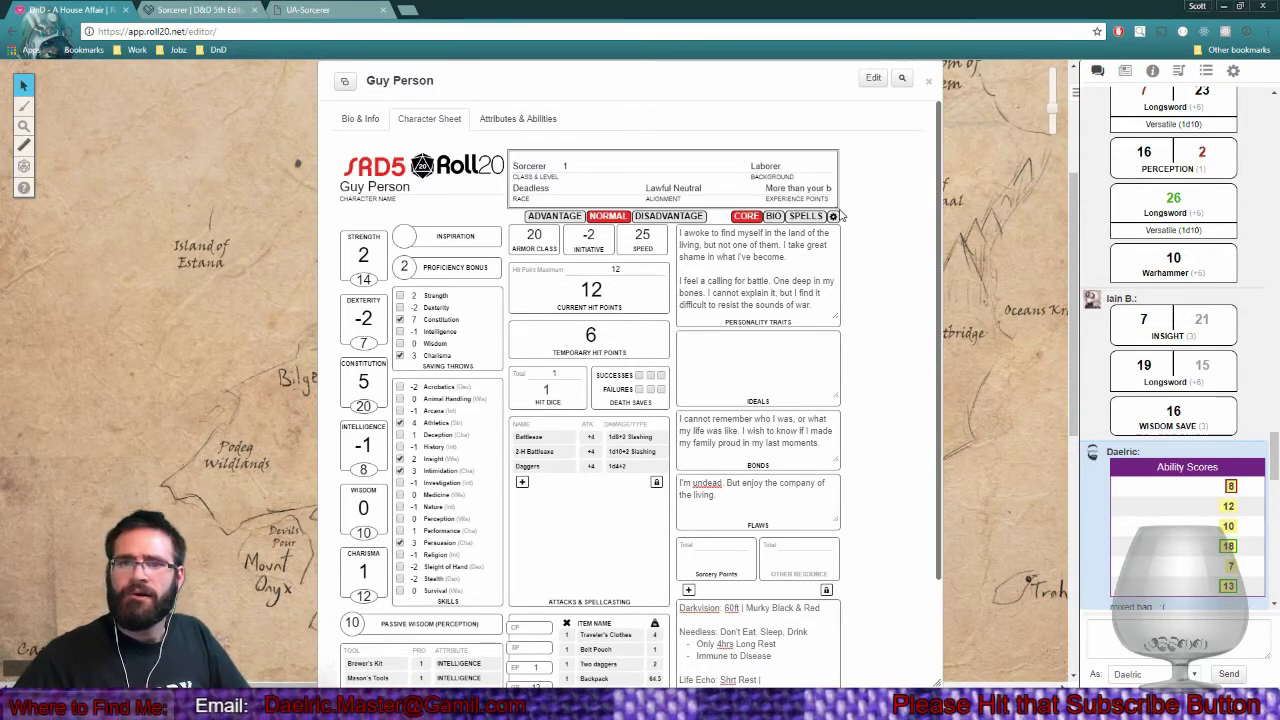
Look over the core character sheet and open its Spells page.
{"action": "scroll", "coordinate": [700, 320], "scroll_direction": "down", "scroll_amount": 1}
{"action": "left_click", "coordinate": [737, 300]}
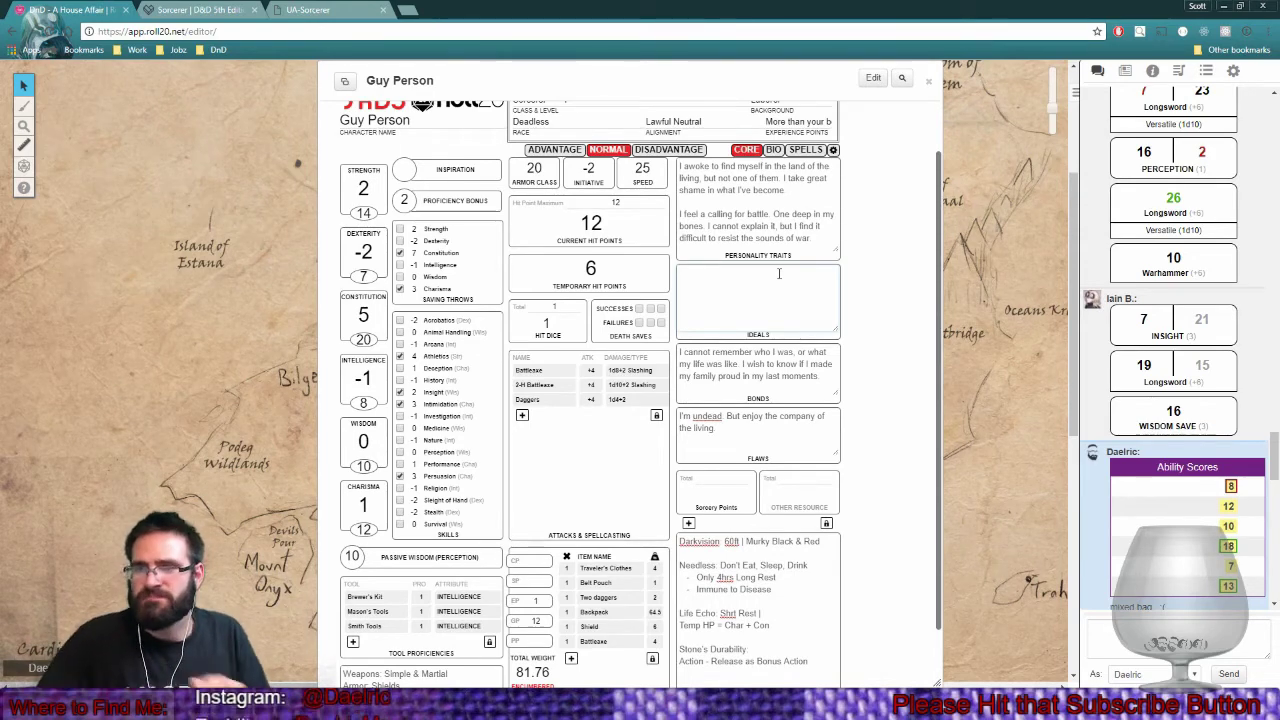
{"action": "scroll", "coordinate": [778, 496], "scroll_direction": "down", "scroll_amount": 3}
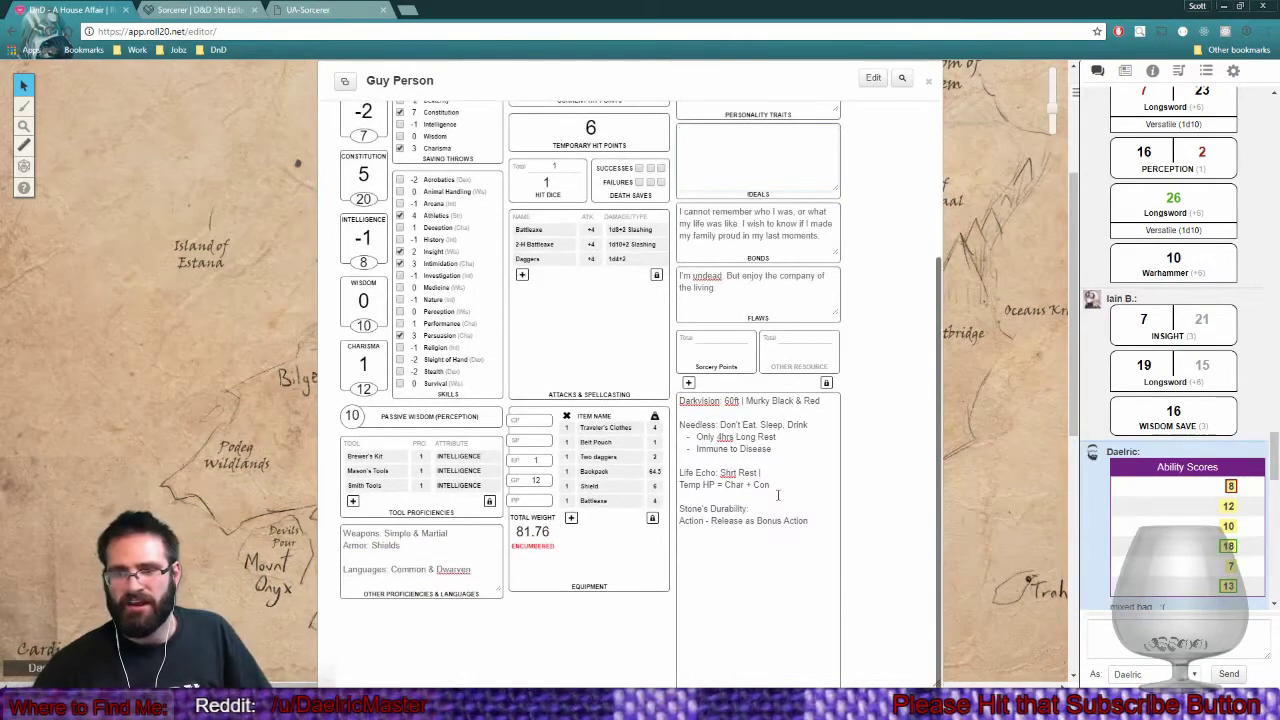
{"action": "scroll", "coordinate": [778, 496], "scroll_direction": "up", "scroll_amount": 3}
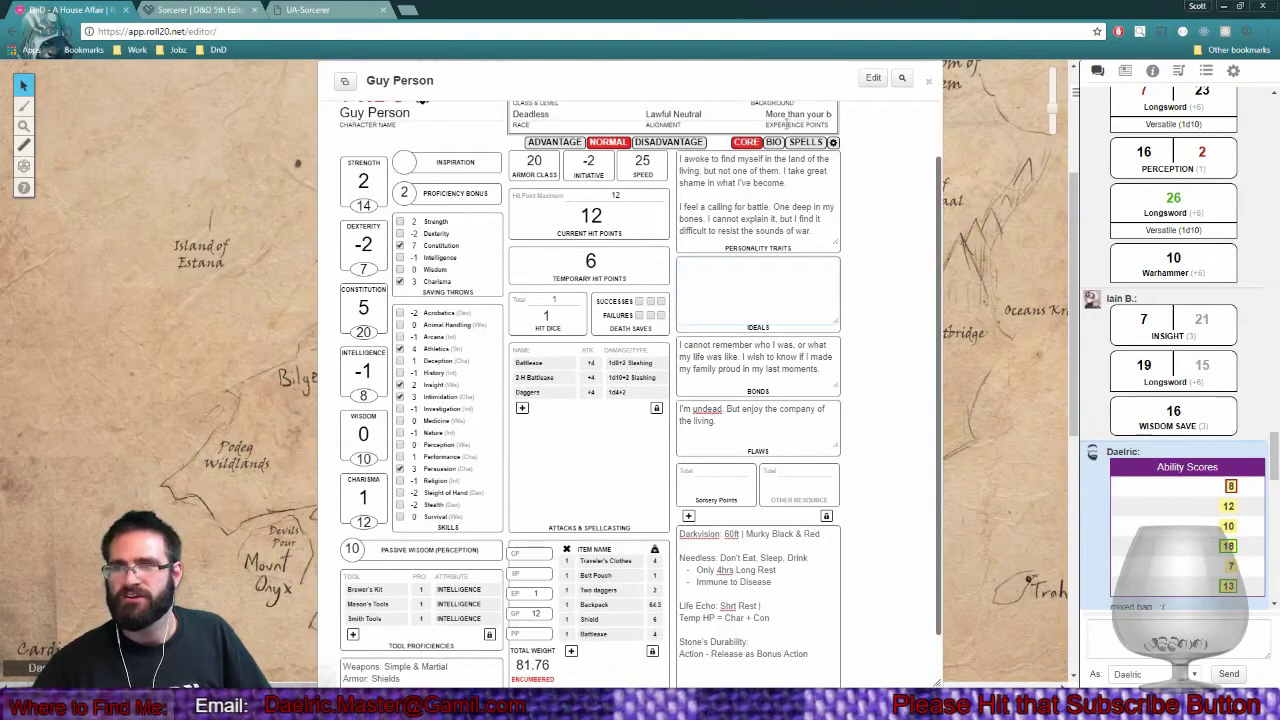
{"action": "left_click", "coordinate": [805, 142]}
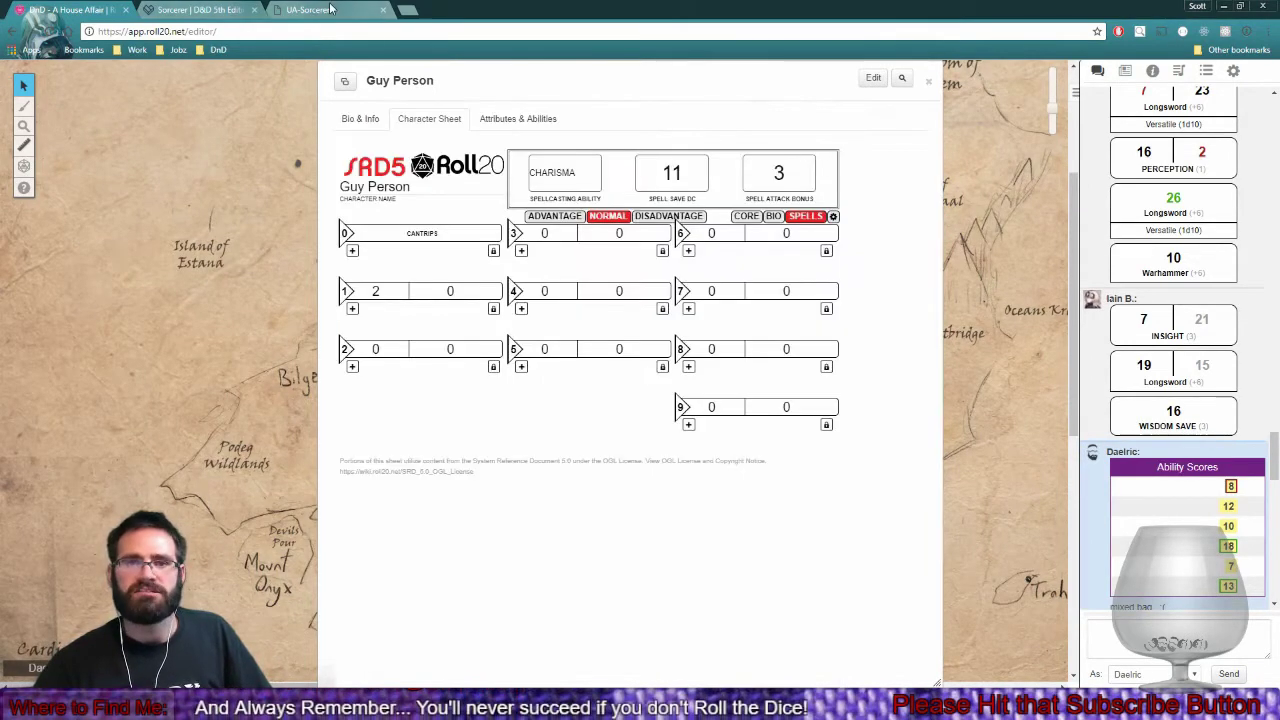
Check the level 1 cantrips value in the Sorcerer table on the D&D 5th Edition wiki.
{"action": "left_click", "coordinate": [198, 10]}
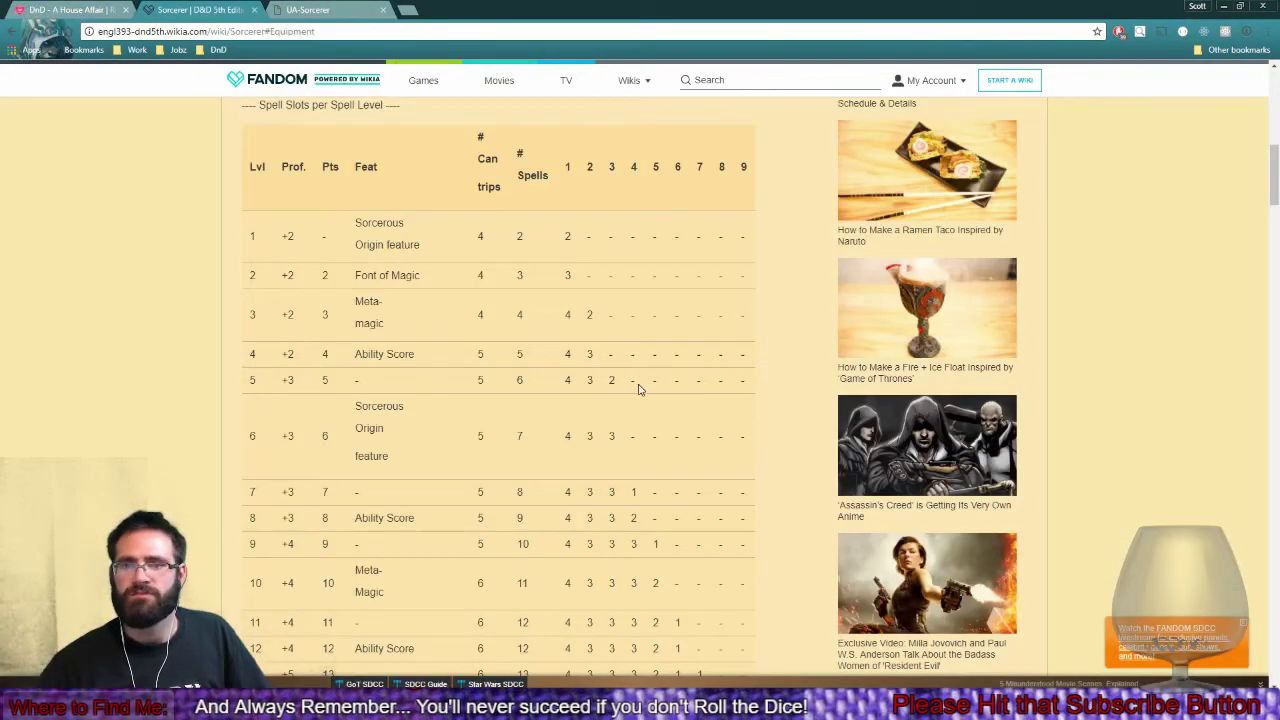
{"action": "left_click_drag", "start_coordinate": [459, 237], "coordinate": [495, 243]}
{"action": "left_click", "coordinate": [489, 250]}
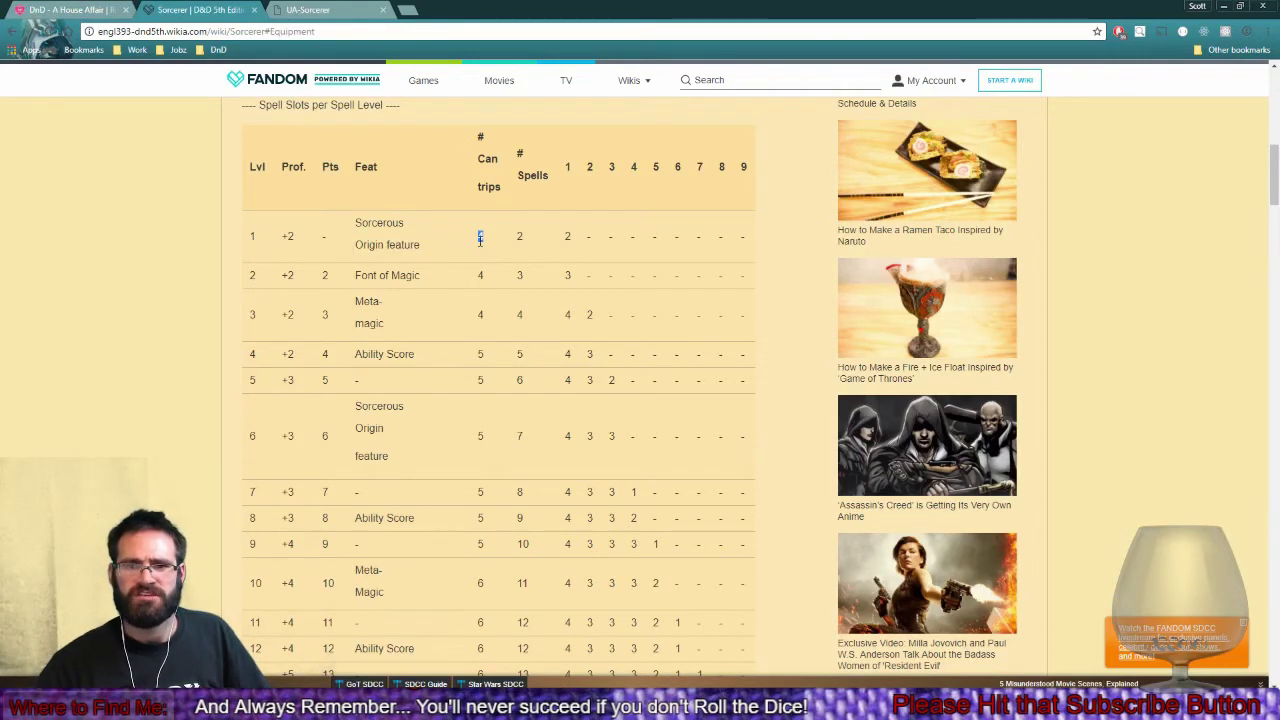
Examine the Sorcerer class table in the Player's Handbook PDF in Acrobat Reader at 150% zoom, and return to the browser.
{"action": "mouse_move", "coordinate": [450, 708]}
{"action": "left_click", "coordinate": [445, 640]}
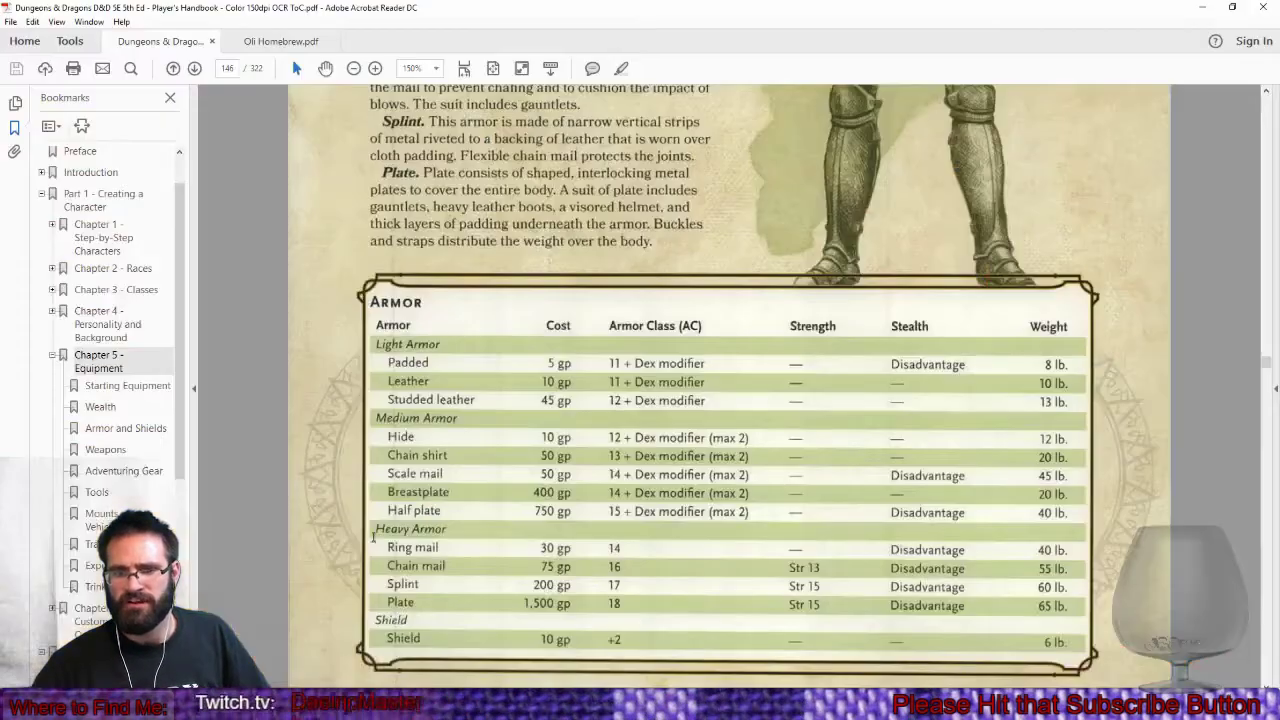
{"action": "left_click", "coordinate": [52, 290]}
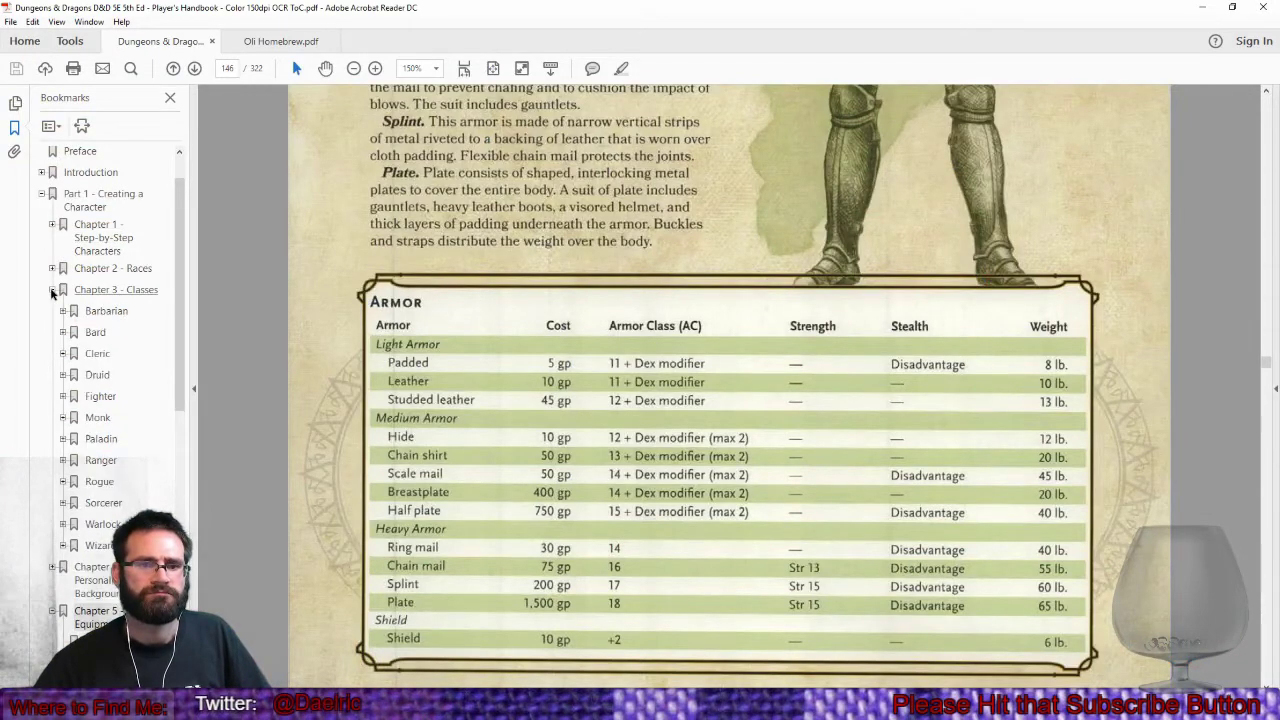
{"action": "left_click", "coordinate": [103, 503]}
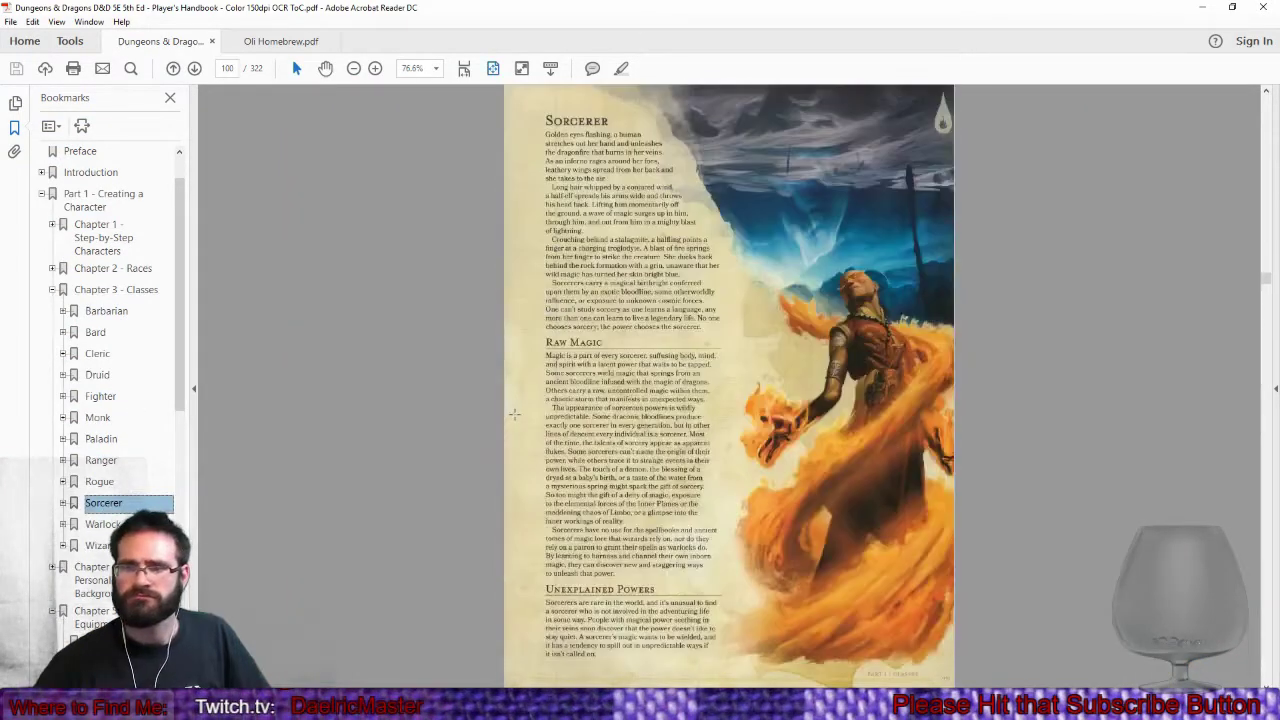
{"action": "double_click", "coordinate": [376, 68]}
{"action": "double_click", "coordinate": [378, 69]}
{"action": "left_click", "coordinate": [356, 70]}
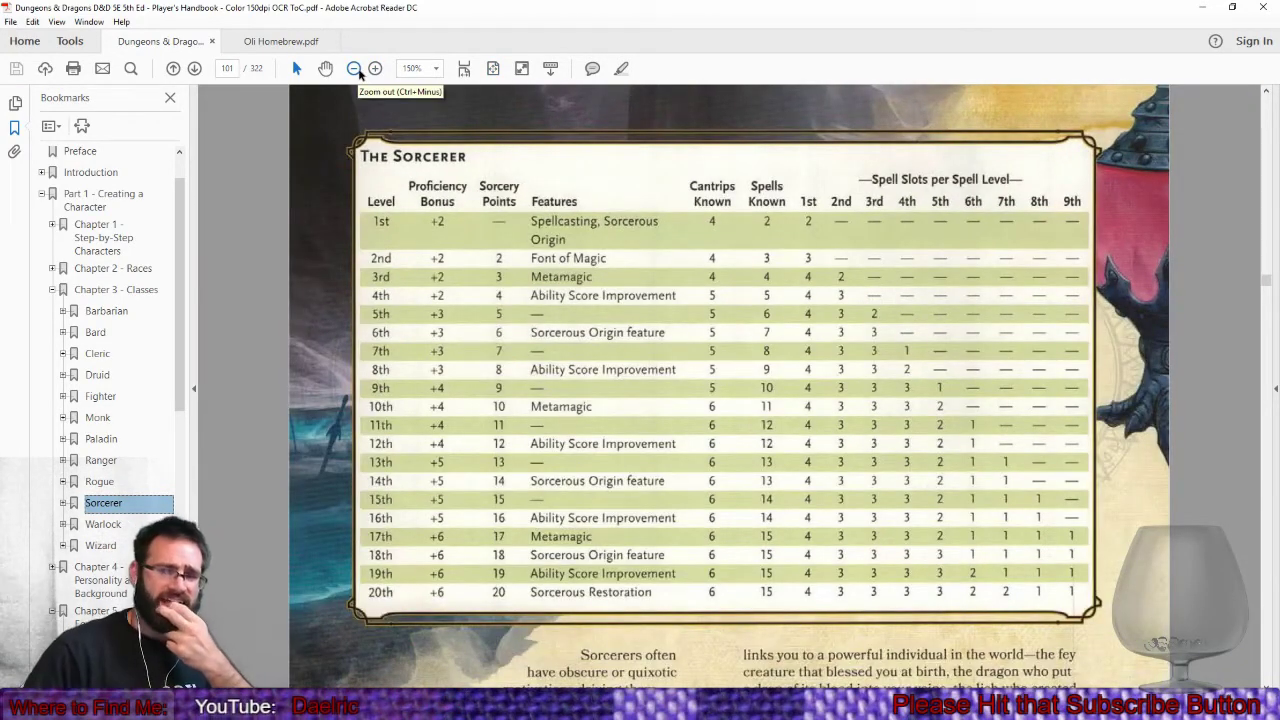
{"action": "scroll", "coordinate": [682, 311], "scroll_direction": "down", "scroll_amount": 1}
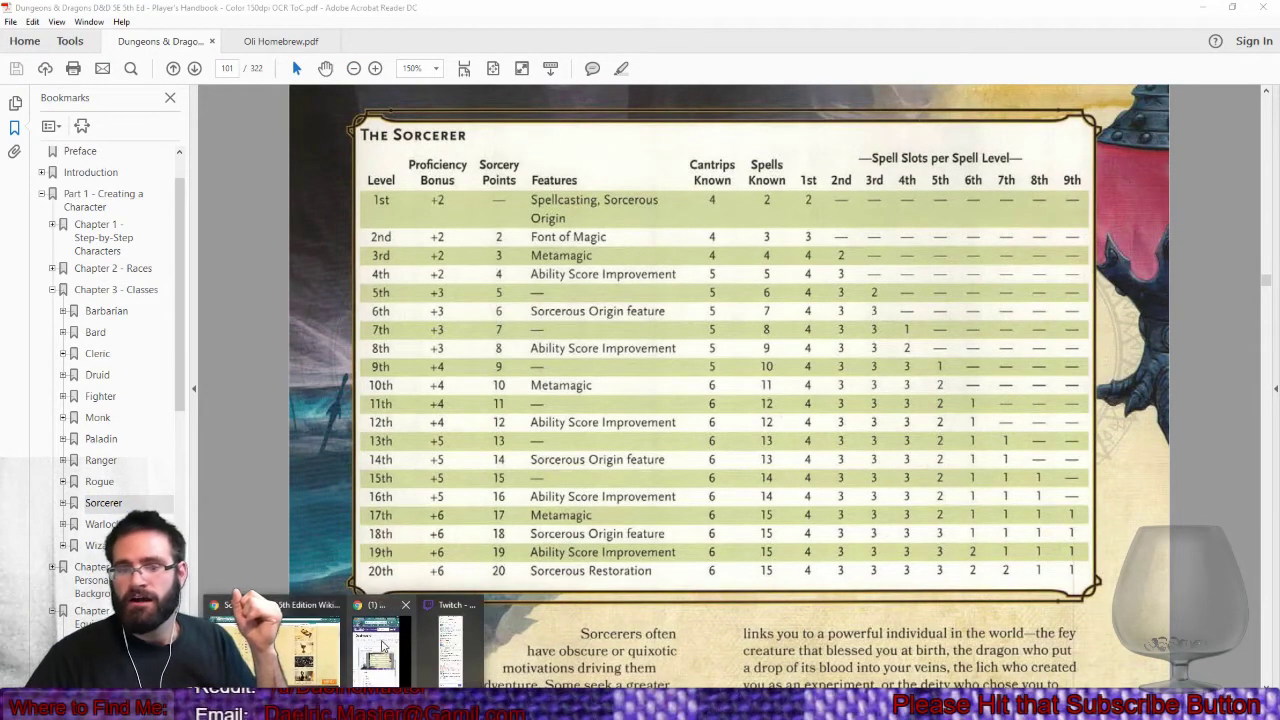
{"action": "left_click", "coordinate": [500, 708]}
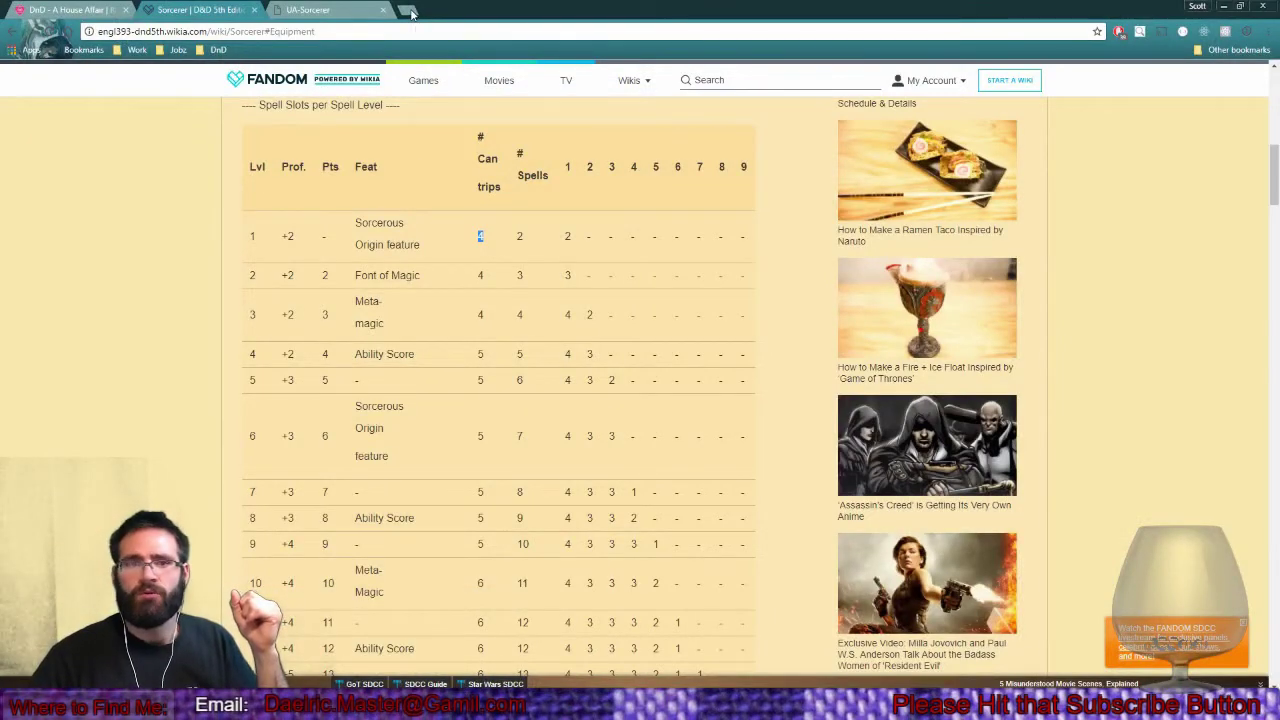
Search the web for "5e starter spells" in a new tab and open the Unearthed Arcana: Starter Spells PDF.
{"action": "left_click", "coordinate": [409, 11]}
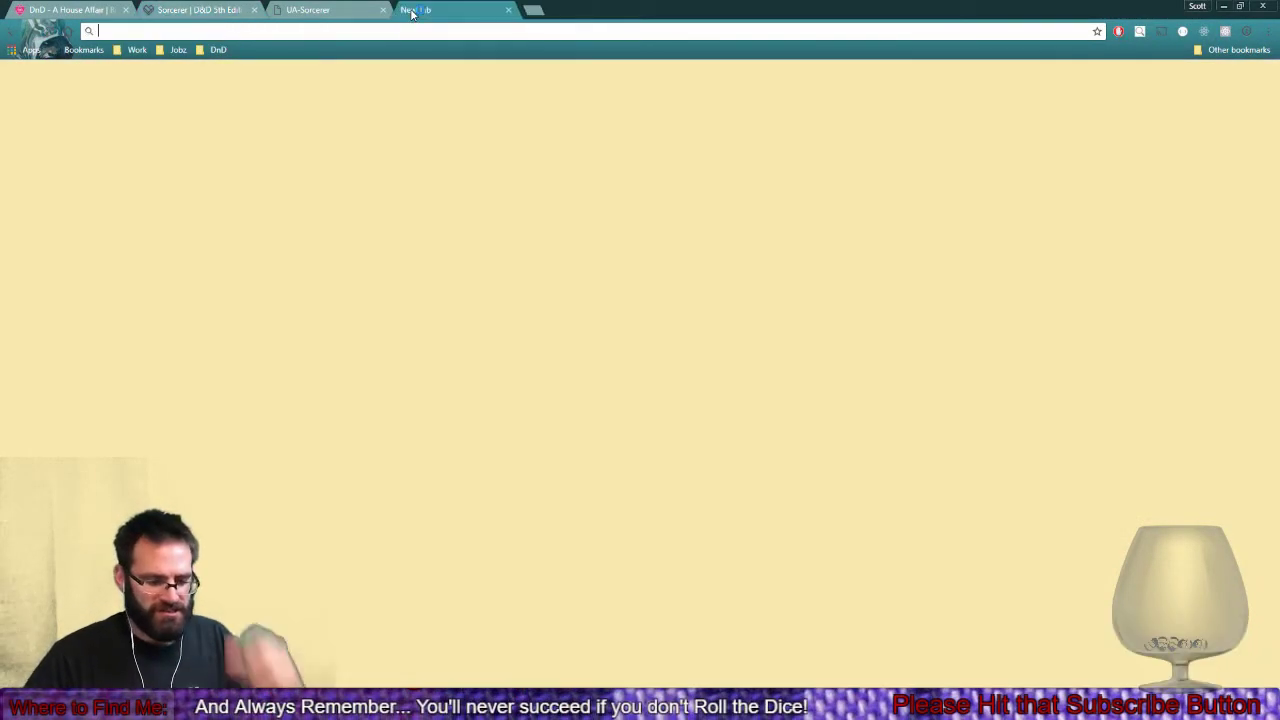
{"action": "type", "text": "5e starter spells"}
{"action": "key", "text": "Return"}
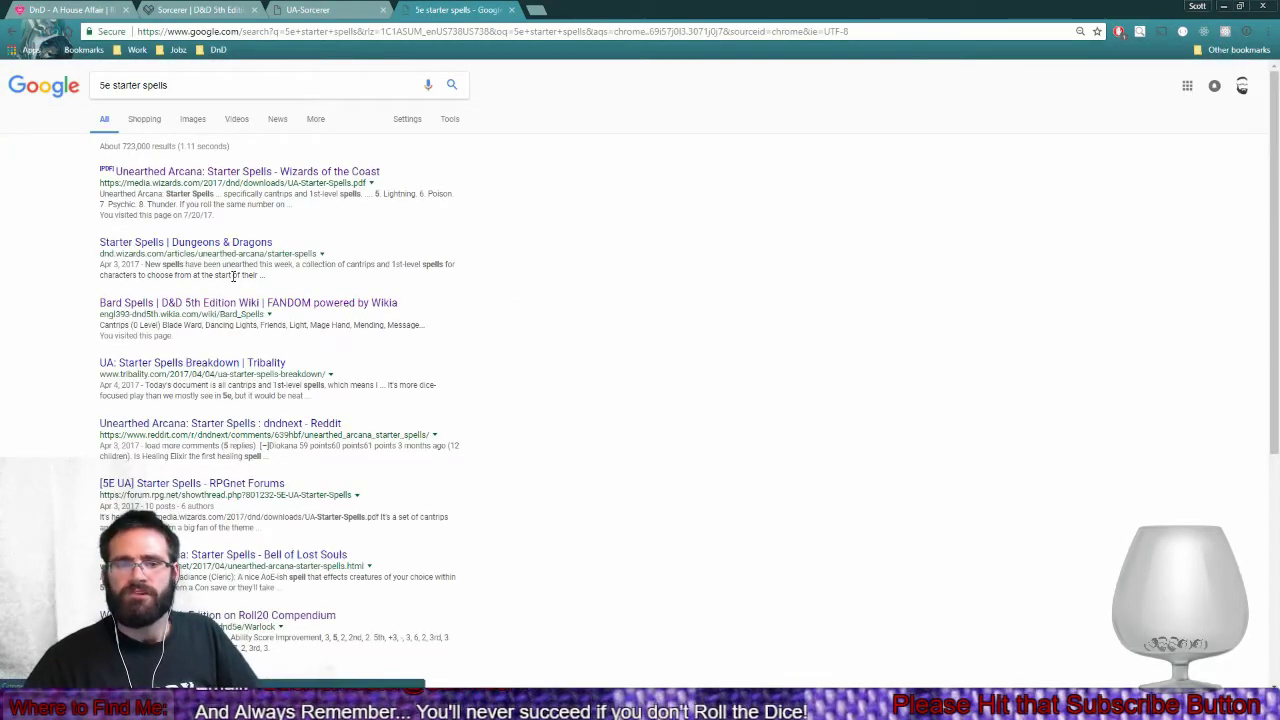
{"action": "left_click", "coordinate": [232, 176]}
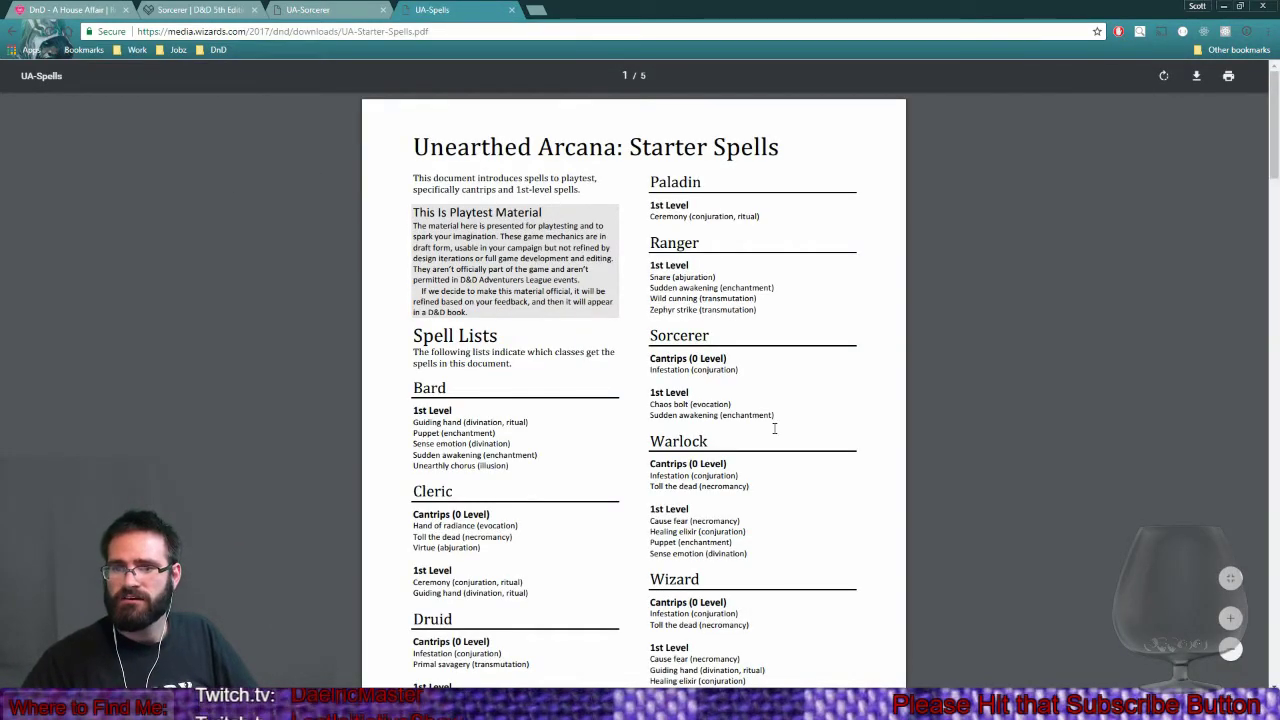
Check the Sorcerer cantrips in the Starter Spells PDF and read the Infestation cantrip's description.
{"action": "left_click_drag", "start_coordinate": [651, 372], "coordinate": [744, 367]}
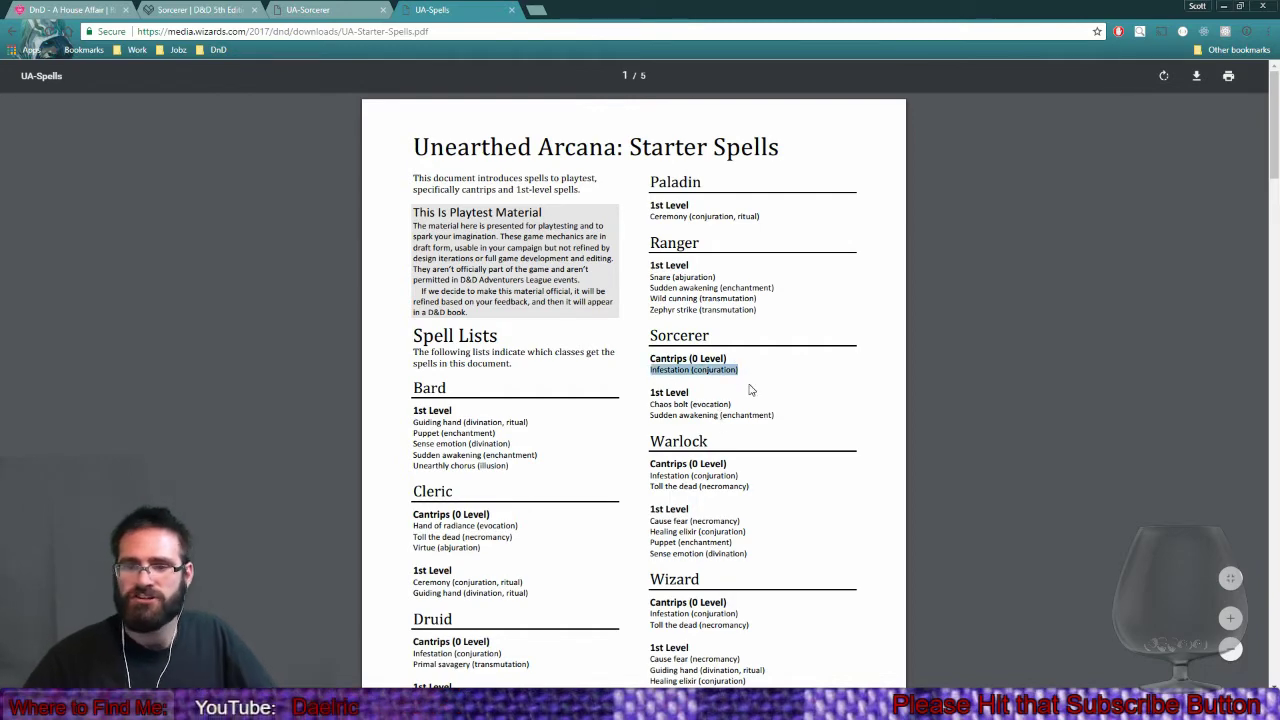
{"action": "scroll", "coordinate": [745, 397], "scroll_direction": "down", "scroll_amount": 8}
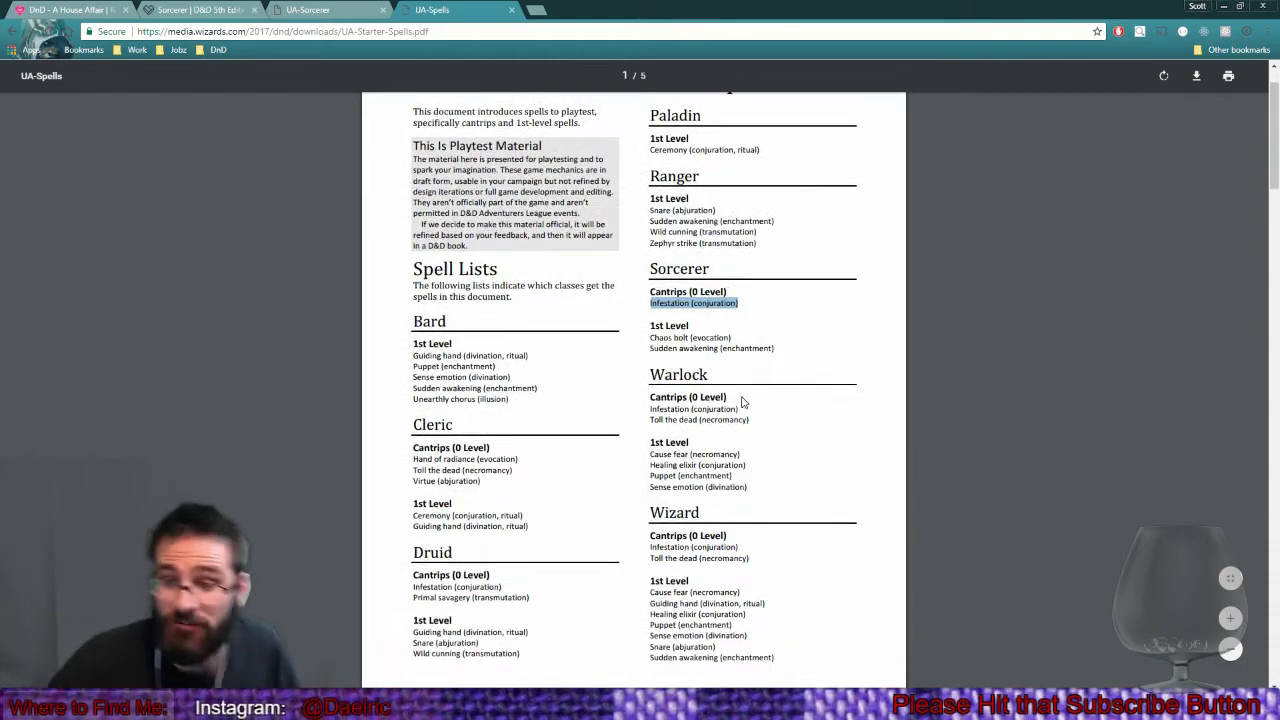
{"action": "scroll", "coordinate": [737, 399], "scroll_direction": "down", "scroll_amount": 8}
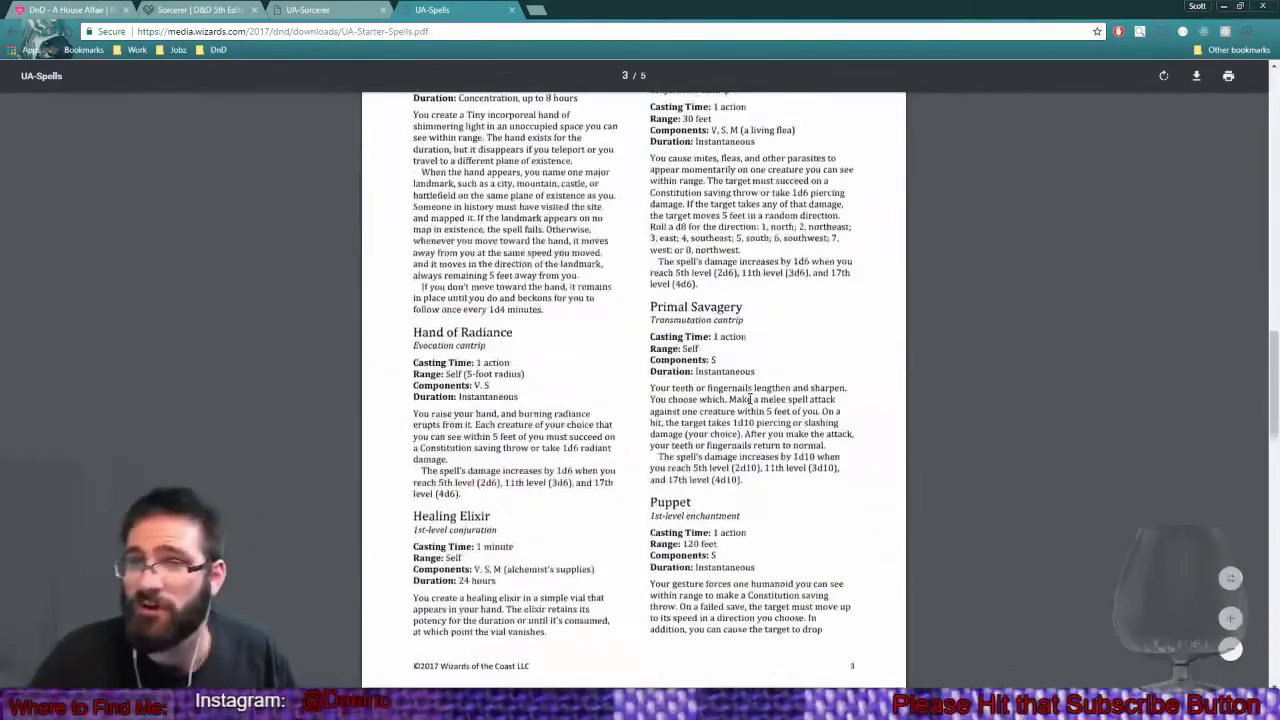
{"action": "scroll", "coordinate": [732, 354], "scroll_direction": "up", "scroll_amount": 2}
{"action": "left_click_drag", "start_coordinate": [711, 251], "coordinate": [718, 259]}
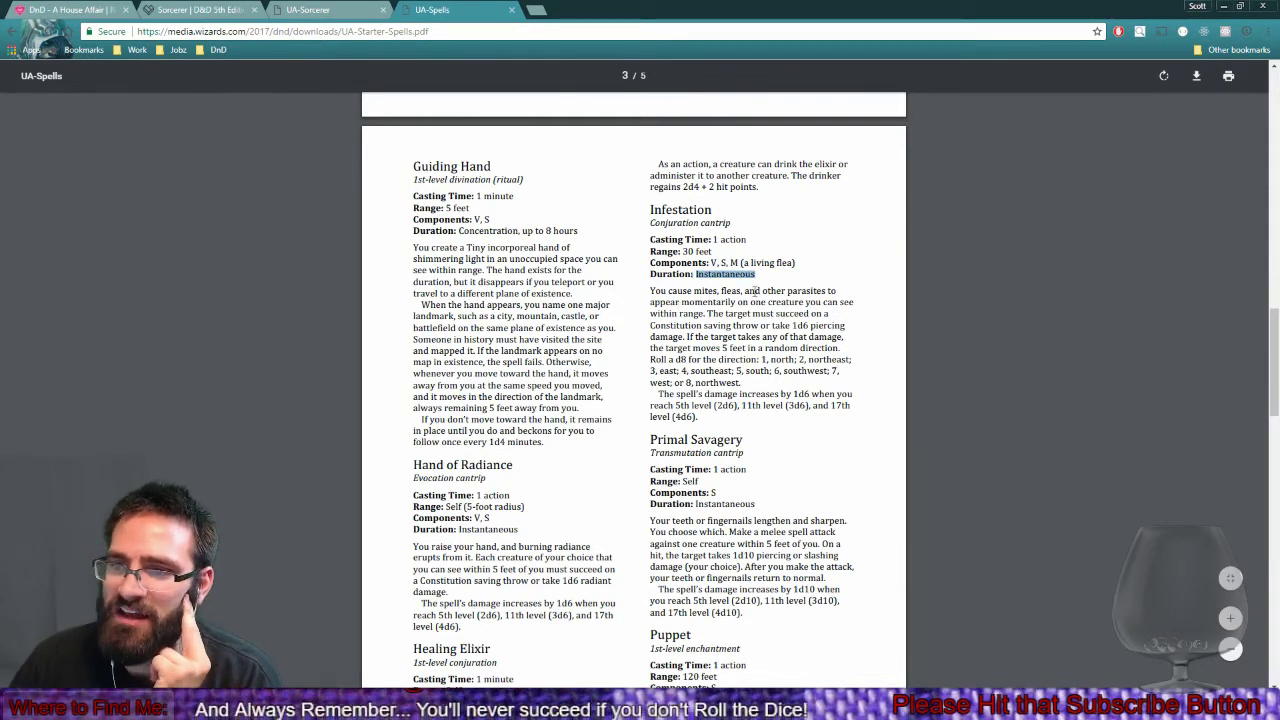
{"action": "left_click_drag", "start_coordinate": [668, 293], "coordinate": [718, 348]}
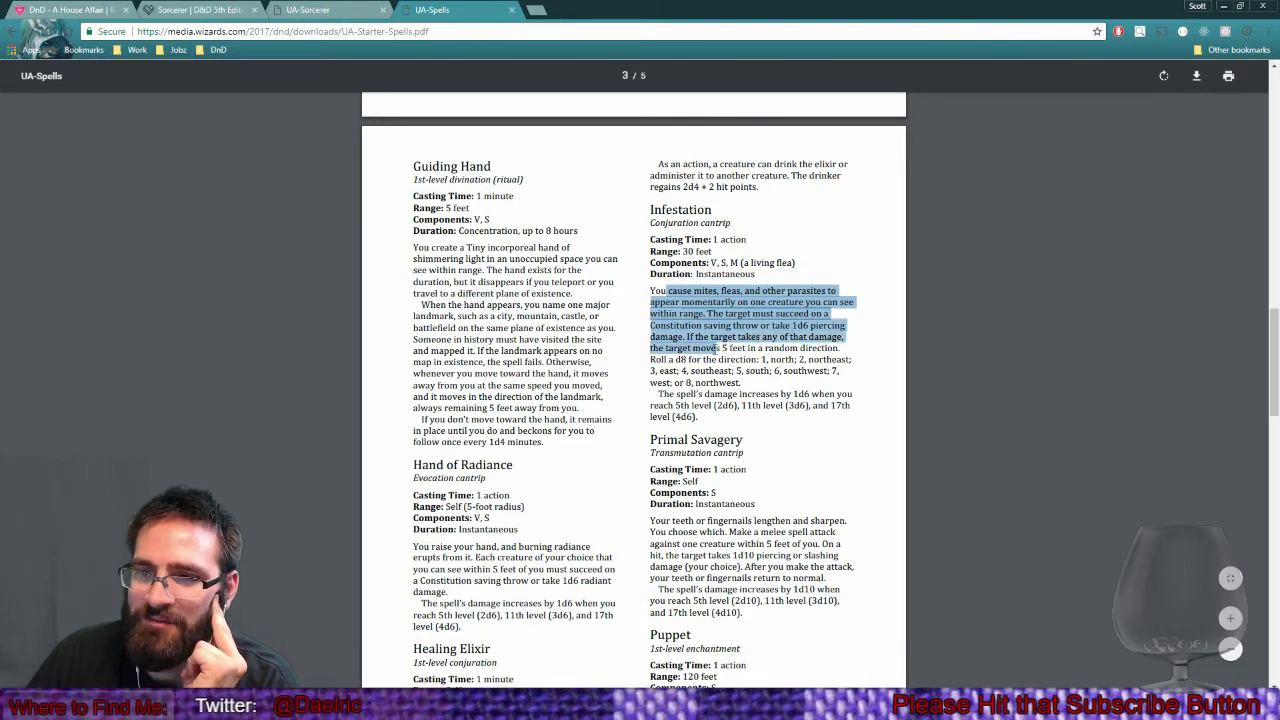
{"action": "left_click_drag", "start_coordinate": [790, 353], "coordinate": [826, 394]}
{"action": "left_click", "coordinate": [727, 399]}
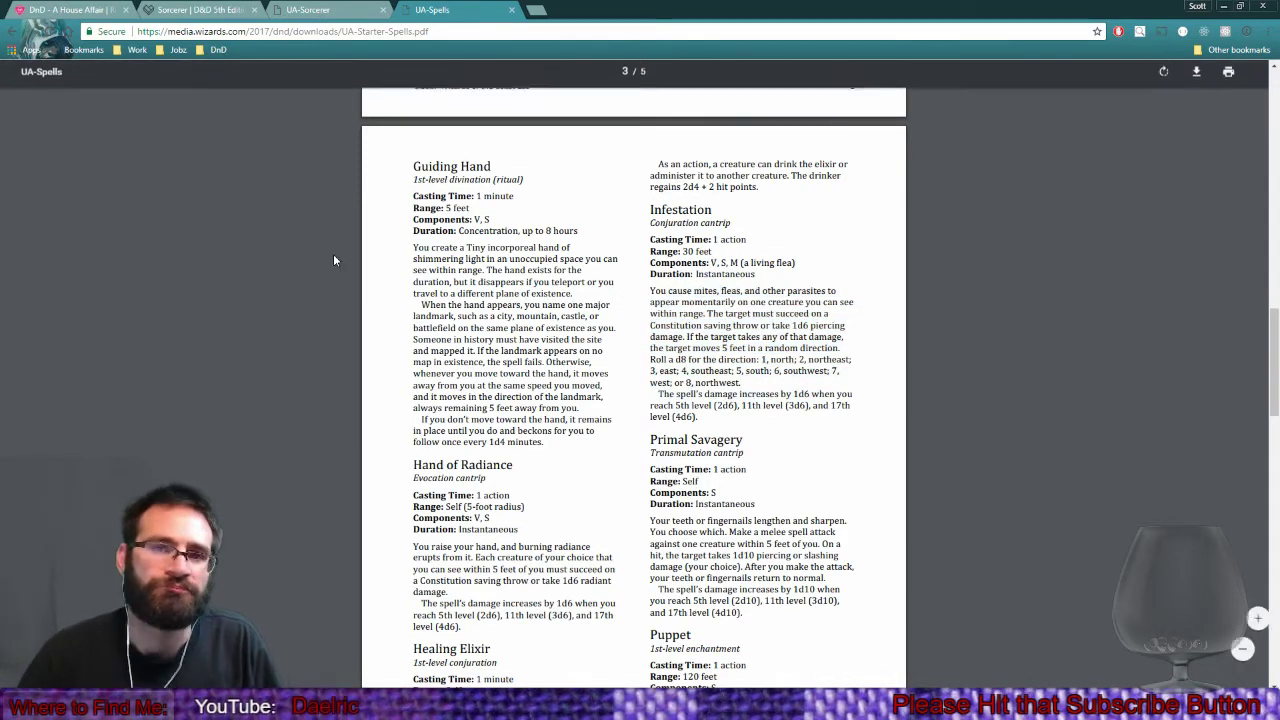
Look through the wiki's Sorcerer page for the quick build suggestions and the spellcasting rules.
{"action": "left_click", "coordinate": [205, 10]}
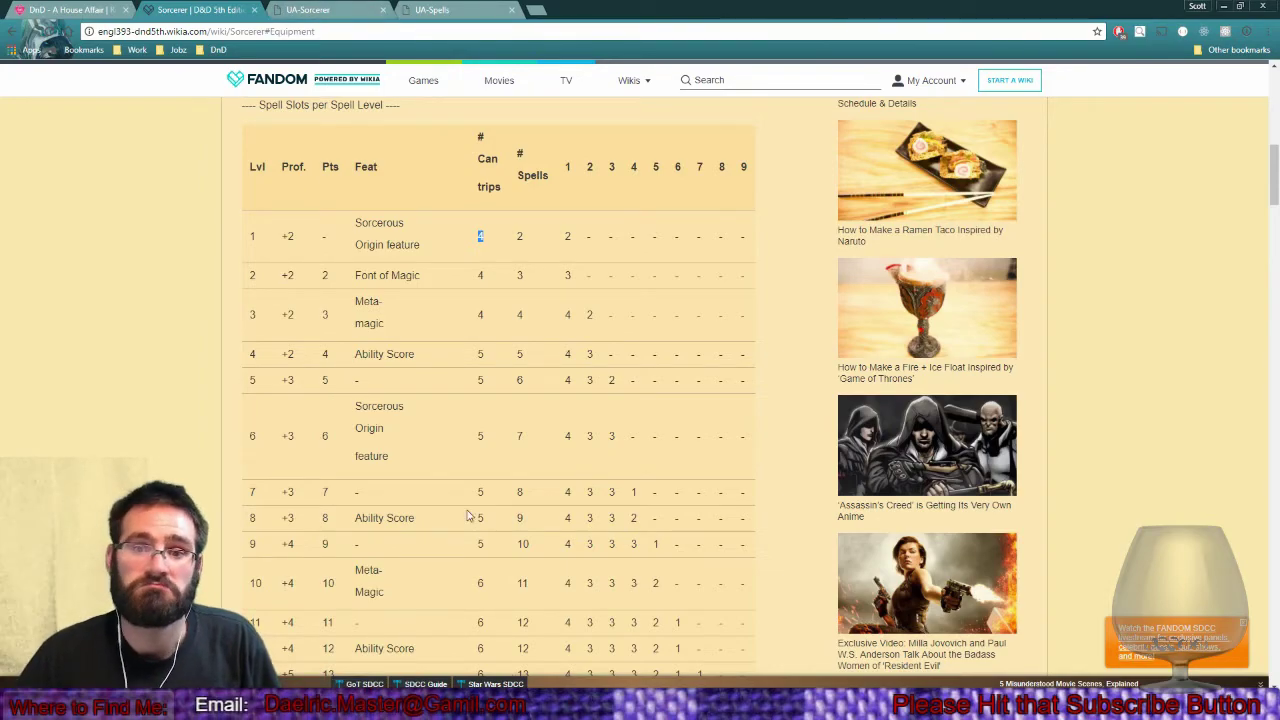
{"action": "scroll", "coordinate": [450, 450], "scroll_direction": "down", "scroll_amount": 9}
{"action": "scroll", "coordinate": [430, 440], "scroll_direction": "up", "scroll_amount": 1}
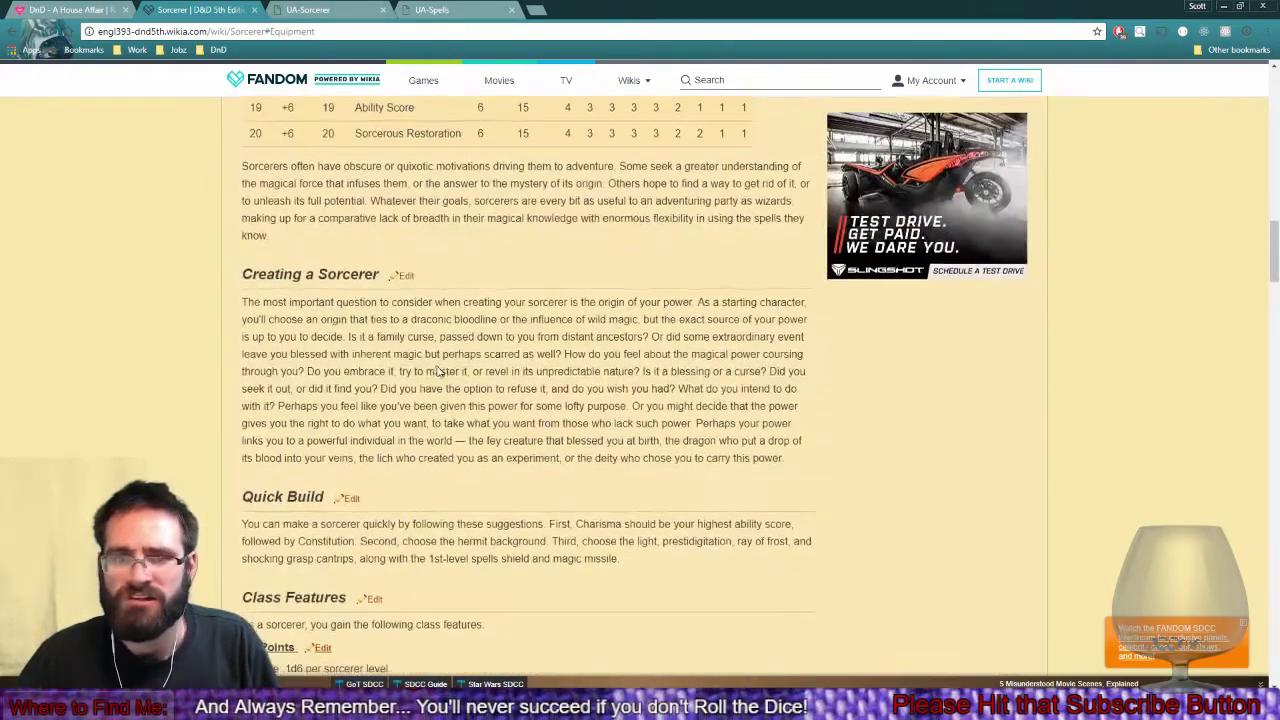
{"action": "scroll", "coordinate": [437, 371], "scroll_direction": "down", "scroll_amount": 11}
{"action": "scroll", "coordinate": [437, 372], "scroll_direction": "up", "scroll_amount": 2}
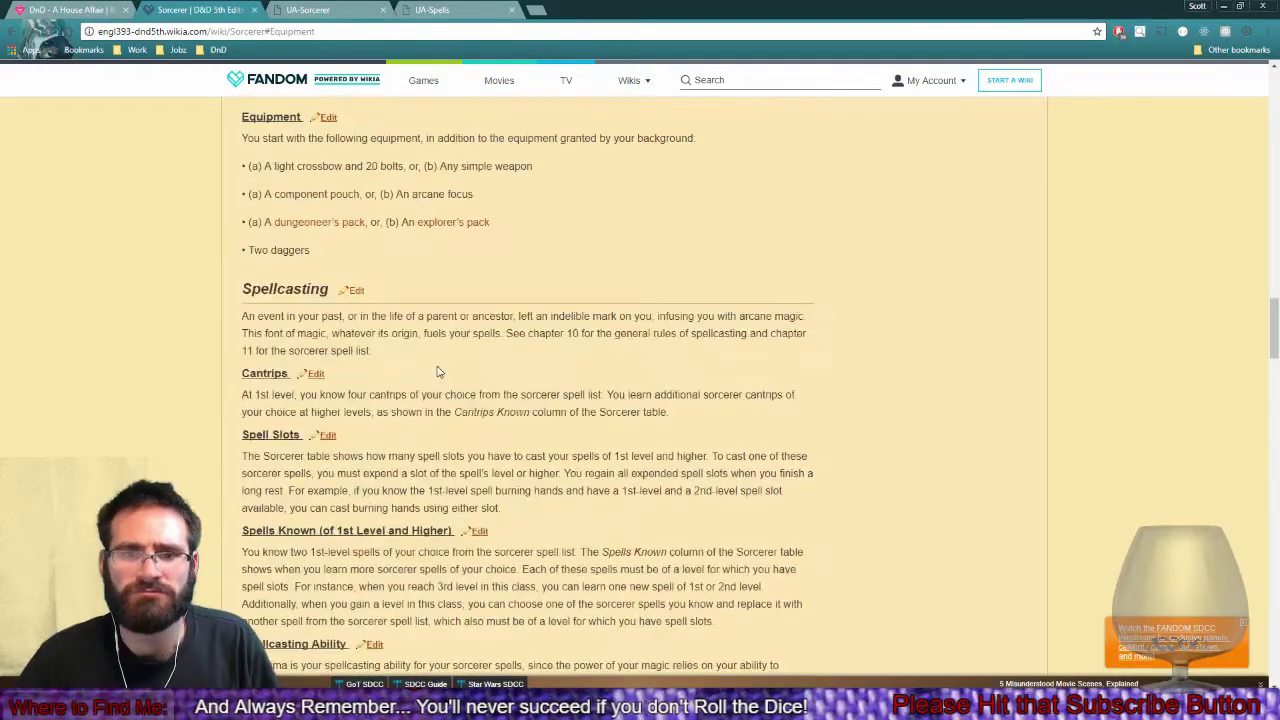
{"action": "scroll", "coordinate": [437, 371], "scroll_direction": "down", "scroll_amount": 5}
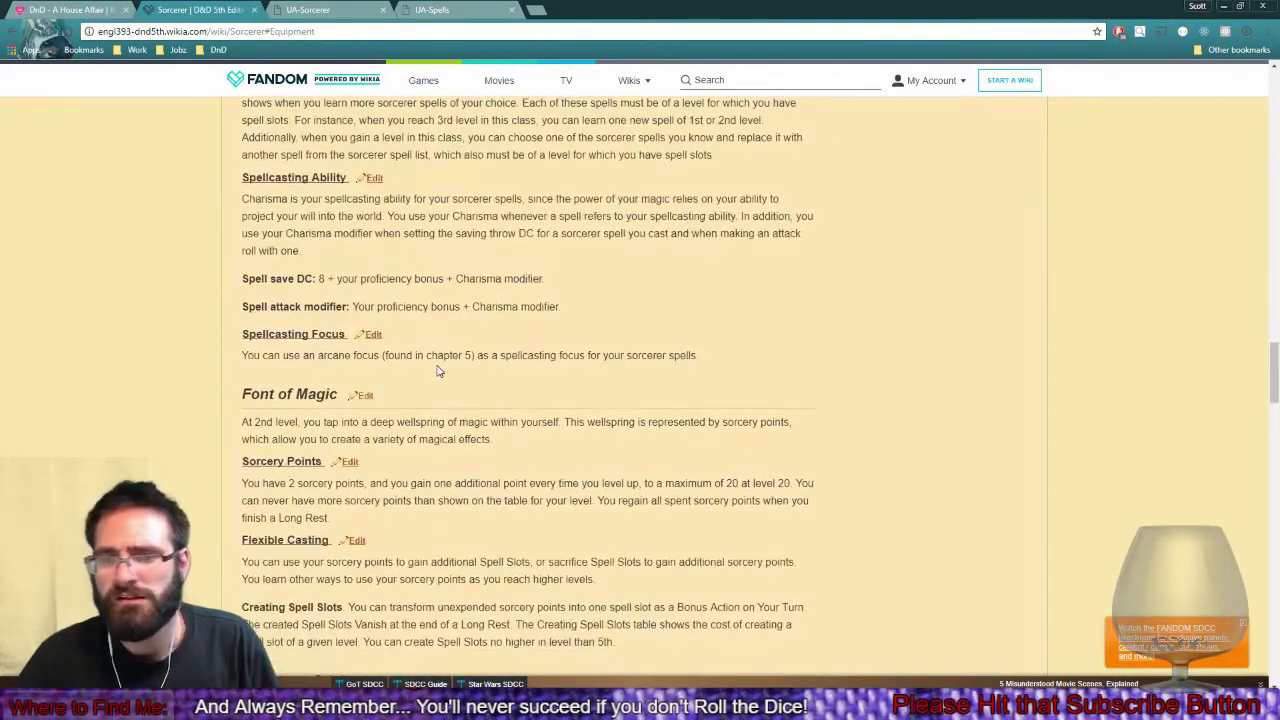
{"action": "scroll", "coordinate": [437, 371], "scroll_direction": "up", "scroll_amount": 7}
{"action": "scroll", "coordinate": [437, 371], "scroll_direction": "up", "scroll_amount": 3}
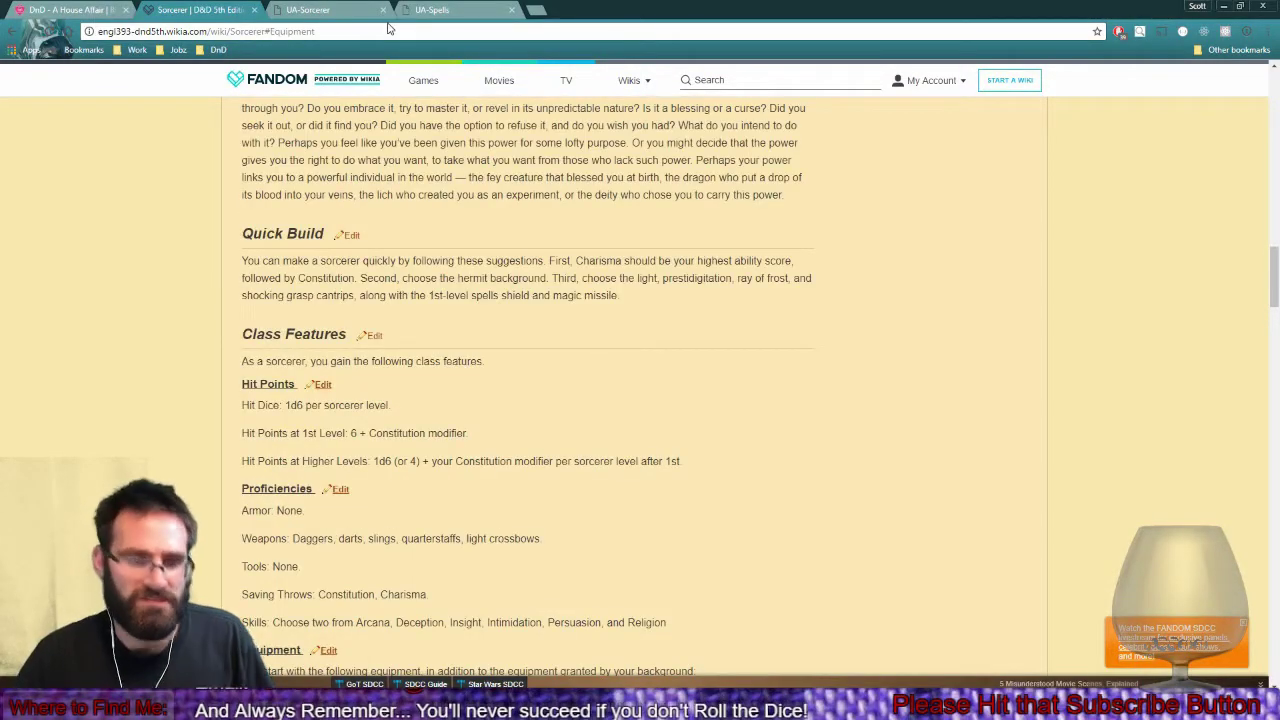
{"action": "key", "text": "Page_Down"}
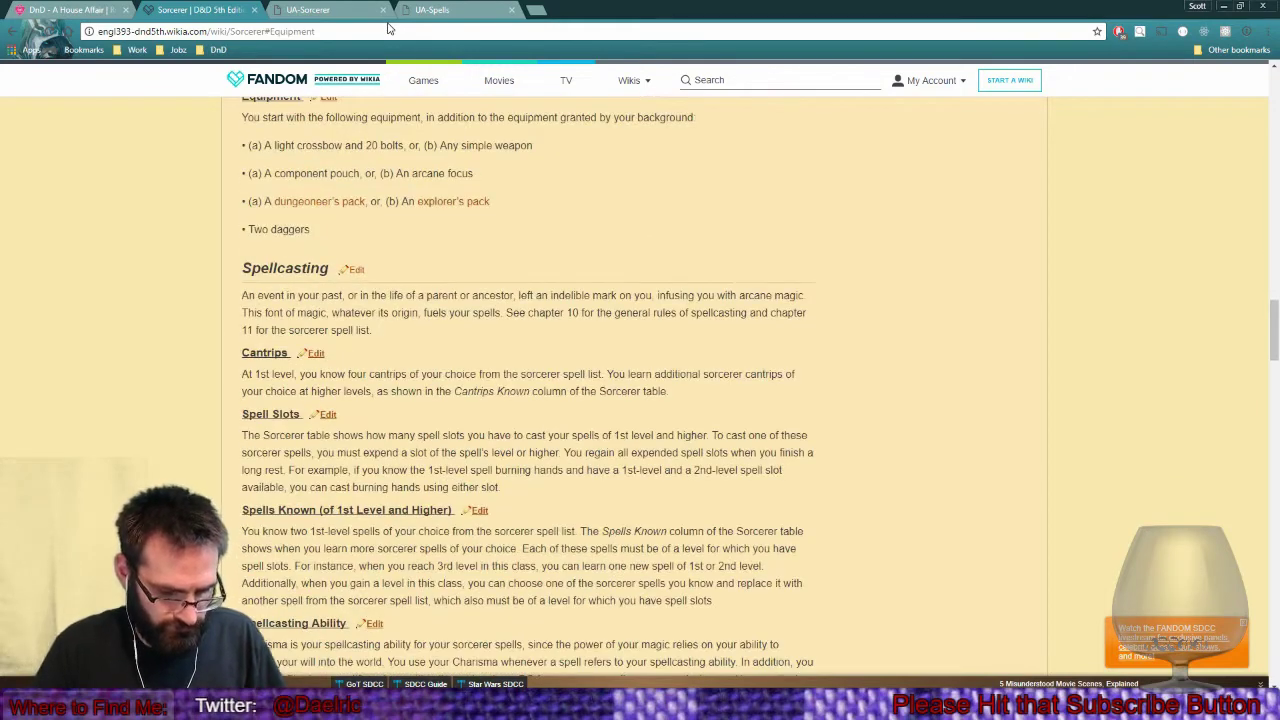
{"action": "key", "text": "Page_Down"}
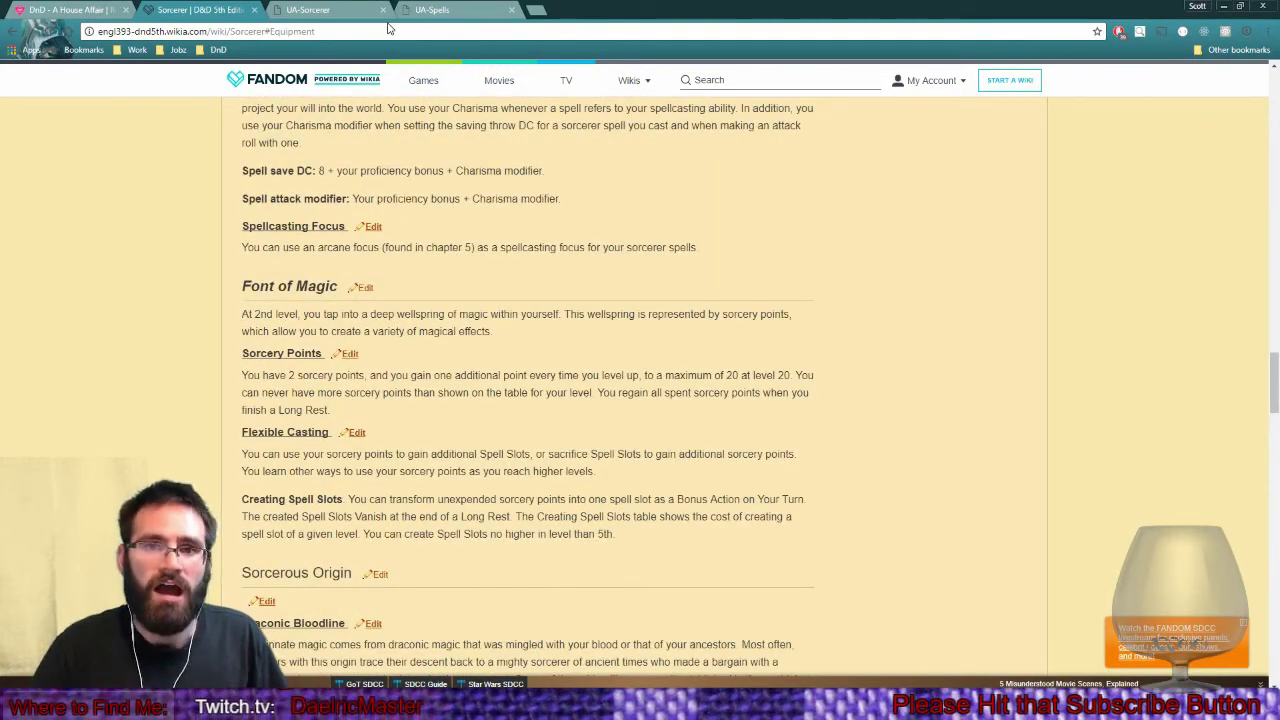
Search the web for "5e sorcerer spells" and open the 5th Edition SRD Sorcerer Spells list.
{"action": "left_click", "coordinate": [456, 33]}
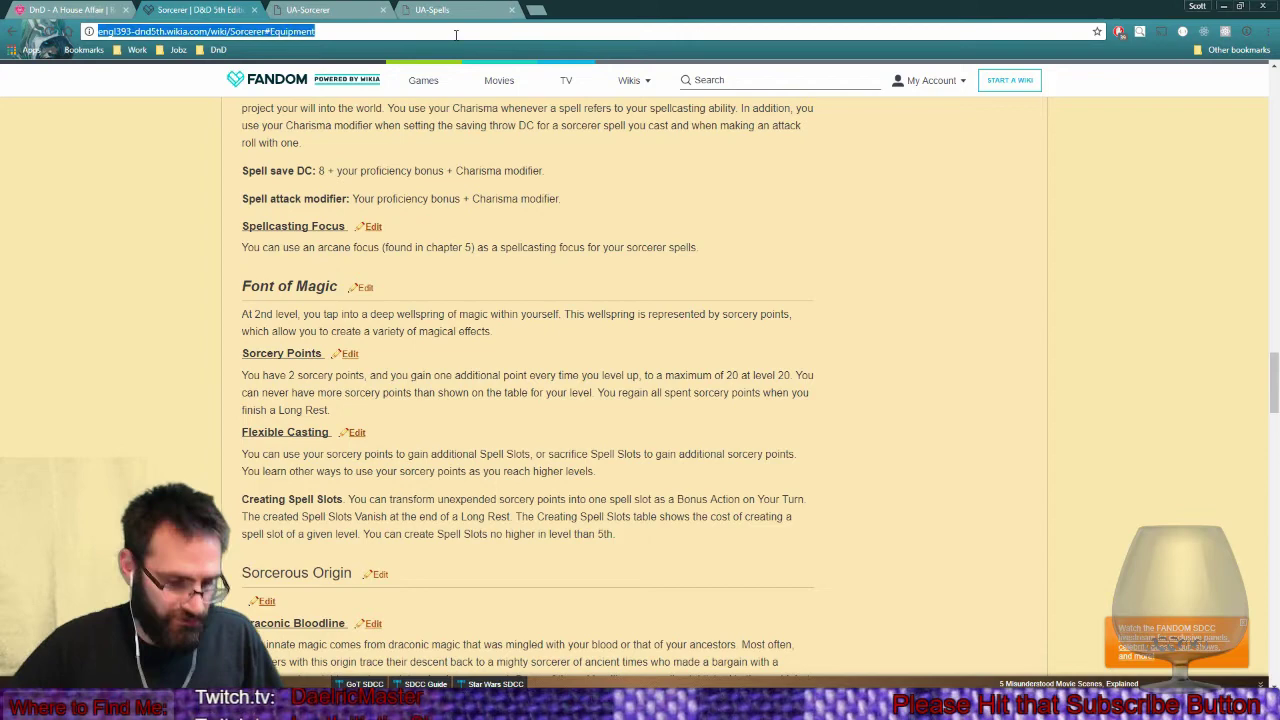
{"action": "type", "text": "5e s"}
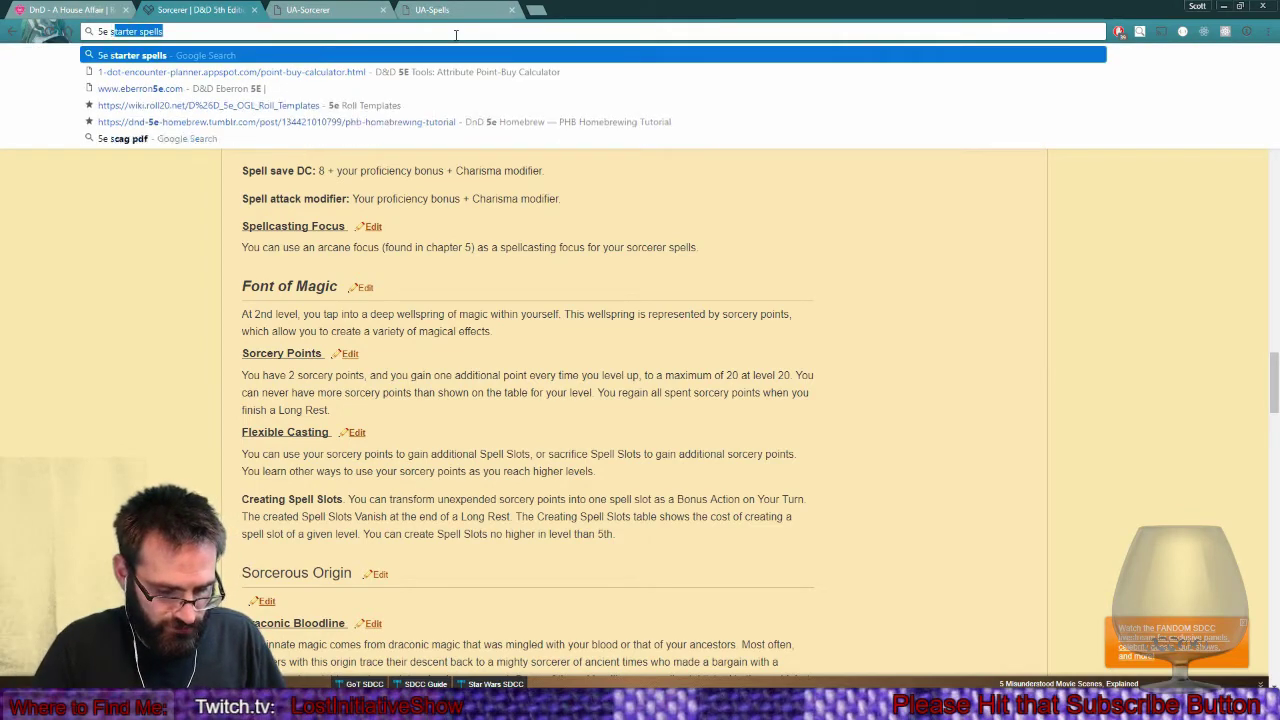
{"action": "type", "text": "orcerer spel"}
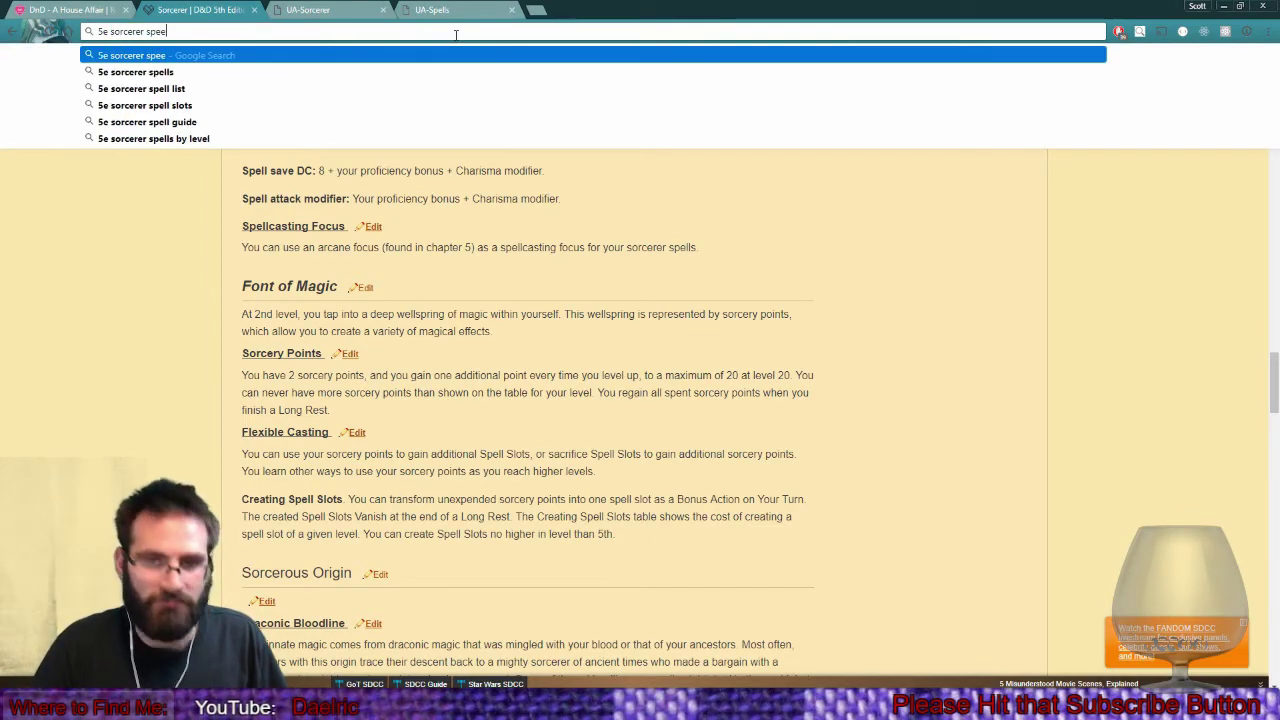
{"action": "key", "text": "Return"}
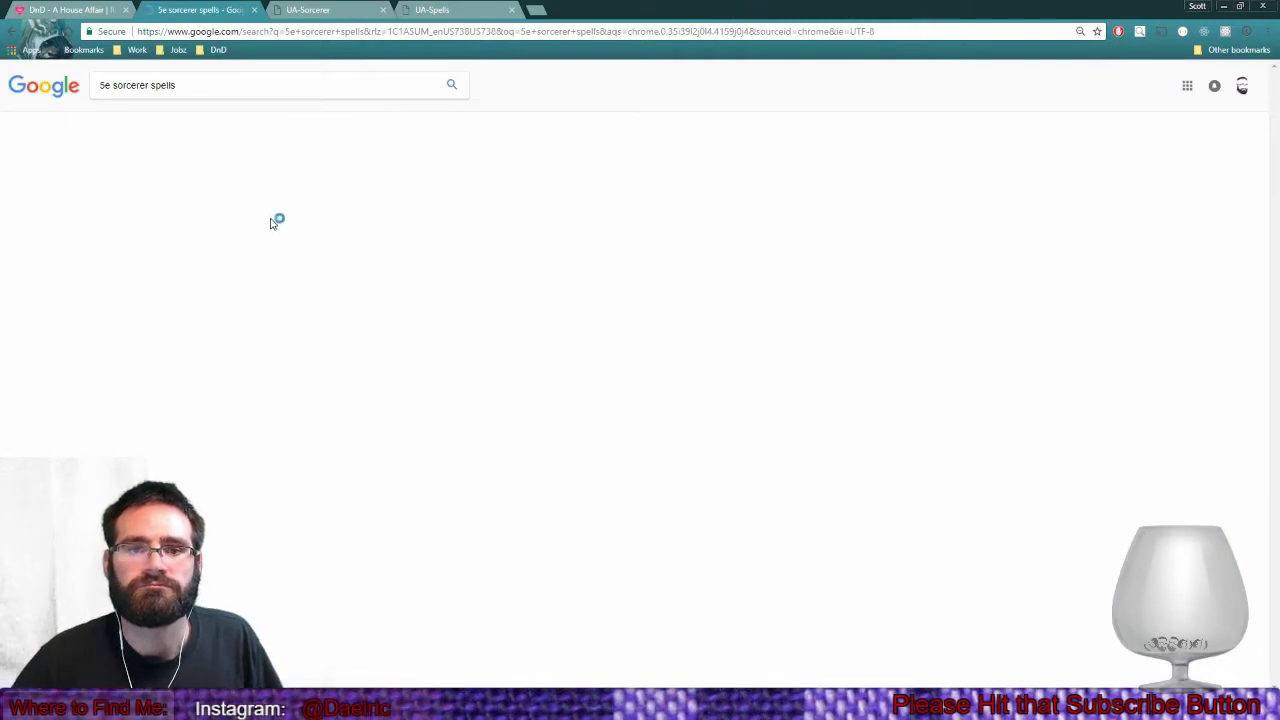
{"action": "left_click", "coordinate": [193, 318]}
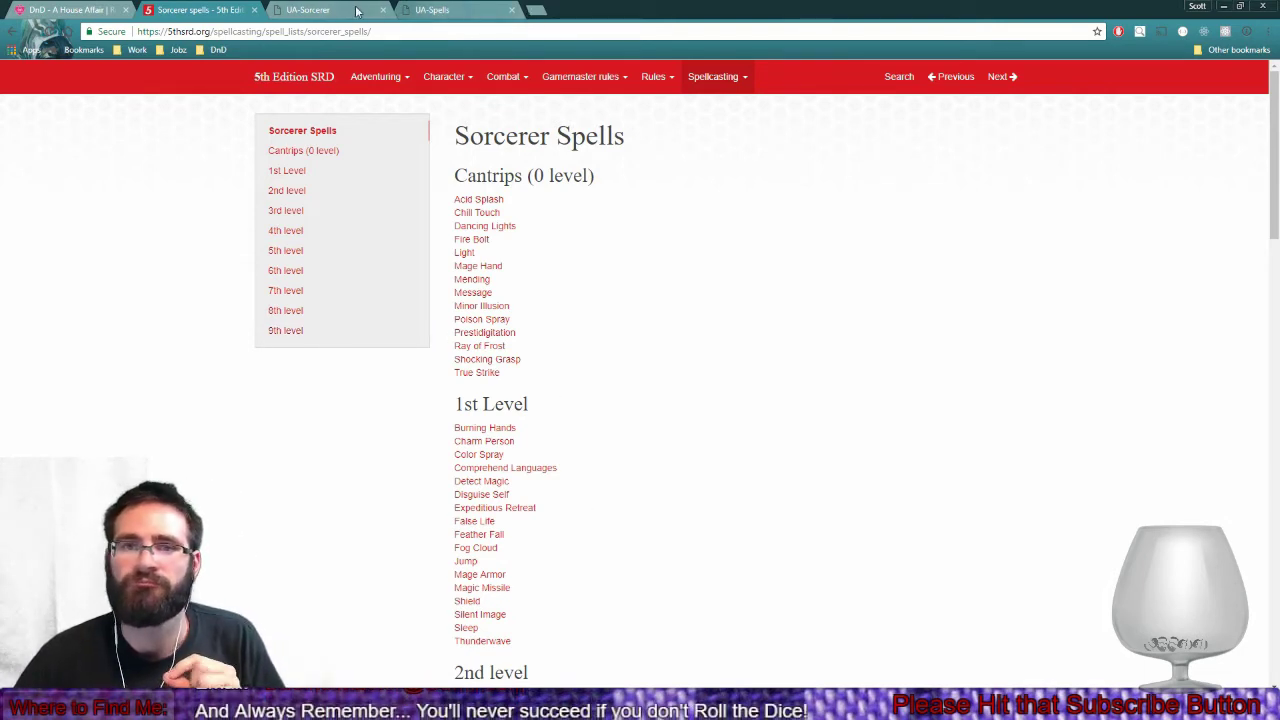
Search the web for "5e gren flame blade" in a new tab and open the D&D 5th Edition Wiki's Green-Flame Blade page.
{"action": "left_click", "coordinate": [534, 11]}
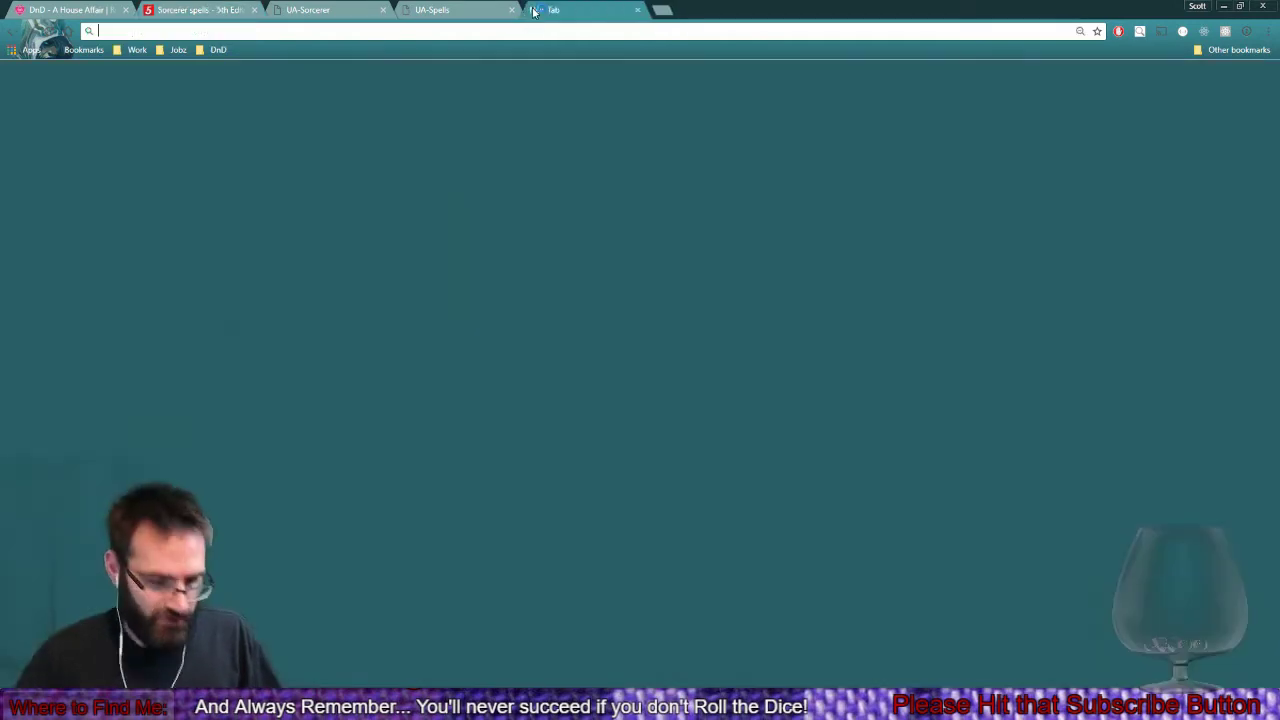
{"action": "type", "text": "5e gl"}
{"action": "type", "text": "a"}
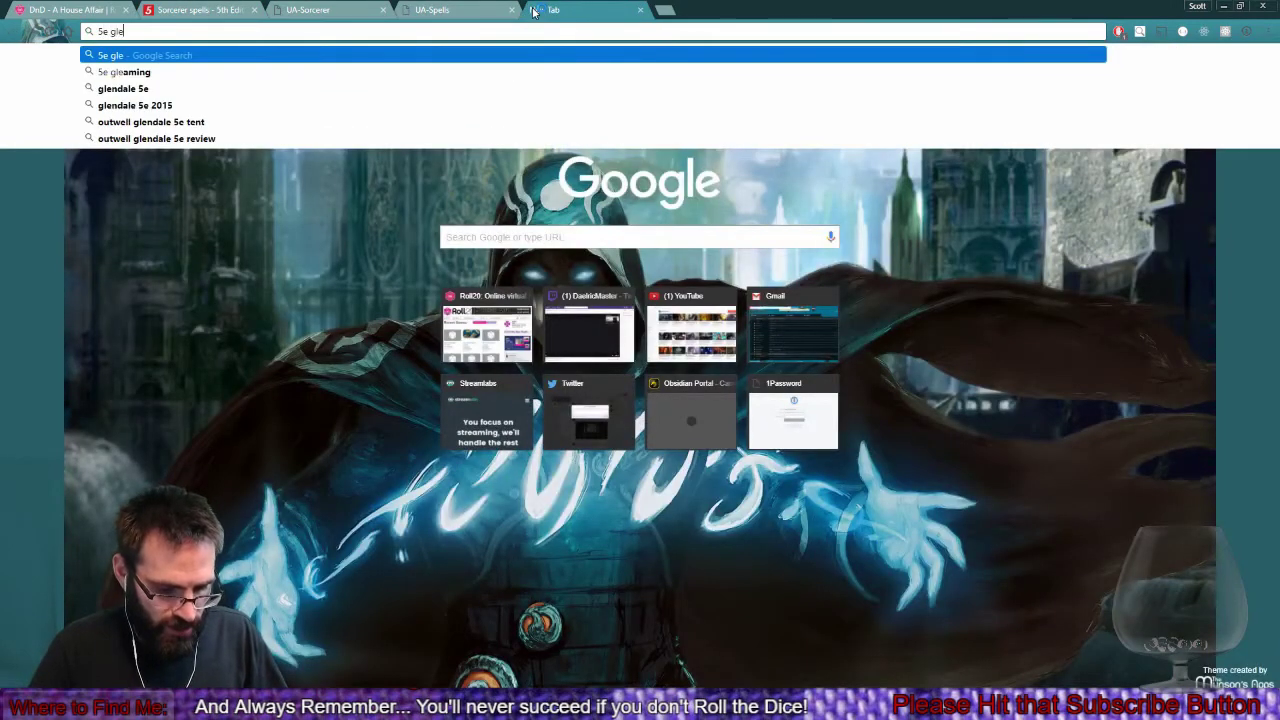
{"action": "key", "text": "BackSpace"}
{"action": "key", "text": "BackSpace"}
{"action": "key", "text": "BackSpace"}
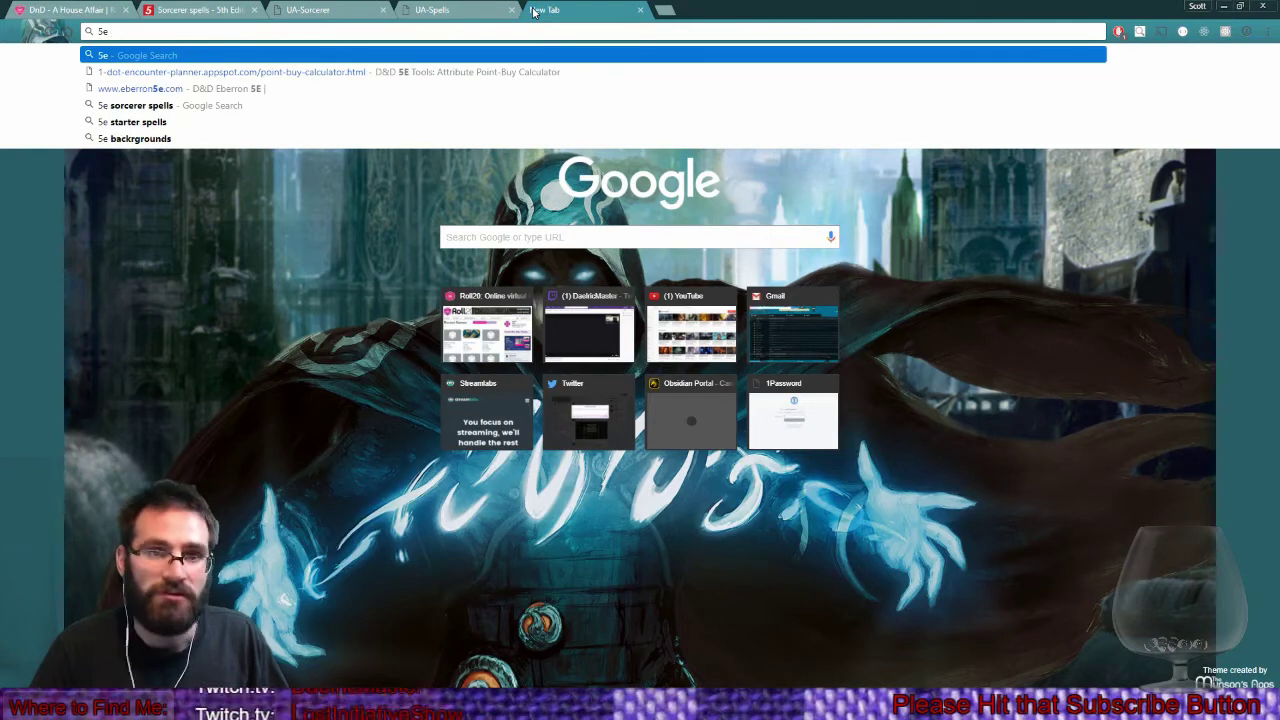
{"action": "type", "text": "gren flame"}
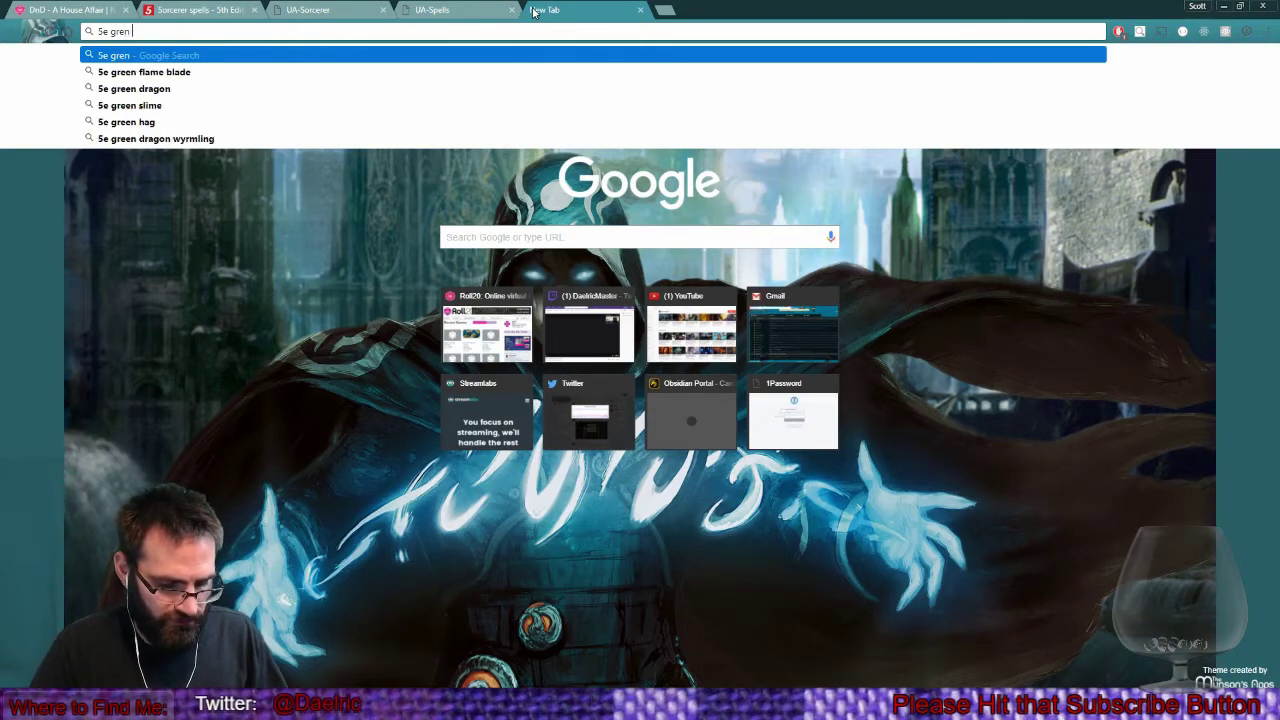
{"action": "type", "text": "blade"}
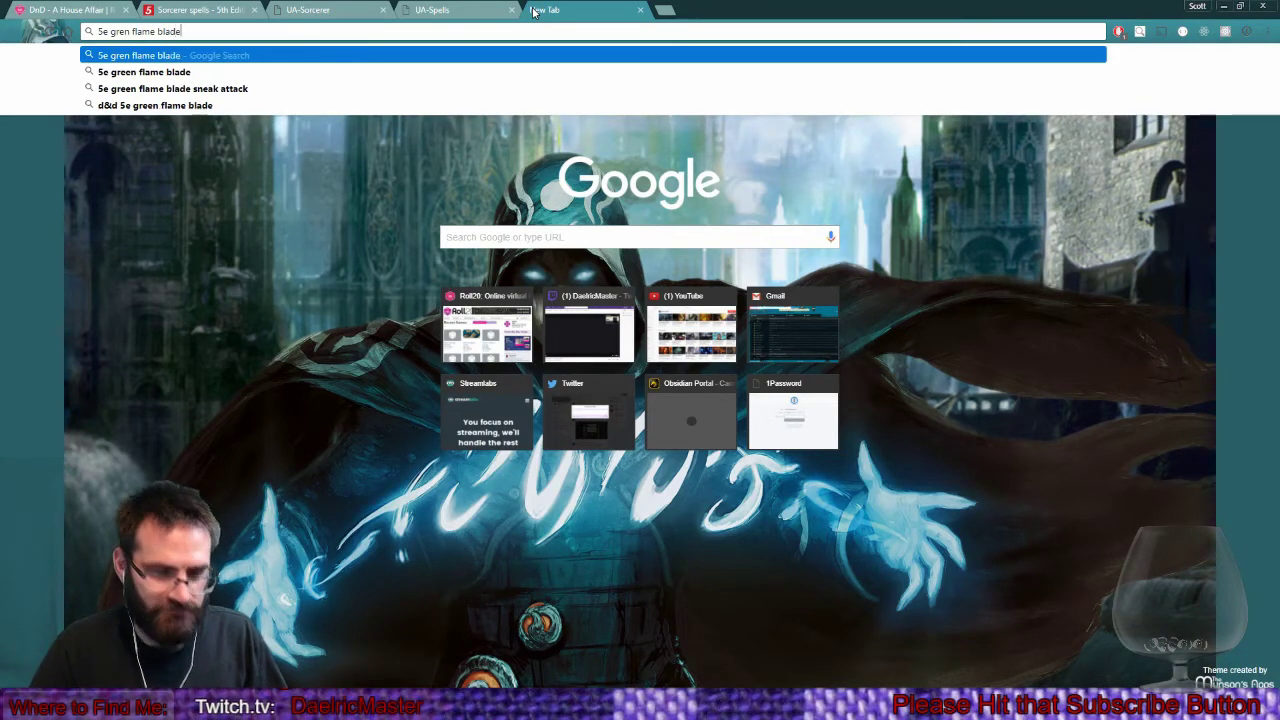
{"action": "key", "text": "Return"}
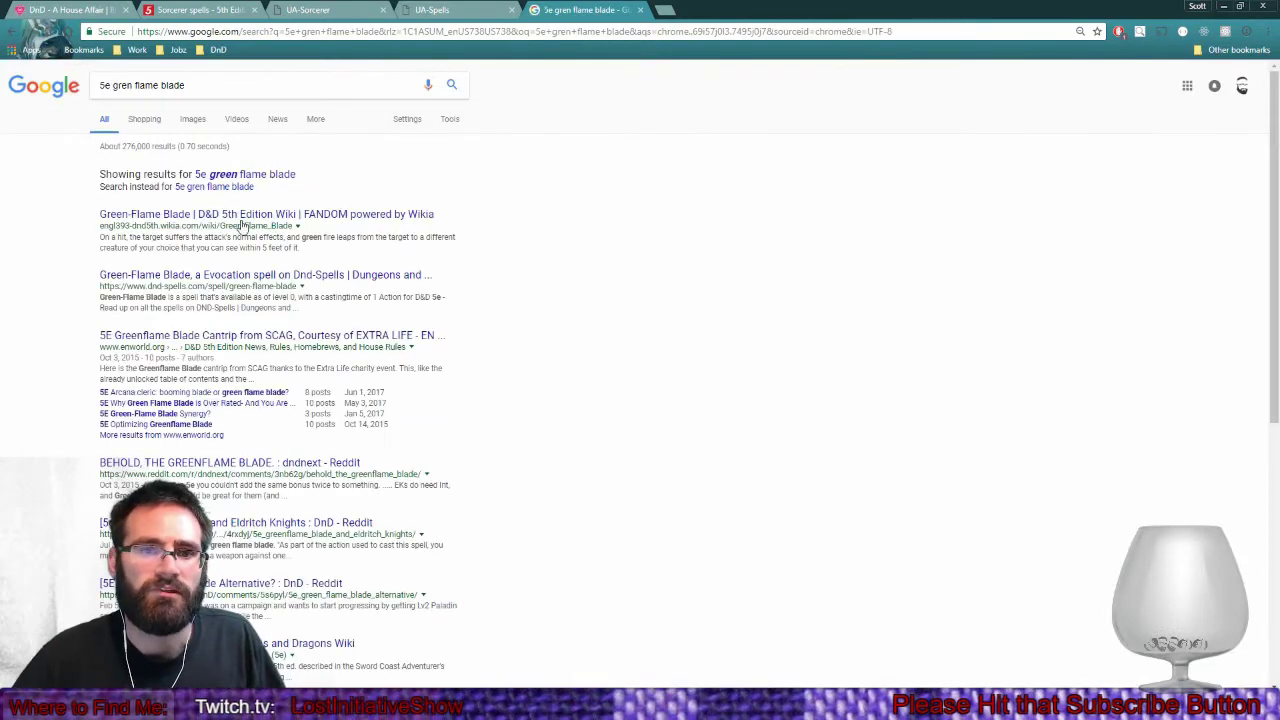
{"action": "left_click", "coordinate": [244, 216]}
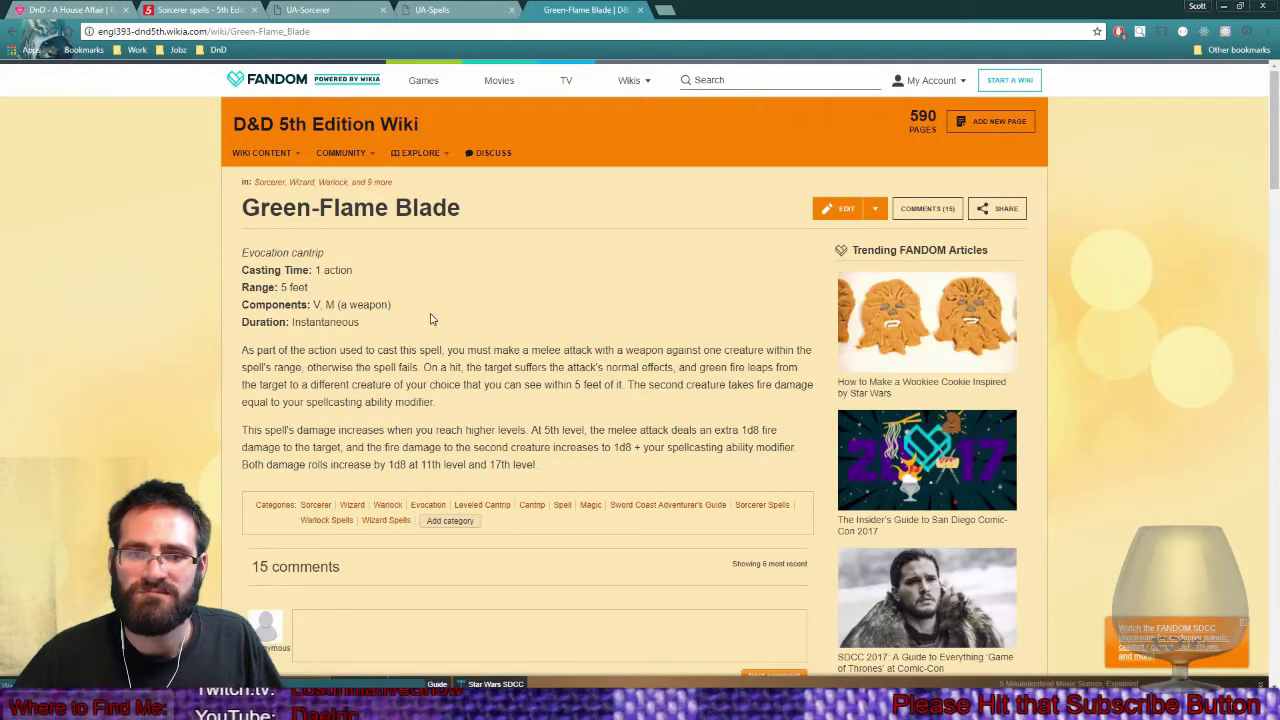
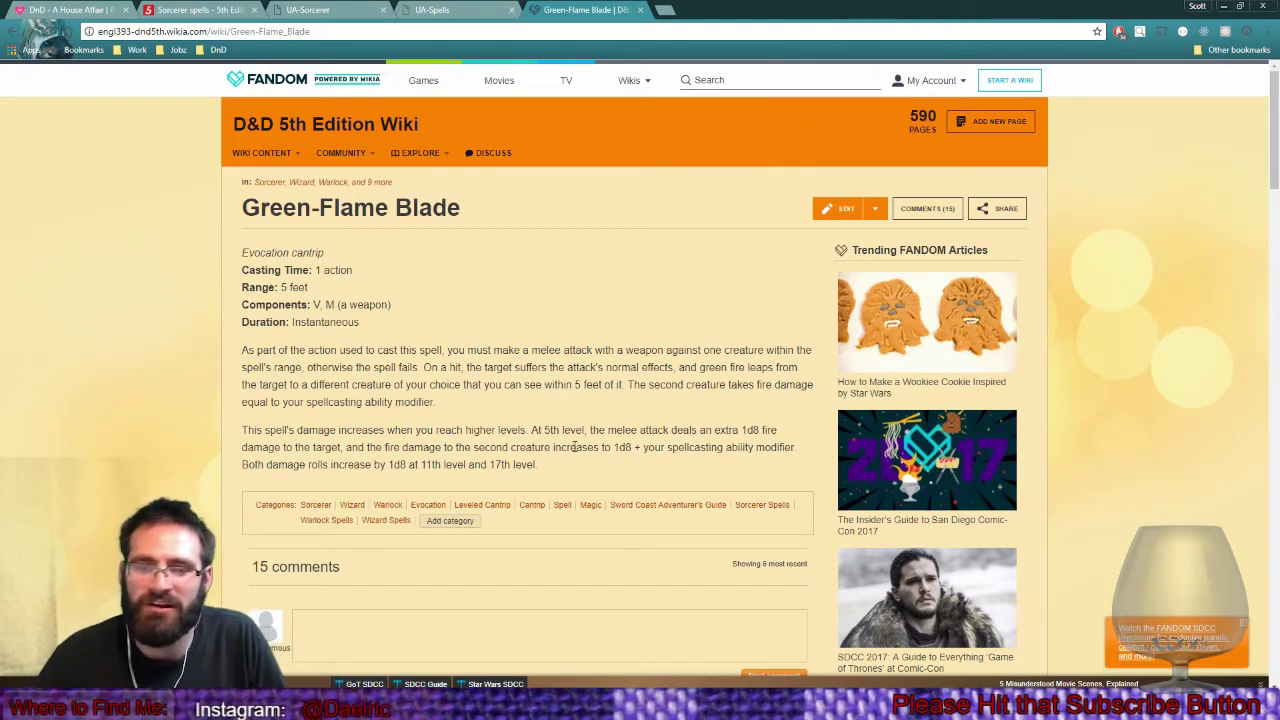
Read the Green-Flame Blade cantrip's description, including its damage increase at higher levels.
{"action": "left_click_drag", "start_coordinate": [465, 430], "coordinate": [570, 448]}
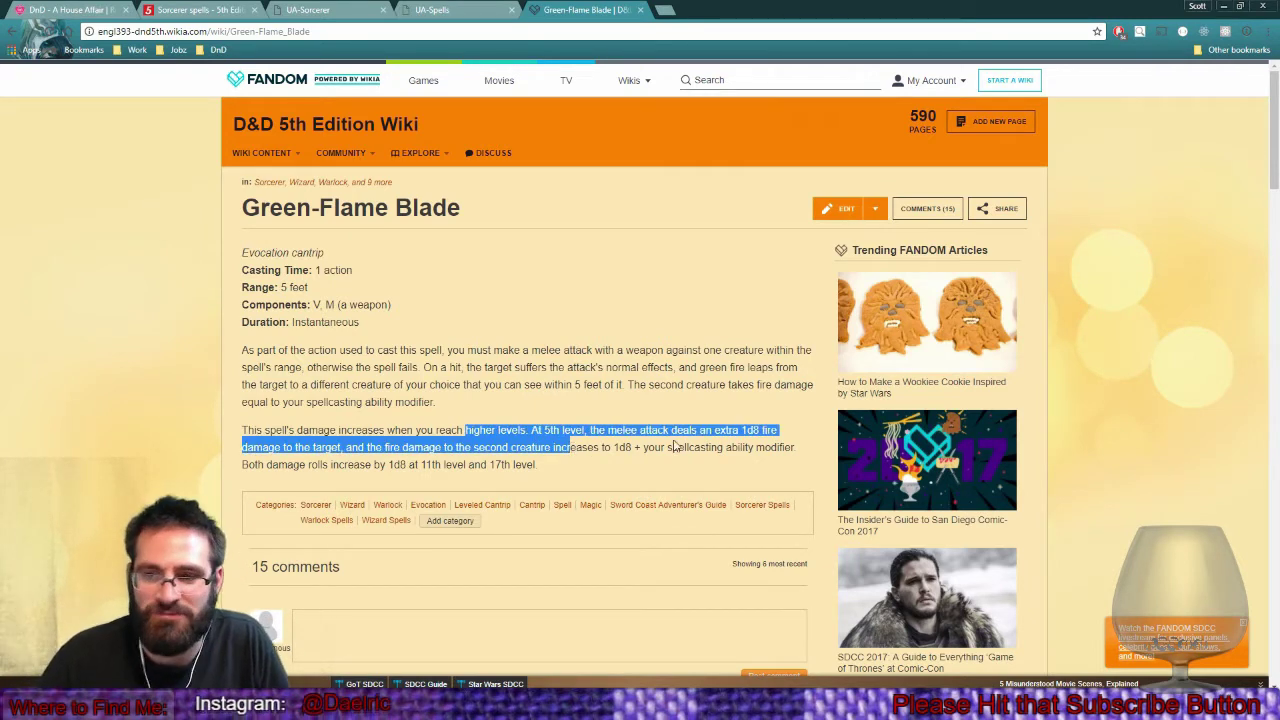
{"action": "left_click", "coordinate": [463, 394]}
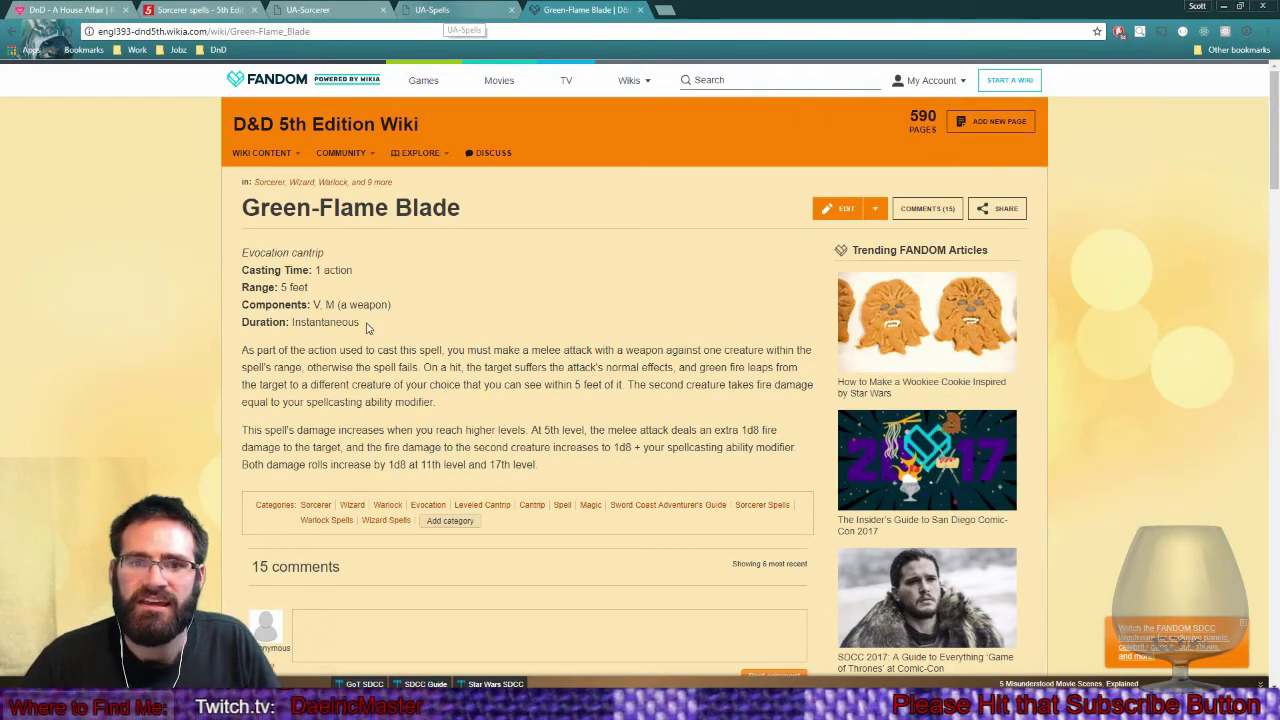
{"action": "left_click_drag", "start_coordinate": [236, 219], "coordinate": [443, 242]}
{"action": "left_click", "coordinate": [487, 278]}
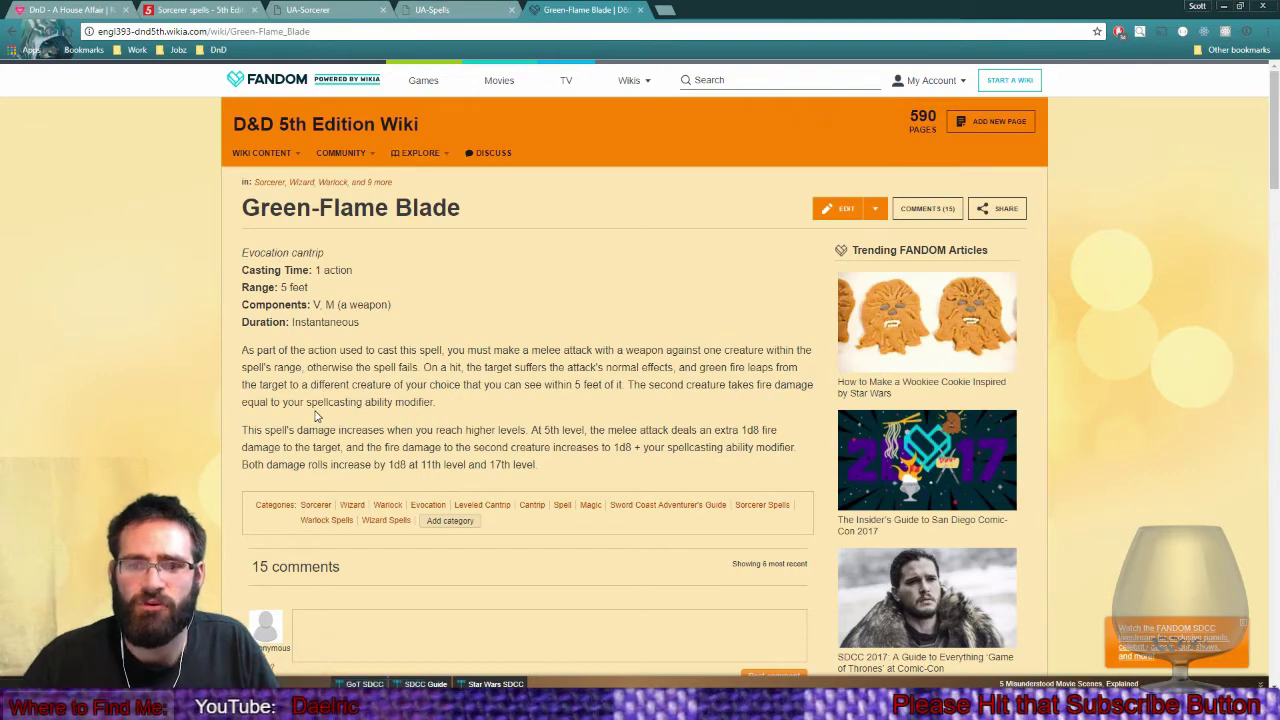
Glance at the Starter Spells and UA-Sorcerer PDFs, and review the cantrips and 1st-level spells in the SRD Sorcerer Spells list.
{"action": "left_click", "coordinate": [469, 14]}
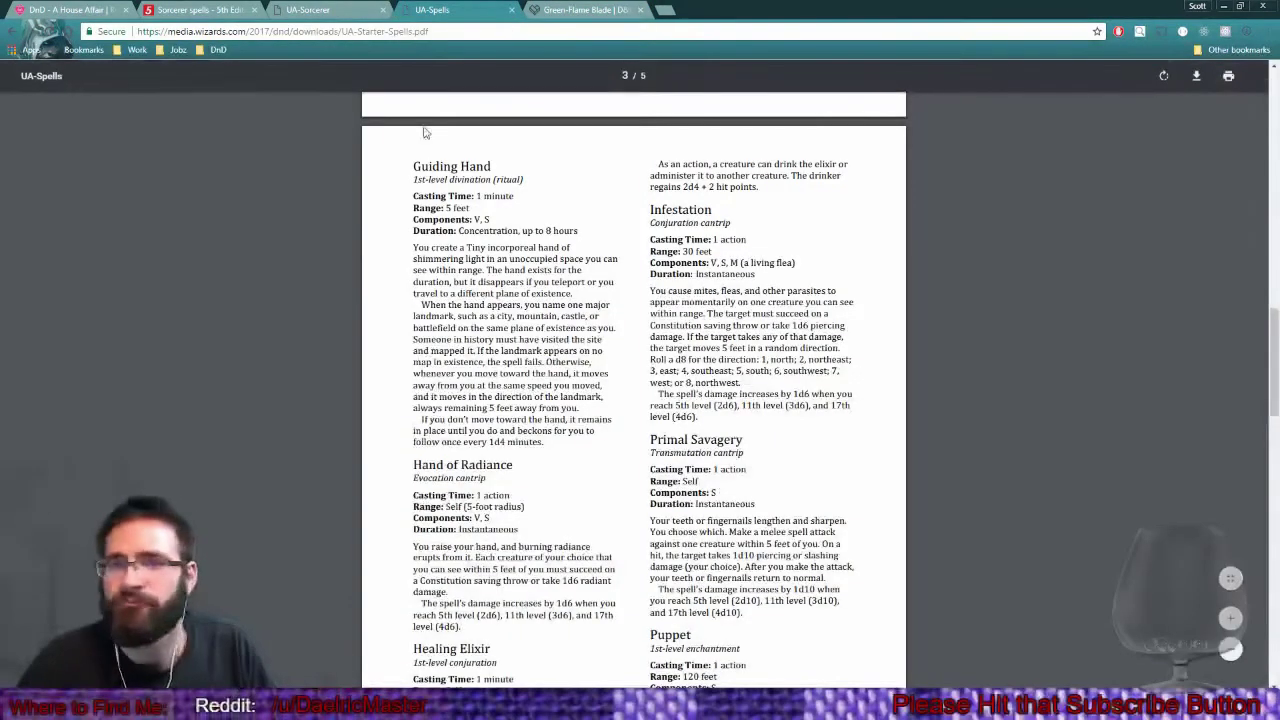
{"action": "left_click", "coordinate": [350, 12]}
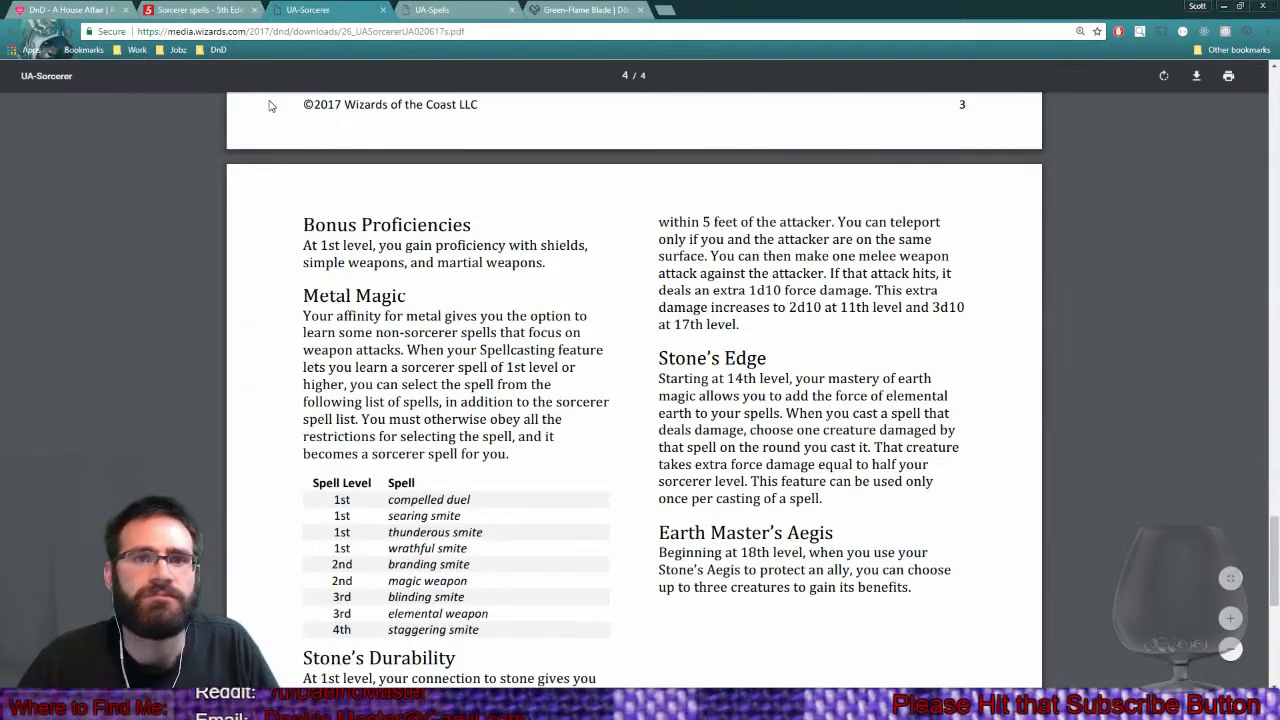
{"action": "left_click", "coordinate": [218, 10]}
{"action": "scroll", "coordinate": [370, 340], "scroll_direction": "down", "scroll_amount": 3}
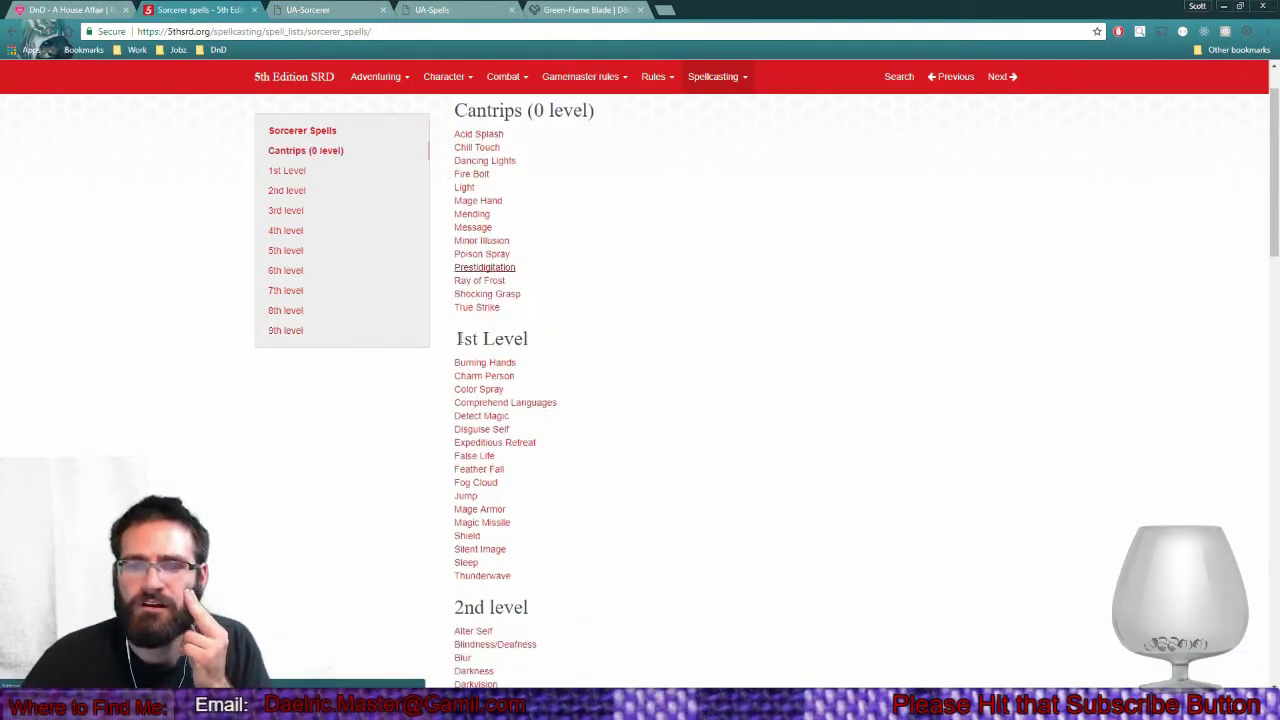
Review the 1st Level spells in the Sorcerer Spells list and glance back at the Green-Flame Blade page.
{"action": "scroll", "coordinate": [448, 318], "scroll_direction": "up", "scroll_amount": 1}
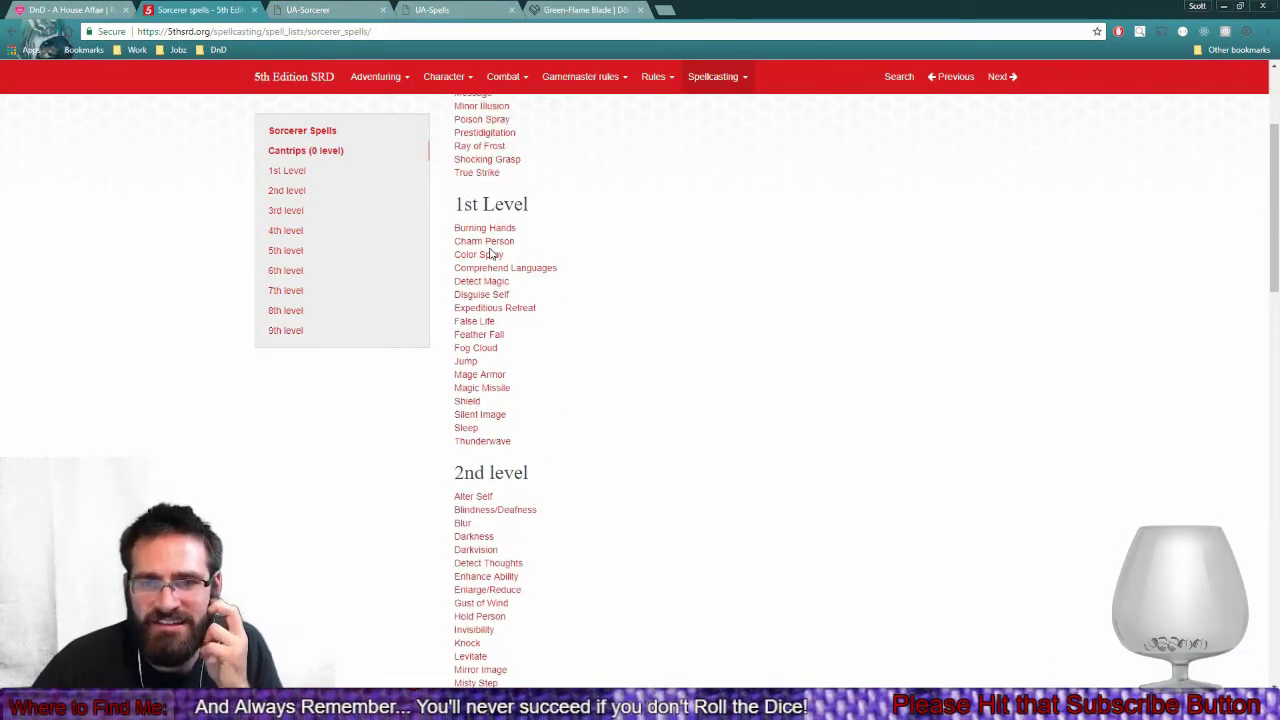
{"action": "left_click", "coordinate": [575, 11]}
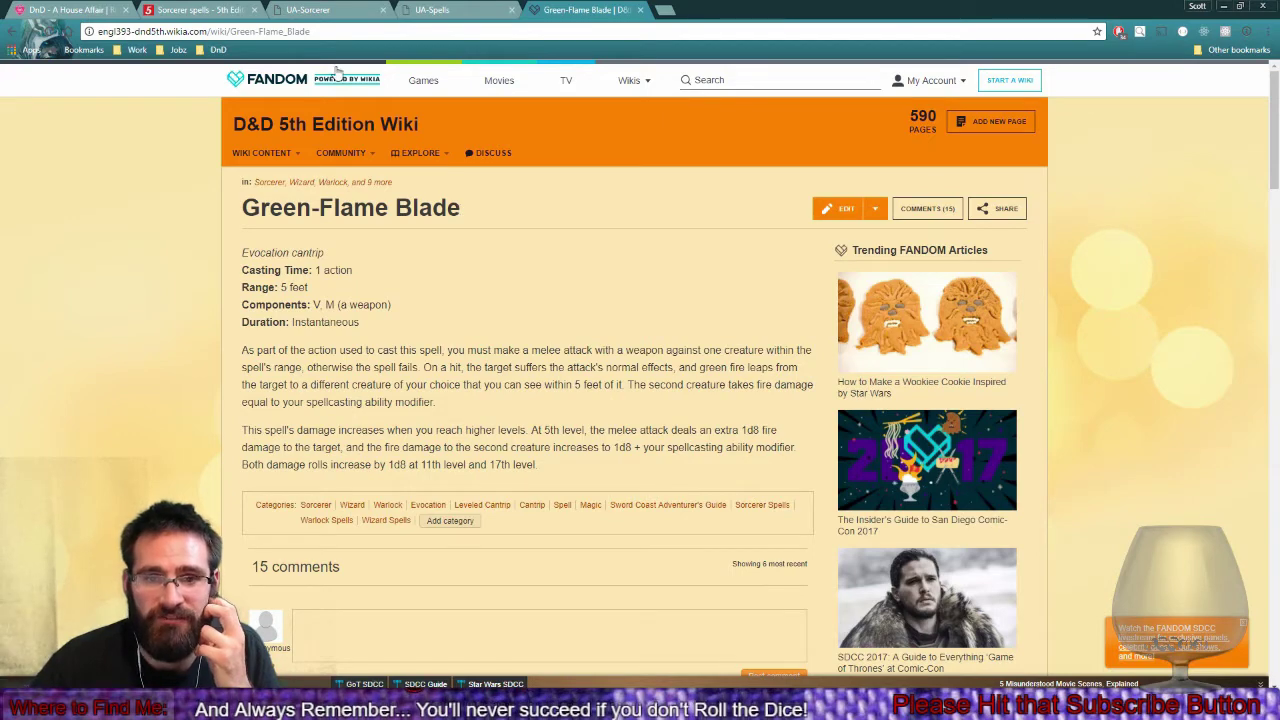
{"action": "left_click", "coordinate": [200, 10]}
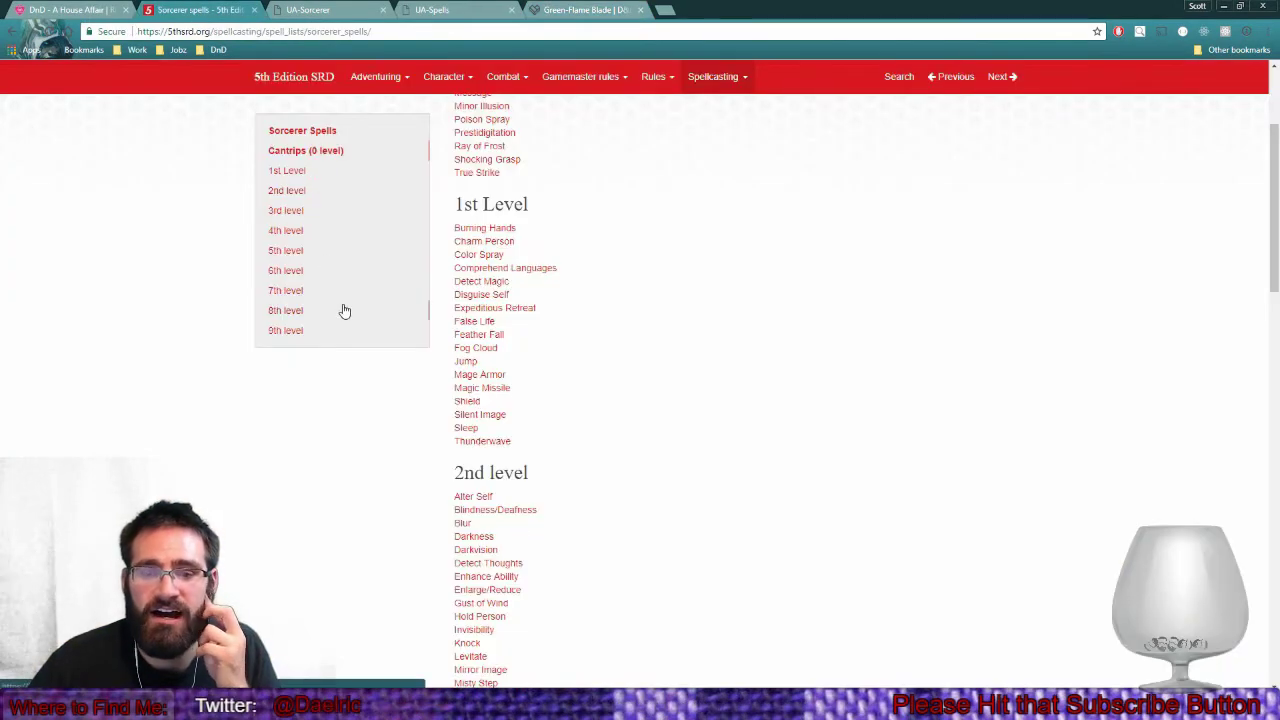
Open the 1st-level spells False Life, Magic Missile and Shield from the Sorcerer Spells list in new tabs.
{"action": "right_click", "coordinate": [488, 326]}
{"action": "left_click", "coordinate": [437, 351]}
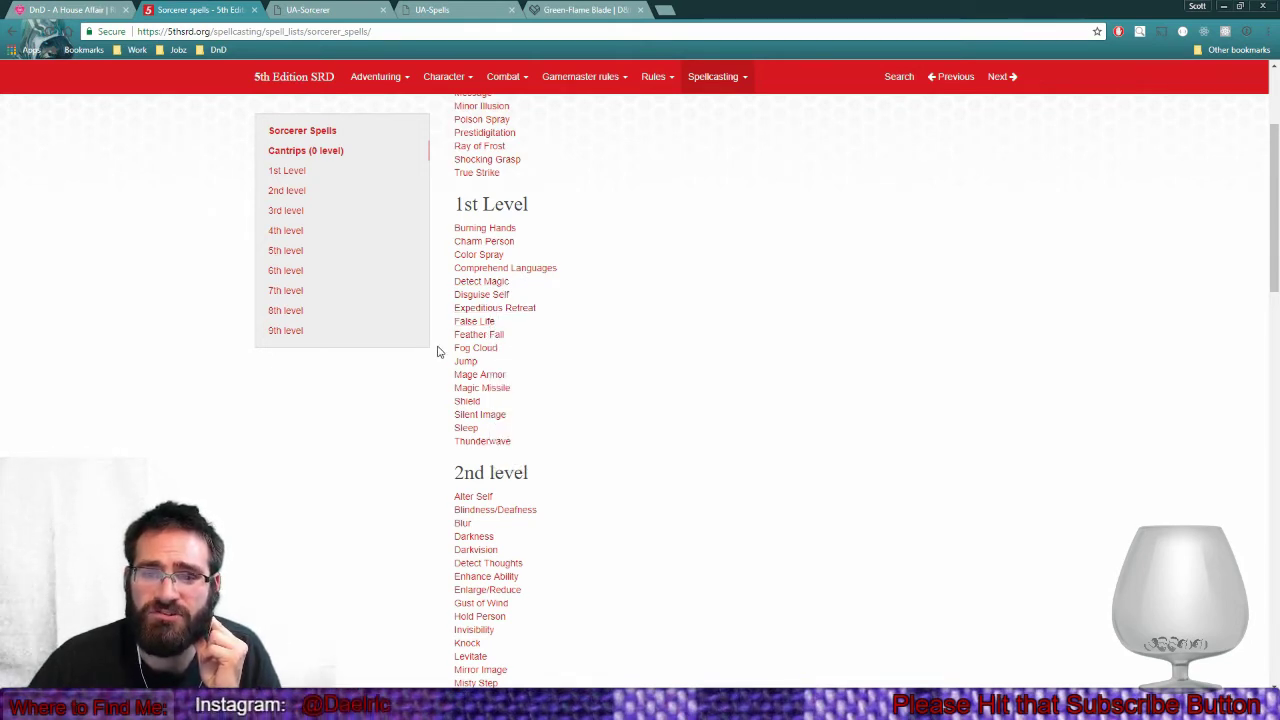
{"action": "right_click", "coordinate": [461, 327]}
{"action": "left_click", "coordinate": [466, 335]}
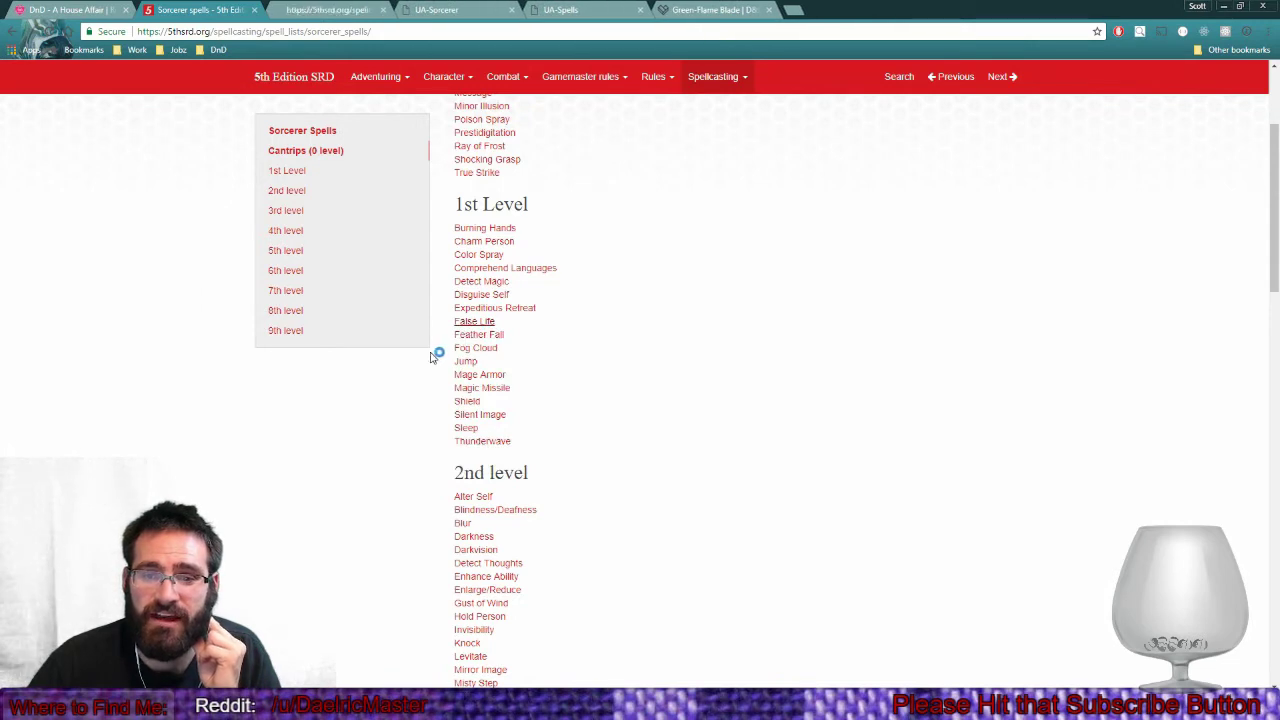
{"action": "right_click", "coordinate": [461, 395]}
{"action": "left_click", "coordinate": [466, 404]}
{"action": "right_click", "coordinate": [466, 403]}
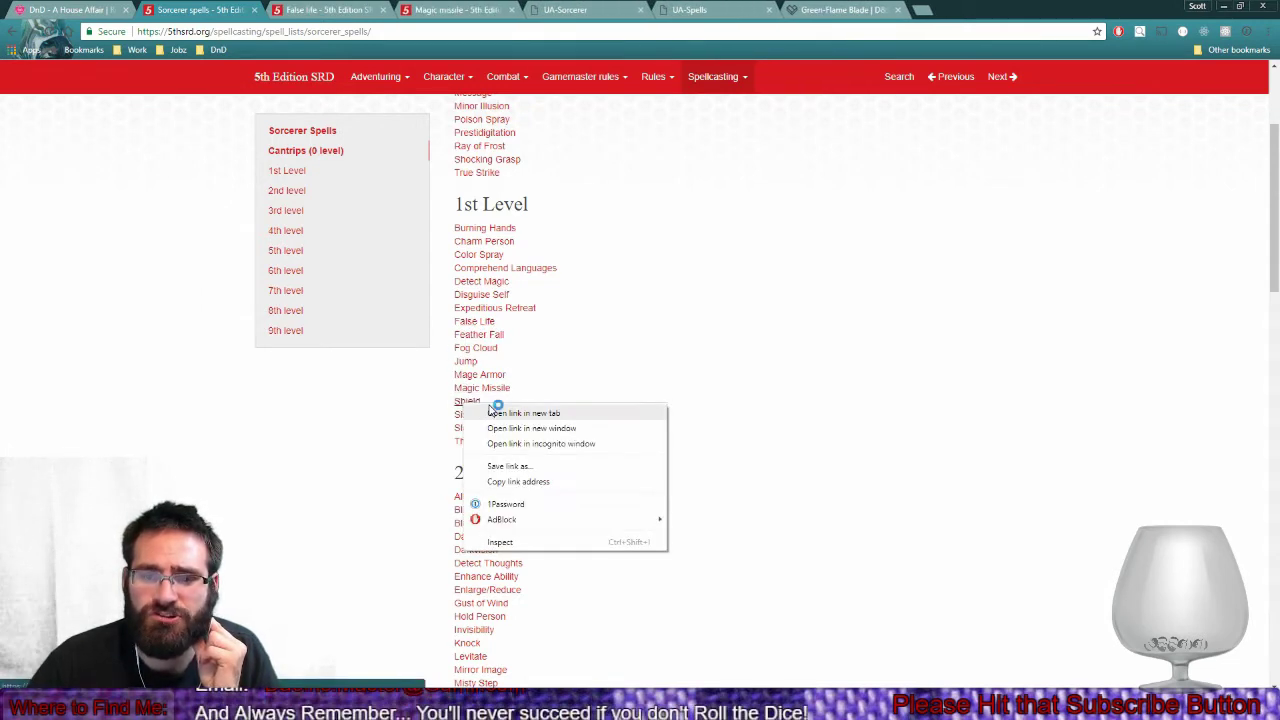
{"action": "left_click", "coordinate": [482, 410]}
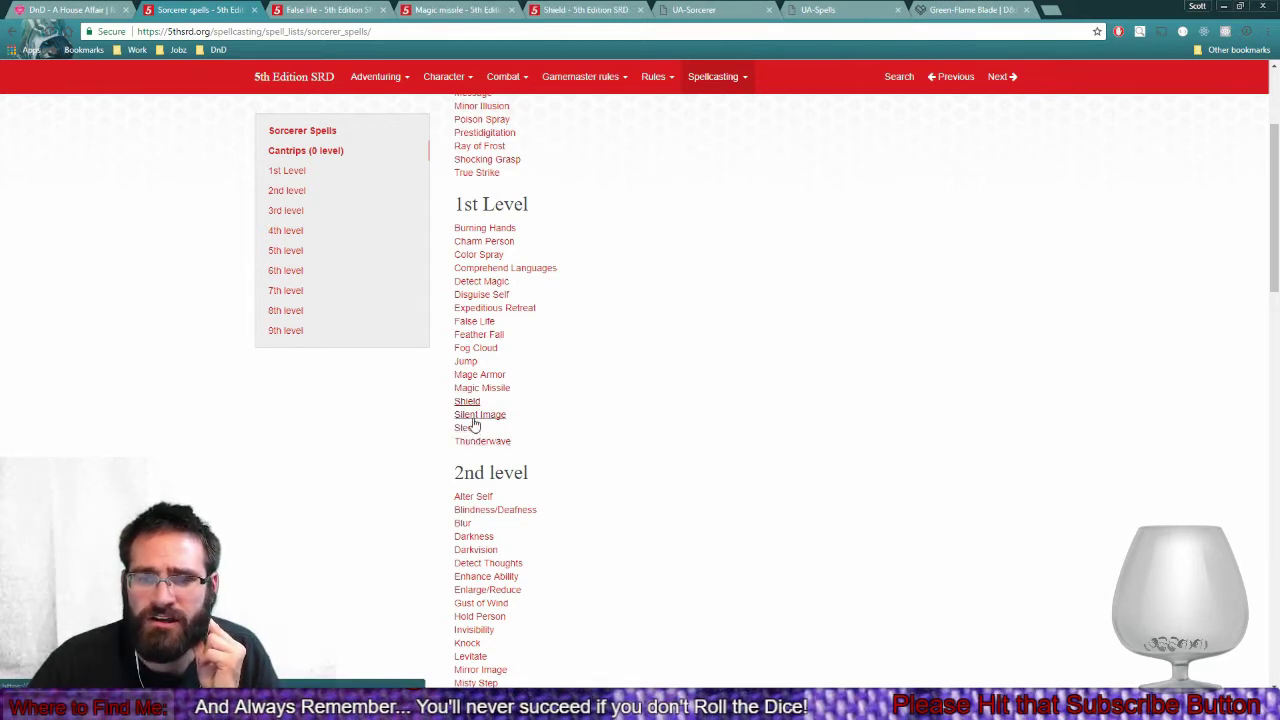
Open the Fog Cloud and Color Spray spells from the 1st Level list in new tabs.
{"action": "right_click", "coordinate": [474, 349]}
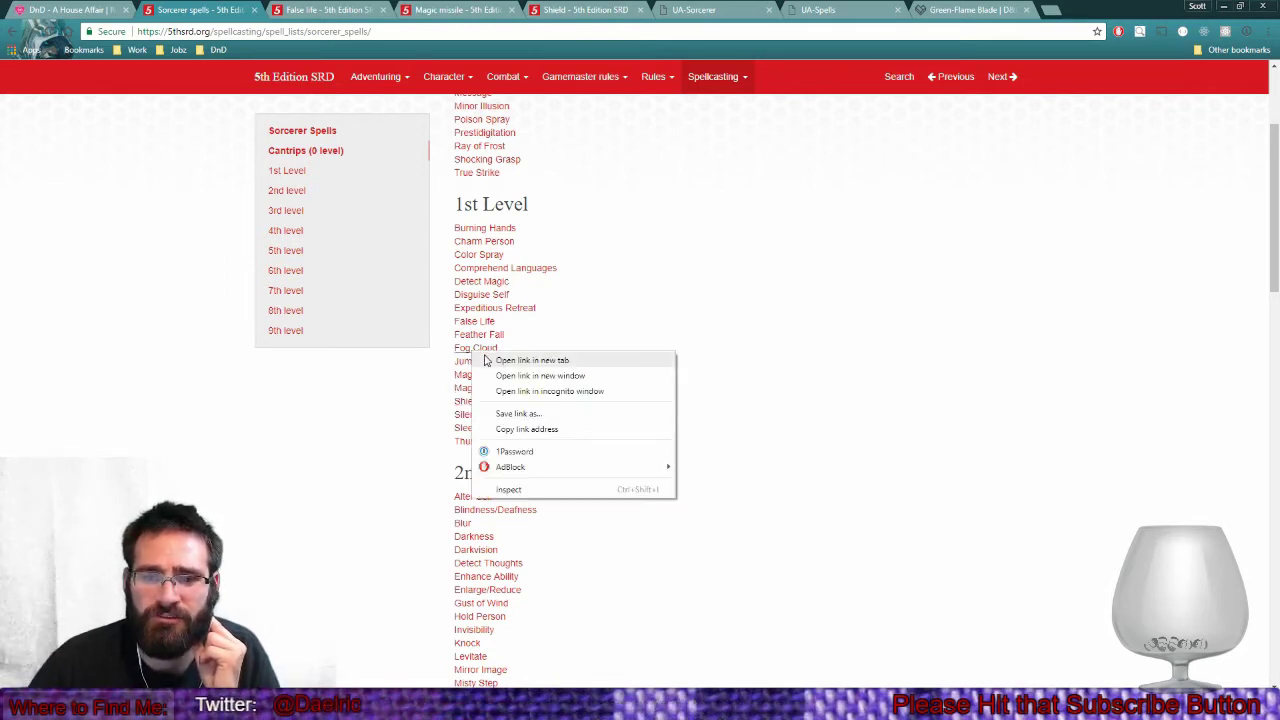
{"action": "left_click", "coordinate": [490, 360]}
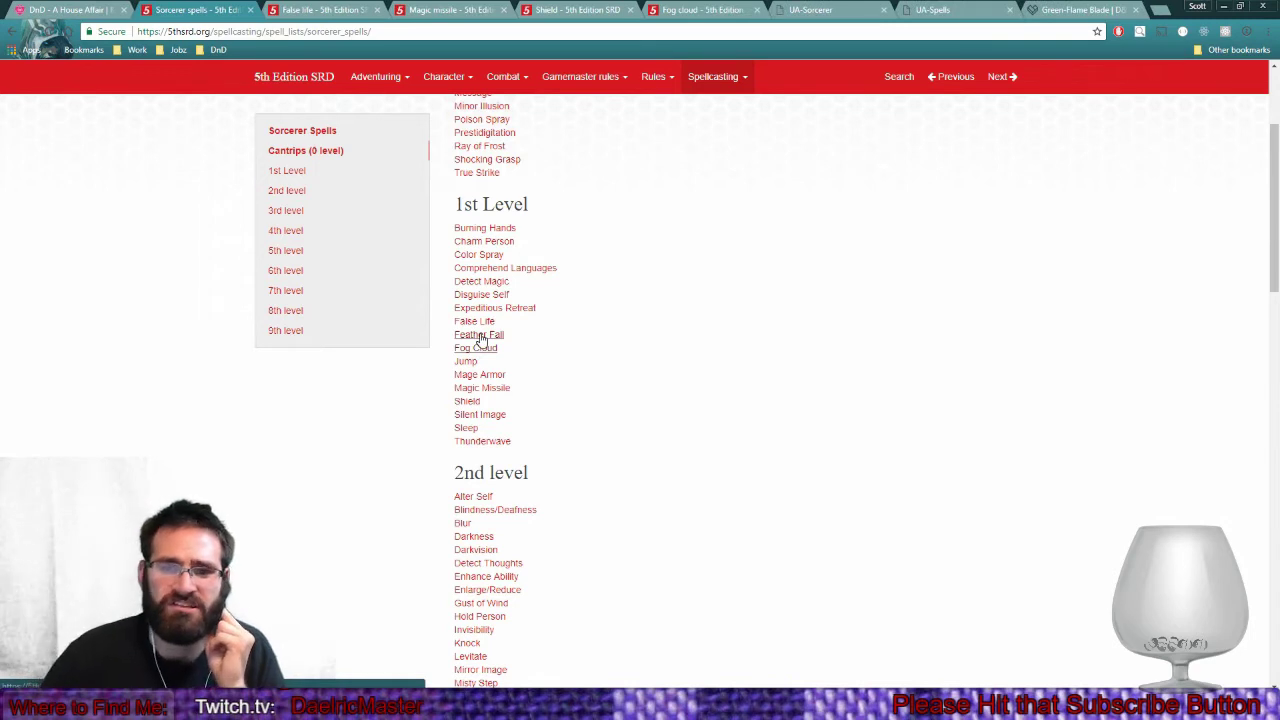
{"action": "right_click", "coordinate": [482, 256]}
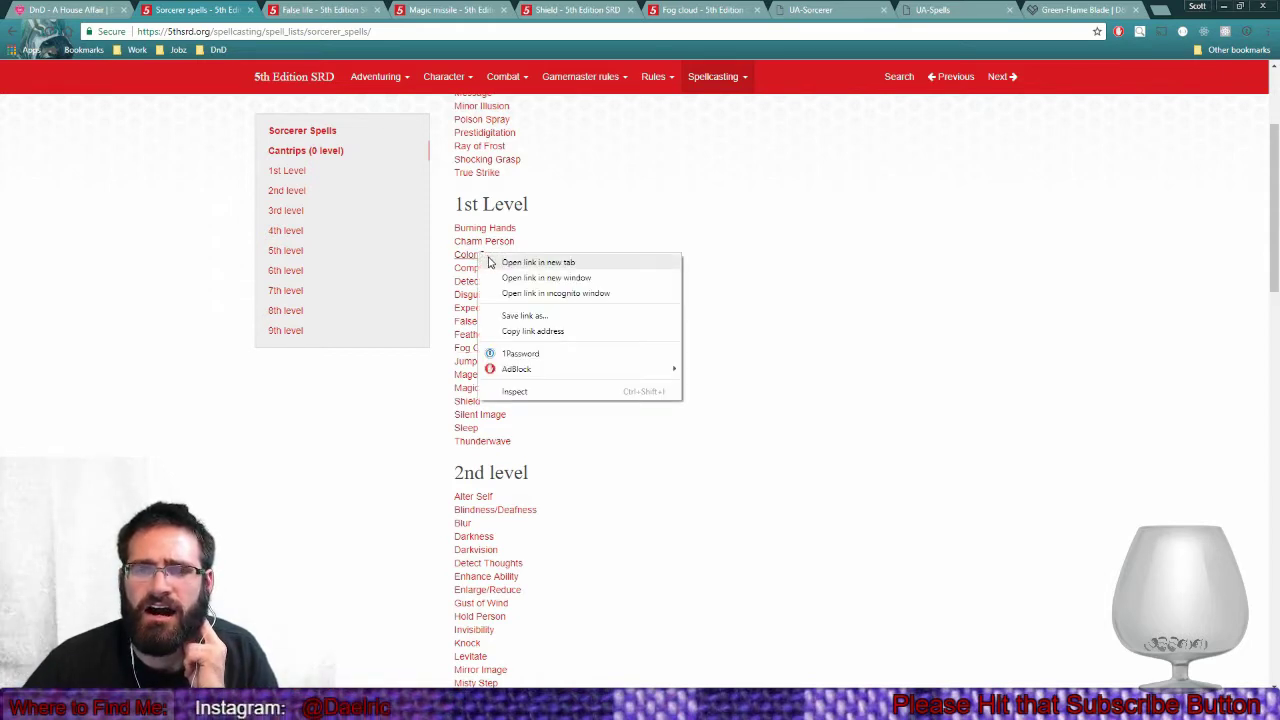
{"action": "left_click", "coordinate": [490, 262]}
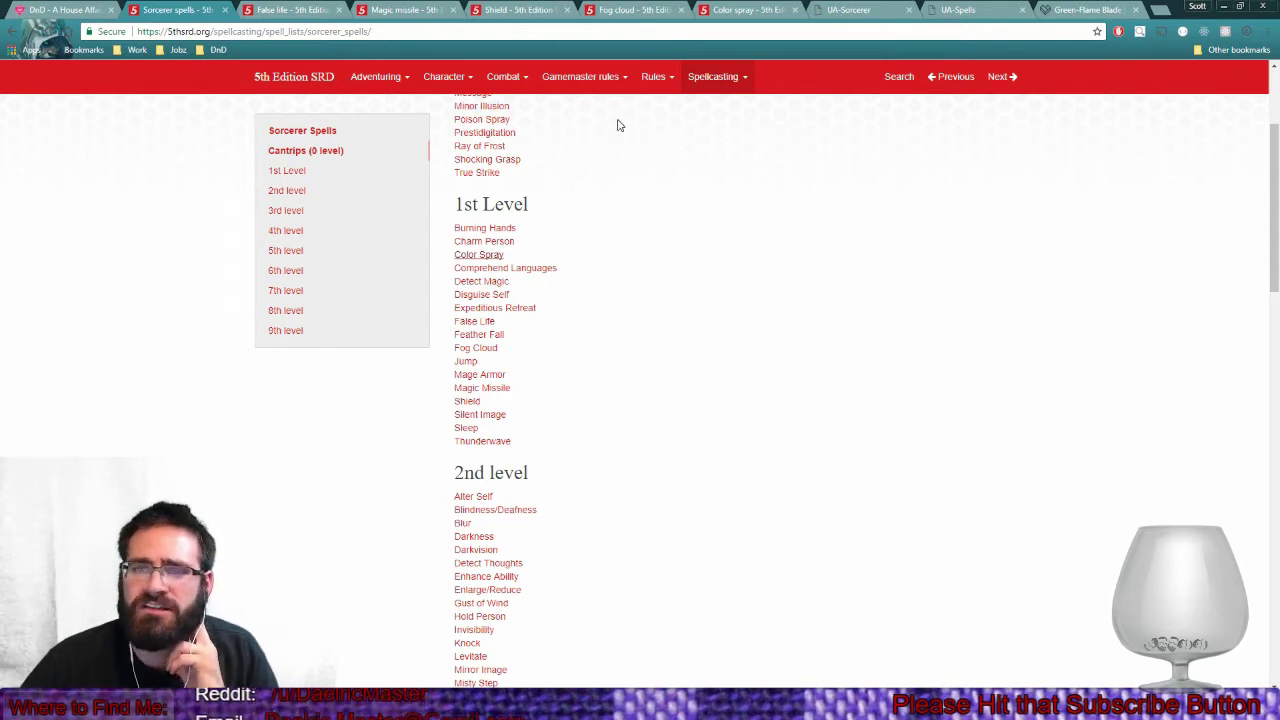
Read the Color Spray spell's description, highlighting its effect text and casting details.
{"action": "left_click", "coordinate": [715, 12]}
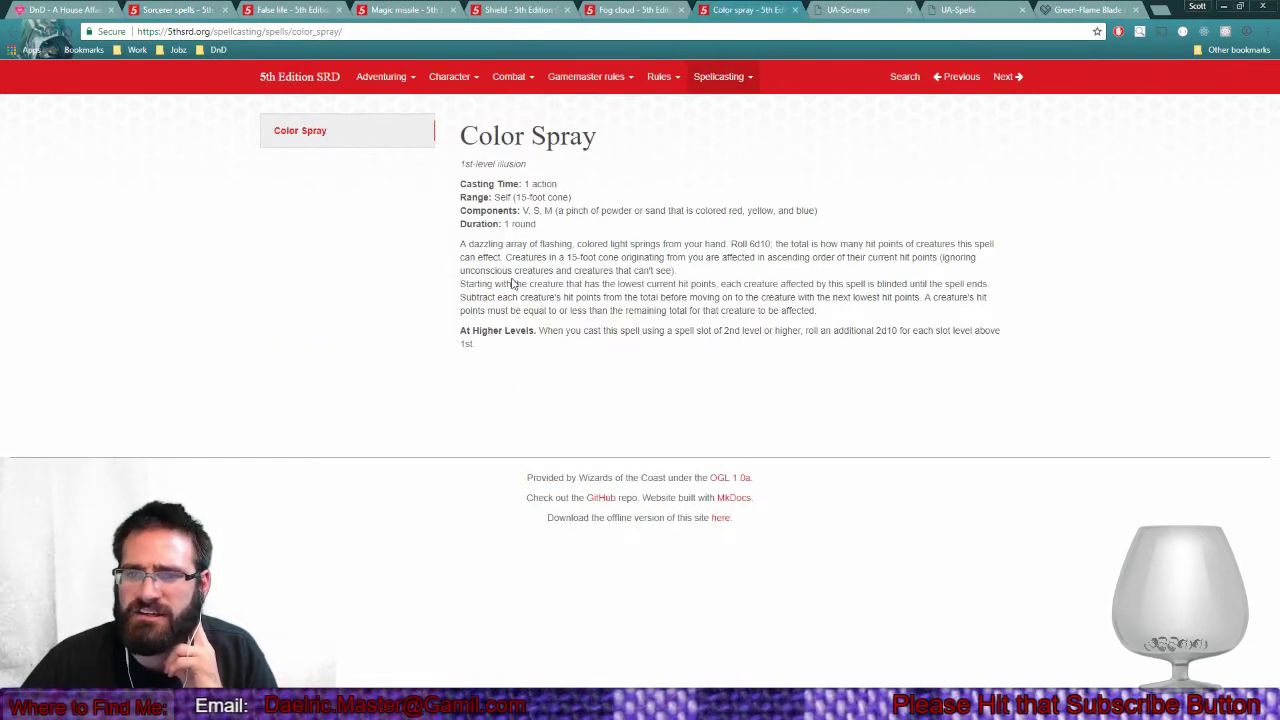
{"action": "left_click_drag", "start_coordinate": [469, 244], "coordinate": [614, 243]}
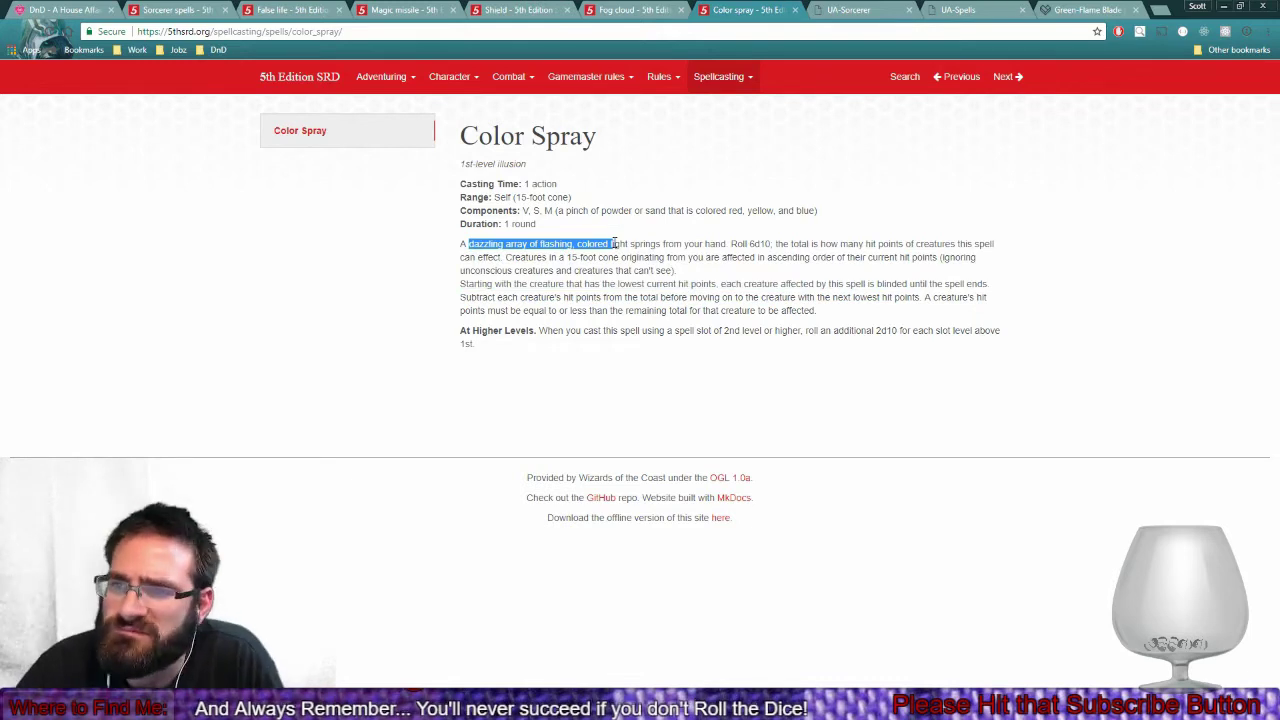
{"action": "left_click_drag", "start_coordinate": [614, 243], "coordinate": [676, 272]}
{"action": "left_click", "coordinate": [649, 281]}
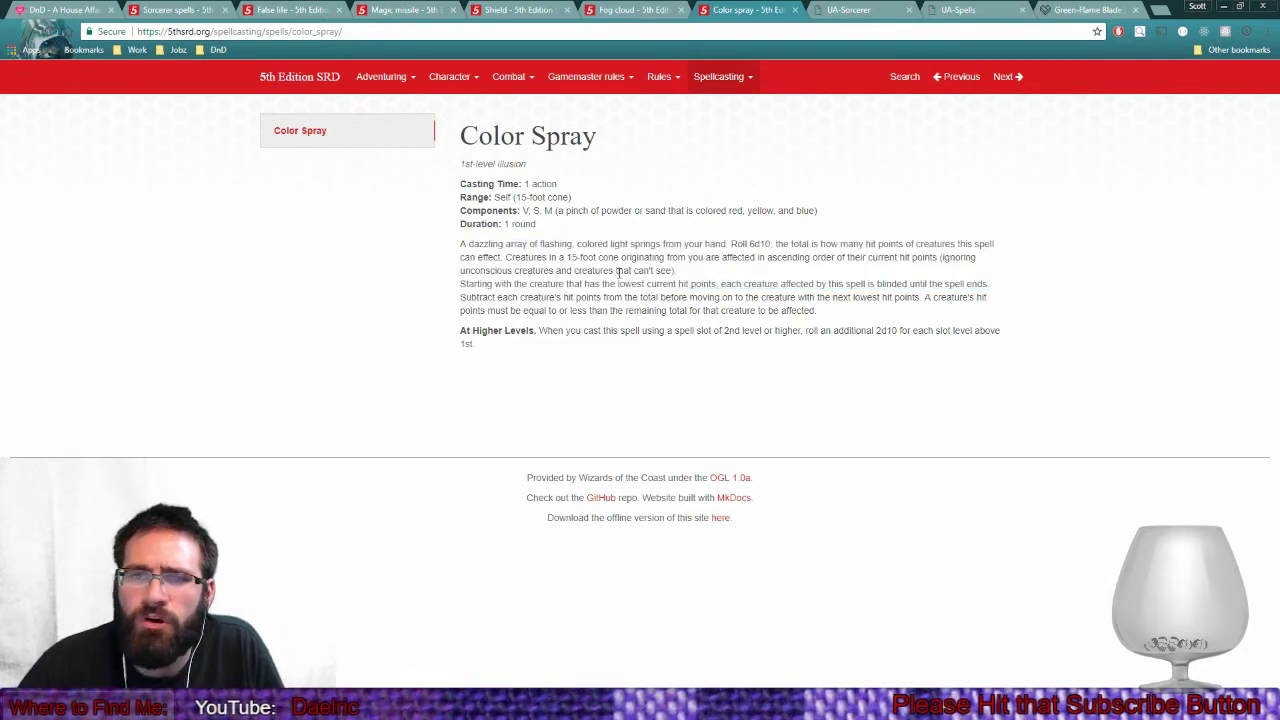
{"action": "mouse_move", "coordinate": [483, 140]}
{"action": "left_mouse_down"}
{"action": "mouse_move", "coordinate": [591, 210]}
{"action": "mouse_move", "coordinate": [607, 248]}
{"action": "mouse_move", "coordinate": [770, 250]}
{"action": "mouse_move", "coordinate": [616, 258]}
{"action": "mouse_move", "coordinate": [743, 263]}
{"action": "mouse_move", "coordinate": [568, 272]}
{"action": "mouse_move", "coordinate": [560, 284]}
{"action": "mouse_move", "coordinate": [756, 297]}
{"action": "mouse_move", "coordinate": [553, 311]}
{"action": "mouse_move", "coordinate": [566, 300]}
{"action": "mouse_move", "coordinate": [802, 299]}
{"action": "mouse_move", "coordinate": [803, 310]}
{"action": "mouse_move", "coordinate": [774, 360]}
{"action": "mouse_move", "coordinate": [491, 185]}
{"action": "left_mouse_up"}
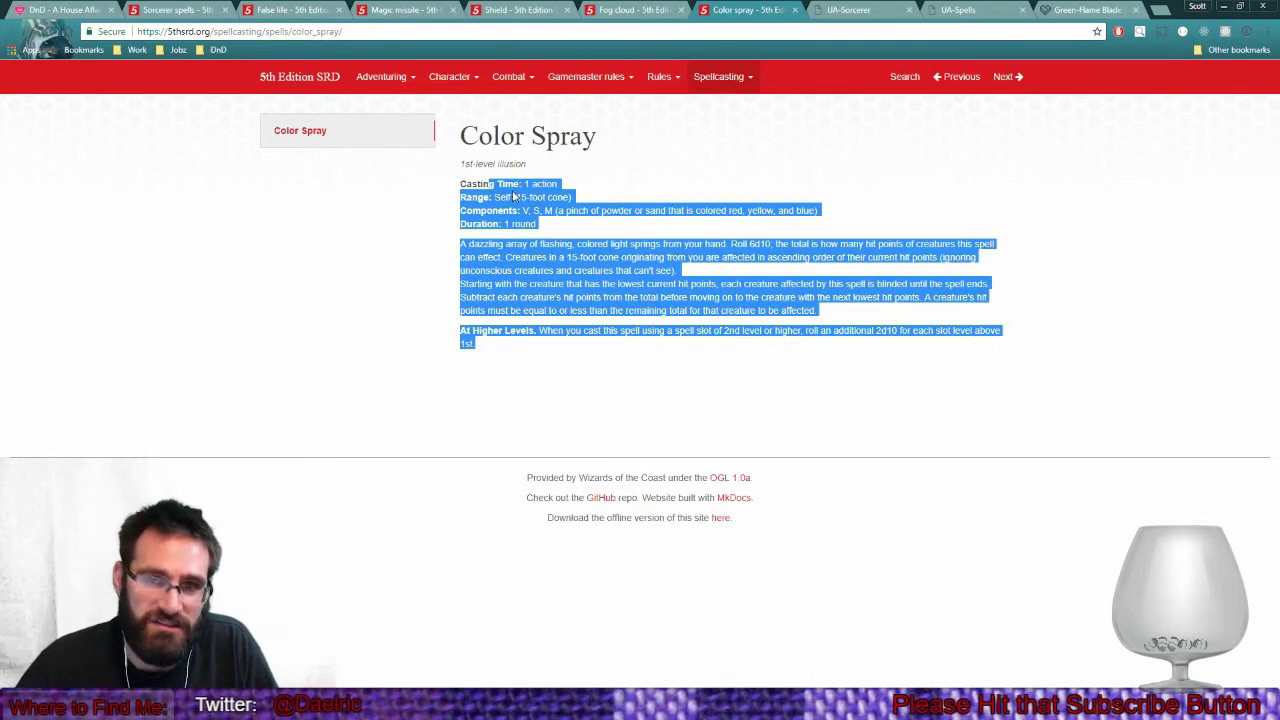
Read the Fog Cloud, Shield and Magic Missile spell pages, highlighting the Shield and Magic Missile text.
{"action": "left_click", "coordinate": [648, 9]}
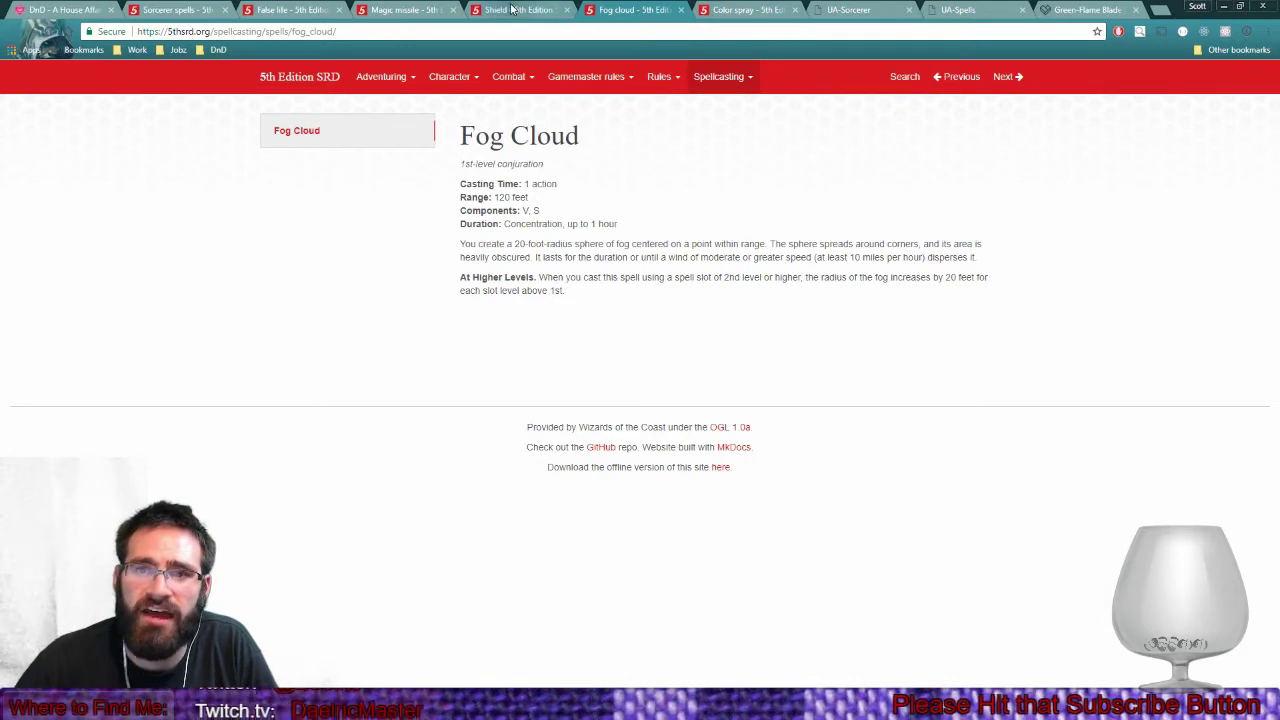
{"action": "left_click", "coordinate": [541, 12]}
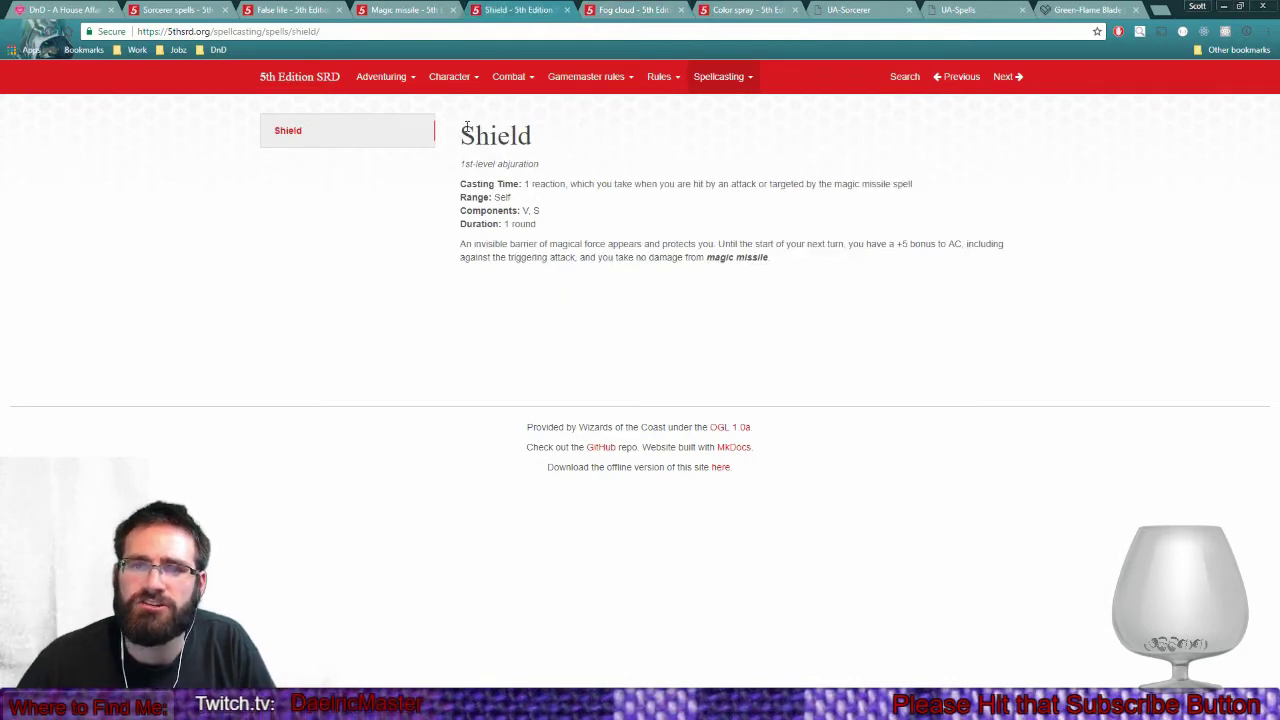
{"action": "left_click_drag", "start_coordinate": [463, 131], "coordinate": [817, 266]}
{"action": "left_click", "coordinate": [367, 12]}
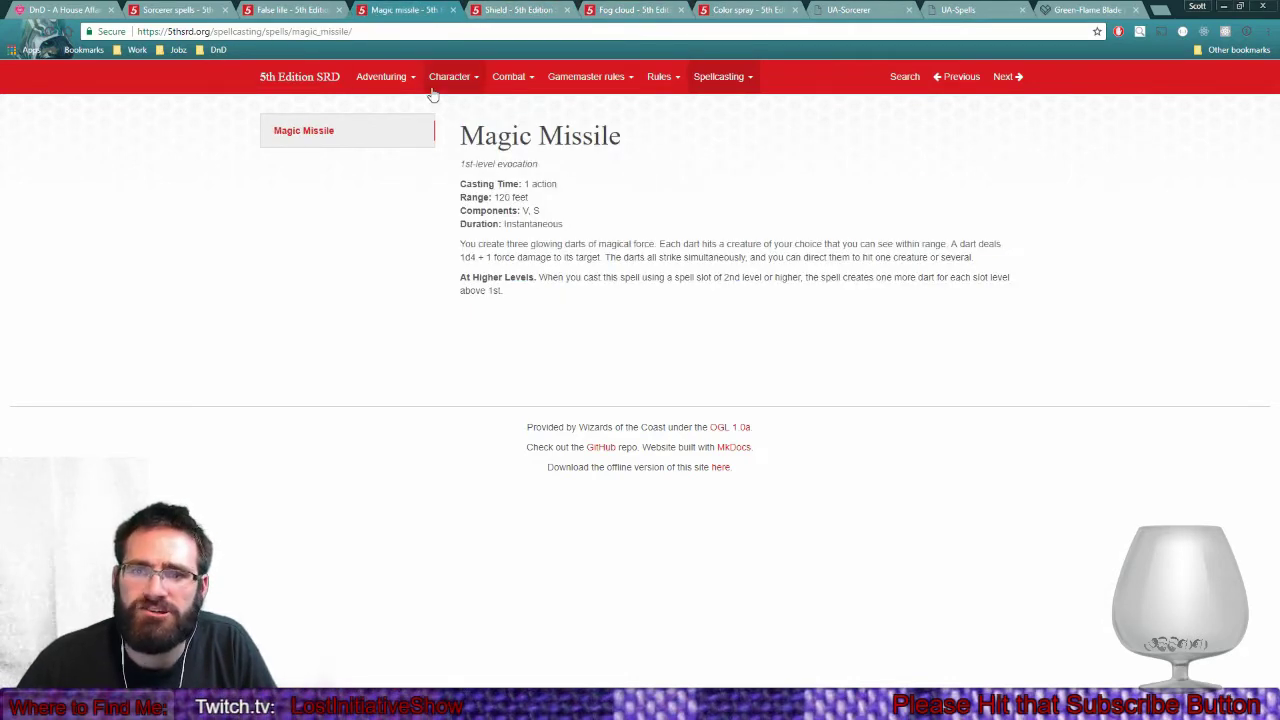
{"action": "left_click_drag", "start_coordinate": [457, 134], "coordinate": [597, 297]}
Read the False Life spell's description and its At Higher Levels text, and close its page.
{"action": "left_click", "coordinate": [288, 10]}
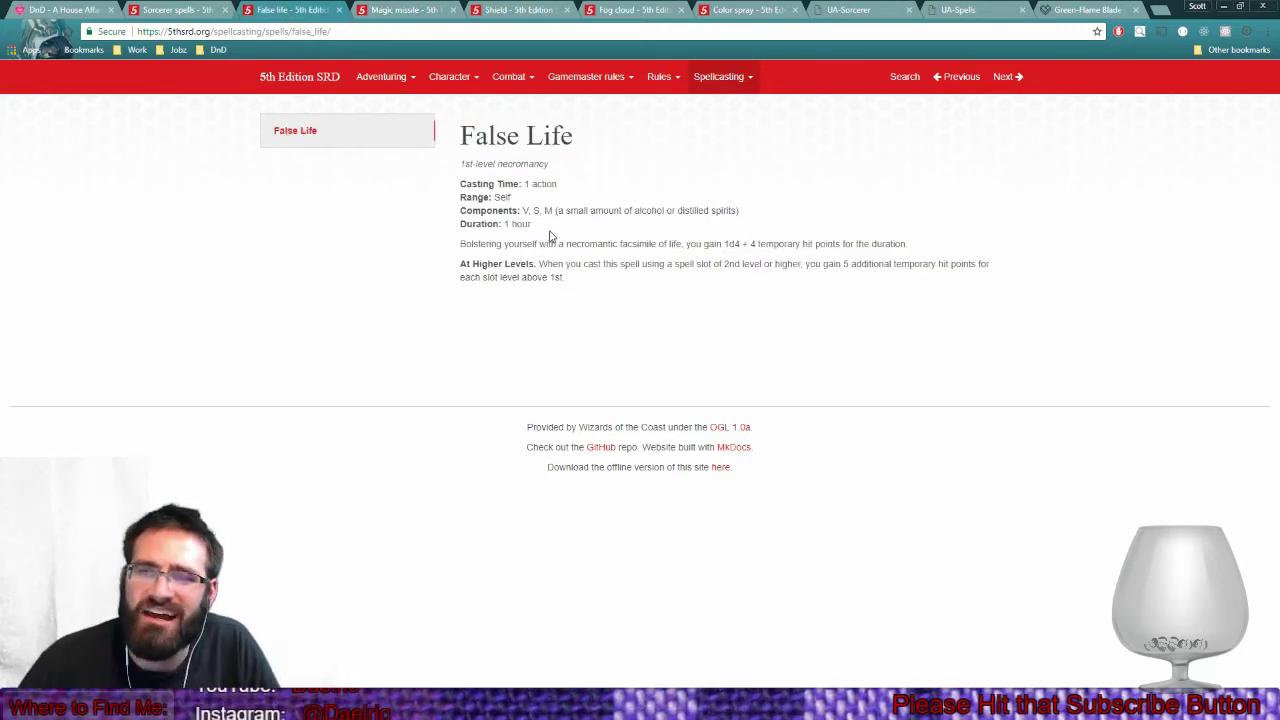
{"action": "mouse_move", "coordinate": [474, 148]}
{"action": "left_mouse_down"}
{"action": "mouse_move", "coordinate": [737, 309]}
{"action": "mouse_move", "coordinate": [482, 168]}
{"action": "mouse_move", "coordinate": [490, 133]}
{"action": "left_mouse_up"}
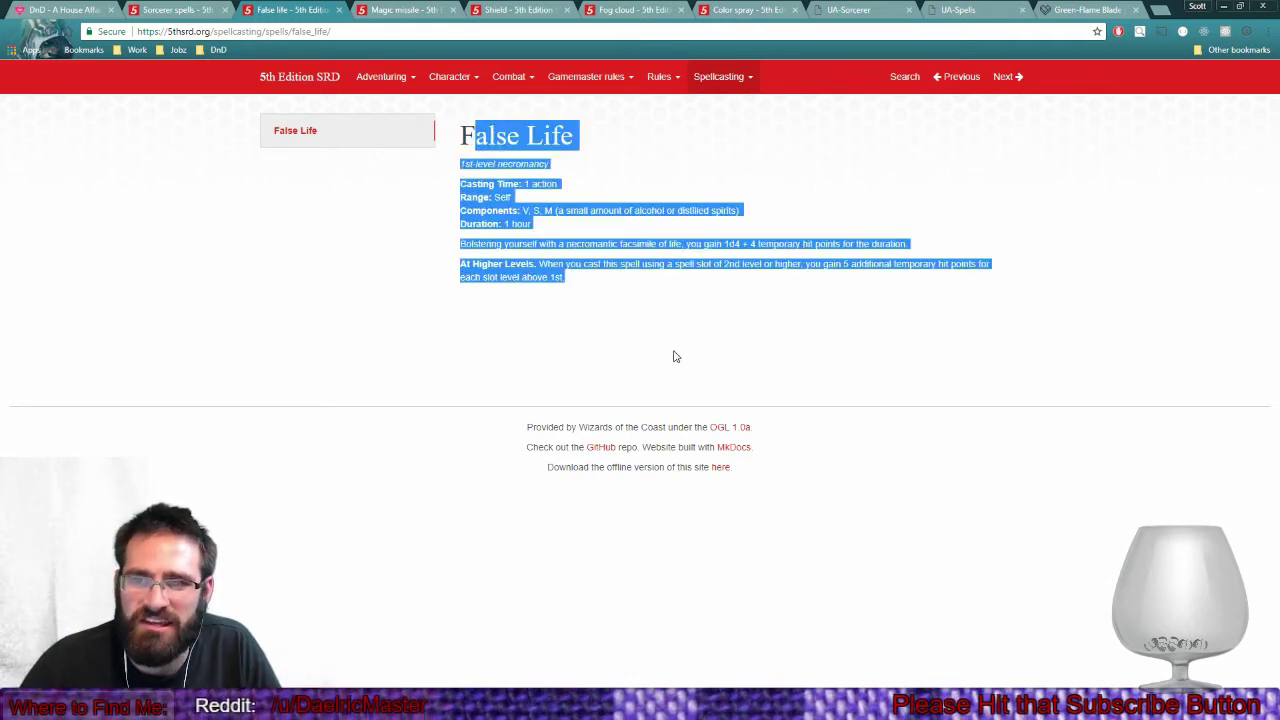
{"action": "left_click_drag", "start_coordinate": [675, 357], "coordinate": [468, 147]}
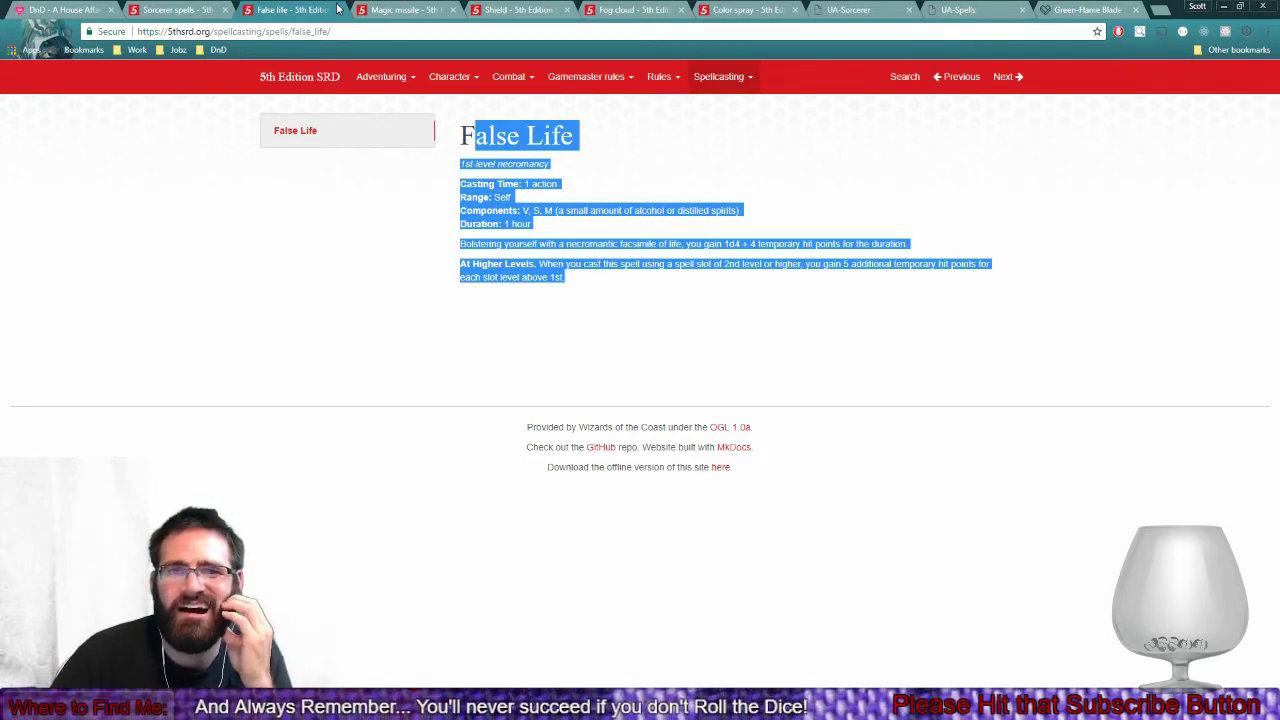
{"action": "left_click_drag", "start_coordinate": [654, 264], "coordinate": [885, 264]}
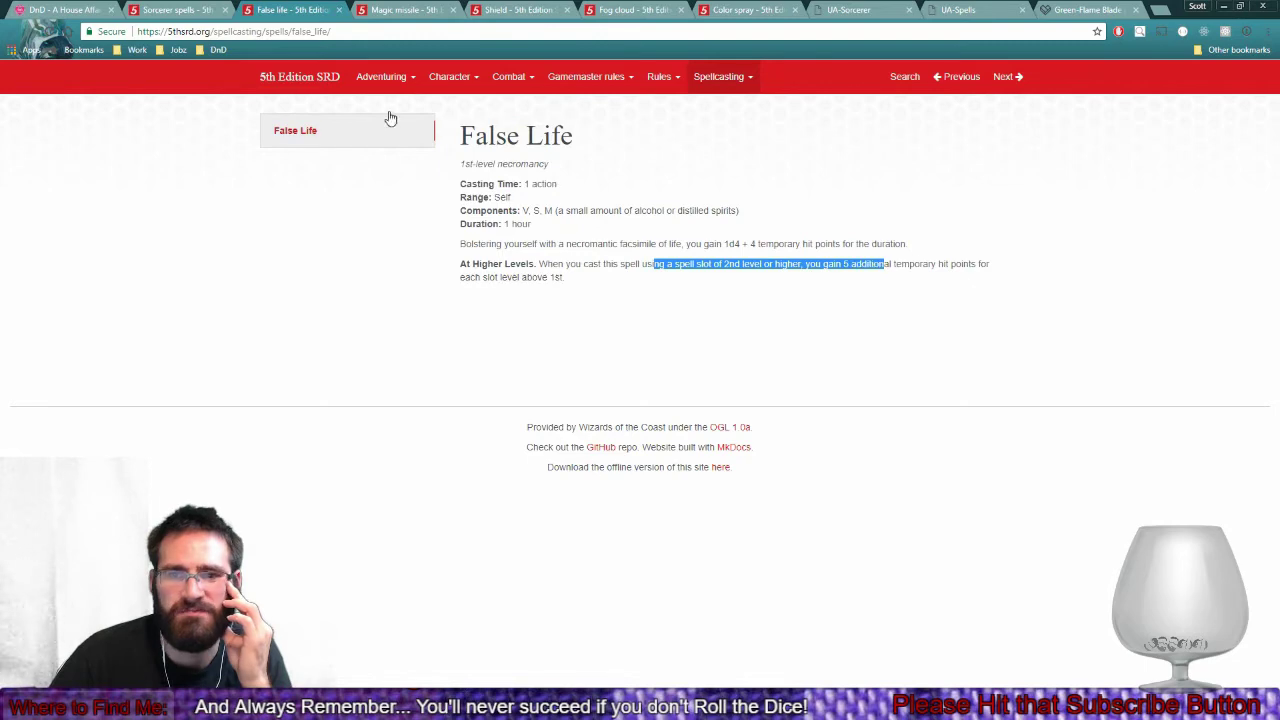
{"action": "left_click", "coordinate": [338, 10]}
Revisit the Shield, Fog Cloud and Color Spray pages to compare the remaining candidate spells.
{"action": "left_click", "coordinate": [405, 10]}
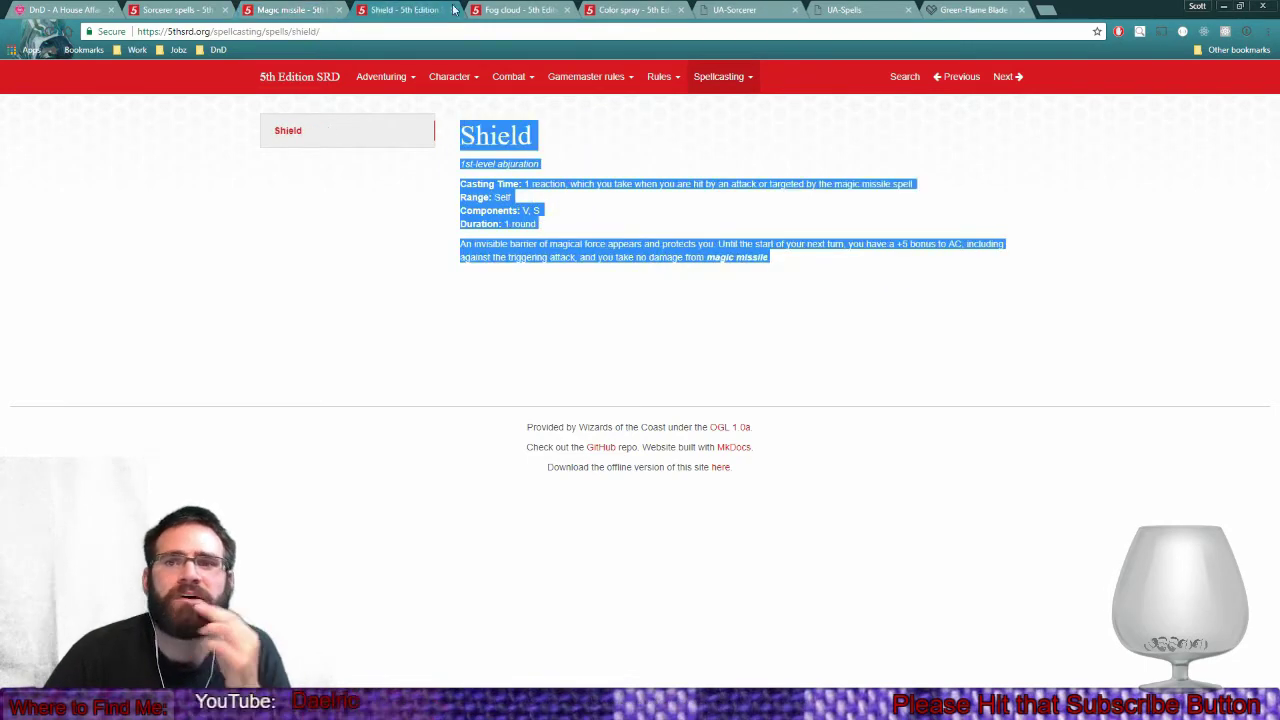
{"action": "left_click", "coordinate": [500, 12]}
{"action": "left_click", "coordinate": [630, 10]}
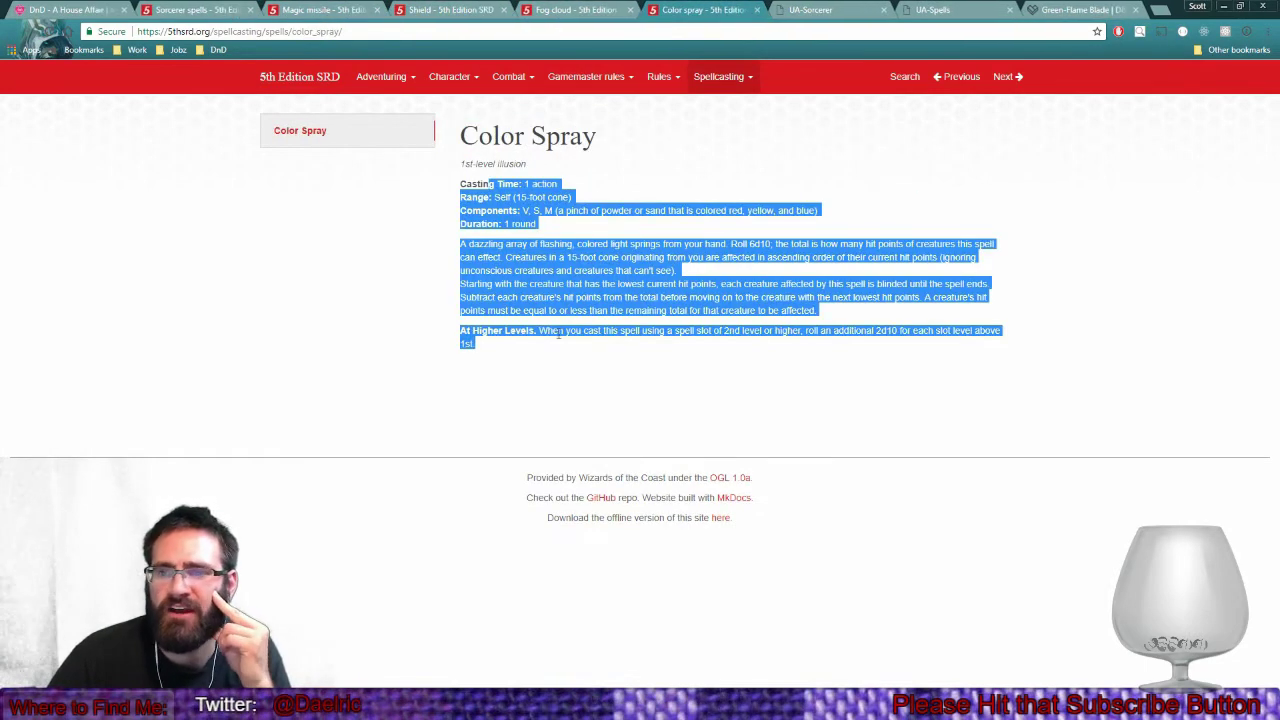
{"action": "left_click", "coordinate": [560, 285]}
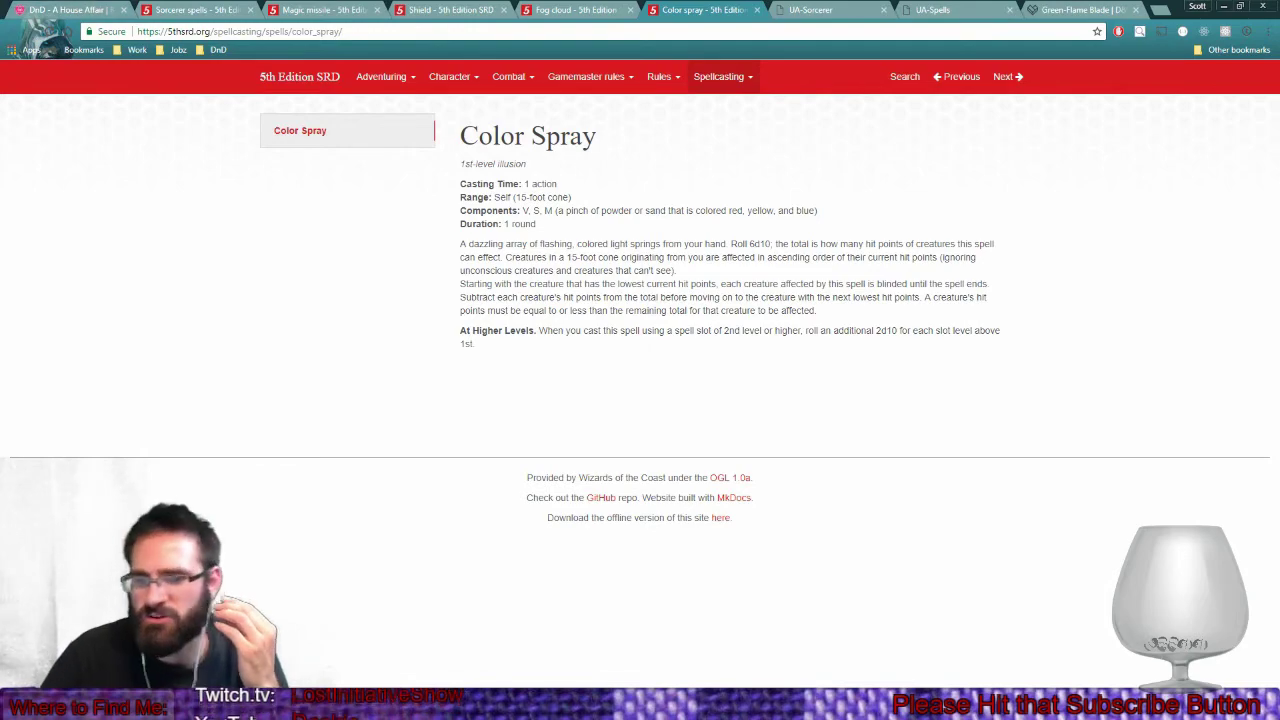
Examine the Metal Magic spell table in the UA-Sorcerer document, highlighting compelled duel and thunderous smite.
{"action": "mouse_move", "coordinate": [506, 708]}
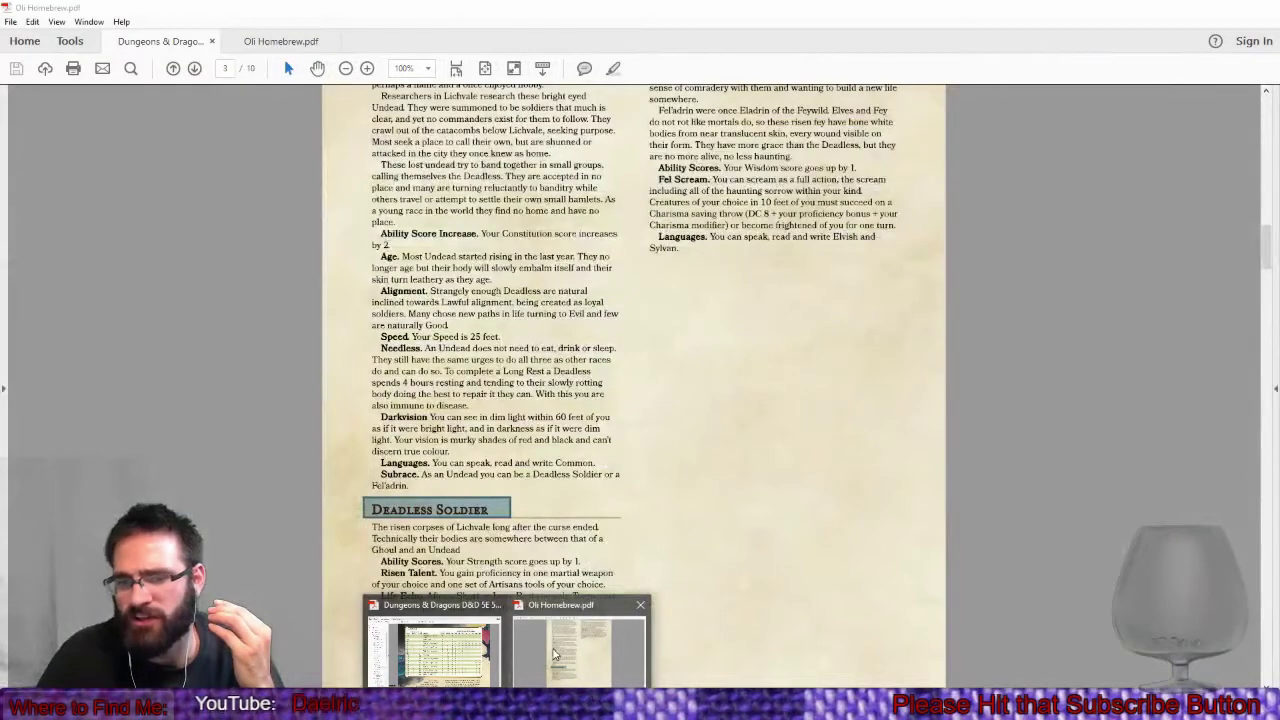
{"action": "mouse_move", "coordinate": [473, 652]}
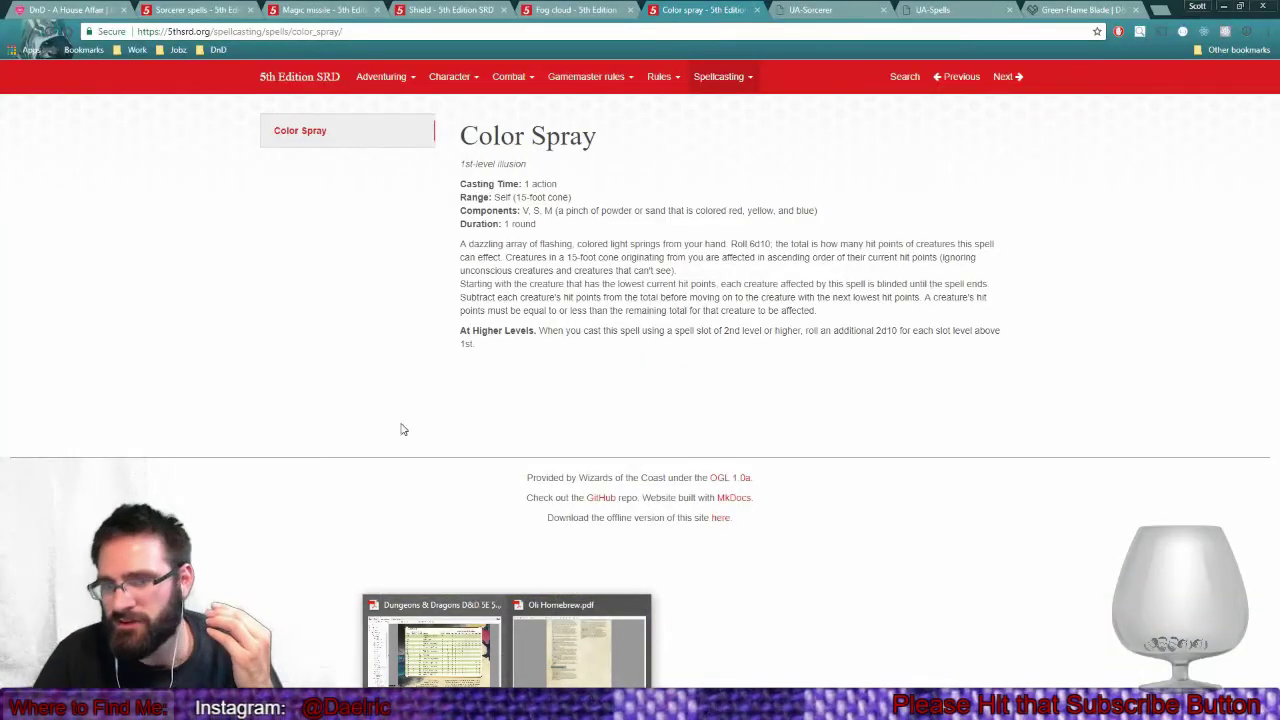
{"action": "left_click", "coordinate": [878, 18]}
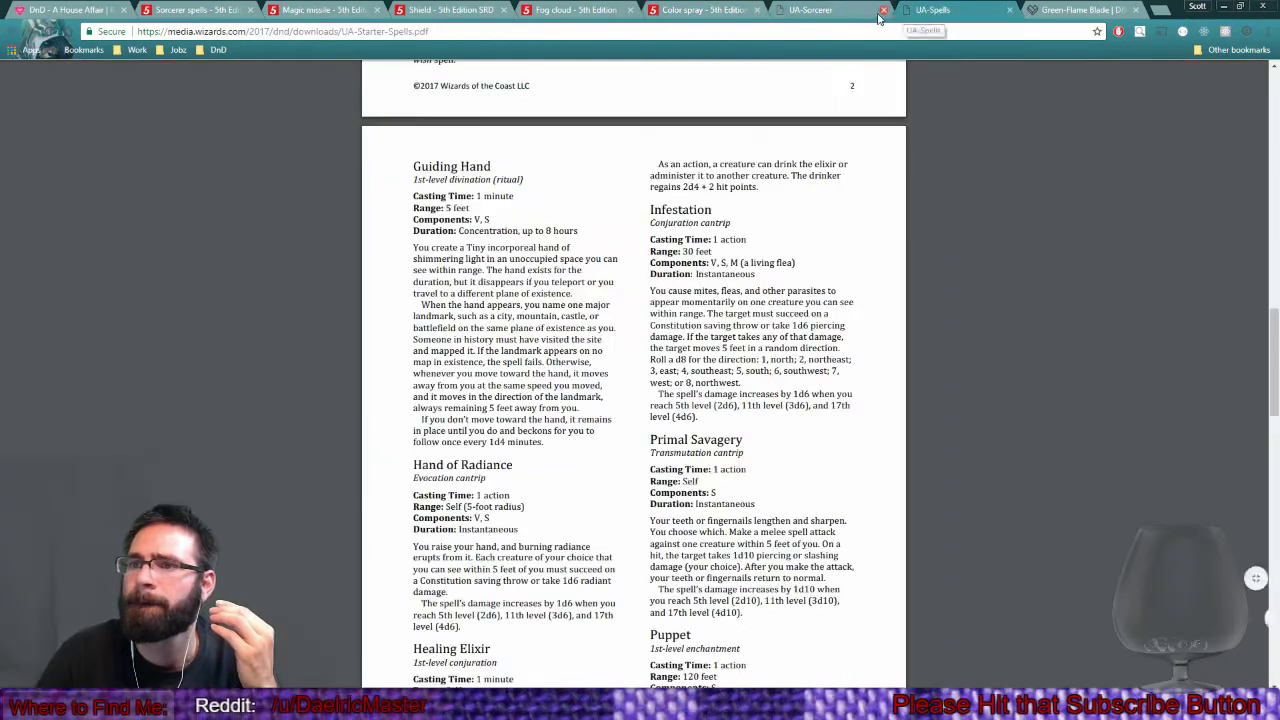
{"action": "left_click", "coordinate": [878, 18]}
{"action": "scroll", "coordinate": [571, 311], "scroll_direction": "down", "scroll_amount": 3}
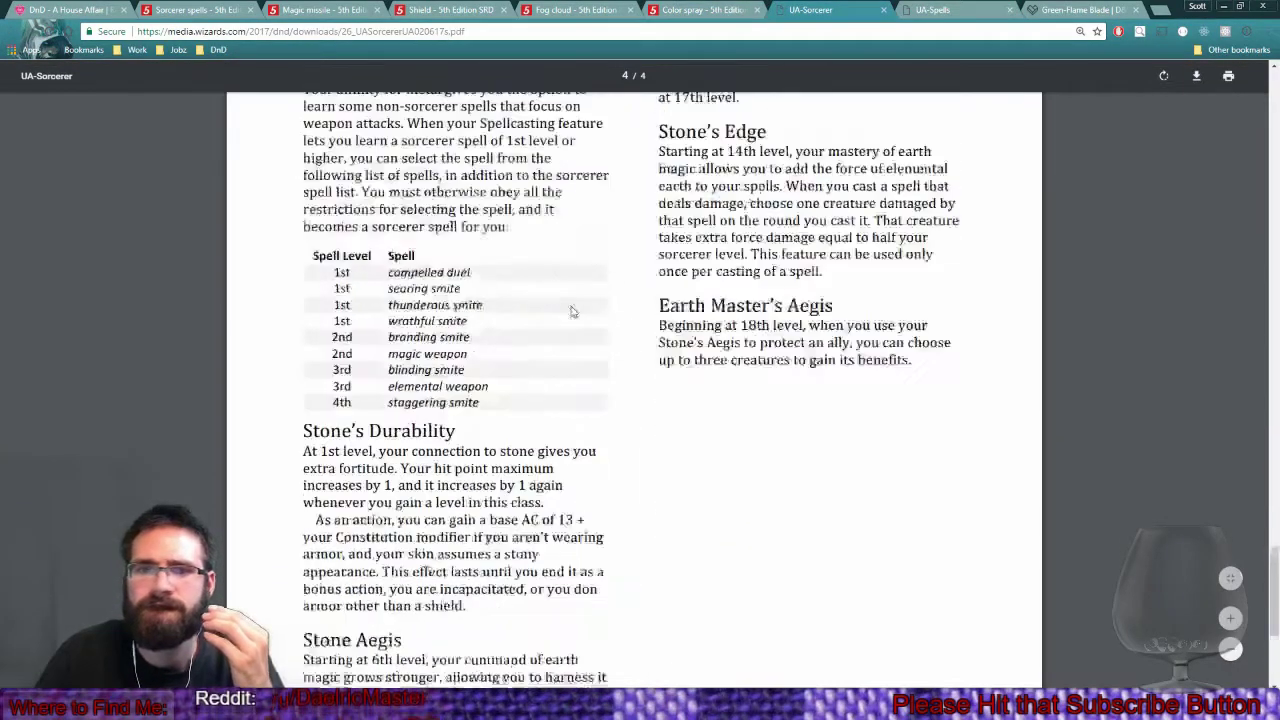
{"action": "scroll", "coordinate": [571, 311], "scroll_direction": "up", "scroll_amount": 1}
{"action": "left_click_drag", "start_coordinate": [388, 299], "coordinate": [465, 298]}
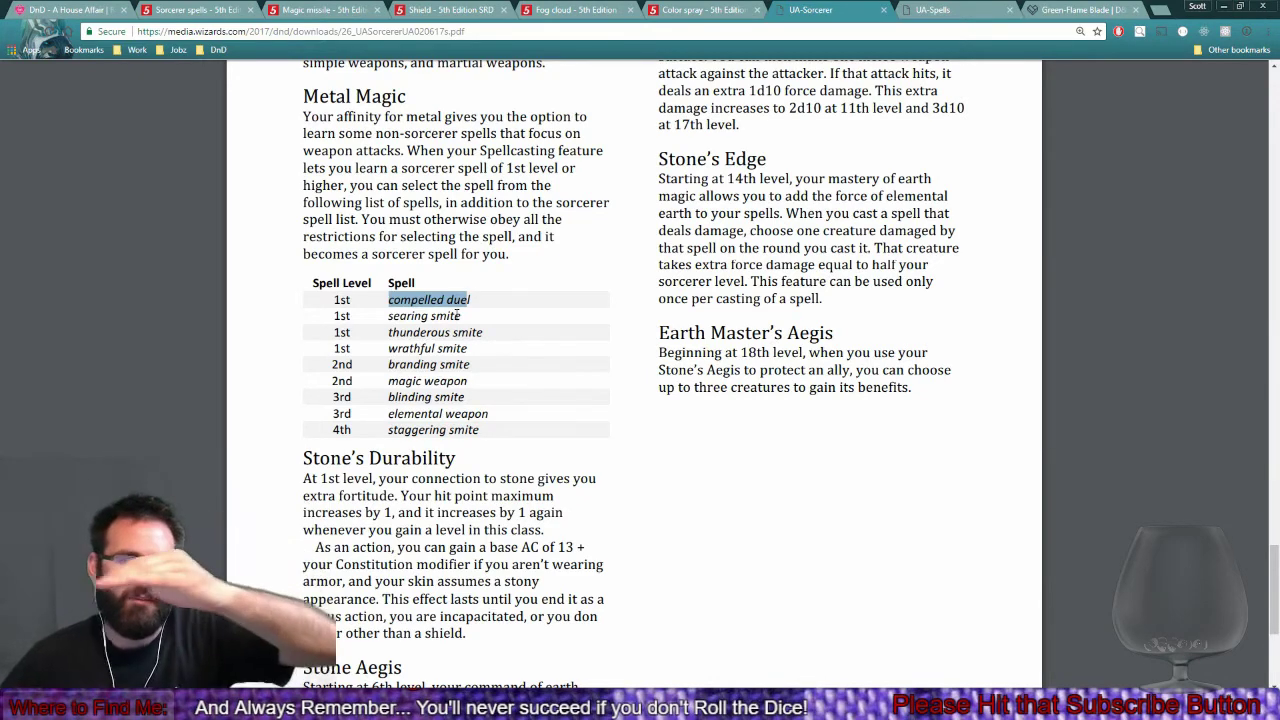
{"action": "left_click_drag", "start_coordinate": [490, 338], "coordinate": [466, 352]}
{"action": "left_click_drag", "start_coordinate": [388, 332], "coordinate": [484, 334]}
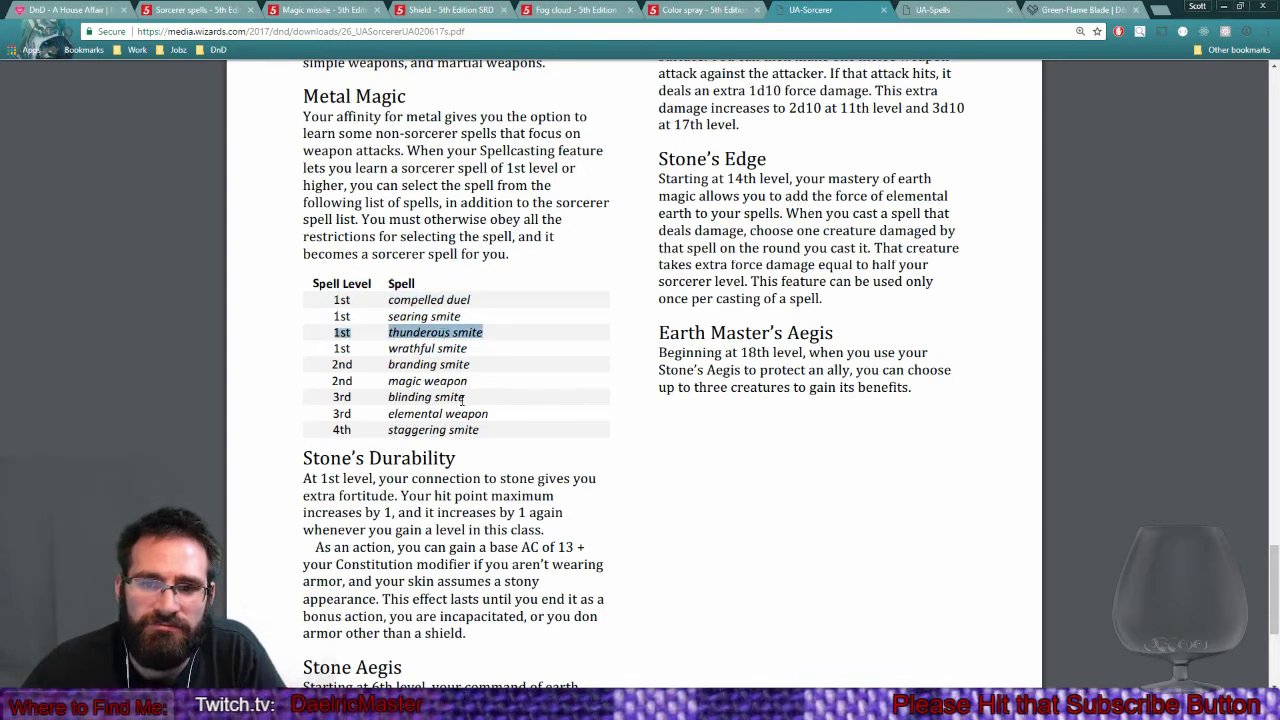
{"action": "left_click", "coordinate": [426, 327]}
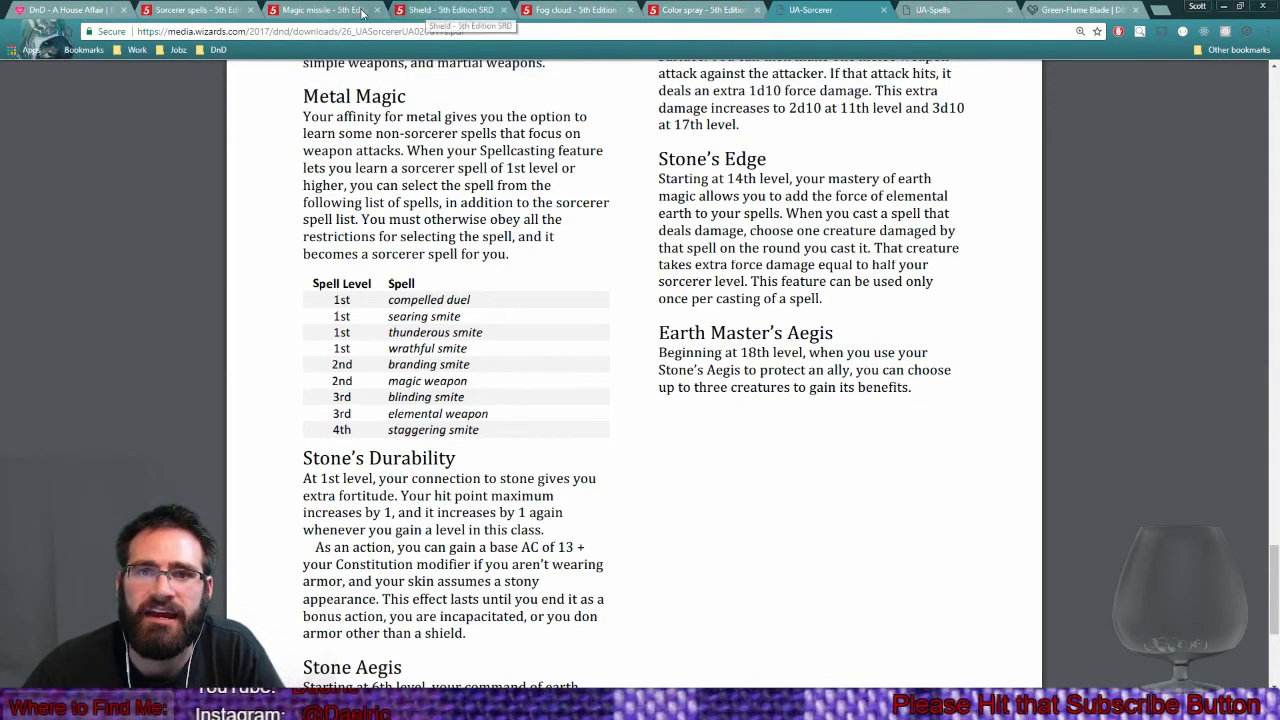
Compare the Color Spray, Fog Cloud and Shield spell pages, and close the Color Spray page.
{"action": "left_click", "coordinate": [720, 12]}
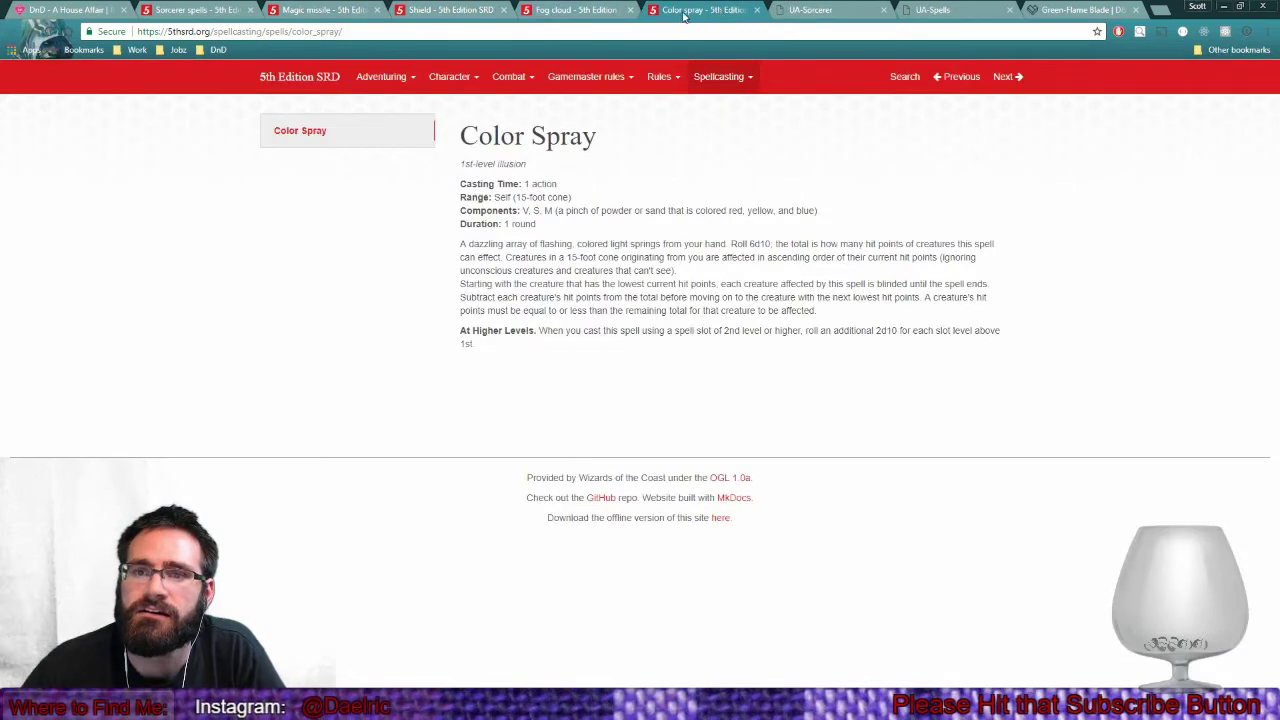
{"action": "left_click", "coordinate": [580, 12]}
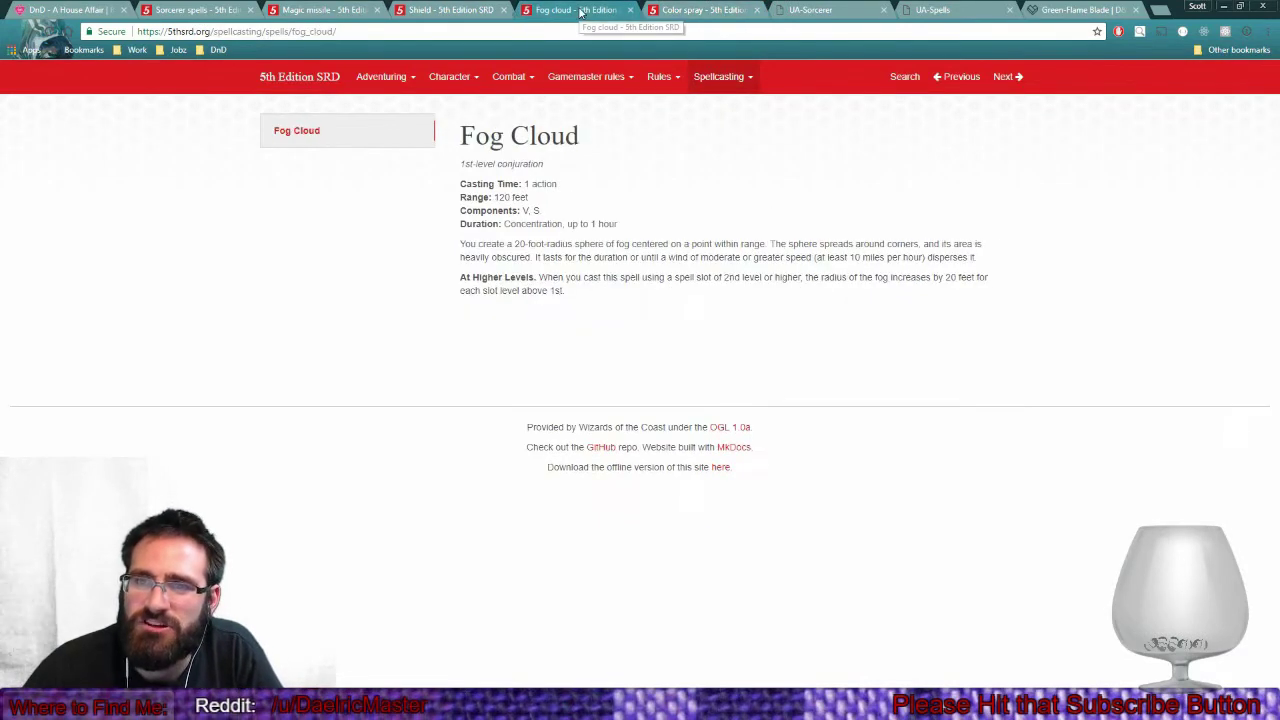
{"action": "mouse_move", "coordinate": [755, 325]}
{"action": "left_mouse_down"}
{"action": "mouse_move", "coordinate": [644, 280]}
{"action": "mouse_move", "coordinate": [439, 136]}
{"action": "left_mouse_up"}
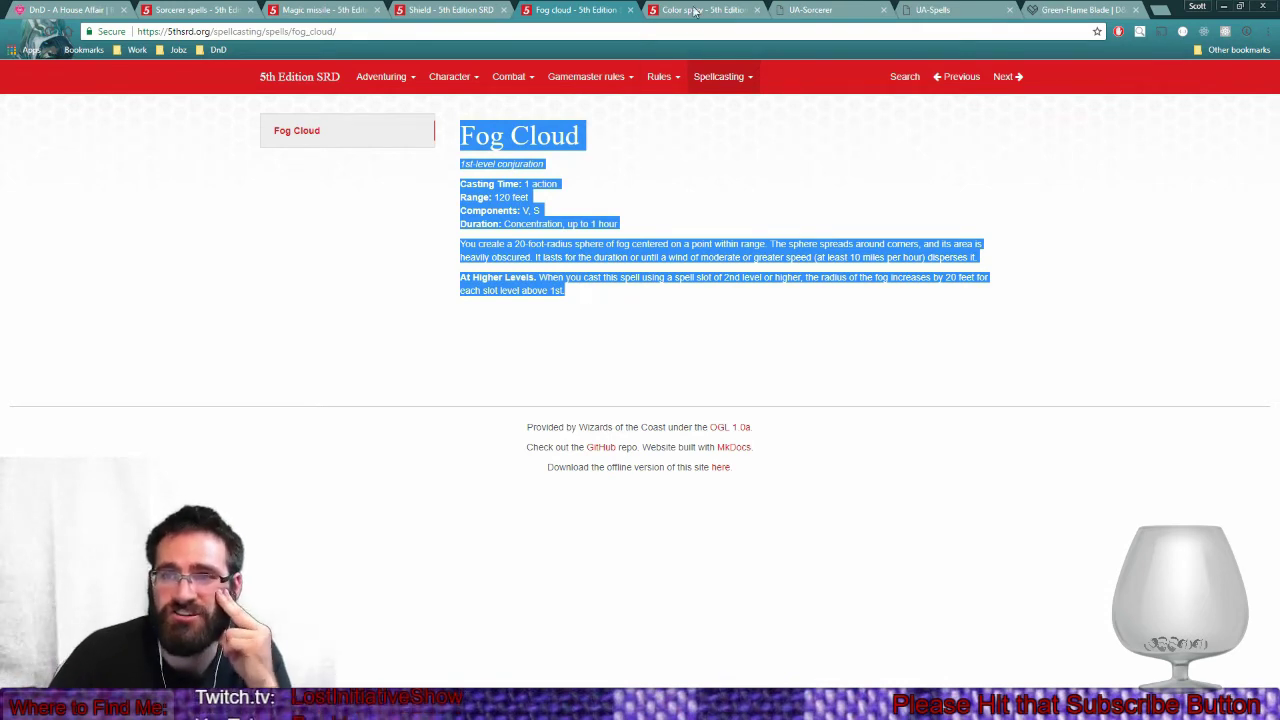
{"action": "left_click", "coordinate": [350, 10]}
{"action": "left_click", "coordinate": [437, 9]}
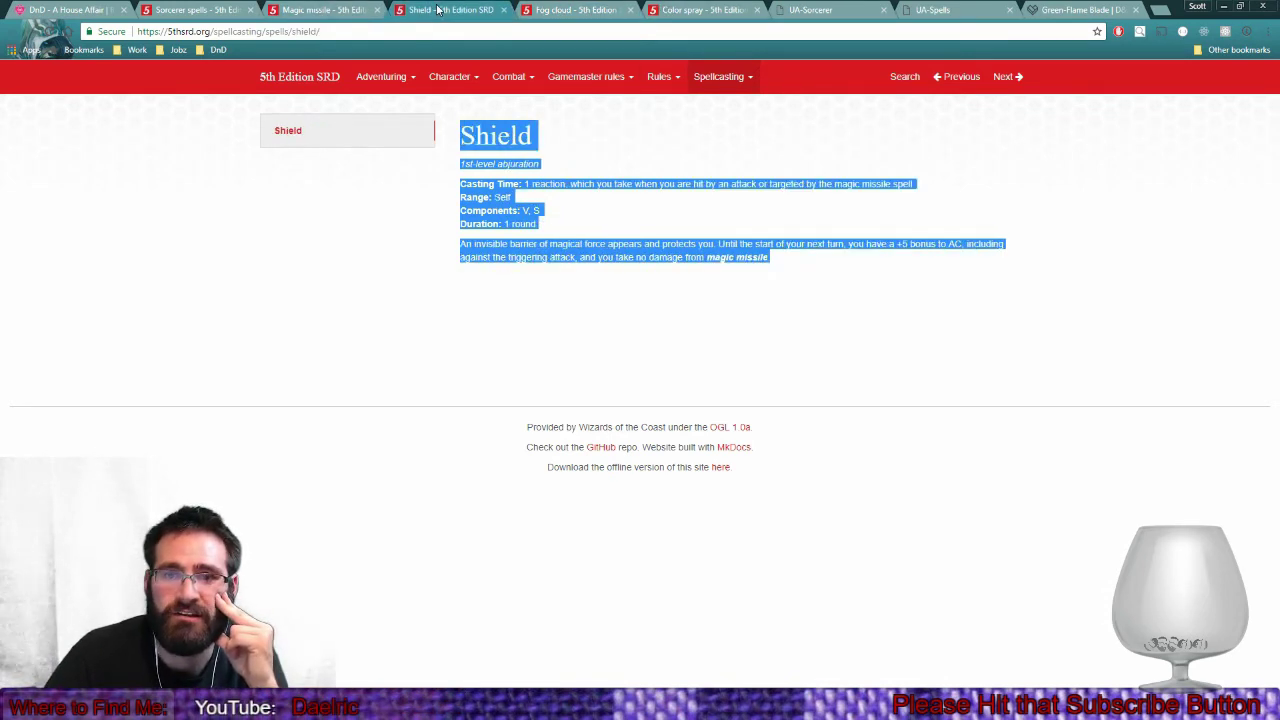
{"action": "left_click", "coordinate": [660, 11]}
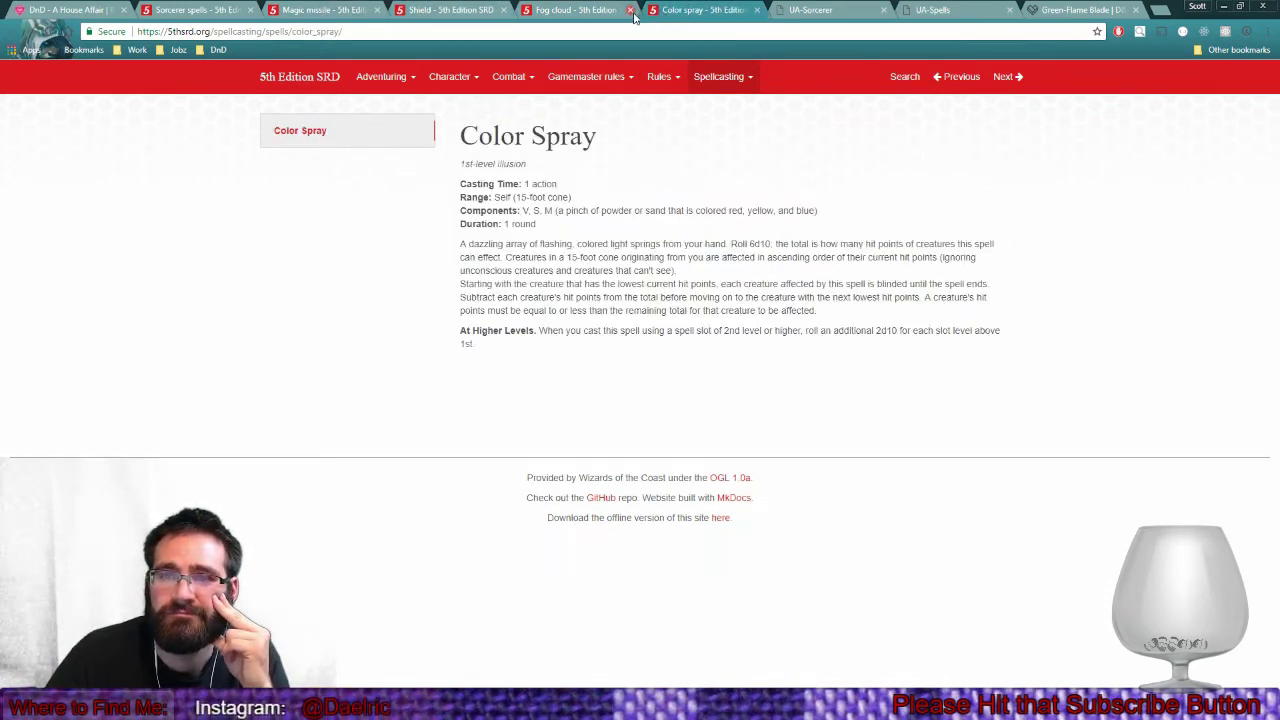
{"action": "left_click", "coordinate": [603, 18]}
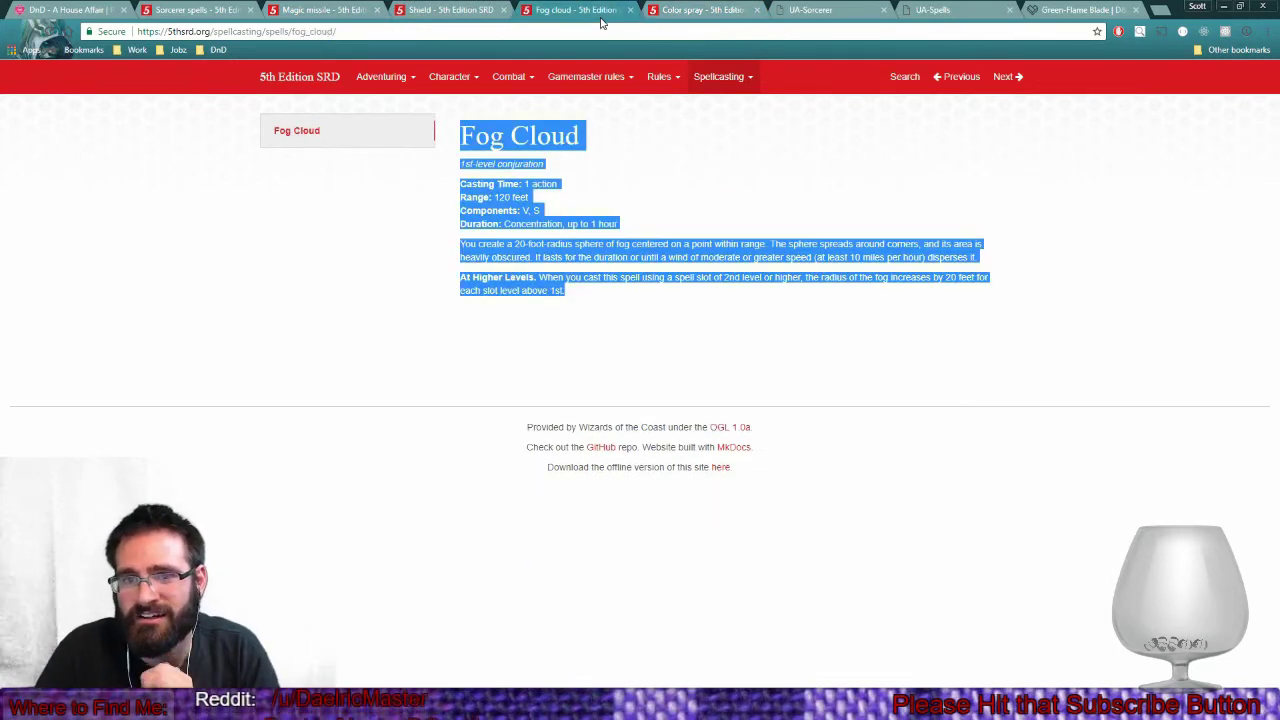
{"action": "left_click", "coordinate": [757, 10]}
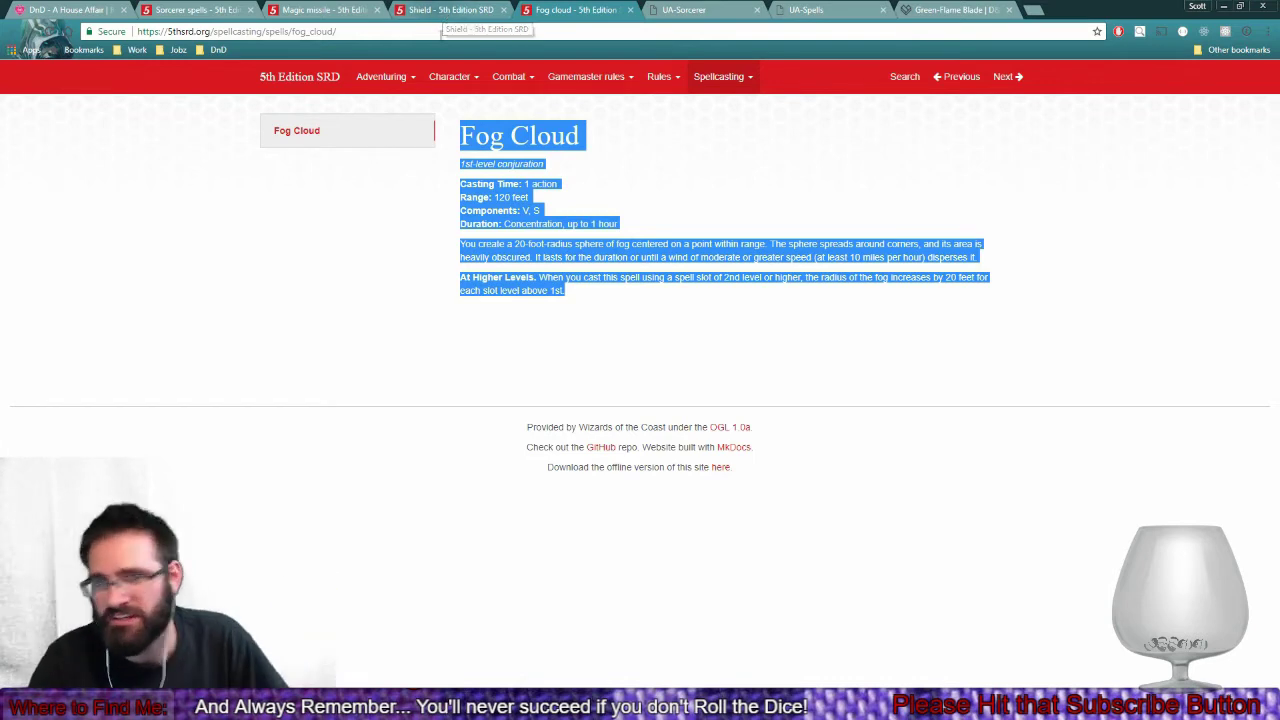
Compare Shield and Magic Missile with the UA-Sorcerer spell table, and close the Magic Missile page while keeping Shield and Fog Cloud open.
{"action": "left_click", "coordinate": [458, 10]}
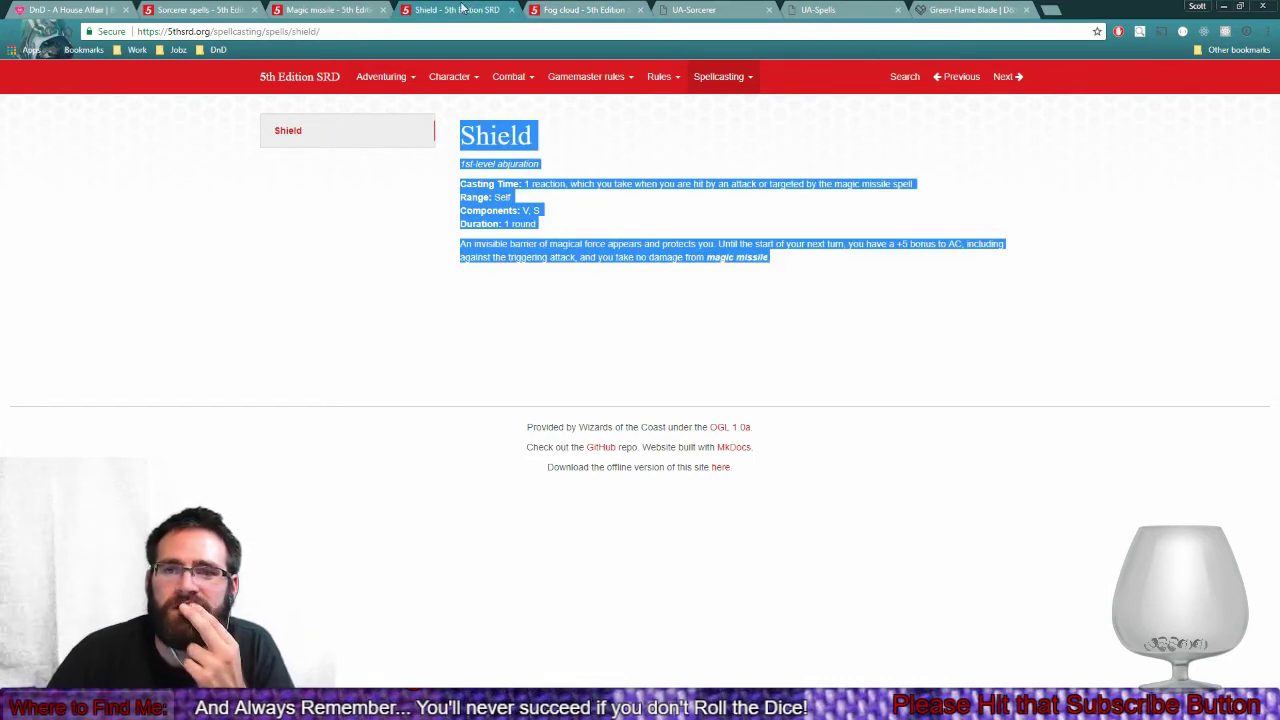
{"action": "left_click", "coordinate": [360, 10]}
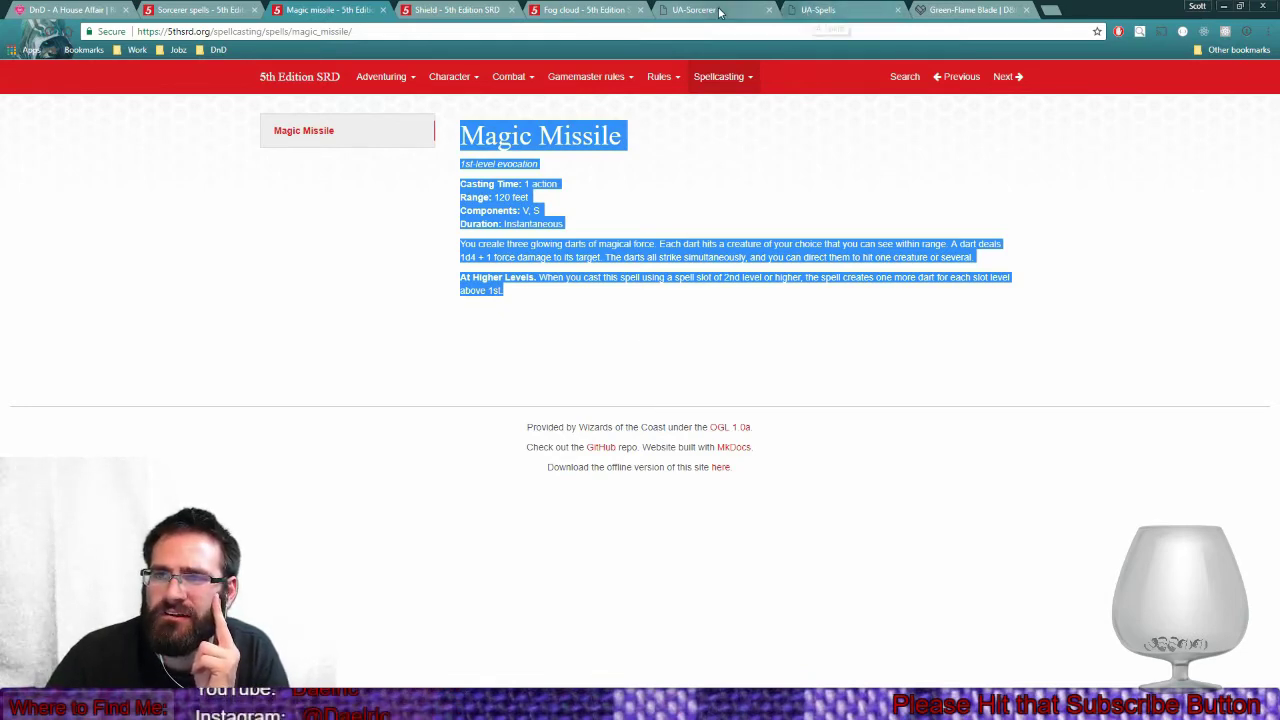
{"action": "left_click", "coordinate": [755, 12]}
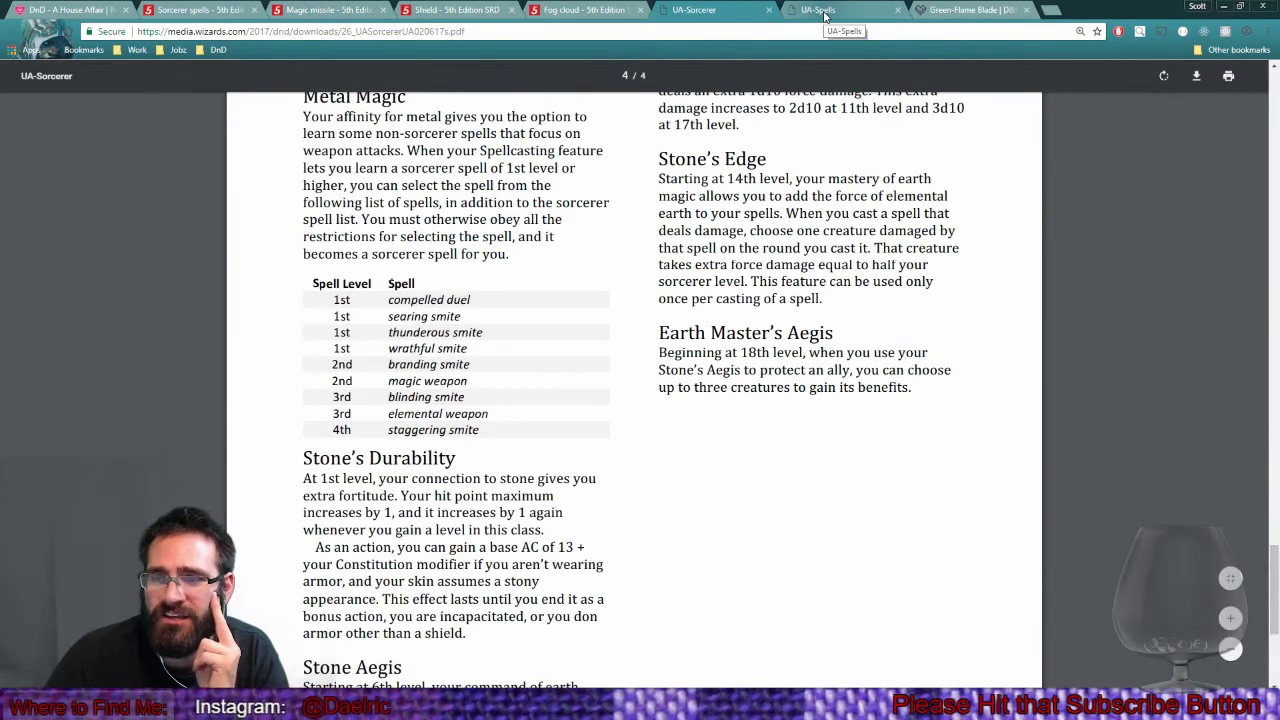
{"action": "left_click", "coordinate": [325, 10]}
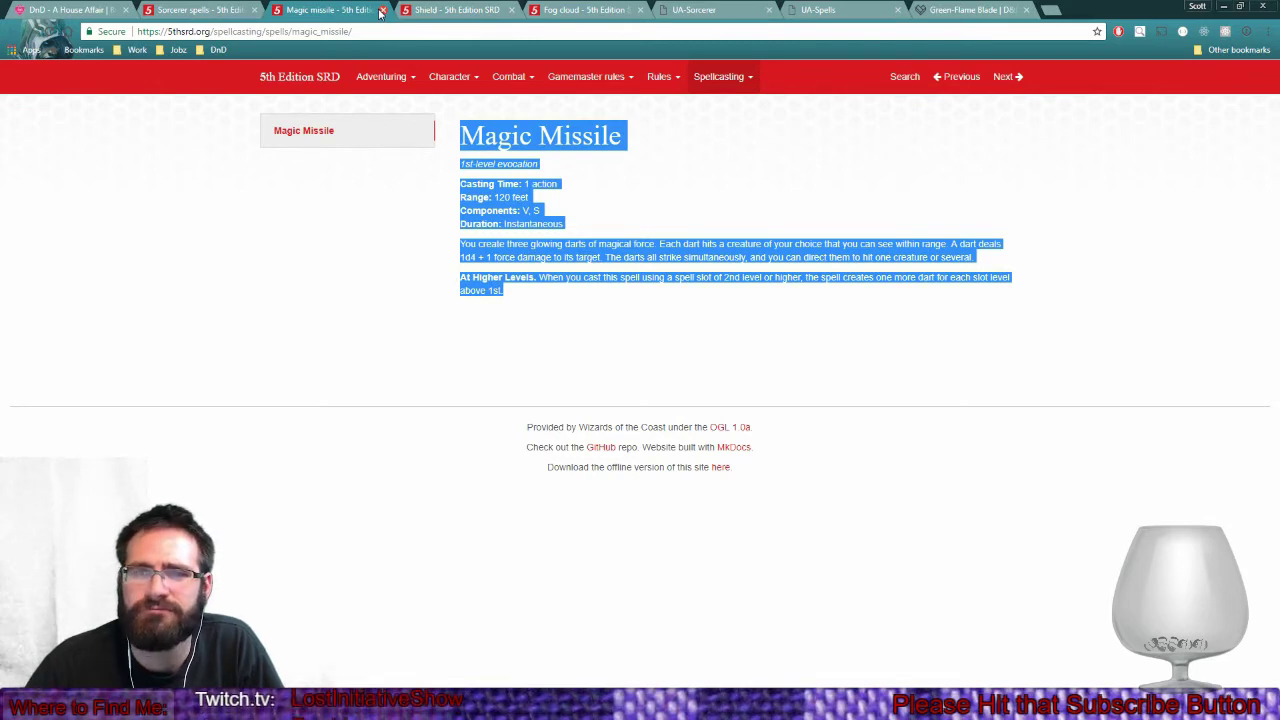
{"action": "left_click", "coordinate": [380, 11]}
{"action": "left_click", "coordinate": [437, 10]}
{"action": "left_click", "coordinate": [350, 10]}
{"action": "left_click", "coordinate": [425, 12]}
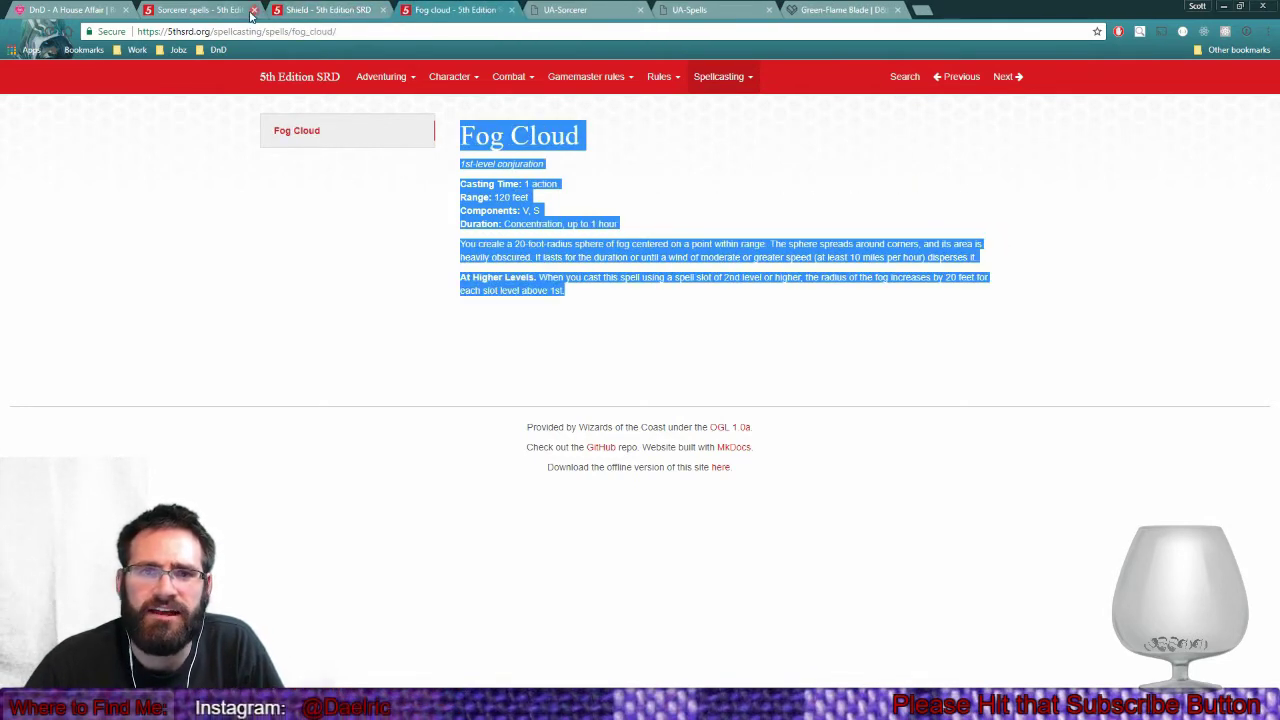
Open the Chill Touch, Fire Bolt and Mage Hand cantrips from the sorcerer spell list in separate new tabs.
{"action": "left_click", "coordinate": [180, 10]}
{"action": "scroll", "coordinate": [512, 294], "scroll_direction": "up", "scroll_amount": 2}
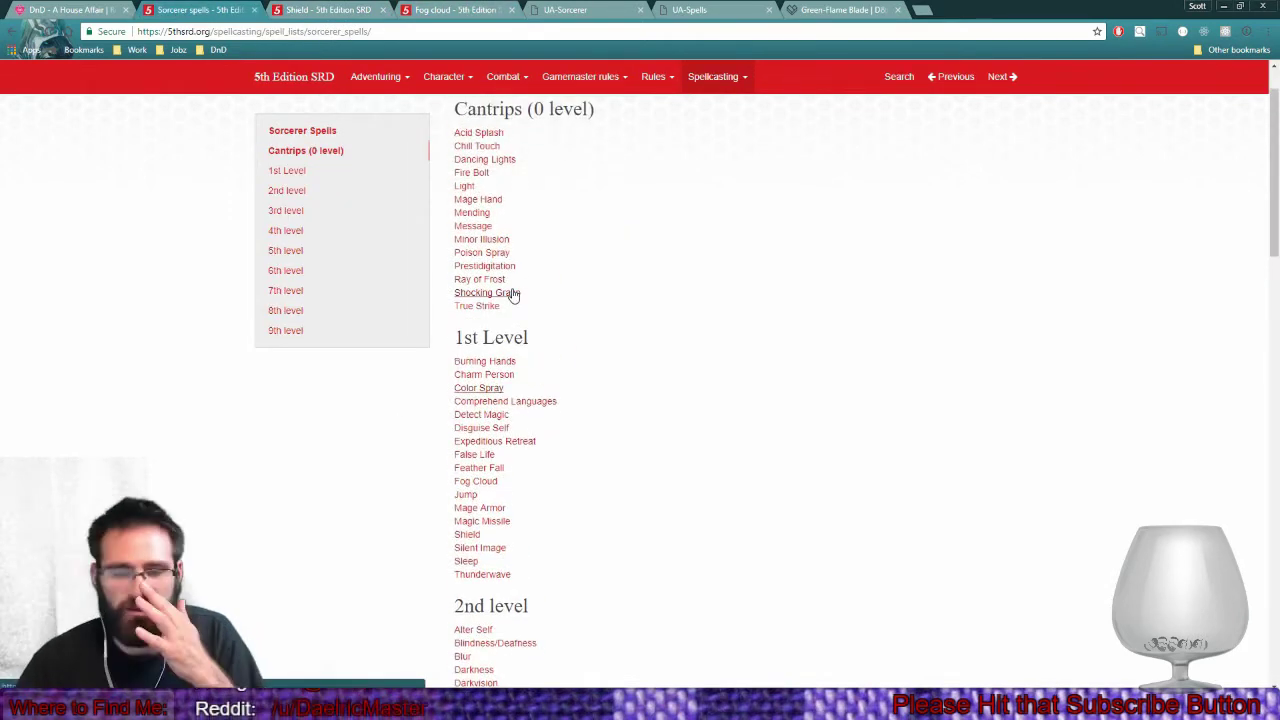
{"action": "right_click", "coordinate": [482, 146]}
{"action": "left_click", "coordinate": [500, 157]}
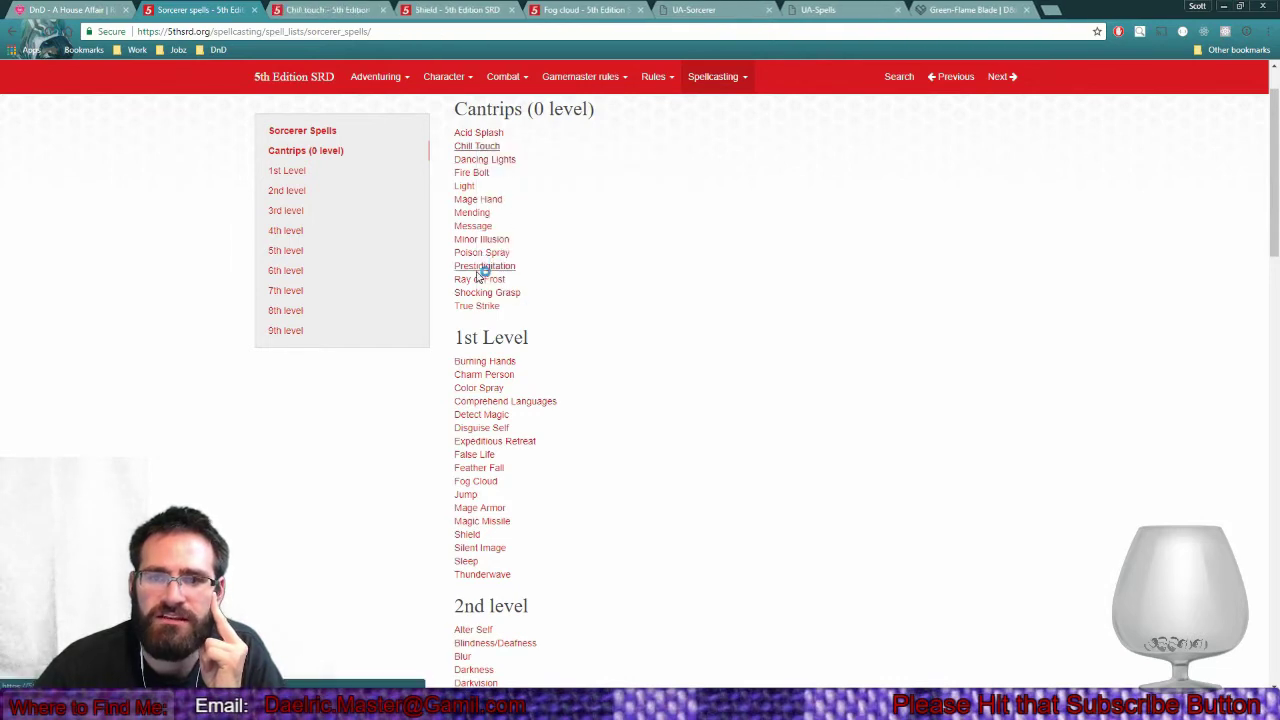
{"action": "right_click", "coordinate": [480, 174]}
{"action": "left_click", "coordinate": [503, 182]}
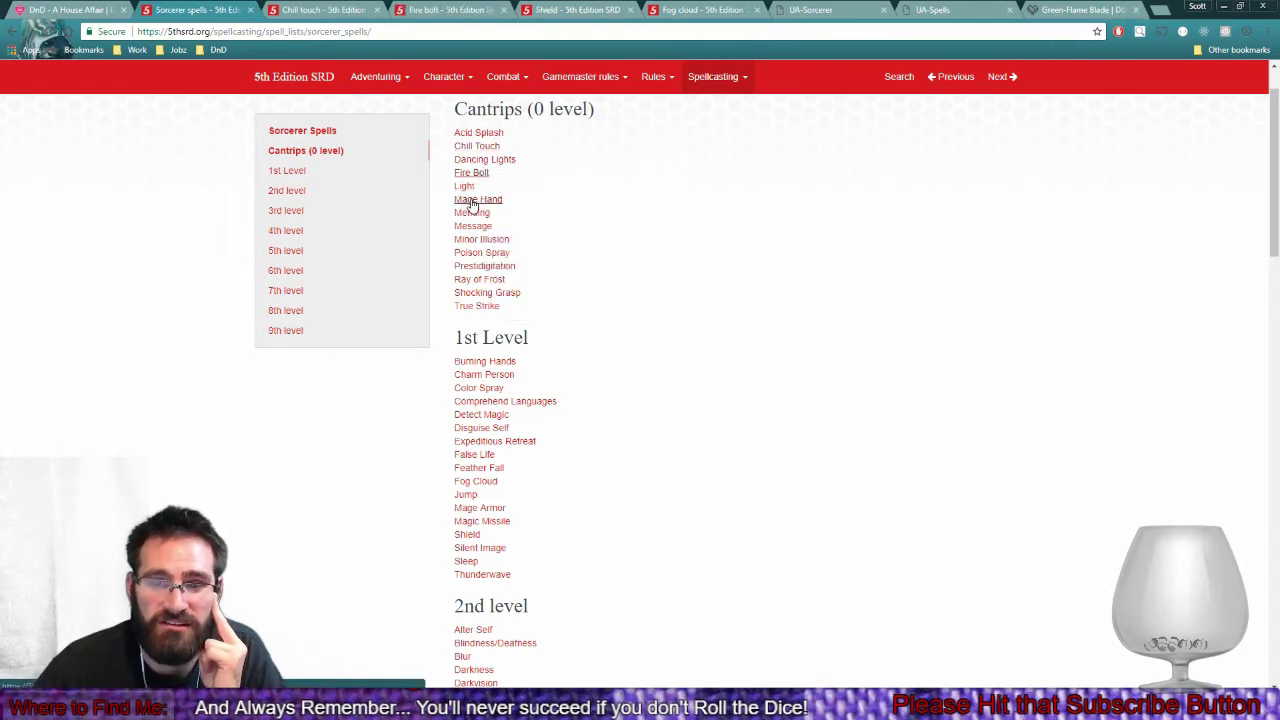
{"action": "right_click", "coordinate": [479, 202]}
{"action": "left_click", "coordinate": [486, 209]}
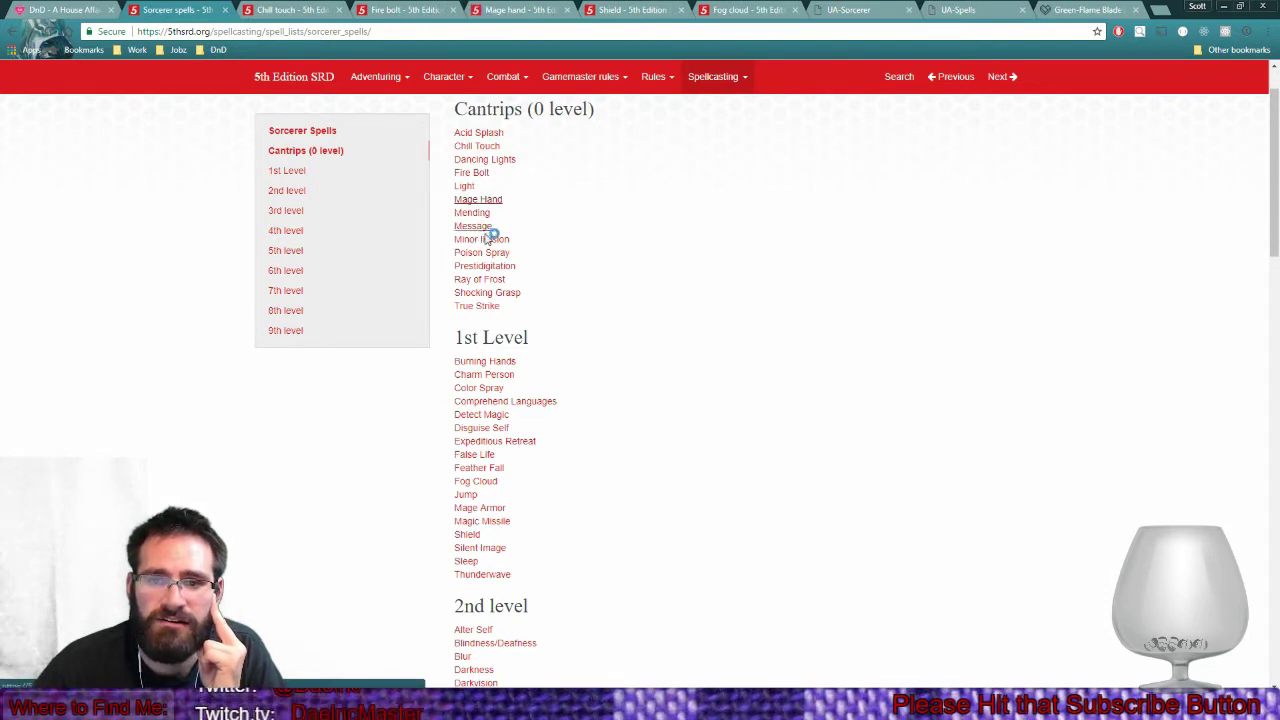
Open the Message, Minor Illusion, Prestidigitation and Ray of Frost cantrips from the sorcerer list in separate new tabs.
{"action": "right_click", "coordinate": [486, 233]}
{"action": "left_click", "coordinate": [500, 246]}
{"action": "right_click", "coordinate": [485, 238]}
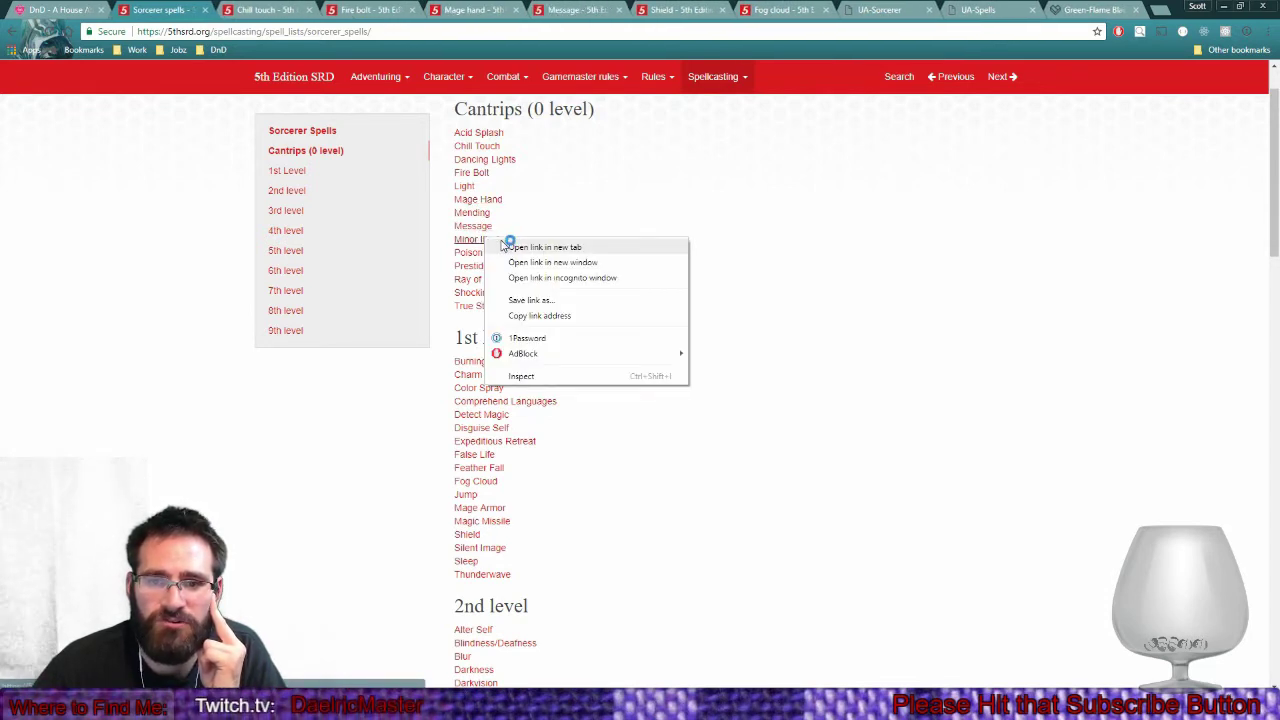
{"action": "left_click", "coordinate": [505, 246]}
{"action": "right_click", "coordinate": [485, 263]}
{"action": "left_click", "coordinate": [508, 269]}
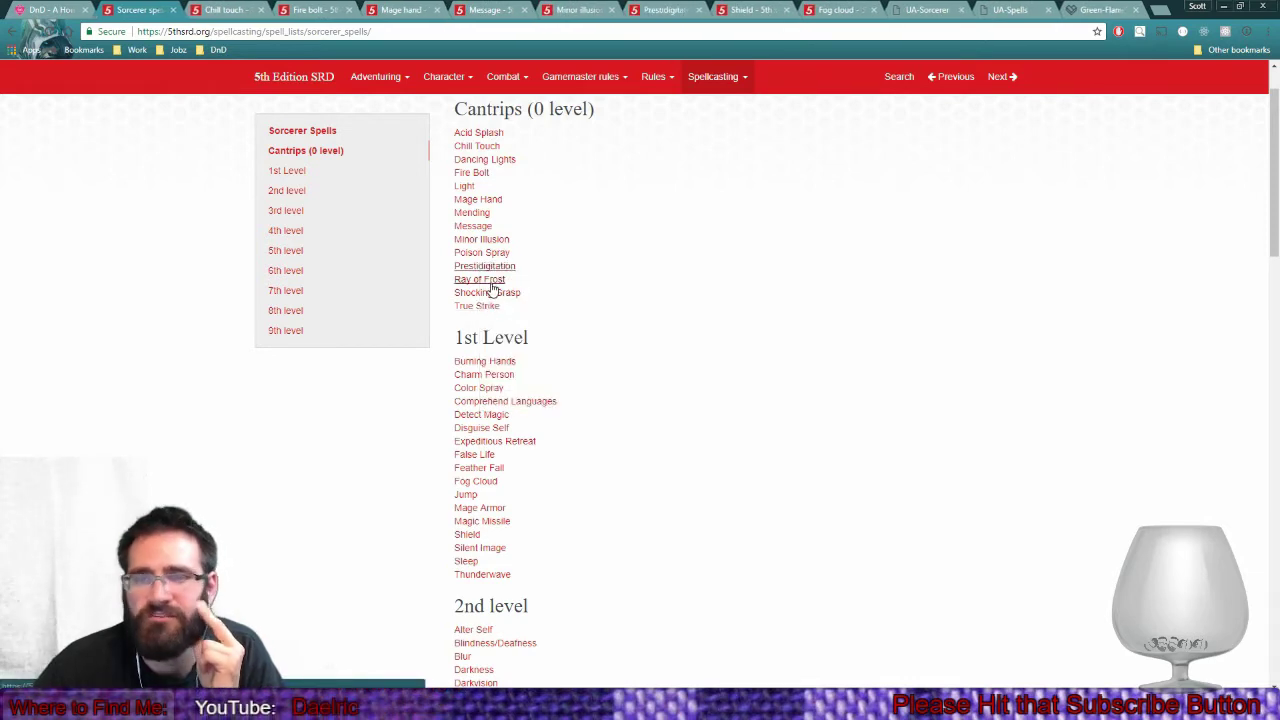
{"action": "right_click", "coordinate": [492, 287]}
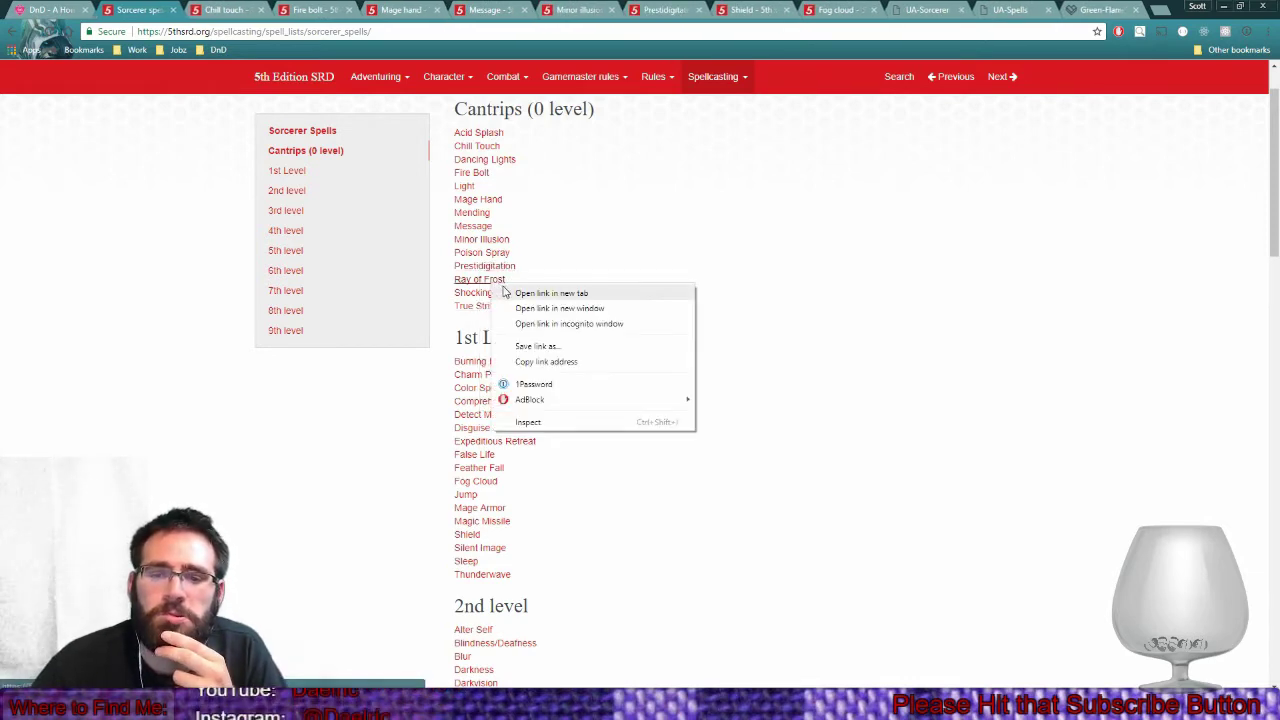
{"action": "left_click", "coordinate": [506, 293]}
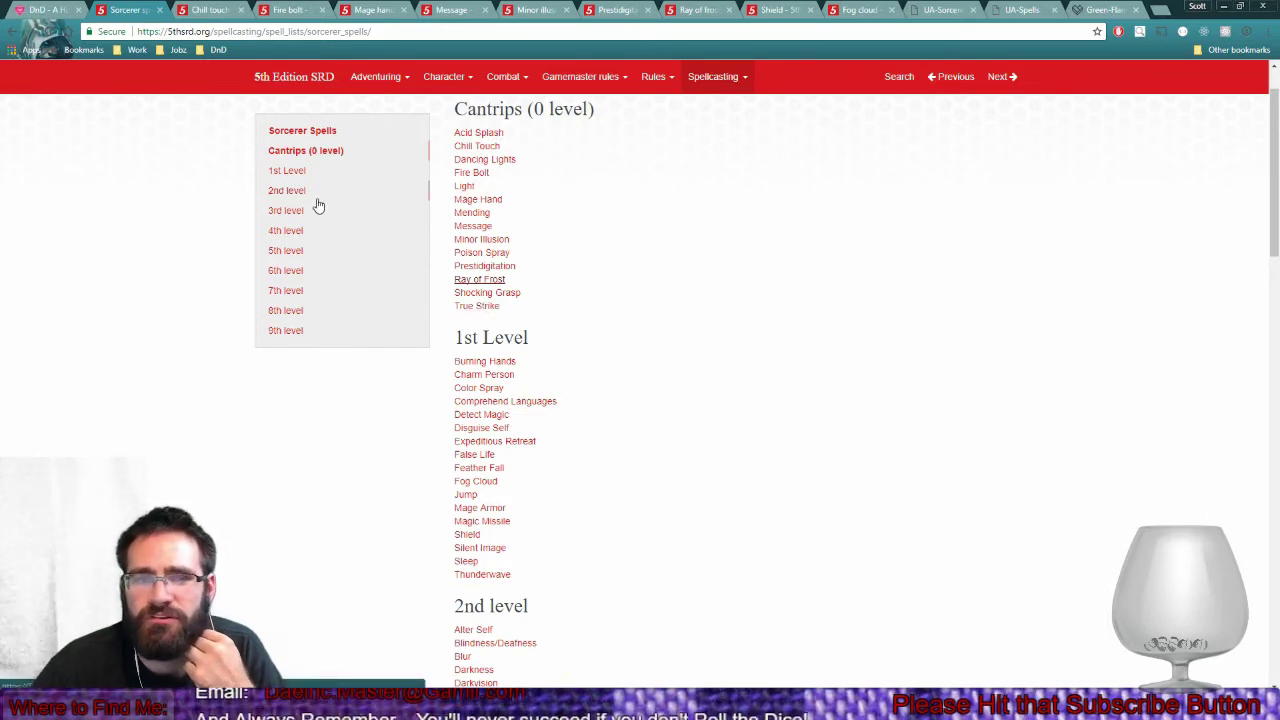
Open the Paladin spell list and examine its 1st-level spells.
{"action": "left_click", "coordinate": [710, 76]}
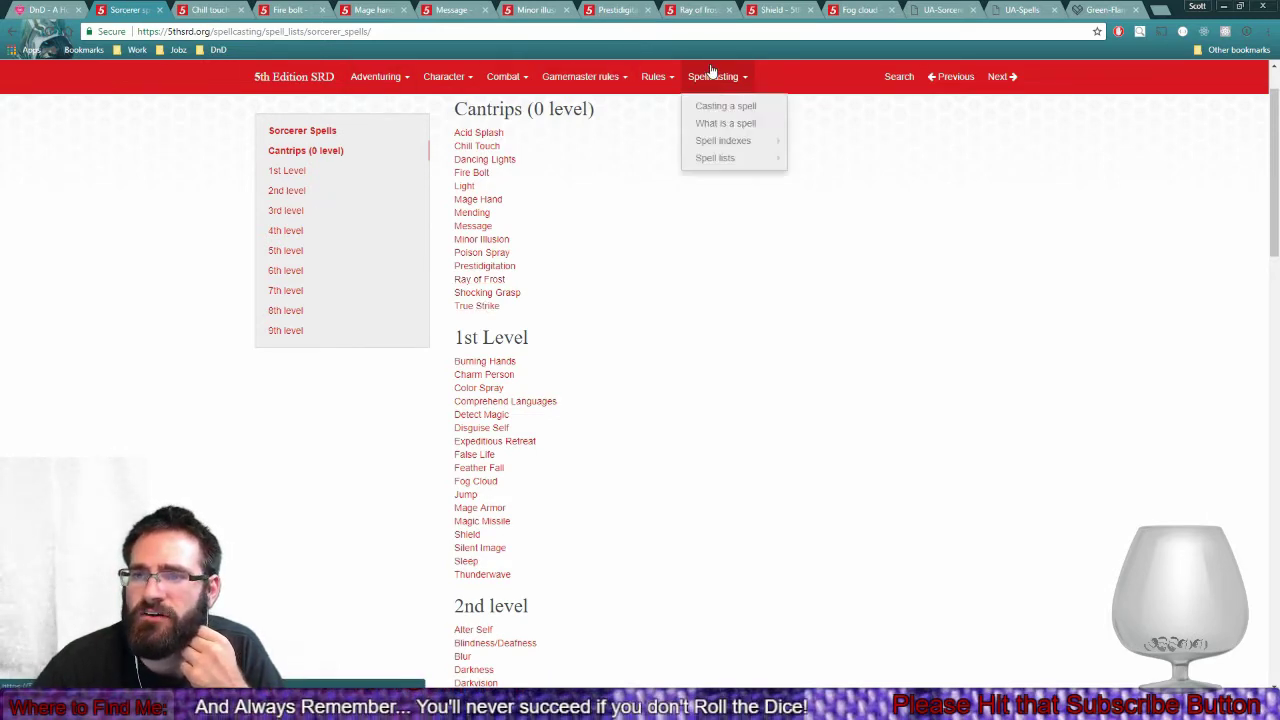
{"action": "mouse_move", "coordinate": [726, 158]}
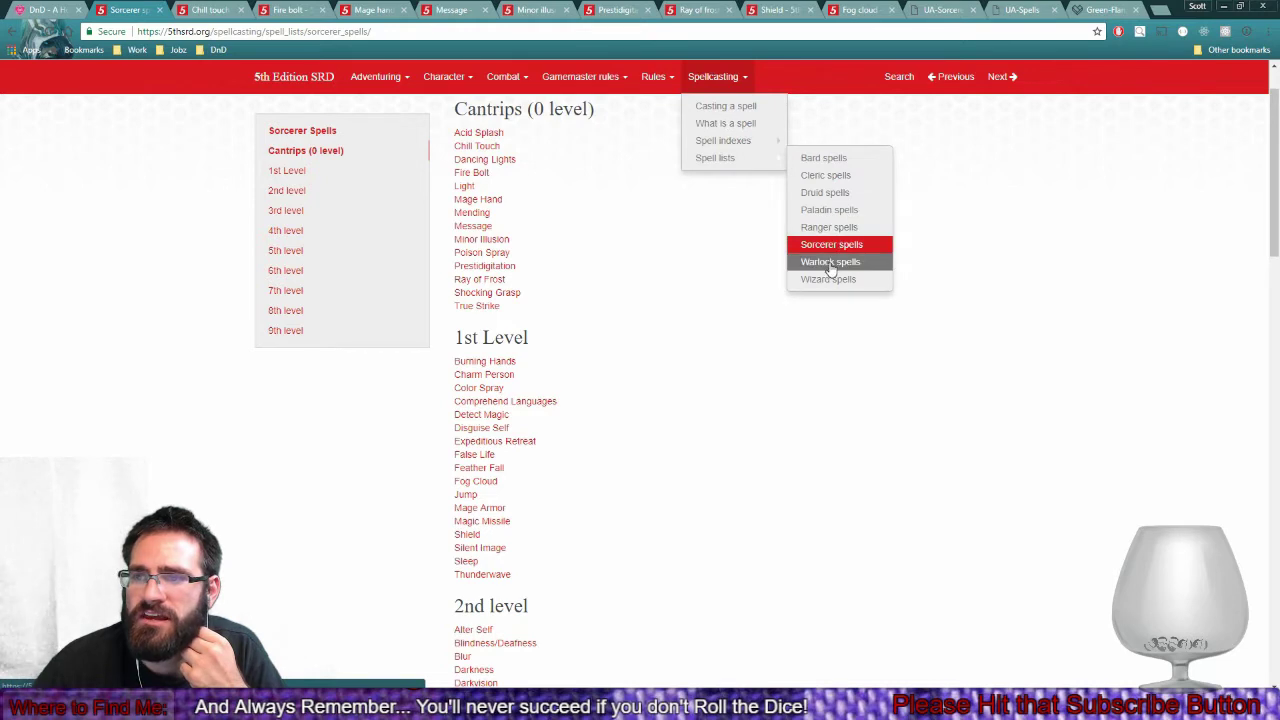
{"action": "left_click", "coordinate": [829, 209]}
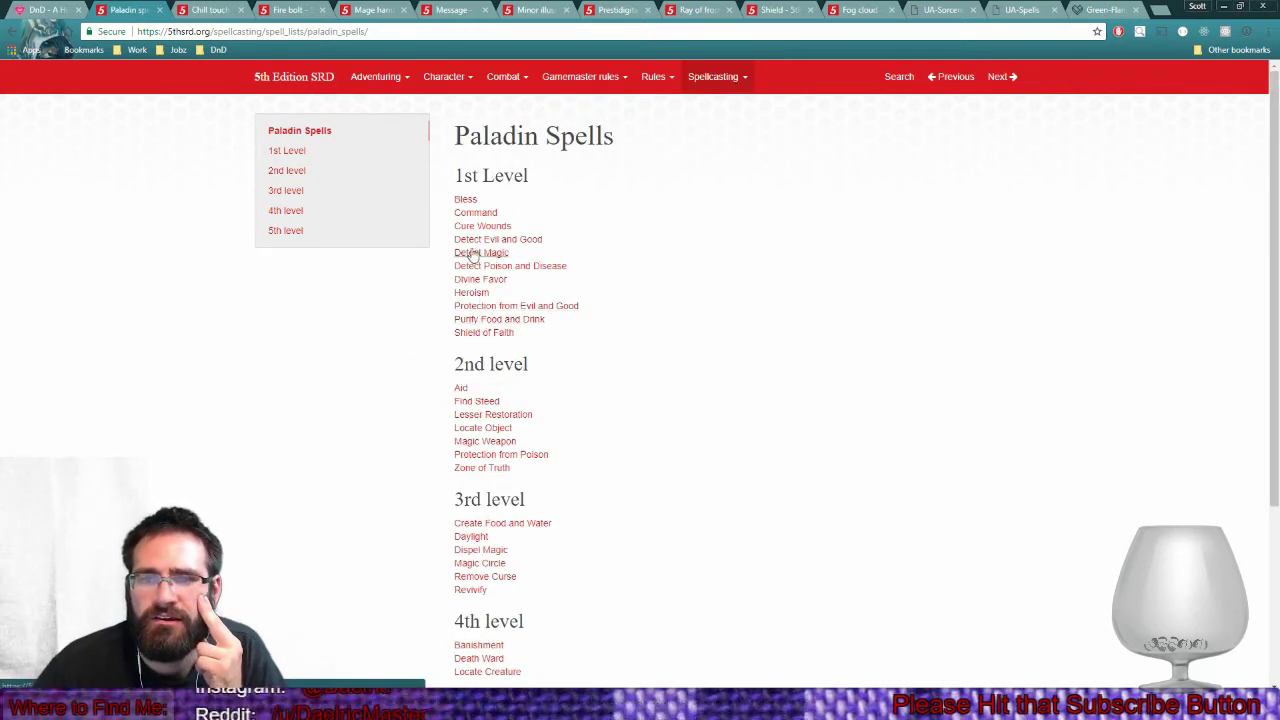
{"action": "left_click_drag", "start_coordinate": [443, 191], "coordinate": [560, 319]}
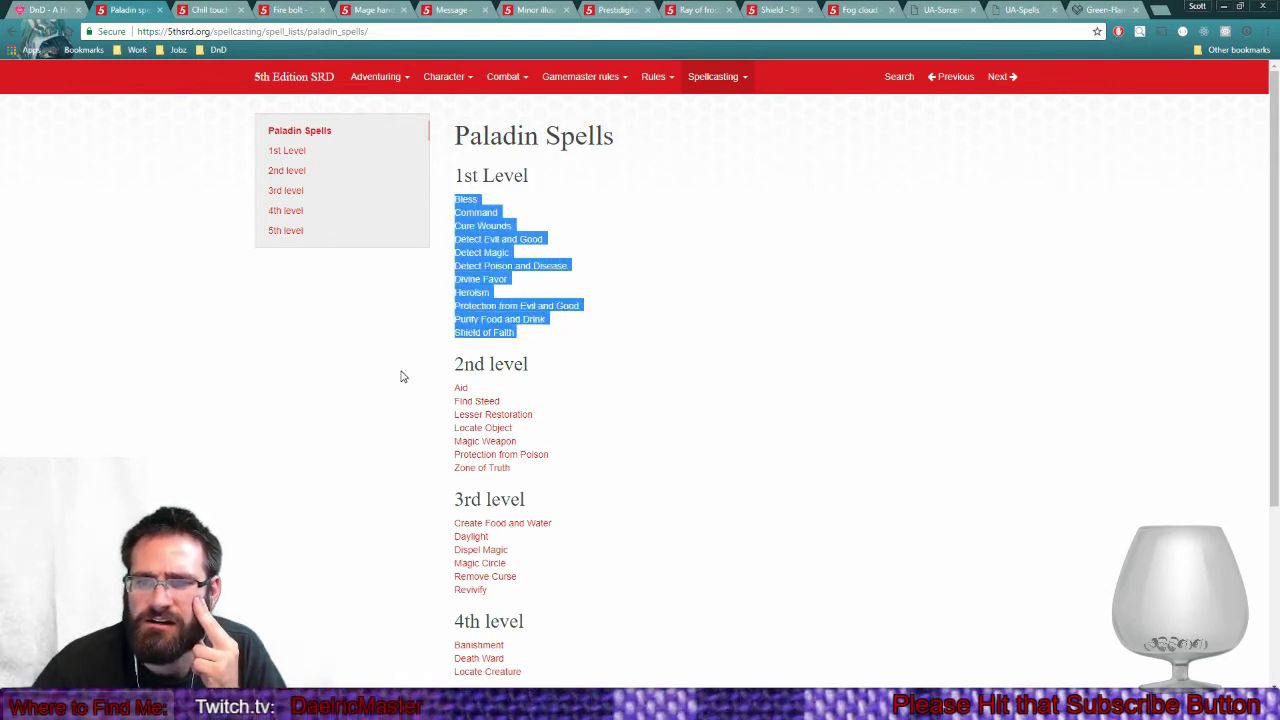
{"action": "scroll", "coordinate": [400, 374], "scroll_direction": "down", "scroll_amount": 2}
{"action": "scroll", "coordinate": [400, 374], "scroll_direction": "up", "scroll_amount": 2}
{"action": "left_click_drag", "start_coordinate": [448, 175], "coordinate": [534, 332]}
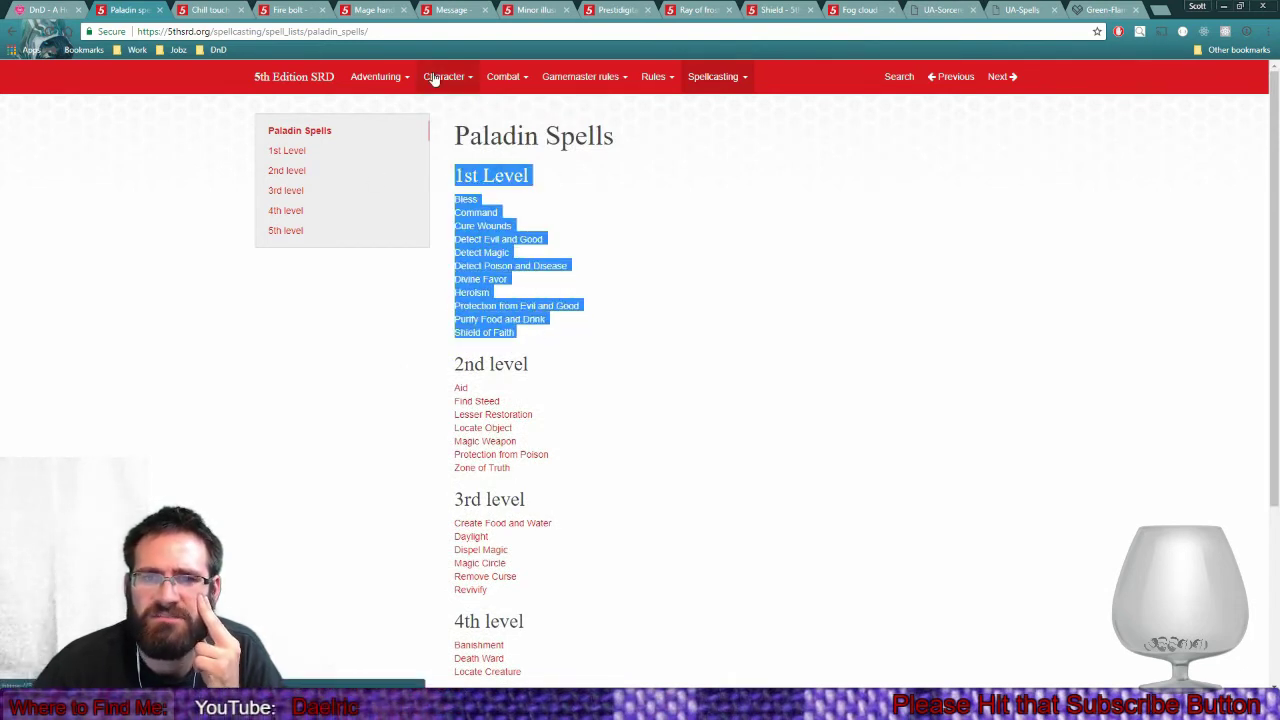
{"action": "left_click", "coordinate": [457, 175]}
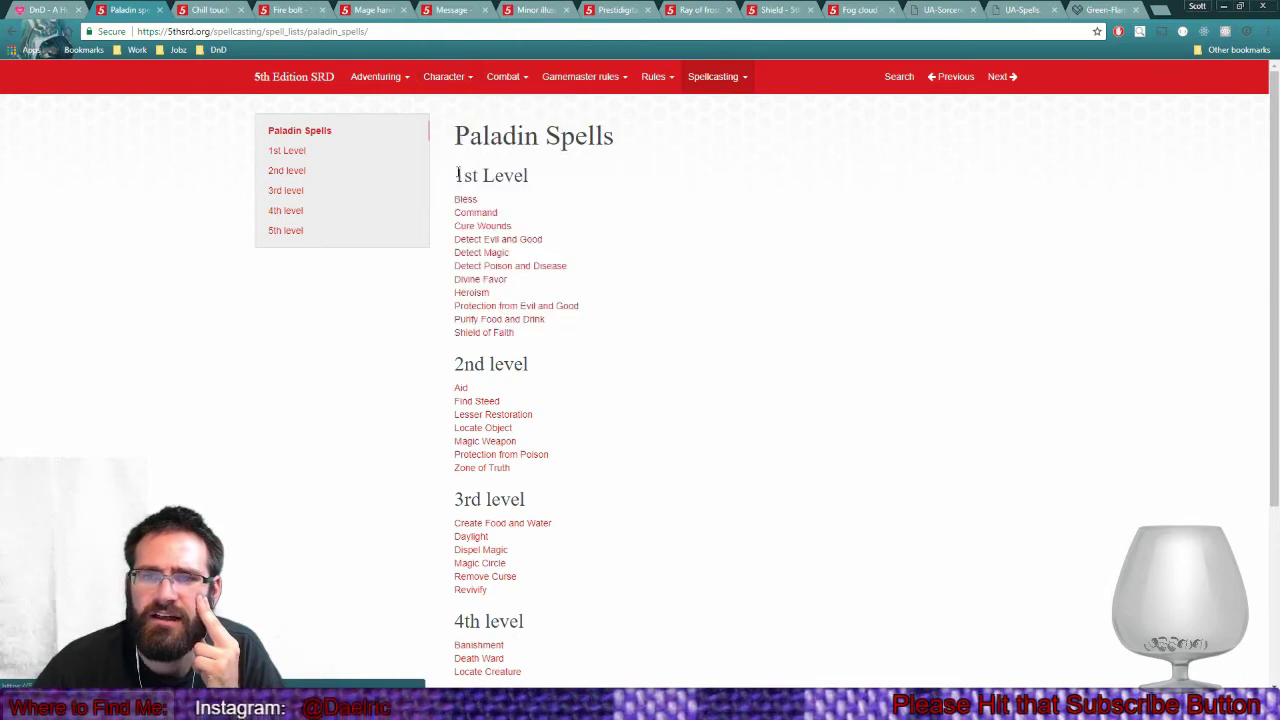
Examine the Oath of Devotion's oath spells on the Paladin class page, and compare them with the 1st-level spells on the Paladin spell list.
{"action": "left_click", "coordinate": [427, 80]}
{"action": "mouse_move", "coordinate": [480, 177]}
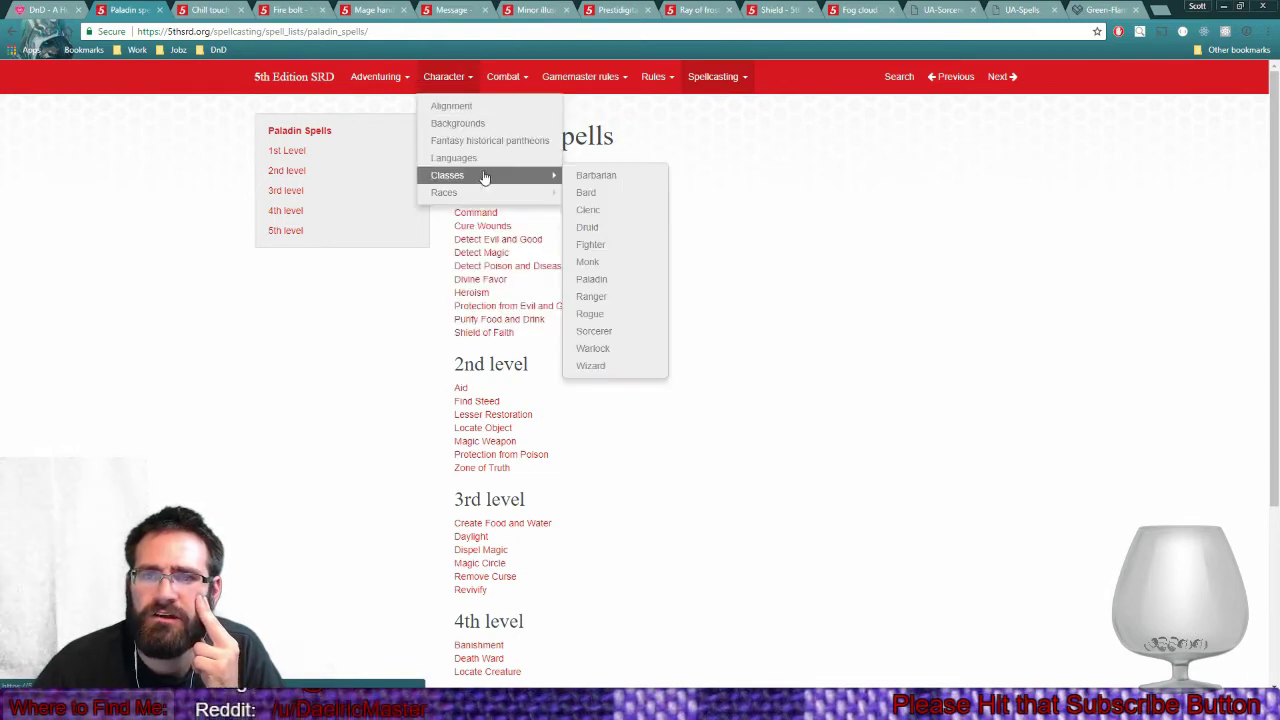
{"action": "left_click", "coordinate": [582, 282]}
{"action": "scroll", "coordinate": [570, 265], "scroll_direction": "down", "scroll_amount": 15}
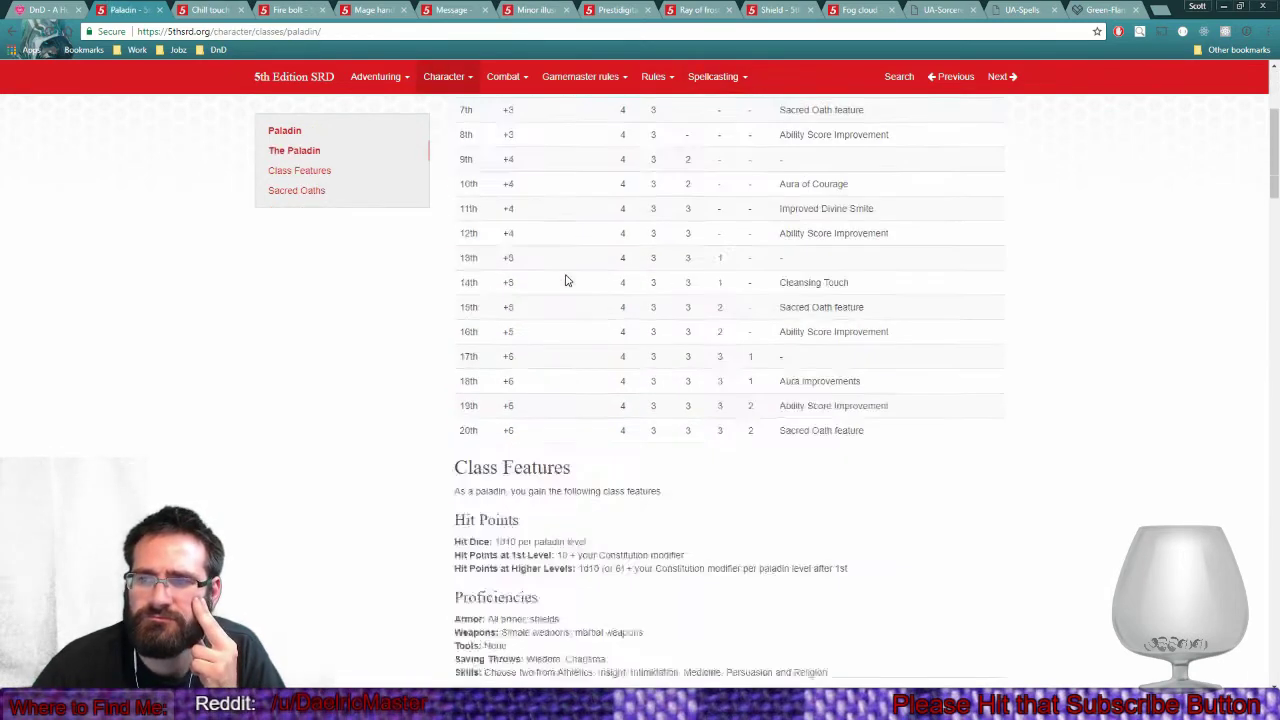
{"action": "scroll", "coordinate": [565, 280], "scroll_direction": "down", "scroll_amount": 12}
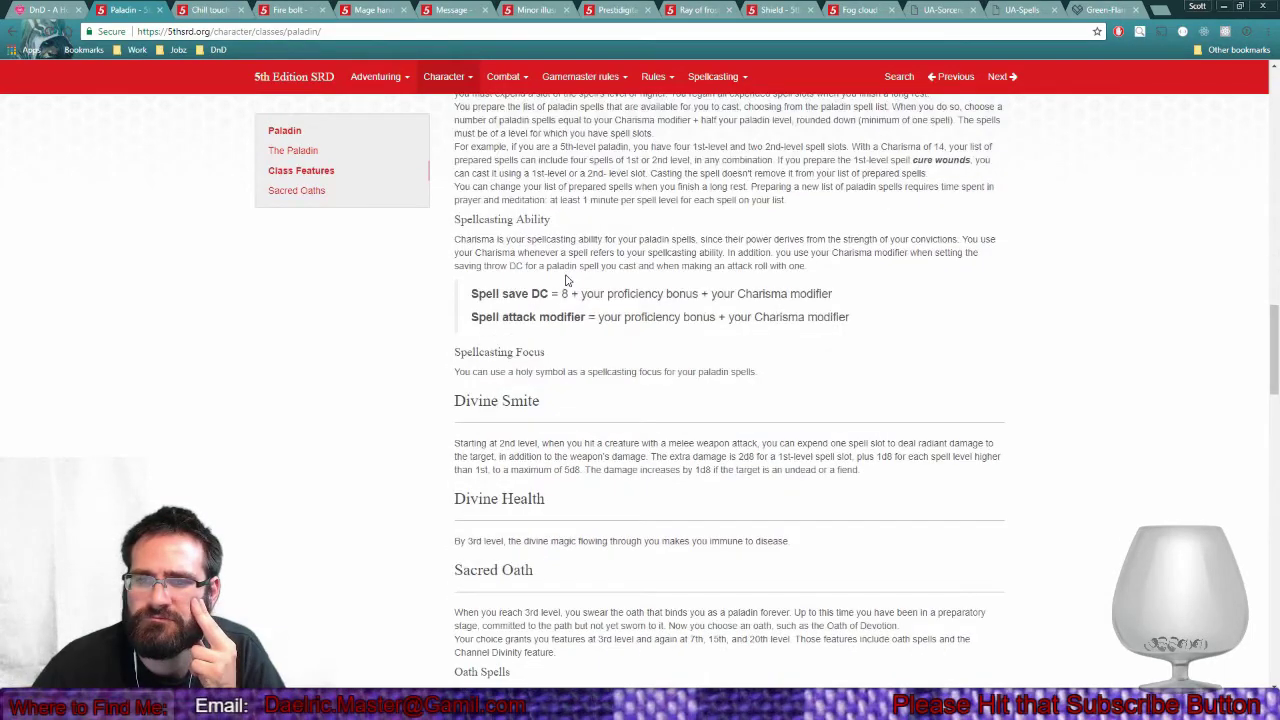
{"action": "scroll", "coordinate": [565, 276], "scroll_direction": "down", "scroll_amount": 3}
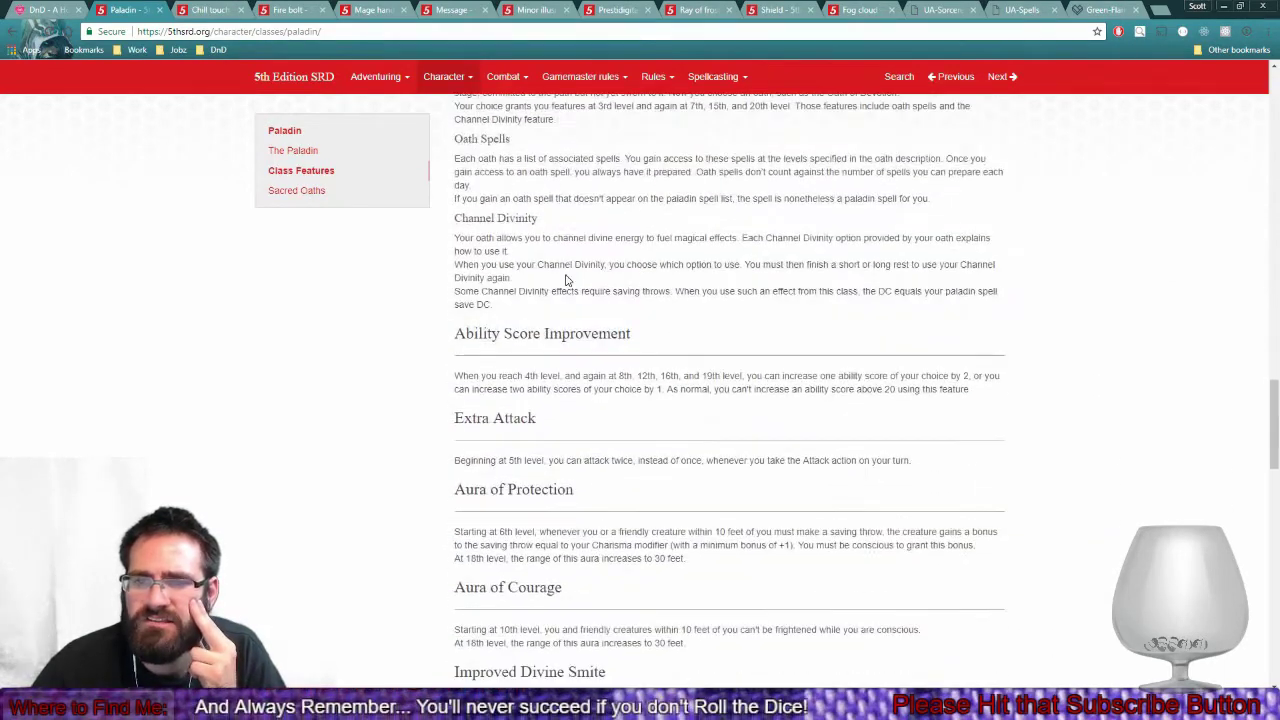
{"action": "scroll", "coordinate": [562, 284], "scroll_direction": "down", "scroll_amount": 7}
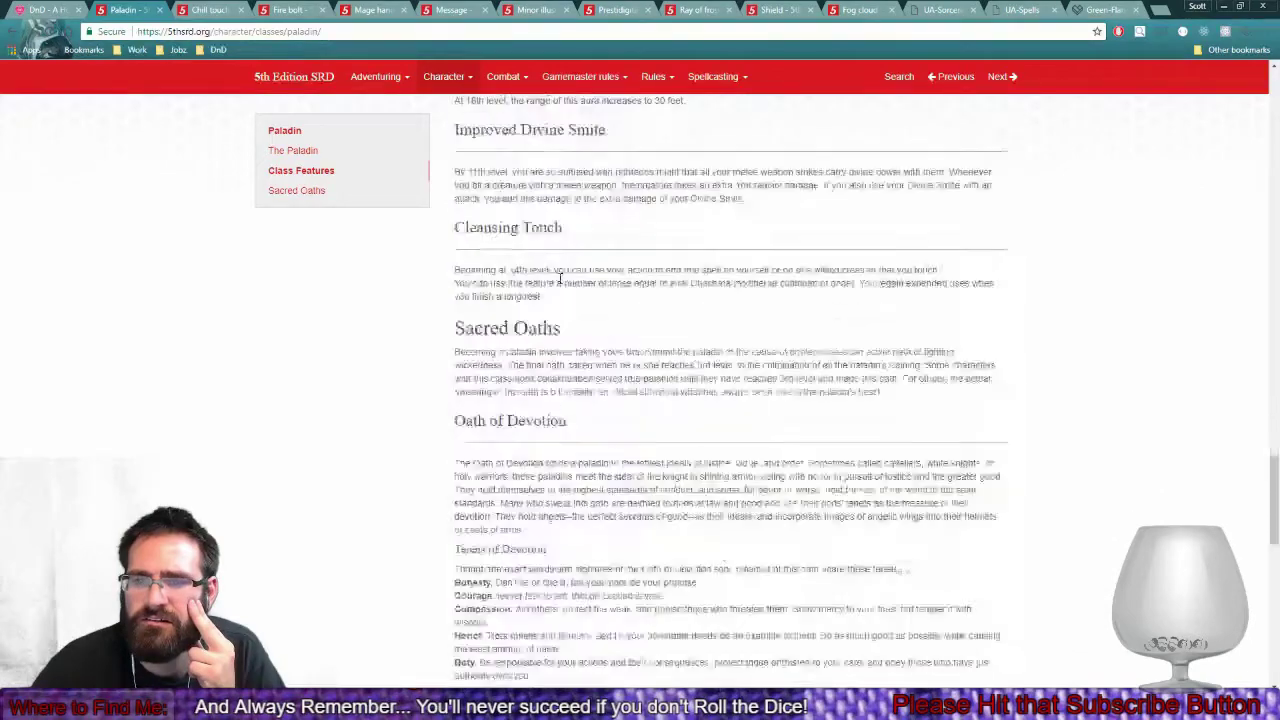
{"action": "scroll", "coordinate": [562, 284], "scroll_direction": "down", "scroll_amount": 3}
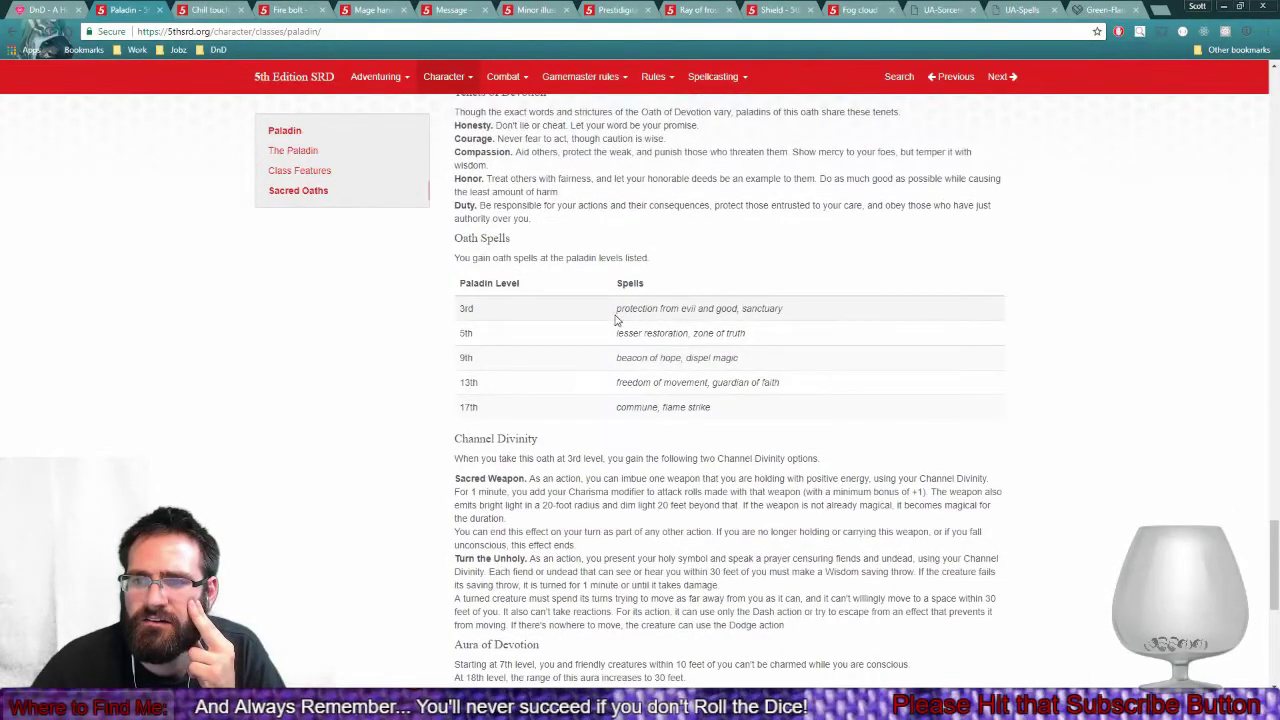
{"action": "left_click_drag", "start_coordinate": [616, 318], "coordinate": [725, 352]}
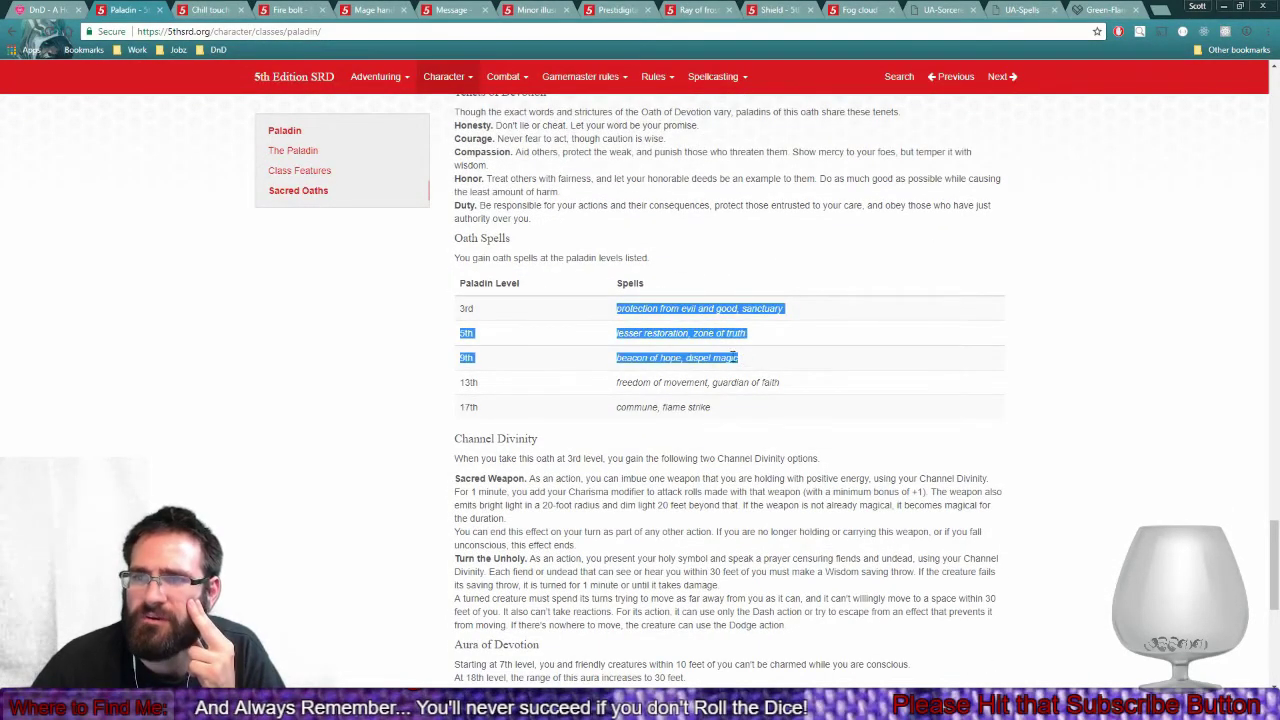
{"action": "left_click", "coordinate": [14, 32]}
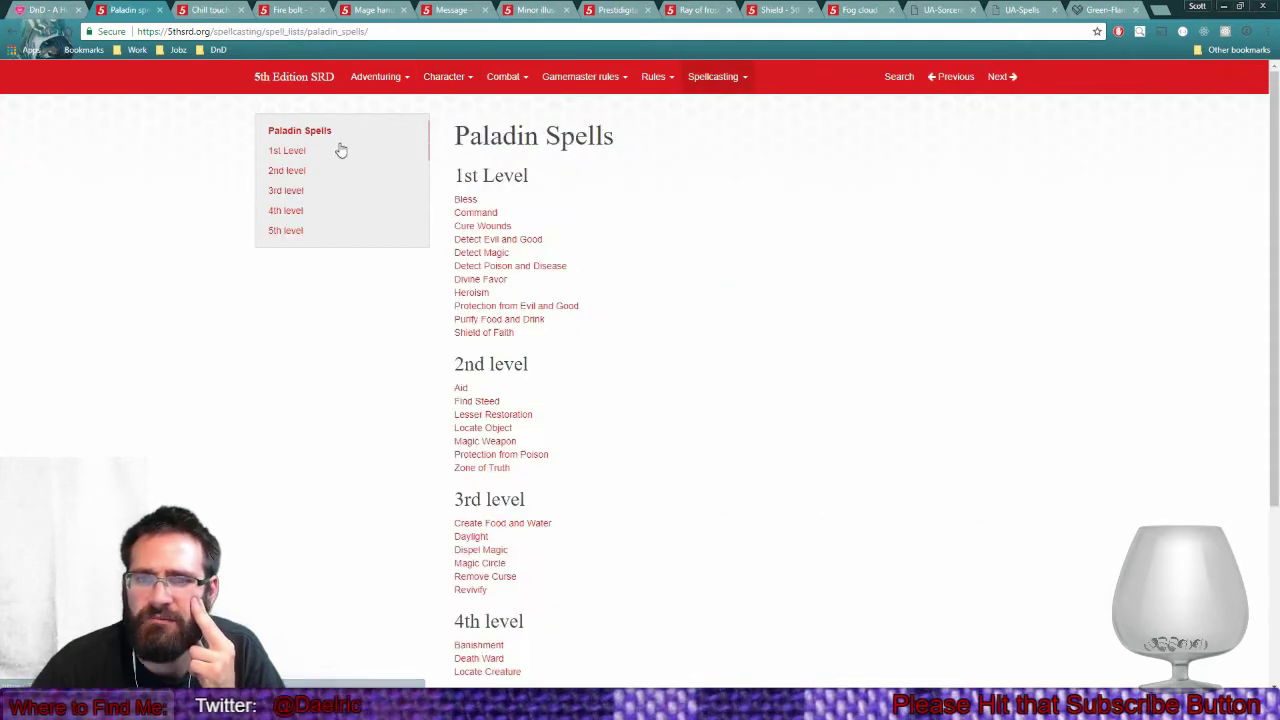
{"action": "left_click_drag", "start_coordinate": [456, 189], "coordinate": [558, 321]}
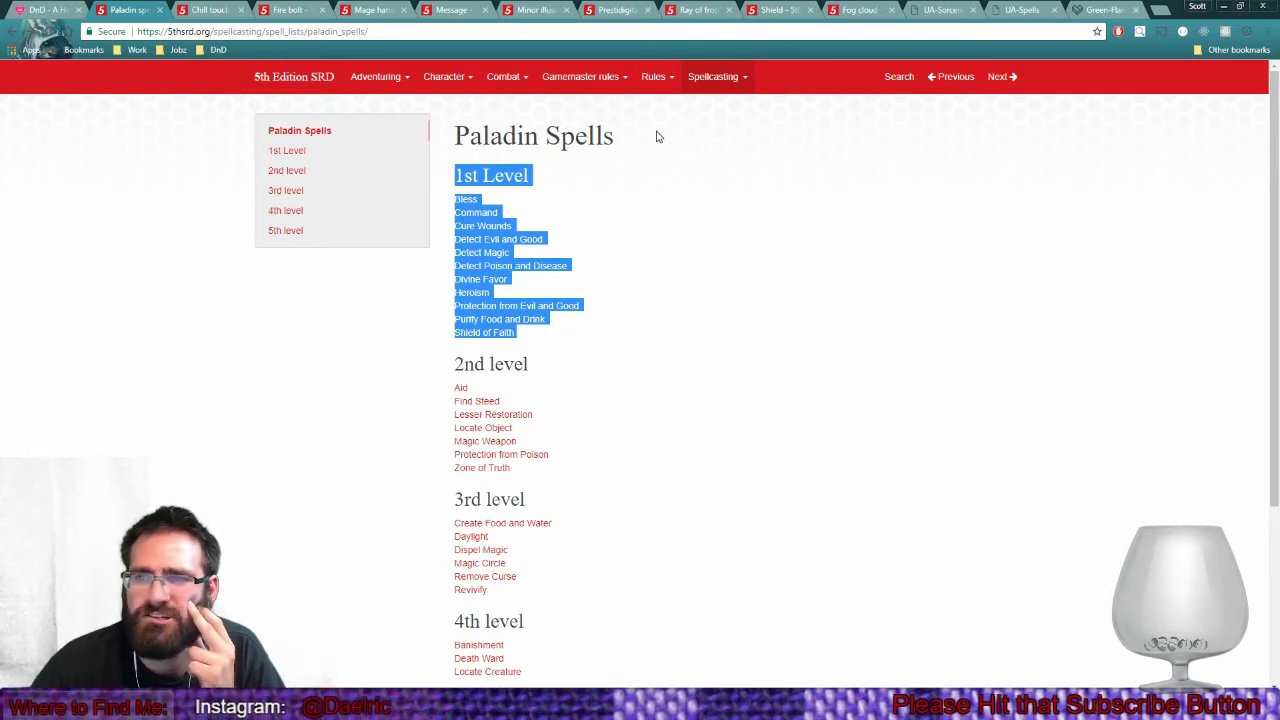
{"action": "left_click", "coordinate": [443, 76]}
{"action": "mouse_move", "coordinate": [503, 175]}
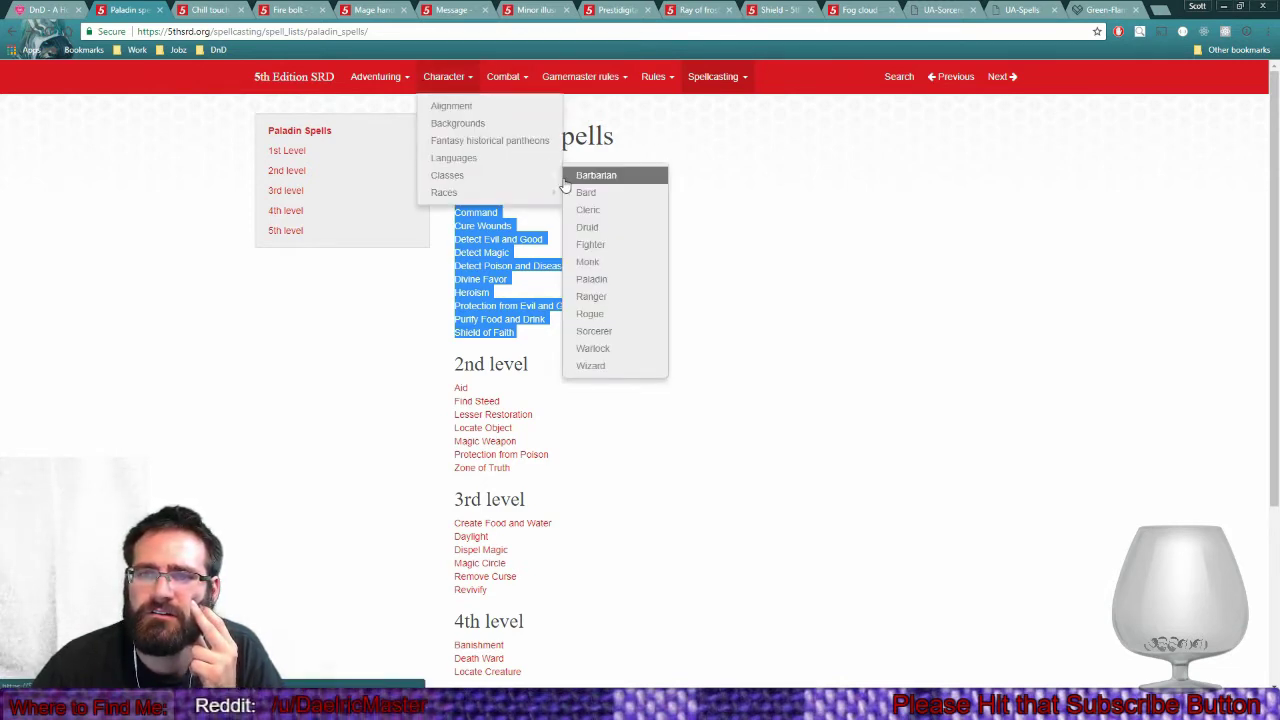
{"action": "left_click", "coordinate": [588, 296]}
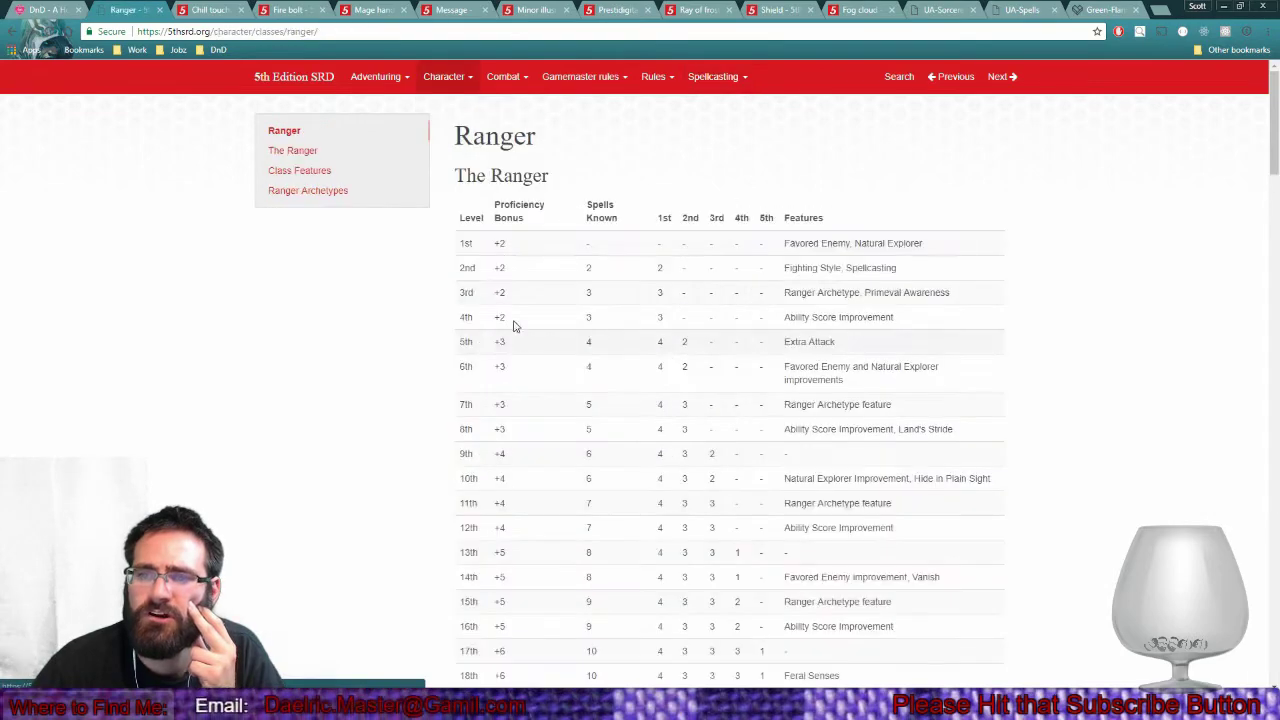
Open the Paladin class page and examine its class features from Divine Sense through Spellcasting to Channel Divinity.
{"action": "left_click", "coordinate": [443, 76]}
{"action": "mouse_move", "coordinate": [491, 183]}
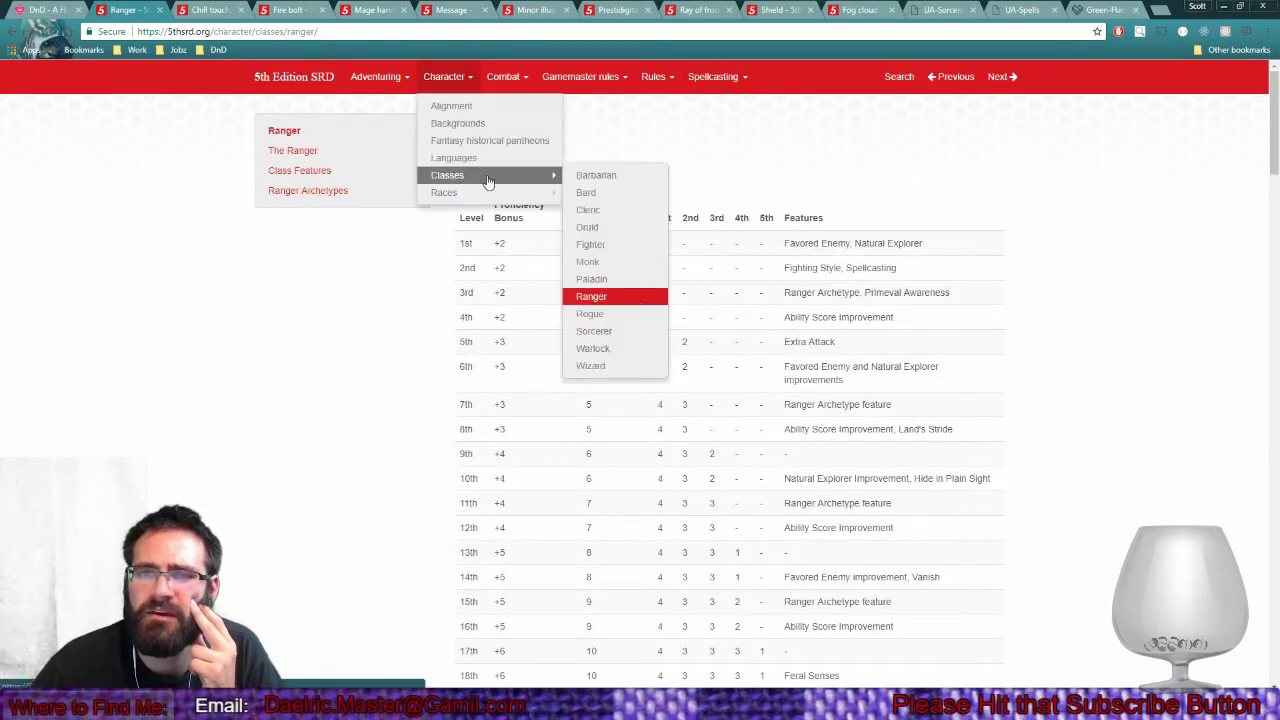
{"action": "left_click", "coordinate": [588, 279]}
{"action": "scroll", "coordinate": [588, 279], "scroll_direction": "down", "scroll_amount": 8}
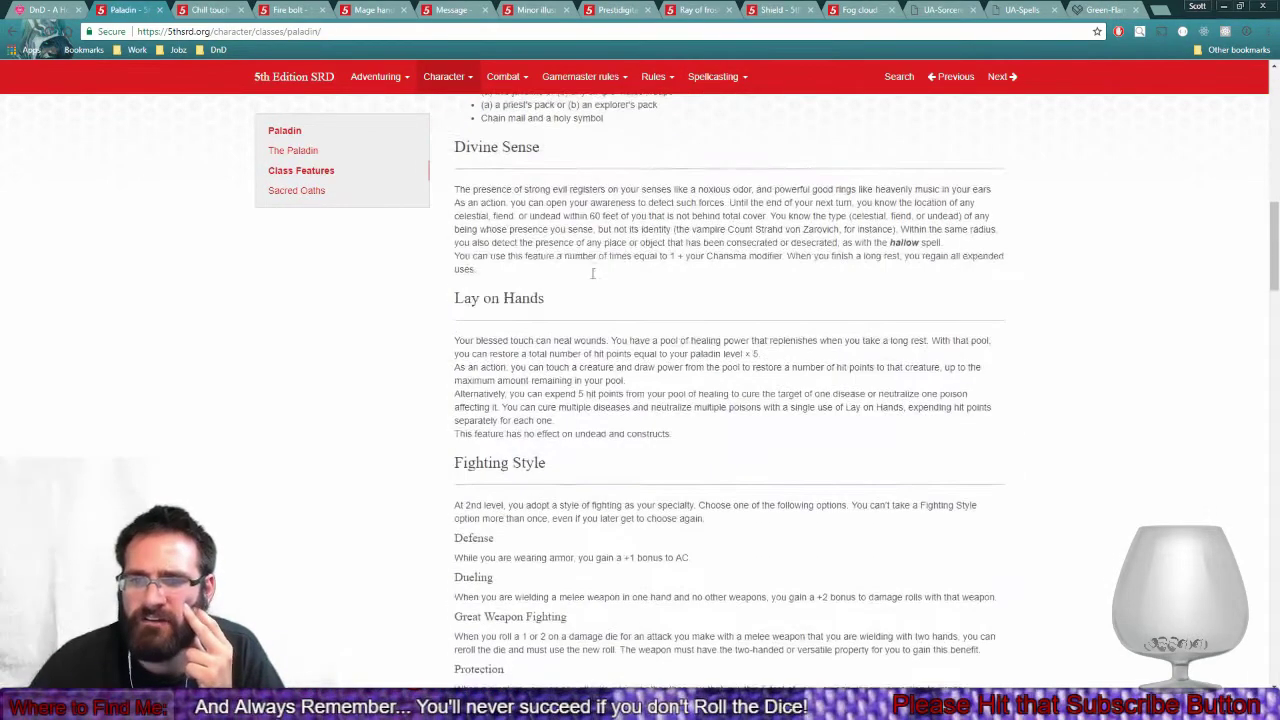
{"action": "scroll", "coordinate": [592, 273], "scroll_direction": "down", "scroll_amount": 2}
{"action": "left_click_drag", "start_coordinate": [530, 246], "coordinate": [561, 340]}
{"action": "scroll", "coordinate": [561, 335], "scroll_direction": "down", "scroll_amount": 5}
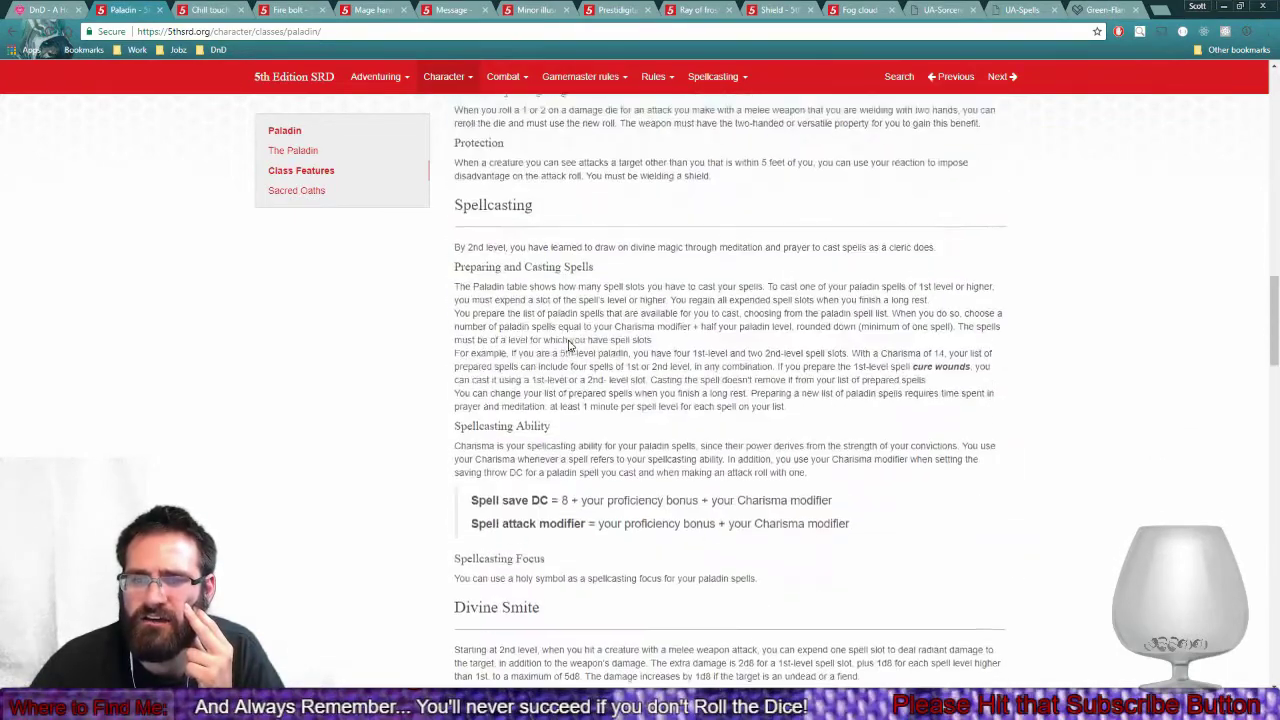
{"action": "scroll", "coordinate": [561, 335], "scroll_direction": "down", "scroll_amount": 4}
{"action": "left_click_drag", "start_coordinate": [476, 277], "coordinate": [636, 424]}
{"action": "scroll", "coordinate": [549, 266], "scroll_direction": "down", "scroll_amount": 2}
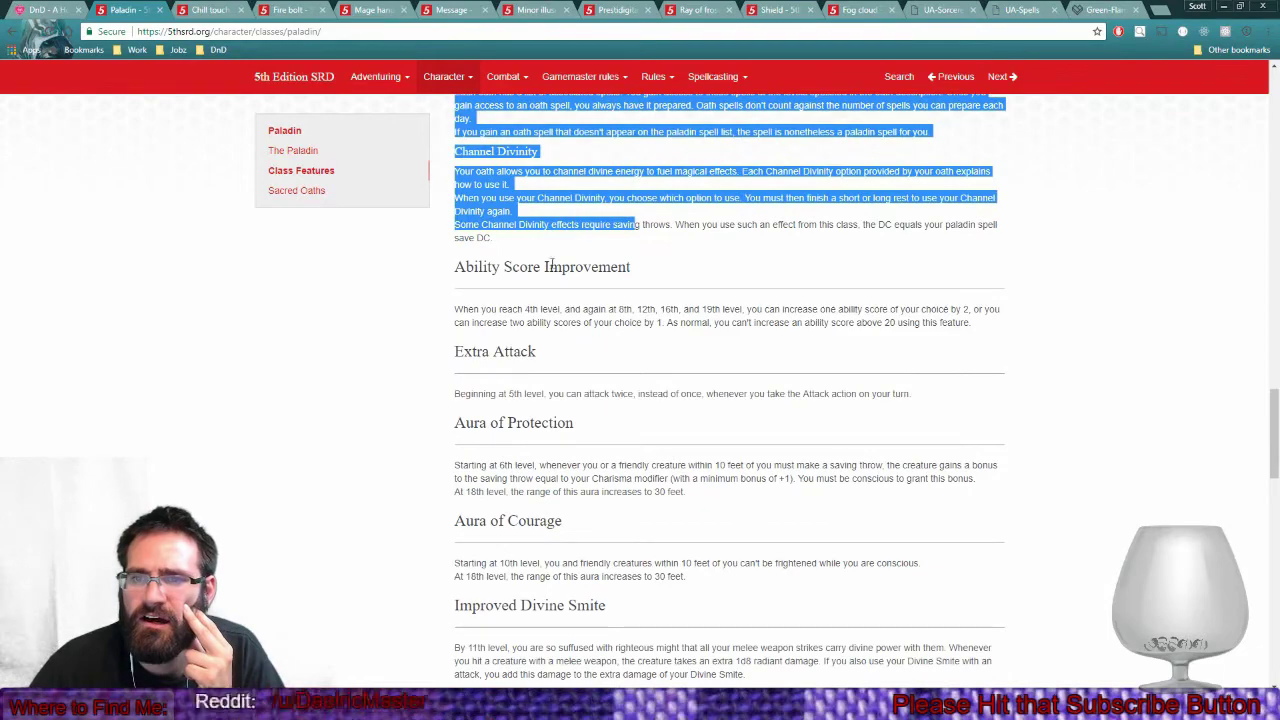
{"action": "left_click", "coordinate": [586, 258]}
Examine the Sacred Oaths section, including the Oath Spells table and the remaining Oath of Devotion features.
{"action": "scroll", "coordinate": [586, 258], "scroll_direction": "down", "scroll_amount": 6}
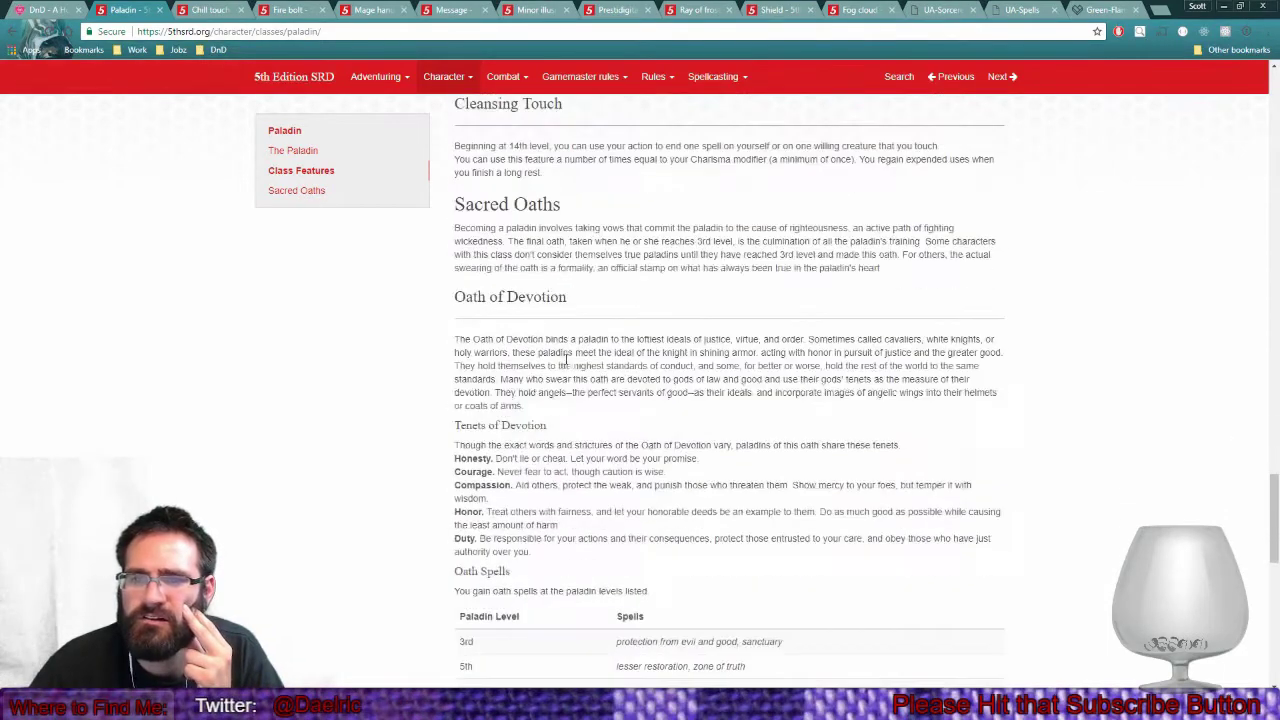
{"action": "scroll", "coordinate": [566, 360], "scroll_direction": "down", "scroll_amount": 3}
{"action": "left_click_drag", "start_coordinate": [606, 362], "coordinate": [753, 470]}
{"action": "scroll", "coordinate": [663, 450], "scroll_direction": "down", "scroll_amount": 6}
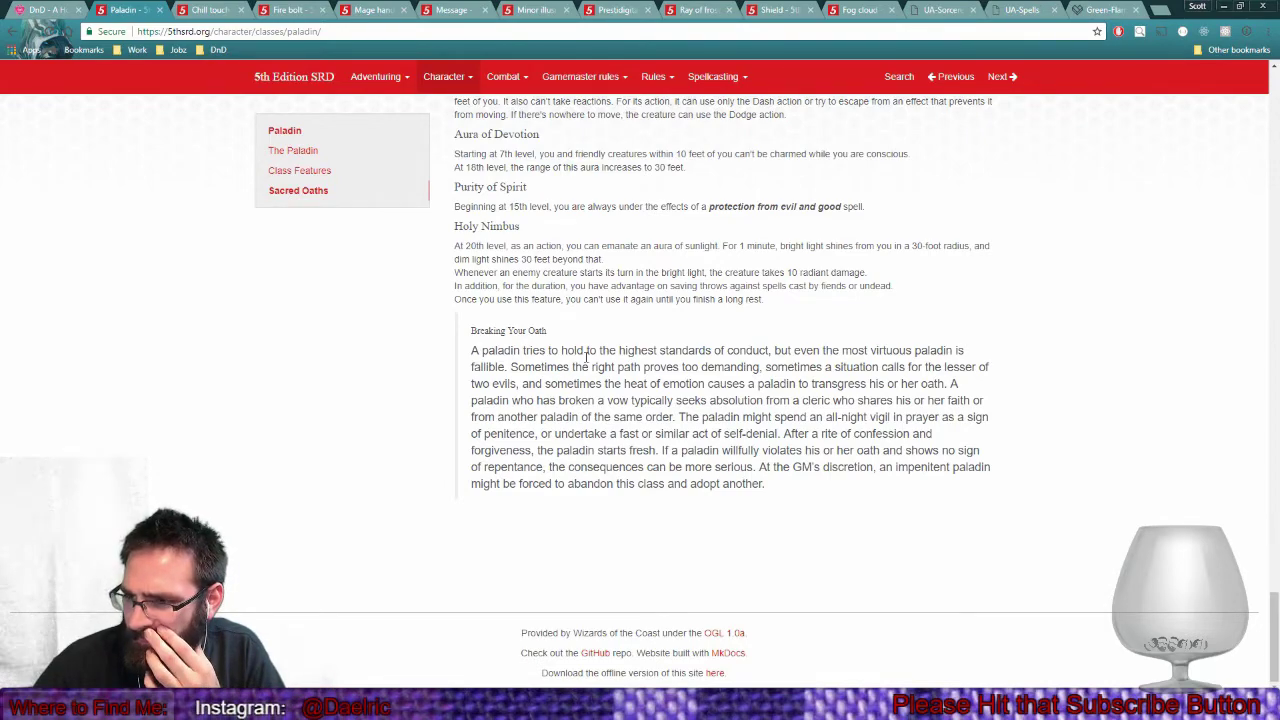
{"action": "scroll", "coordinate": [586, 356], "scroll_direction": "up", "scroll_amount": 15}
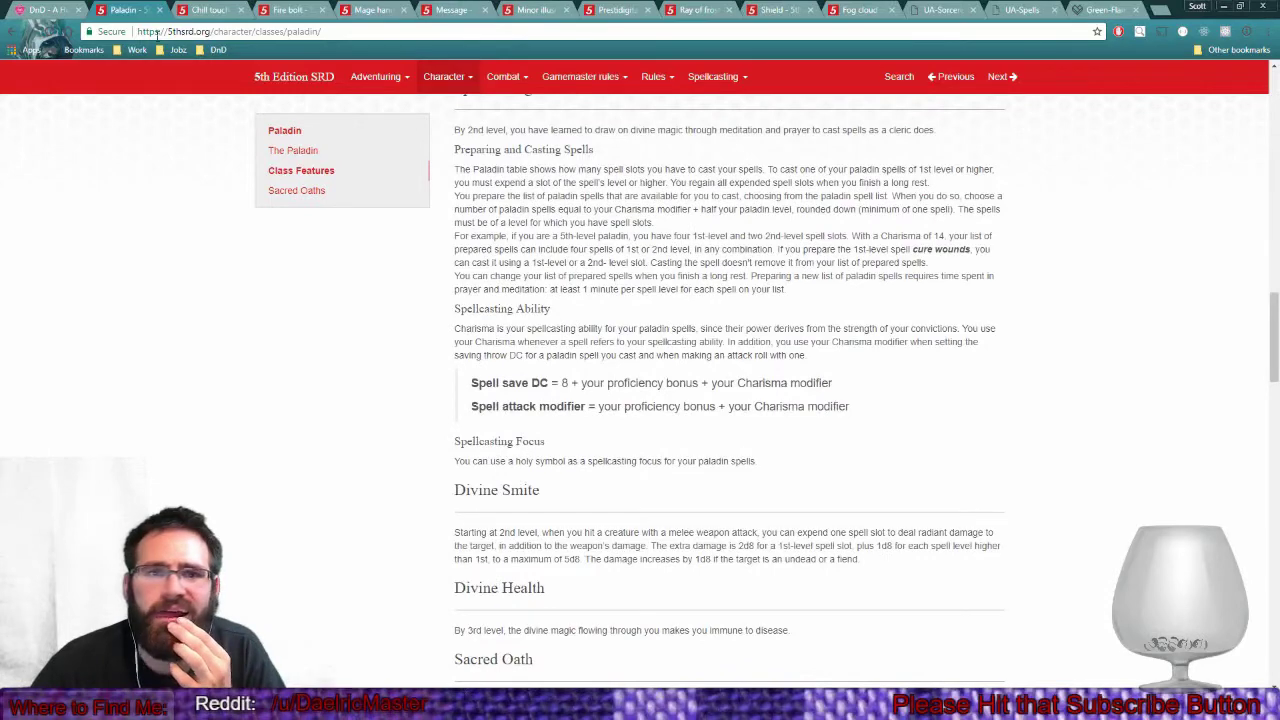
Search the web for "5e paladins spells".
{"action": "left_click", "coordinate": [186, 31]}
{"action": "scroll", "coordinate": [236, 127], "scroll_direction": "up", "scroll_amount": 1}
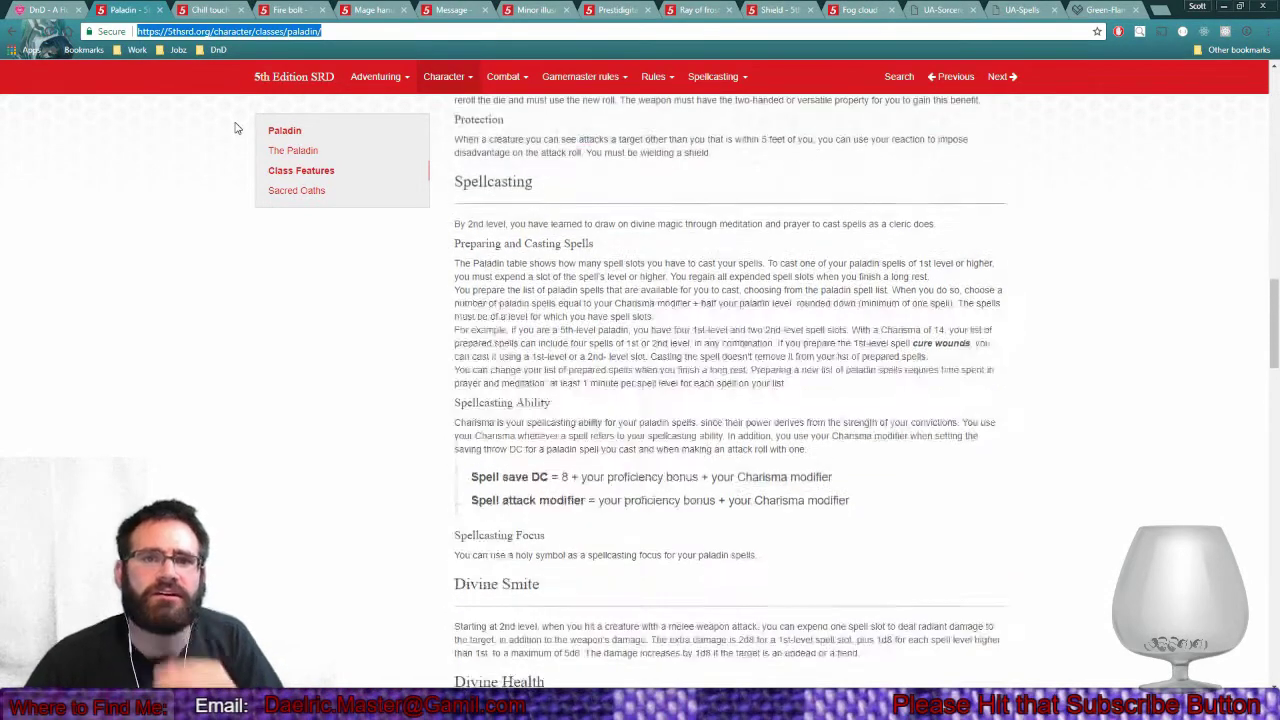
{"action": "type", "text": "5e paladins spel"}
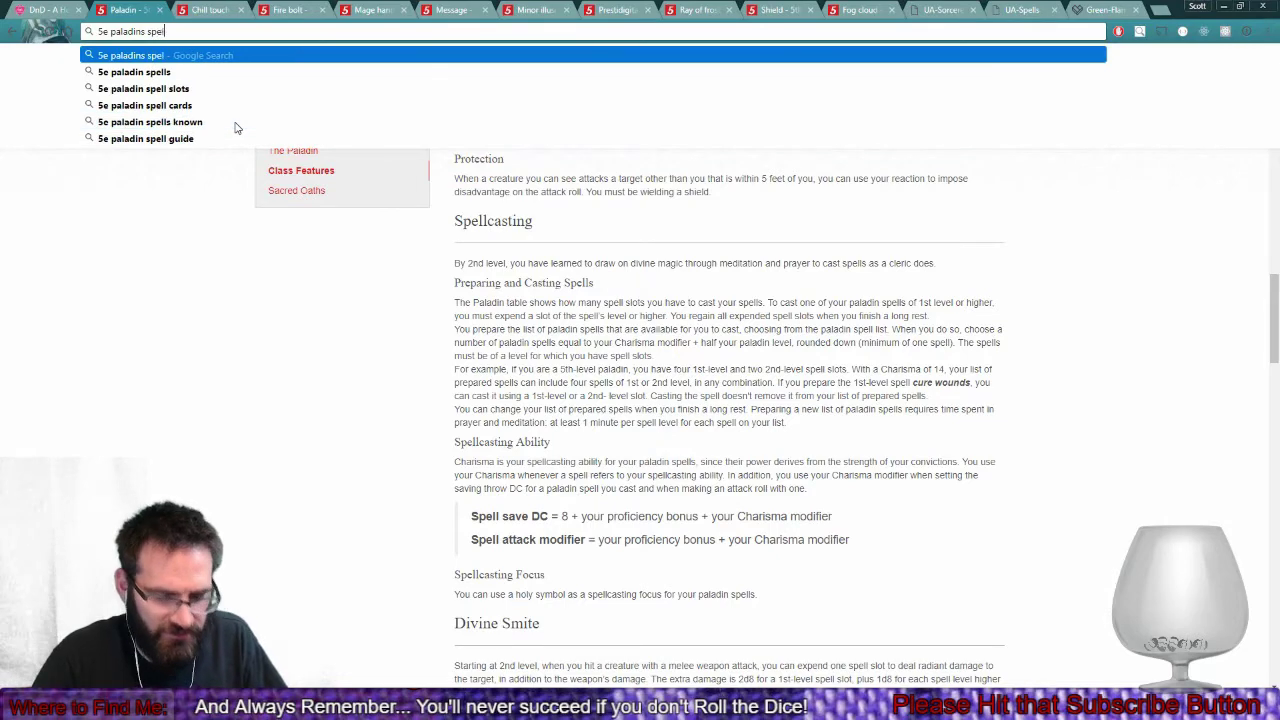
{"action": "type", "text": "ls"}
{"action": "key", "text": "Return"}
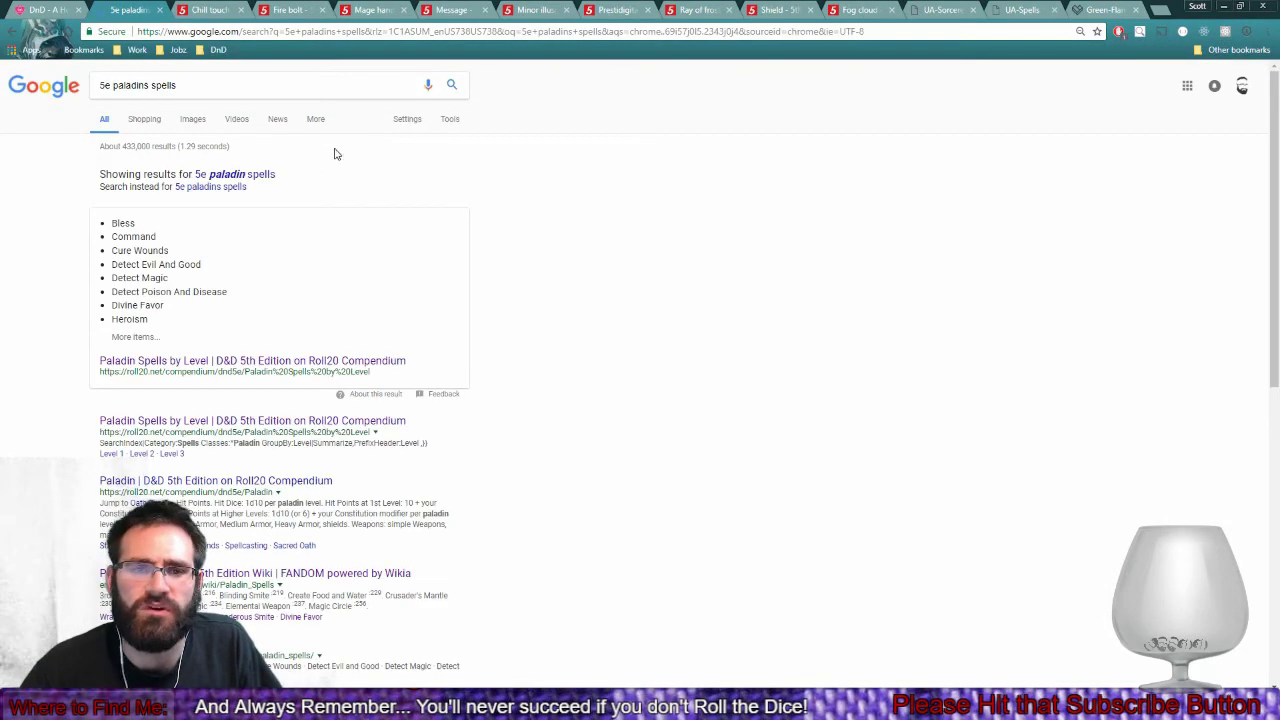
Examine the Level 1 spells on Roll20's Paladin Spells by Level page, and return to the search results.
{"action": "left_click", "coordinate": [171, 428]}
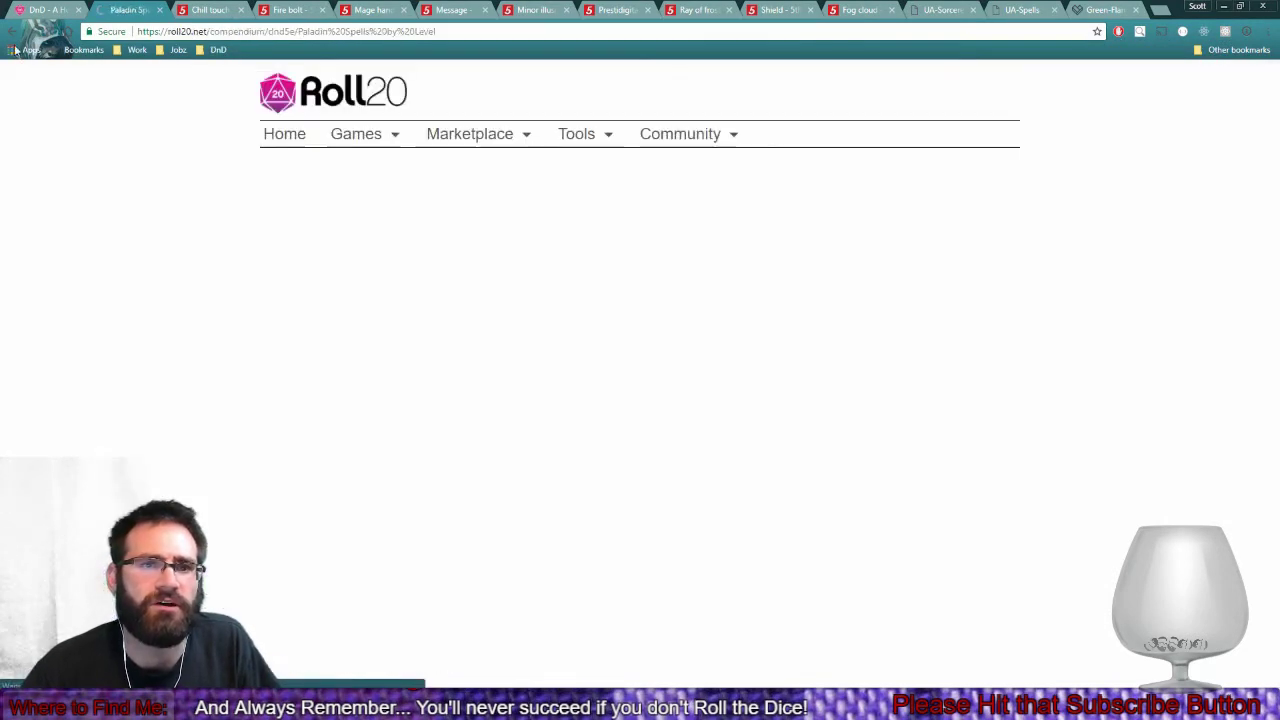
{"action": "scroll", "coordinate": [416, 347], "scroll_direction": "down", "scroll_amount": 5}
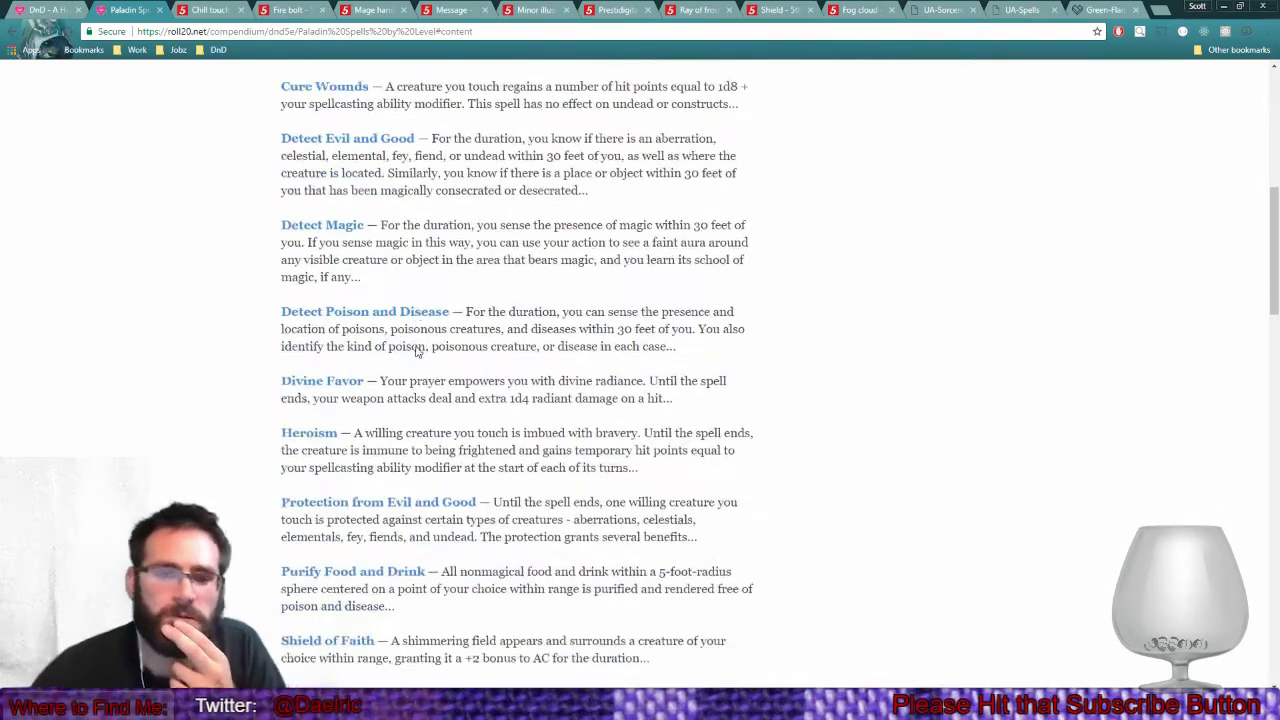
{"action": "scroll", "coordinate": [402, 430], "scroll_direction": "up", "scroll_amount": 3}
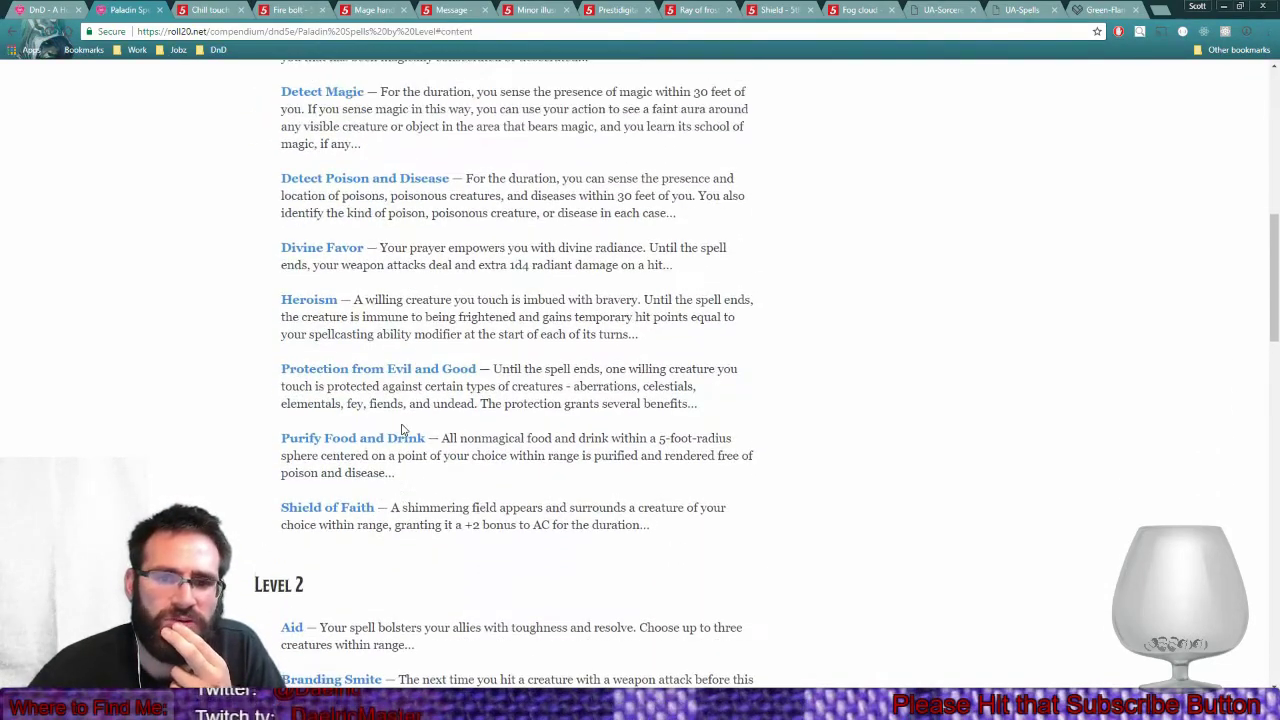
{"action": "scroll", "coordinate": [402, 430], "scroll_direction": "up", "scroll_amount": 3}
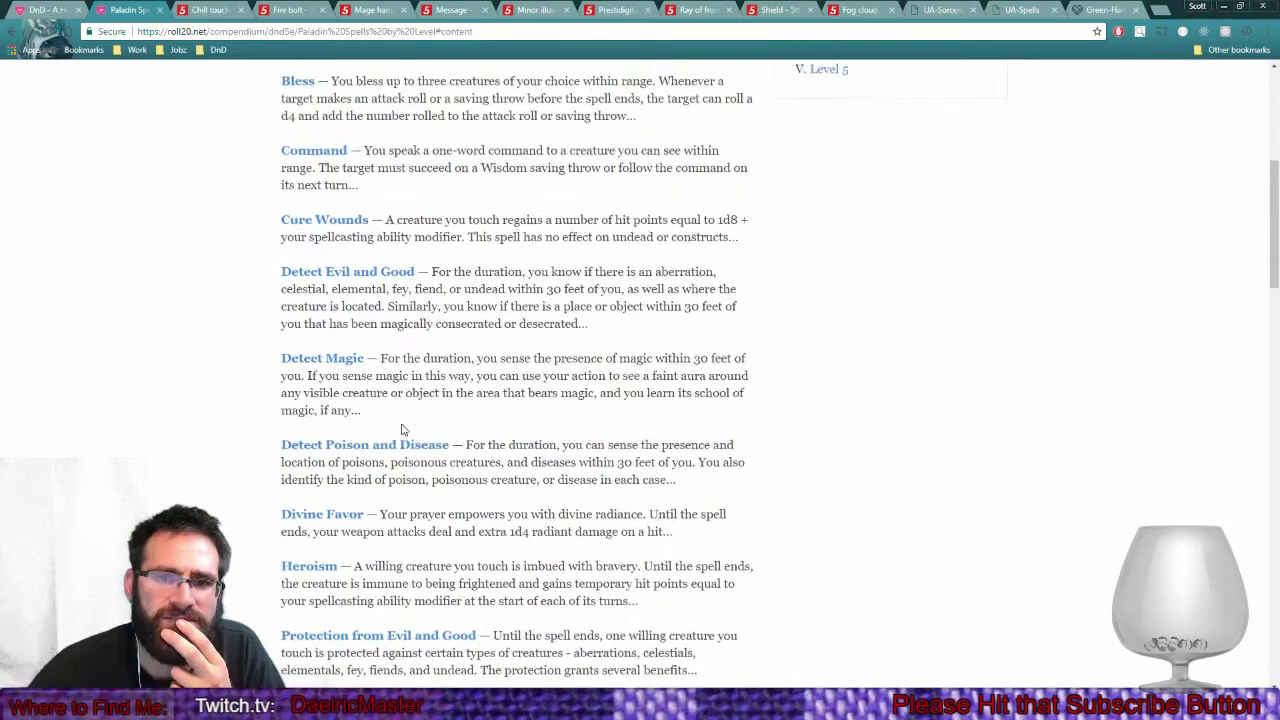
{"action": "left_click", "coordinate": [8, 31]}
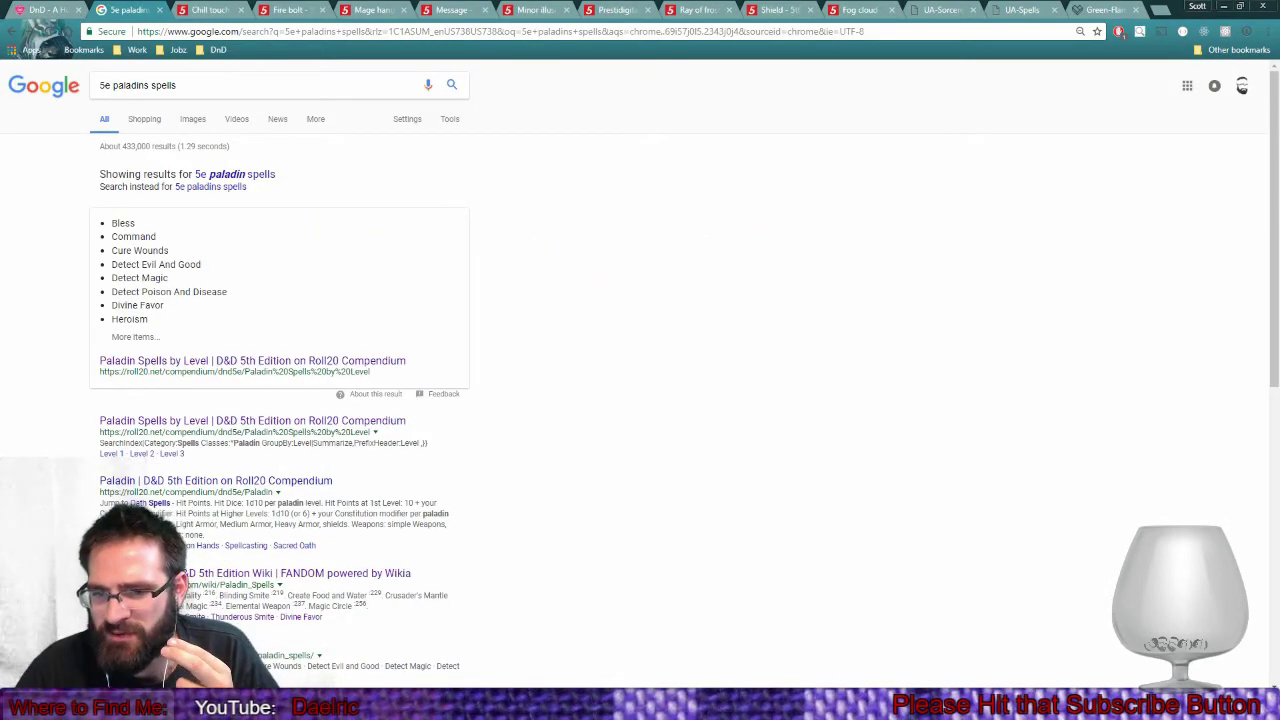
Switch to the Player's Handbook PDF in Adobe Acrobat Reader, collapse the Chapter 3 and Chapter 5 bookmarks, and open Chapter 11 - Spells.
{"action": "mouse_move", "coordinate": [508, 705]}
{"action": "left_click", "coordinate": [443, 648]}
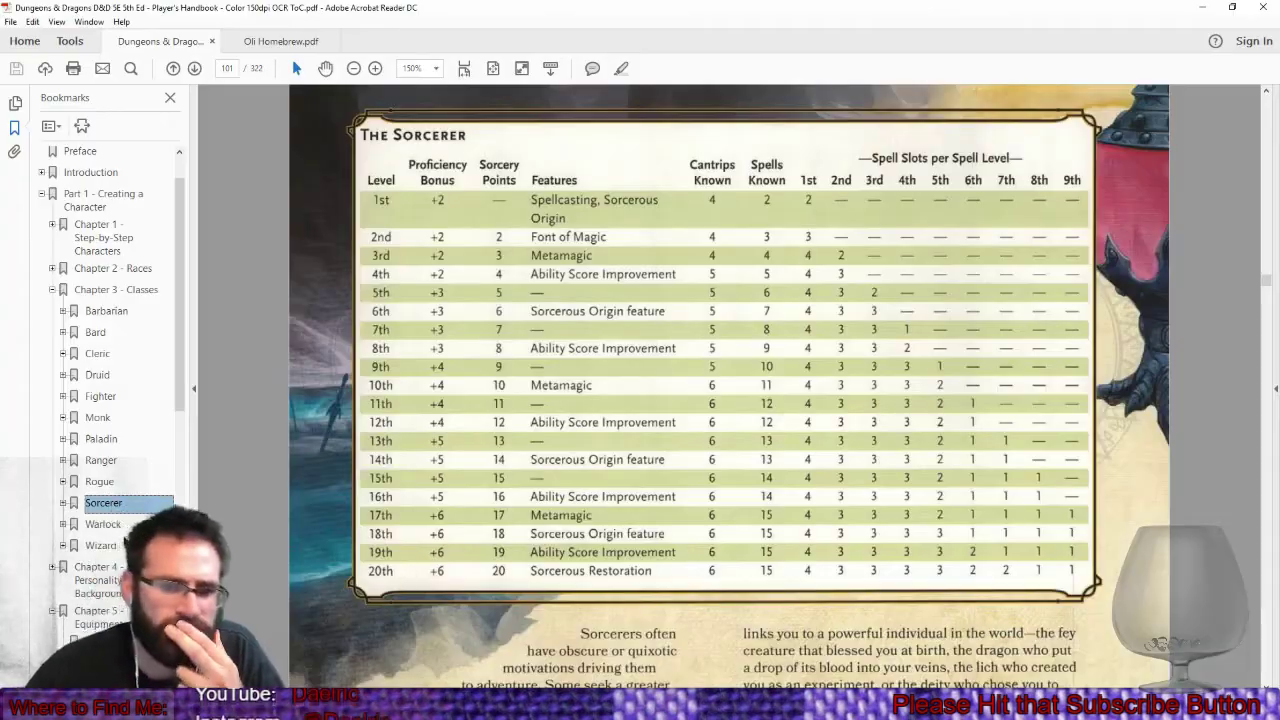
{"action": "scroll", "coordinate": [60, 620], "scroll_direction": "down", "scroll_amount": 8}
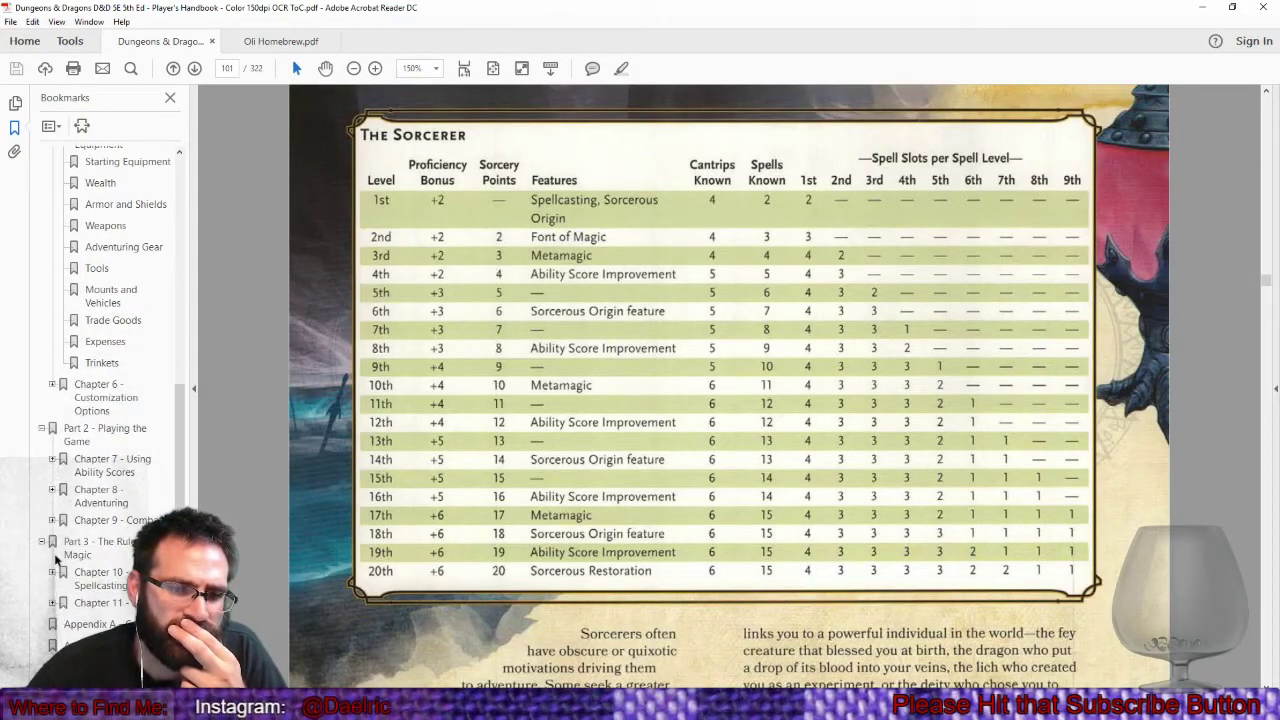
{"action": "scroll", "coordinate": [57, 568], "scroll_direction": "down", "scroll_amount": 4}
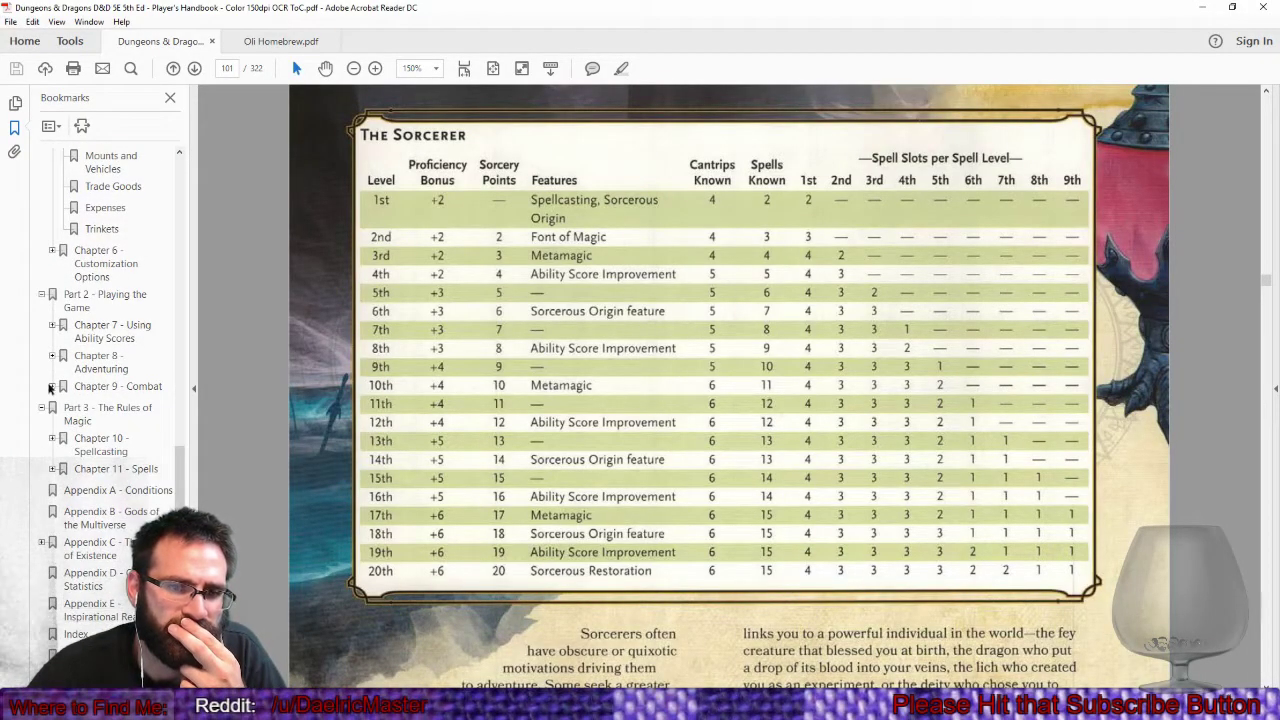
{"action": "scroll", "coordinate": [48, 393], "scroll_direction": "up", "scroll_amount": 7}
{"action": "scroll", "coordinate": [68, 345], "scroll_direction": "up", "scroll_amount": 5}
{"action": "left_click", "coordinate": [52, 204]}
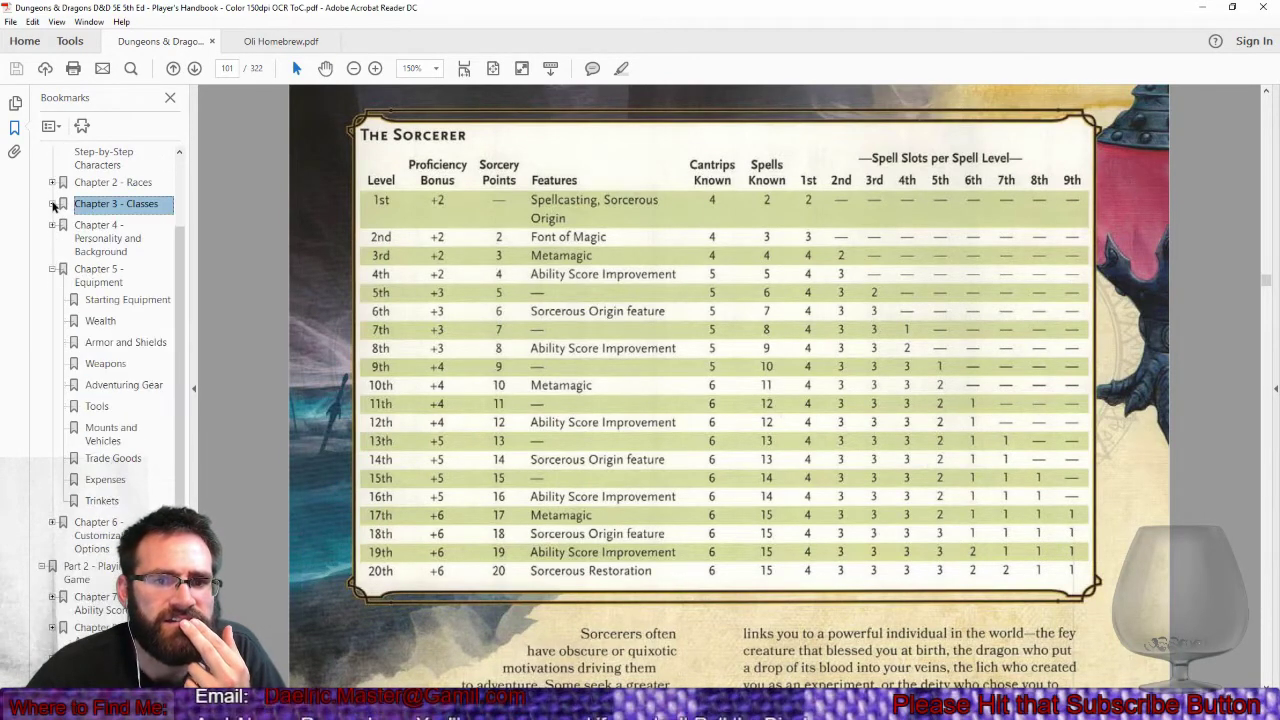
{"action": "left_click", "coordinate": [53, 270]}
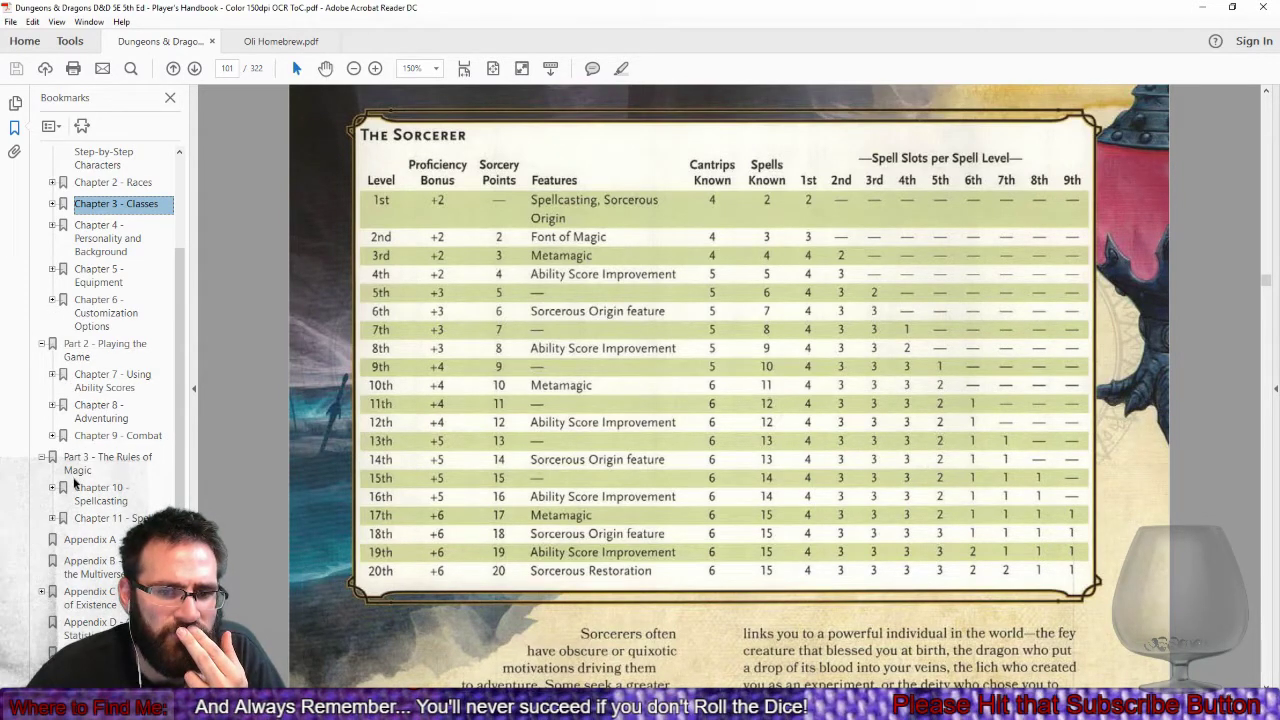
{"action": "left_click", "coordinate": [60, 518]}
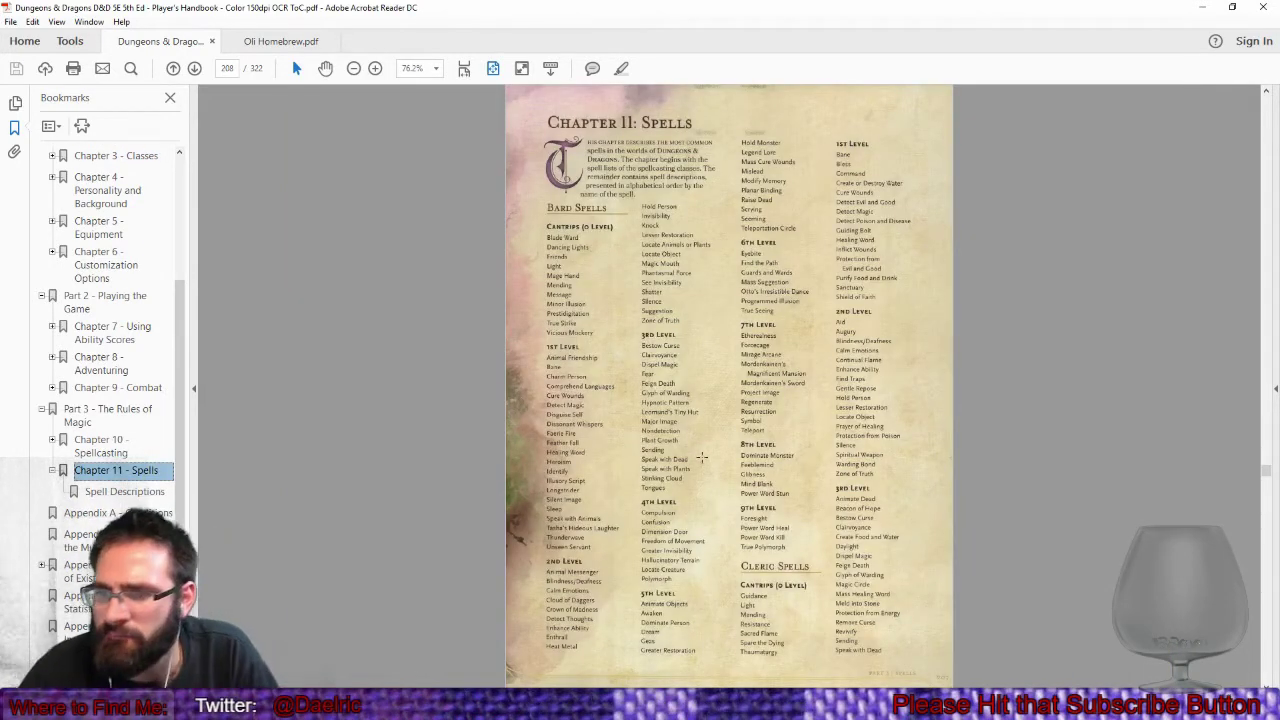
Find the Paladin Spells list in Chapter 11 and examine its 1st-level spells.
{"action": "scroll", "coordinate": [714, 444], "scroll_direction": "down", "scroll_amount": 5}
{"action": "scroll", "coordinate": [796, 436], "scroll_direction": "down", "scroll_amount": 10}
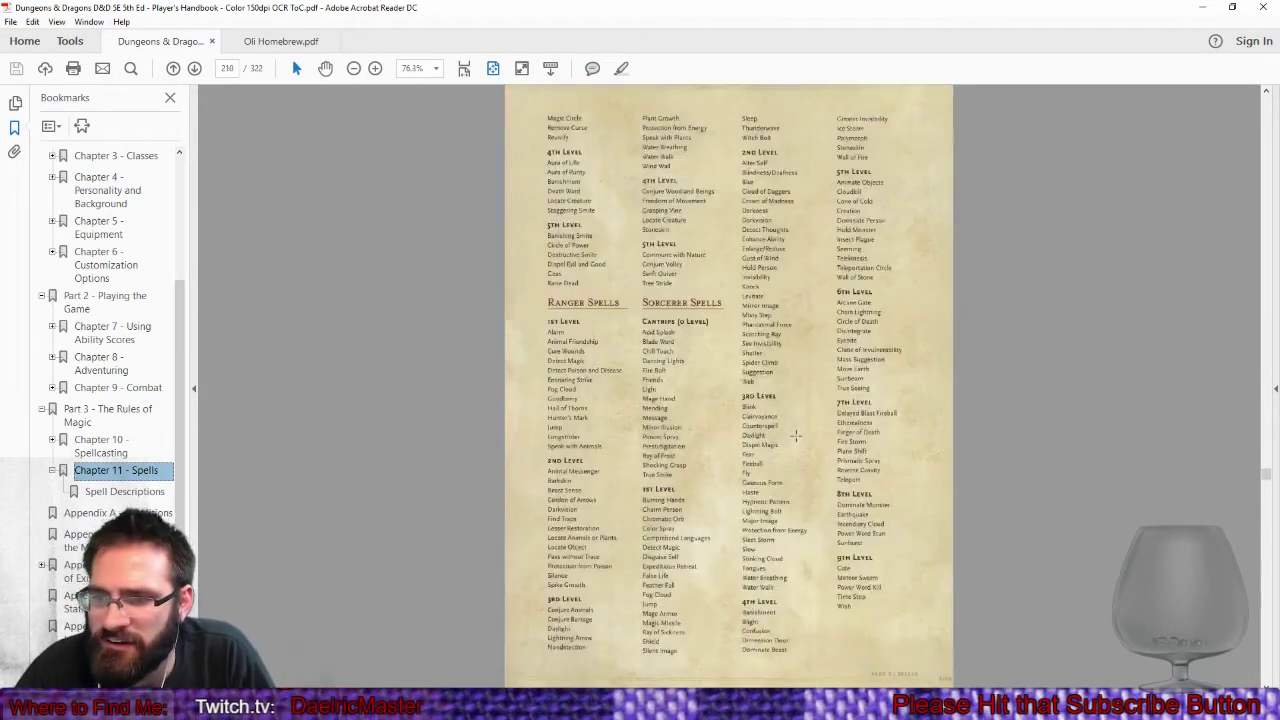
{"action": "mouse_move", "coordinate": [837, 331]}
{"action": "left_mouse_down"}
{"action": "mouse_move", "coordinate": [874, 458]}
{"action": "mouse_move", "coordinate": [840, 333]}
{"action": "left_mouse_up"}
{"action": "left_click", "coordinate": [877, 468]}
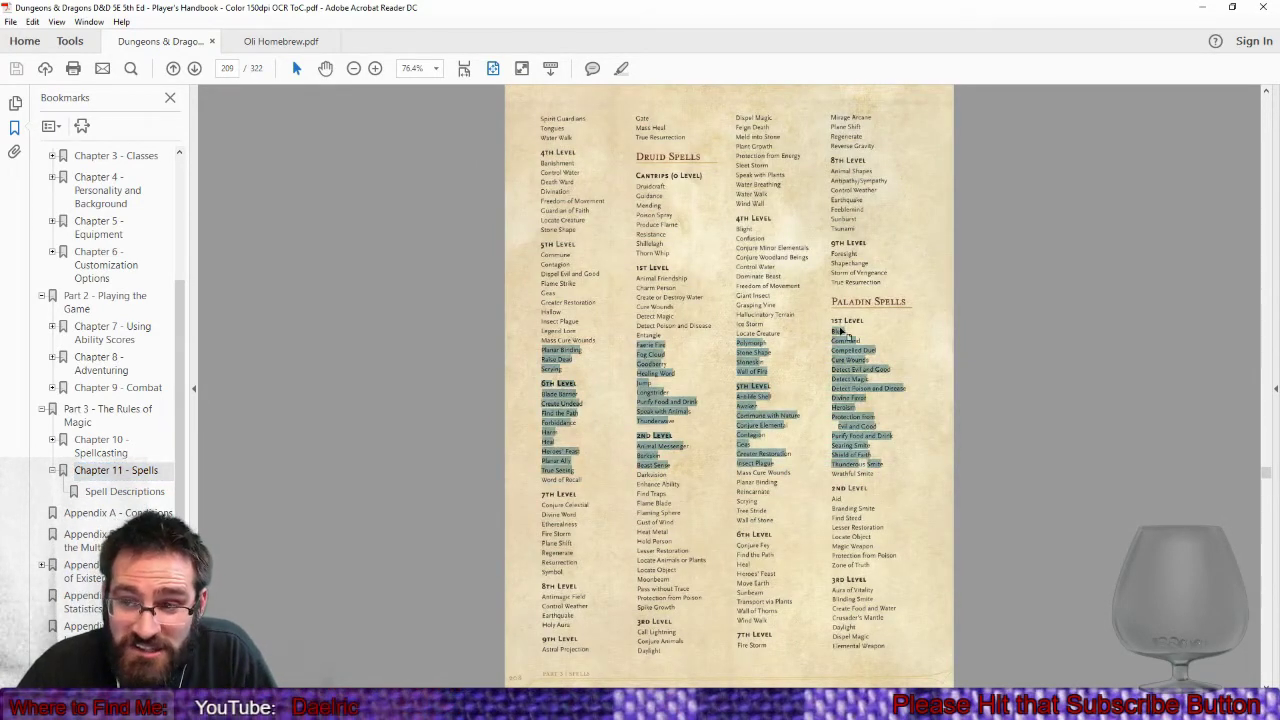
{"action": "left_click", "coordinate": [880, 376]}
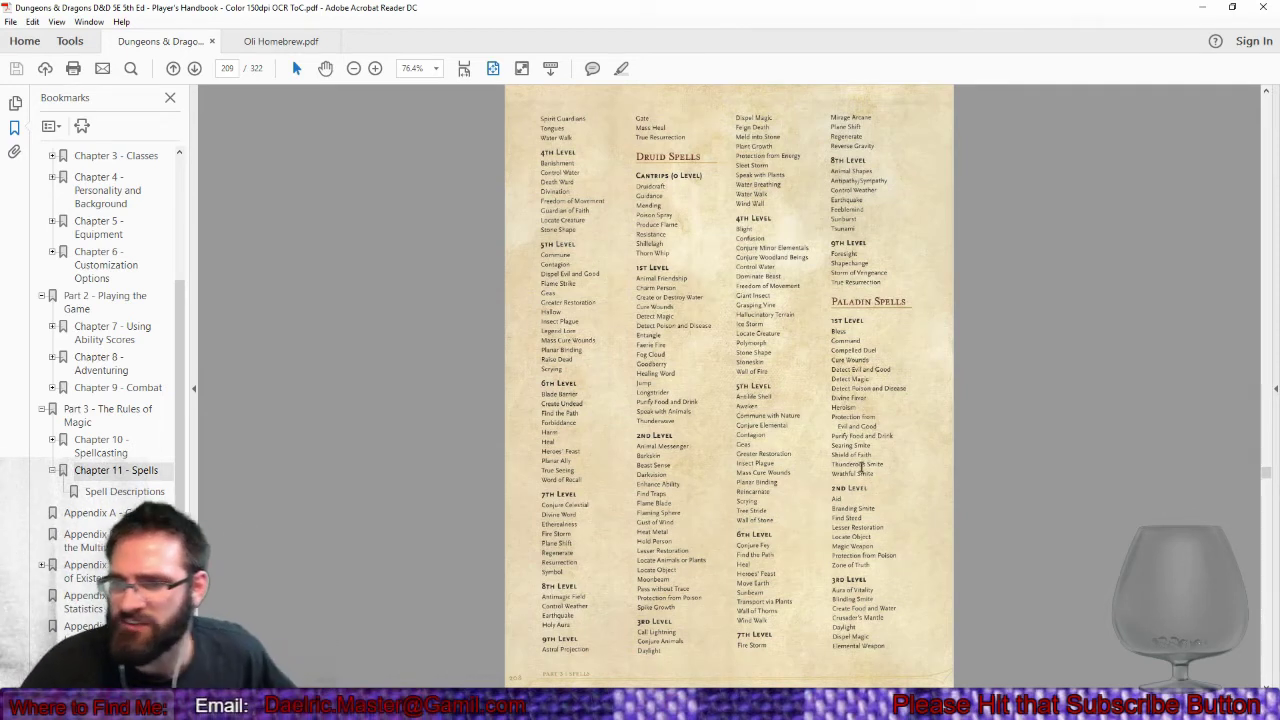
Highlight the 1st-level Paladin spells and clear the selection, switch to Chrome, and close the "5e paladins spells" search results.
{"action": "left_click_drag", "start_coordinate": [874, 472], "coordinate": [848, 337]}
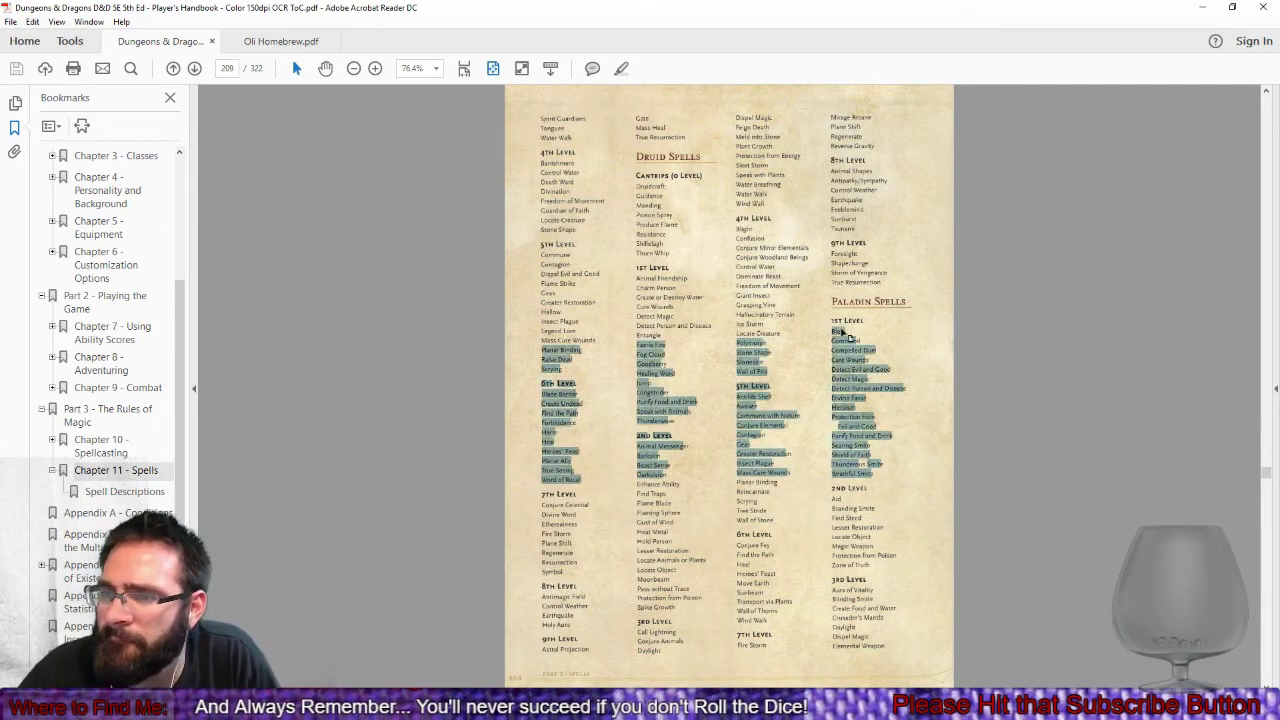
{"action": "left_click", "coordinate": [830, 297]}
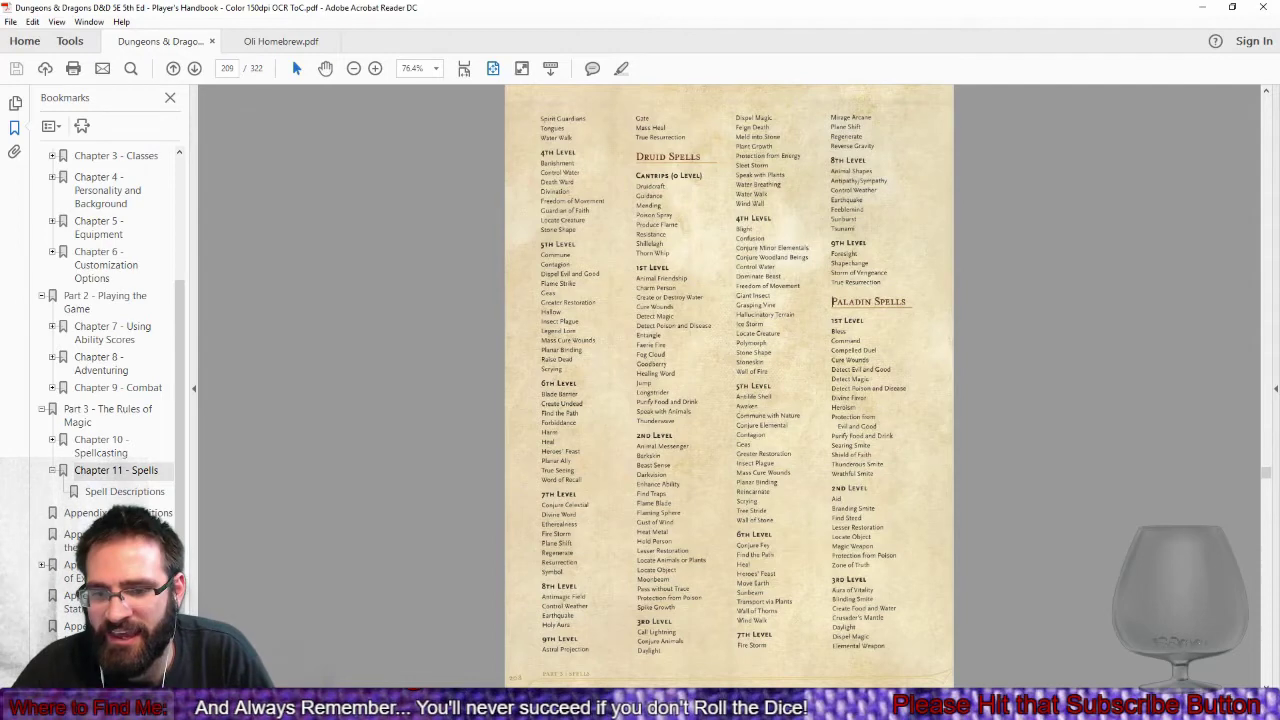
{"action": "mouse_move", "coordinate": [345, 710]}
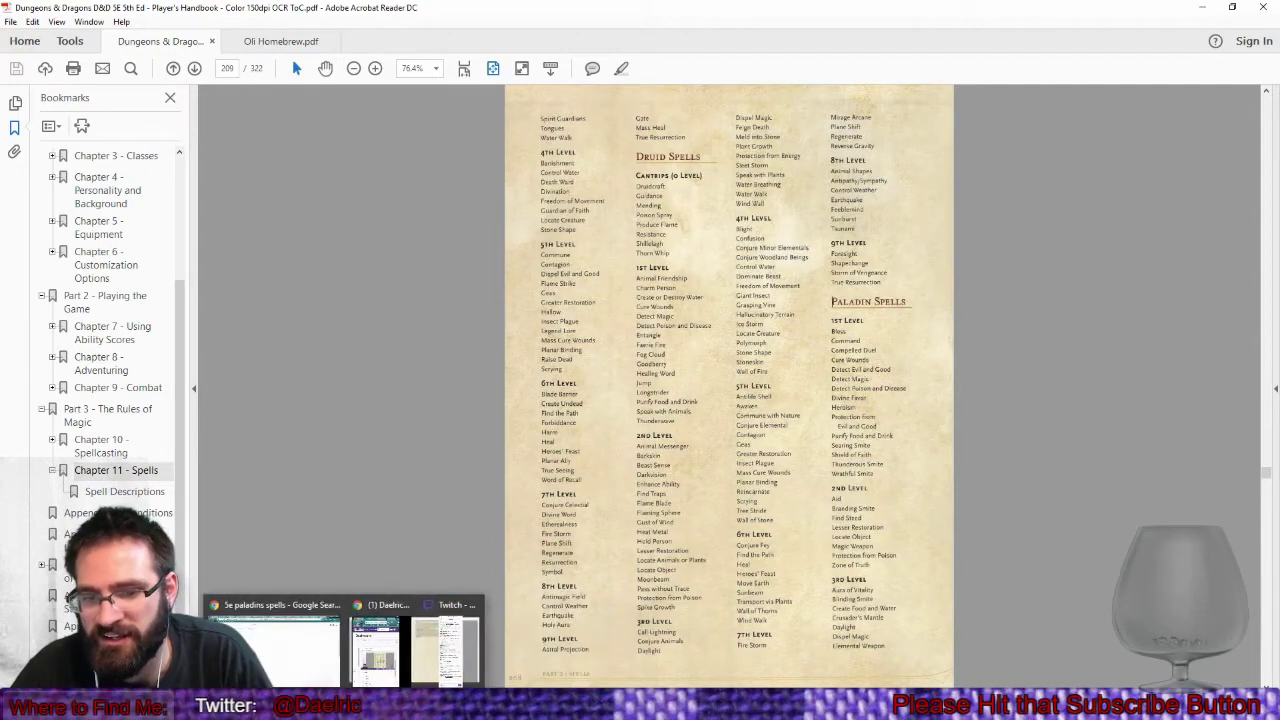
{"action": "left_click", "coordinate": [300, 655]}
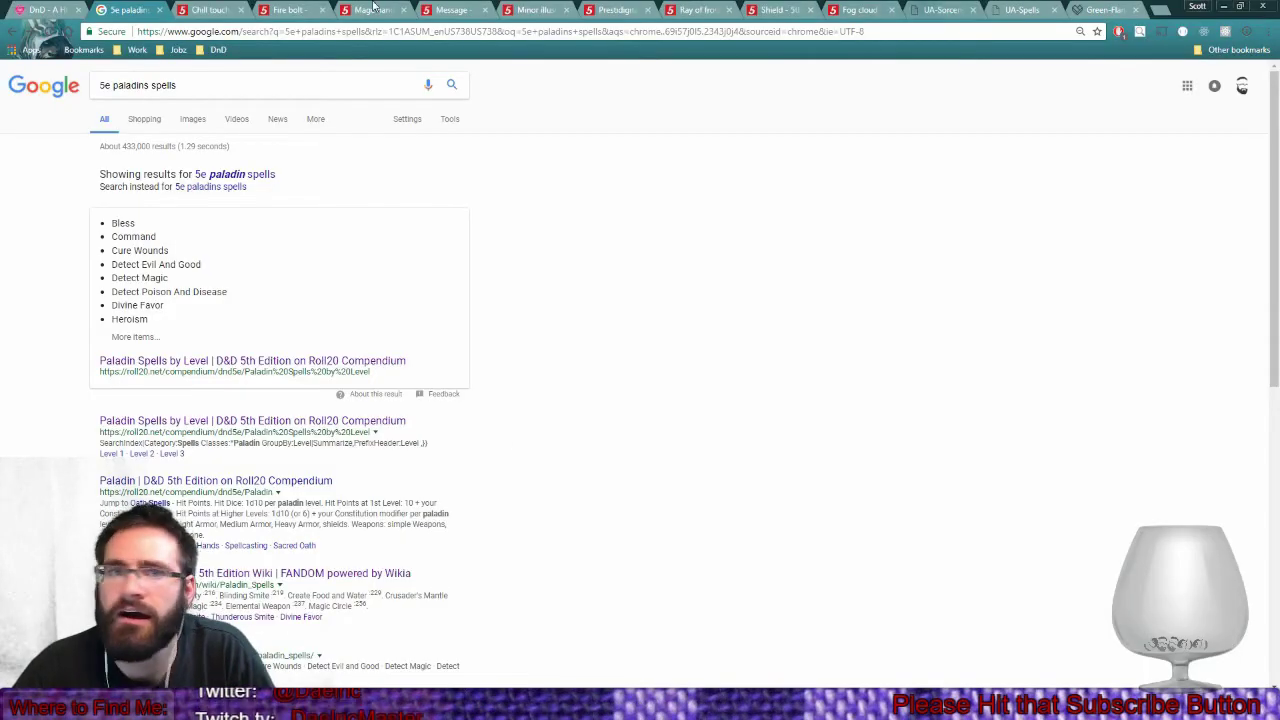
{"action": "left_click", "coordinate": [160, 10]}
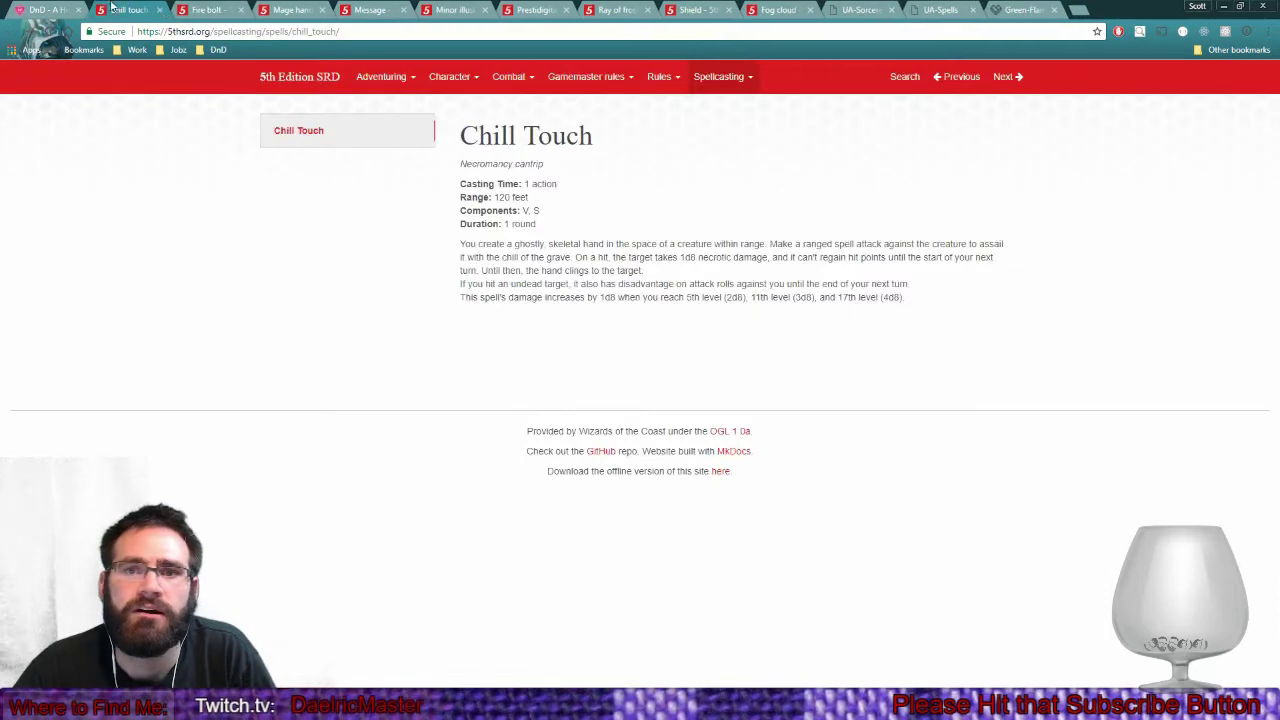
Open the UA-Sorcerer document and highlight compelled duel through thunderous smite in the Metal Magic spell table.
{"action": "left_click", "coordinate": [930, 10]}
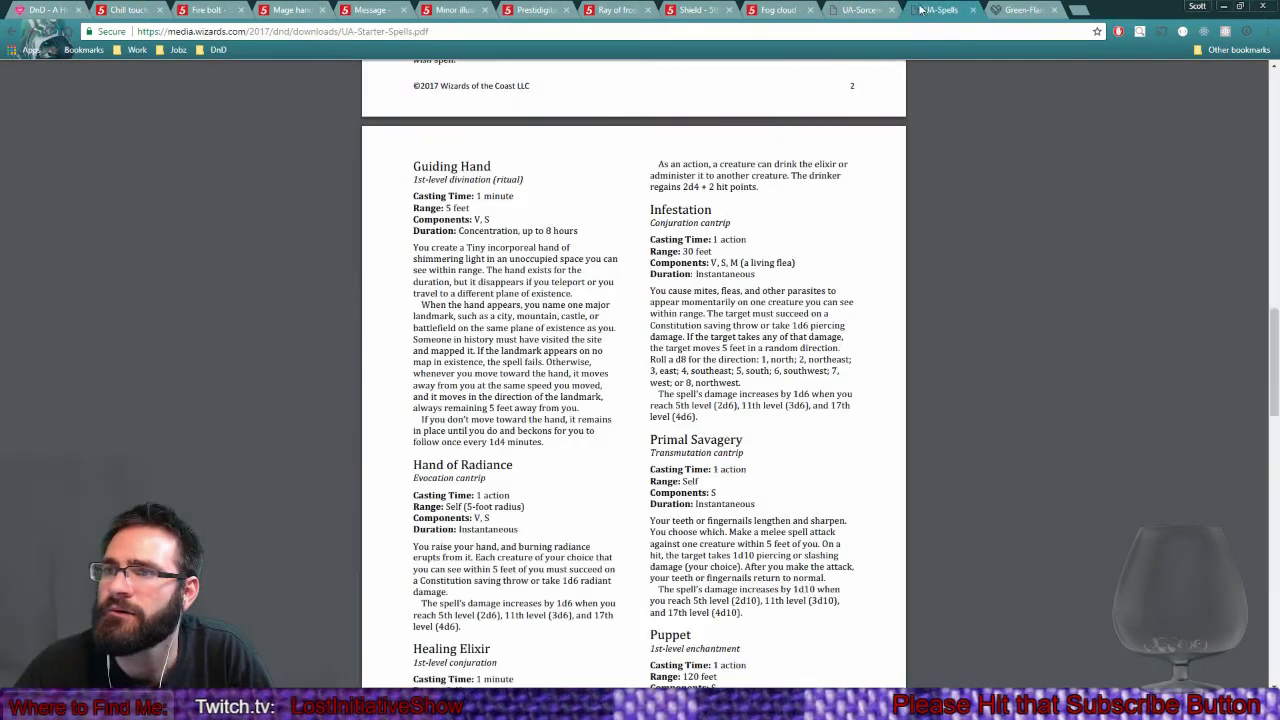
{"action": "left_click", "coordinate": [868, 10]}
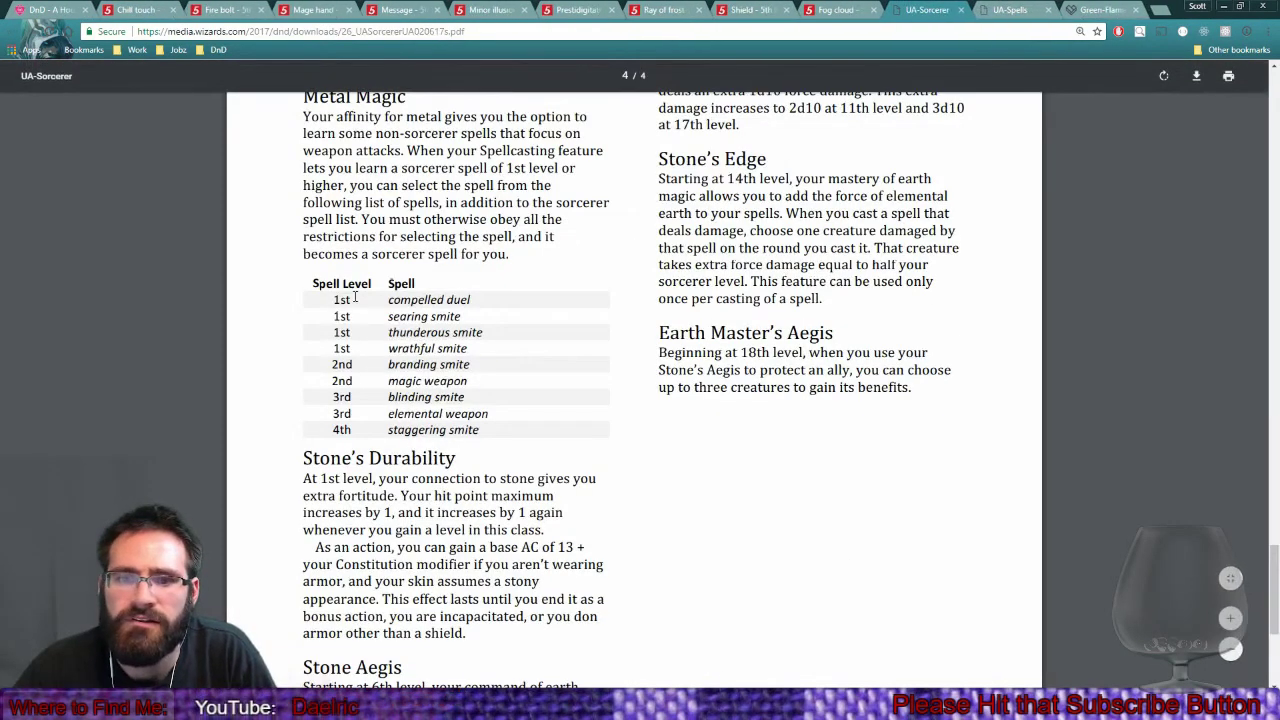
{"action": "left_click_drag", "start_coordinate": [408, 298], "coordinate": [486, 329]}
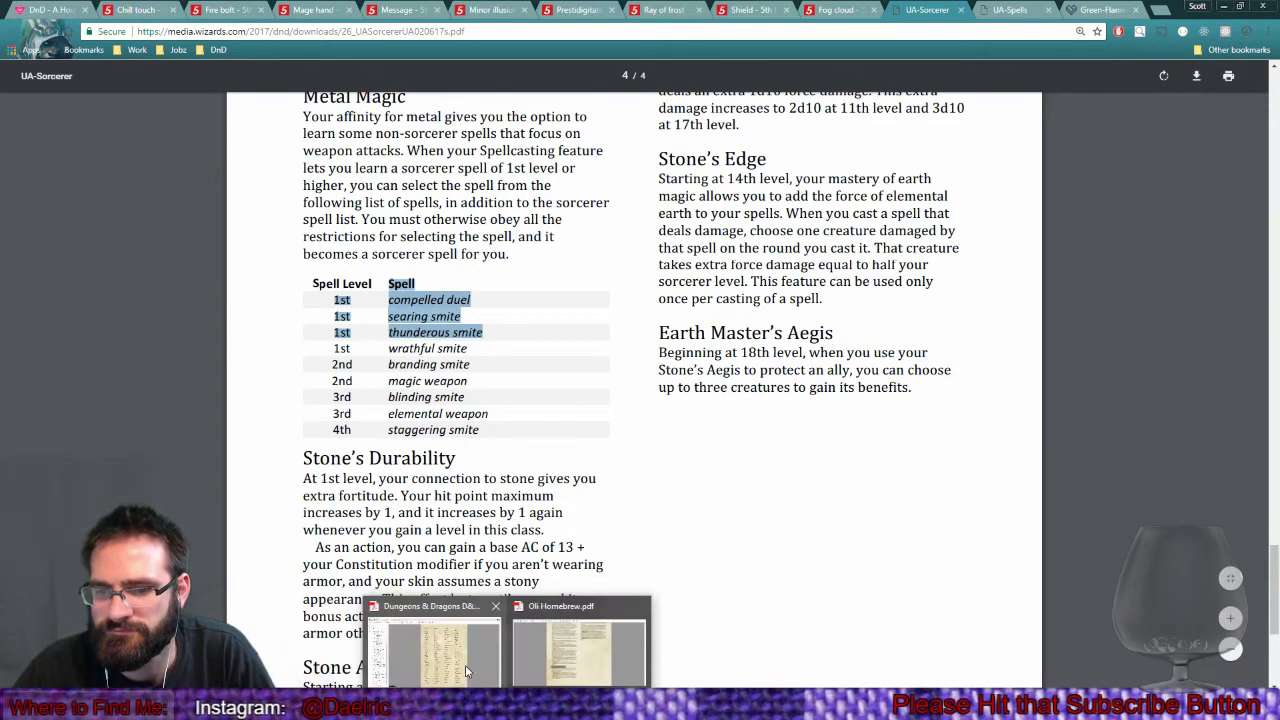
Switch to the Player's Handbook PDF in Adobe Acrobat Reader, search for "smite", and go through the matches to the Searing Smite description.
{"action": "left_click", "coordinate": [490, 618]}
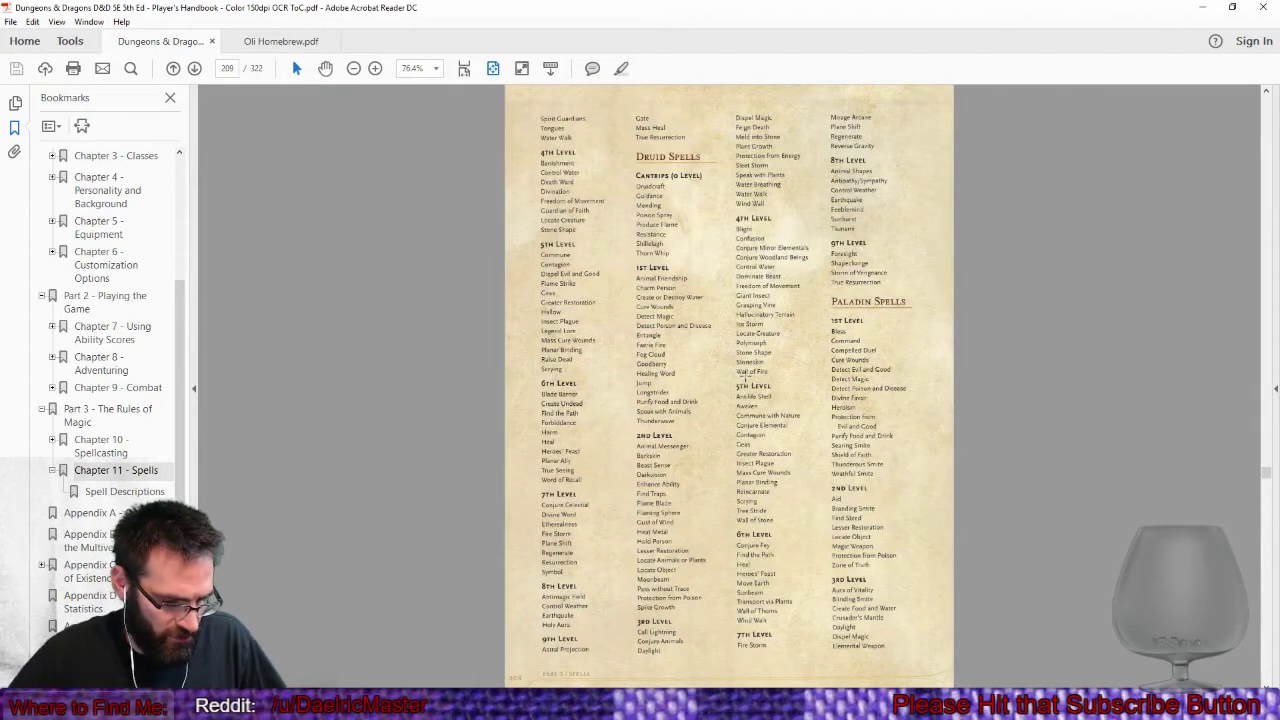
{"action": "key", "text": "ctrl+f"}
{"action": "key", "text": "BackSpace"}
{"action": "type", "text": "smite"}
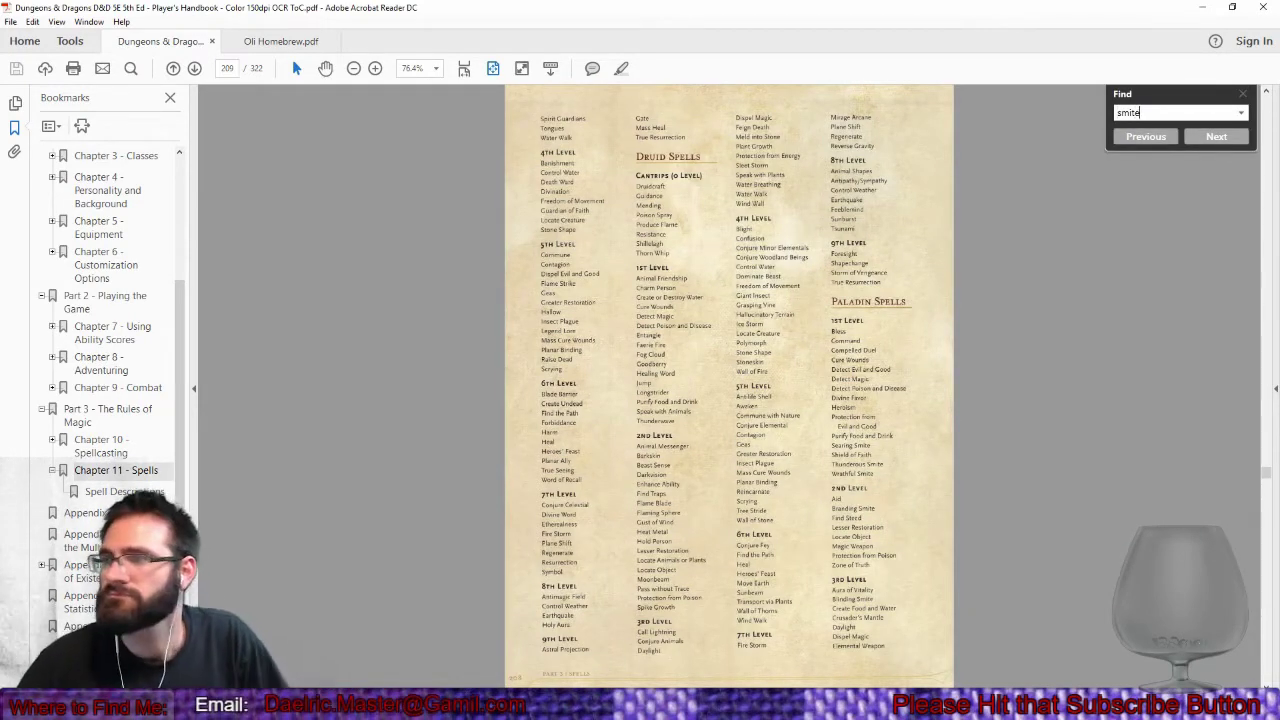
{"action": "left_click", "coordinate": [1201, 137]}
{"action": "left_click", "coordinate": [1201, 137]}
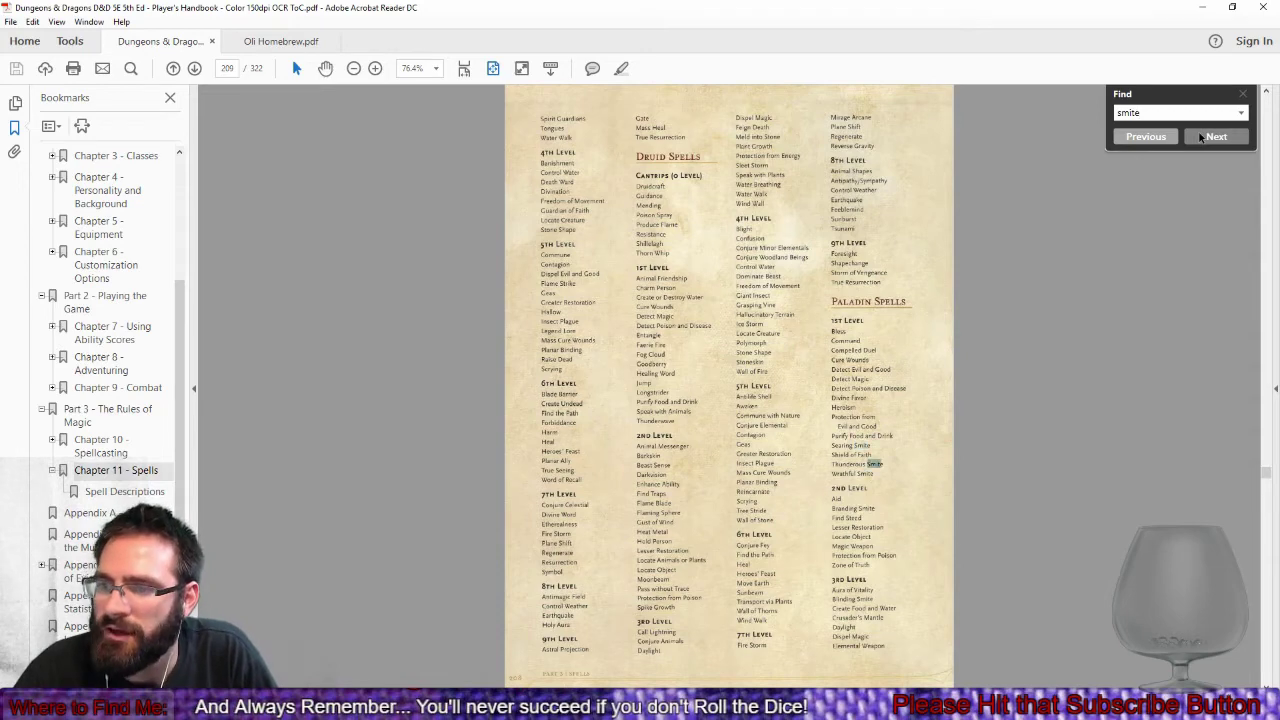
{"action": "left_click", "coordinate": [1201, 137]}
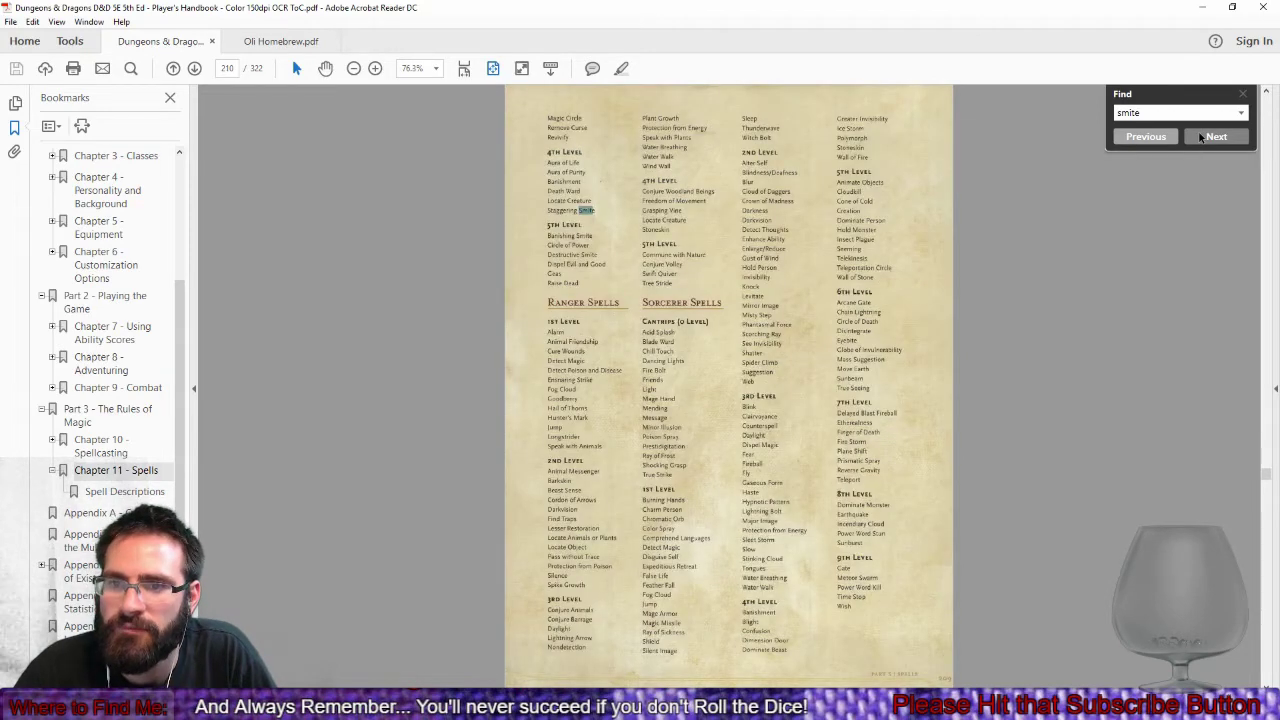
{"action": "left_click", "coordinate": [1201, 137]}
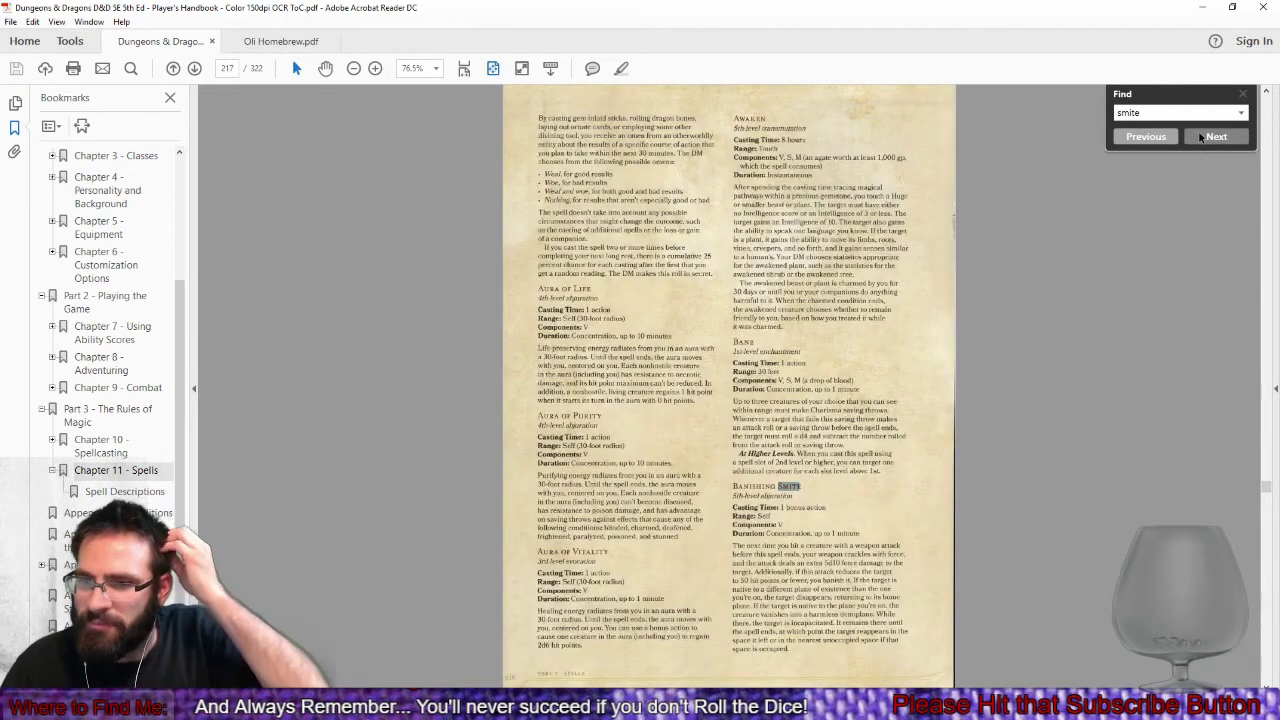
{"action": "left_click", "coordinate": [1201, 137]}
{"action": "left_click", "coordinate": [1201, 137]}
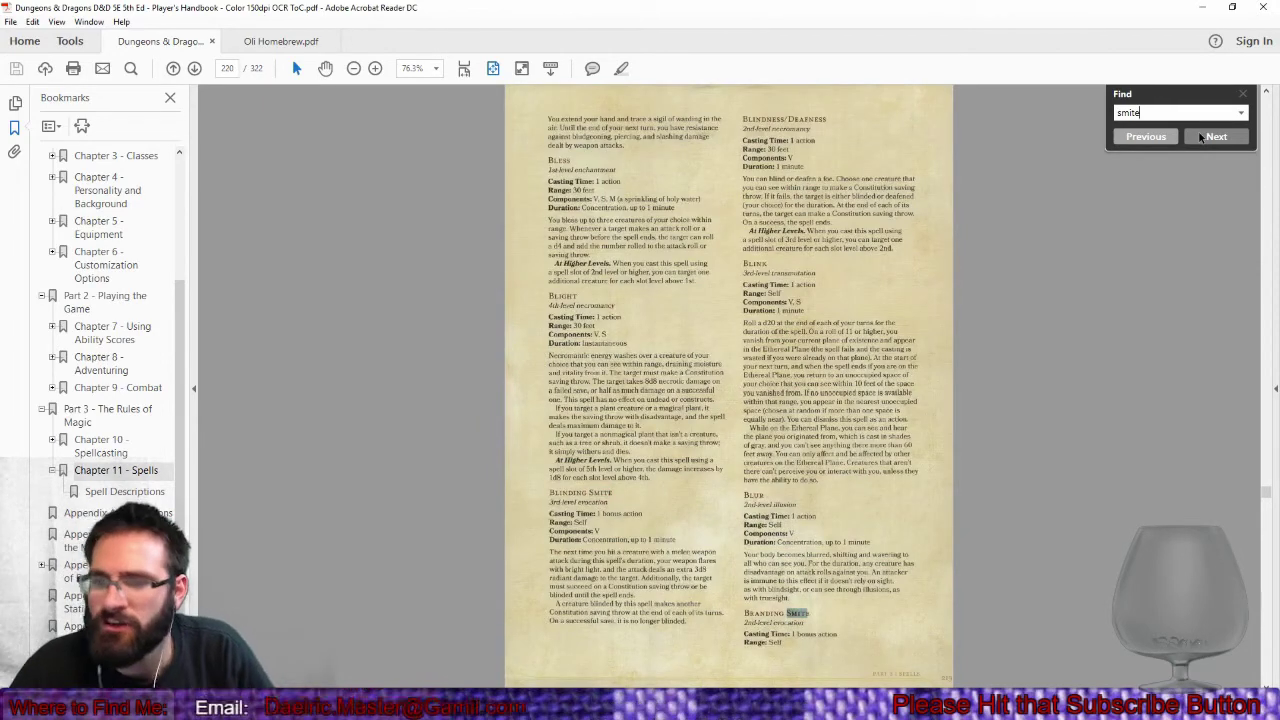
{"action": "left_click", "coordinate": [1201, 137]}
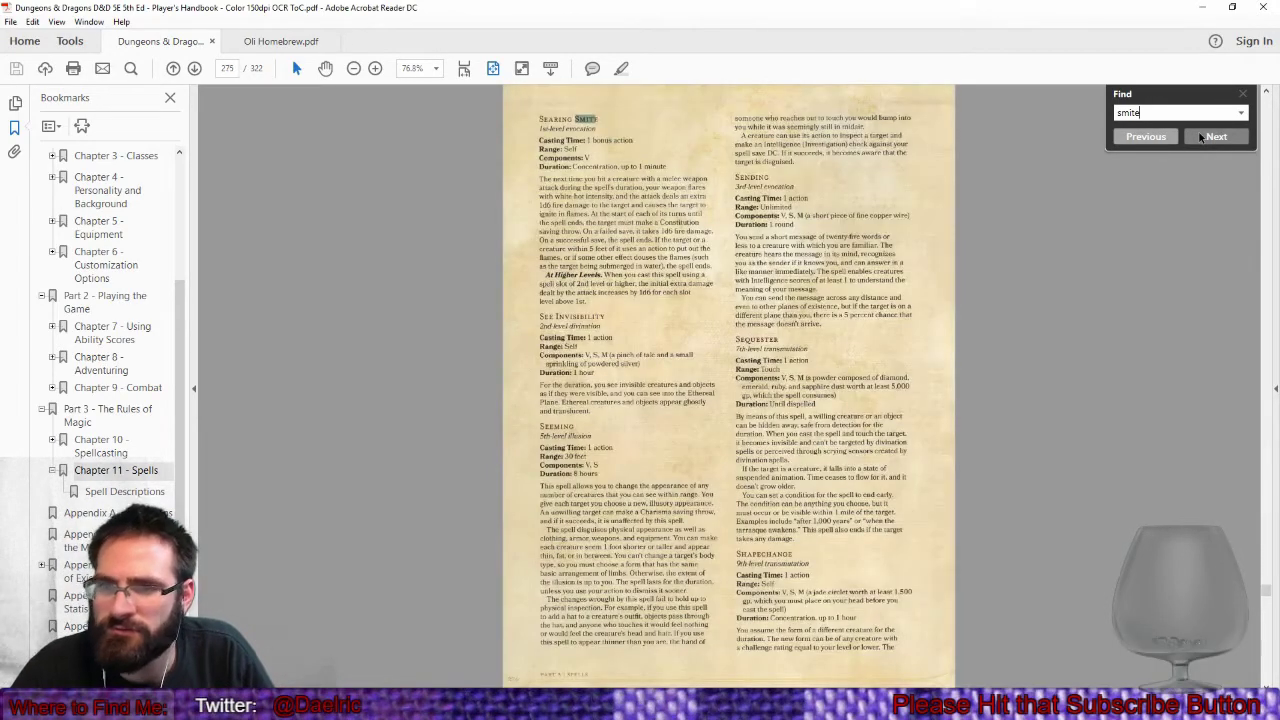
Enlarge the page to 150% and read the Searing Smite description.
{"action": "left_click", "coordinate": [375, 68]}
{"action": "left_click", "coordinate": [375, 68]}
{"action": "left_click", "coordinate": [375, 68]}
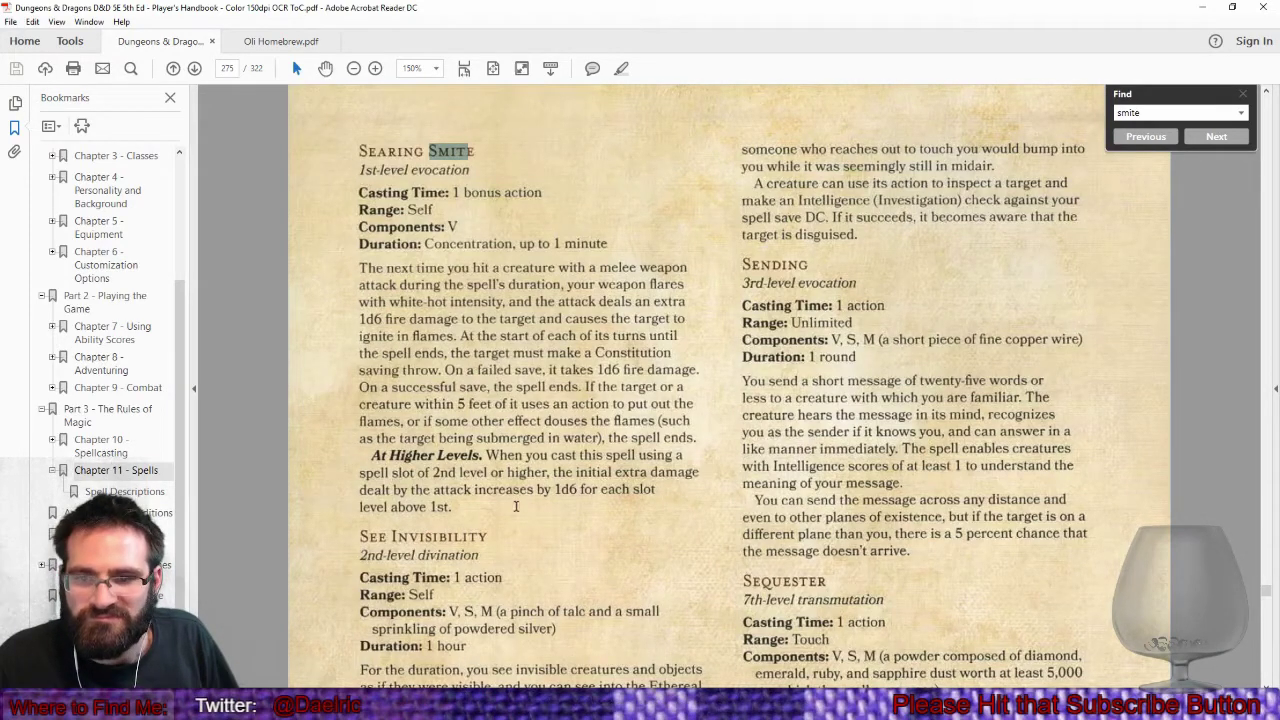
Go to the Thunderous Smite match and read through its description, highlighting the melee attack and thunder damage text.
{"action": "left_click", "coordinate": [1201, 147]}
{"action": "left_click", "coordinate": [1201, 147]}
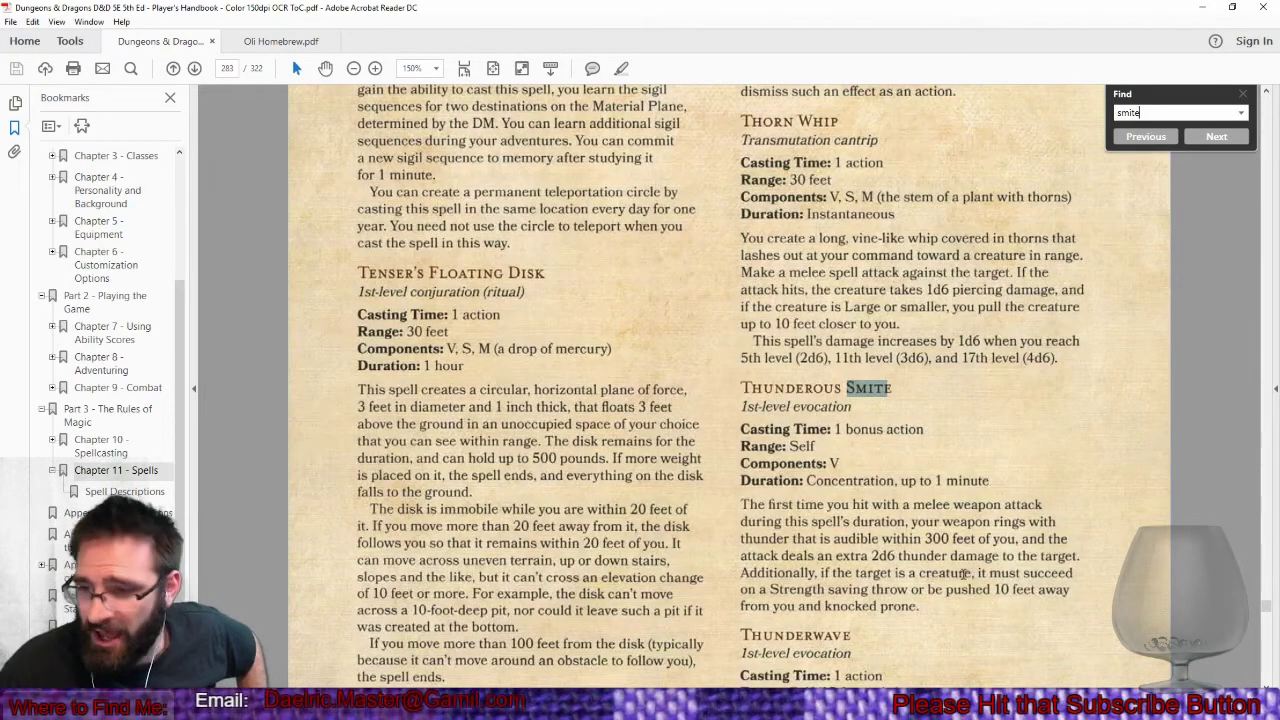
{"action": "left_click_drag", "start_coordinate": [926, 597], "coordinate": [804, 404]}
{"action": "left_click_drag", "start_coordinate": [836, 556], "coordinate": [944, 556]}
{"action": "left_click_drag", "start_coordinate": [798, 508], "coordinate": [1008, 556]}
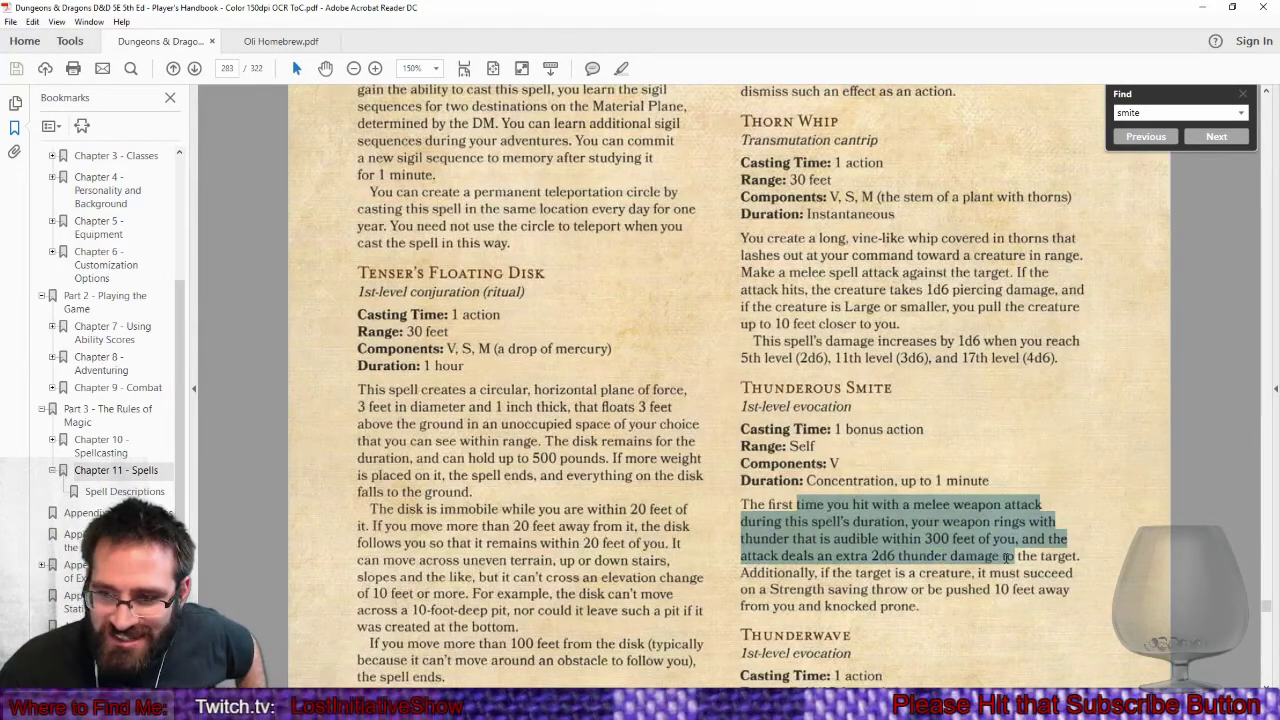
{"action": "left_click", "coordinate": [885, 589]}
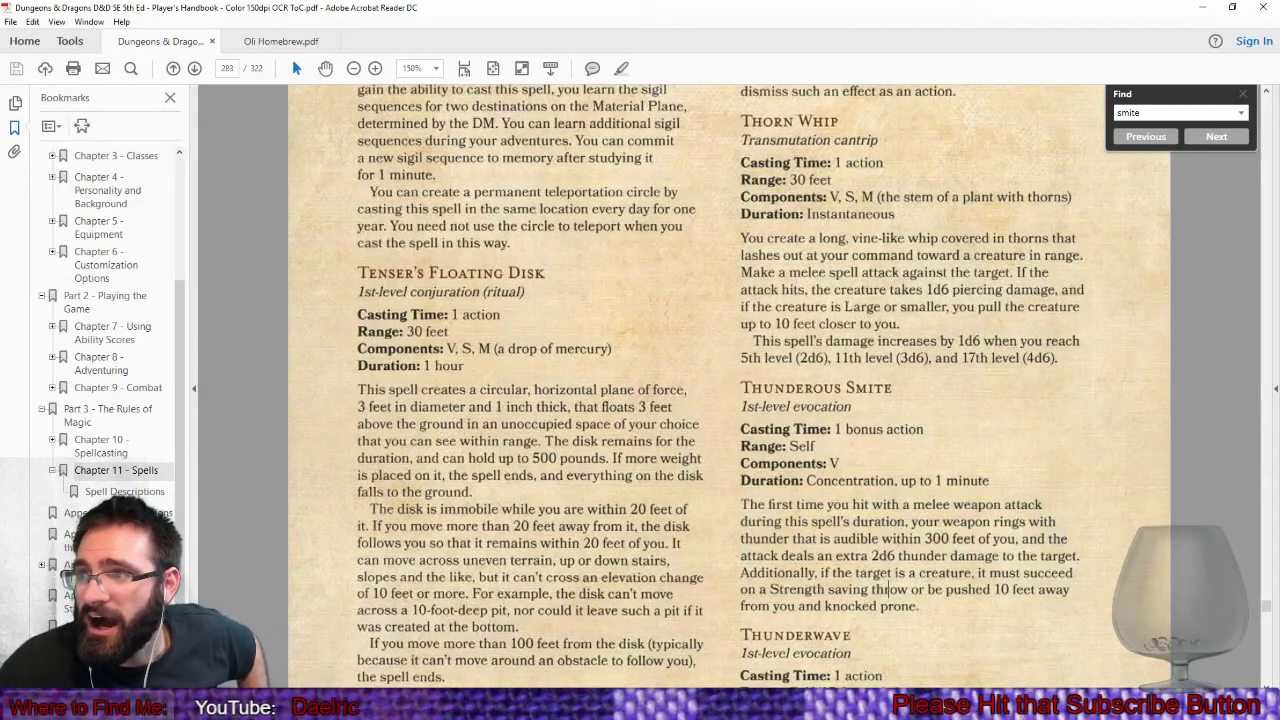
Go to the Wrathful Smite match and read its full description, highlighting the text along the way.
{"action": "left_click", "coordinate": [1216, 140]}
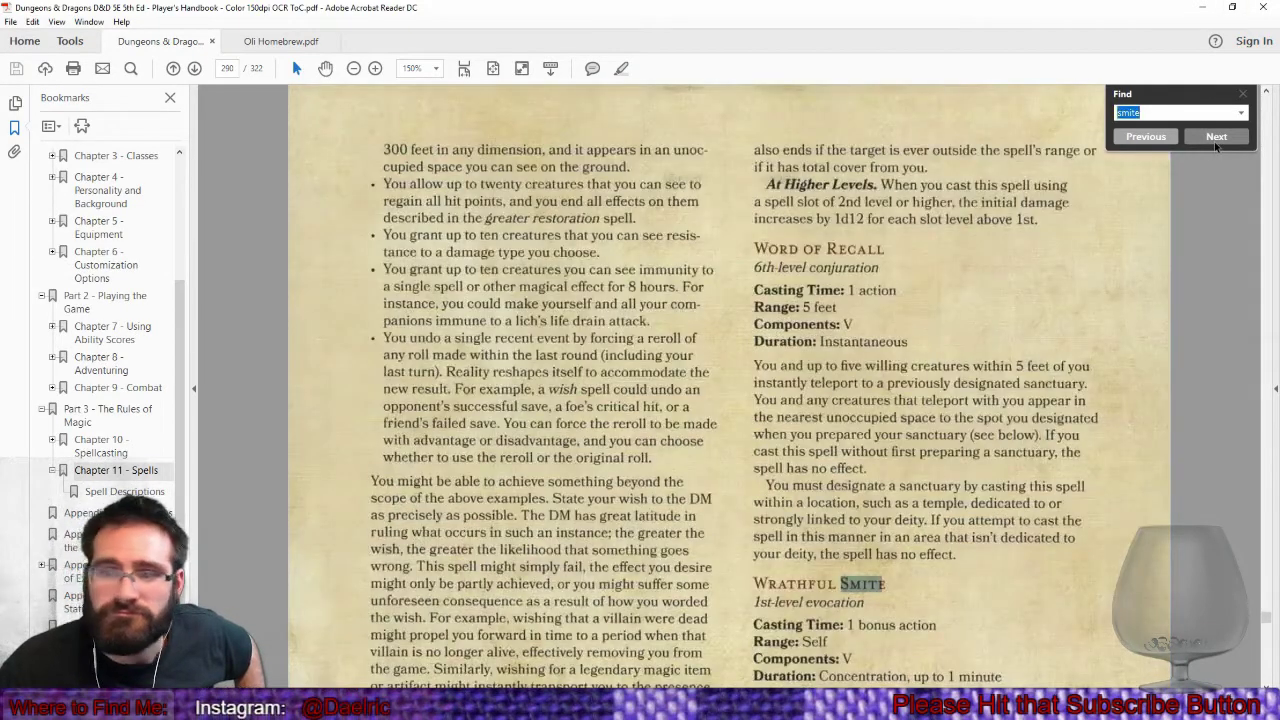
{"action": "scroll", "coordinate": [677, 548], "scroll_direction": "down", "scroll_amount": 1}
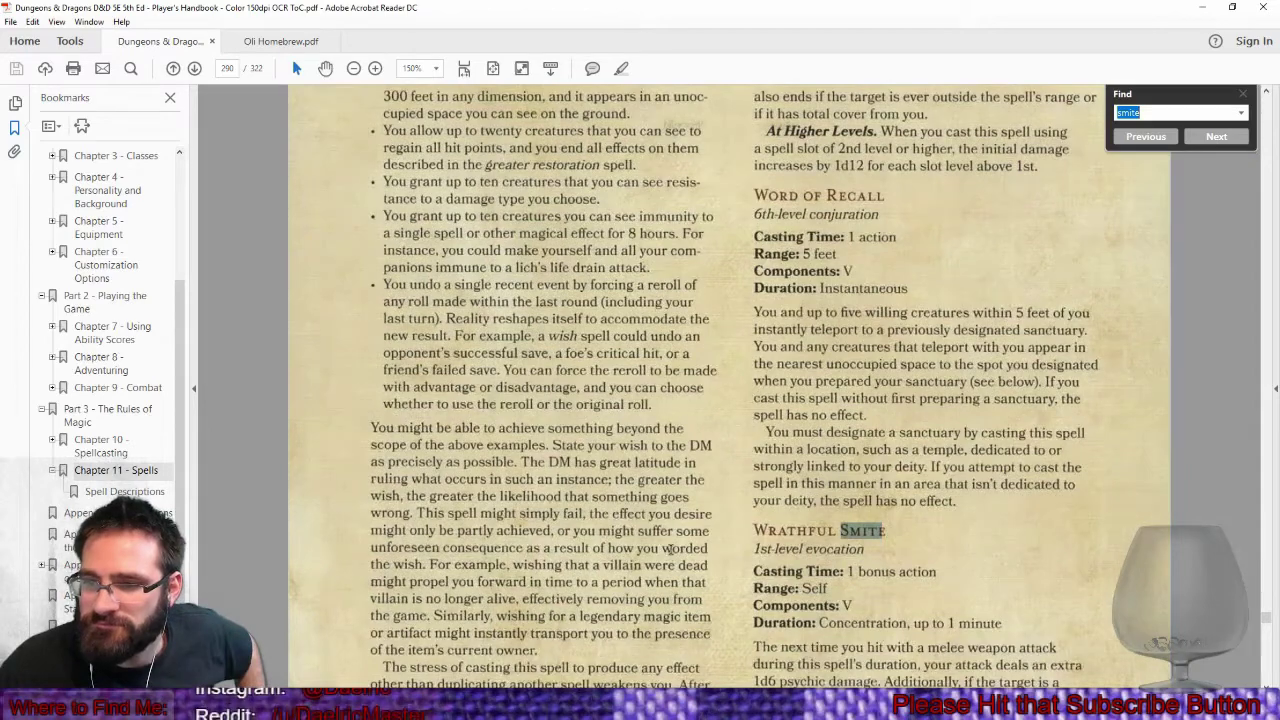
{"action": "scroll", "coordinate": [677, 548], "scroll_direction": "down", "scroll_amount": 3}
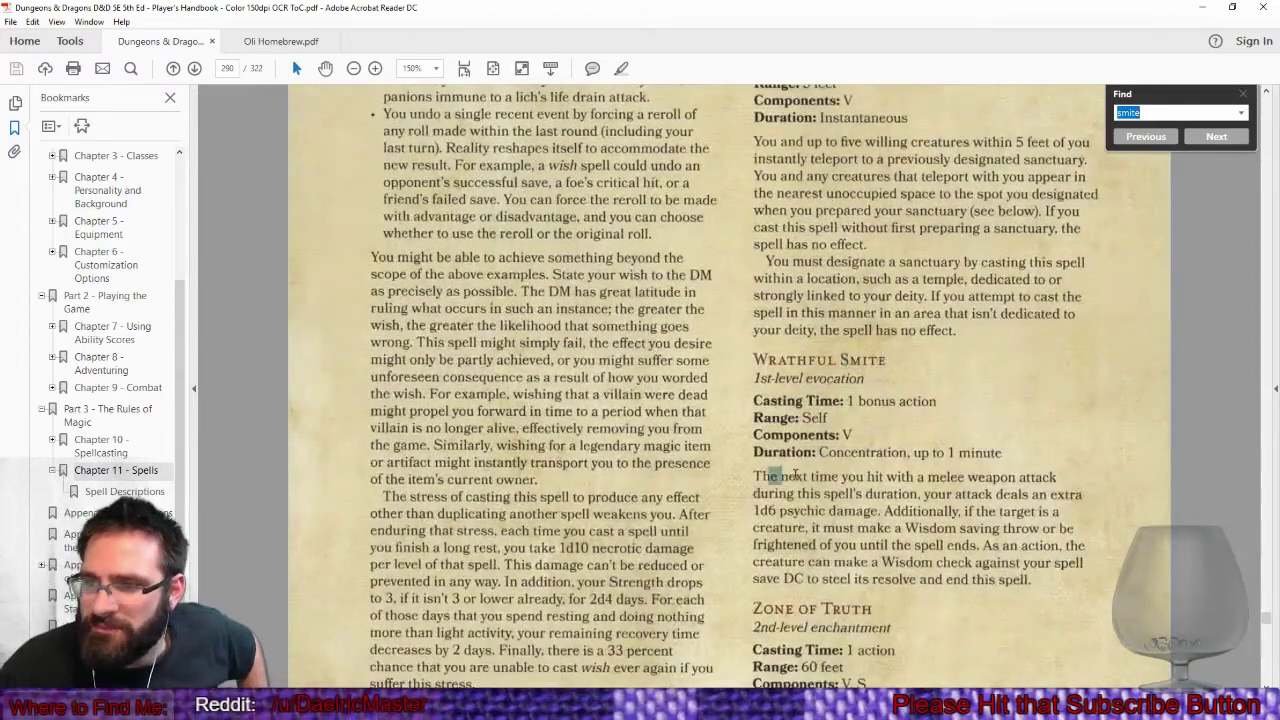
{"action": "left_click_drag", "start_coordinate": [755, 477], "coordinate": [862, 476]}
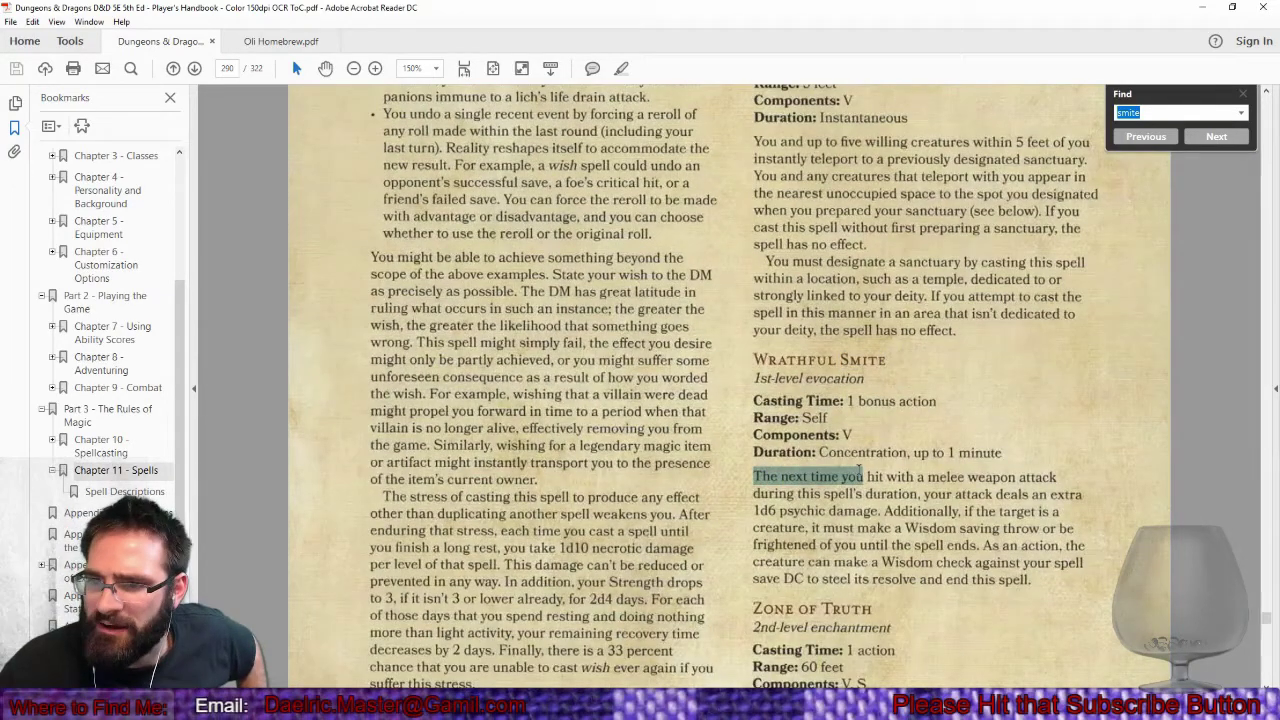
{"action": "left_click_drag", "start_coordinate": [860, 472], "coordinate": [877, 512]}
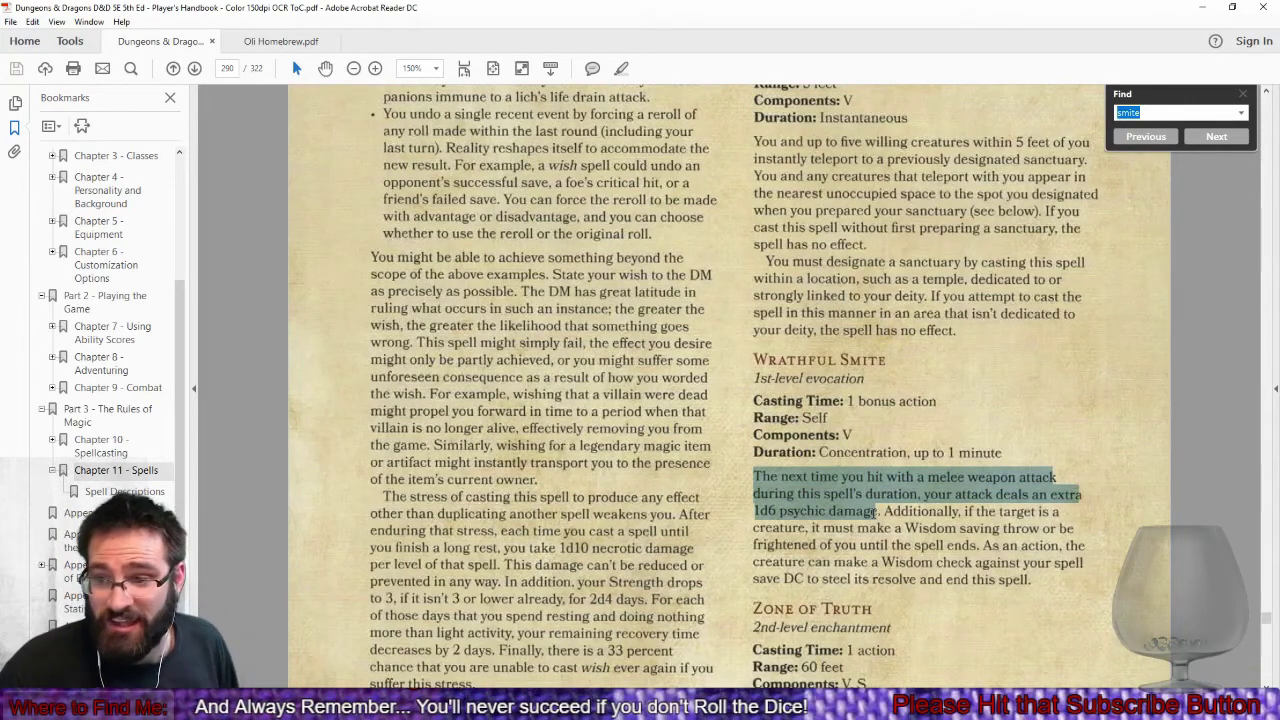
{"action": "left_click_drag", "start_coordinate": [877, 512], "coordinate": [913, 528]}
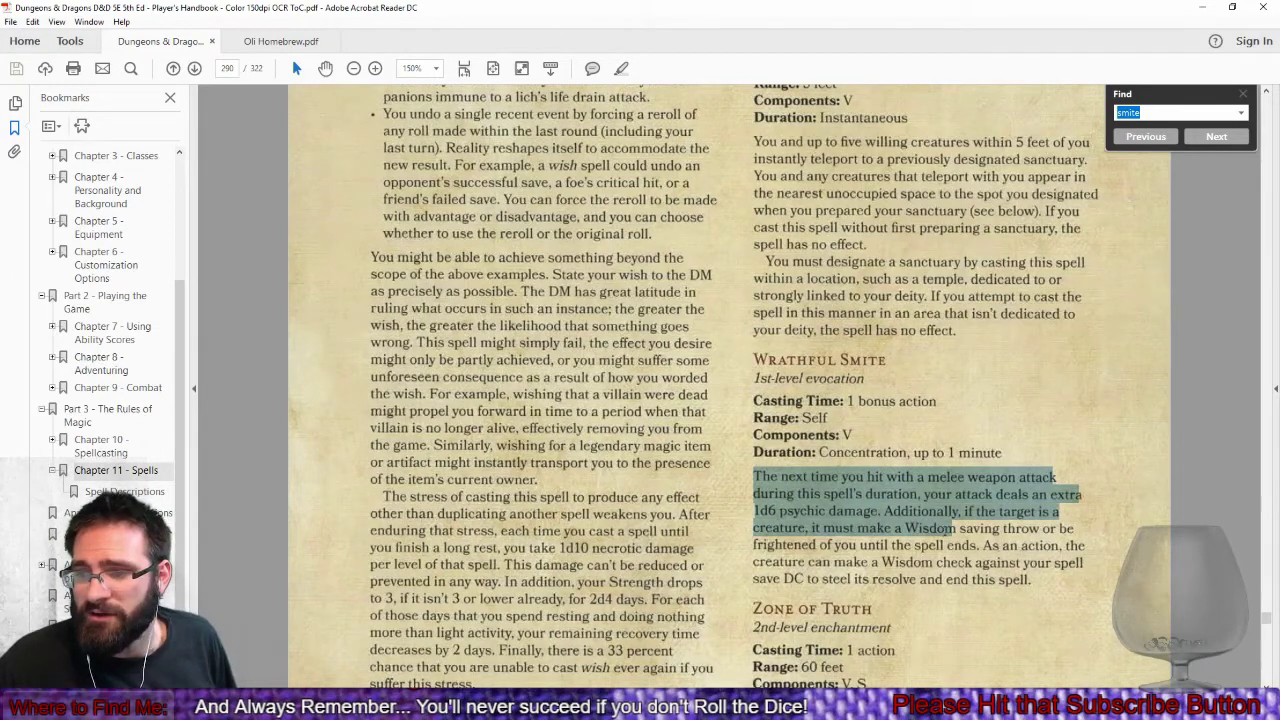
{"action": "left_click_drag", "start_coordinate": [913, 528], "coordinate": [937, 562]}
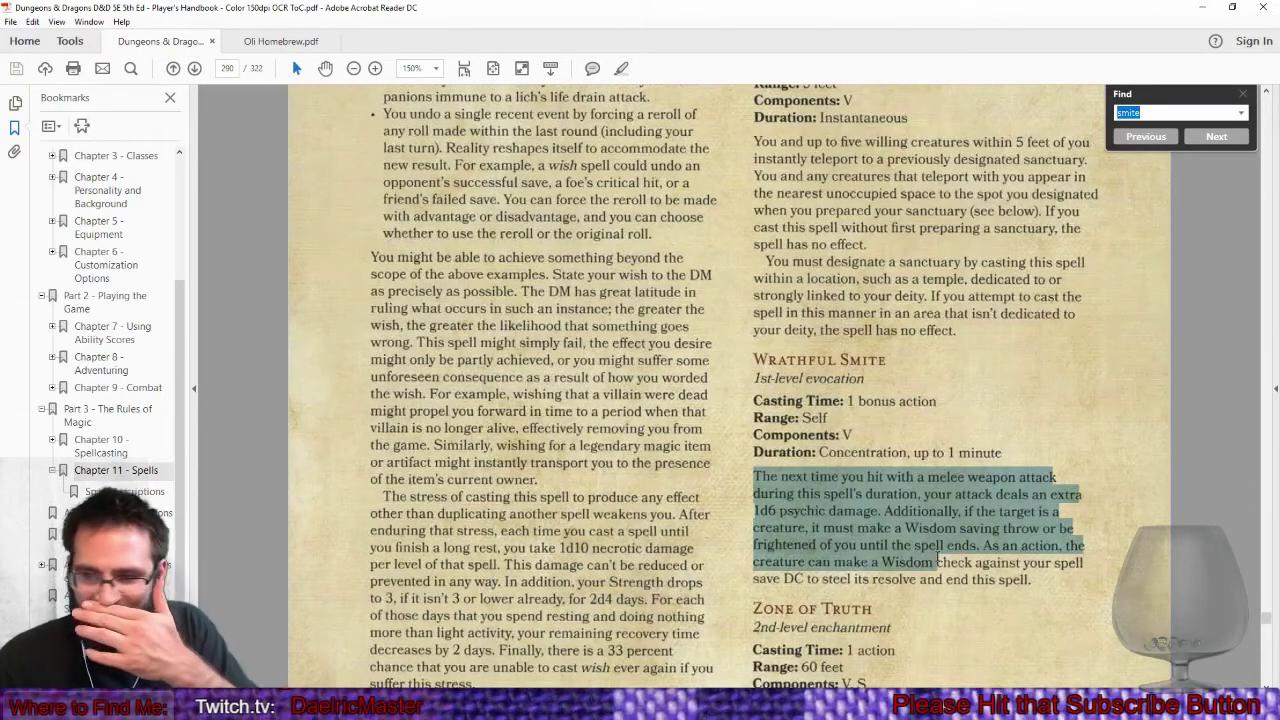
{"action": "left_click_drag", "start_coordinate": [754, 362], "coordinate": [1040, 580]}
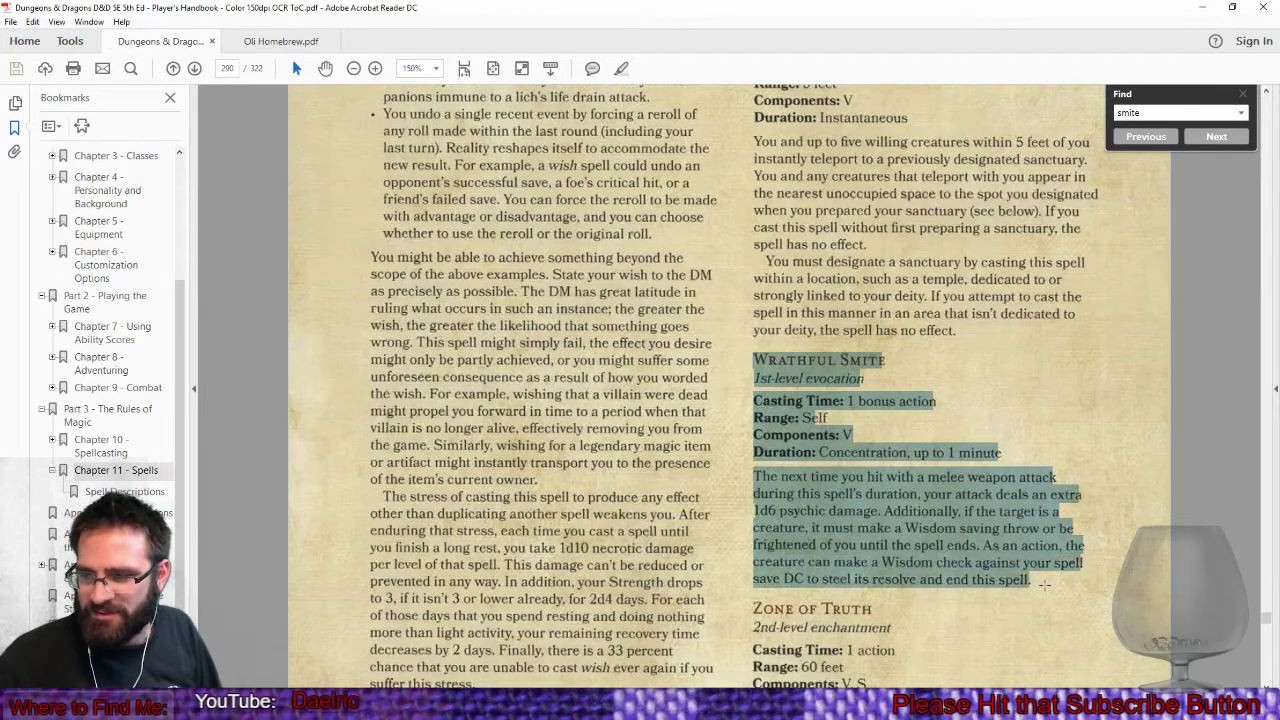
{"action": "left_click", "coordinate": [900, 481]}
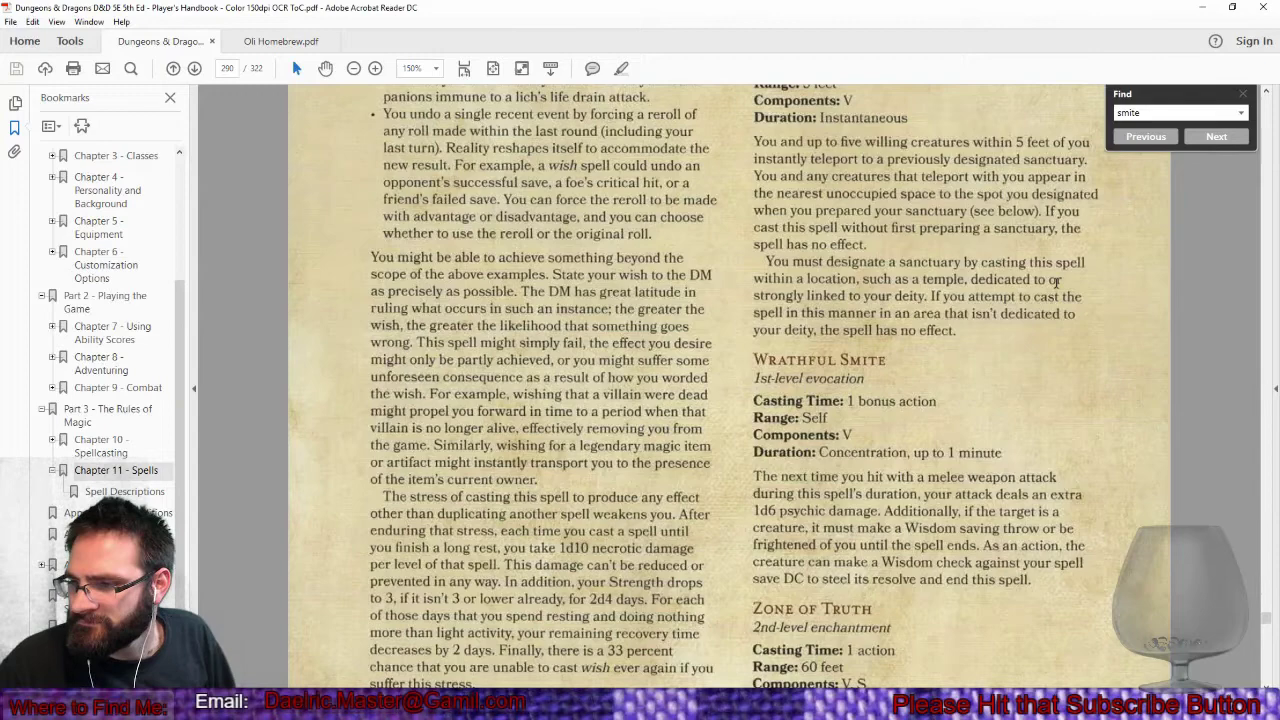
Check the next "smite" match in the index, go back to Thunderous Smite, and select its entire entry.
{"action": "left_click", "coordinate": [1215, 136]}
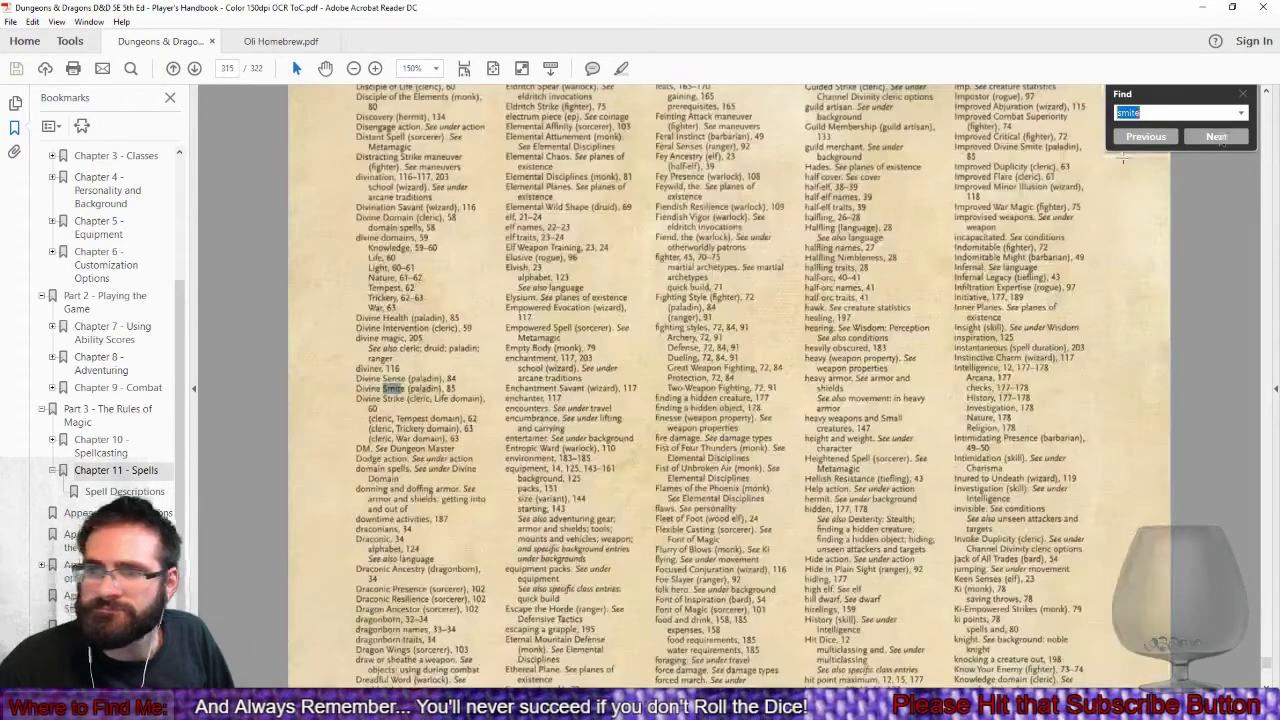
{"action": "left_click", "coordinate": [1143, 136]}
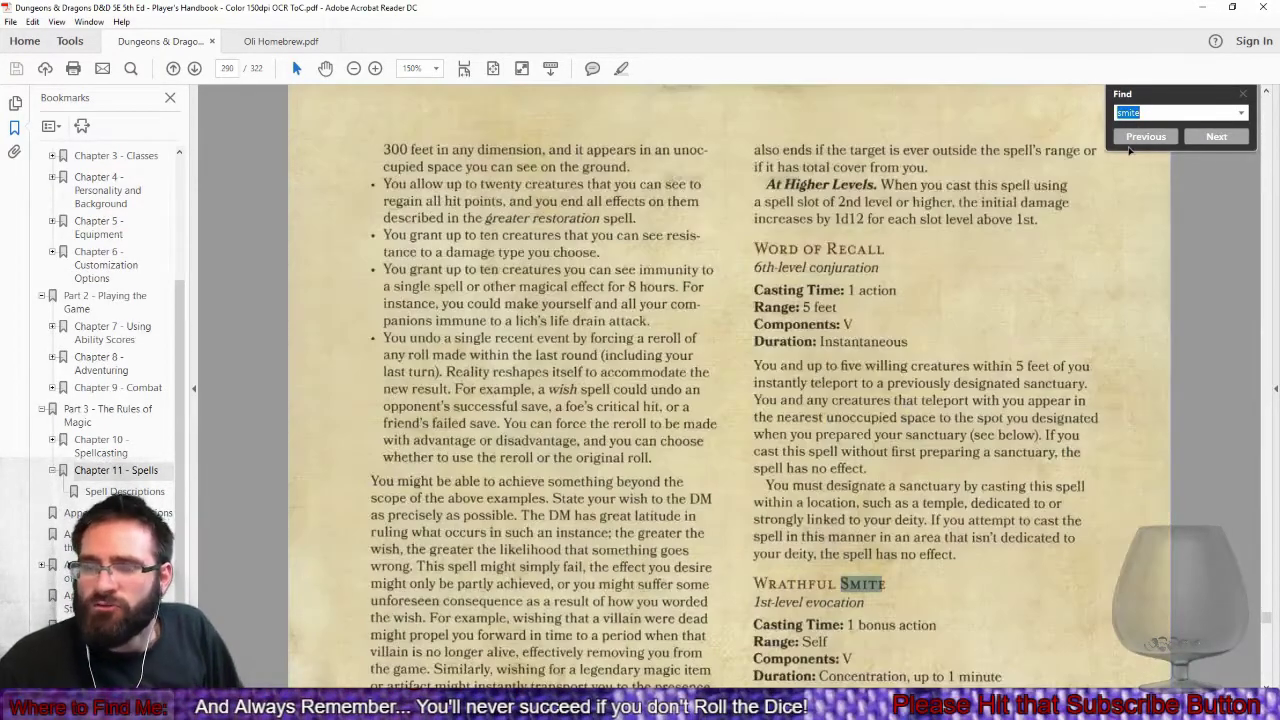
{"action": "left_click", "coordinate": [1143, 136]}
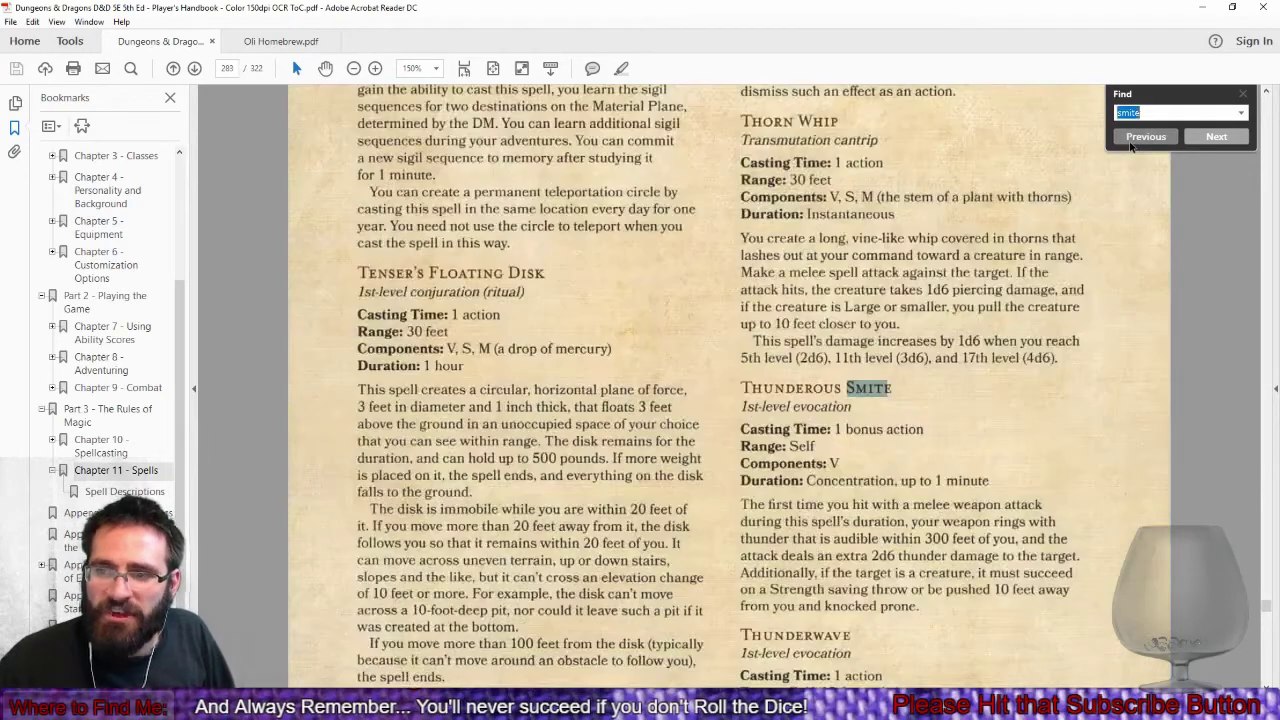
{"action": "left_click_drag", "start_coordinate": [741, 388], "coordinate": [907, 600]}
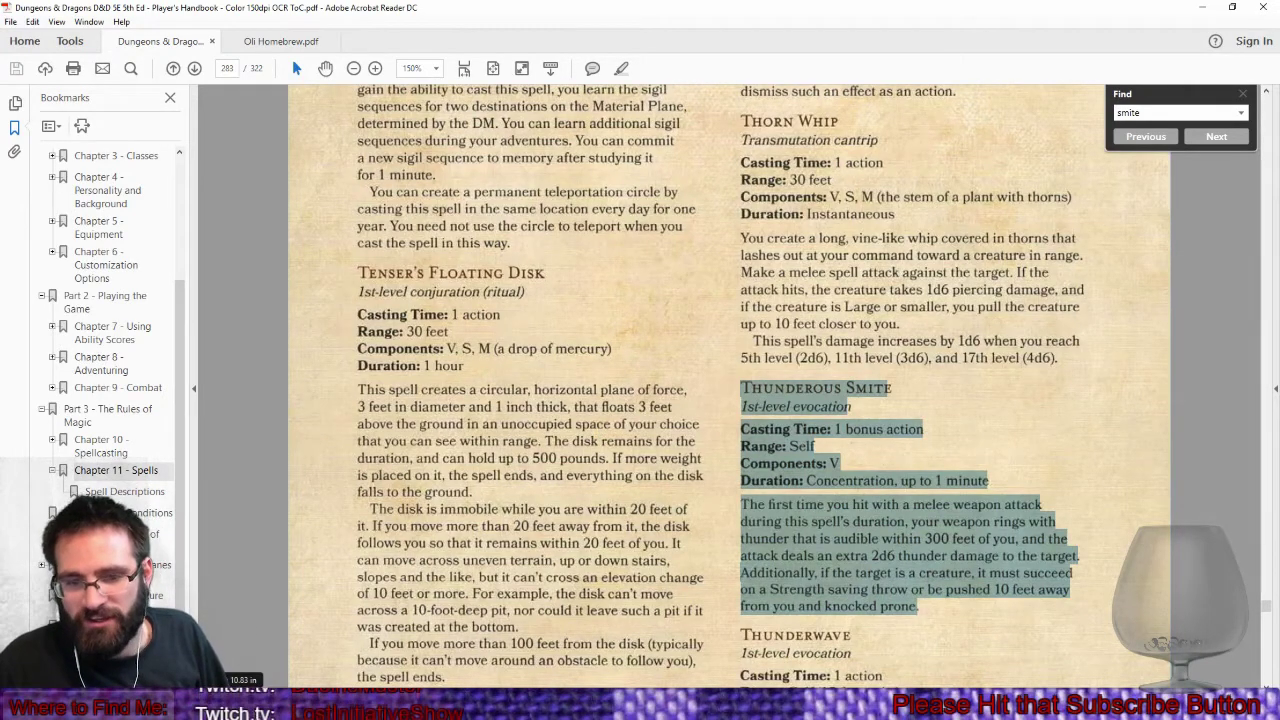
Switch to the Roll20 game in Chrome and open the Bio page of the character sheet.
{"action": "key", "text": "alt+Tab"}
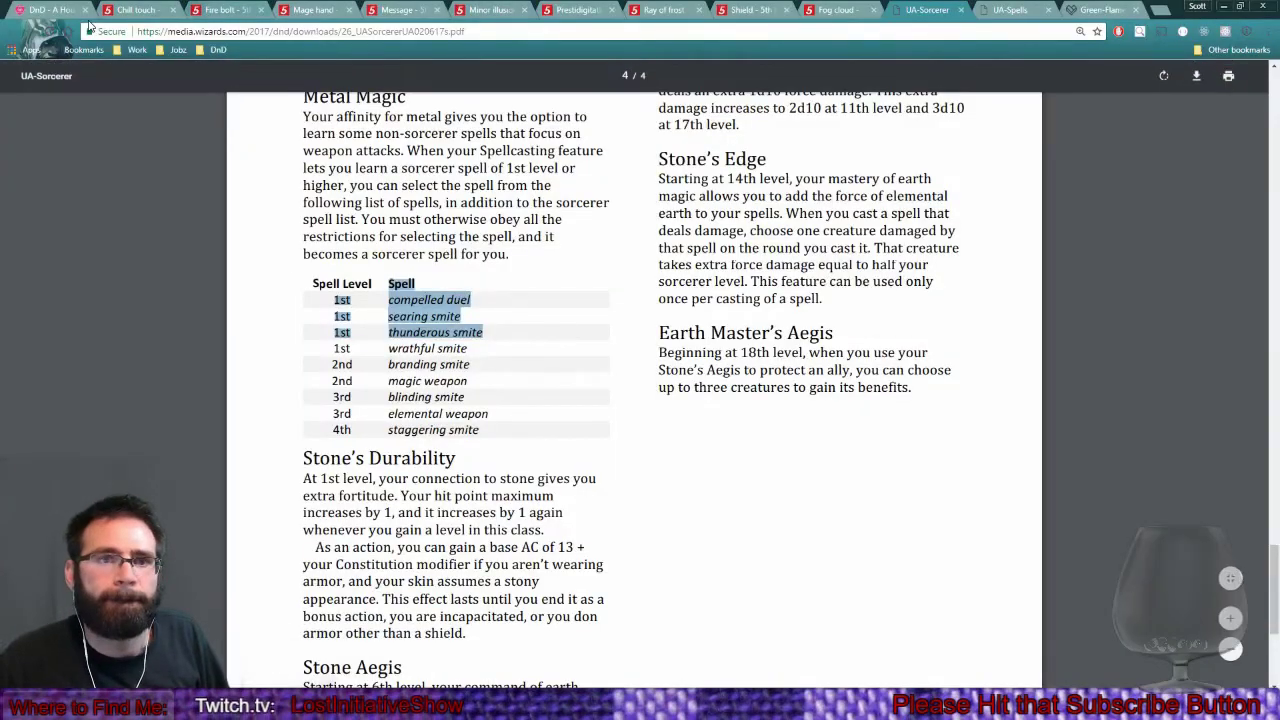
{"action": "key", "text": "ctrl+1"}
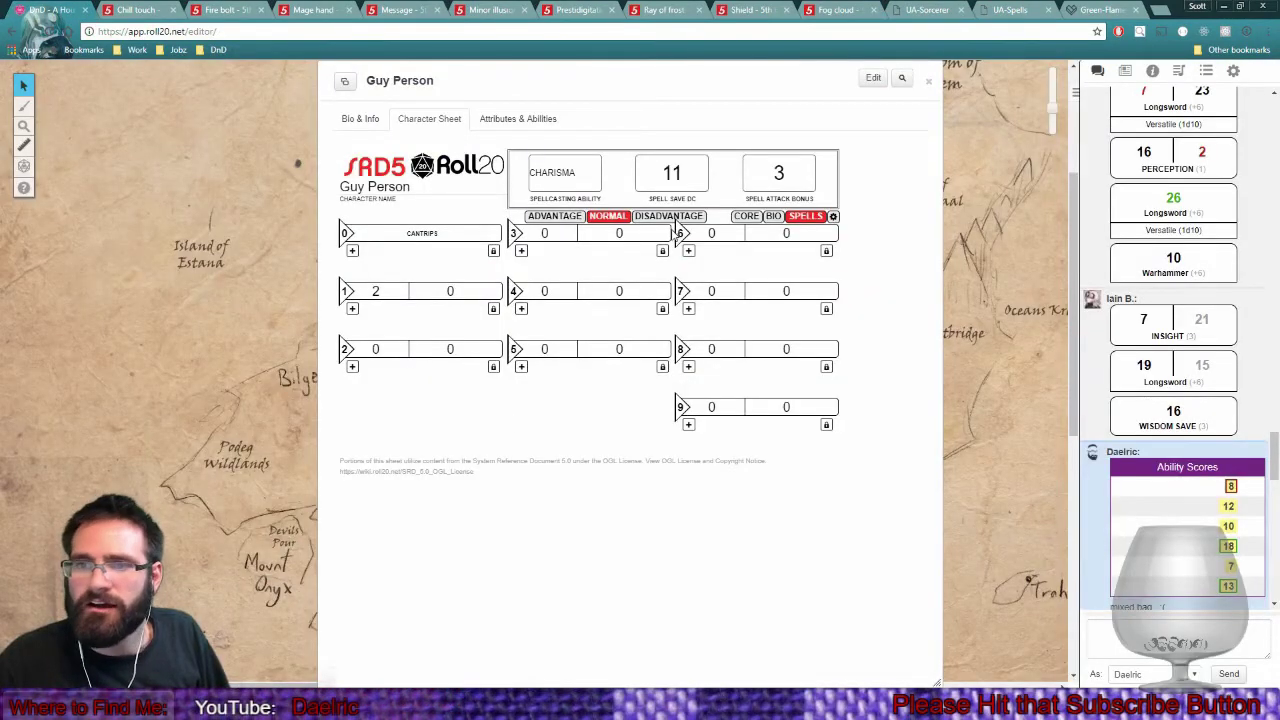
{"action": "left_click", "coordinate": [773, 216]}
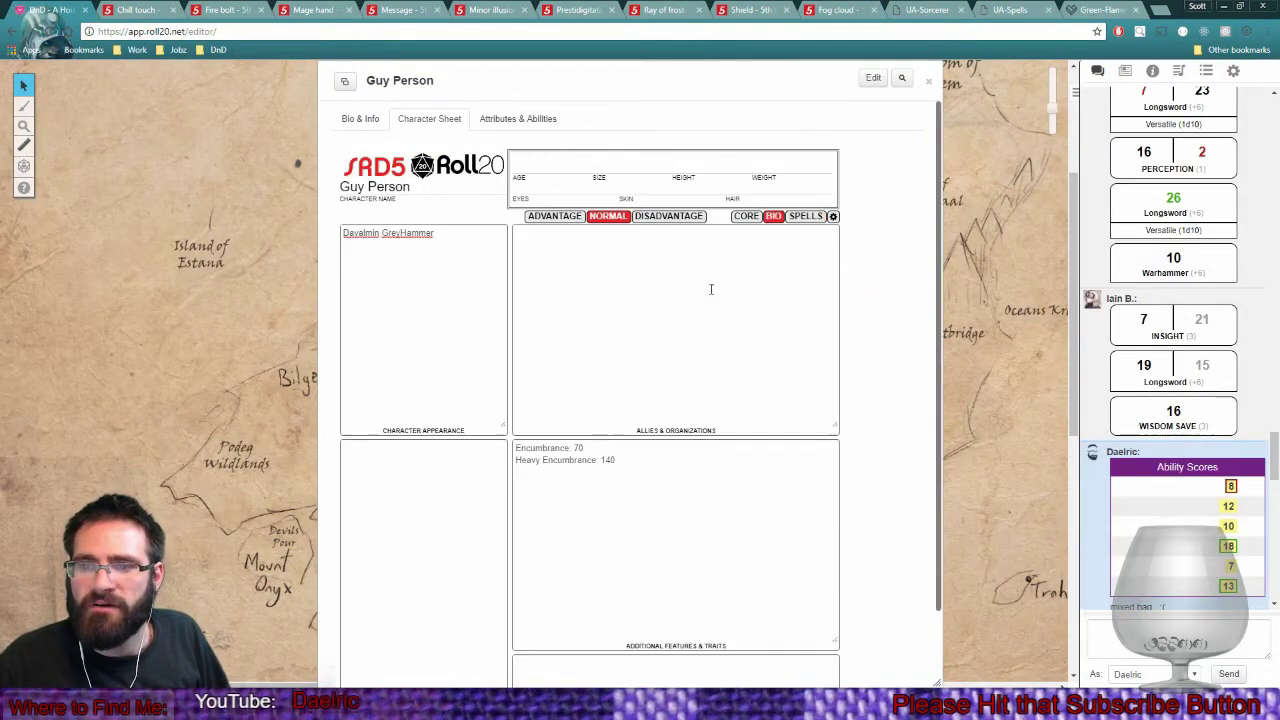
Paste the Thunderous Smite entry into the Allies & Organizations box and cut its description paragraph, from "The first time you hit" onward.
{"action": "left_click", "coordinate": [614, 314]}
{"action": "type", "text": "THUNDEROUS SMITE 1st-level evocation Casting Time: 1 bonus action Range: Self Components: V Duration: Concentration, up to 1 minute The first time you hit with a melee weapon attack during this spell's duration, your weapon rings with thunder that is audible within 300 feet of you, and the attack deals an extra 2d6 thunder damage to the target. Additionally, if the target is a creature, it must succeed on a Strength saving throw or be pushed 10 feet away from you and knocked prone."}
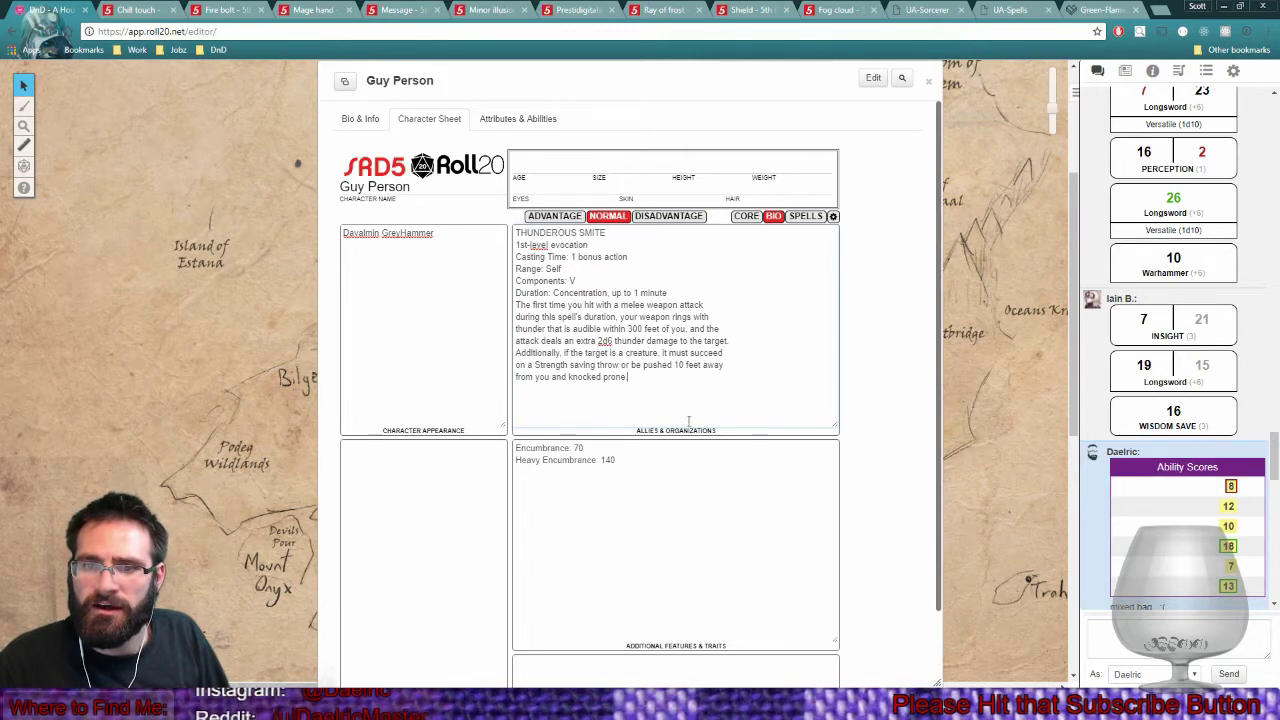
{"action": "left_click_drag", "start_coordinate": [632, 378], "coordinate": [511, 304]}
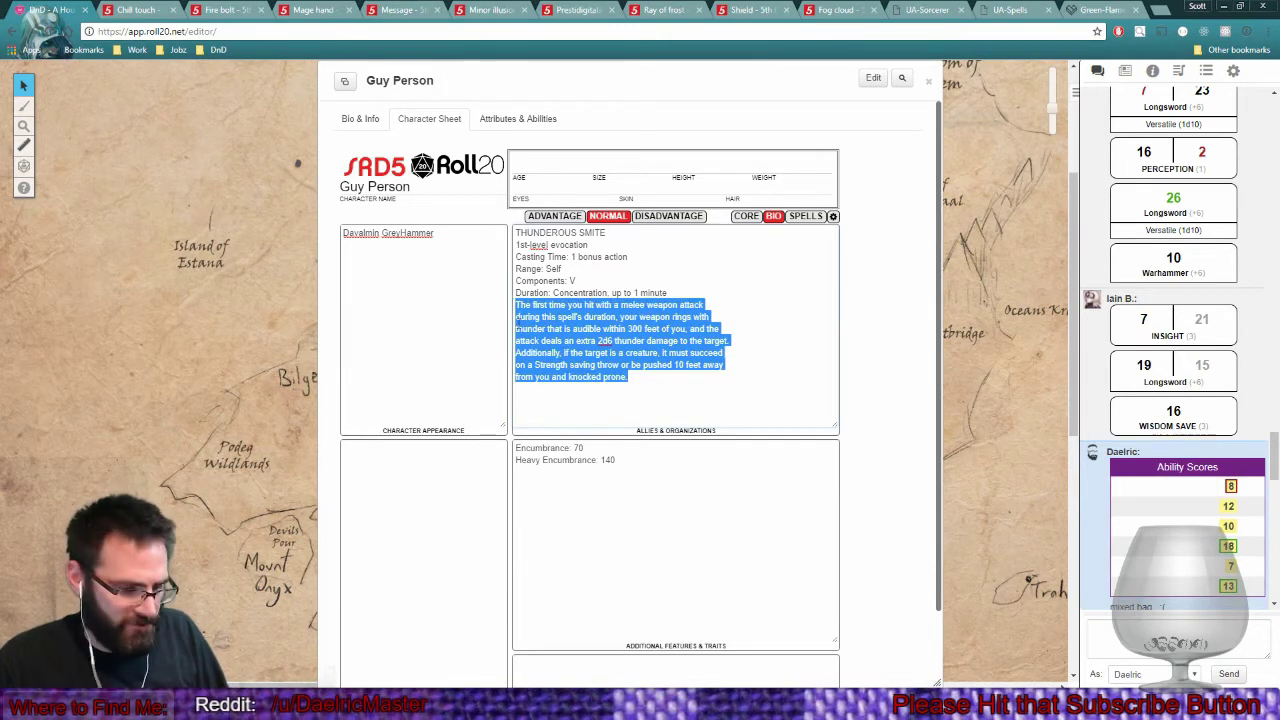
{"action": "key", "text": "ctrl+x"}
Add a 1st-level spell named Thunderous Smite, paste in the cut description, and enlarge the description box to fit the text.
{"action": "left_click", "coordinate": [805, 216]}
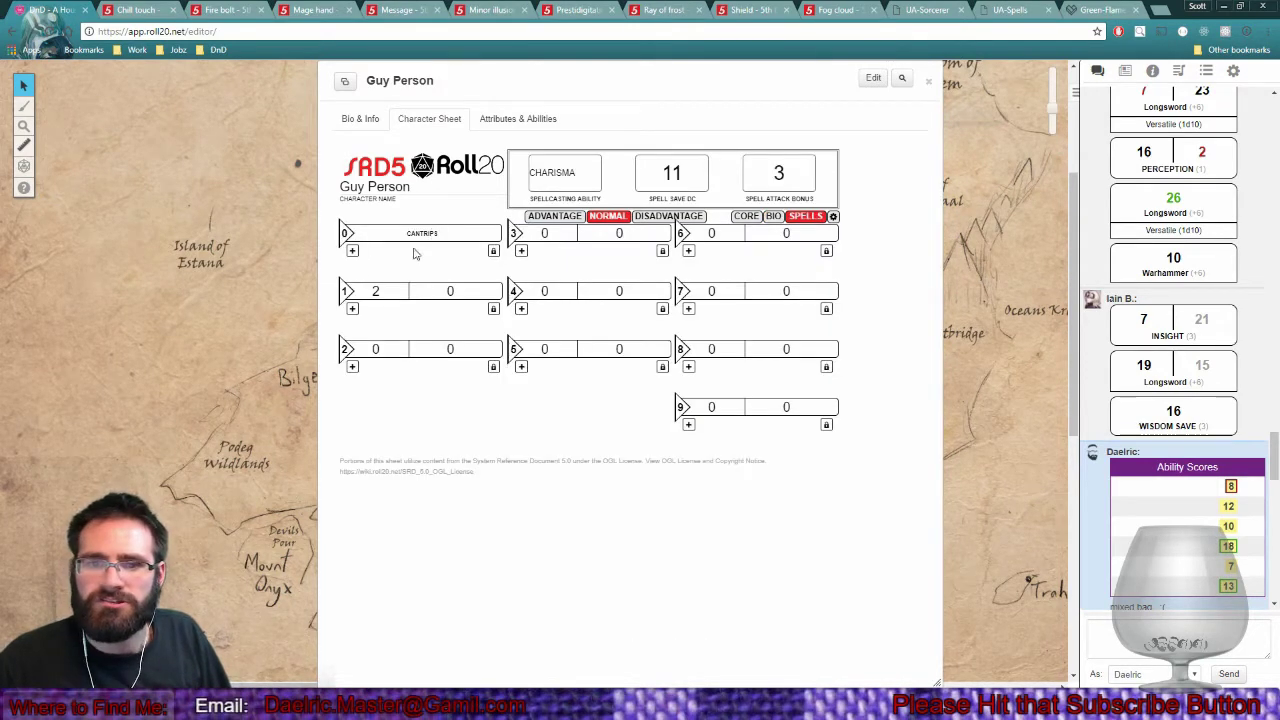
{"action": "left_click", "coordinate": [352, 308]}
{"action": "left_click", "coordinate": [371, 309]}
{"action": "type", "text": "Thunderous Smite"}
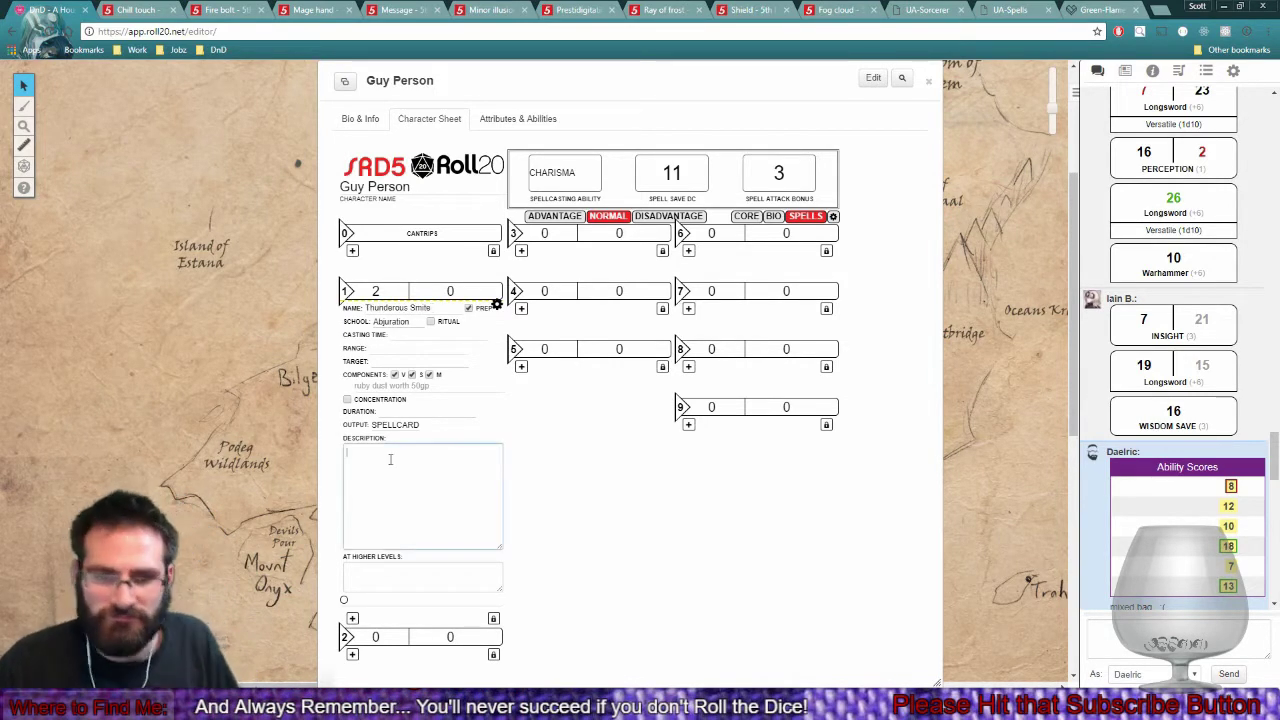
{"action": "key", "text": "ctrl+v"}
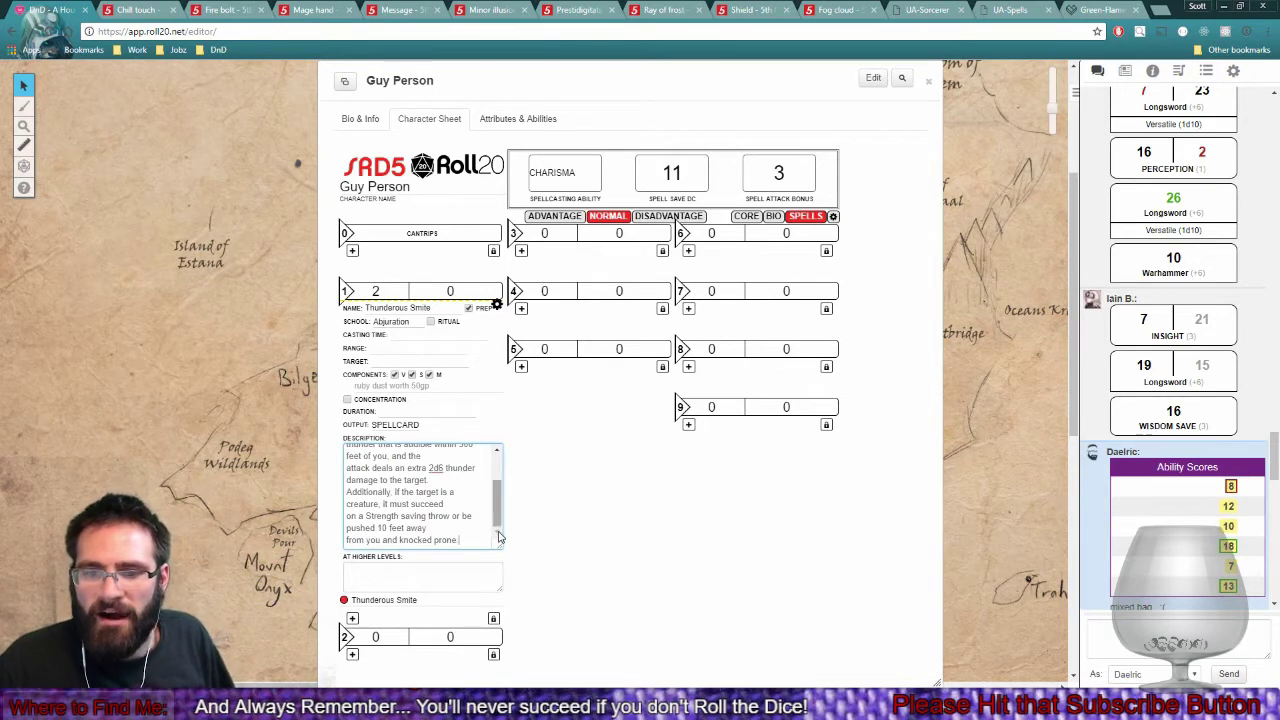
{"action": "left_click_drag", "start_coordinate": [500, 546], "coordinate": [531, 646]}
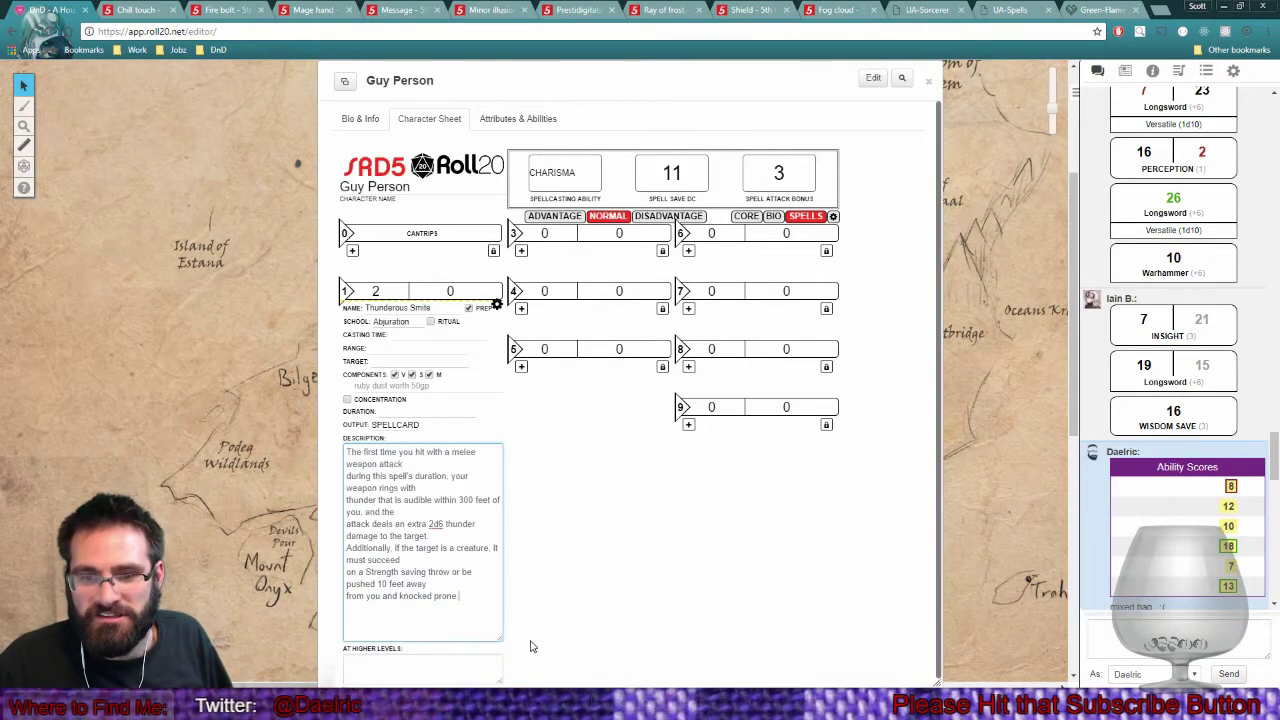
Delete the Thunderous Smite title, level and casting time lines from the Allies & Organizations notes.
{"action": "left_click", "coordinate": [772, 216]}
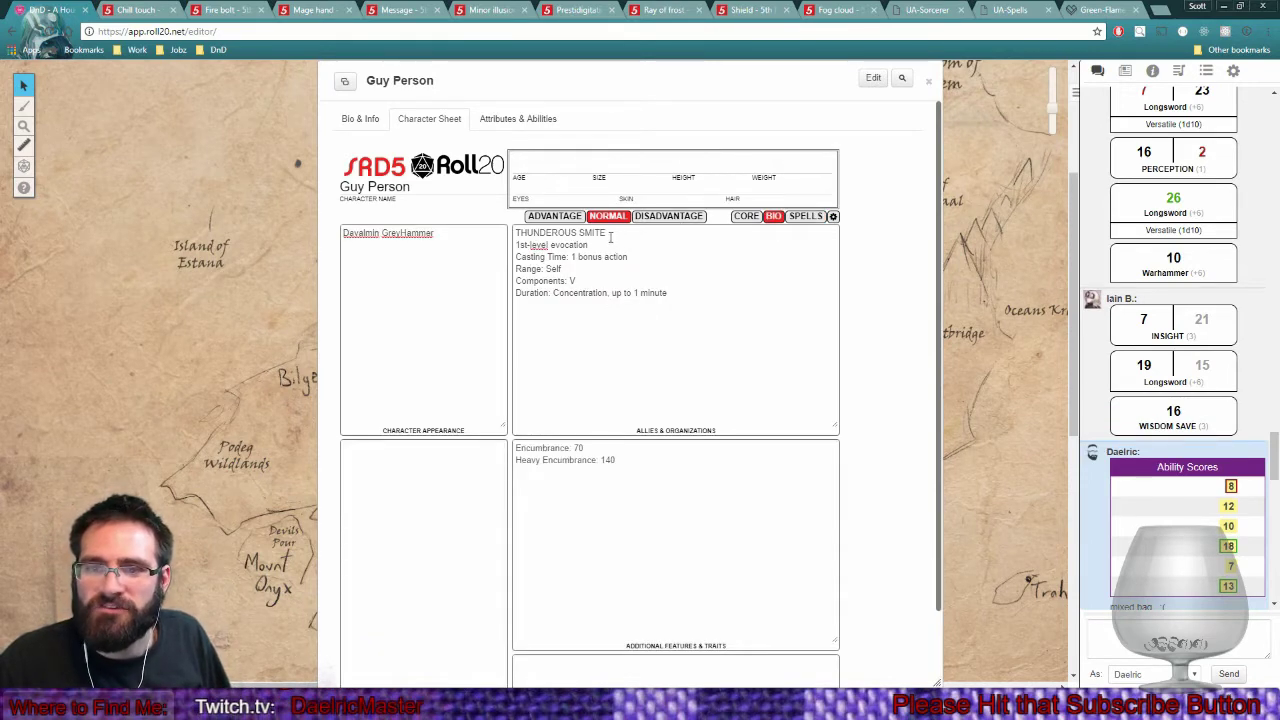
{"action": "left_click_drag", "start_coordinate": [603, 250], "coordinate": [514, 215]}
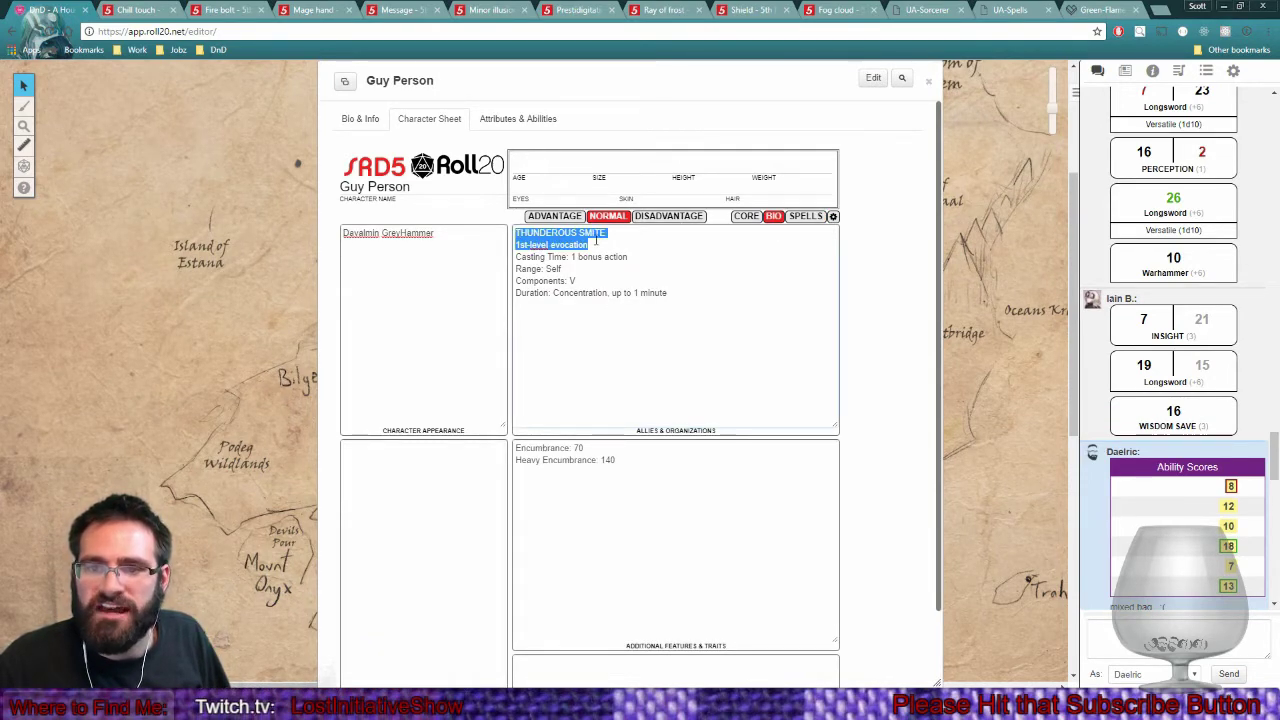
{"action": "left_click_drag", "start_coordinate": [627, 254], "coordinate": [515, 229]}
{"action": "key", "text": "BackSpace"}
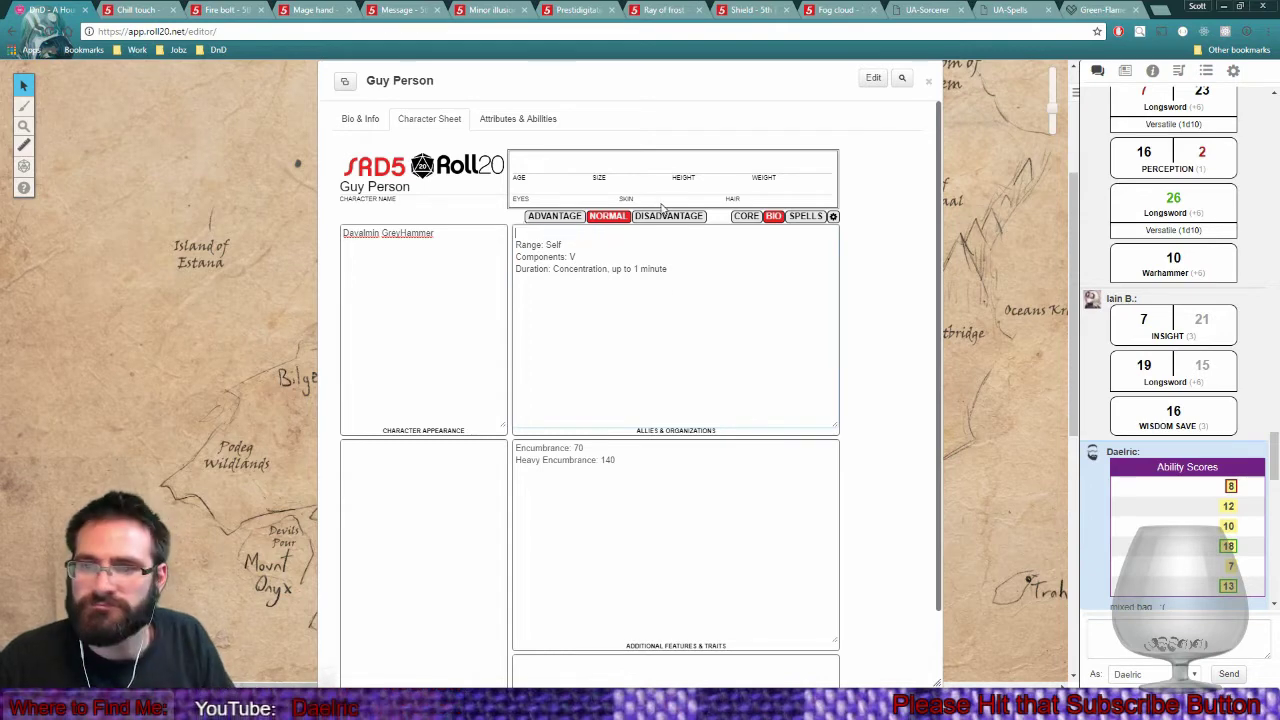
Set Thunderous Smite's casting time to 1 Bonus Action, its school to Evocation, and its range to Self.
{"action": "left_click", "coordinate": [792, 217]}
{"action": "left_click", "coordinate": [399, 335]}
{"action": "type", "text": "1"}
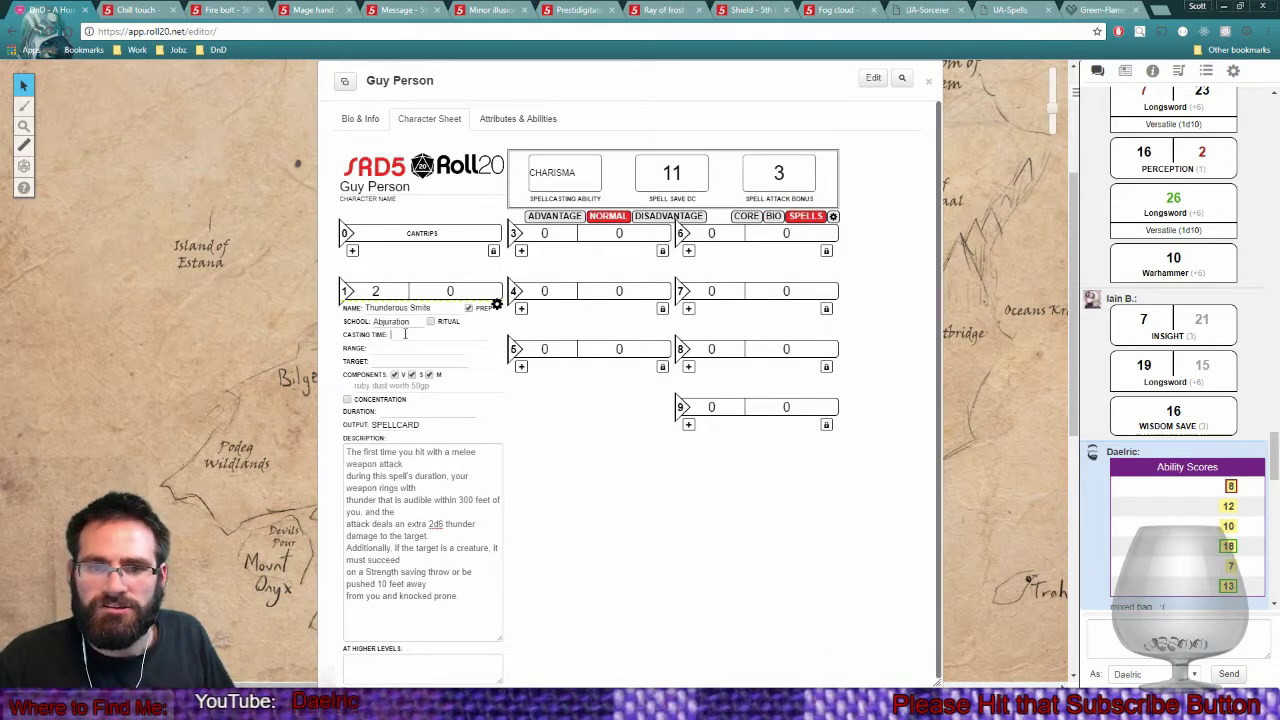
{"action": "type", "text": " Bonus Action"}
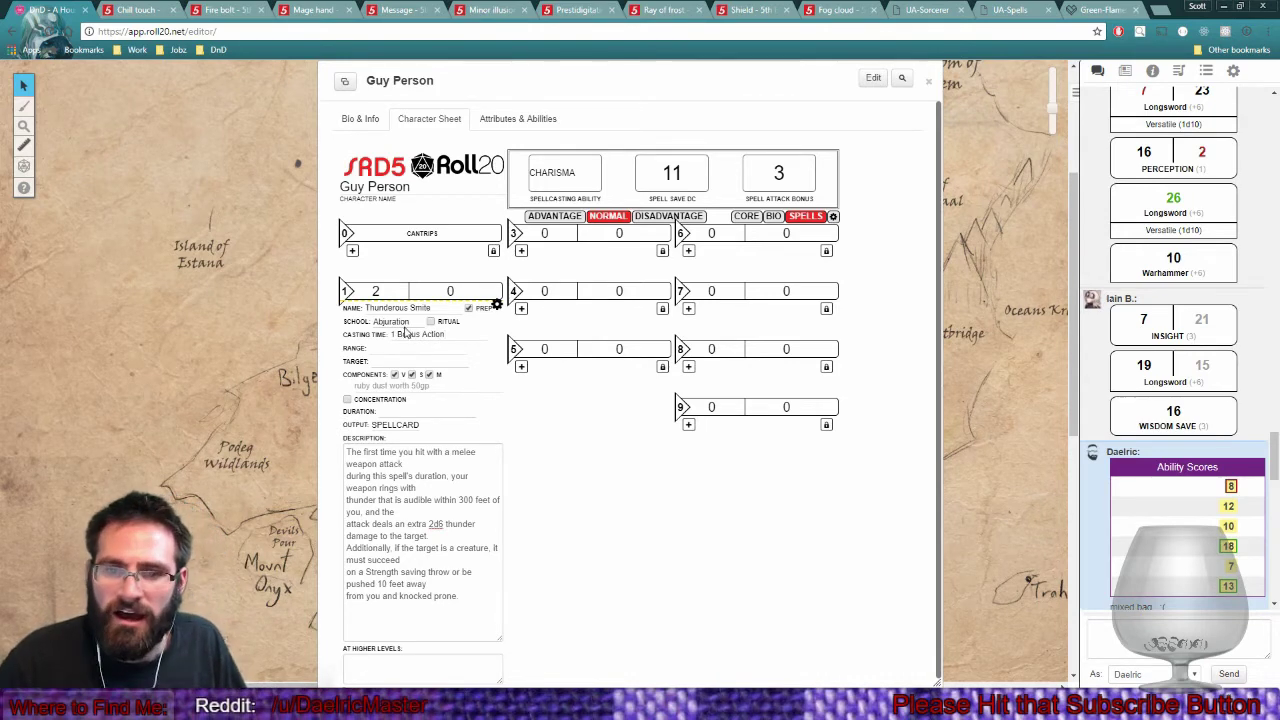
{"action": "left_click", "coordinate": [398, 322]}
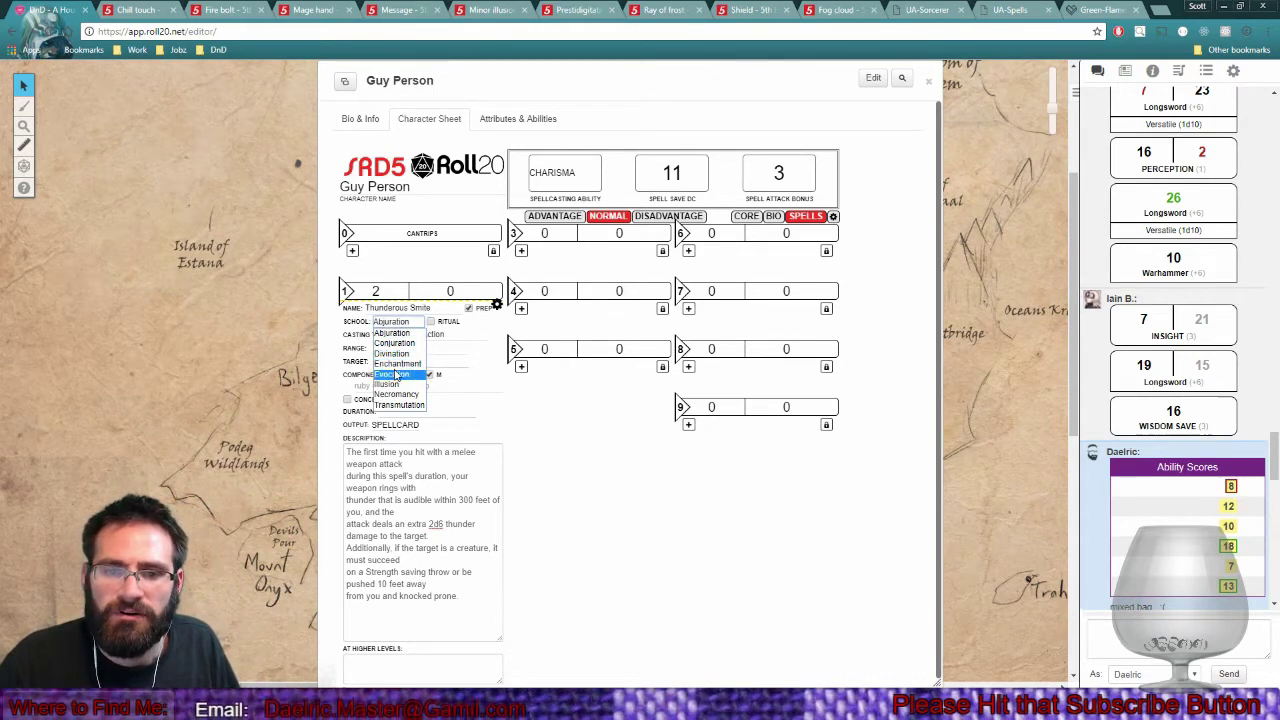
{"action": "left_click", "coordinate": [396, 374]}
{"action": "left_click", "coordinate": [404, 346]}
{"action": "type", "text": "Self"}
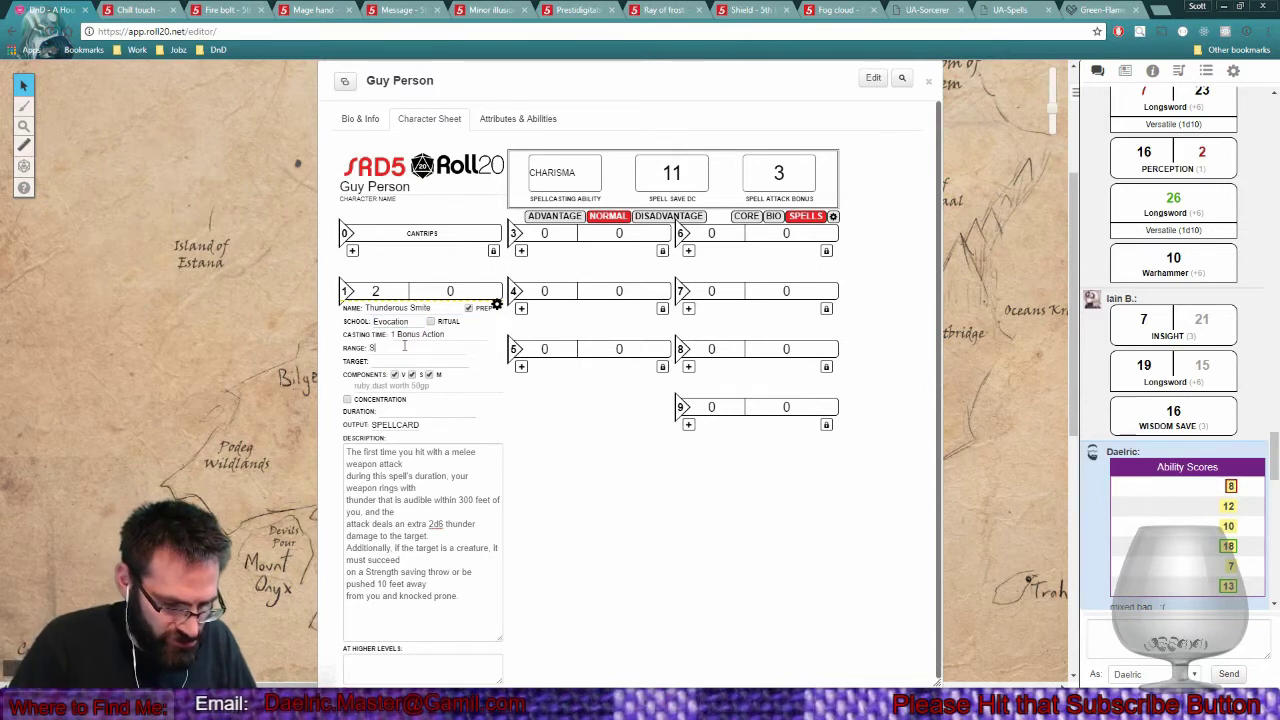
Check the remaining spell details in the Allies & Organizations notes and clear all the text from that box.
{"action": "left_click", "coordinate": [774, 218]}
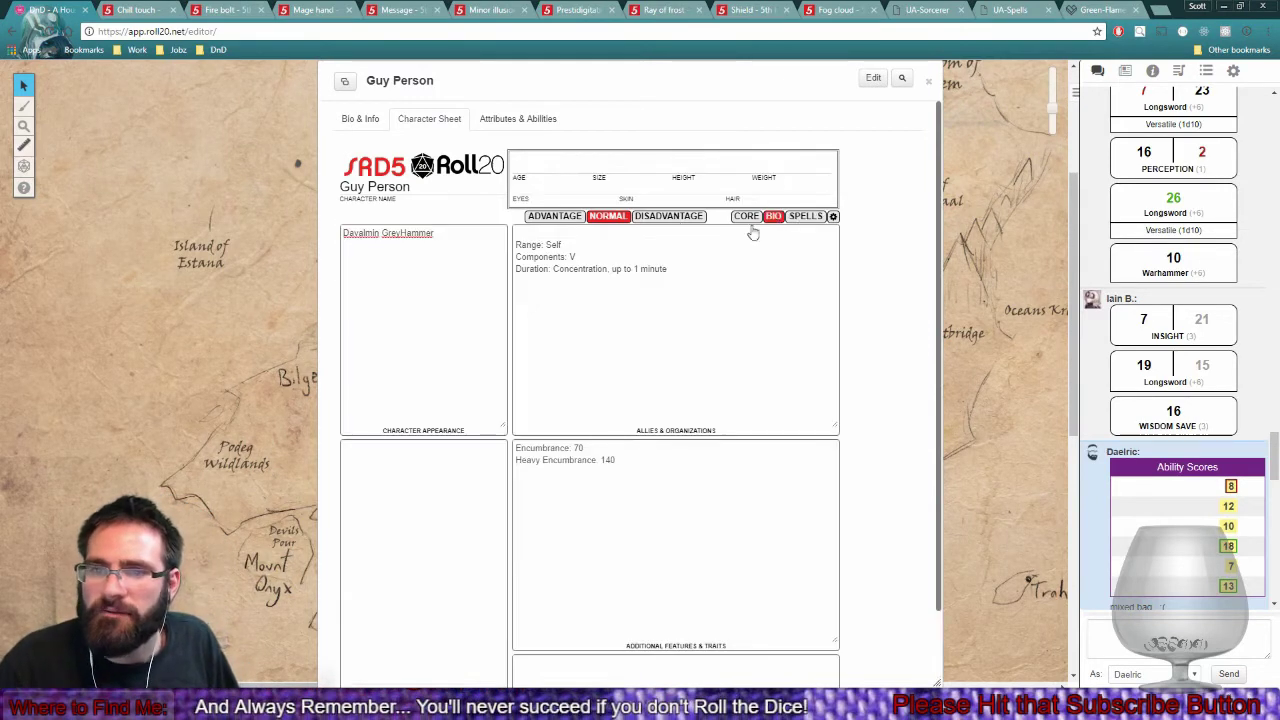
{"action": "left_click_drag", "start_coordinate": [672, 268], "coordinate": [557, 269]}
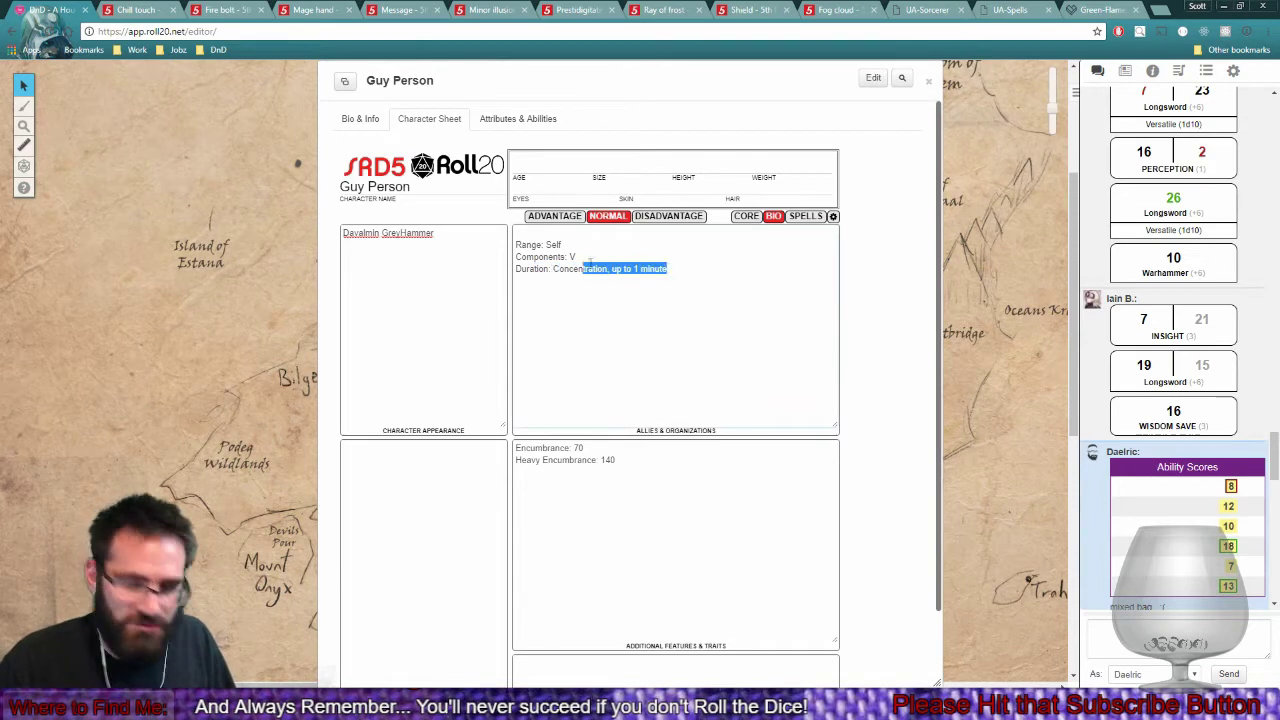
{"action": "key", "text": "BackSpace"}
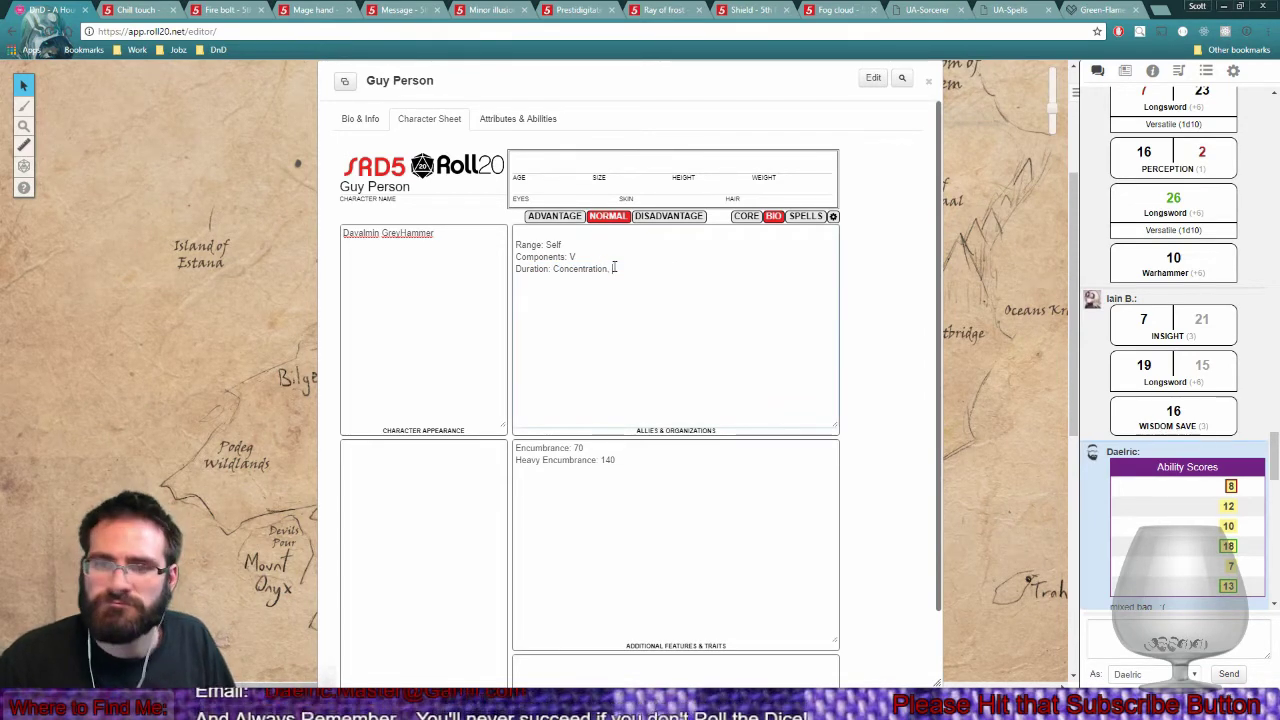
{"action": "triple_click", "coordinate": [614, 268]}
{"action": "key", "text": "ctrl+a"}
{"action": "key", "text": "BackSpace"}
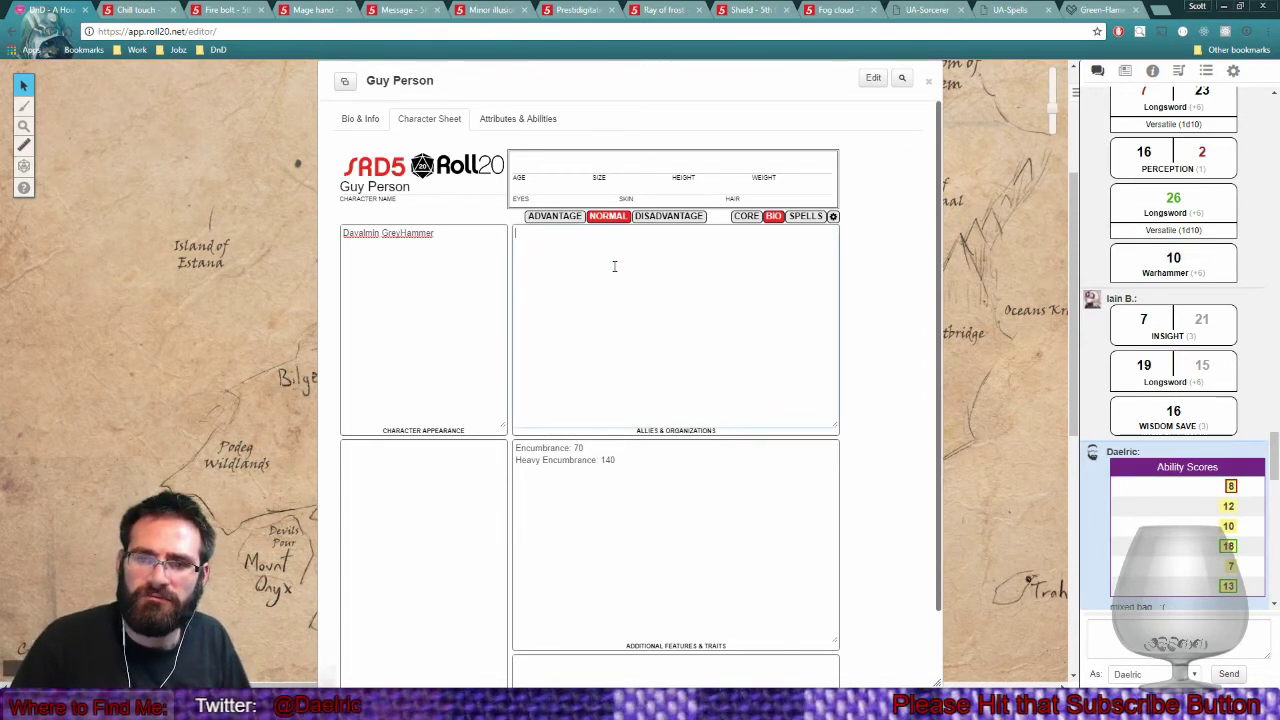
Mark Thunderous Smite as concentration with only a verbal component, set its duration to "up to 1 minute", and collapse the entry.
{"action": "left_click", "coordinate": [805, 216]}
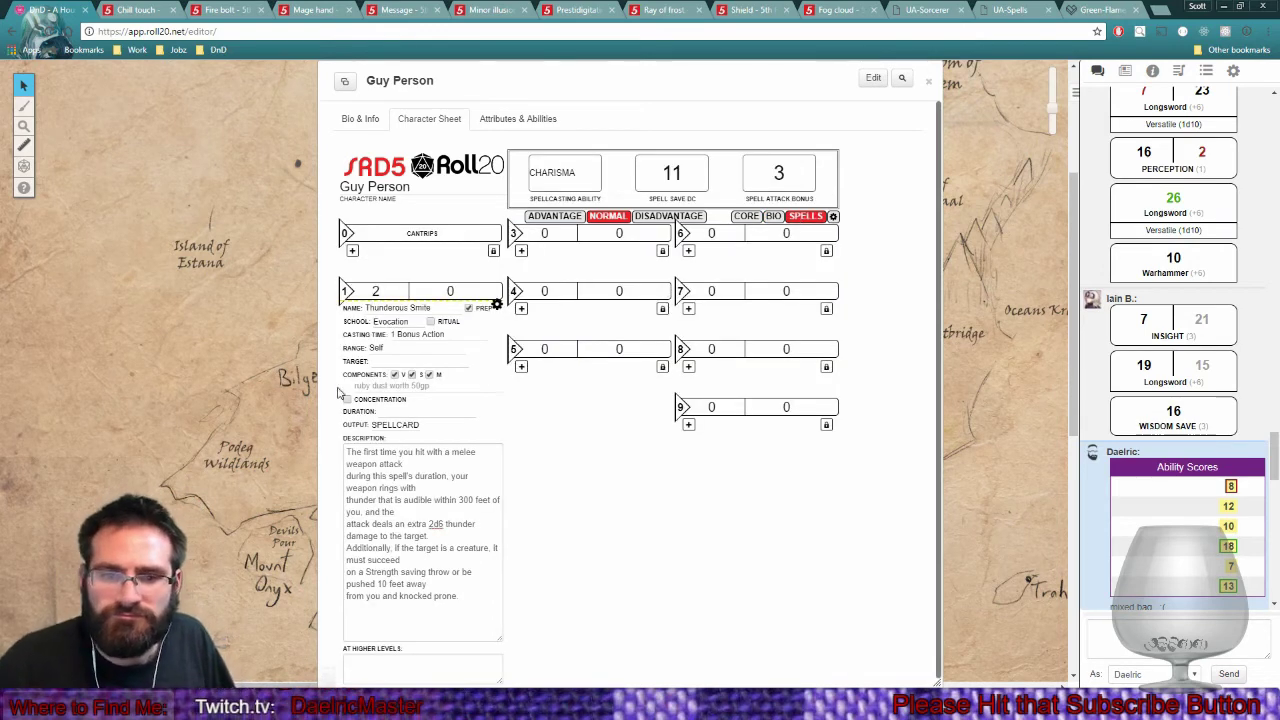
{"action": "type", "text": "up to 1 minute"}
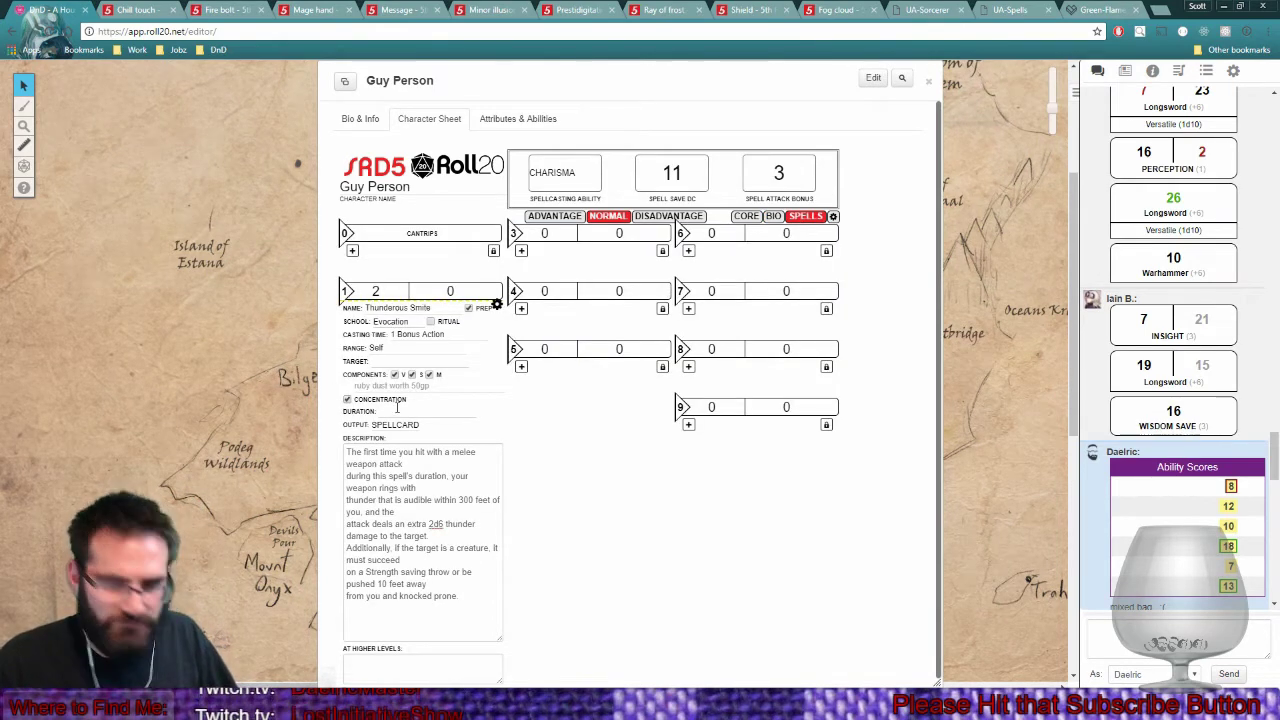
{"action": "left_click", "coordinate": [420, 361]}
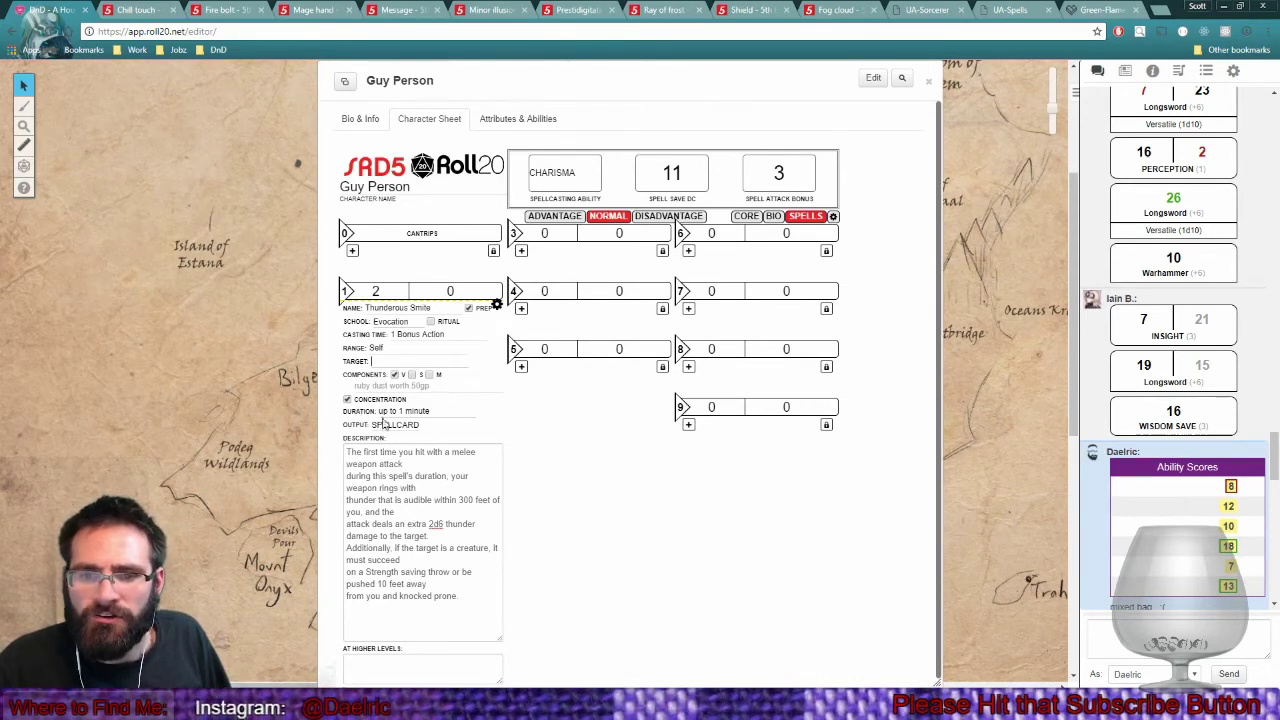
{"action": "scroll", "coordinate": [398, 532], "scroll_direction": "down", "scroll_amount": 1}
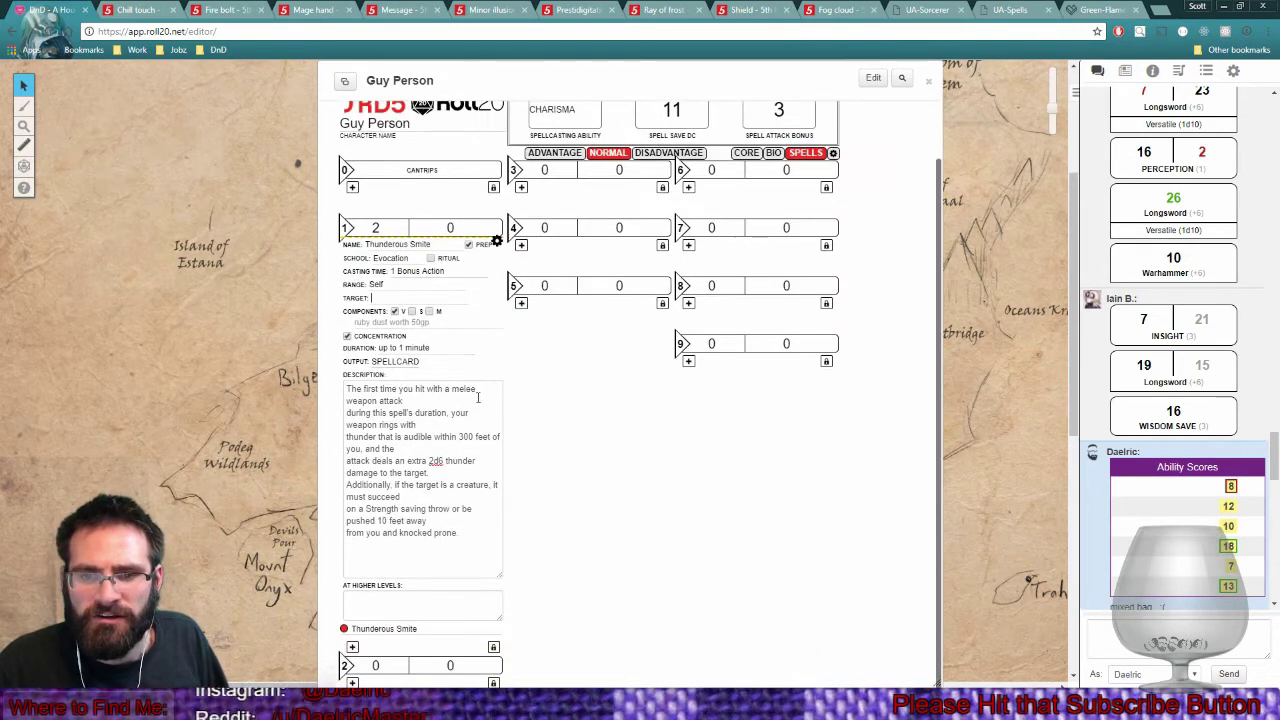
{"action": "left_click", "coordinate": [482, 389]}
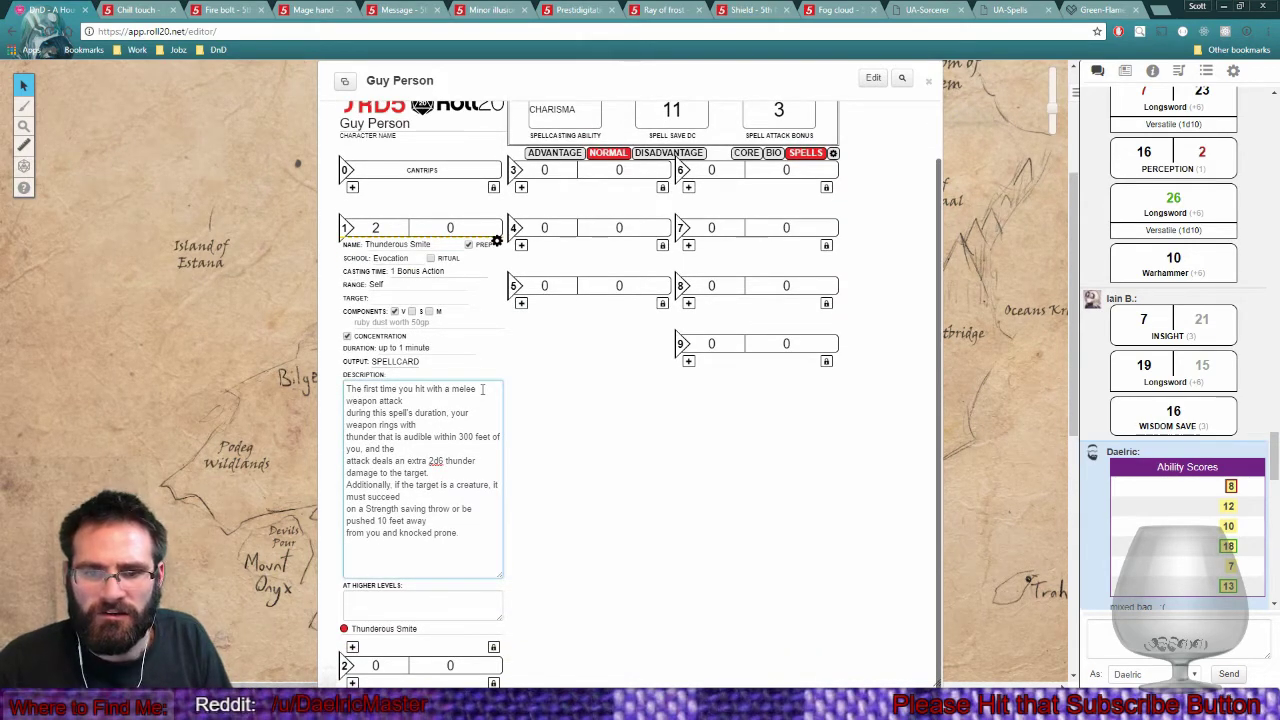
{"action": "left_click", "coordinate": [495, 244]}
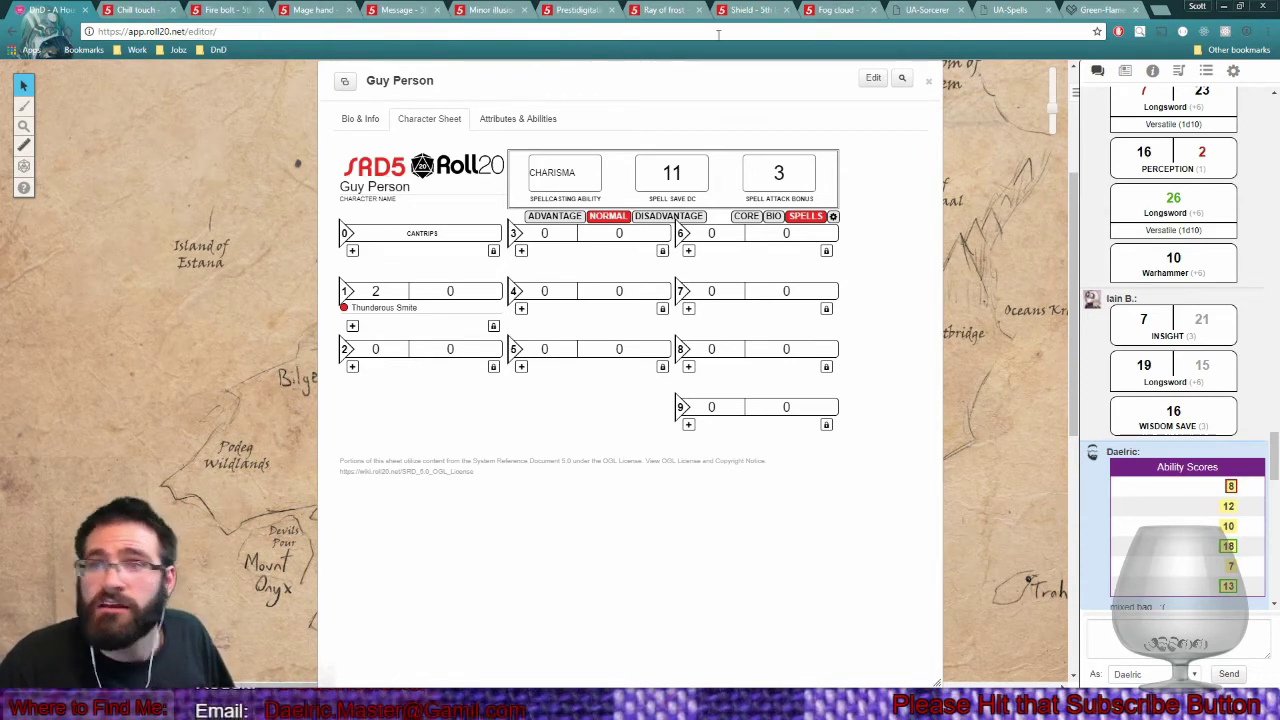
Glance at the Fog Cloud page and read the Shield spell entry on the 5th Edition SRD site, highlighting its text.
{"action": "left_click", "coordinate": [834, 12]}
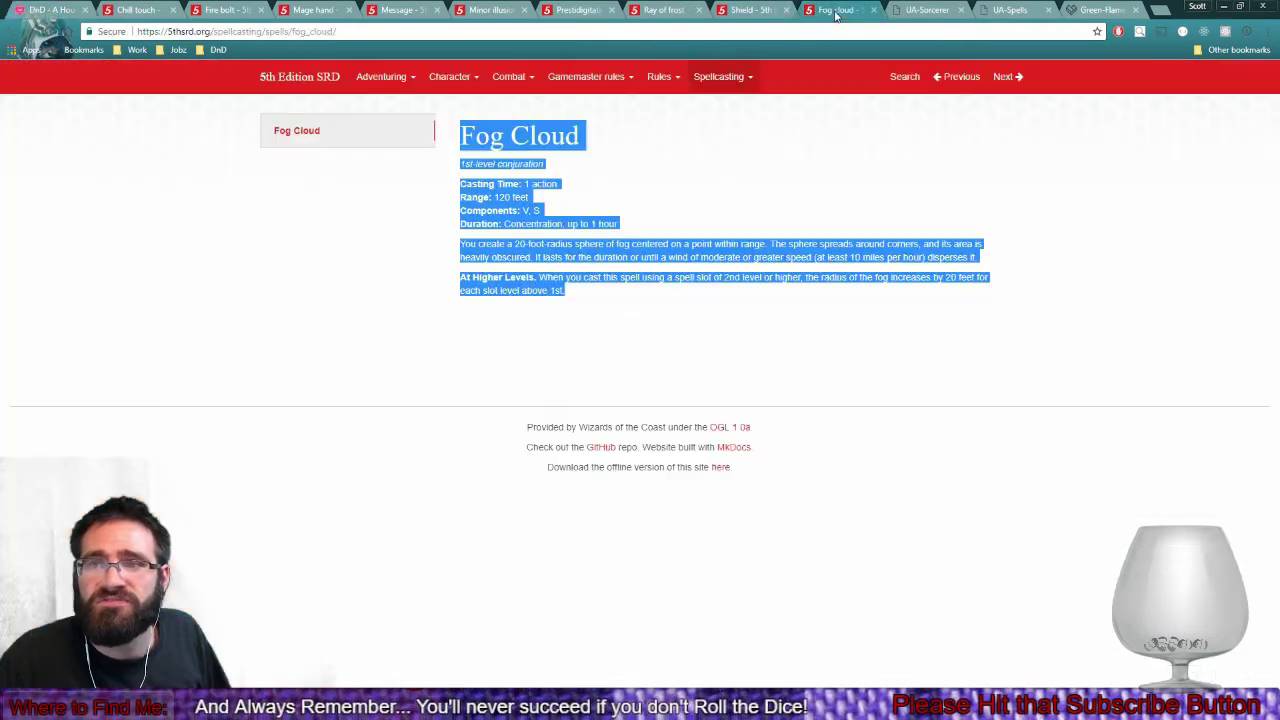
{"action": "left_click", "coordinate": [749, 10]}
{"action": "left_click", "coordinate": [657, 249]}
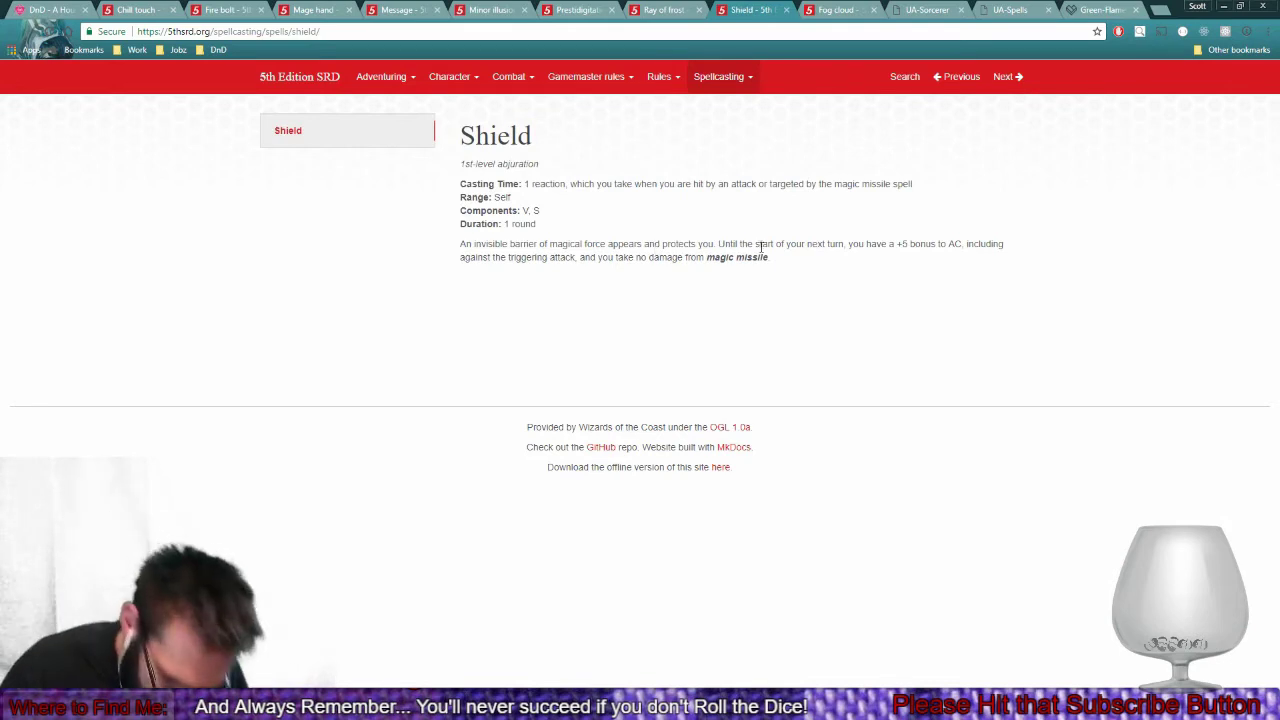
{"action": "left_click_drag", "start_coordinate": [772, 258], "coordinate": [270, 128]}
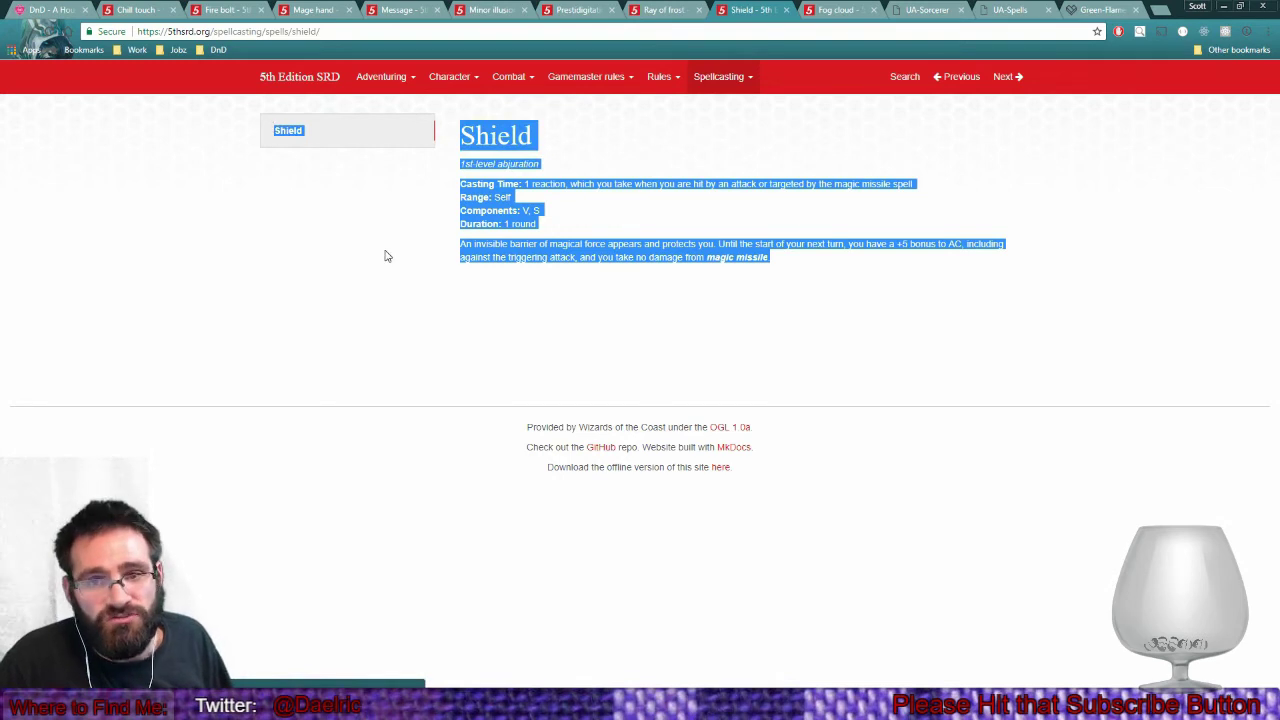
{"action": "left_click", "coordinate": [619, 284]}
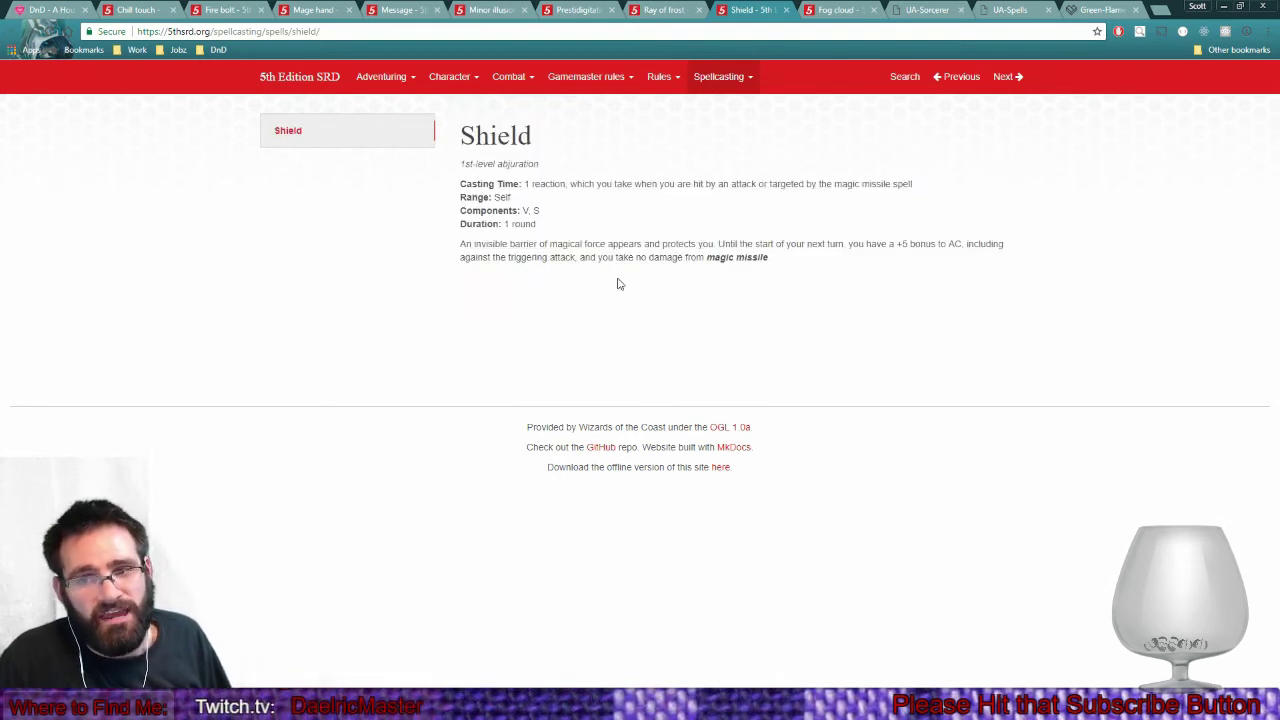
{"action": "left_click_drag", "start_coordinate": [752, 274], "coordinate": [278, 192]}
{"action": "left_click", "coordinate": [375, 314]}
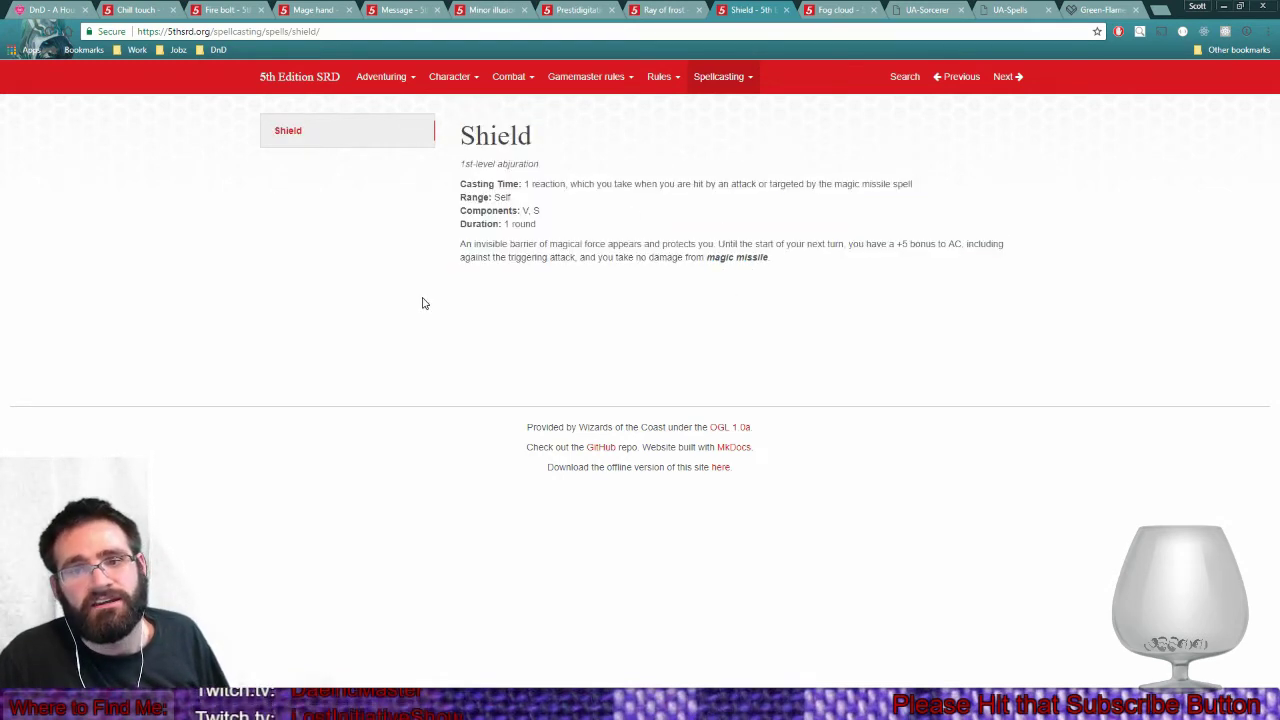
Close the Shield page and read through the Fog Cloud entry, highlighting its text along the way.
{"action": "left_click", "coordinate": [785, 11]}
{"action": "key", "text": "ctrl+a"}
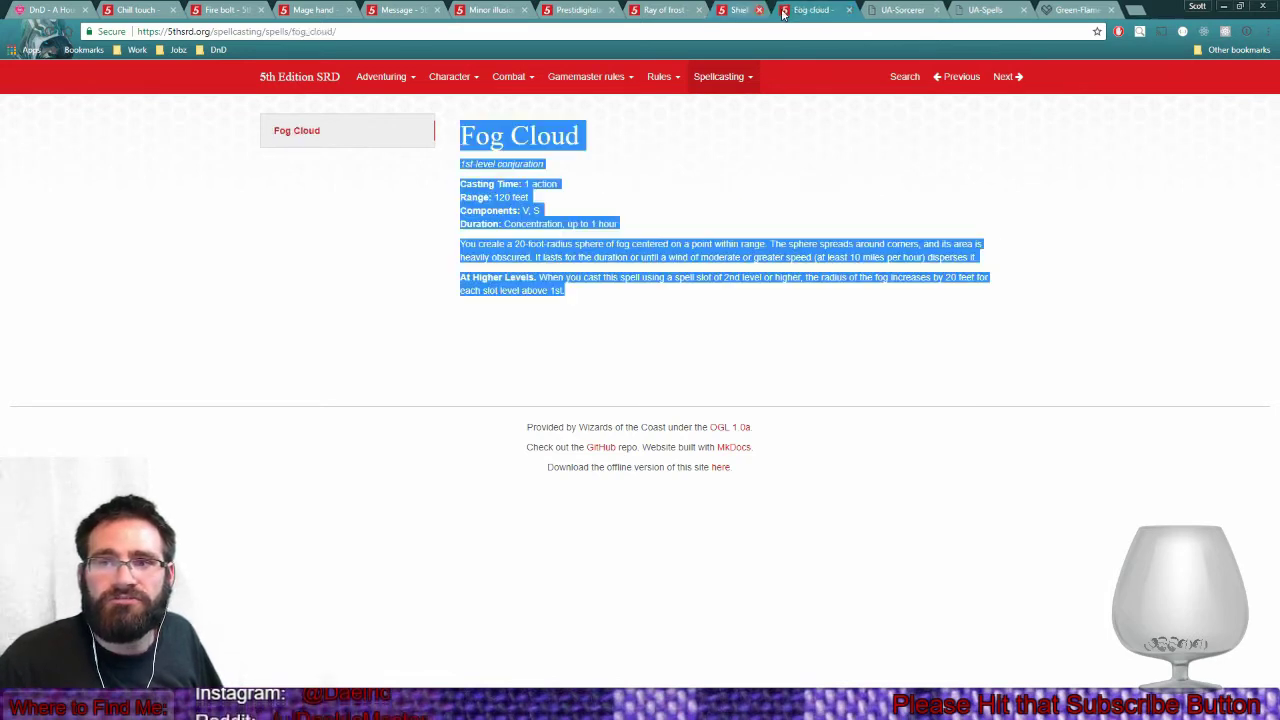
{"action": "left_click", "coordinate": [653, 364]}
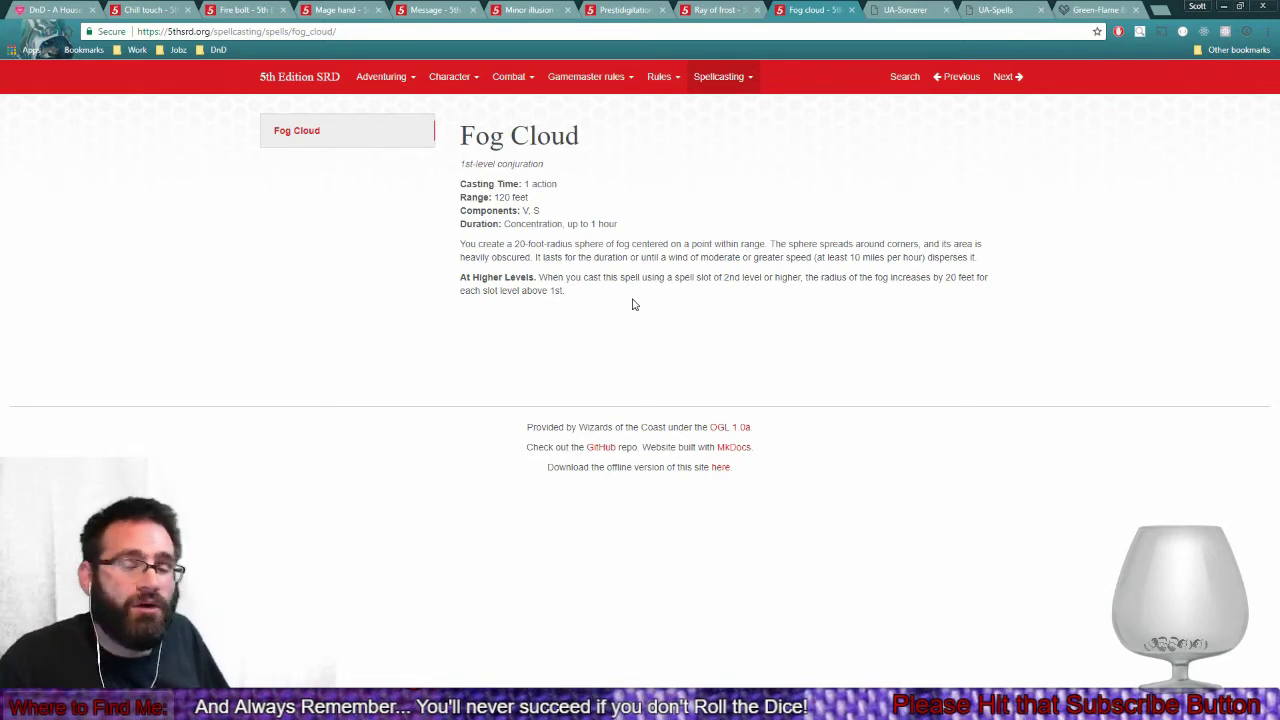
{"action": "left_click_drag", "start_coordinate": [632, 304], "coordinate": [474, 108]}
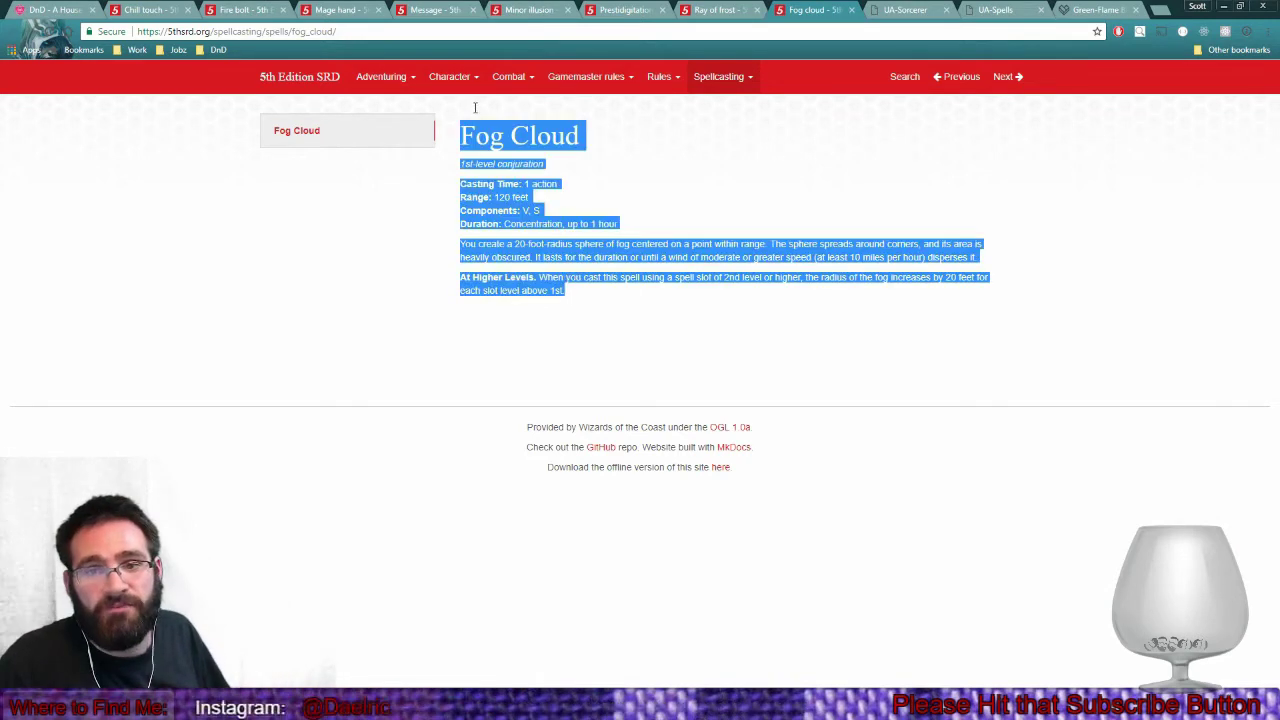
{"action": "left_click", "coordinate": [443, 261]}
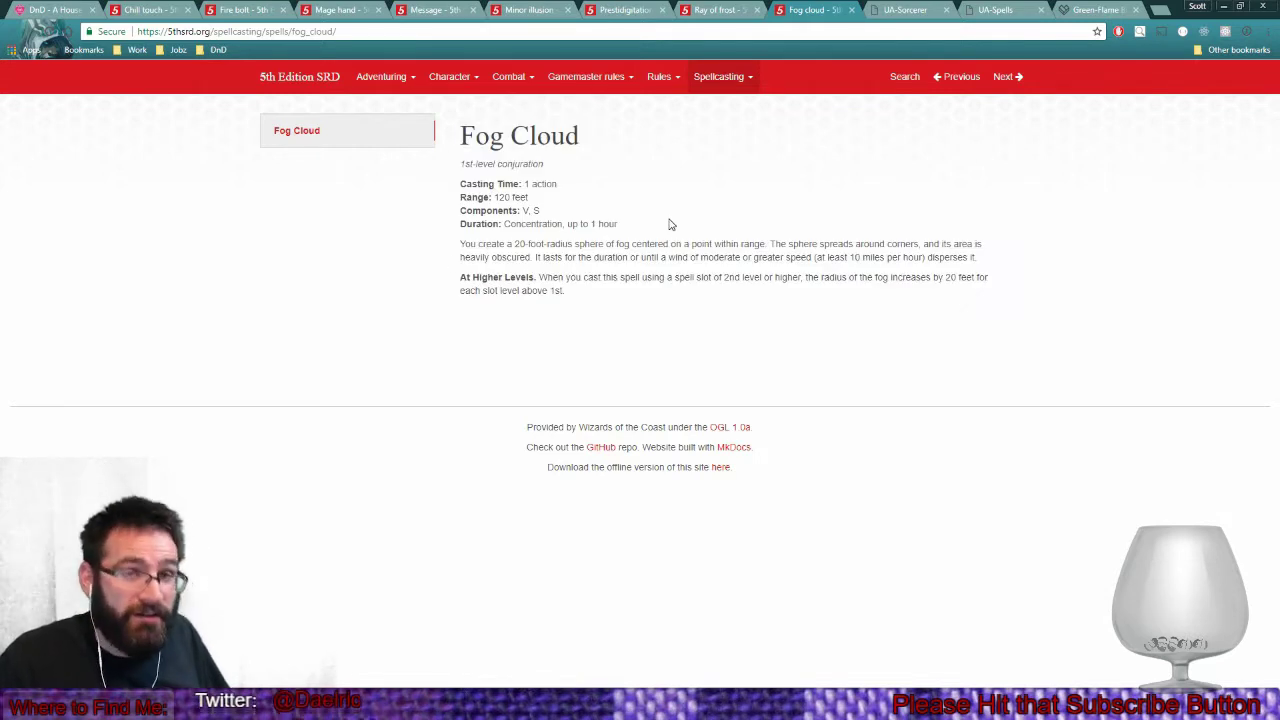
{"action": "left_click_drag", "start_coordinate": [587, 298], "coordinate": [475, 136]}
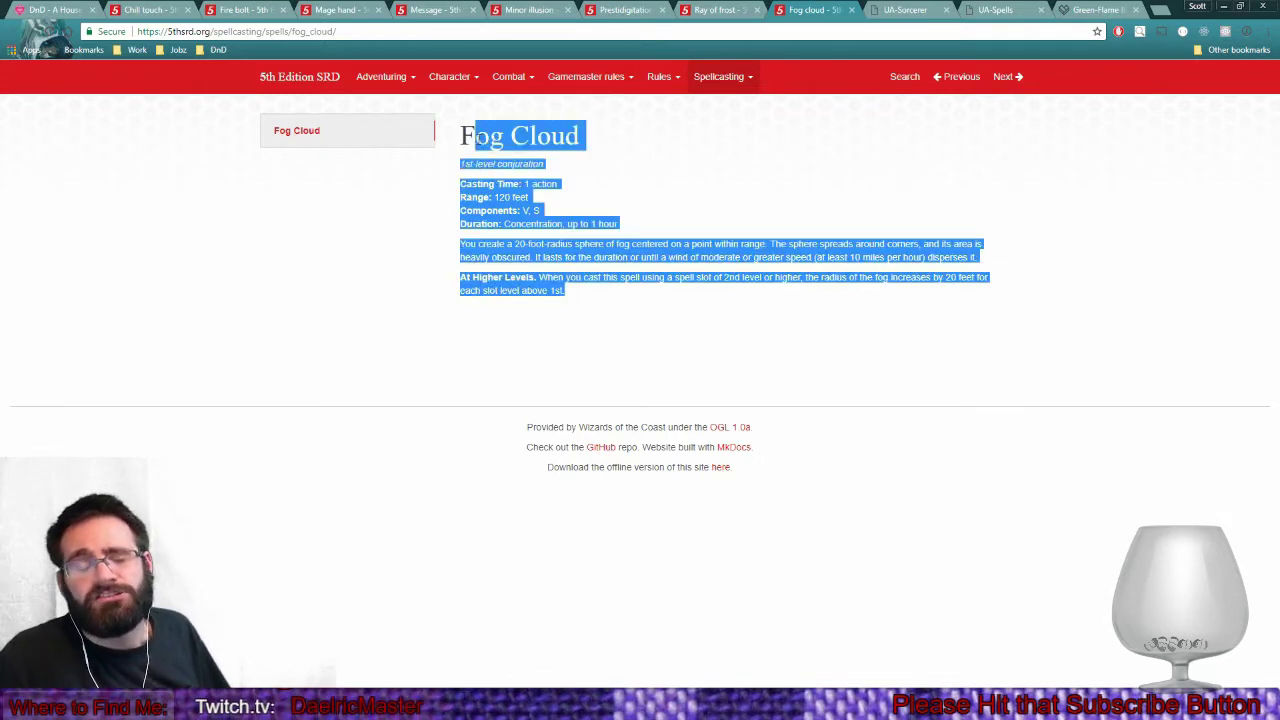
{"action": "left_click", "coordinate": [663, 197]}
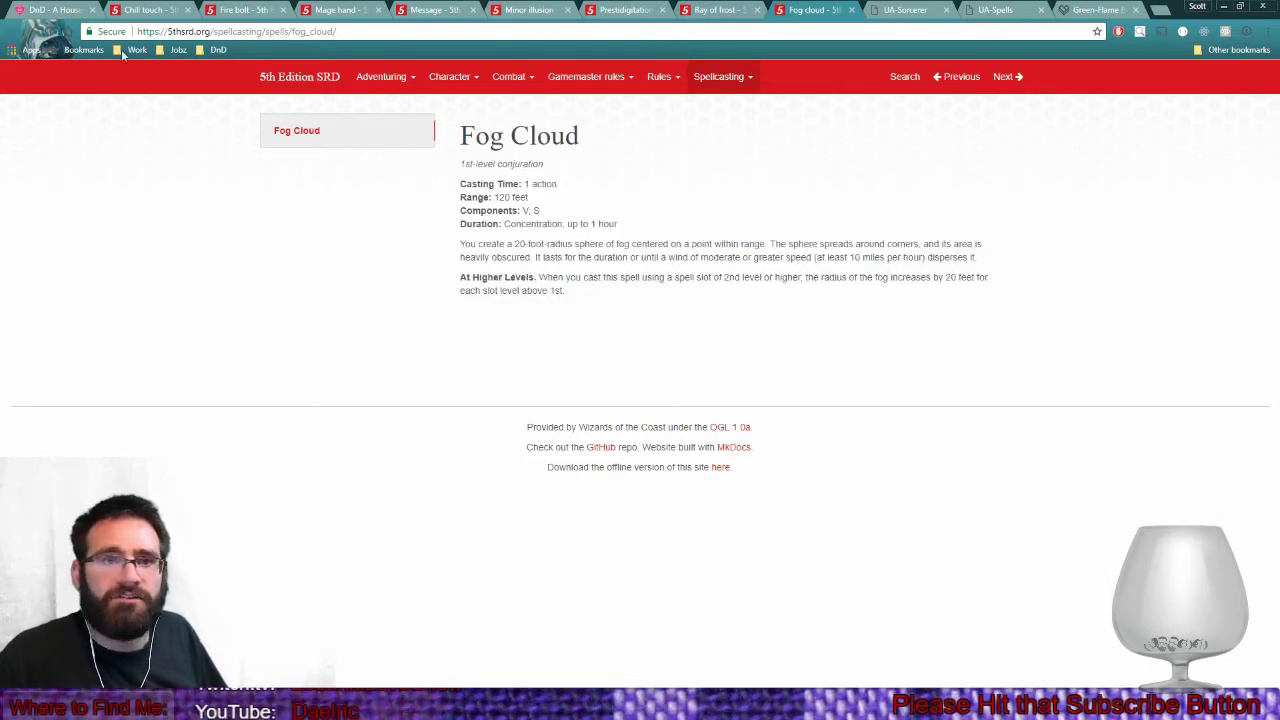
On the Roll20 sheet, search the compendium for "fog cloud" and add Fog Cloud to the blank 1st-level spell entry.
{"action": "left_click", "coordinate": [50, 10]}
{"action": "left_click", "coordinate": [352, 324]}
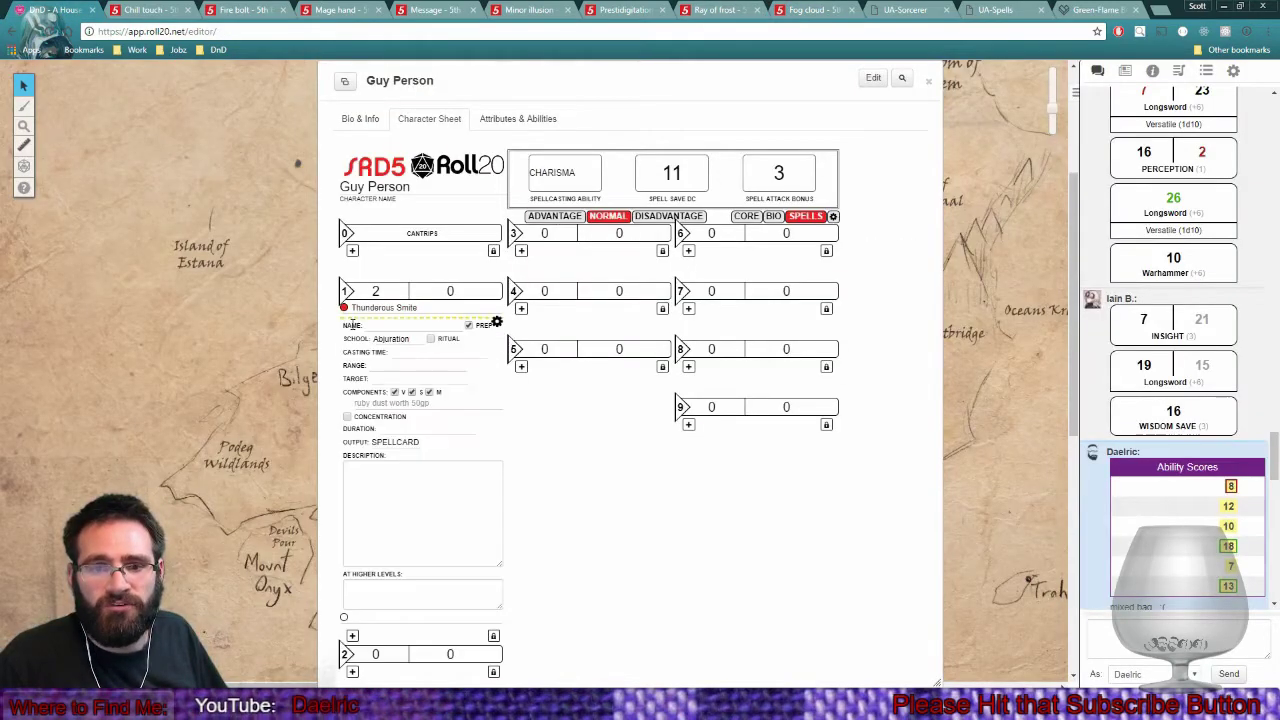
{"action": "left_click", "coordinate": [1155, 72]}
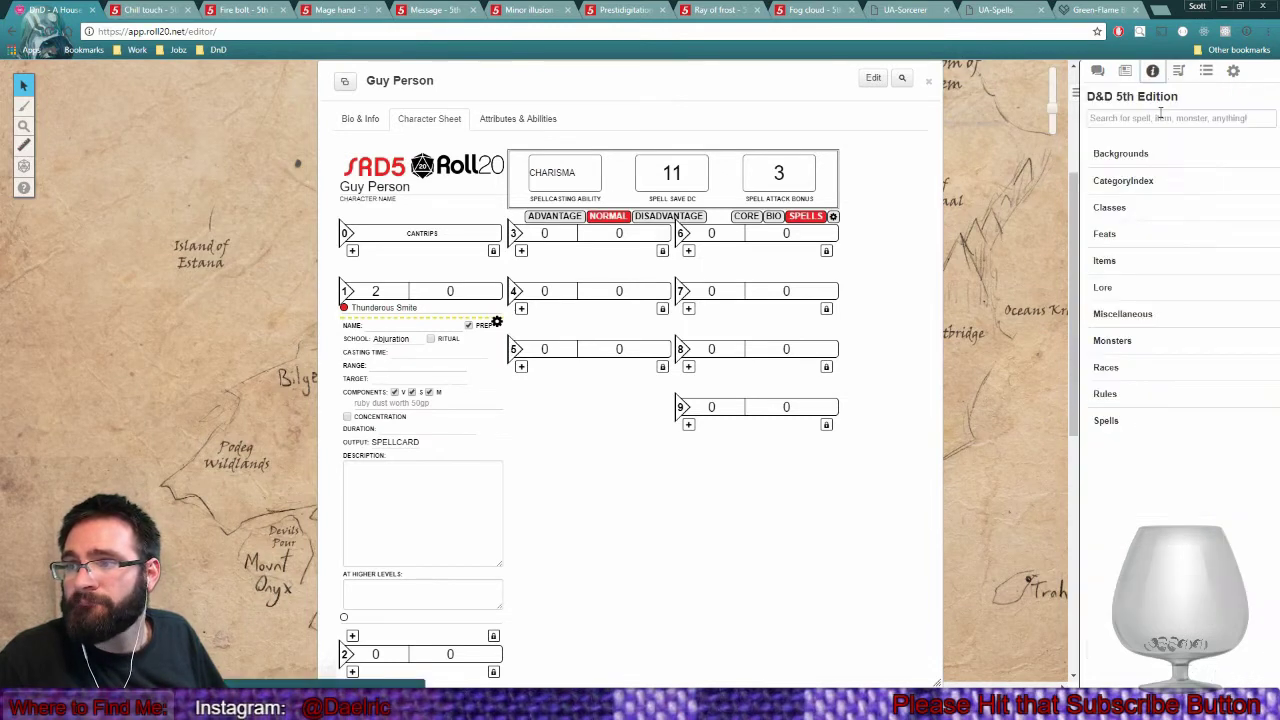
{"action": "left_click", "coordinate": [1160, 118]}
{"action": "type", "text": "fog cloud"}
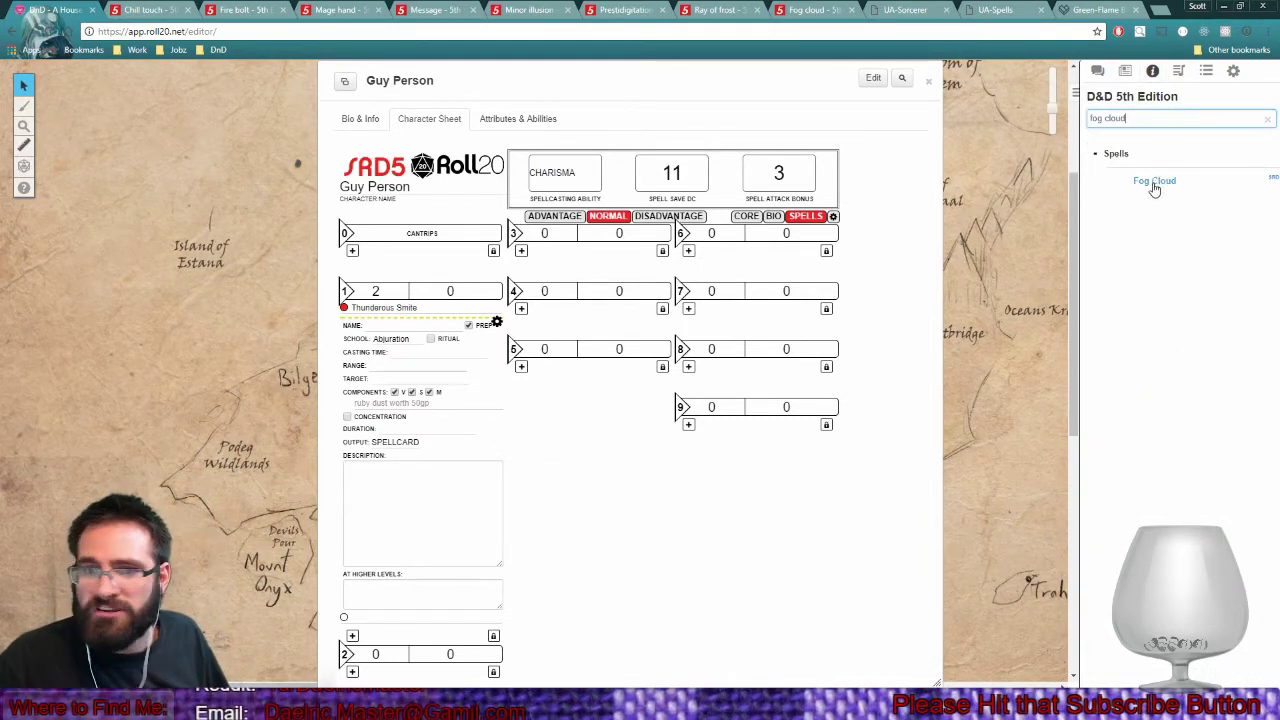
{"action": "left_click_drag", "start_coordinate": [1154, 181], "coordinate": [491, 433]}
{"action": "left_click", "coordinate": [497, 323]}
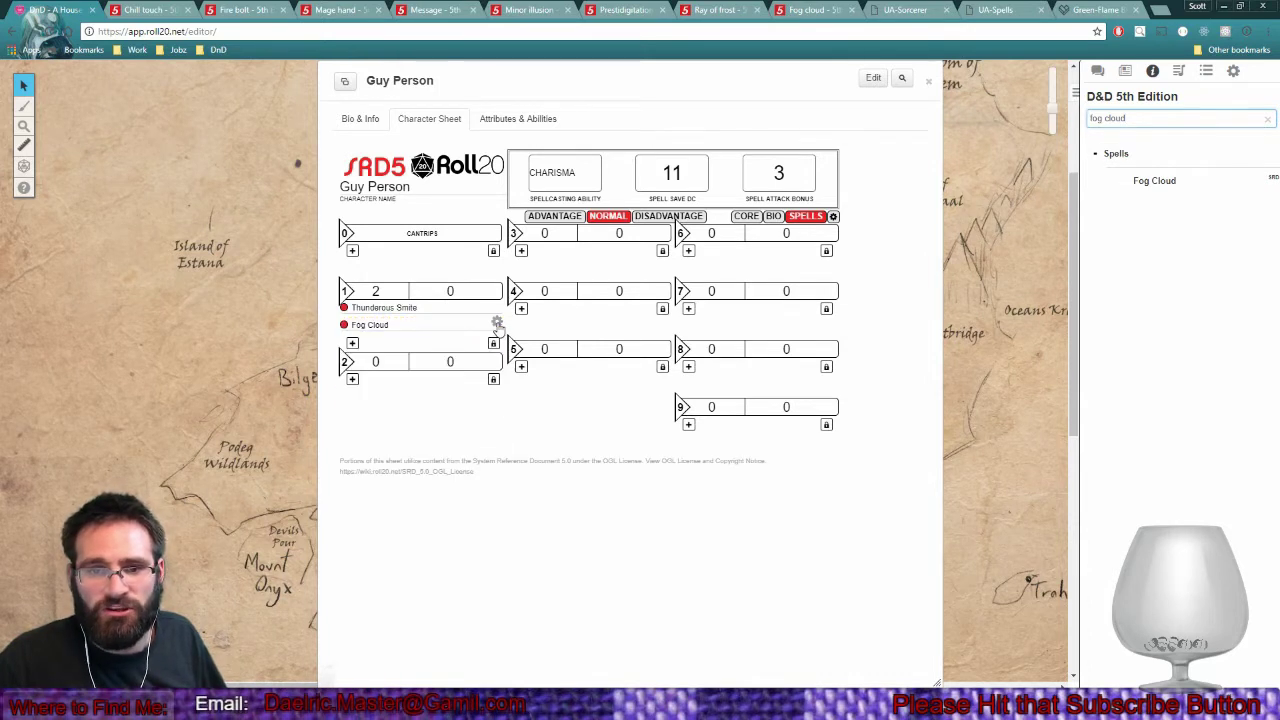
Move Fog Cloud above Thunderous Smite in the 1st-level spell list and look over the Thunderous Smite entry.
{"action": "left_click_drag", "start_coordinate": [415, 336], "coordinate": [445, 318]}
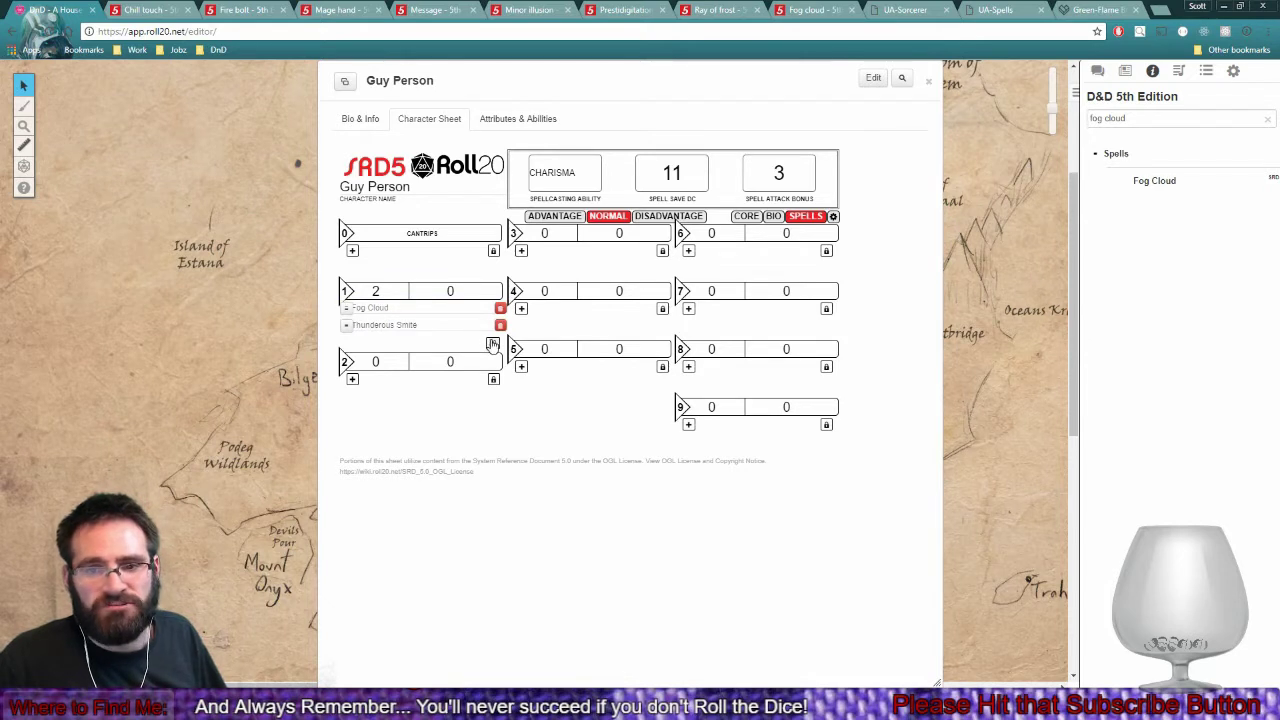
{"action": "left_click", "coordinate": [492, 343]}
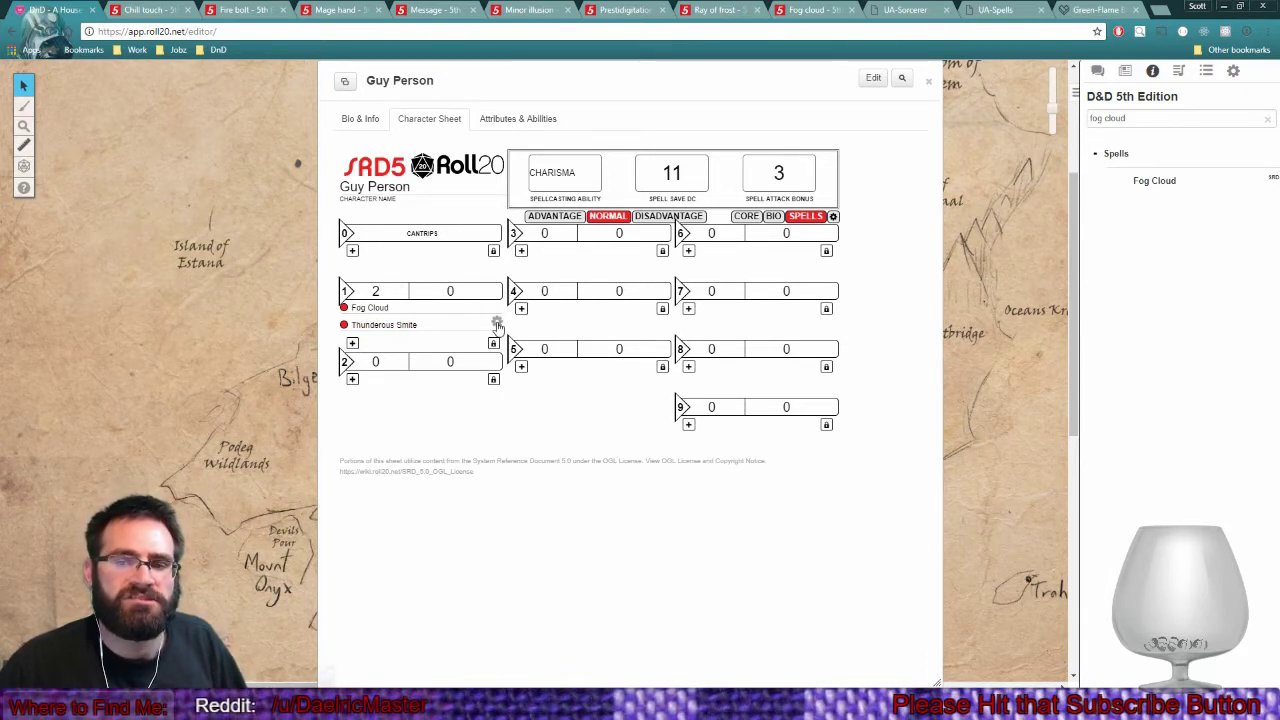
{"action": "left_click", "coordinate": [497, 325]}
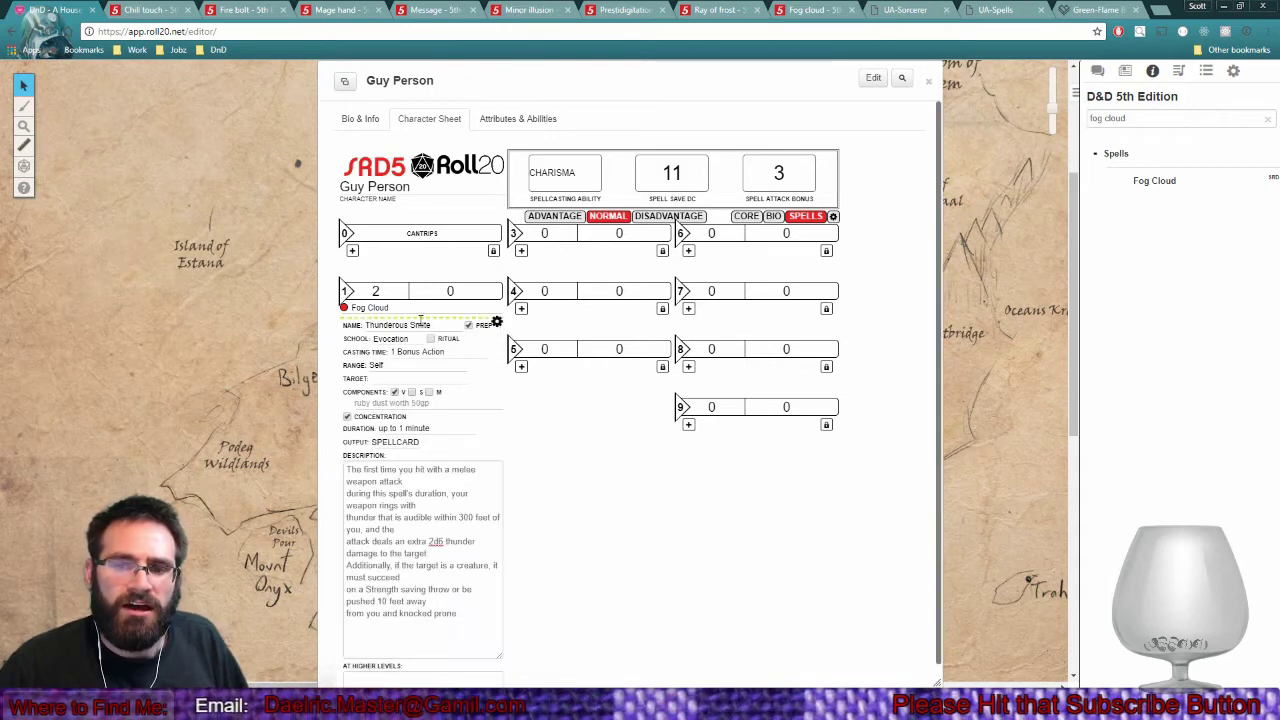
{"action": "left_click", "coordinate": [495, 325]}
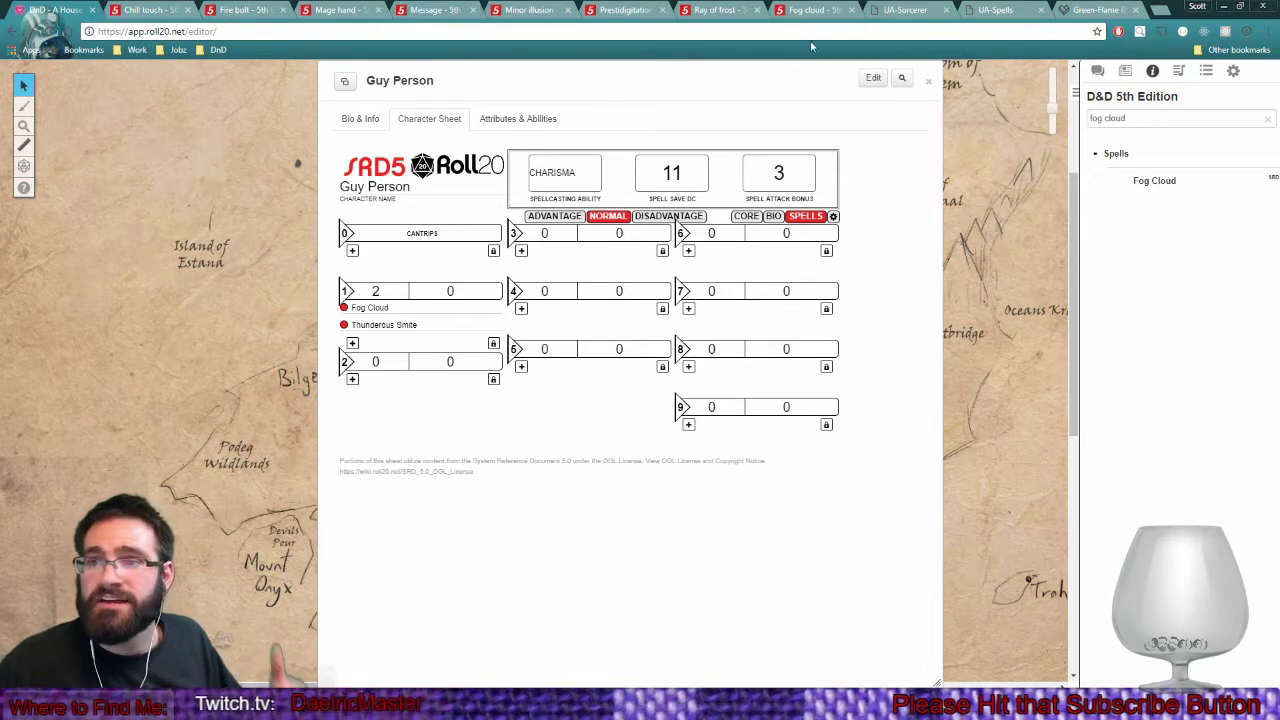
Close the Fog Cloud page, search the Roll20 compendium for "green", and clear the search.
{"action": "left_click", "coordinate": [850, 10]}
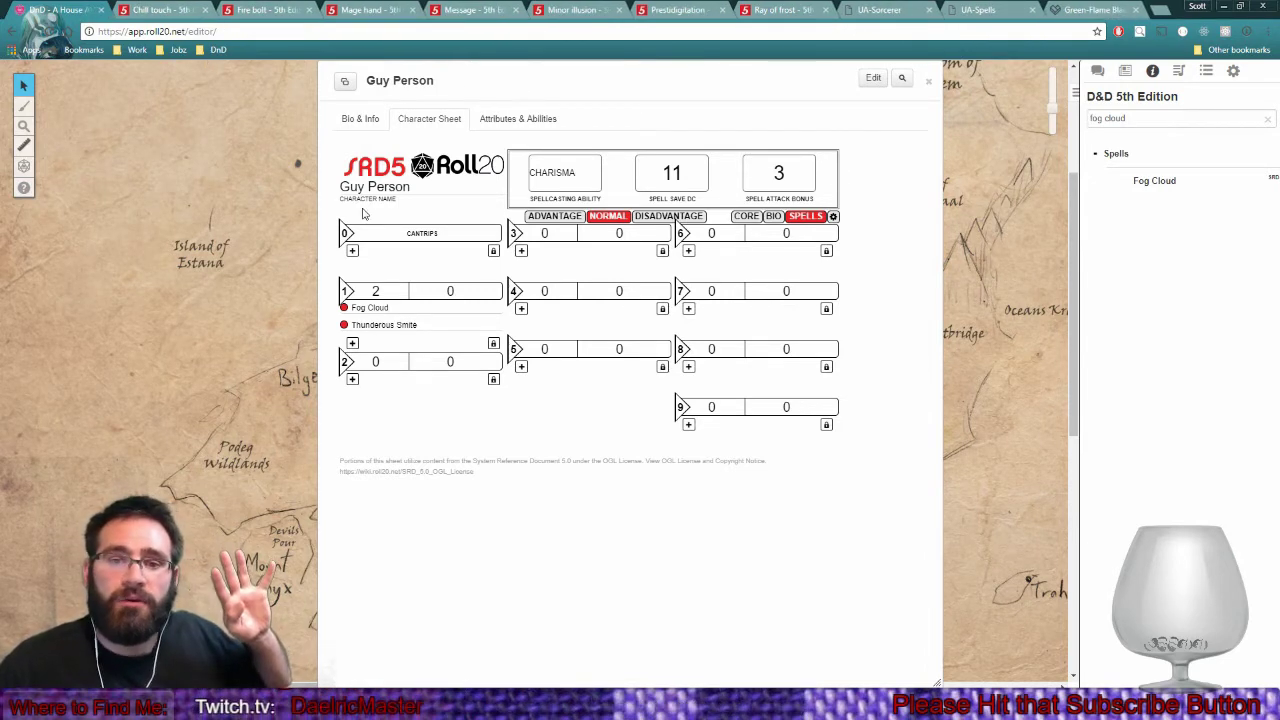
{"action": "left_click_drag", "start_coordinate": [1140, 118], "coordinate": [1103, 117]}
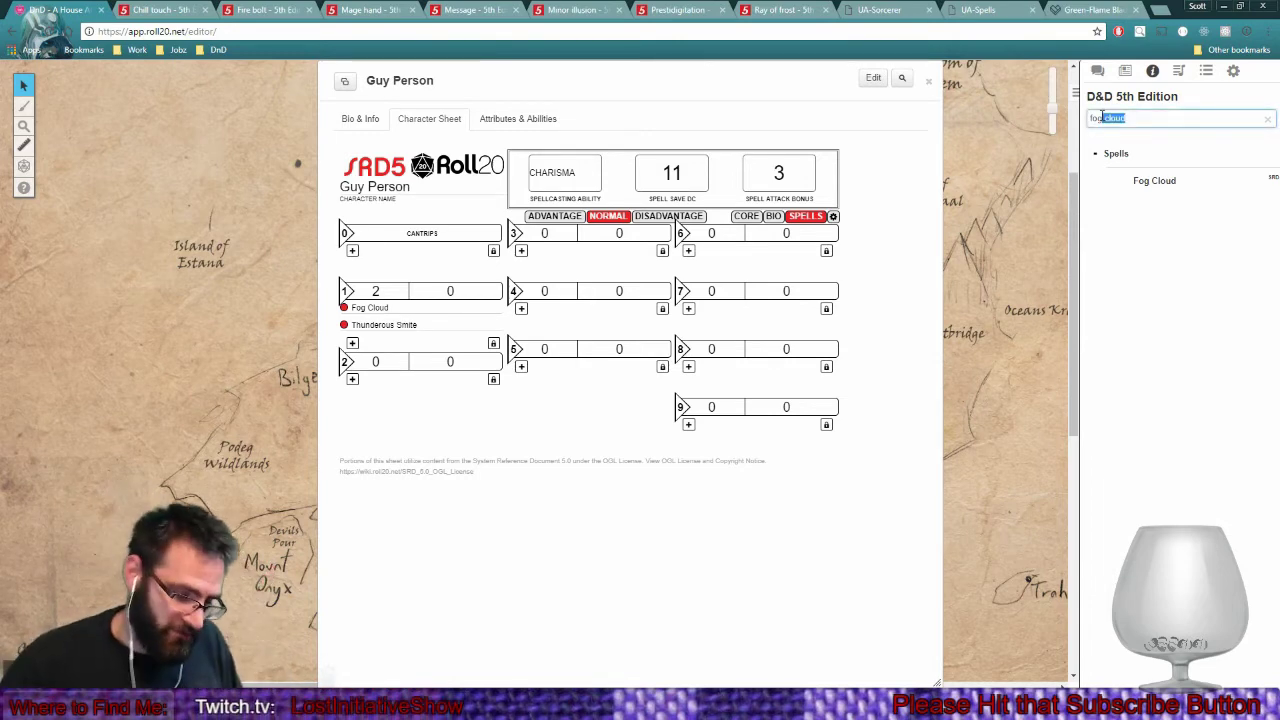
{"action": "key", "text": "BackSpace"}
{"action": "key", "text": "BackSpace"}
{"action": "key", "text": "BackSpace"}
{"action": "key", "text": "BackSpace"}
{"action": "key", "text": "BackSpace"}
{"action": "type", "text": "green"}
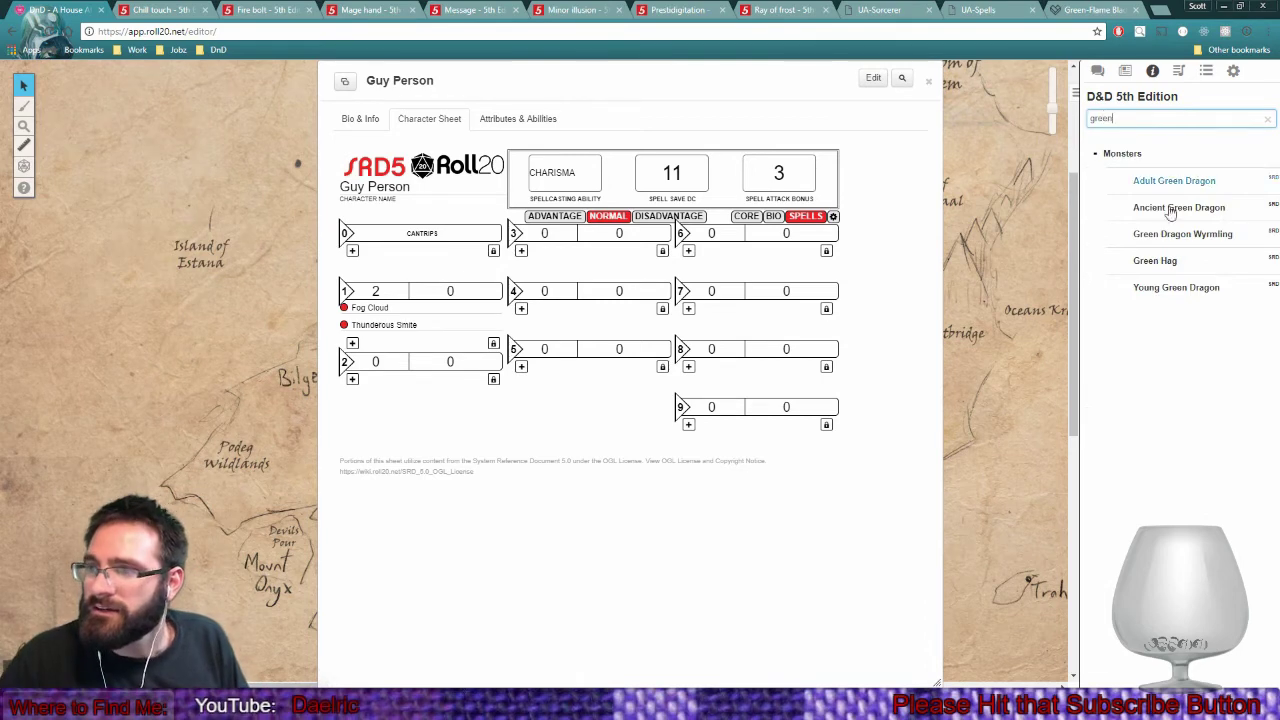
{"action": "key", "text": "BackSpace"}
Copy the full Green-Flame Blade description from the D&D 5th Edition Wiki into the description of a new cantrip on the Roll20 sheet.
{"action": "left_click", "coordinate": [1093, 10]}
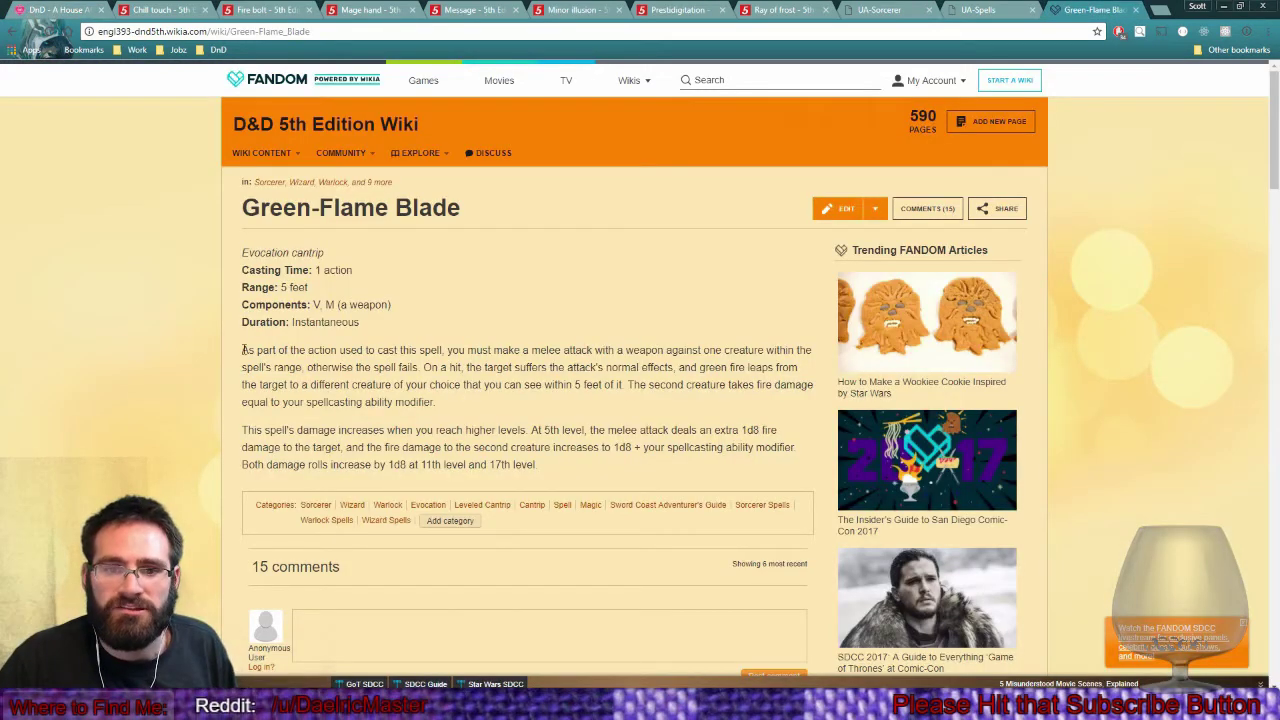
{"action": "left_click_drag", "start_coordinate": [242, 350], "coordinate": [550, 465]}
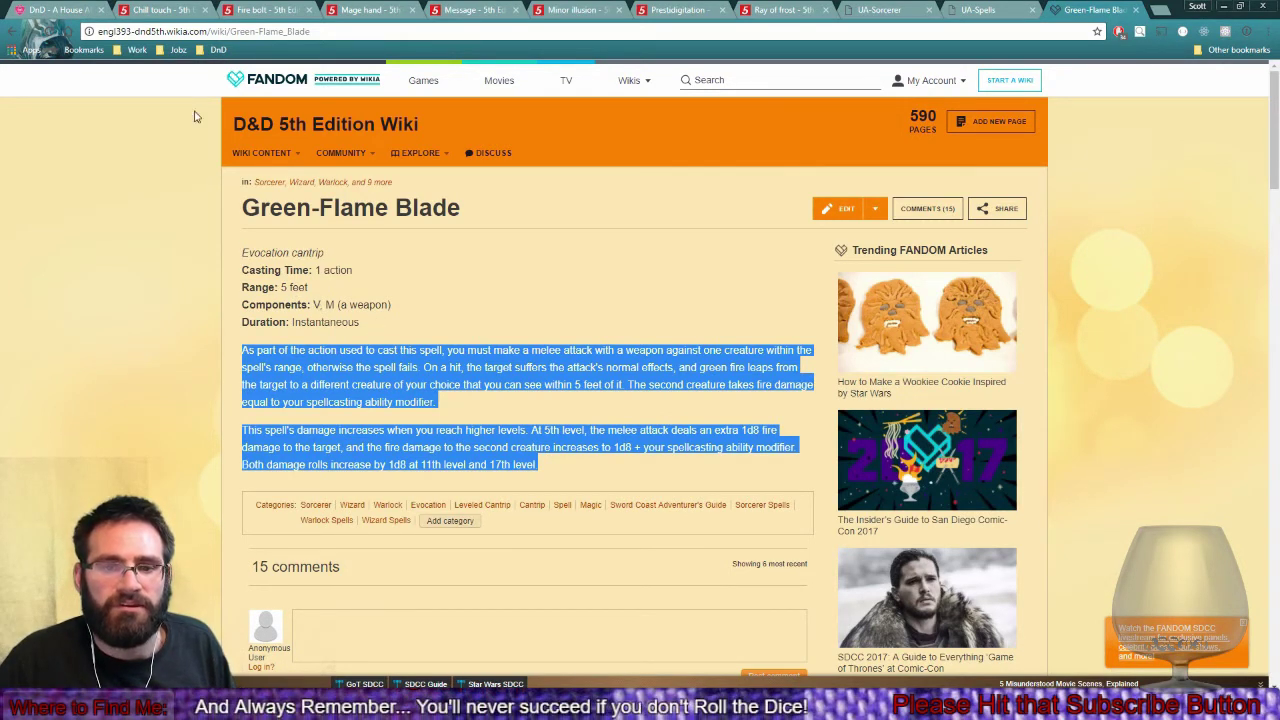
{"action": "left_click", "coordinate": [60, 10]}
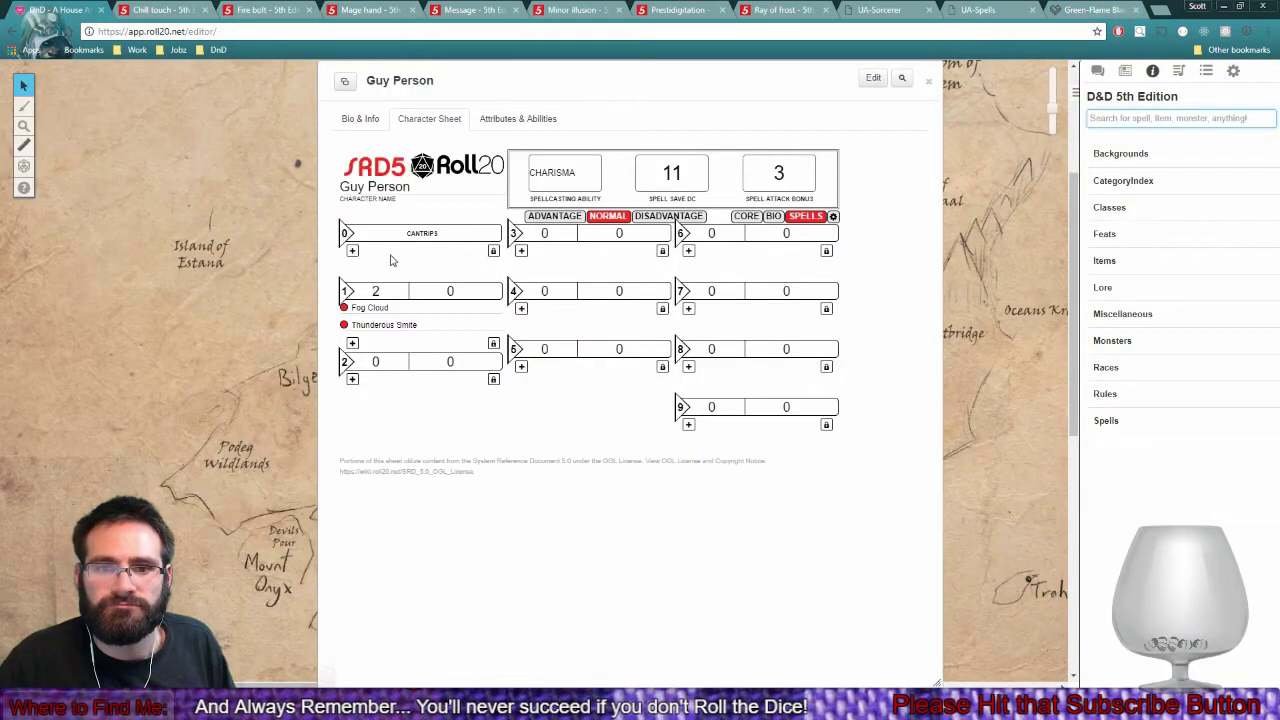
{"action": "left_click", "coordinate": [352, 252]}
{"action": "left_click", "coordinate": [385, 403]}
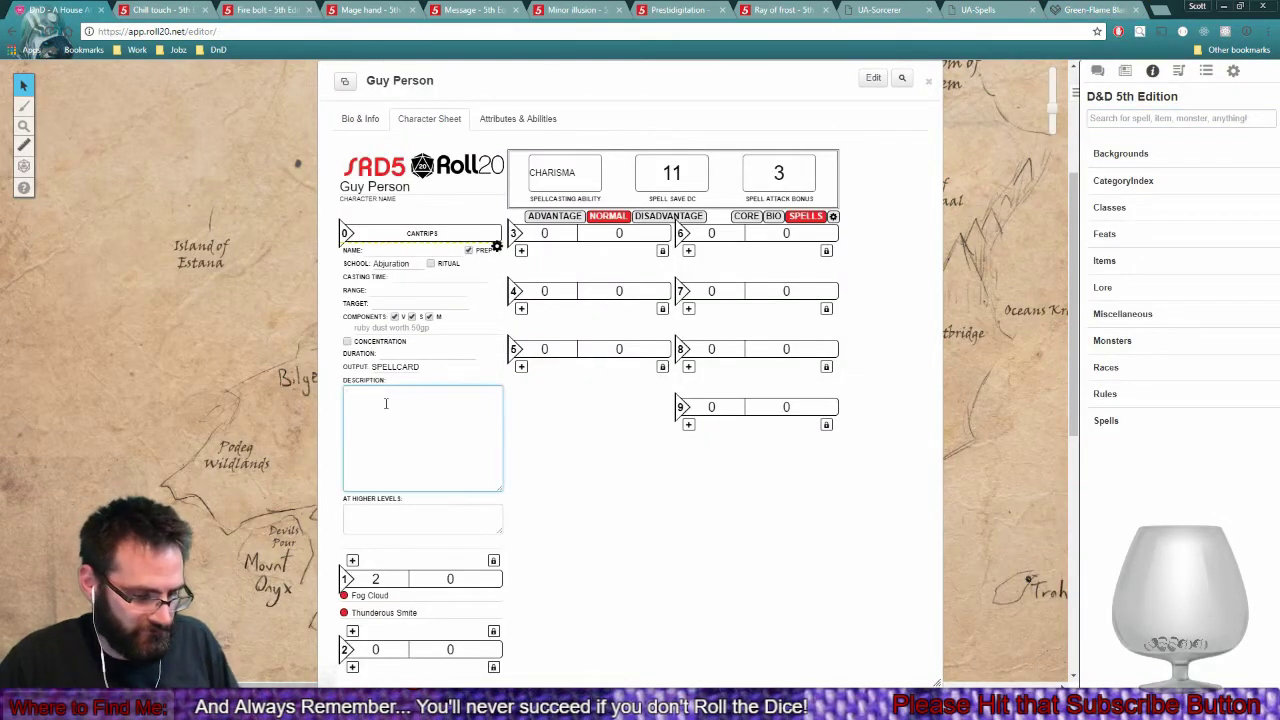
{"action": "key", "text": "ctrl+v"}
Name the new cantrip "Greenflame Blade" and set its school to Evocation.
{"action": "left_click", "coordinate": [402, 250]}
{"action": "type", "text": "Green"}
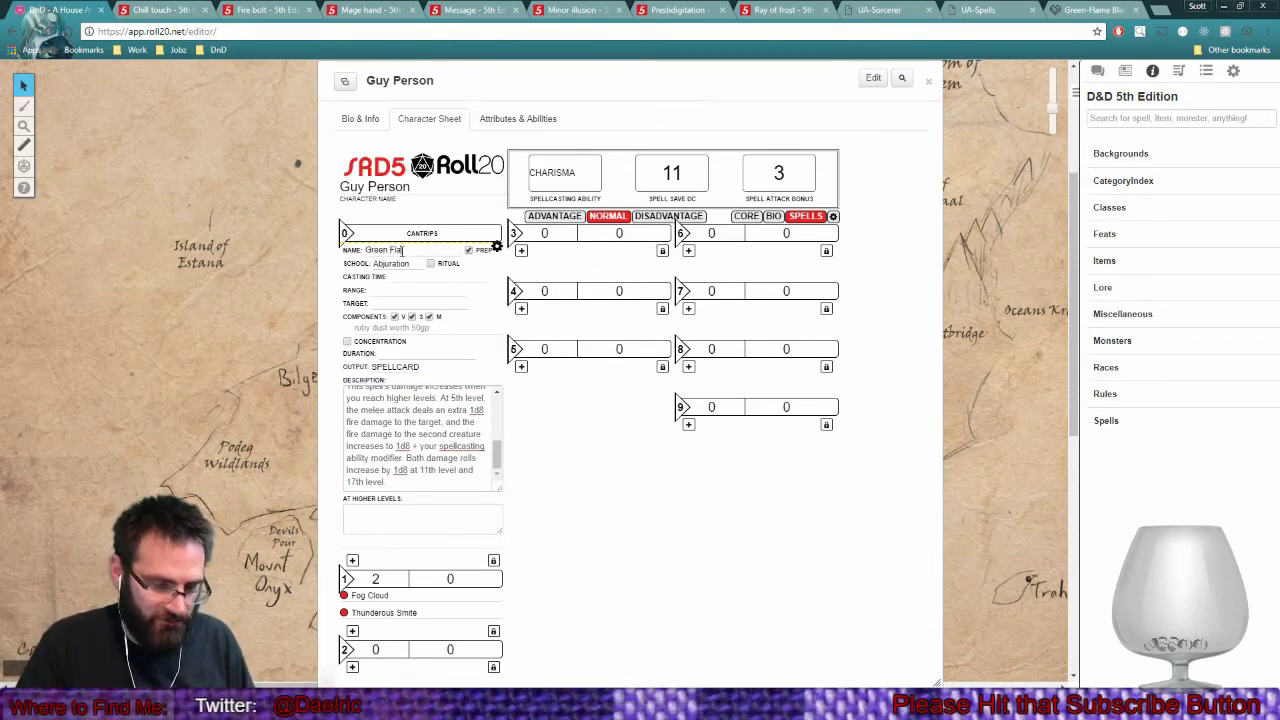
{"action": "type", "text": " flame Blade"}
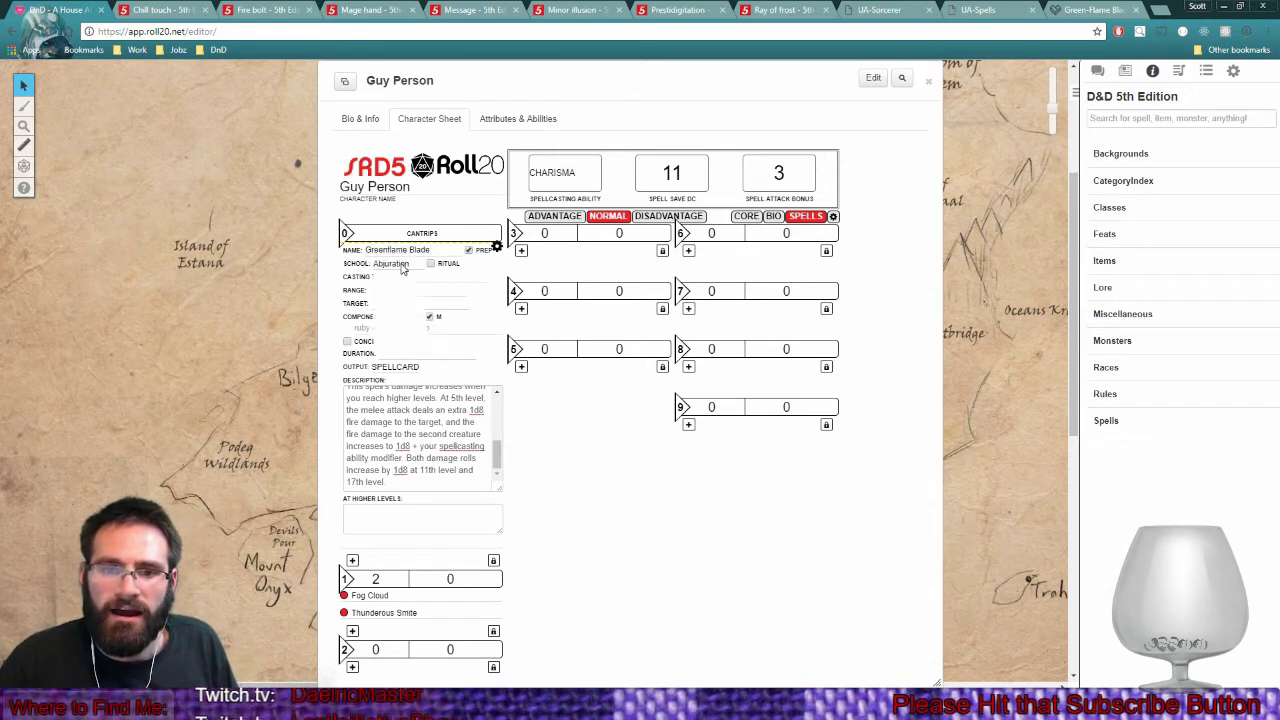
{"action": "left_click", "coordinate": [390, 263]}
{"action": "left_click", "coordinate": [392, 317]}
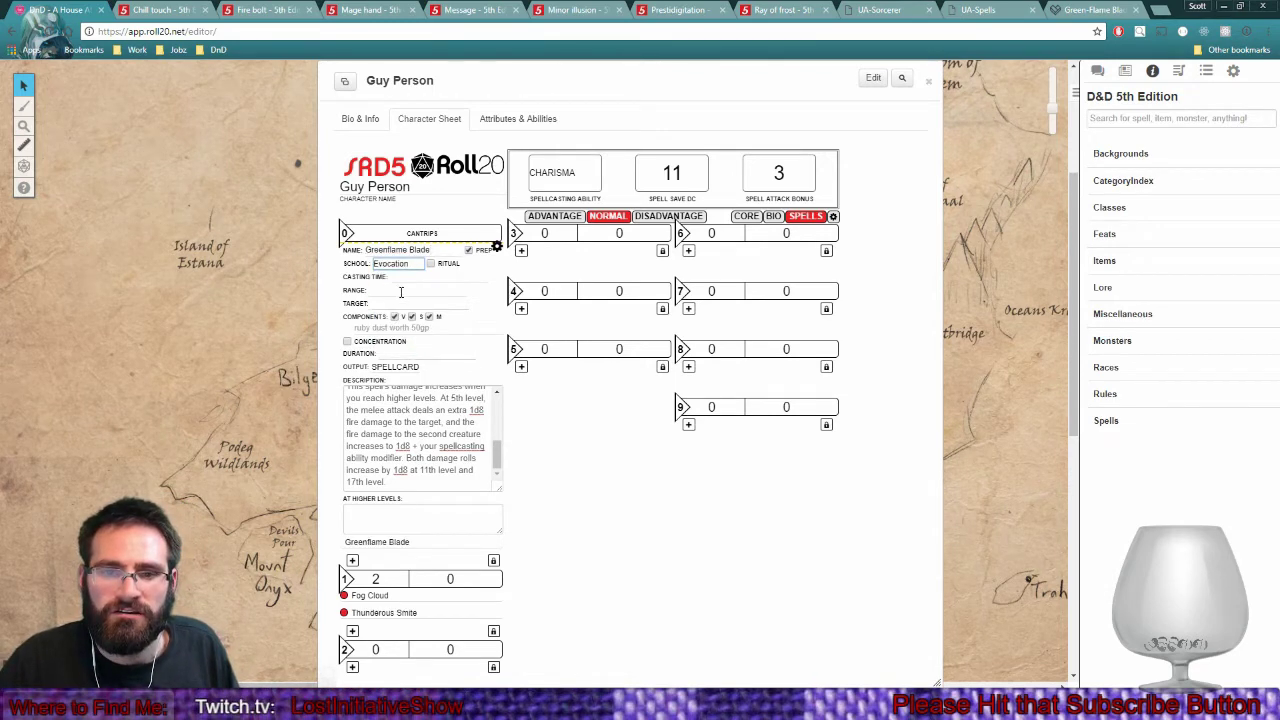
Set Greenflame Blade's casting time to "Action" and its range to "5ft".
{"action": "left_click", "coordinate": [408, 280]}
{"action": "type", "text": "Action"}
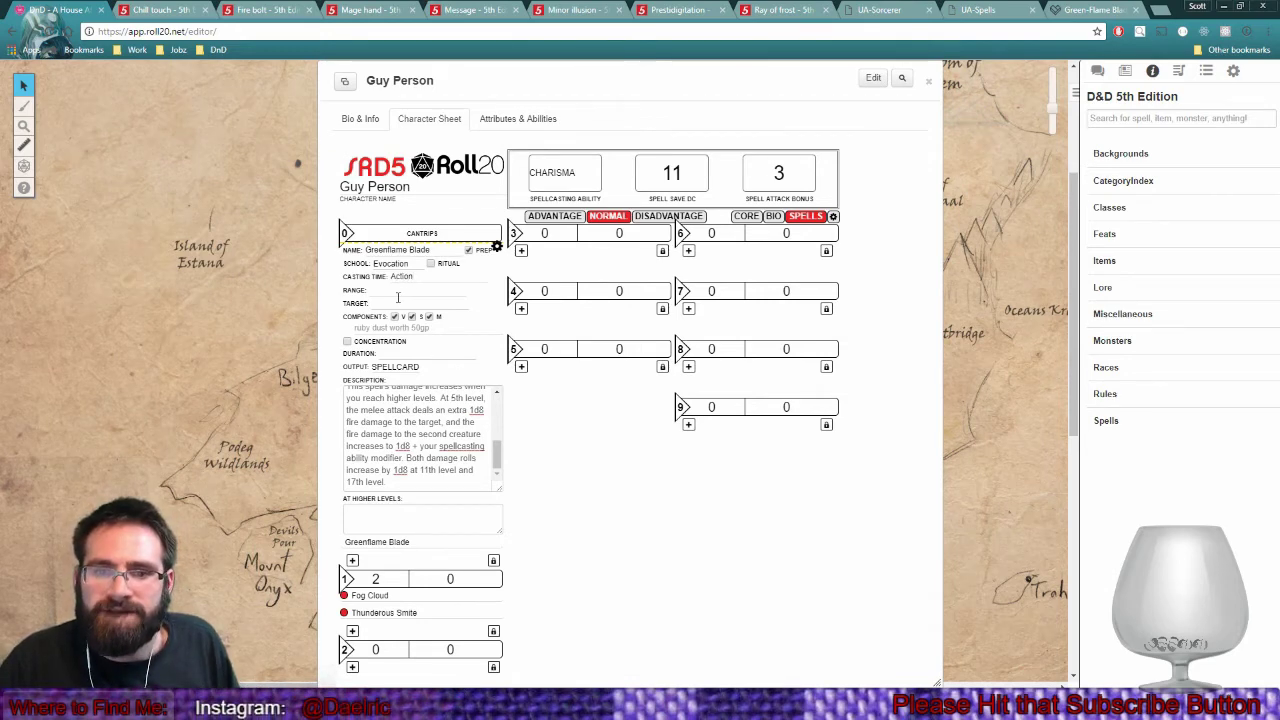
{"action": "left_click", "coordinate": [400, 293]}
{"action": "type", "text": "5ft"}
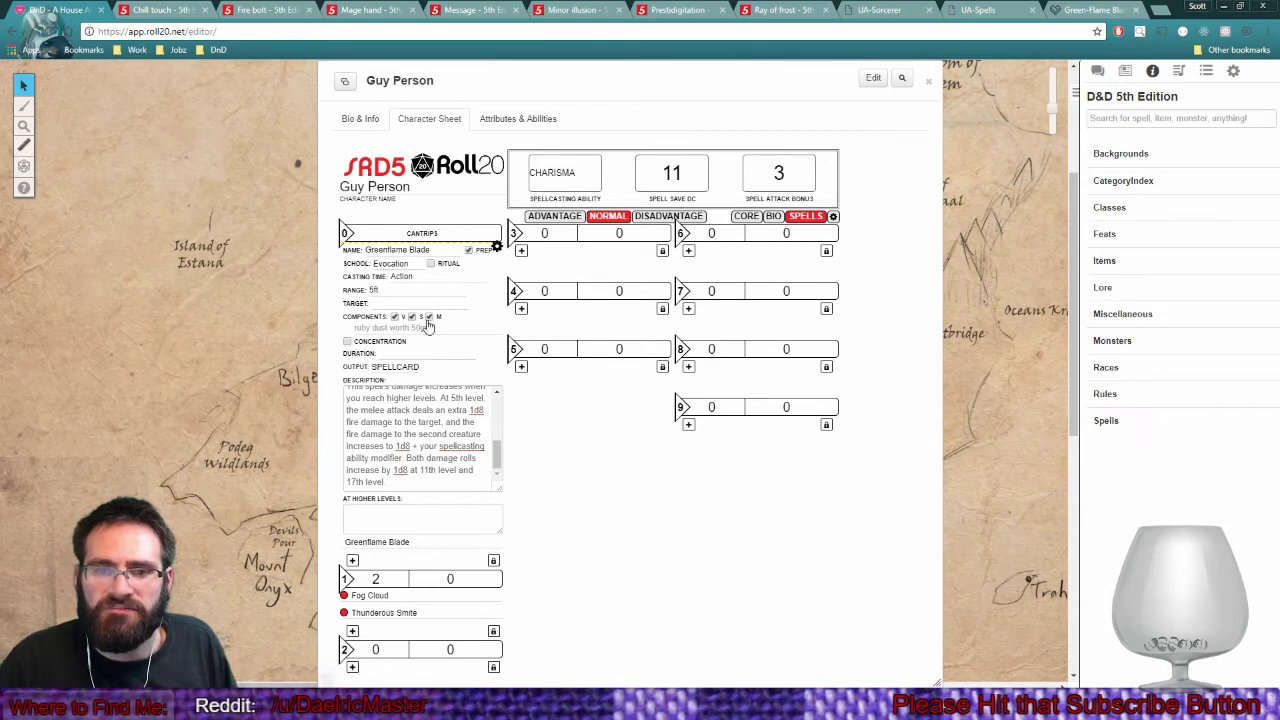
Remove Greenflame Blade's somatic component, enter "weapon" as its material, collapse the entry, and close the Green-Flame Blade wiki page.
{"action": "left_click", "coordinate": [411, 316]}
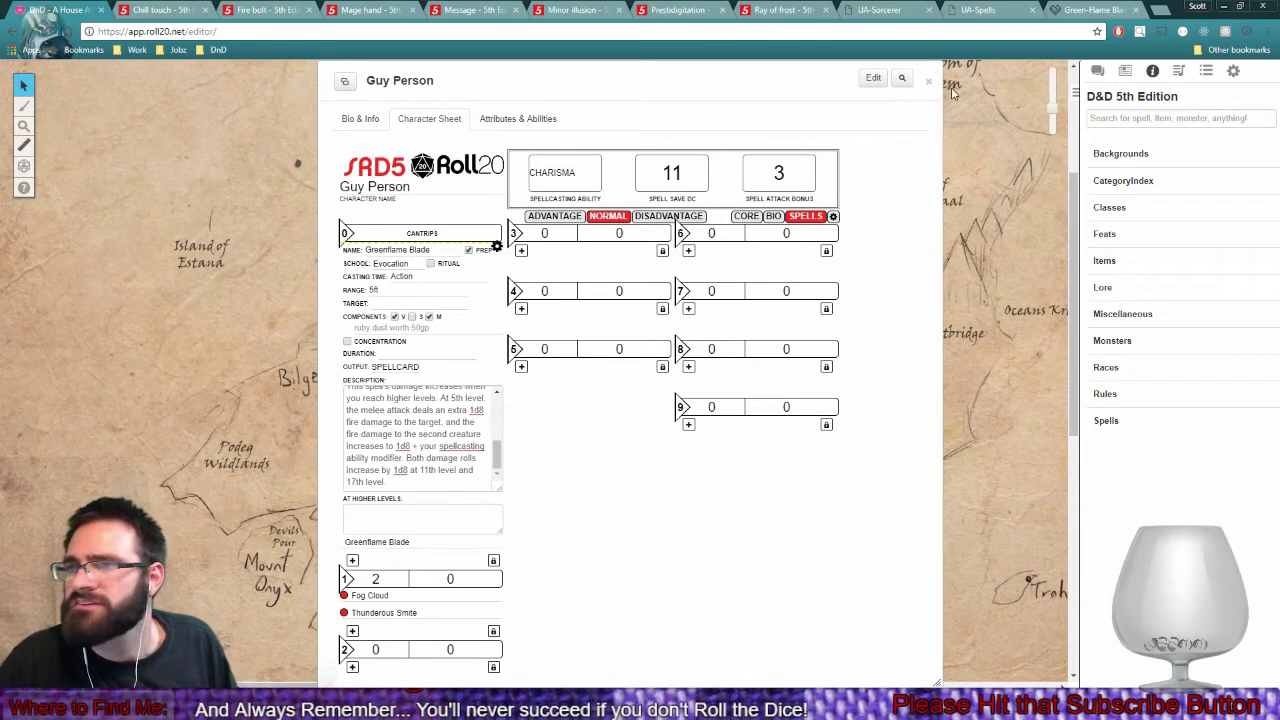
{"action": "left_click", "coordinate": [381, 328]}
{"action": "type", "text": "weapon"}
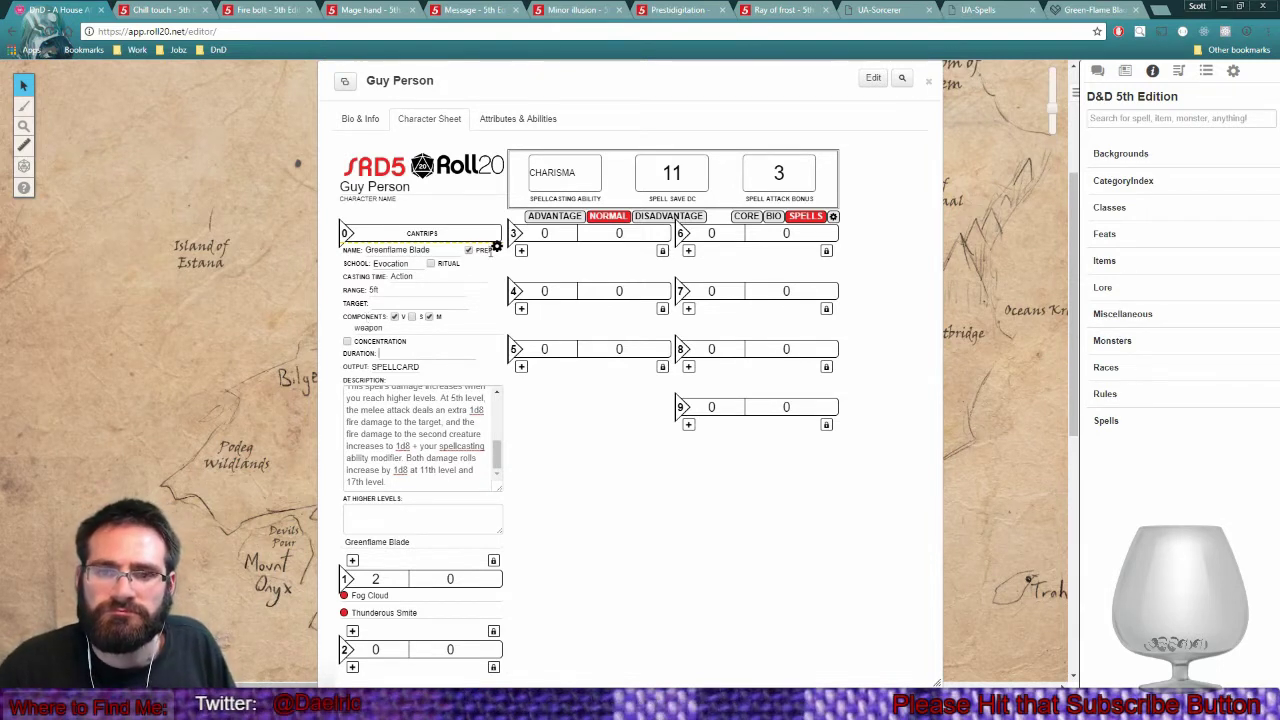
{"action": "left_click", "coordinate": [495, 247]}
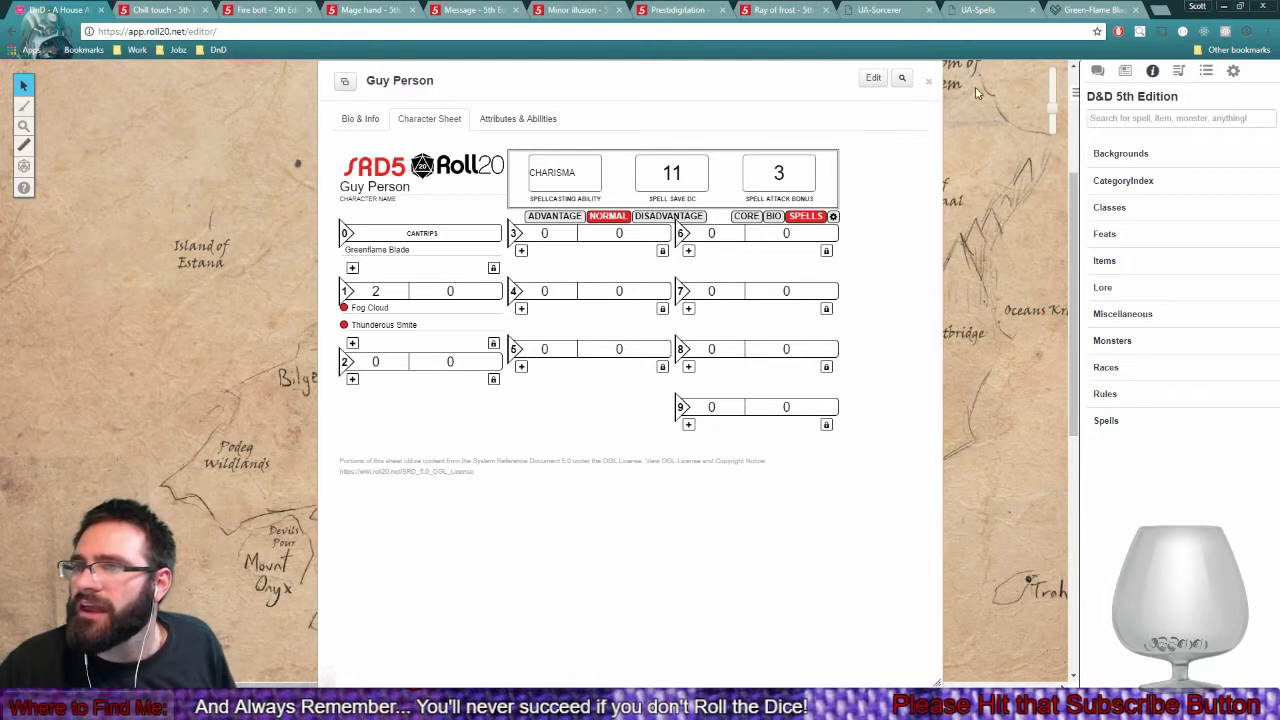
{"action": "left_click", "coordinate": [1135, 10]}
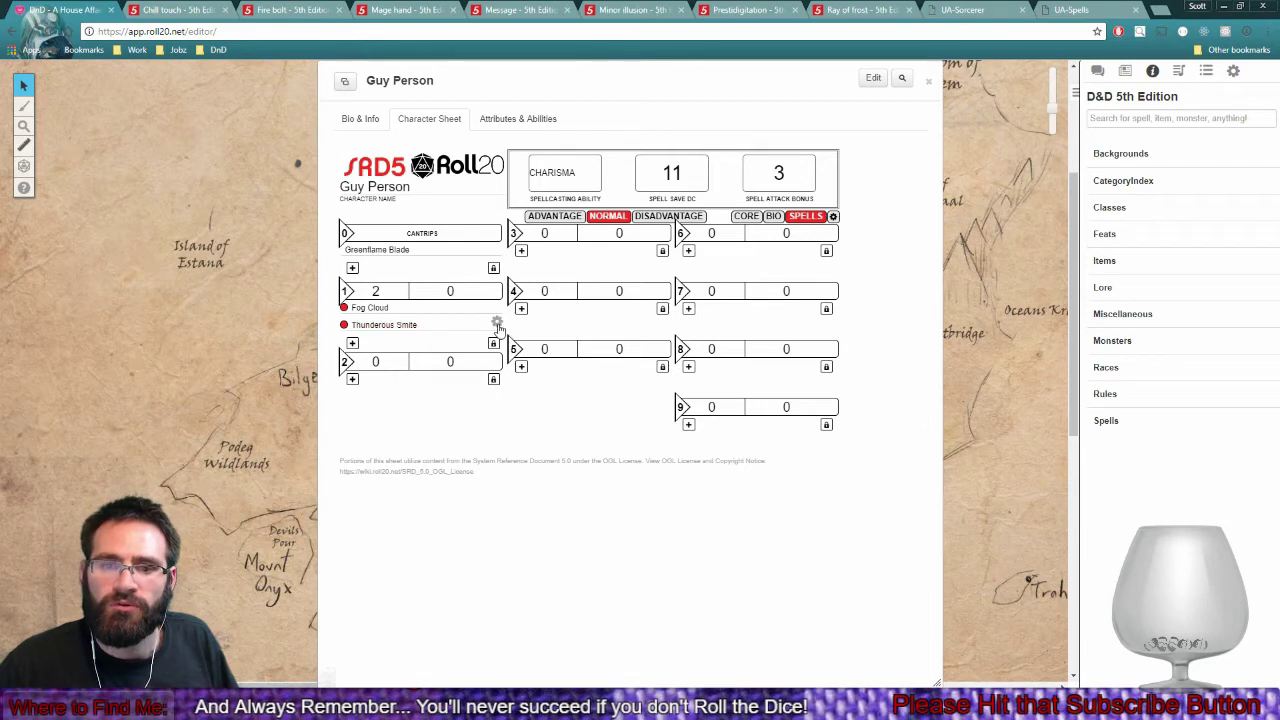
Change the damage type in Thunderous Smite's description to "necrotic" and collapse the entry.
{"action": "left_click", "coordinate": [497, 326]}
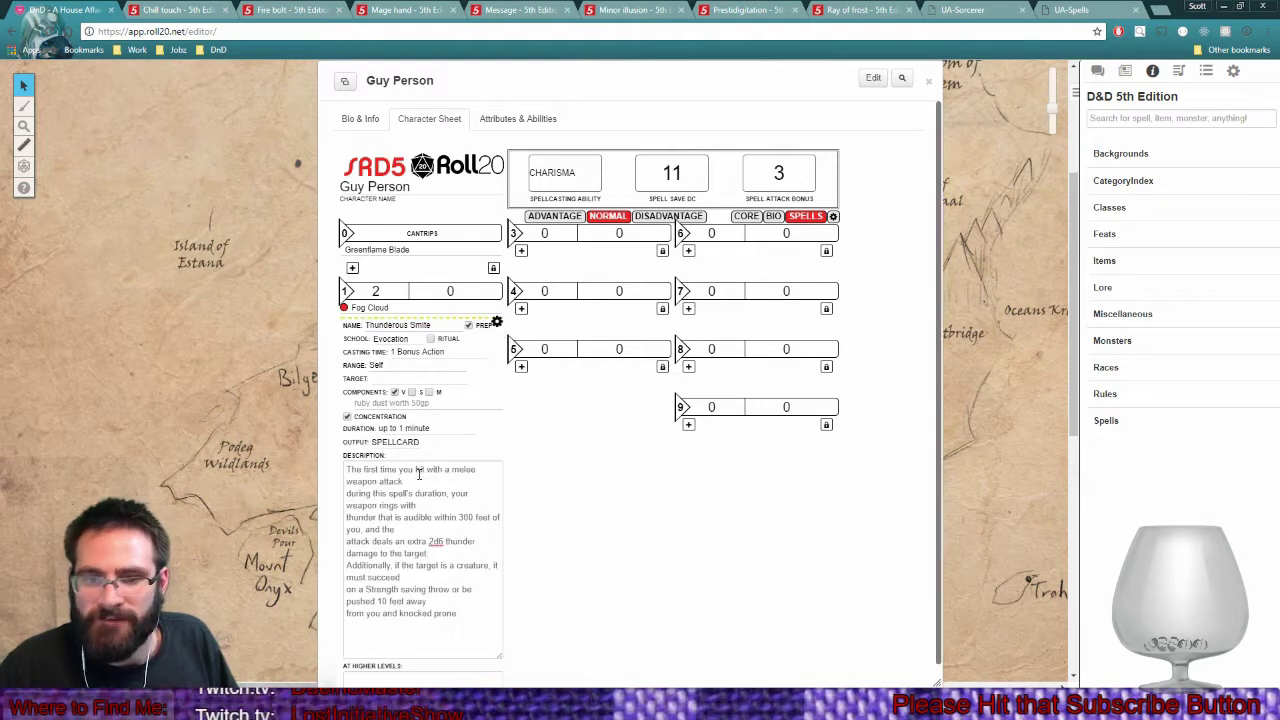
{"action": "double_click", "coordinate": [456, 541]}
{"action": "key", "text": "BackSpace"}
{"action": "type", "text": "nec"}
{"action": "type", "text": "t"}
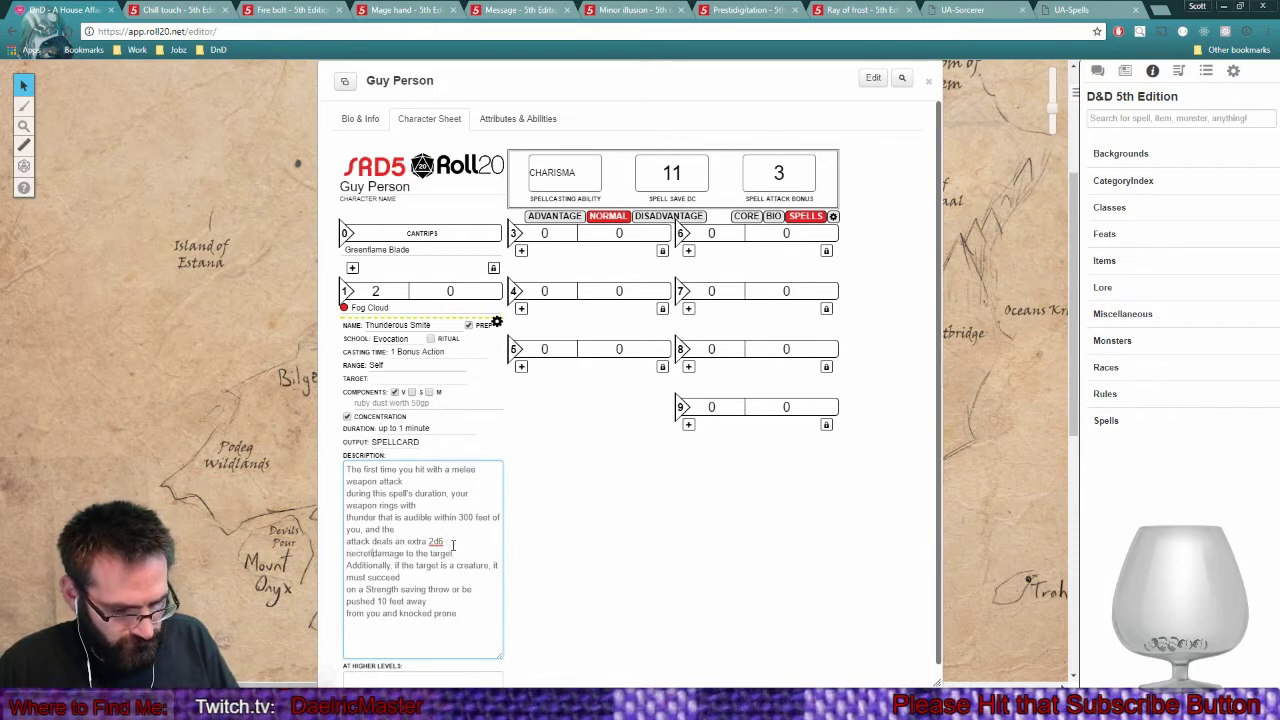
{"action": "left_click", "coordinate": [497, 323]}
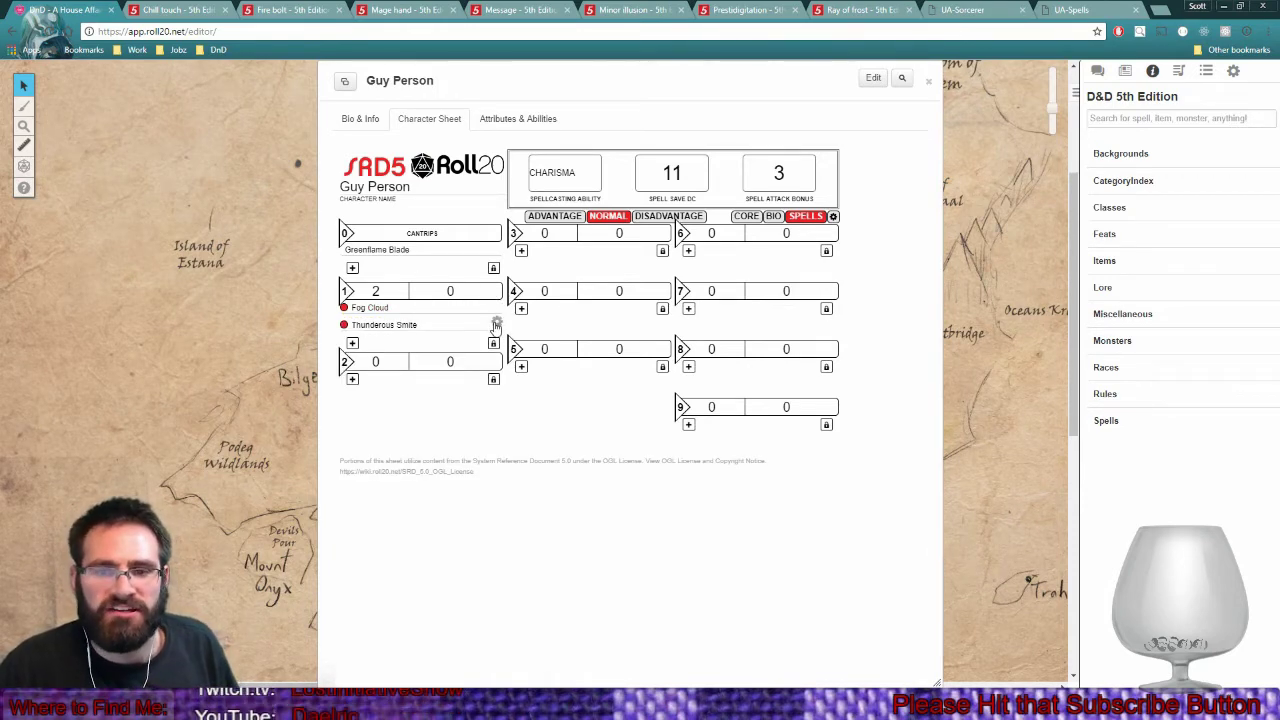
Review the school options for Thunderous Smite, choose Evocation, and collapse the entry.
{"action": "left_click", "coordinate": [496, 324]}
{"action": "left_click", "coordinate": [397, 340]}
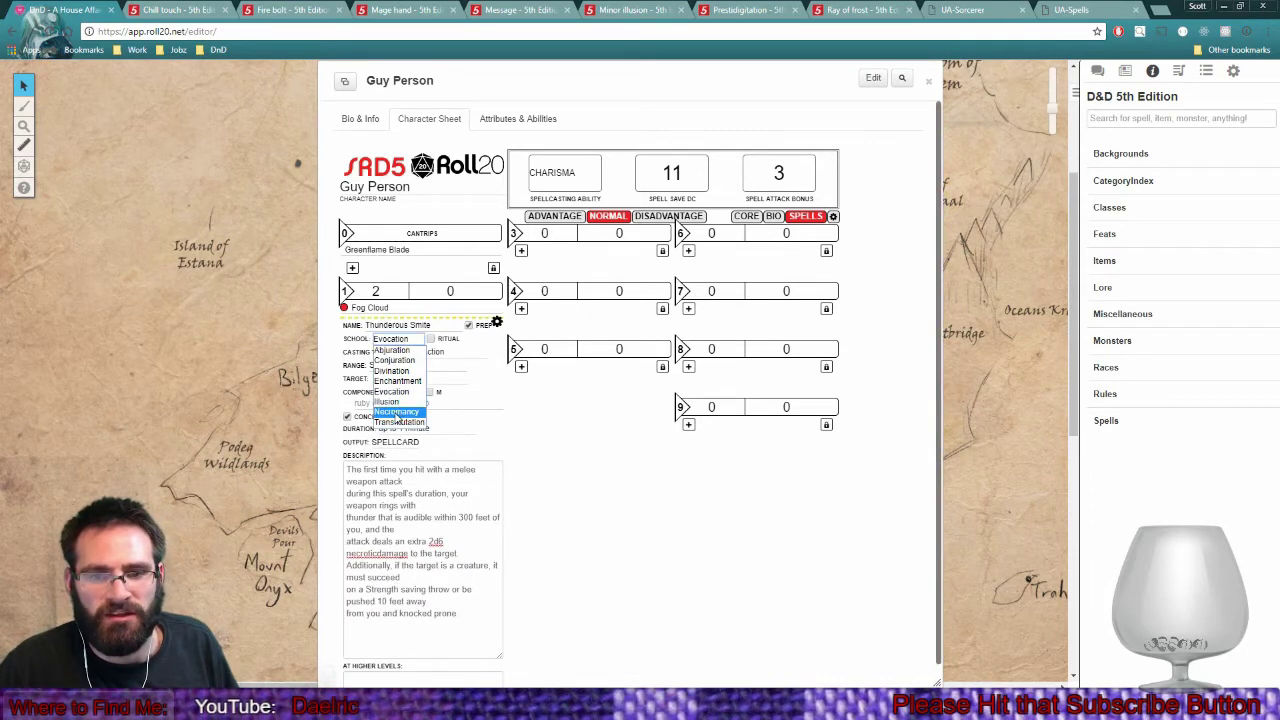
{"action": "left_click", "coordinate": [398, 392]}
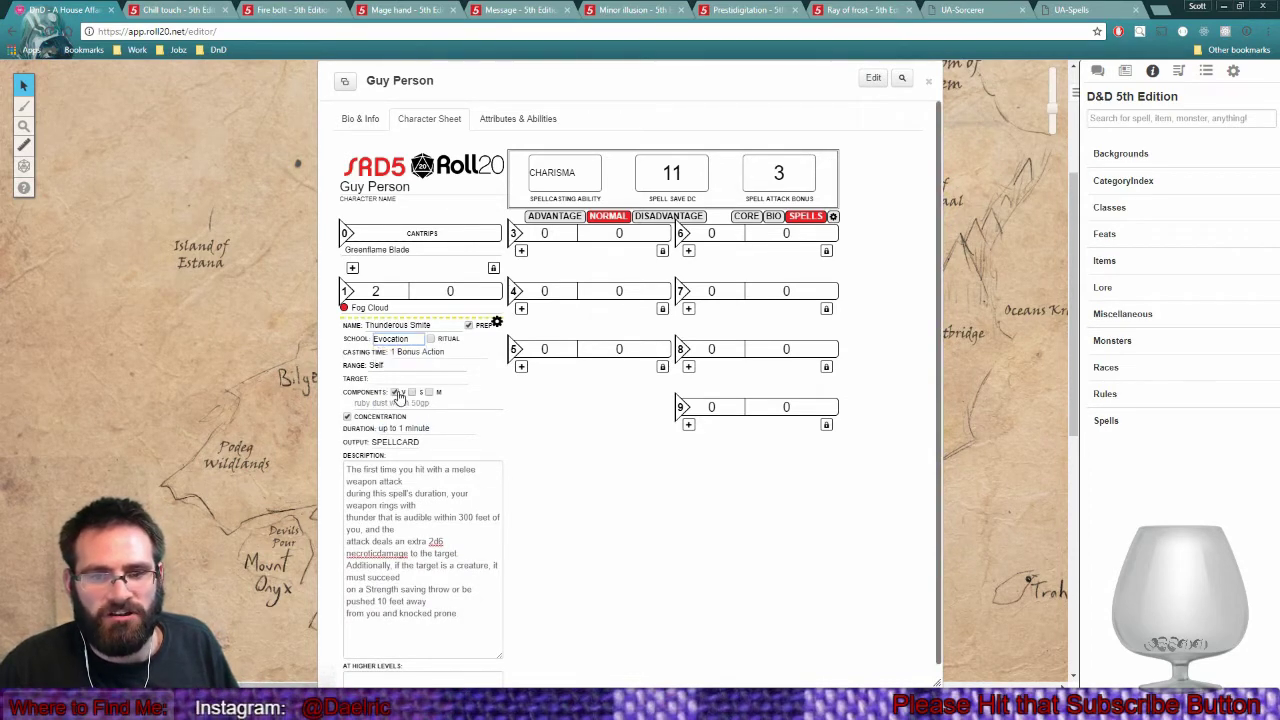
{"action": "left_click", "coordinate": [496, 324]}
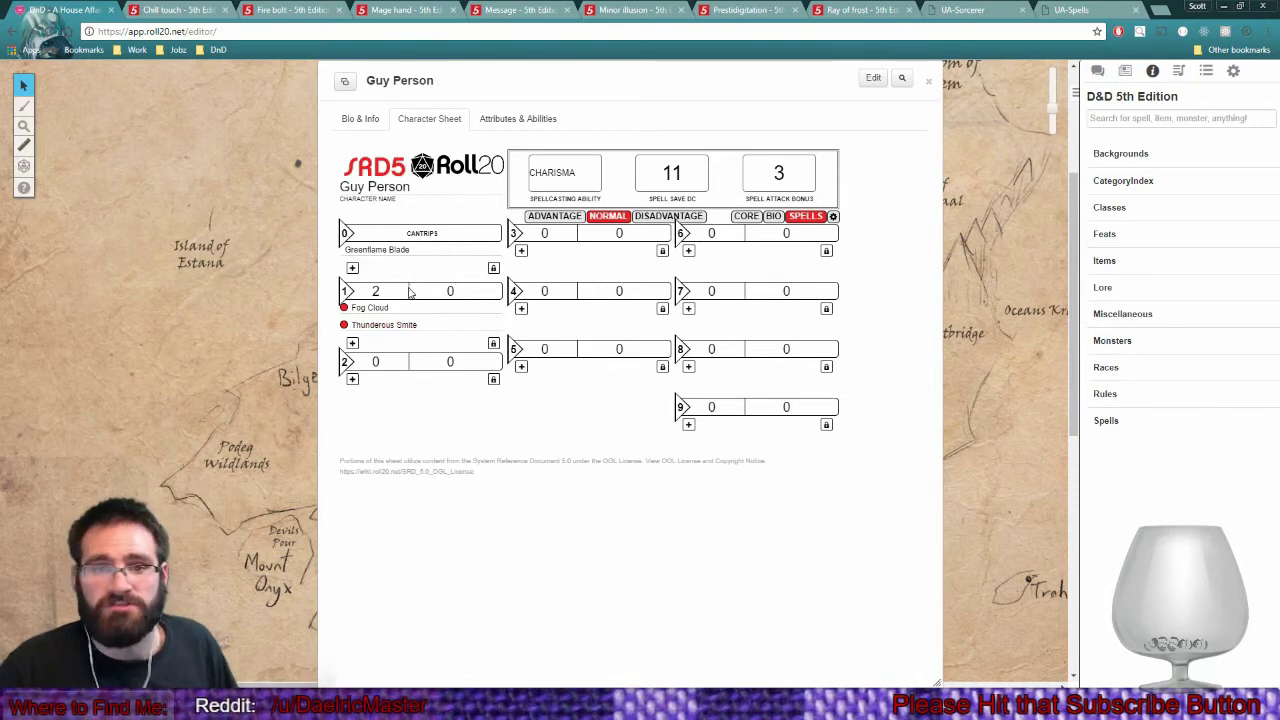
Look through the Chill Touch, Minor Illusion, Prestidigitation and Ray of Frost cantrip pages, highlighting the Minor Illusion and Ray of Frost descriptions.
{"action": "left_click", "coordinate": [177, 11]}
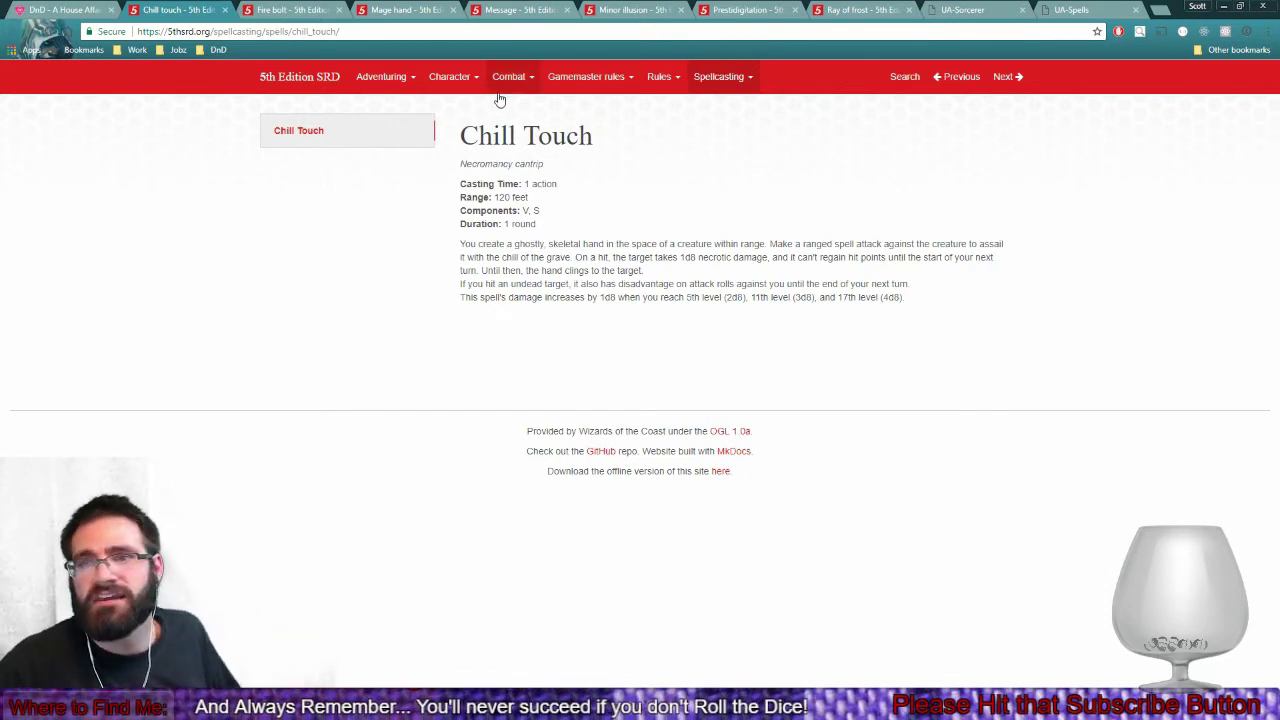
{"action": "key", "text": "ctrl+6"}
{"action": "left_click_drag", "start_coordinate": [463, 248], "coordinate": [585, 377]}
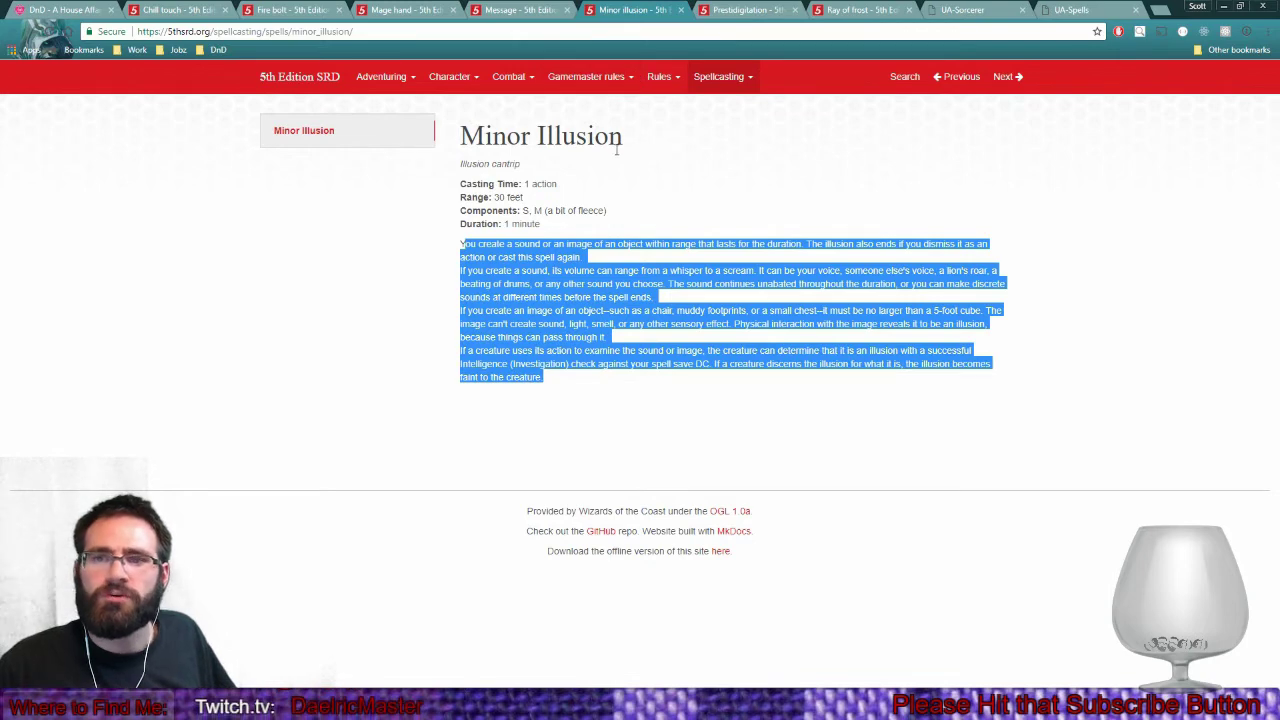
{"action": "left_click", "coordinate": [641, 112]}
{"action": "left_click", "coordinate": [706, 12]}
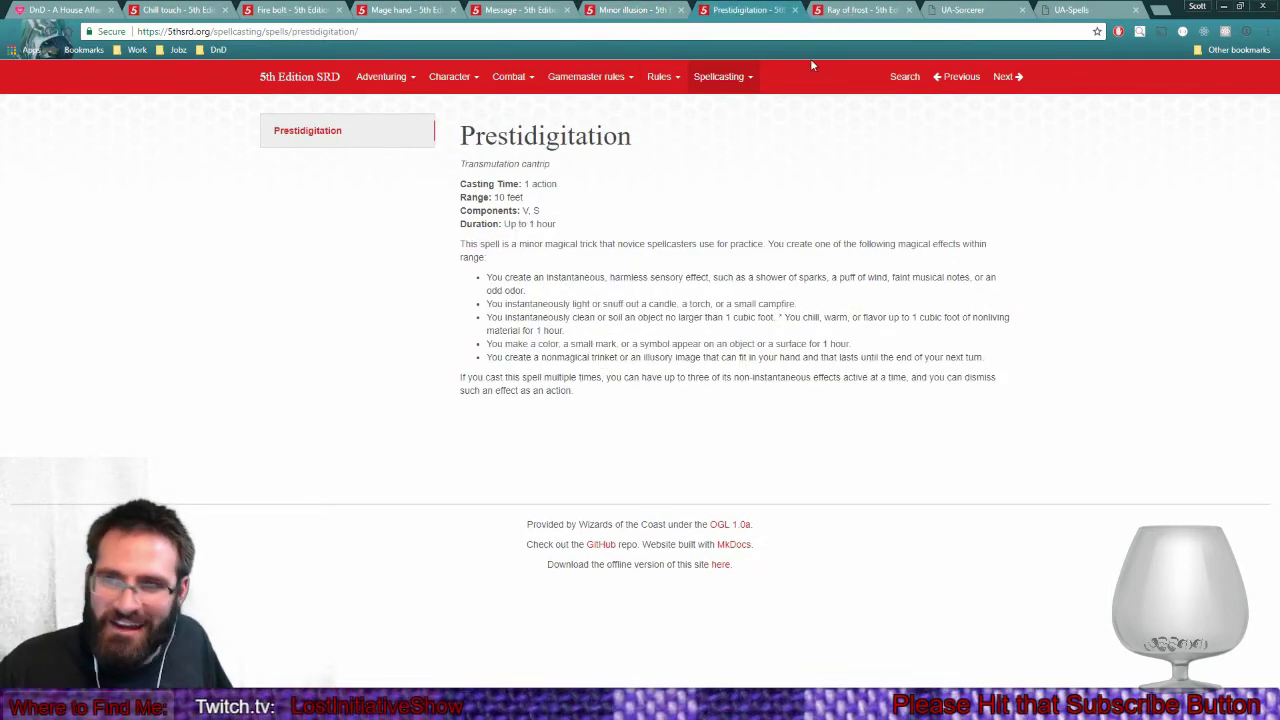
{"action": "left_click", "coordinate": [856, 10]}
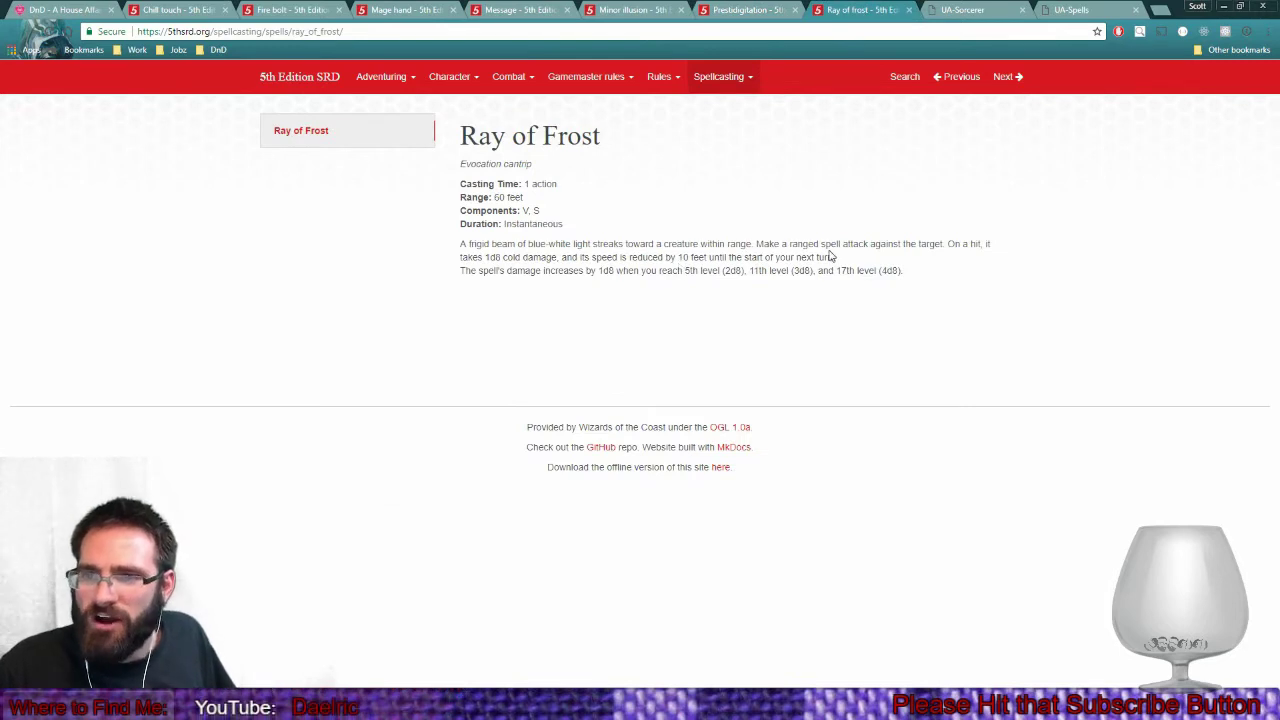
{"action": "left_click_drag", "start_coordinate": [519, 247], "coordinate": [1011, 291]}
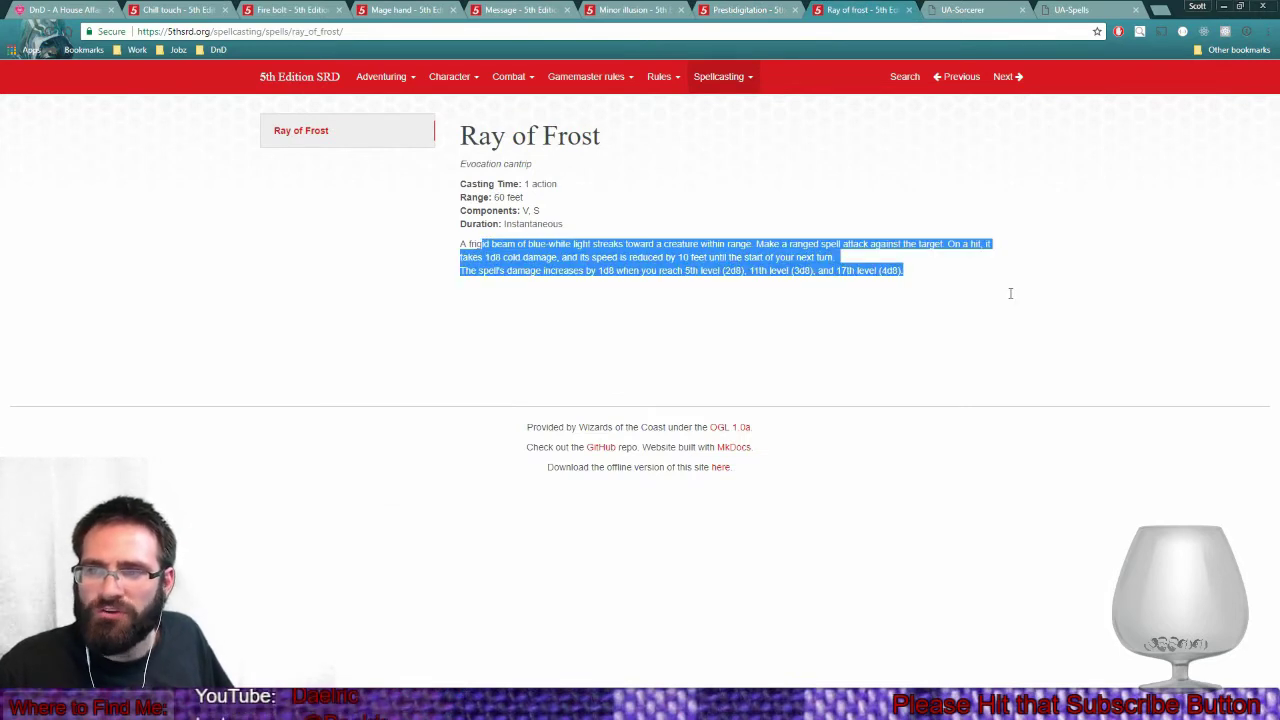
Review the Ray of Frost, Message and Fire Bolt cantrip pages, highlighting Ray of Frost's range and components and the Fire Bolt text.
{"action": "left_click", "coordinate": [933, 280]}
{"action": "left_click_drag", "start_coordinate": [477, 197], "coordinate": [628, 212]}
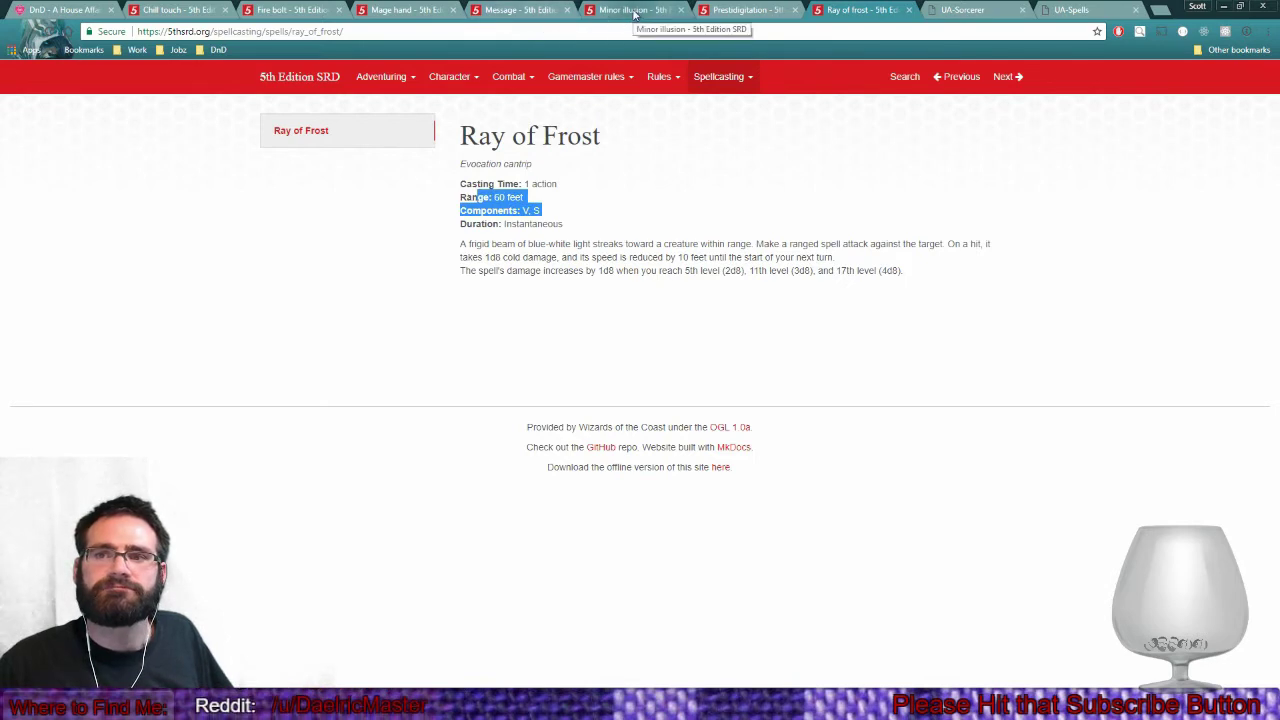
{"action": "left_click", "coordinate": [520, 10]}
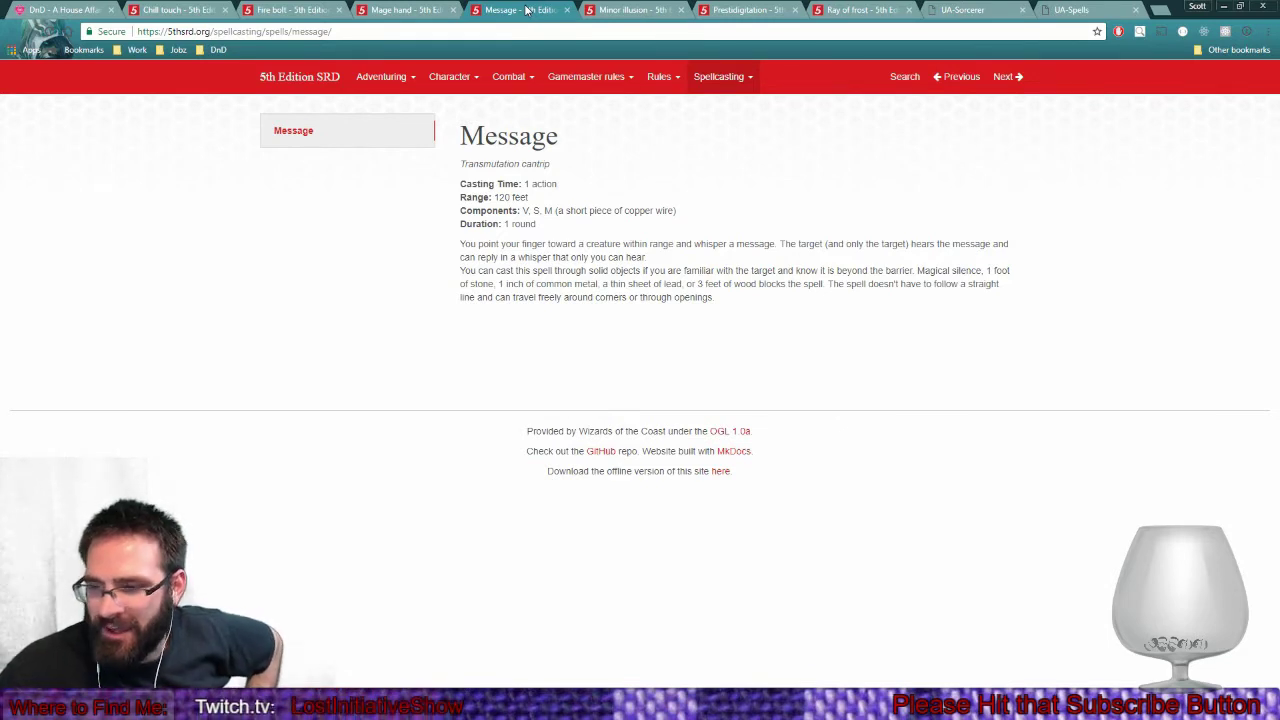
{"action": "left_click", "coordinate": [290, 10]}
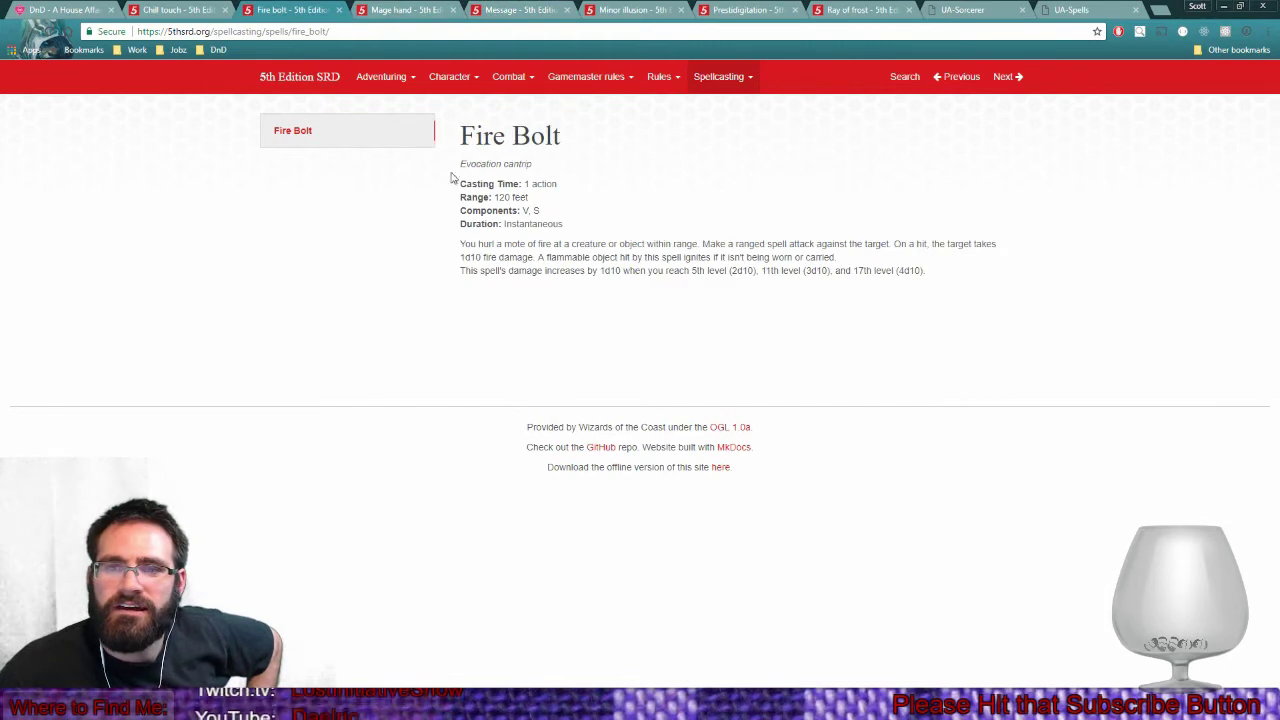
{"action": "left_click_drag", "start_coordinate": [460, 133], "coordinate": [937, 284]}
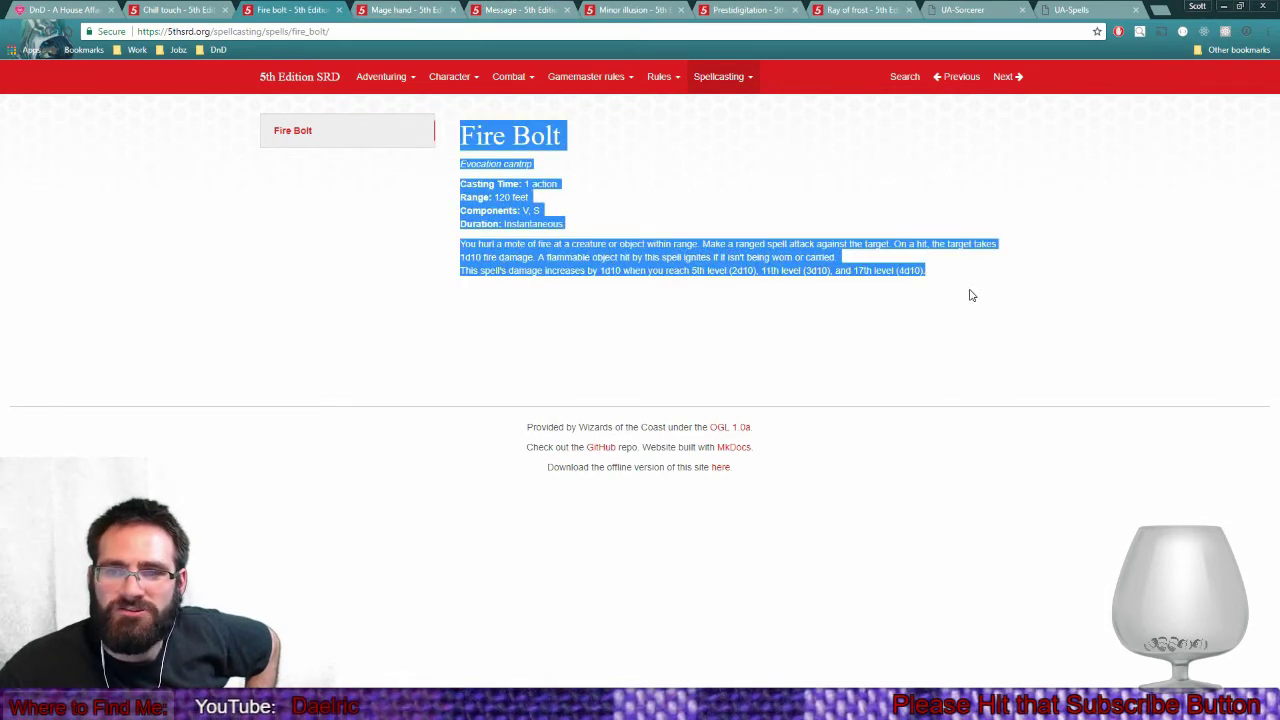
{"action": "left_click", "coordinate": [714, 351]}
{"action": "left_click_drag", "start_coordinate": [474, 135], "coordinate": [996, 271]}
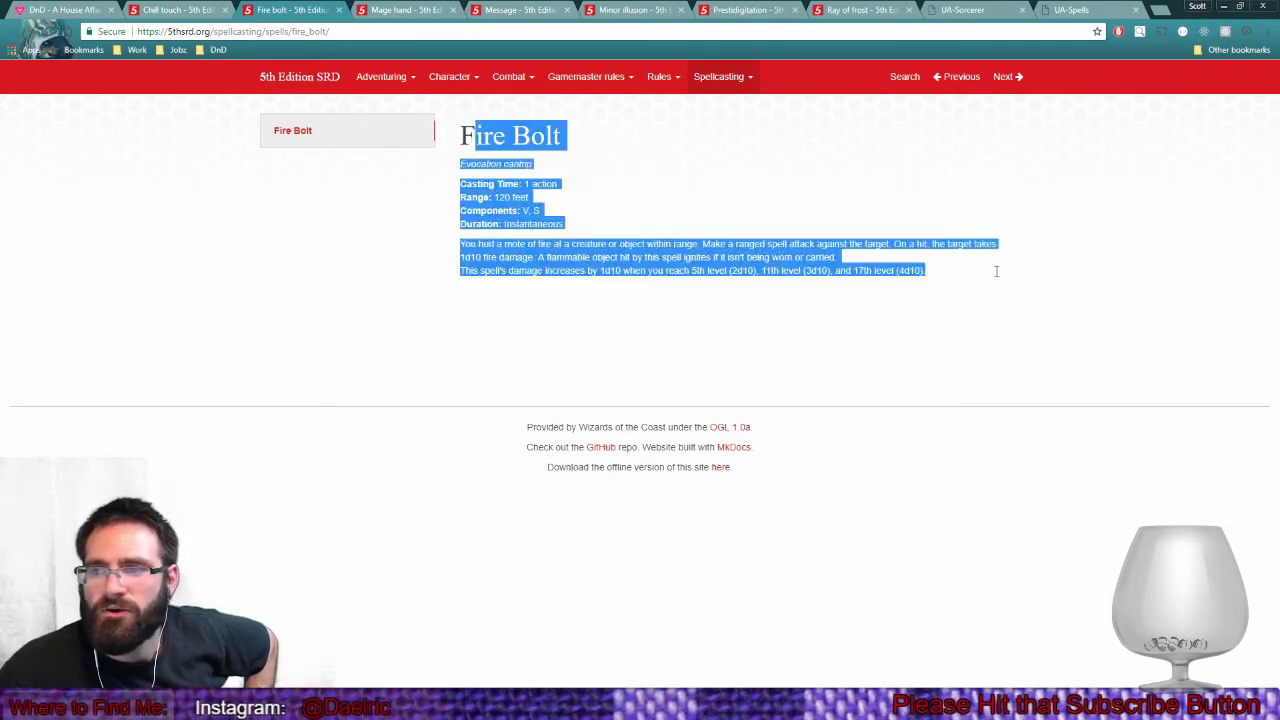
{"action": "left_click", "coordinate": [838, 278]}
{"action": "left_click_drag", "start_coordinate": [458, 135], "coordinate": [845, 244]}
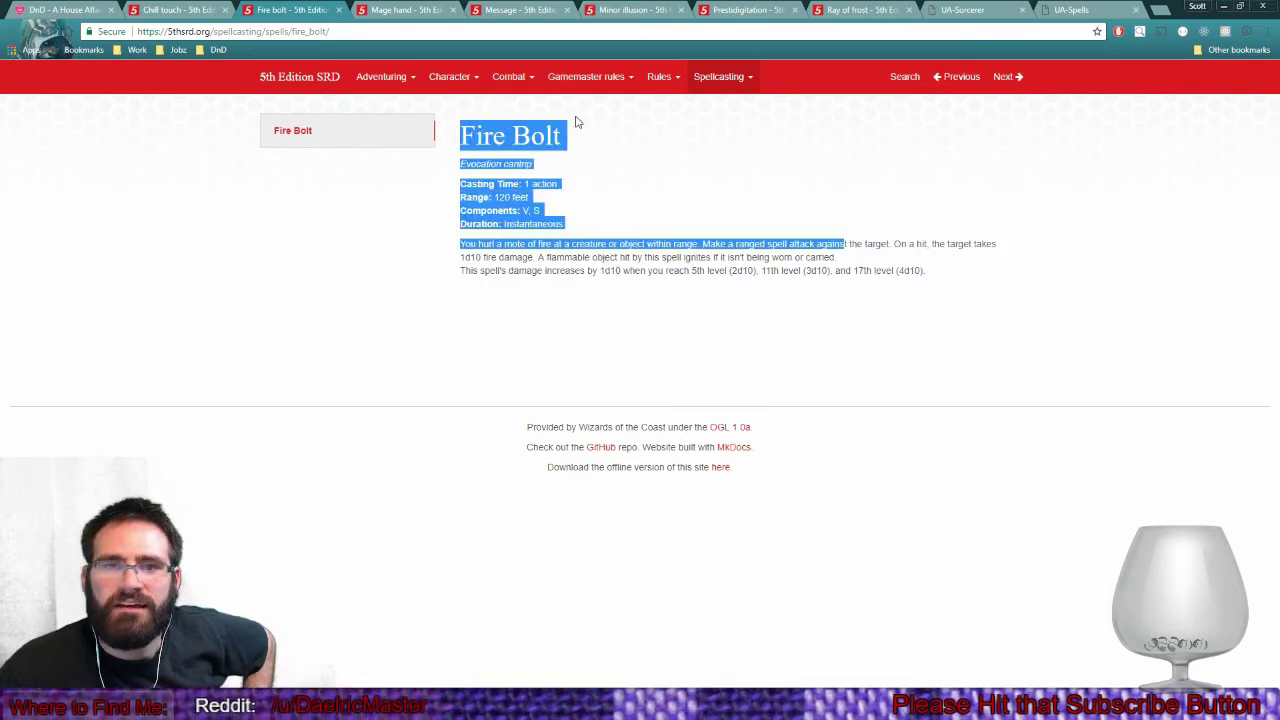
Add Fire Bolt from the compendium to the character's cantrips in Roll20, collapse the entry, and close the Fire Bolt web page.
{"action": "left_click", "coordinate": [55, 10]}
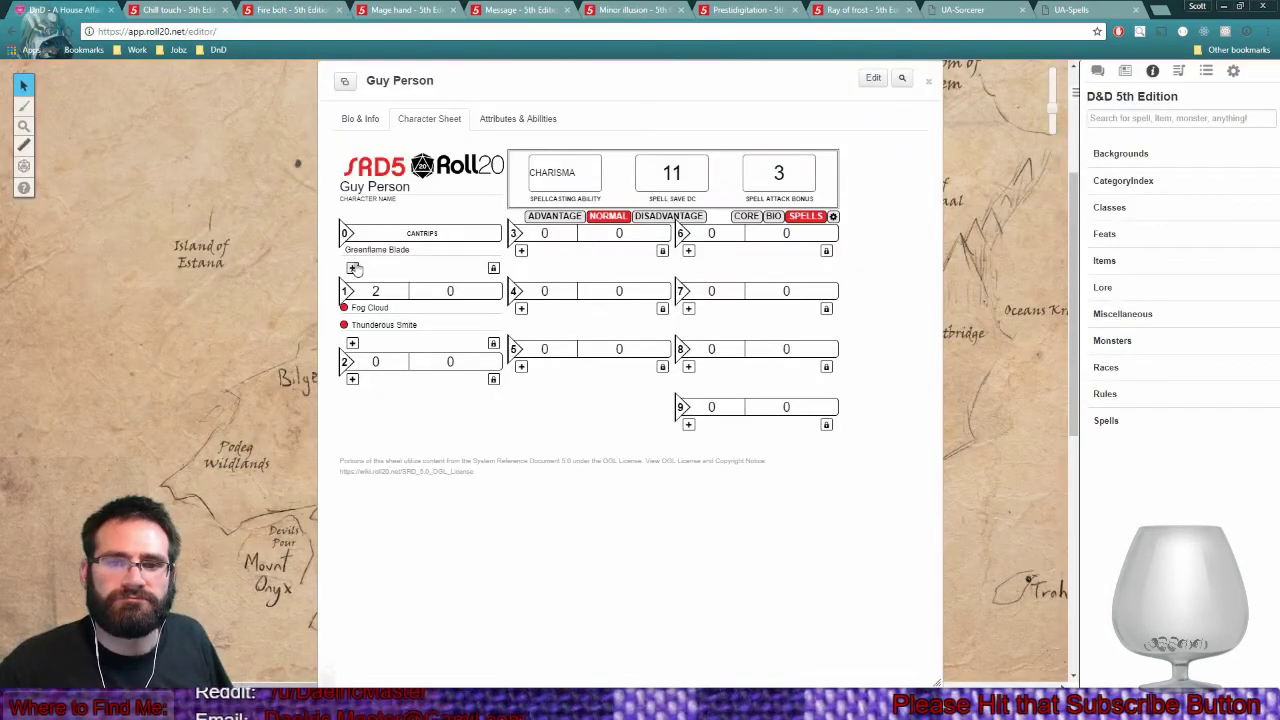
{"action": "left_click", "coordinate": [1205, 117]}
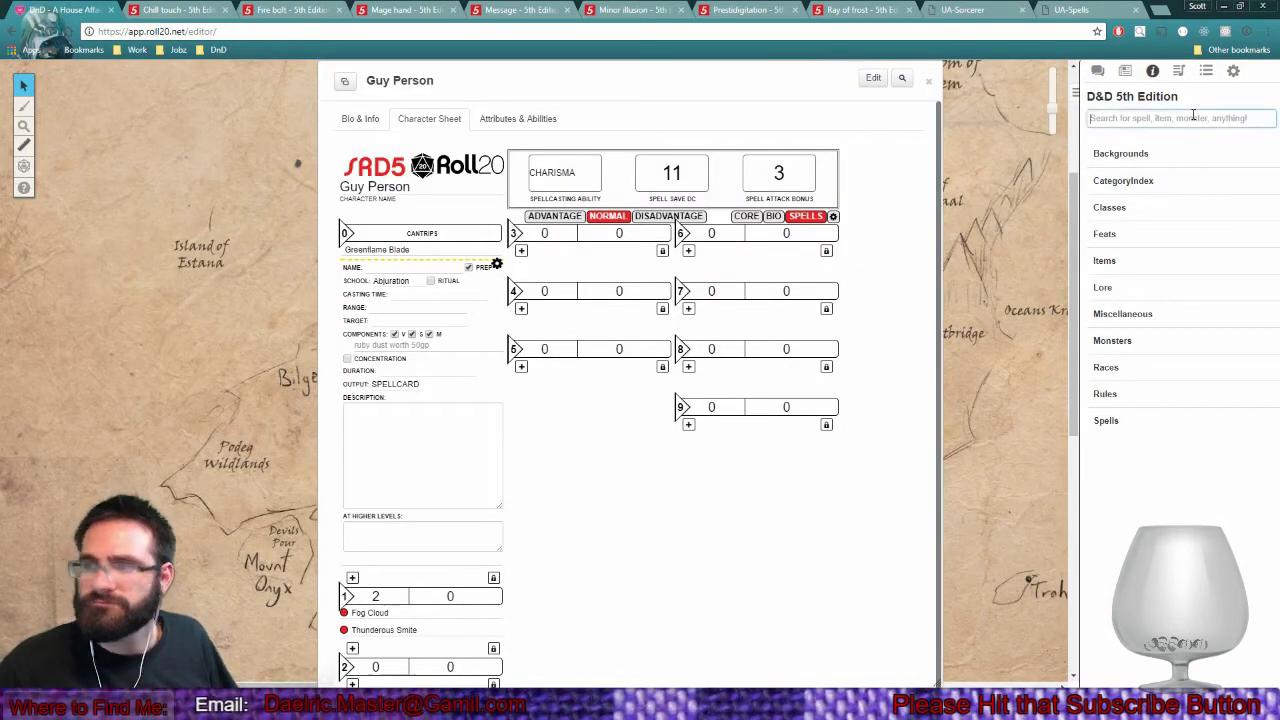
{"action": "type", "text": "fire b"}
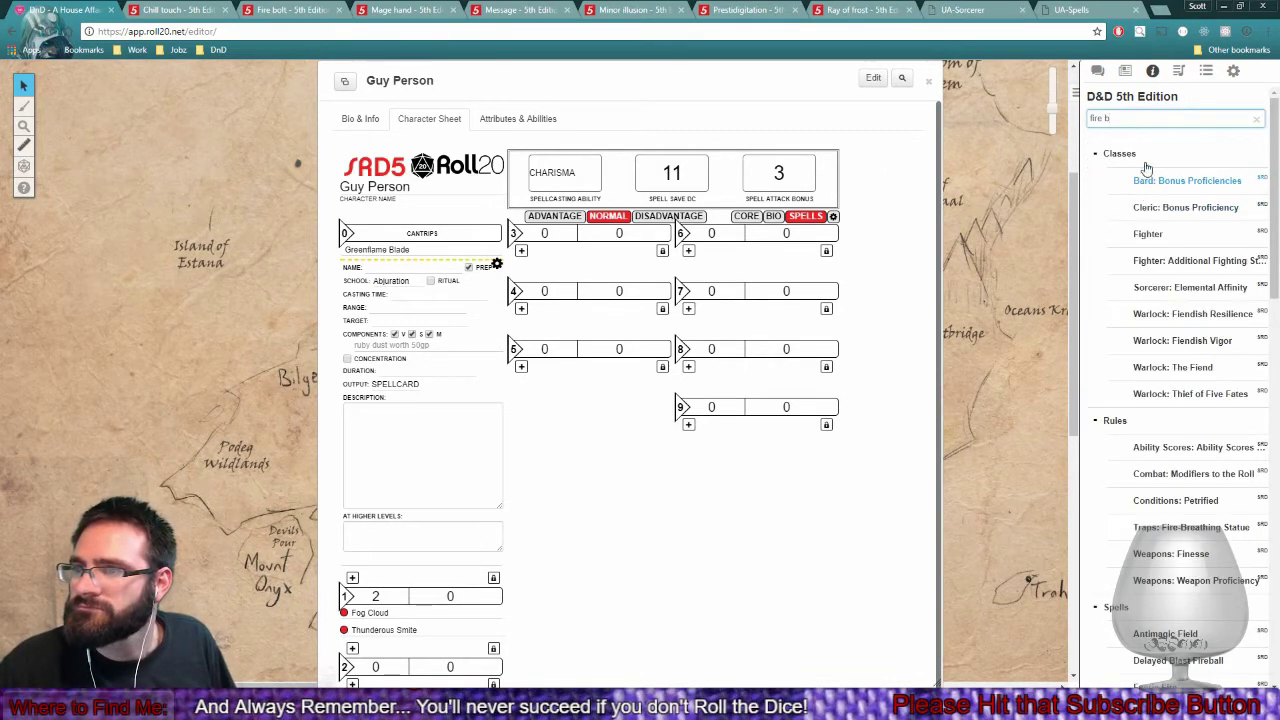
{"action": "type", "text": "olt"}
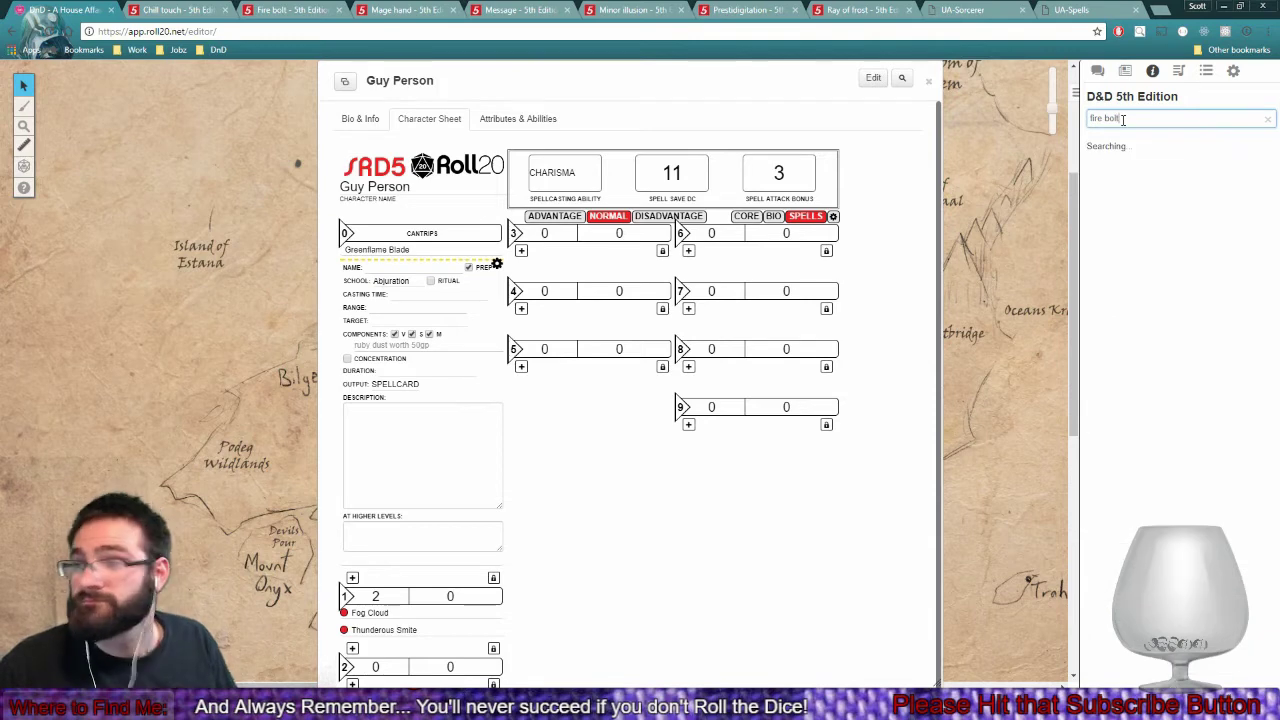
{"action": "left_click_drag", "start_coordinate": [1150, 180], "coordinate": [450, 280]}
{"action": "left_click", "coordinate": [496, 264]}
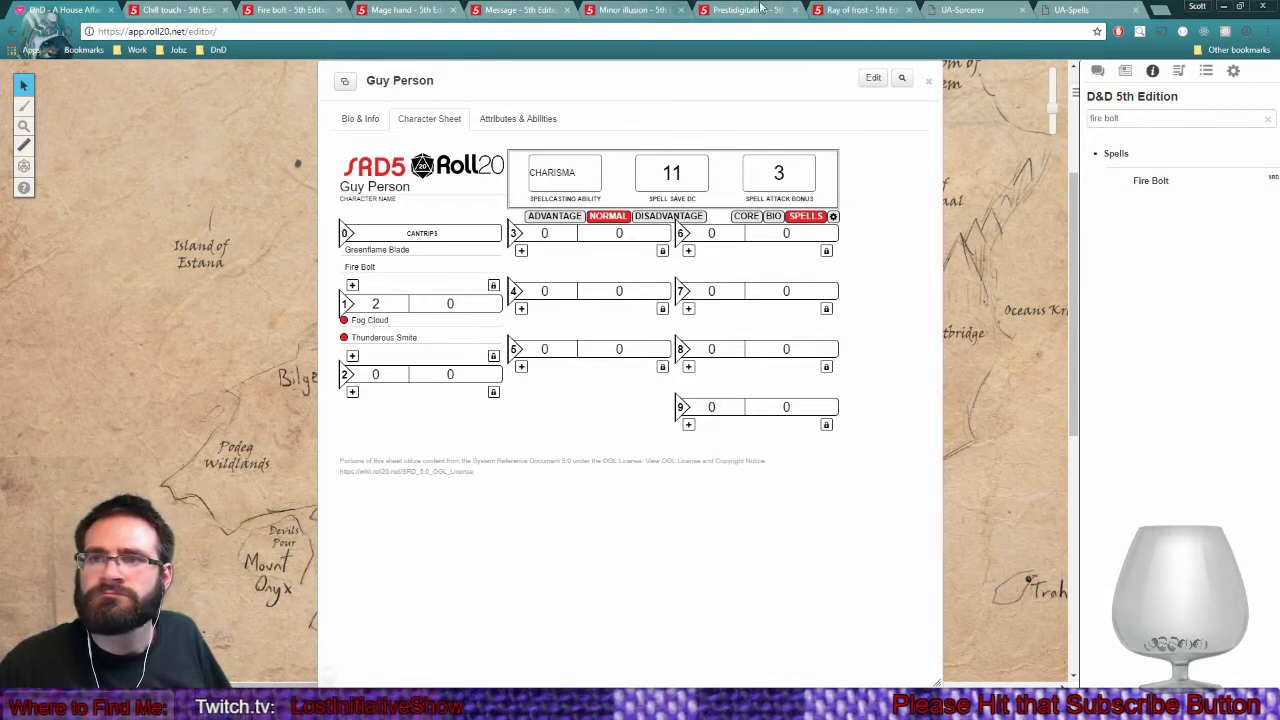
{"action": "left_click", "coordinate": [338, 10]}
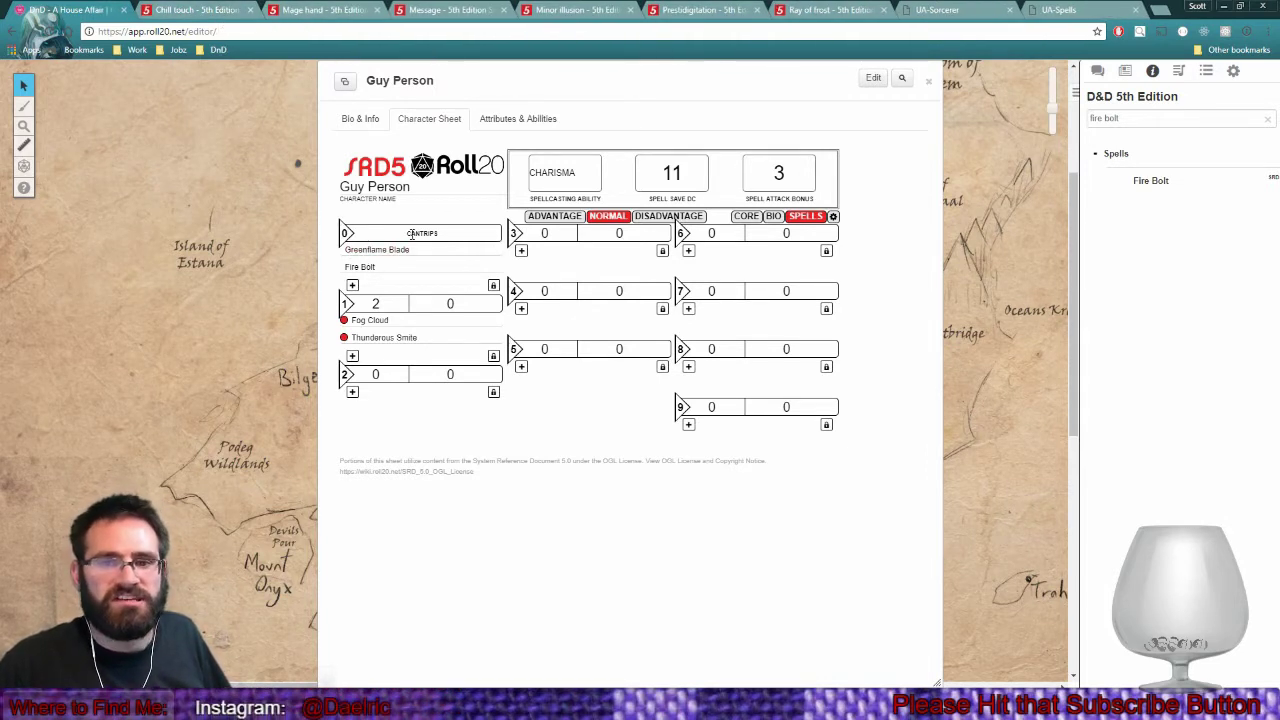
Read the Chill Touch cantrip page, highlighting its description and the effect on undead targets.
{"action": "left_click", "coordinate": [187, 9]}
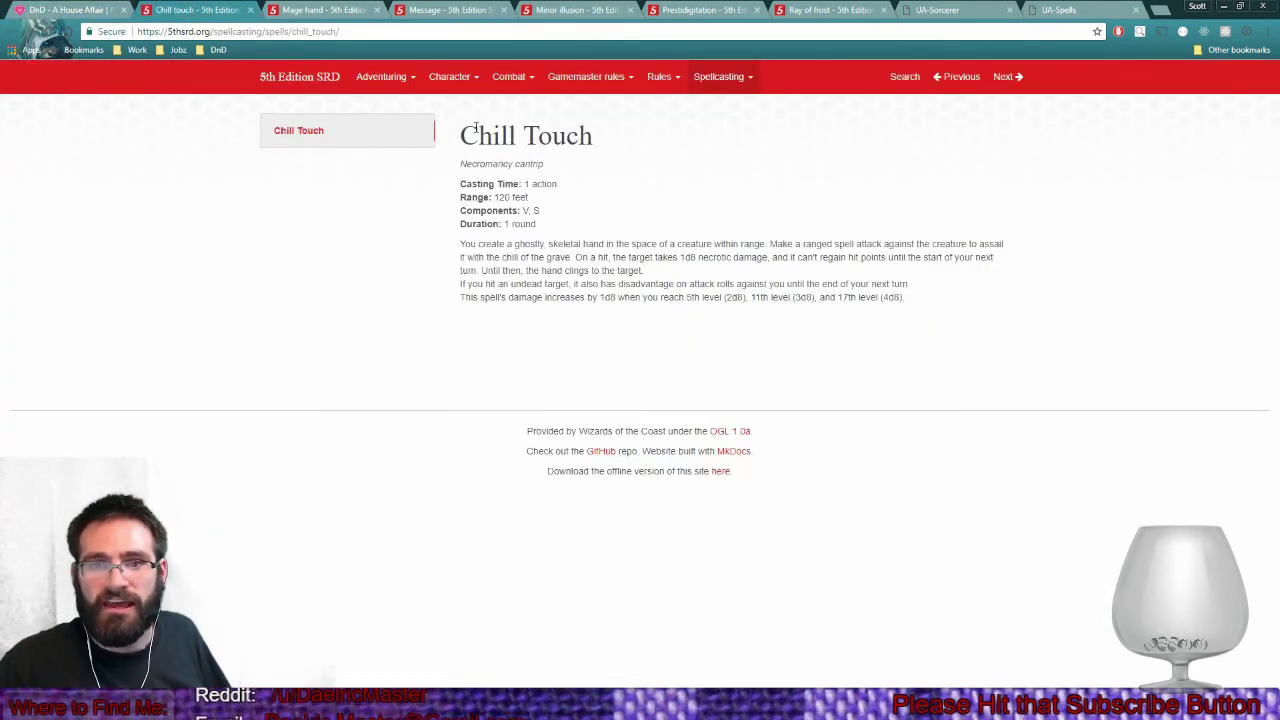
{"action": "left_click_drag", "start_coordinate": [458, 125], "coordinate": [985, 295]}
{"action": "left_click", "coordinate": [945, 343]}
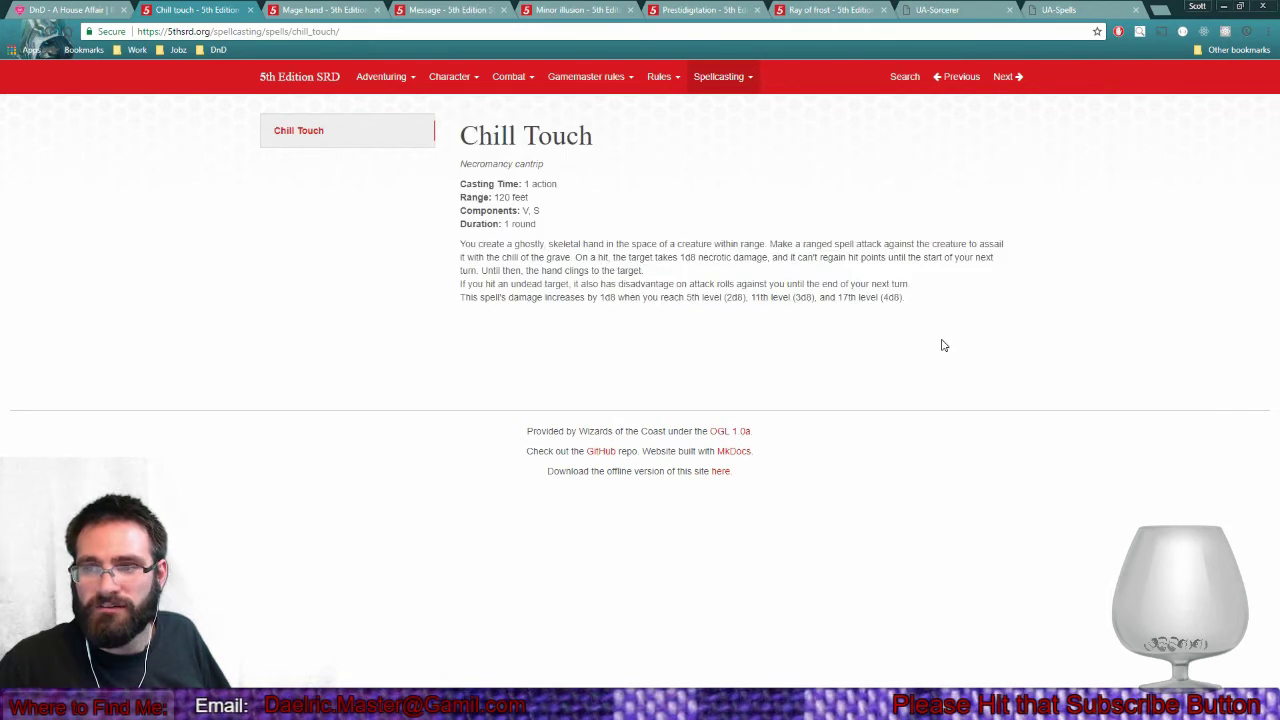
{"action": "left_click_drag", "start_coordinate": [462, 284], "coordinate": [871, 279]}
{"action": "left_click", "coordinate": [923, 297]}
{"action": "left_click_drag", "start_coordinate": [930, 331], "coordinate": [458, 135]}
{"action": "left_click", "coordinate": [463, 297]}
{"action": "left_click", "coordinate": [981, 349]}
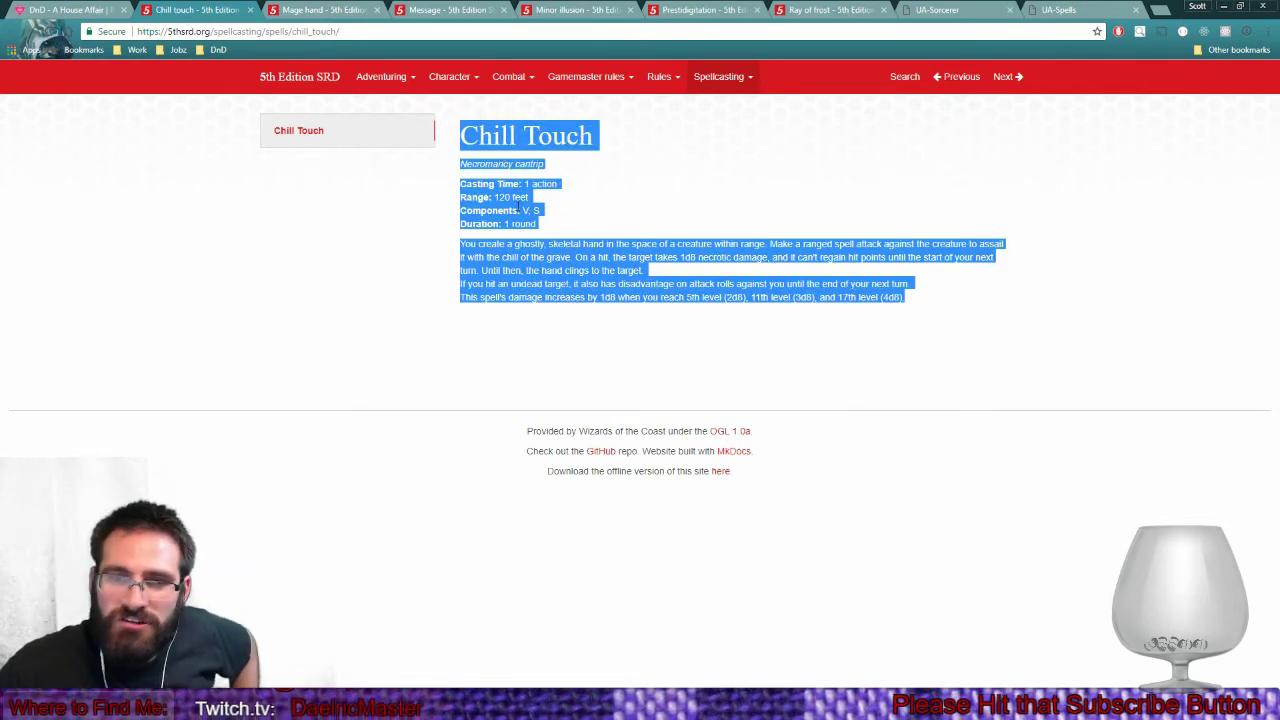
{"action": "left_click", "coordinate": [479, 243]}
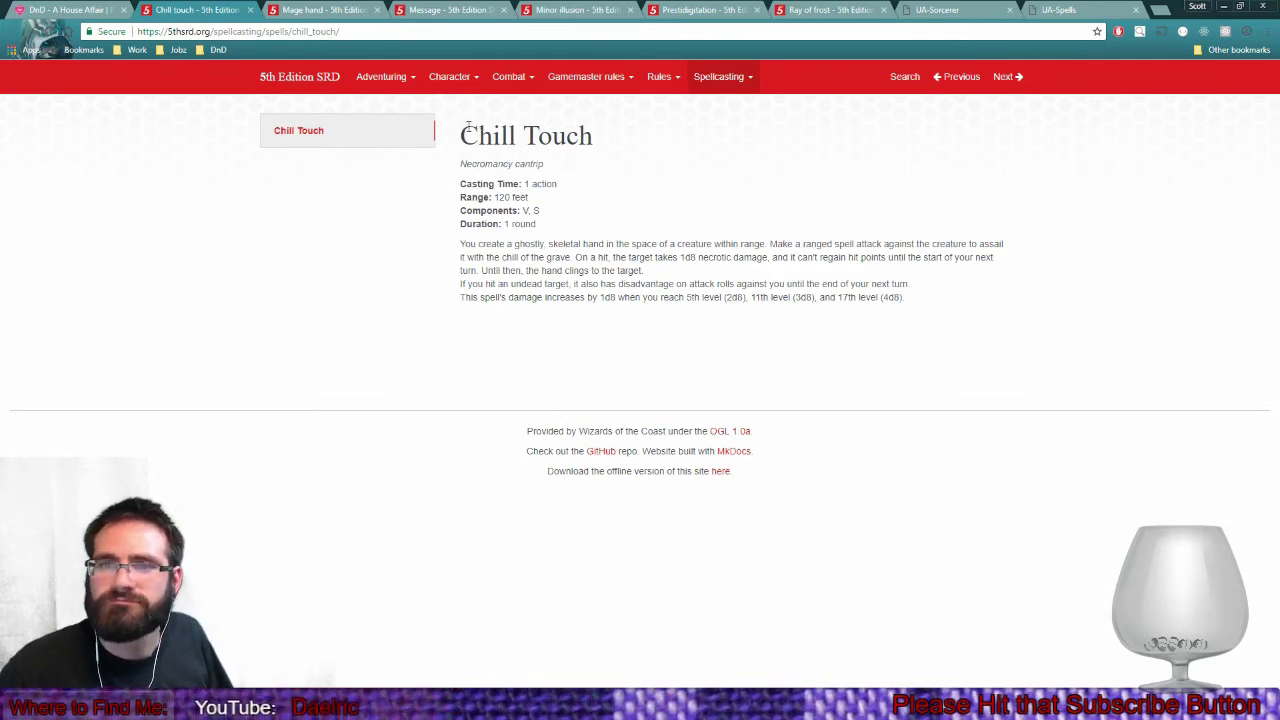
Add Chill Touch from the compendium to the character's cantrips in Roll20, collapse the entry, and close the Chill Touch web page.
{"action": "left_click", "coordinate": [48, 10]}
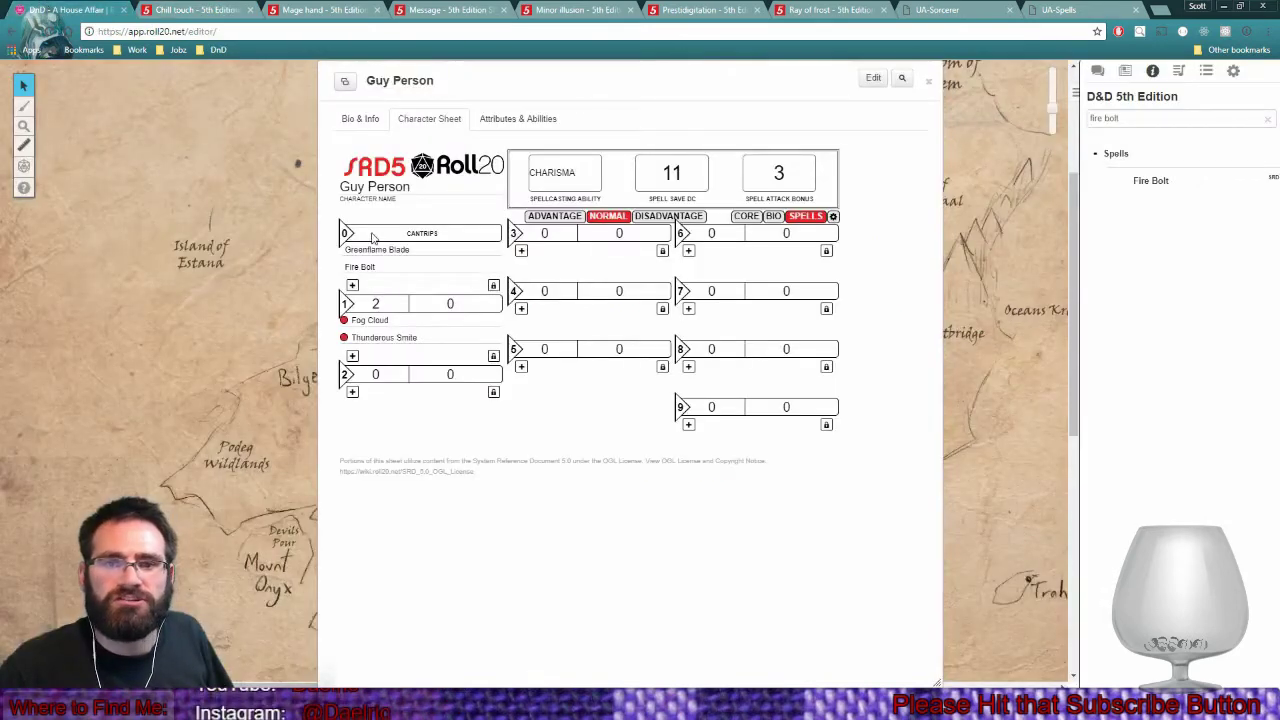
{"action": "left_click", "coordinate": [352, 285]}
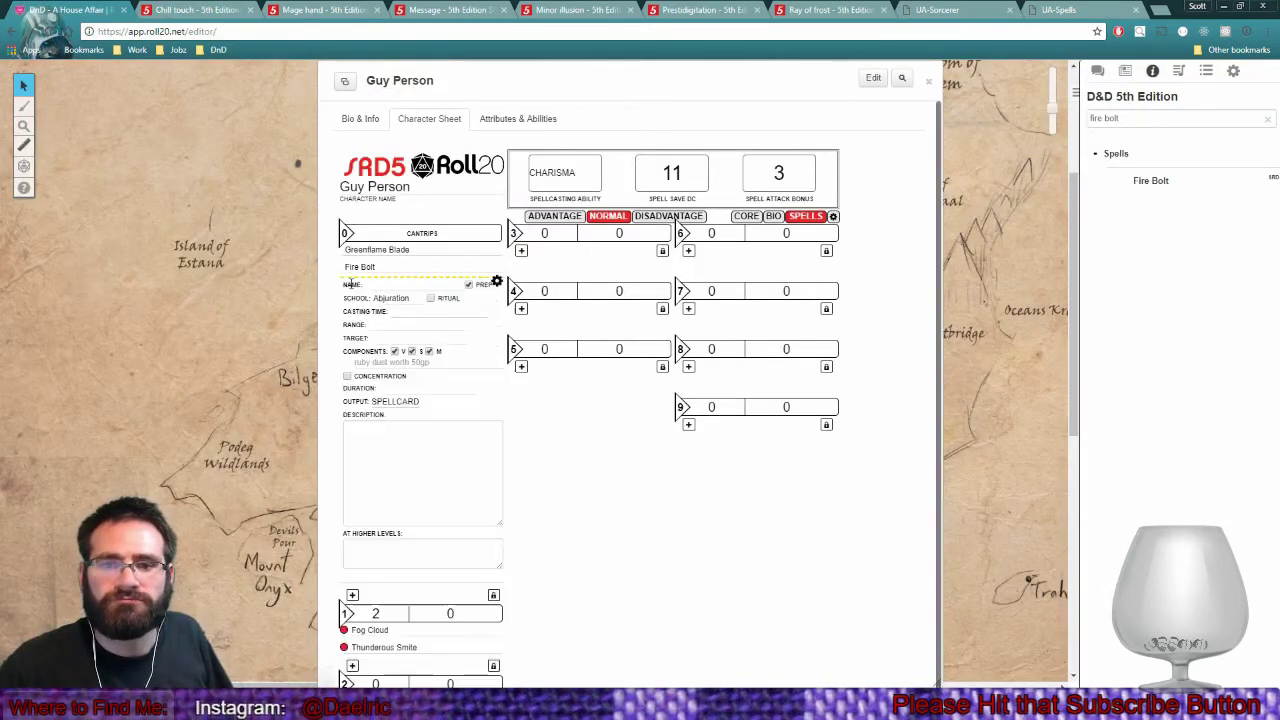
{"action": "triple_click", "coordinate": [1156, 112]}
{"action": "type", "text": "chill t"}
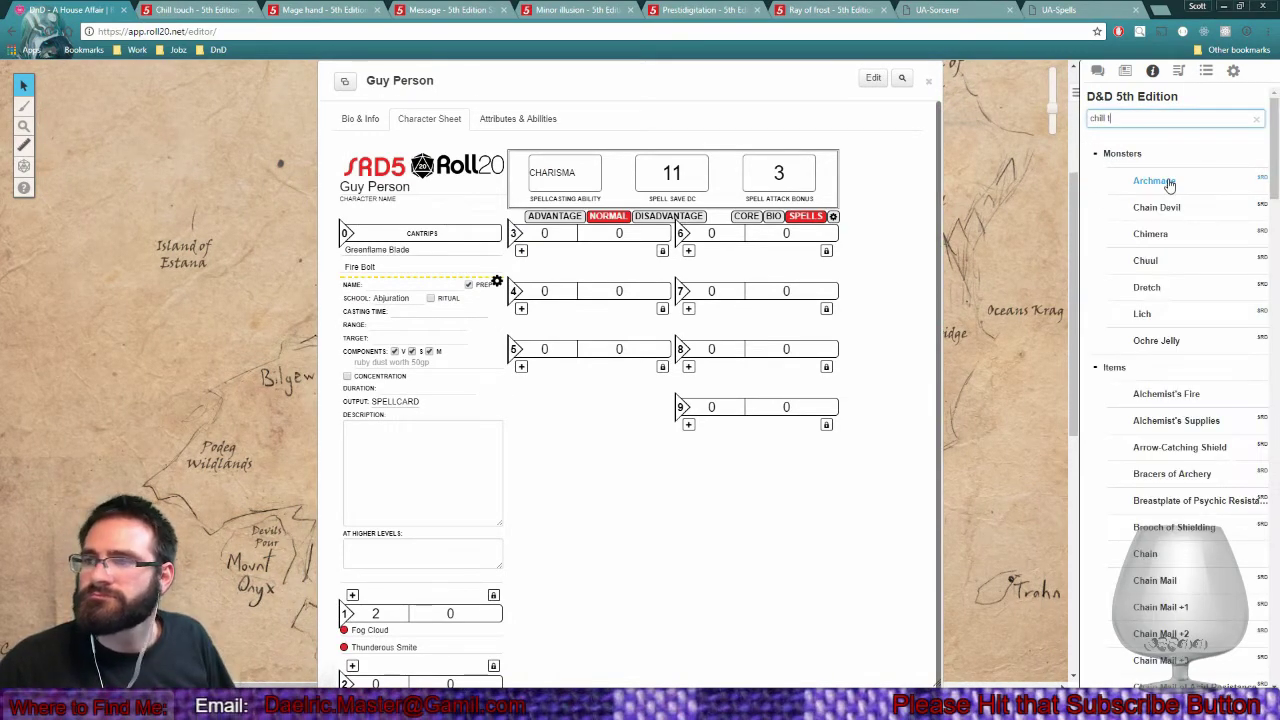
{"action": "left_click", "coordinate": [1166, 184]}
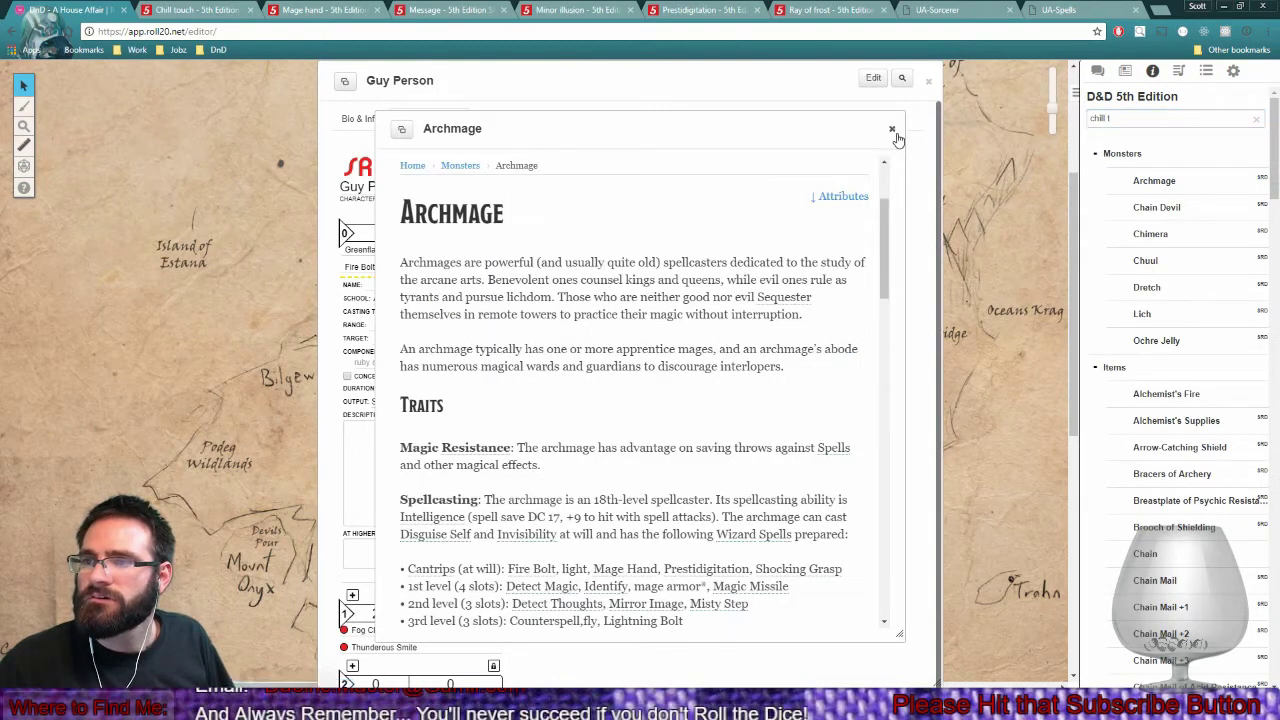
{"action": "left_click", "coordinate": [895, 132]}
{"action": "left_click", "coordinate": [1162, 114]}
{"action": "type", "text": "ouch"}
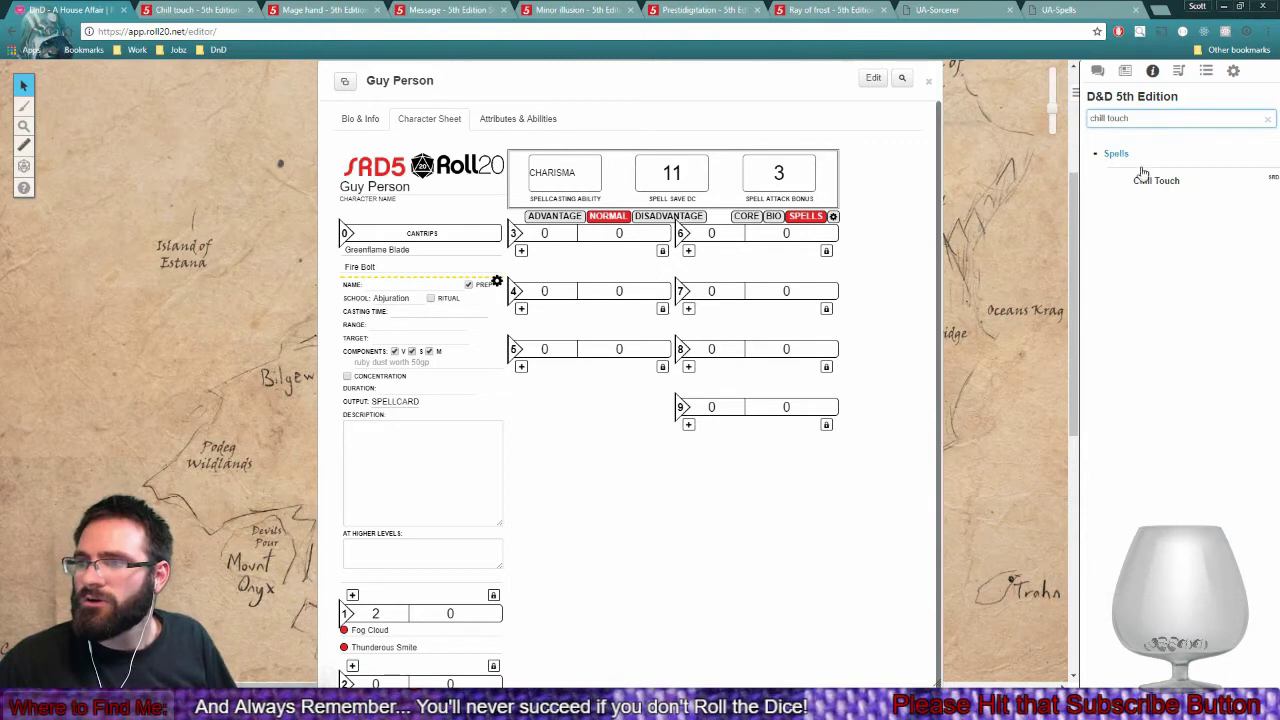
{"action": "left_click_drag", "start_coordinate": [1153, 194], "coordinate": [513, 284]}
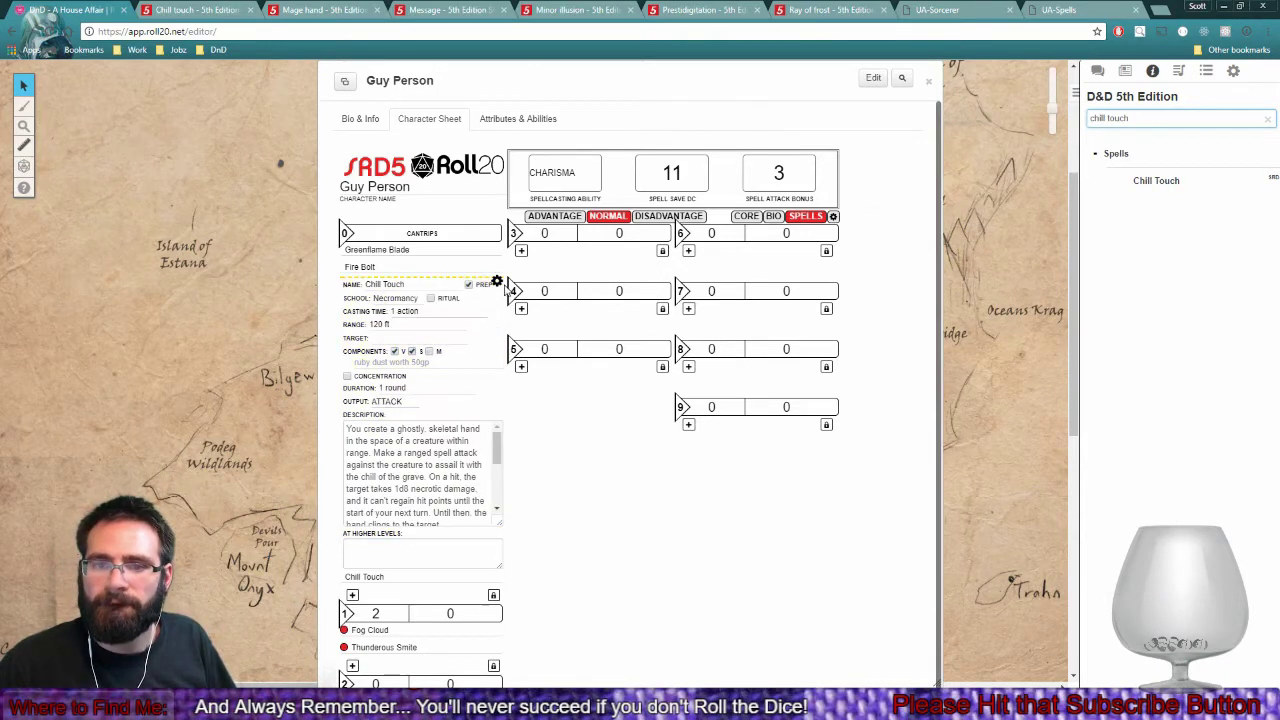
{"action": "left_click", "coordinate": [240, 10]}
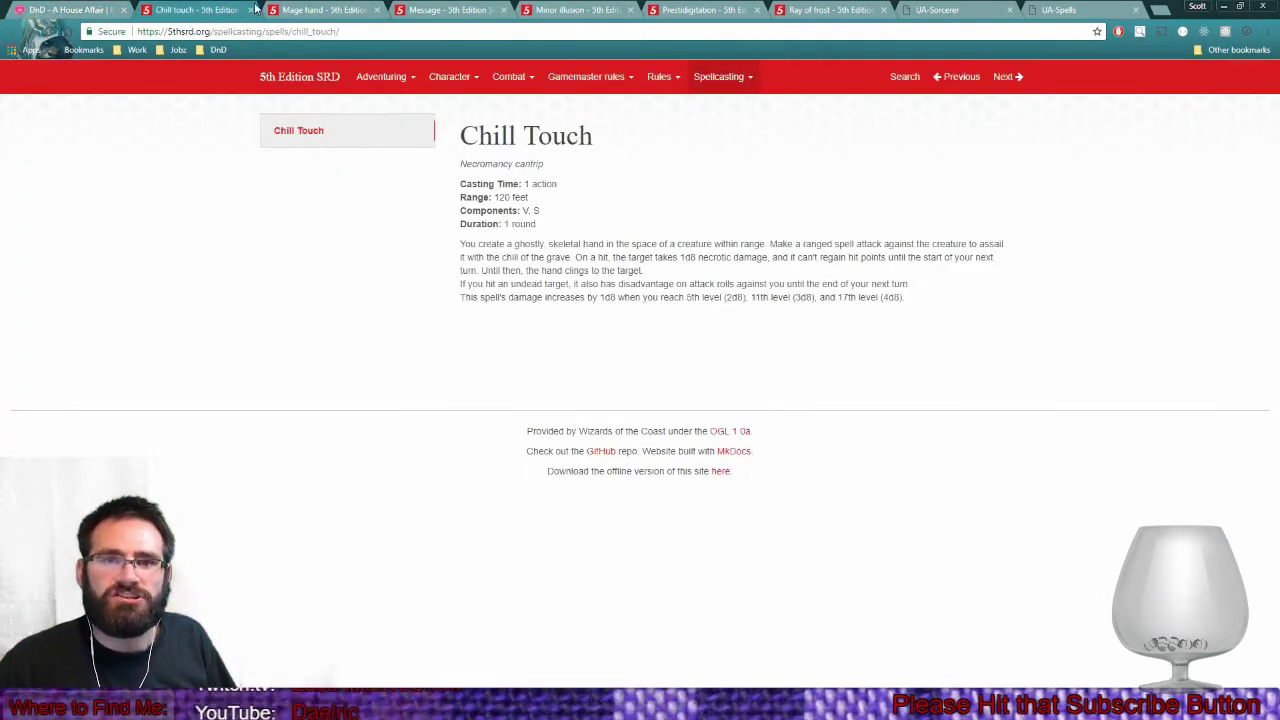
{"action": "left_click", "coordinate": [251, 10]}
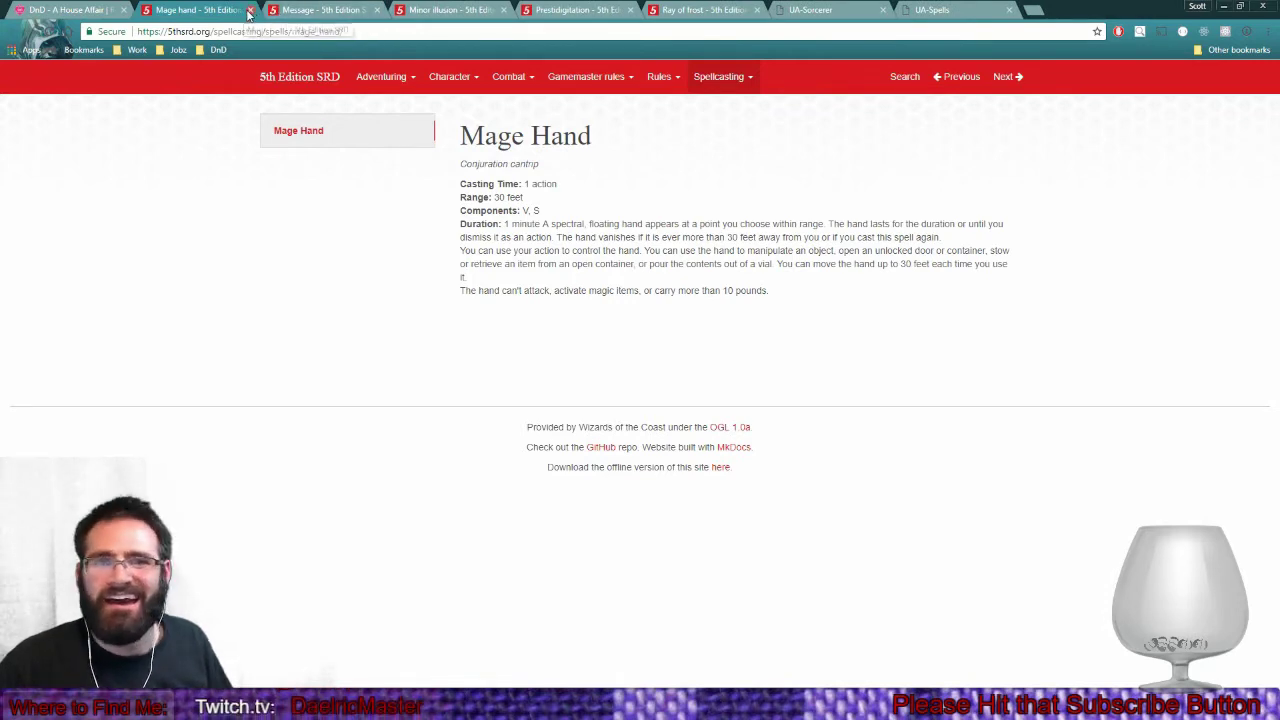
Narrow the remaining cantrip candidates by closing the Mage Hand, Message and Ray of Frost pages, keeping Minor Illusion and Prestidigitation open.
{"action": "left_click", "coordinate": [250, 10]}
{"action": "left_click", "coordinate": [335, 10]}
{"action": "left_click", "coordinate": [410, 10]}
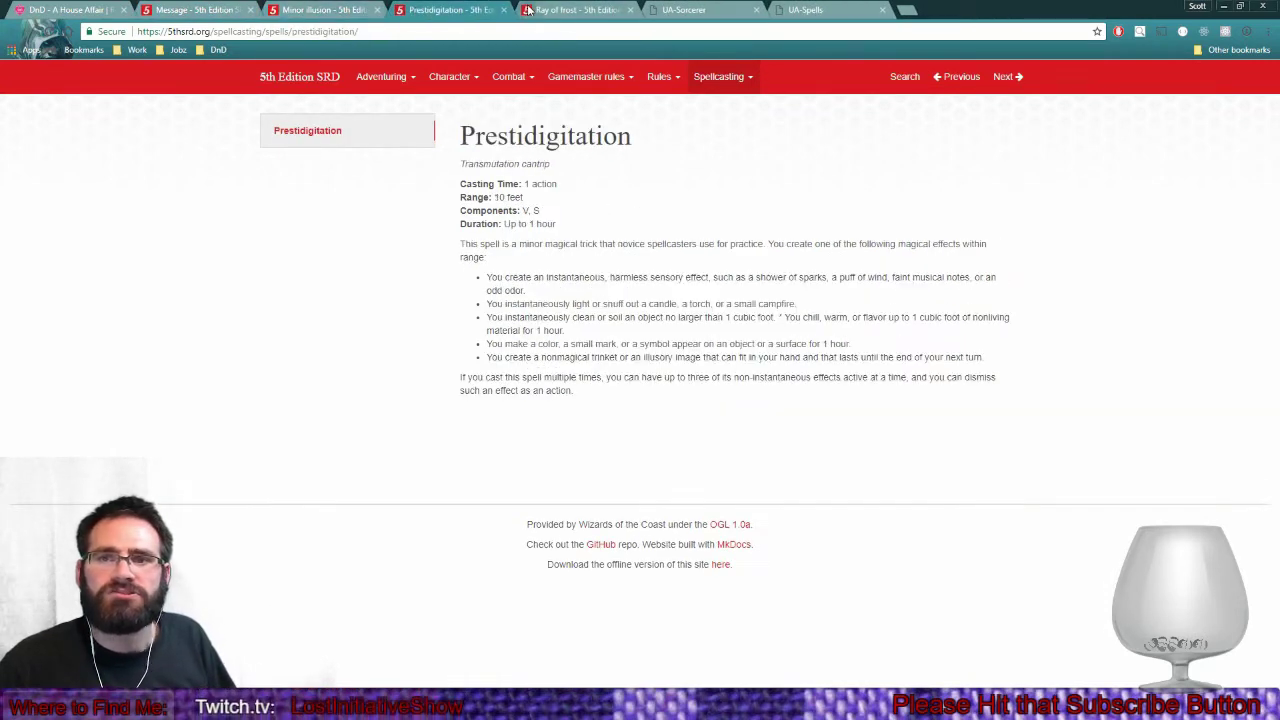
{"action": "left_click", "coordinate": [550, 10]}
{"action": "left_click", "coordinate": [240, 12]}
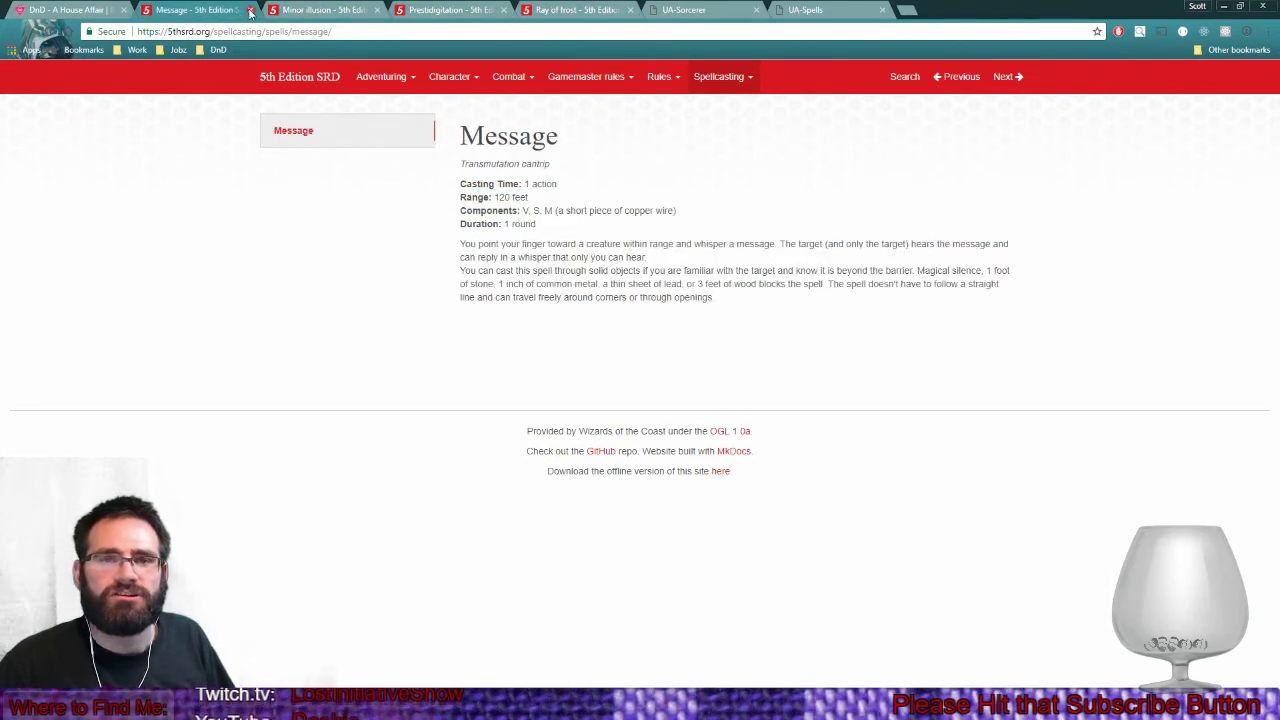
{"action": "left_click", "coordinate": [250, 10]}
{"action": "left_click", "coordinate": [325, 10]}
{"action": "left_click", "coordinate": [434, 10]}
{"action": "left_click", "coordinate": [348, 9]}
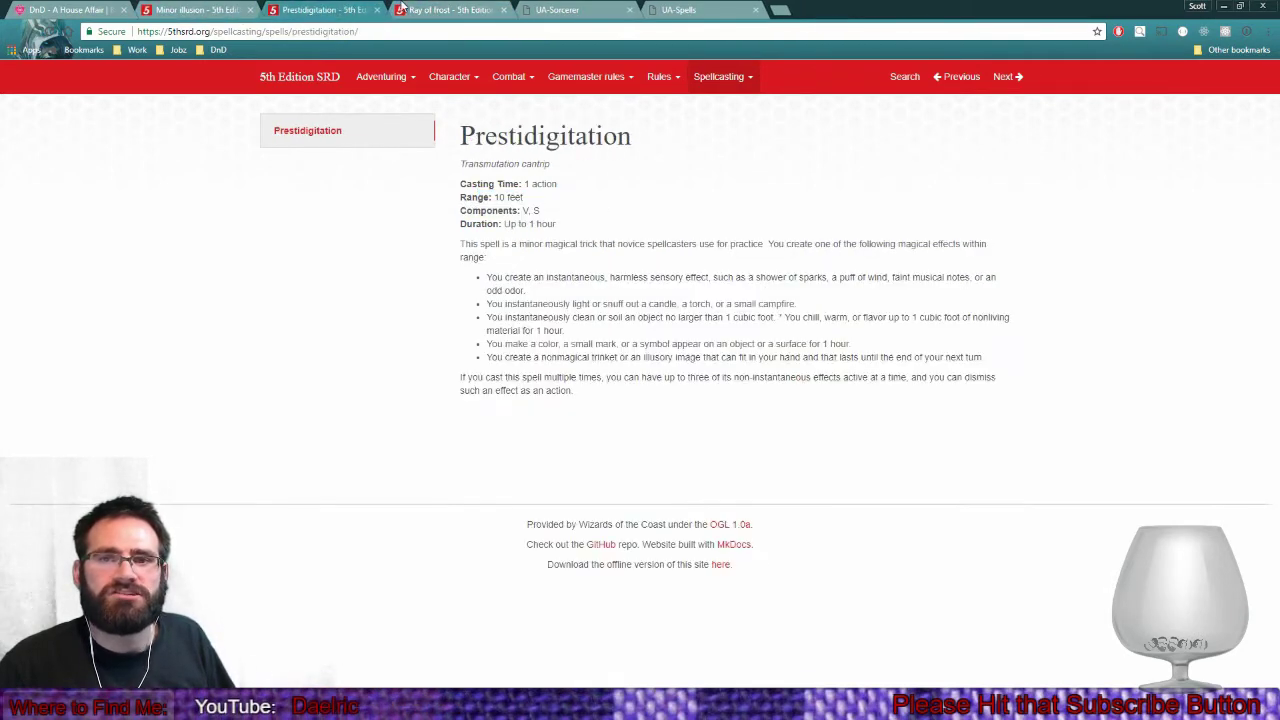
{"action": "left_click", "coordinate": [432, 10]}
{"action": "left_click", "coordinate": [522, 10]}
{"action": "left_click", "coordinate": [503, 10]}
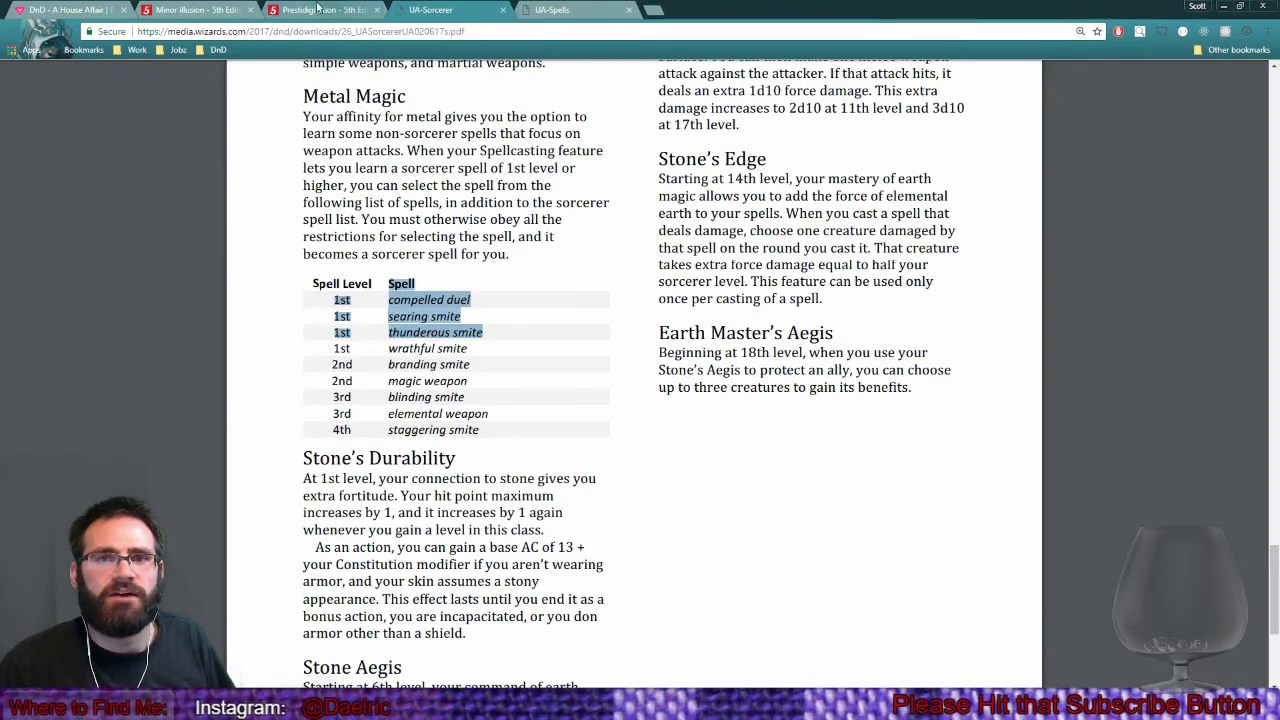
Check the character's cantrip list in Roll20 and compare the Minor Illusion and Prestidigitation pages as options for the last cantrip.
{"action": "left_click", "coordinate": [310, 10]}
{"action": "left_click", "coordinate": [30, 7]}
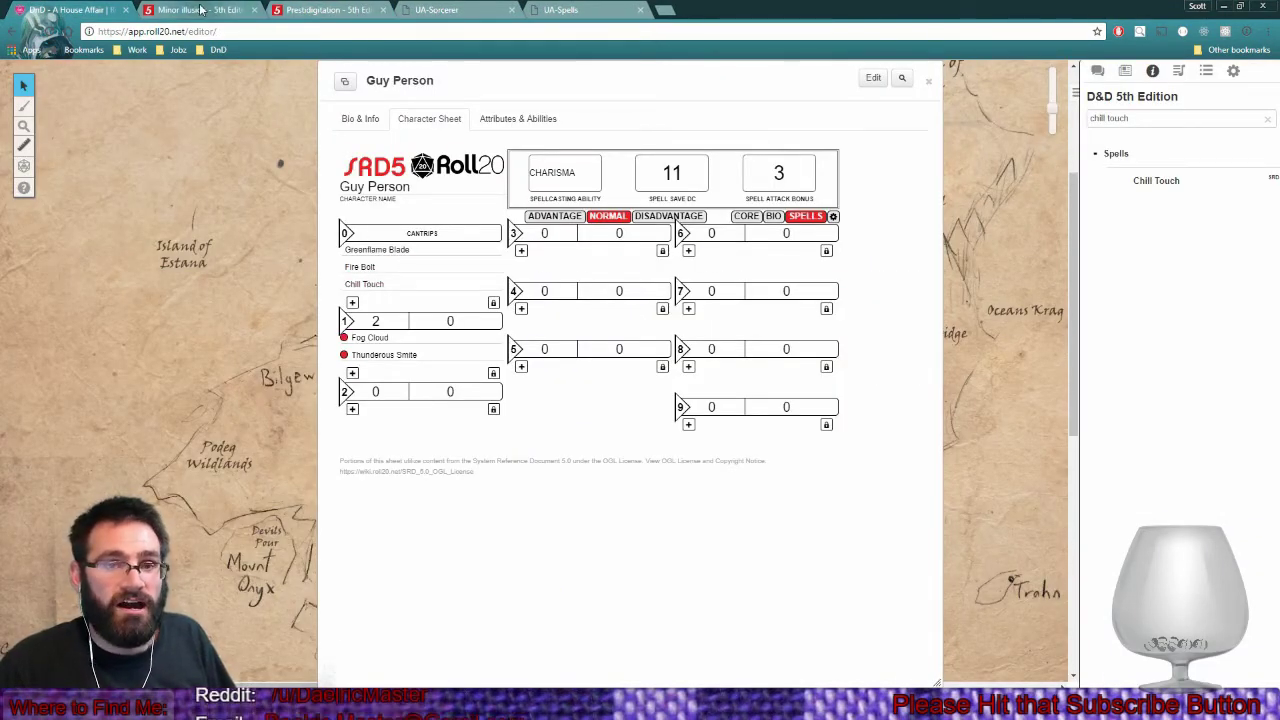
{"action": "left_click", "coordinate": [292, 10]}
{"action": "left_click", "coordinate": [200, 10]}
{"action": "left_click", "coordinate": [307, 9]}
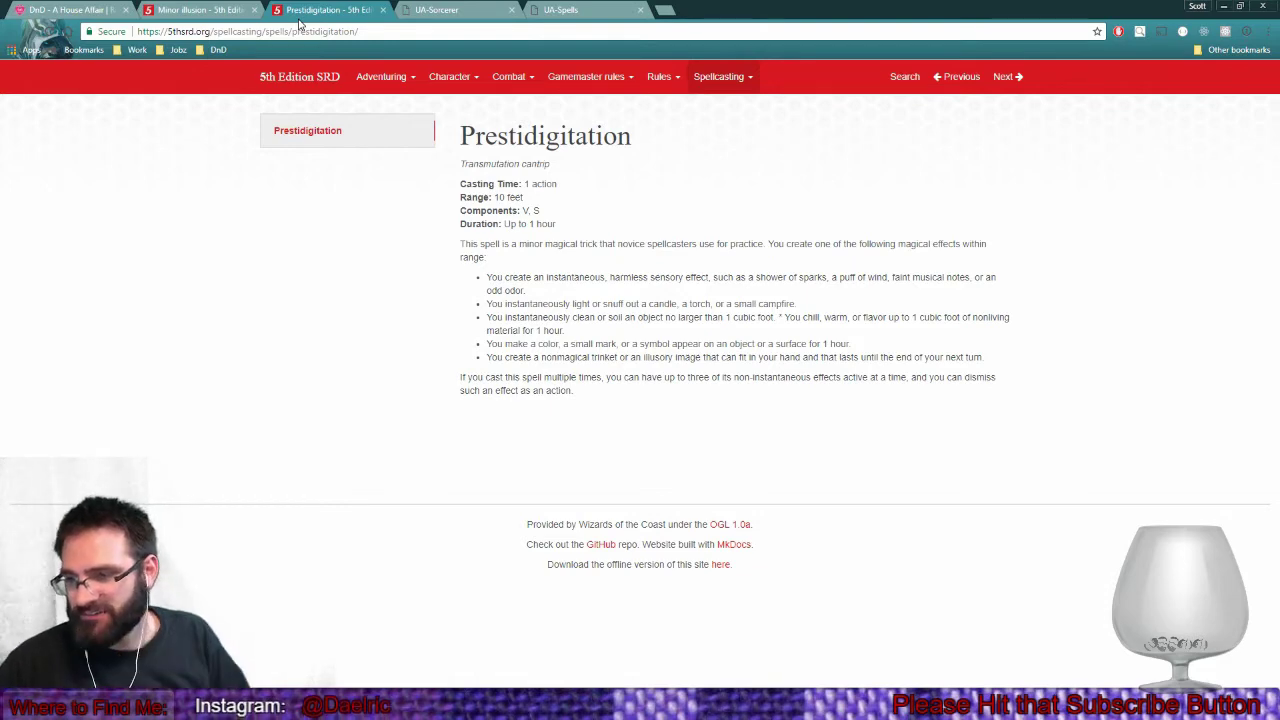
{"action": "left_click", "coordinate": [308, 10]}
{"action": "key", "text": "ctrl+shift+Tab"}
{"action": "left_click", "coordinate": [302, 9]}
{"action": "key", "text": "ctrl+shift+Tab"}
{"action": "left_click", "coordinate": [299, 9]}
{"action": "key", "text": "ctrl+shift+Tab"}
{"action": "left_click", "coordinate": [301, 10]}
{"action": "key", "text": "ctrl+shift+Tab"}
{"action": "left_click", "coordinate": [302, 12]}
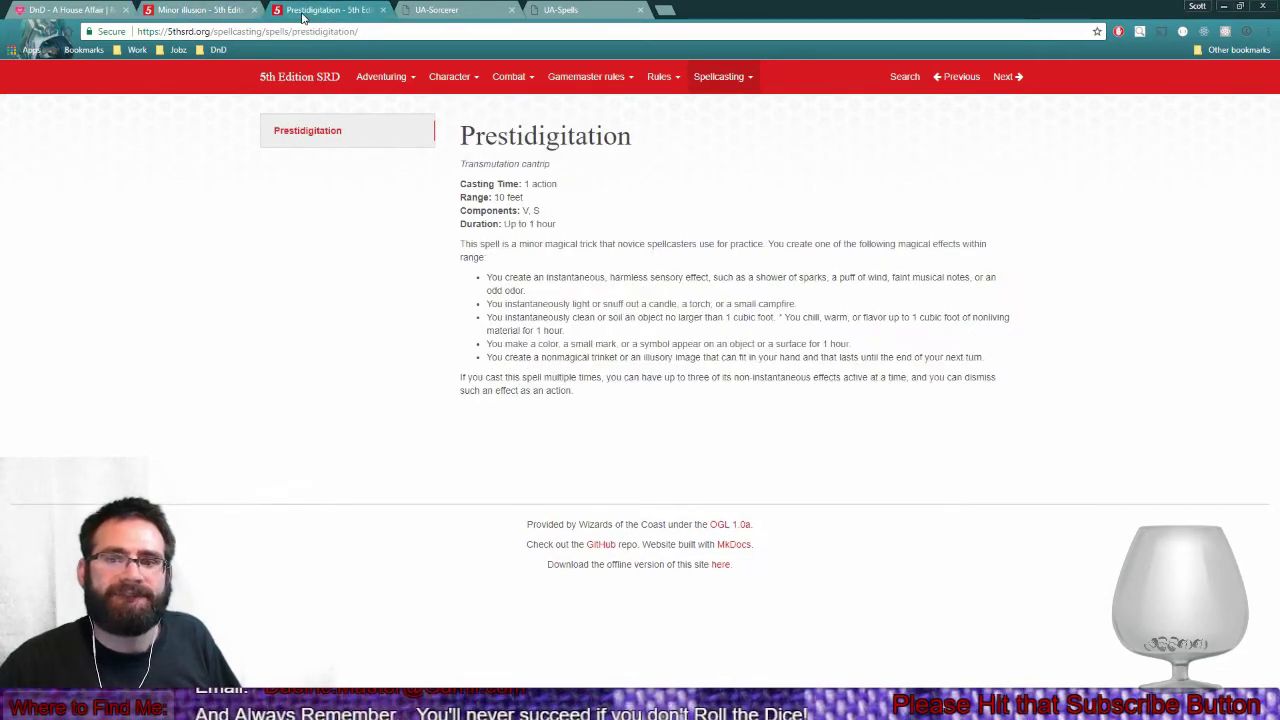
Examine the Prestidigitation text and highlight Minor Illusion's paragraph about creating an image of an object.
{"action": "left_click_drag", "start_coordinate": [618, 392], "coordinate": [472, 136]}
{"action": "left_click", "coordinate": [474, 297]}
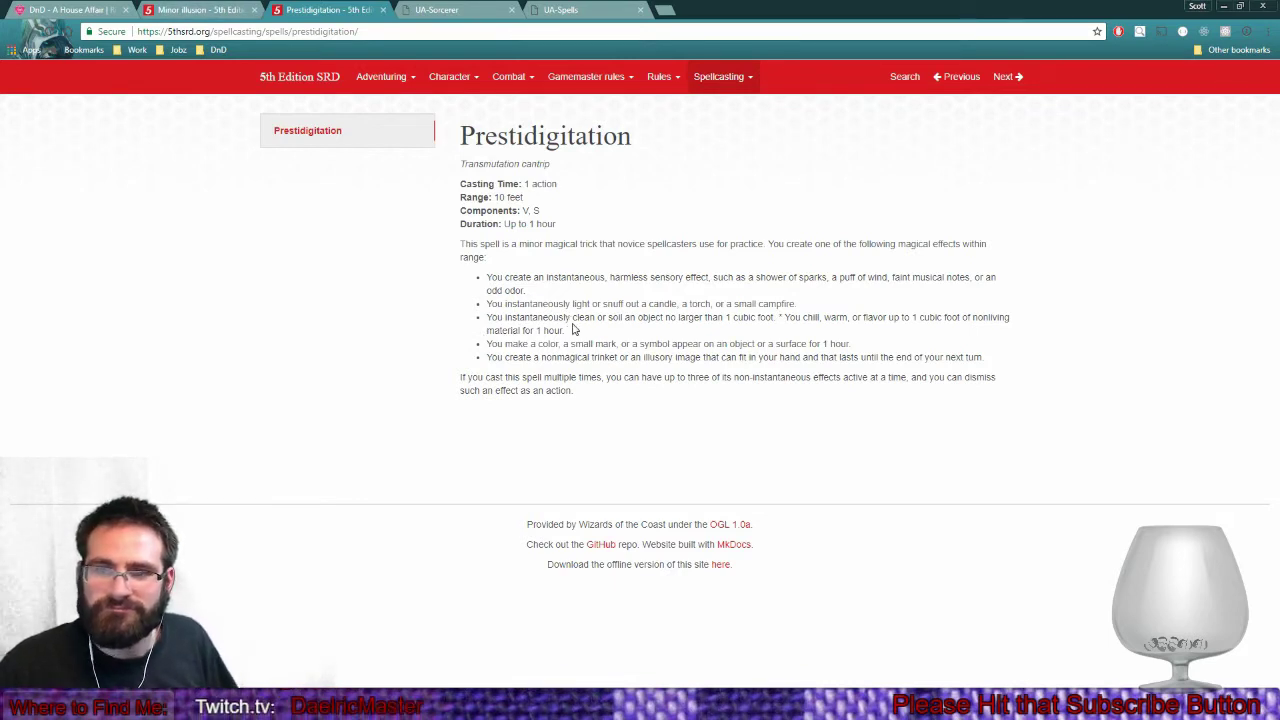
{"action": "left_click", "coordinate": [188, 12]}
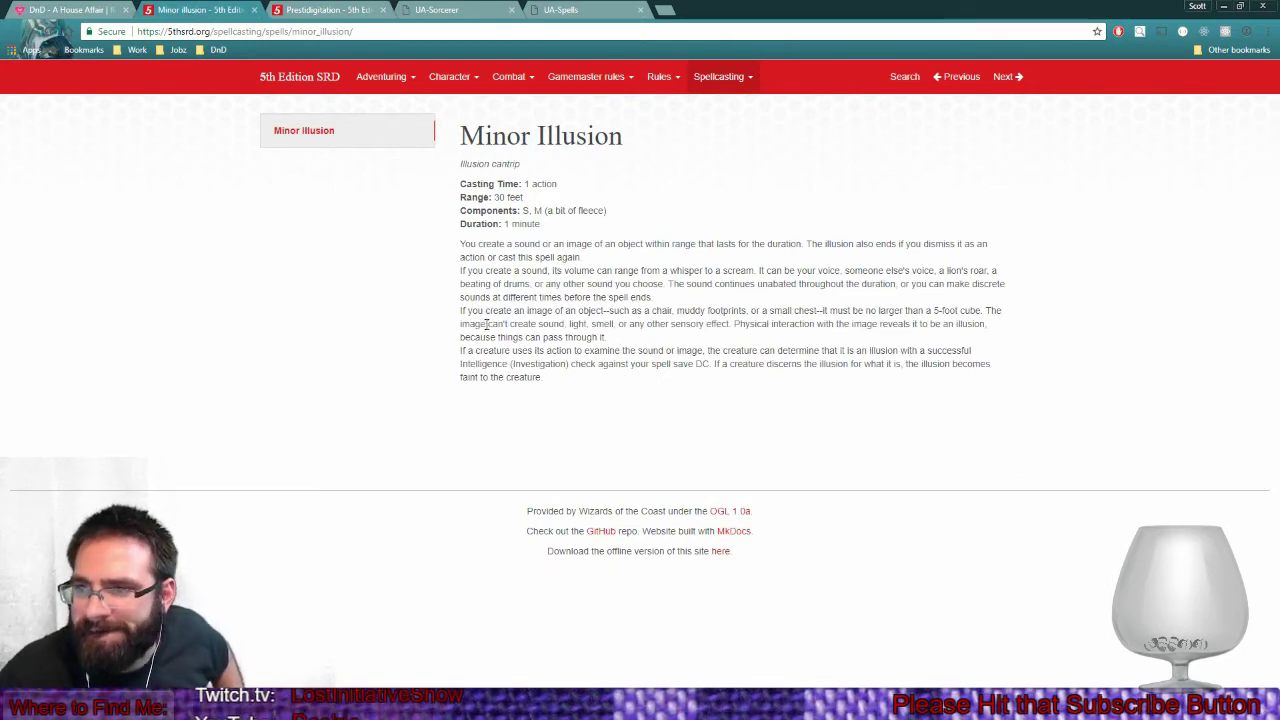
{"action": "mouse_move", "coordinate": [460, 297]}
{"action": "left_mouse_down"}
{"action": "mouse_move", "coordinate": [576, 324]}
{"action": "mouse_move", "coordinate": [990, 332]}
{"action": "mouse_move", "coordinate": [693, 347]}
{"action": "mouse_move", "coordinate": [449, 303]}
{"action": "left_mouse_up"}
{"action": "left_click", "coordinate": [624, 338]}
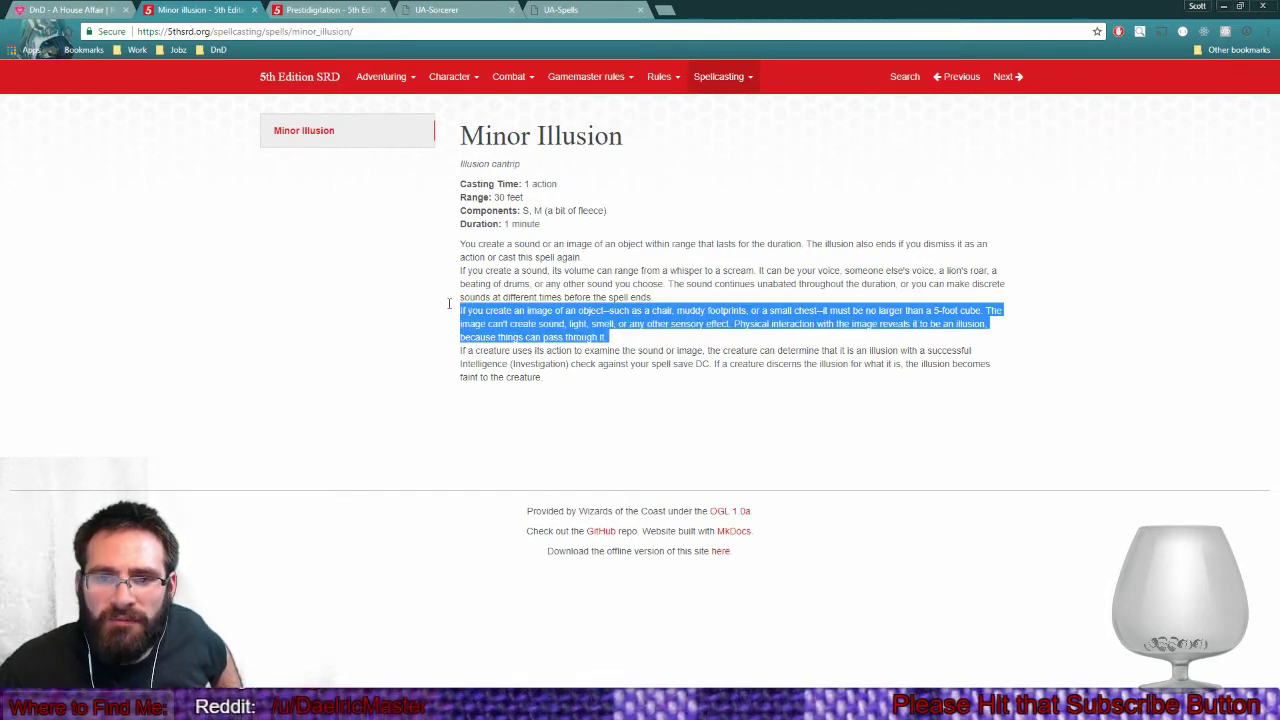
{"action": "left_click", "coordinate": [612, 340]}
{"action": "left_click_drag", "start_coordinate": [612, 340], "coordinate": [458, 306]}
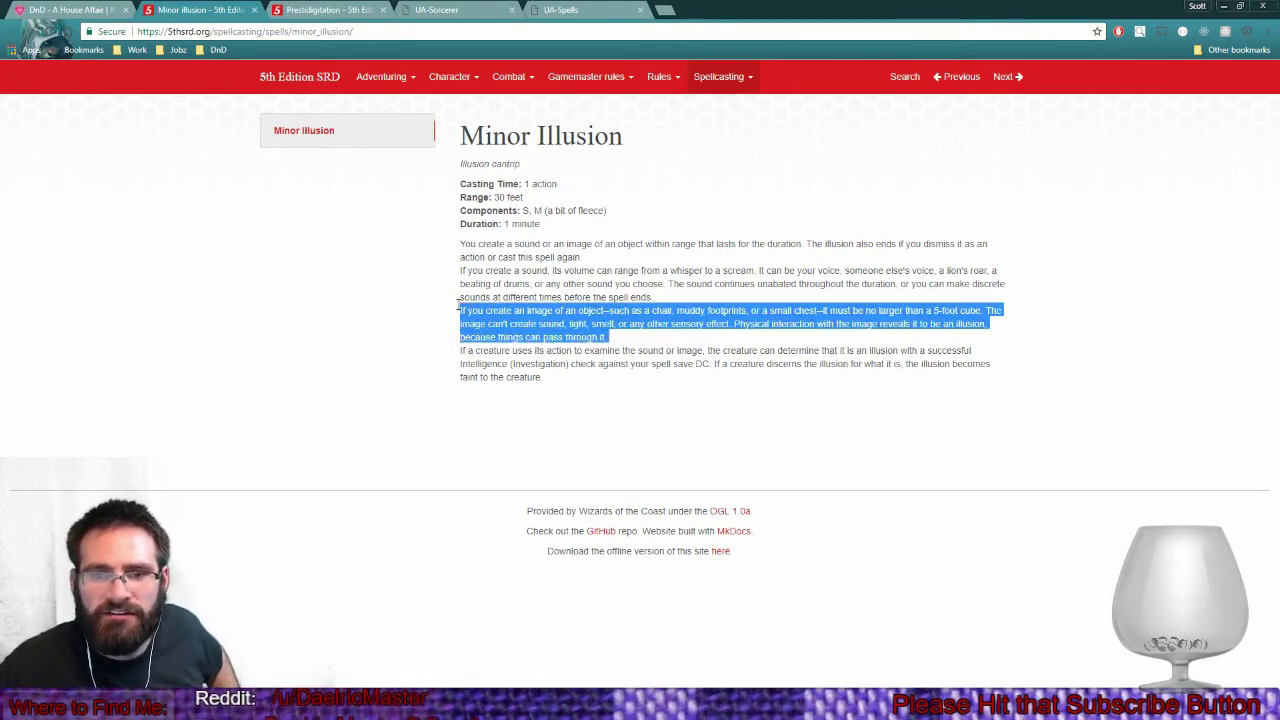
Reread Minor Illusion's paragraph on creating an image of an object, highlighting its size limit and sensory restrictions.
{"action": "left_click", "coordinate": [620, 340]}
{"action": "left_click_drag", "start_coordinate": [620, 340], "coordinate": [451, 312]}
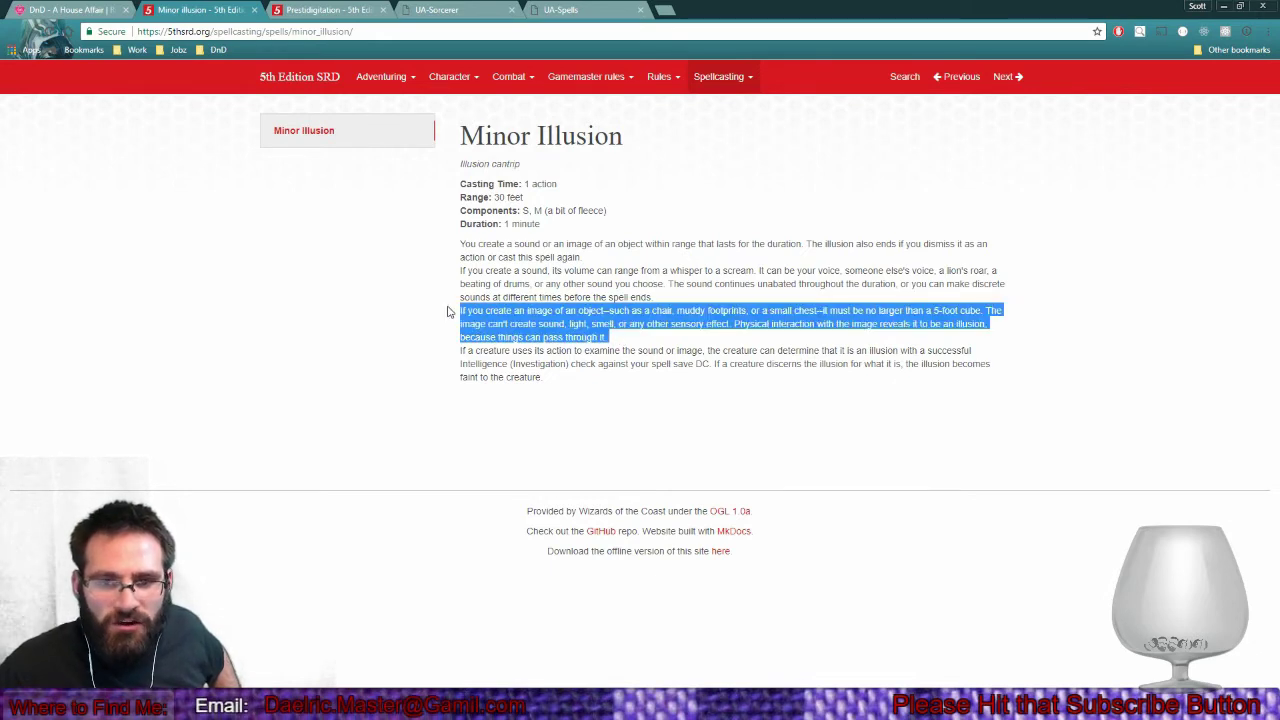
{"action": "left_click", "coordinate": [627, 346]}
{"action": "left_click_drag", "start_coordinate": [627, 346], "coordinate": [433, 314]}
{"action": "left_click", "coordinate": [612, 347]}
{"action": "left_click_drag", "start_coordinate": [615, 346], "coordinate": [420, 315]}
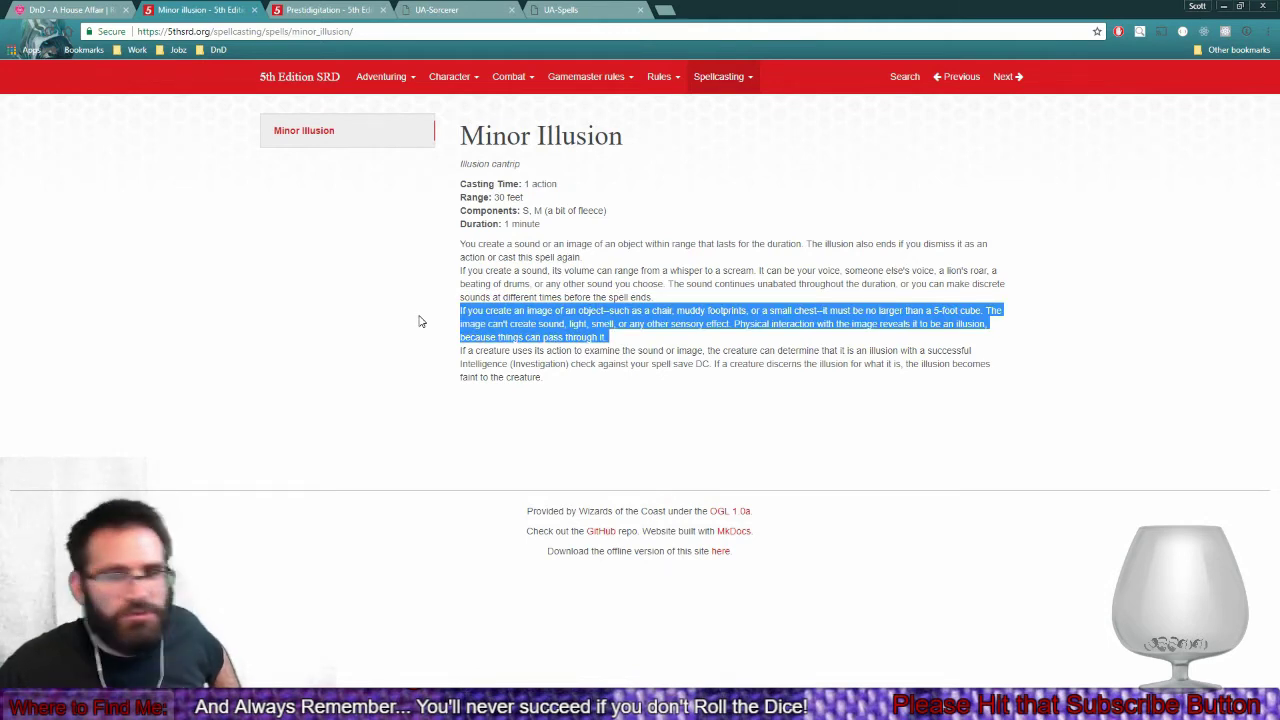
{"action": "left_click", "coordinate": [628, 342]}
{"action": "left_click_drag", "start_coordinate": [628, 342], "coordinate": [458, 310]}
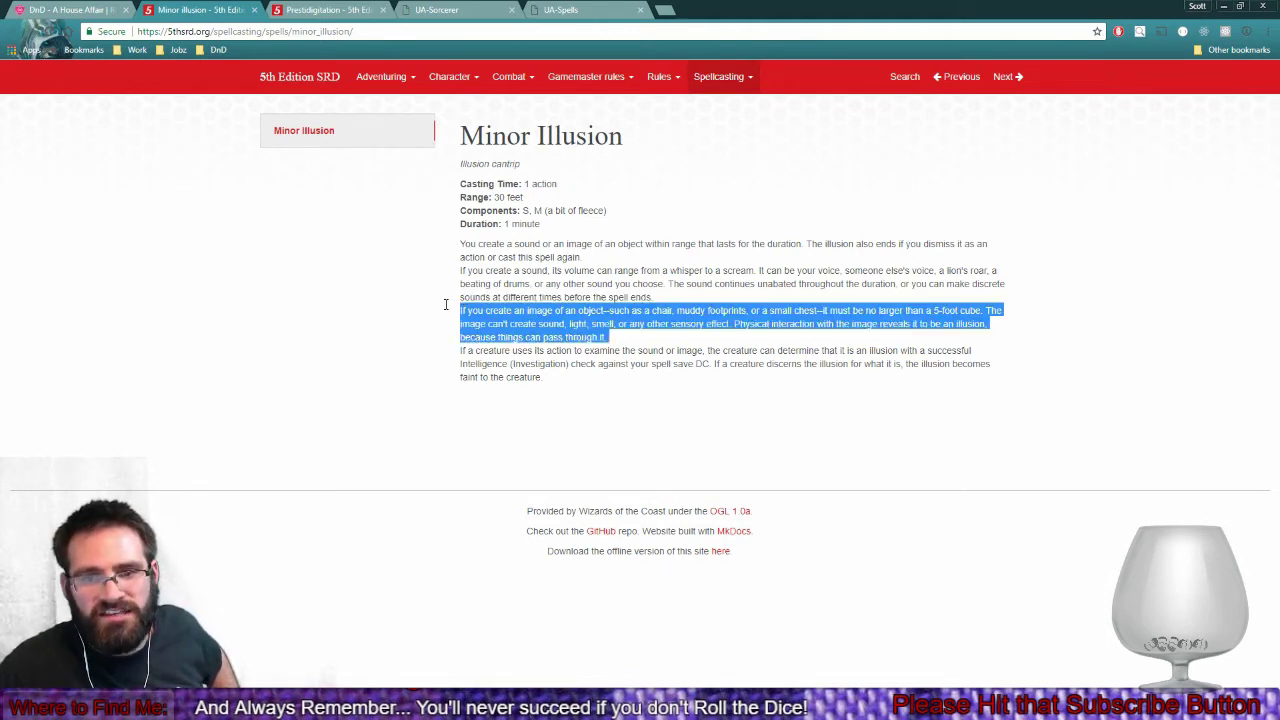
{"action": "left_click", "coordinate": [608, 340]}
{"action": "left_click_drag", "start_coordinate": [608, 340], "coordinate": [450, 310]}
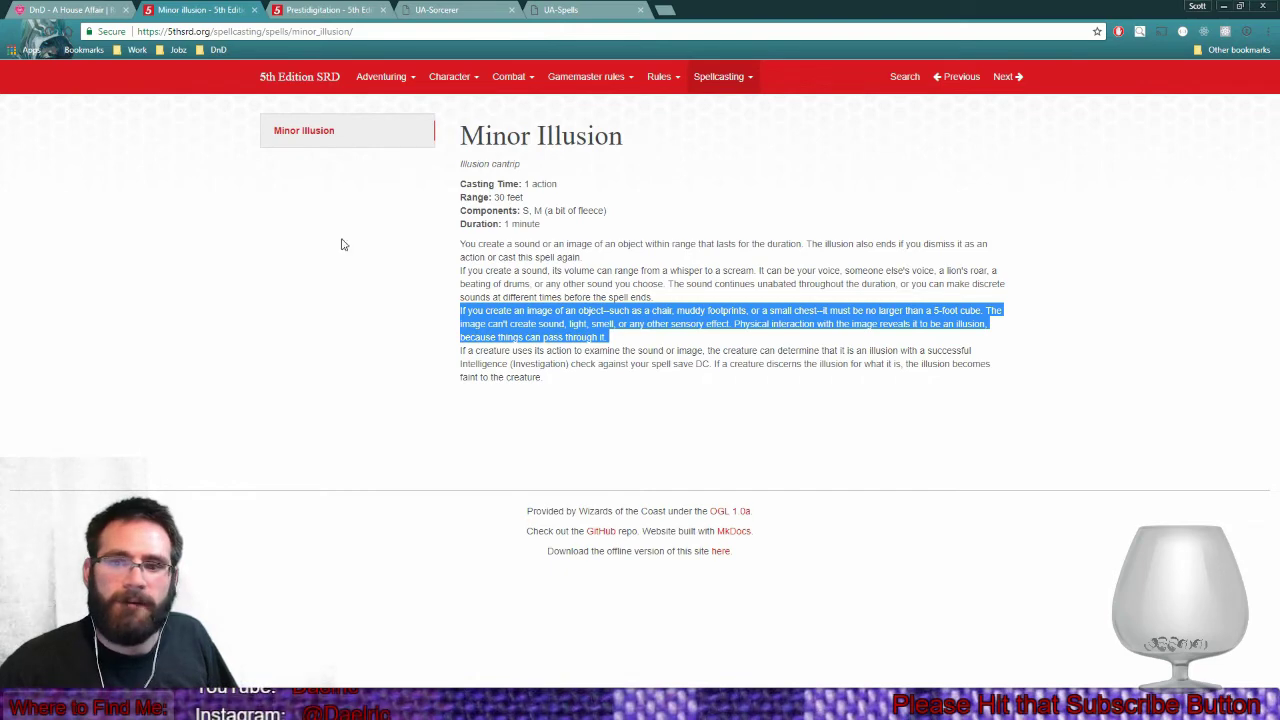
{"action": "left_click", "coordinate": [568, 218]}
Add Minor Illusion from the compendium to the character's cantrips in Roll20, collapse the entry, and close the Minor Illusion and Prestidigitation pages.
{"action": "left_click", "coordinate": [35, 10]}
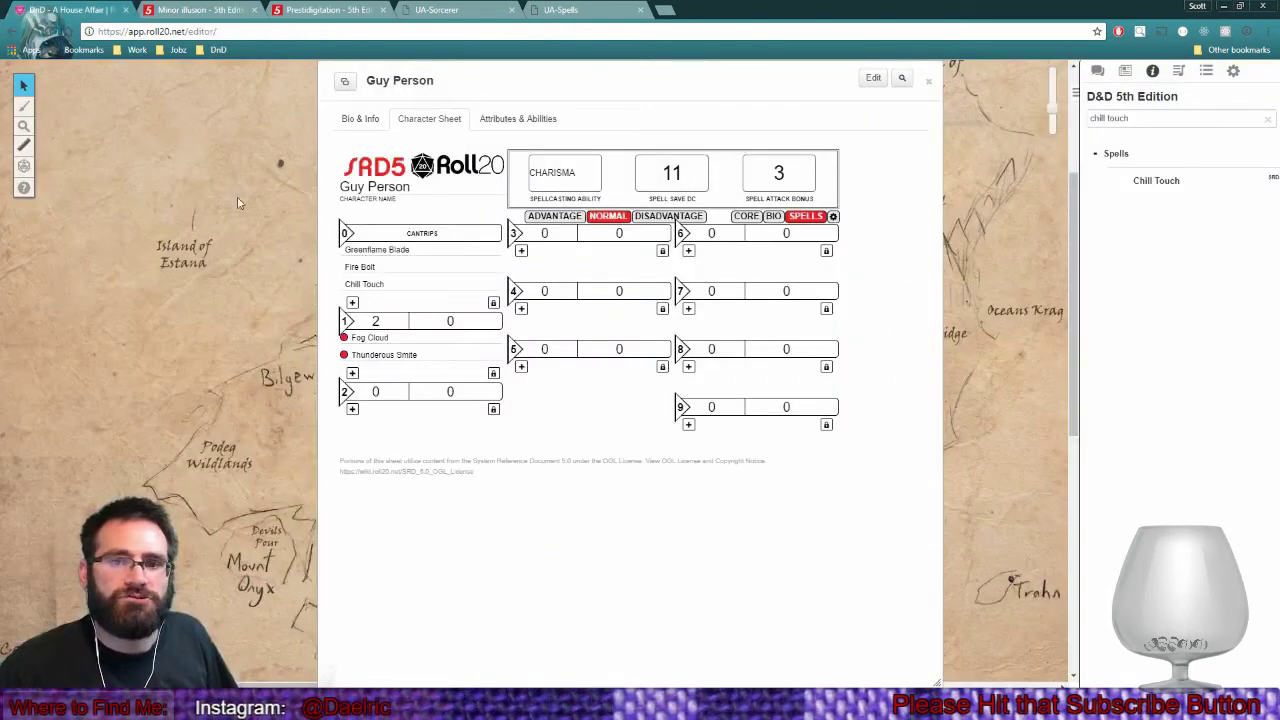
{"action": "left_click", "coordinate": [352, 302]}
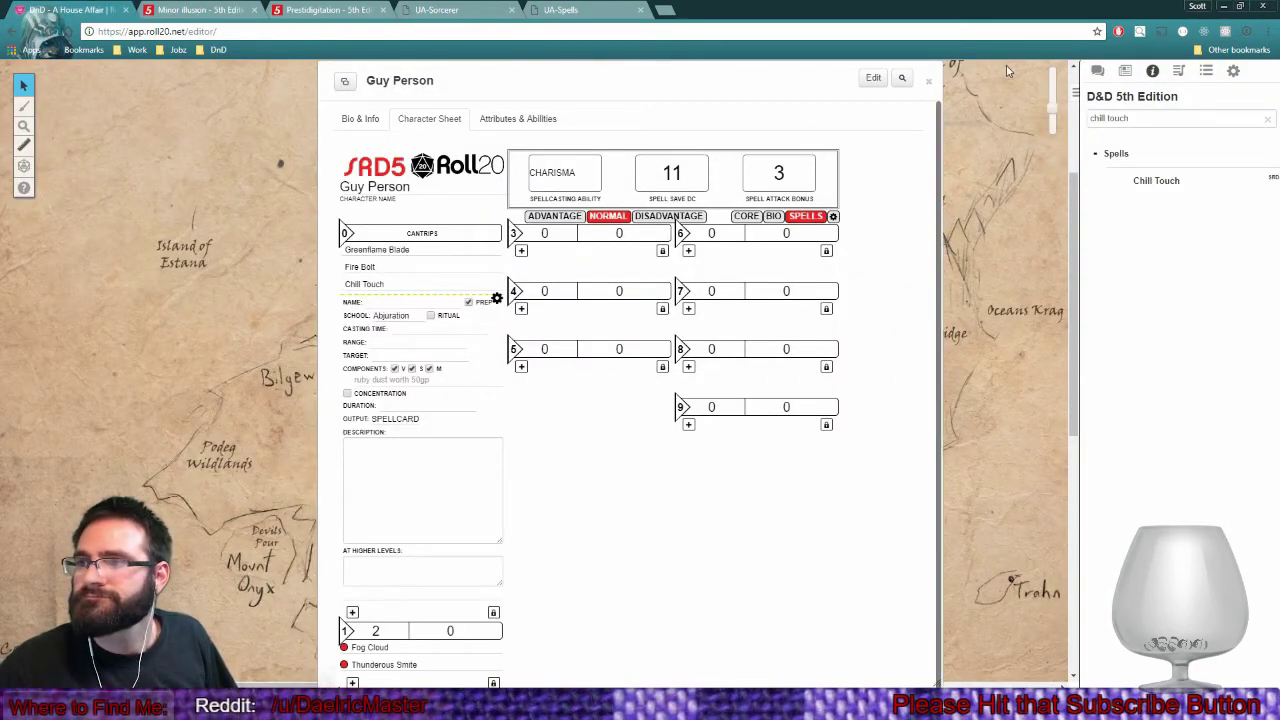
{"action": "triple_click", "coordinate": [1182, 120]}
{"action": "type", "text": "mino"}
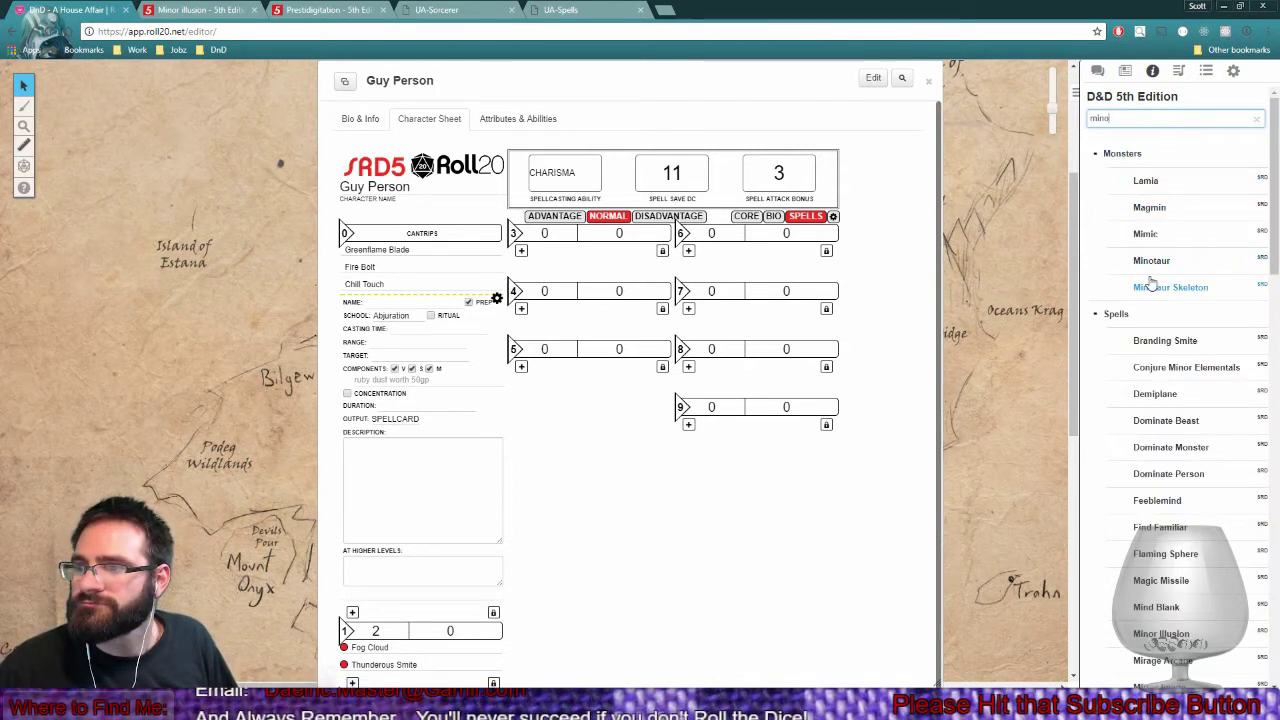
{"action": "left_click", "coordinate": [1121, 153]}
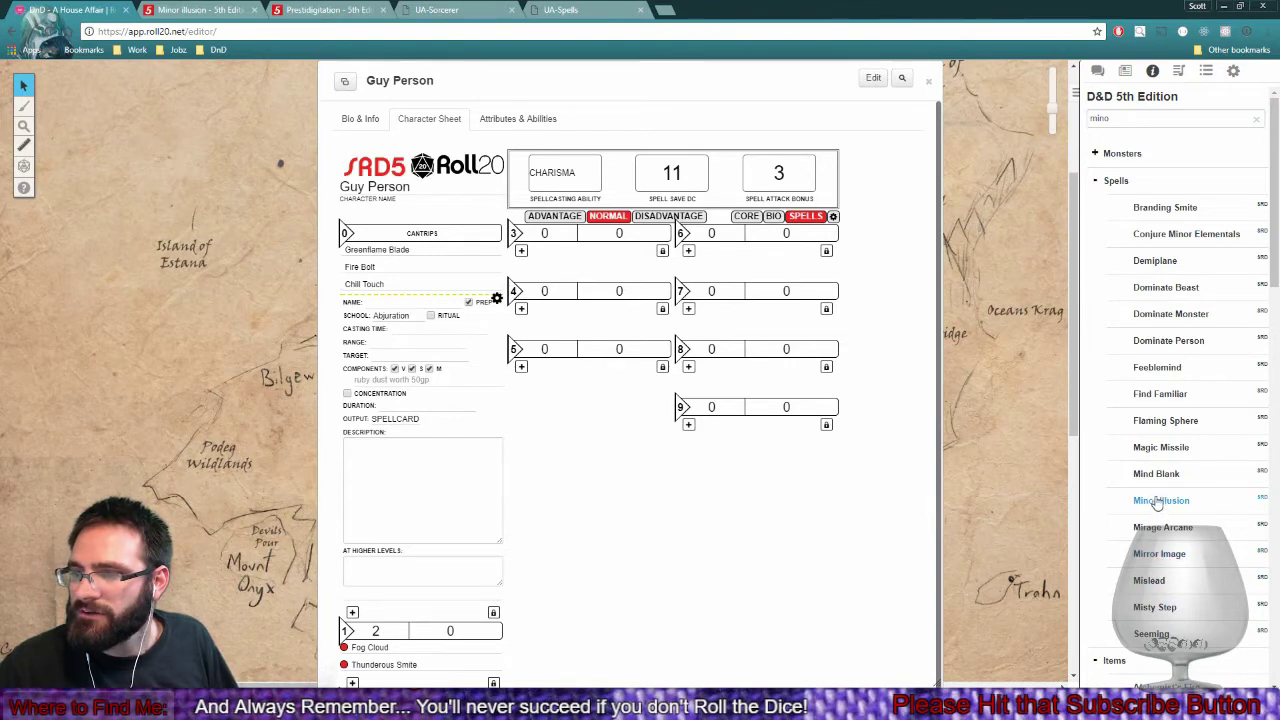
{"action": "left_click_drag", "start_coordinate": [1078, 495], "coordinate": [449, 403]}
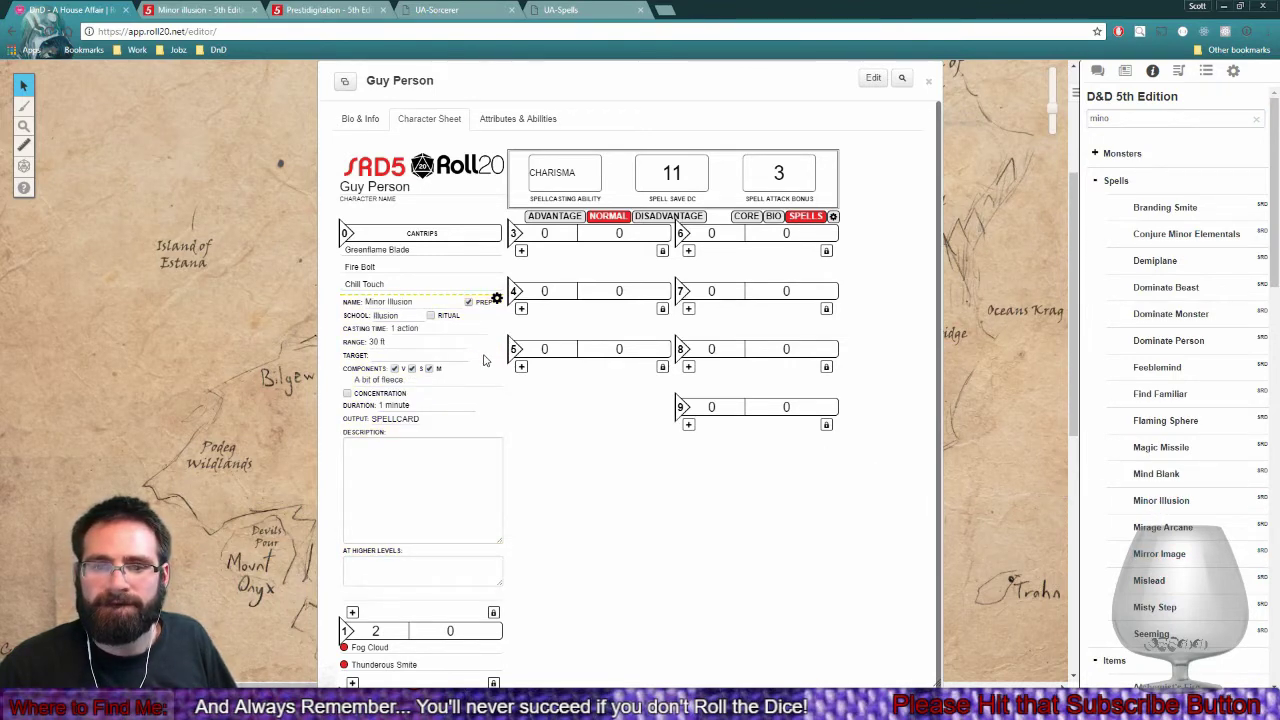
{"action": "left_click", "coordinate": [497, 298]}
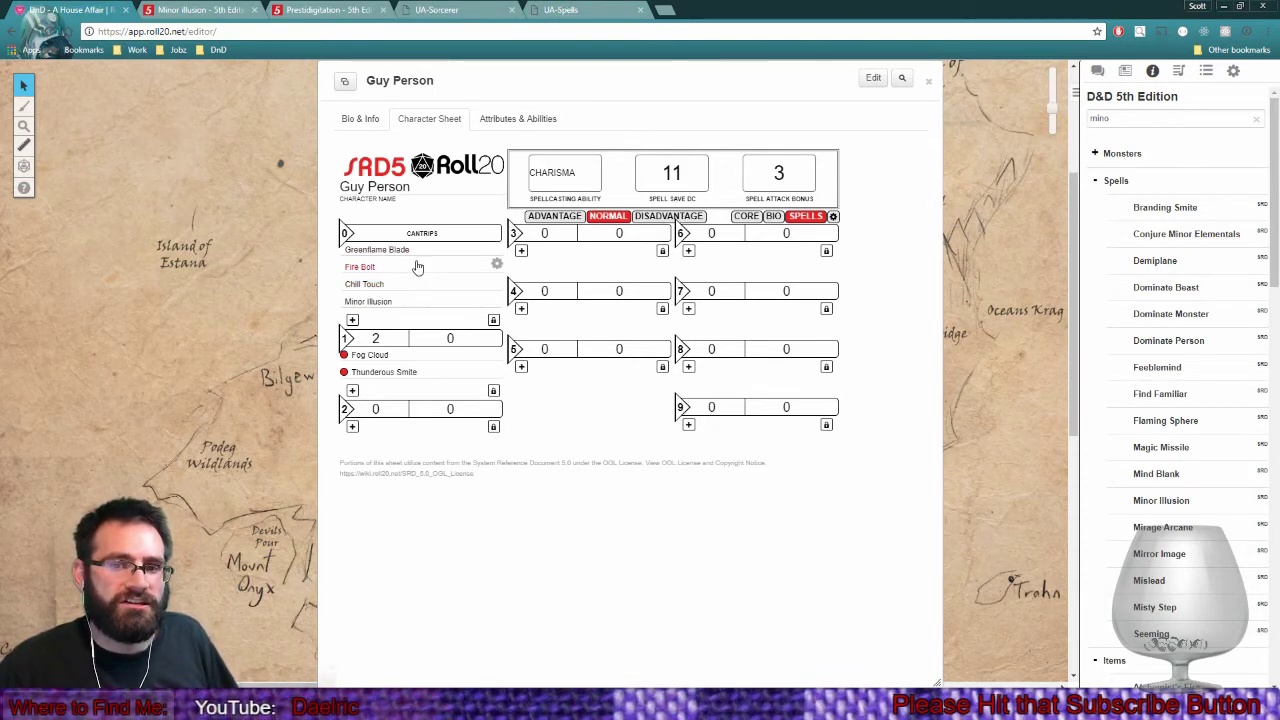
{"action": "left_click", "coordinate": [257, 9]}
{"action": "left_click", "coordinate": [257, 9]}
Examine the Infestation cantrip in the UA-Spells document, highlighting its casting details, damage and forced movement.
{"action": "left_click", "coordinate": [320, 10]}
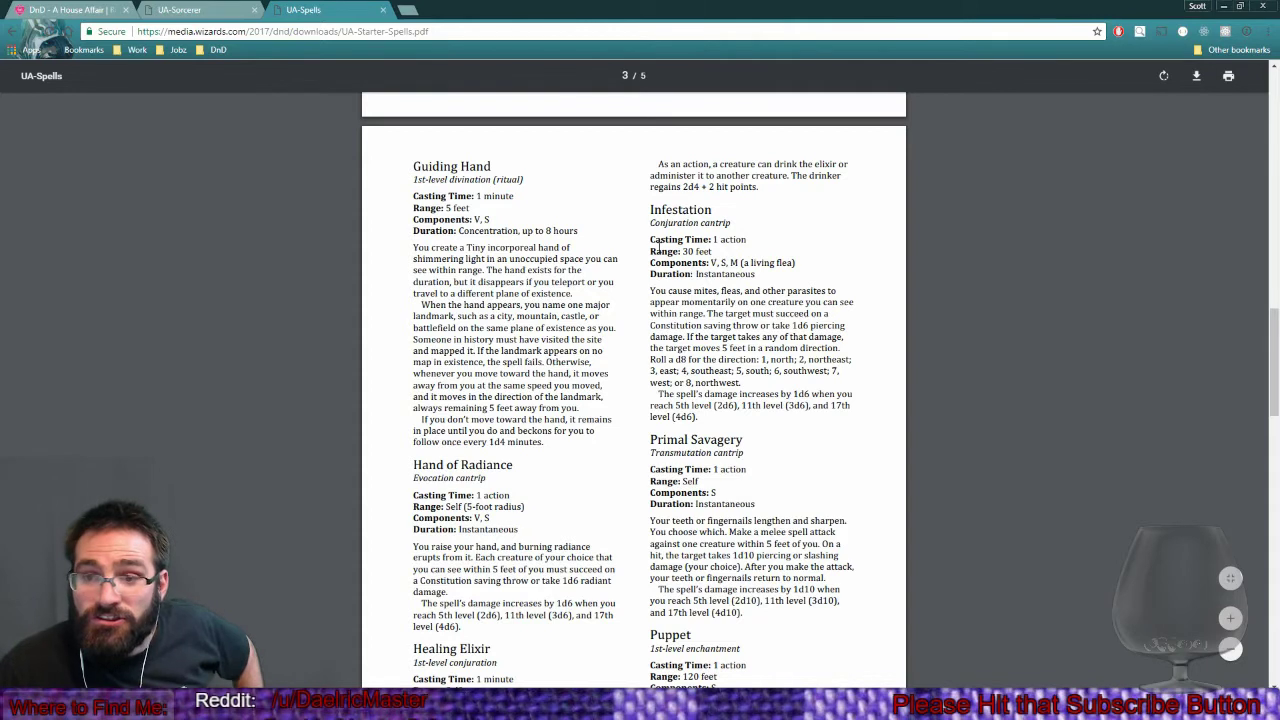
{"action": "left_click_drag", "start_coordinate": [650, 209], "coordinate": [714, 275]}
{"action": "left_click_drag", "start_coordinate": [752, 327], "coordinate": [803, 332]}
{"action": "left_click_drag", "start_coordinate": [710, 337], "coordinate": [797, 372]}
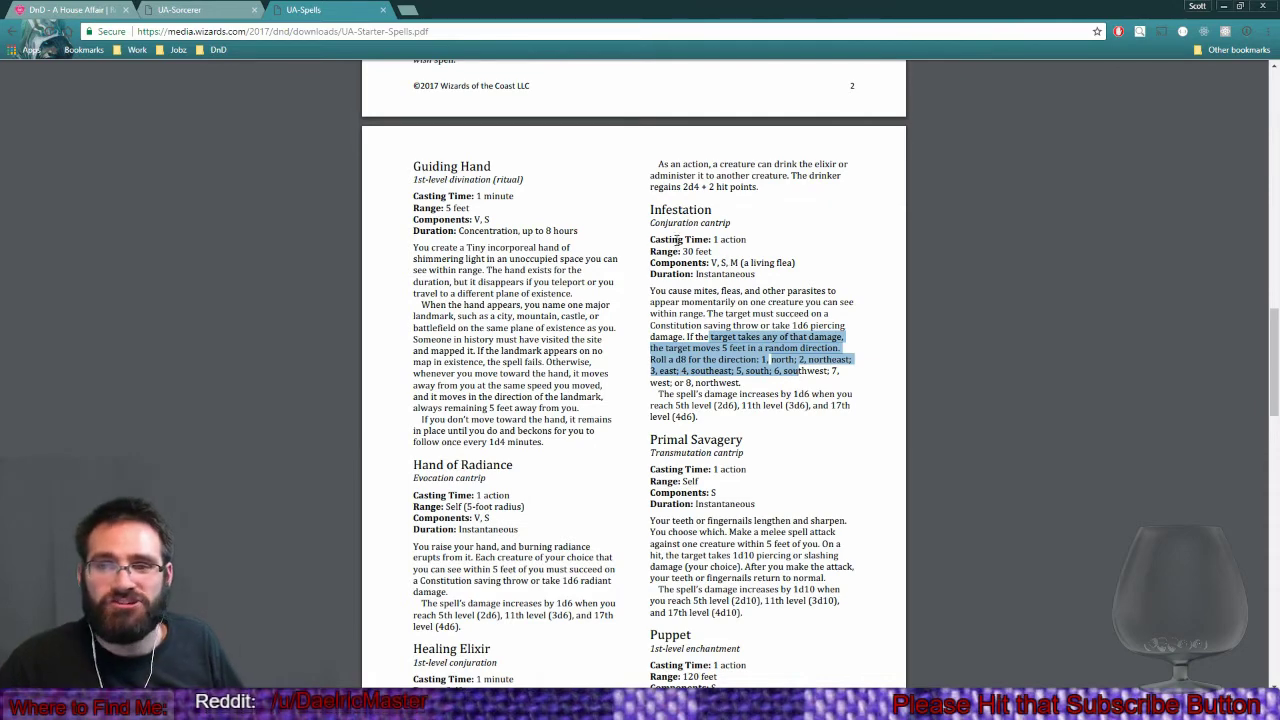
Review the Chill Touch and Fire Bolt entries in the character's Roll20 cantrip list, collapsing each after reading.
{"action": "key", "text": "alt+Tab"}
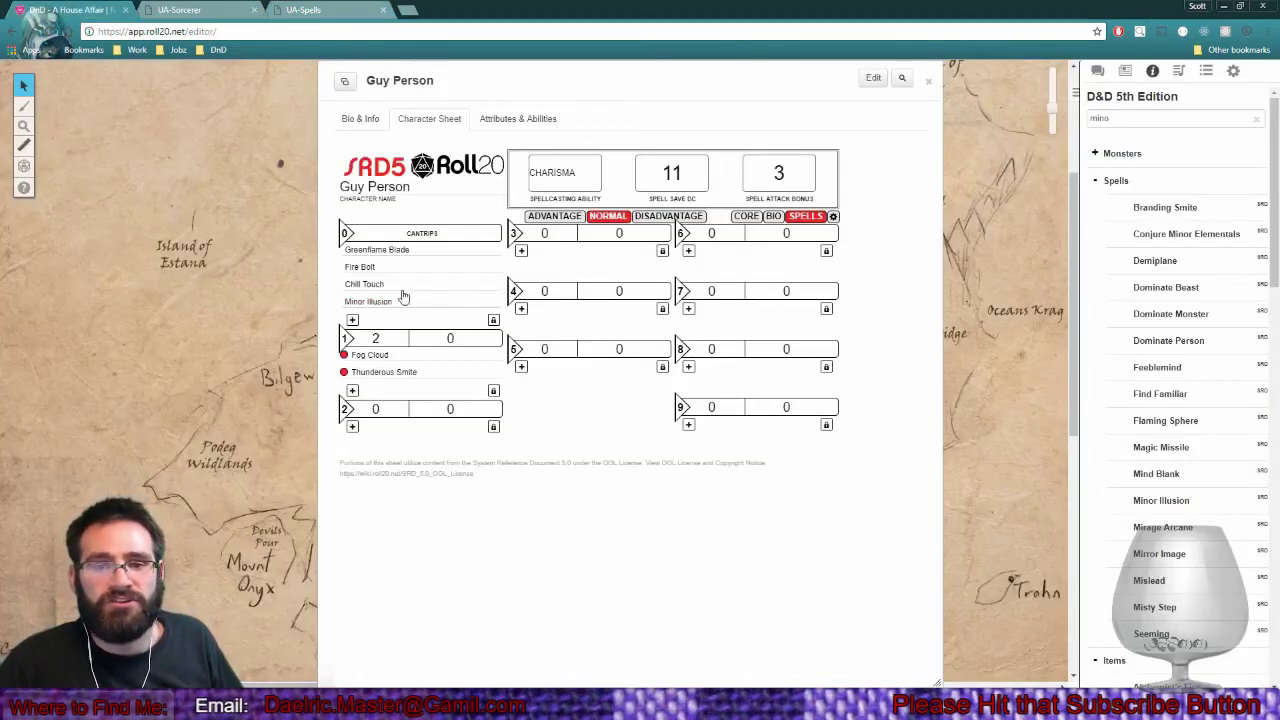
{"action": "left_click", "coordinate": [497, 282]}
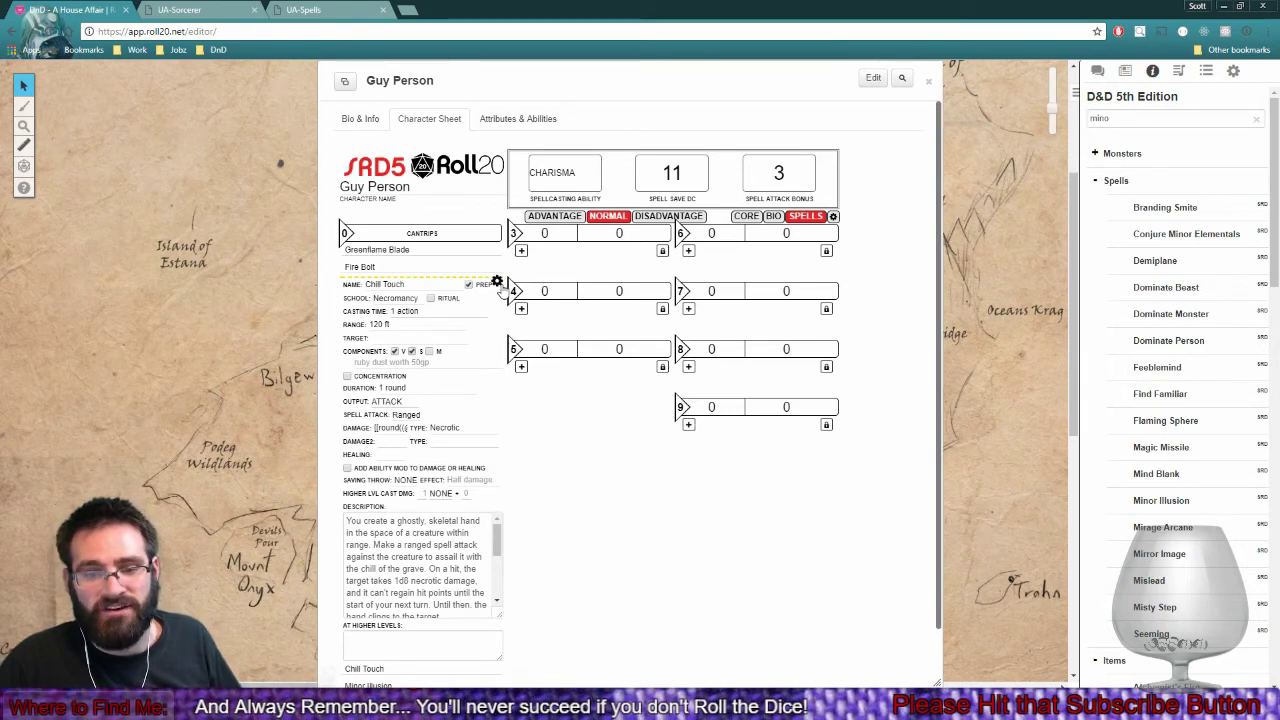
{"action": "left_click", "coordinate": [498, 283]}
{"action": "left_click", "coordinate": [496, 266]}
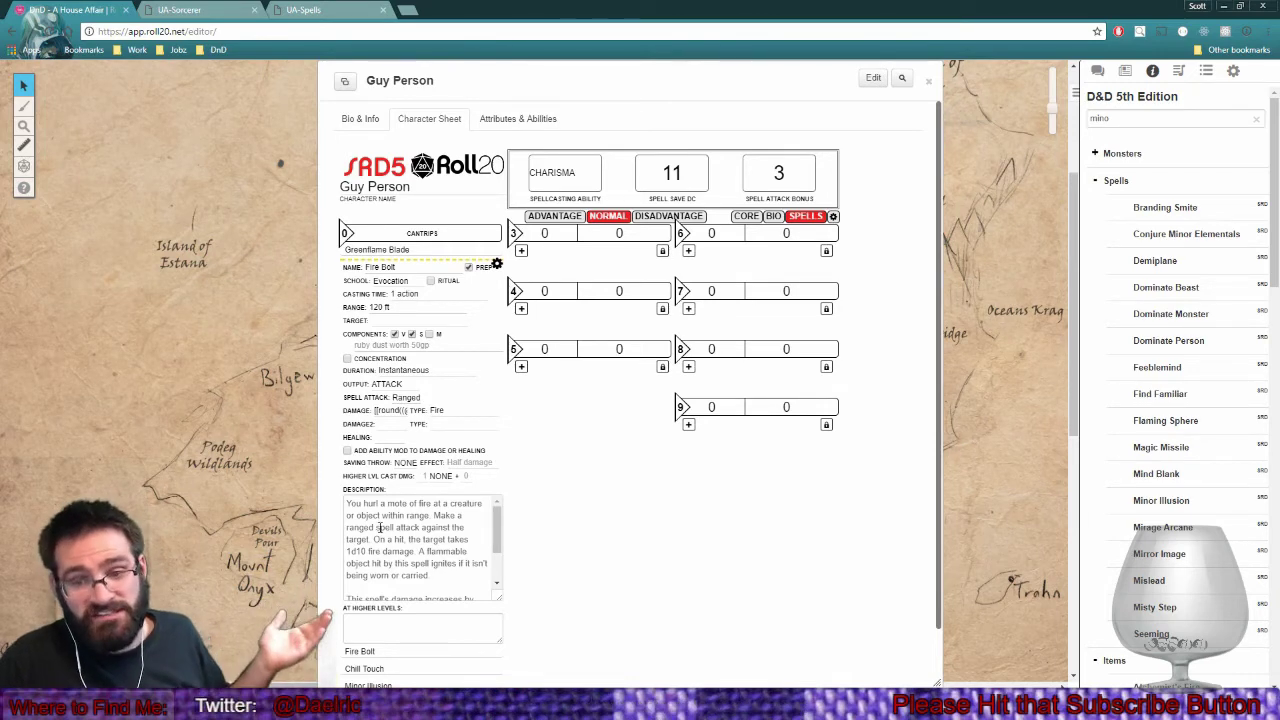
{"action": "scroll", "coordinate": [380, 527], "scroll_direction": "down", "scroll_amount": 2}
{"action": "scroll", "coordinate": [380, 527], "scroll_direction": "up", "scroll_amount": 2}
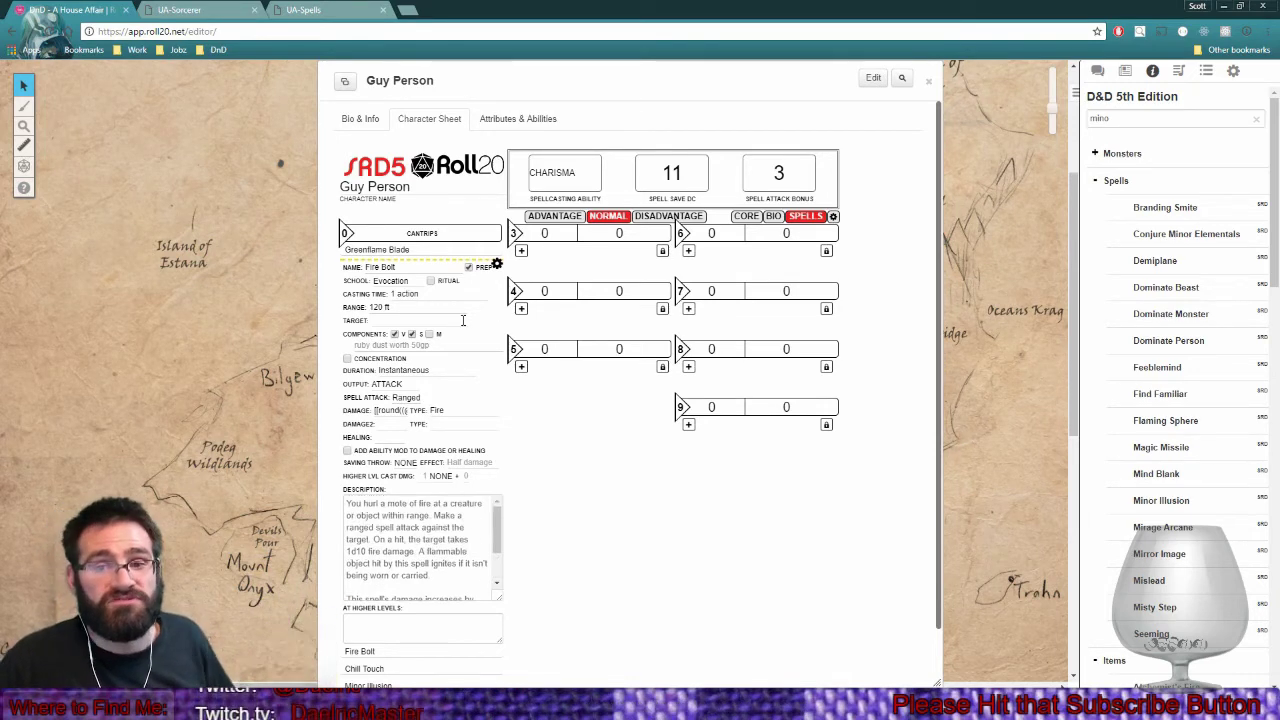
{"action": "left_click", "coordinate": [496, 266]}
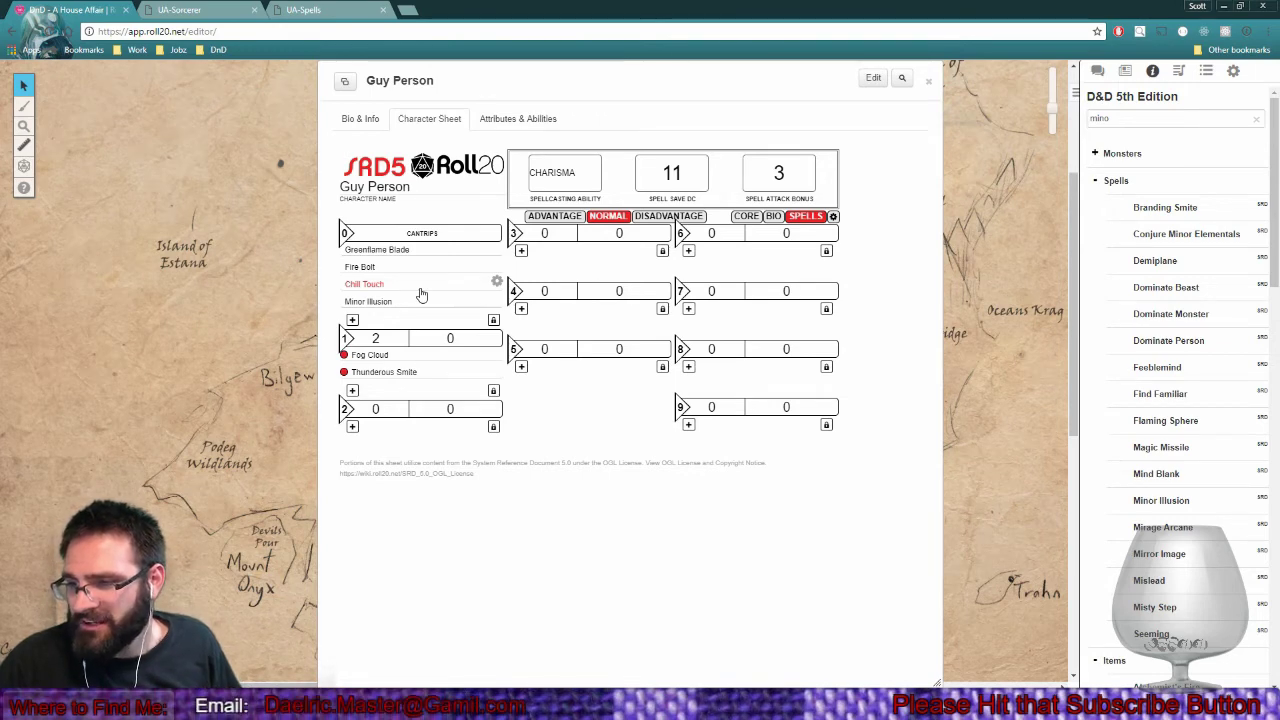
Return to the UA-Spells document and highlight Infestation's rule for moving the damaged target in a random direction.
{"action": "left_click", "coordinate": [313, 10]}
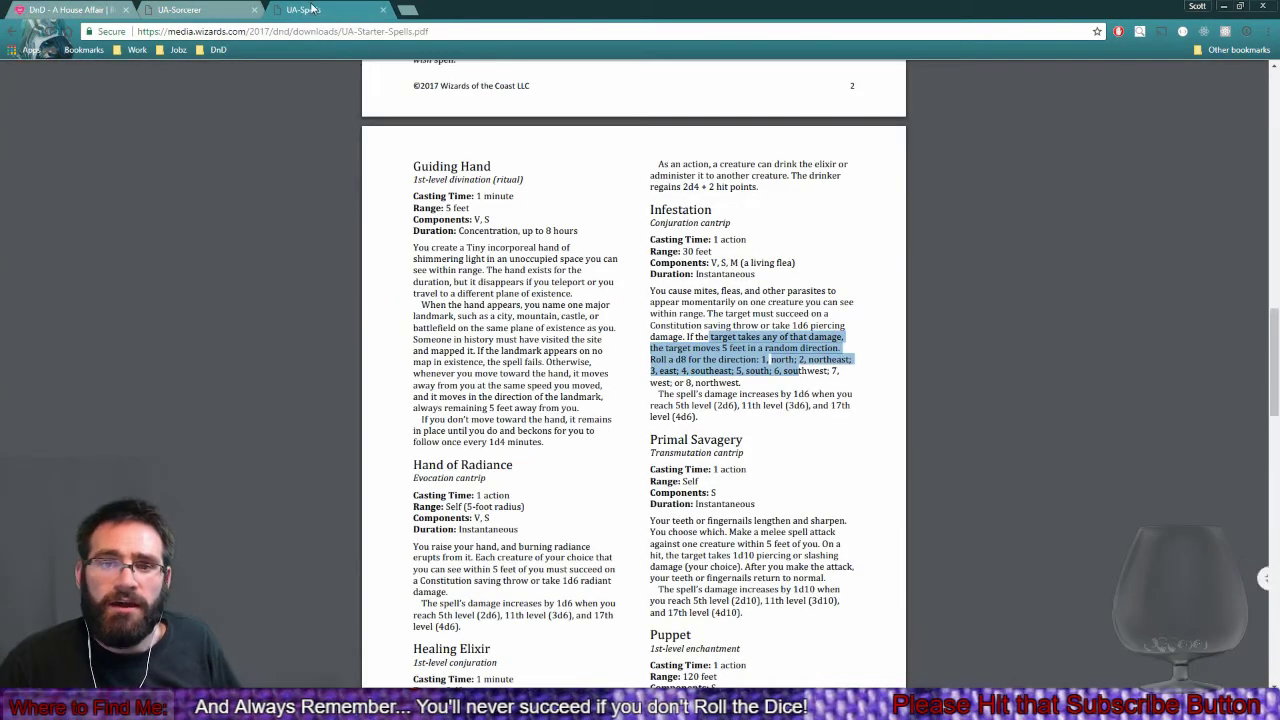
{"action": "left_click", "coordinate": [633, 349]}
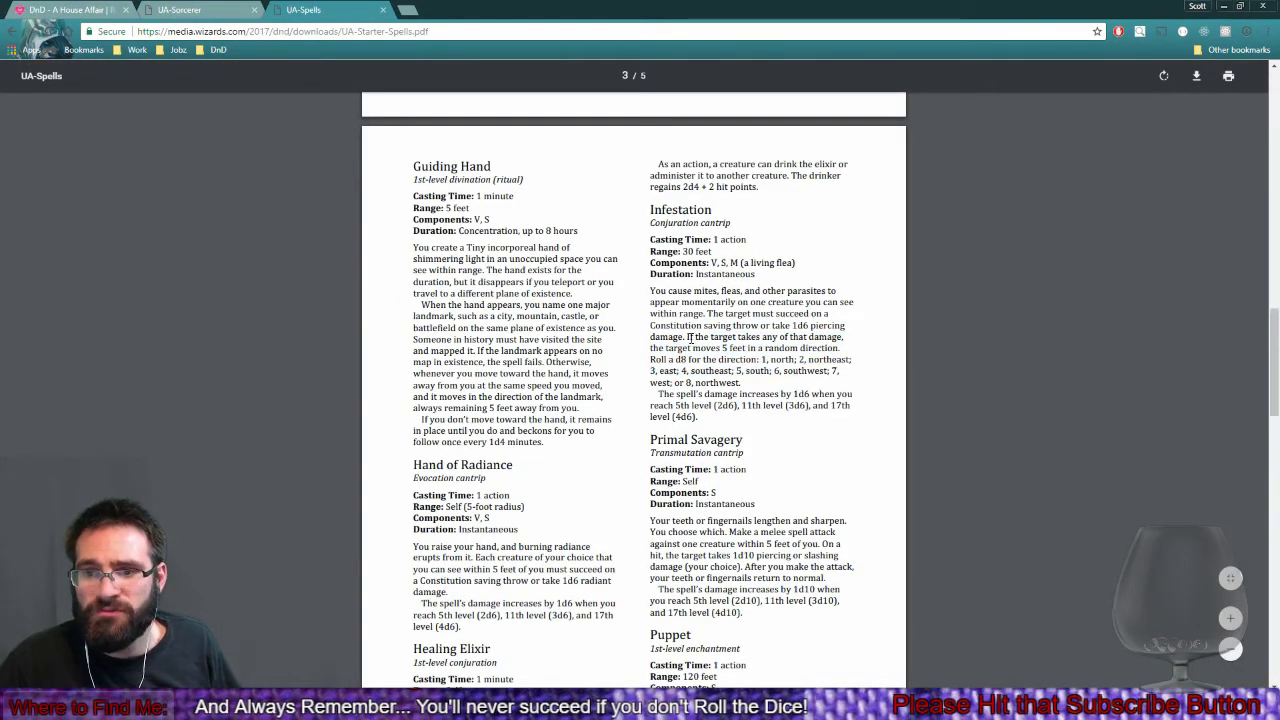
{"action": "left_click_drag", "start_coordinate": [688, 338], "coordinate": [742, 383]}
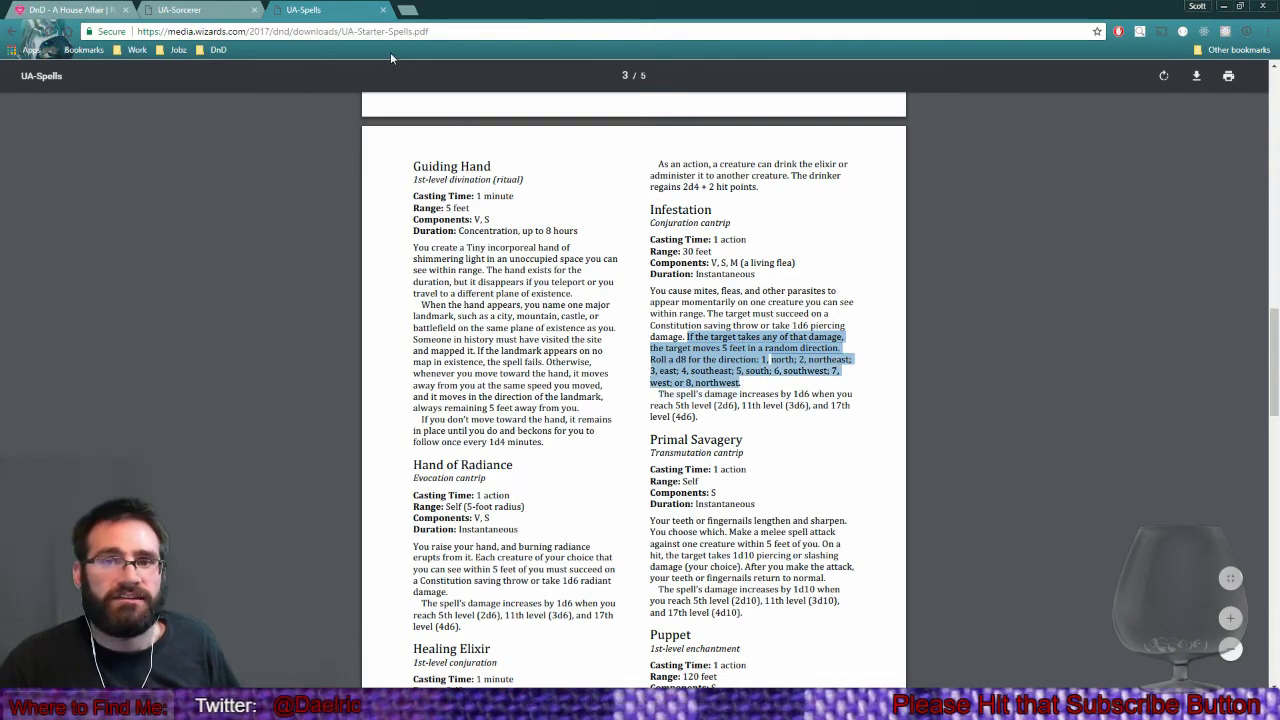
Look up the 5e Booming Blade cantrip on the web, highlight its on-hit and willing-movement effects, and close the page.
{"action": "left_click", "coordinate": [407, 10]}
{"action": "type", "text": "5e"}
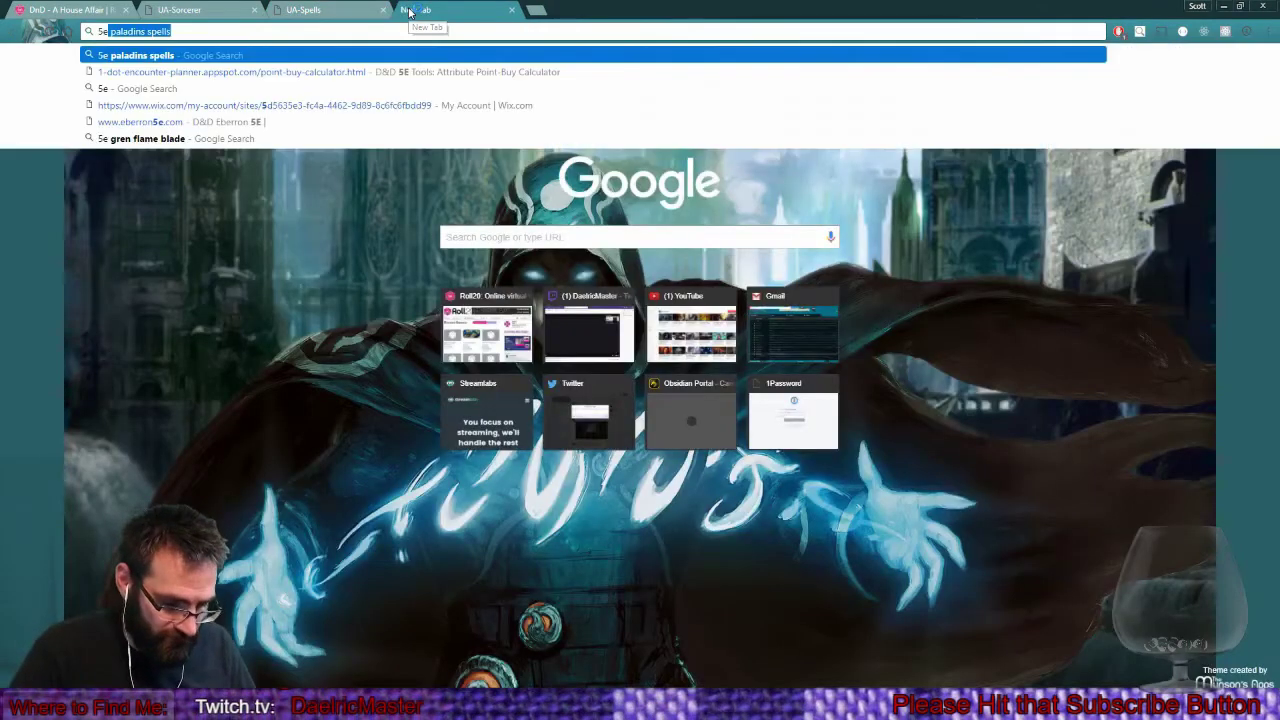
{"action": "type", "text": " booming b"}
{"action": "key", "text": "BackSpace"}
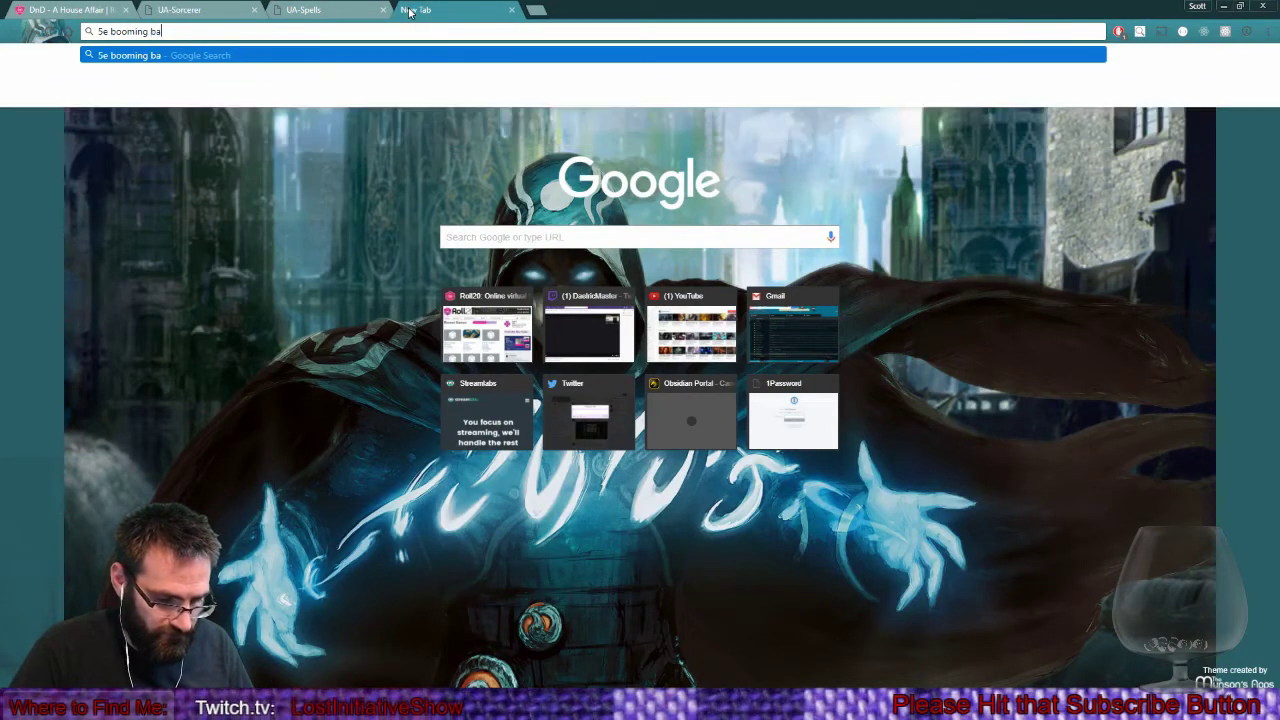
{"action": "type", "text": "lade"}
{"action": "key", "text": "Return"}
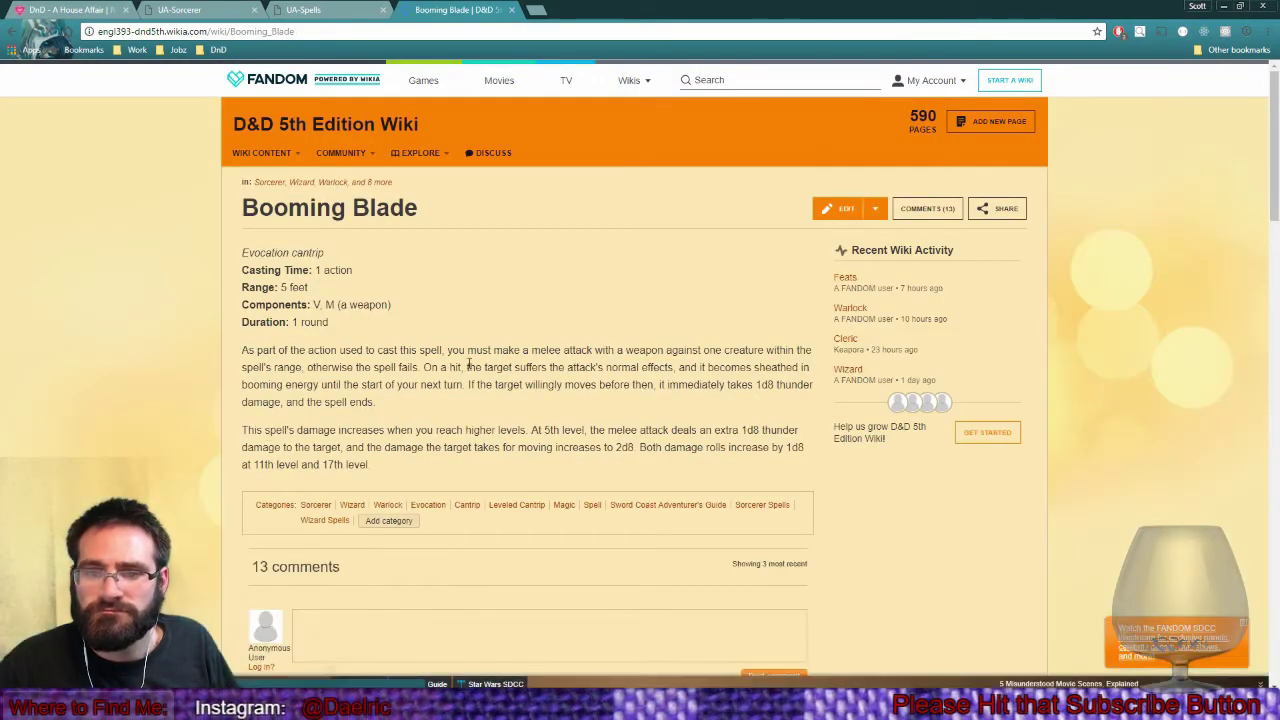
{"action": "left_click_drag", "start_coordinate": [423, 367], "coordinate": [601, 366]}
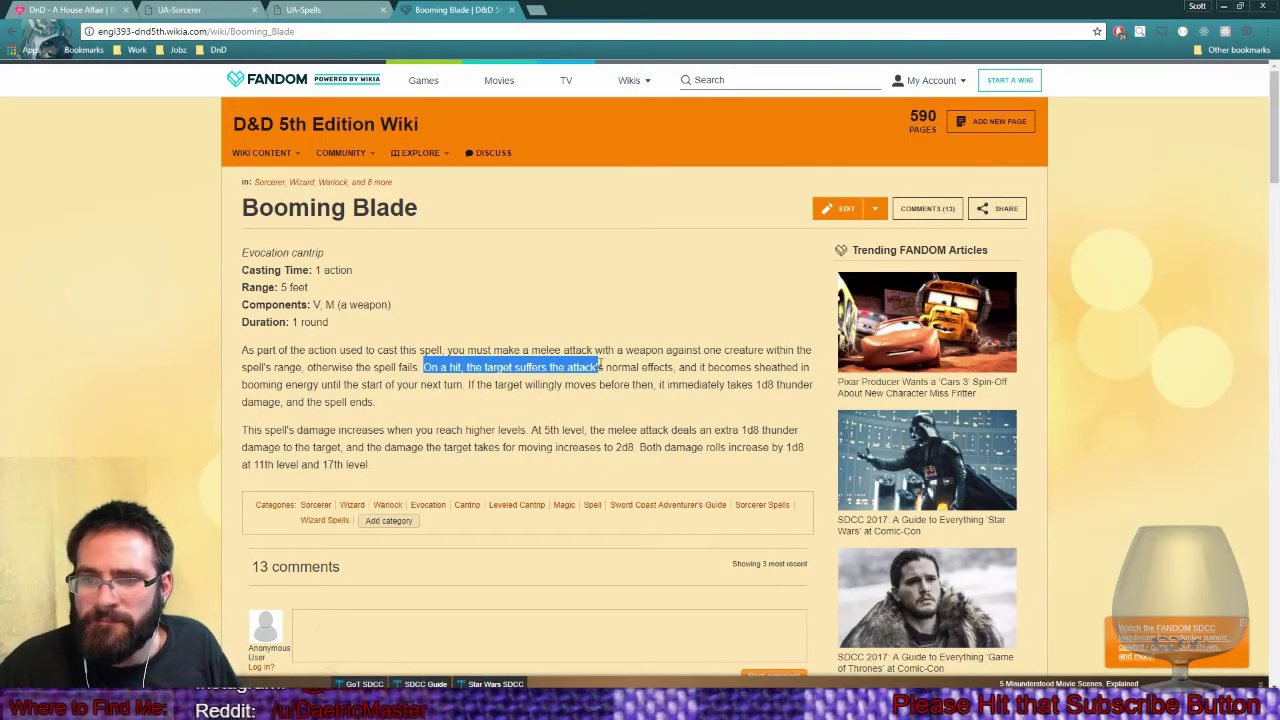
{"action": "left_click_drag", "start_coordinate": [467, 384], "coordinate": [656, 385]}
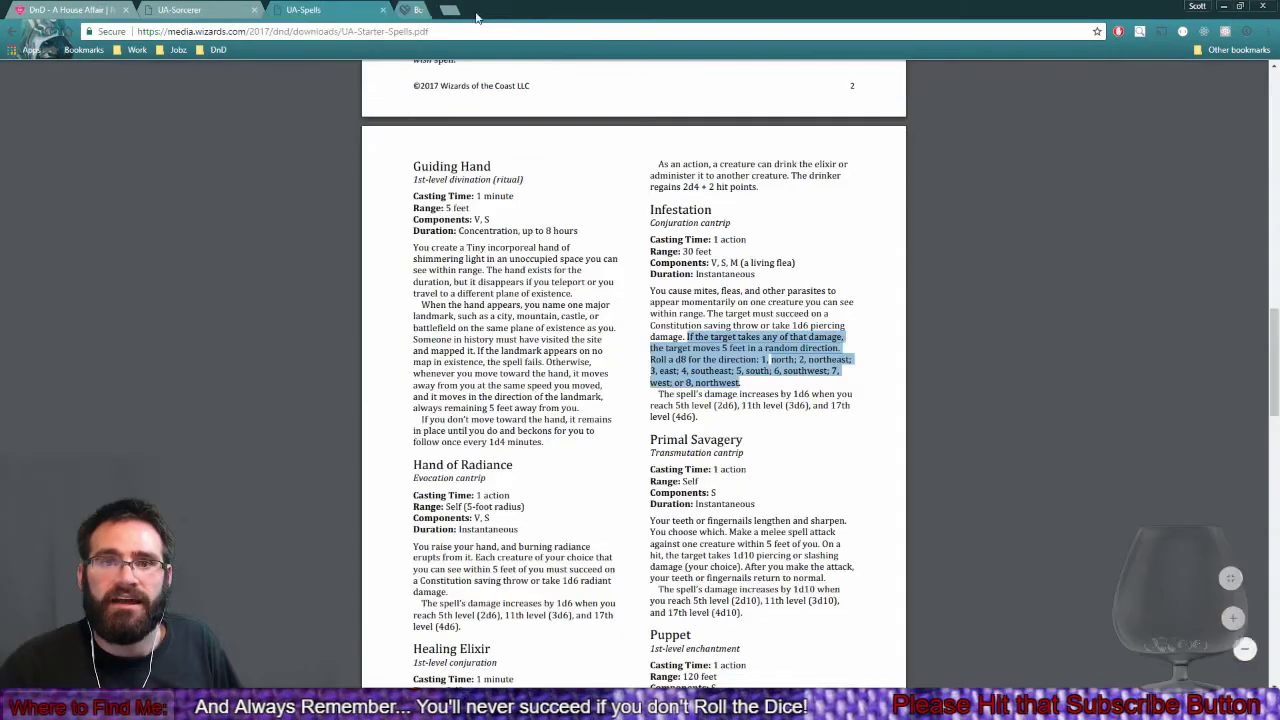
{"action": "key", "text": "ctrl+w"}
Replace the description of the Chill Touch entry in Roll20 with Infestation's full description from the UA-Spells document.
{"action": "left_click", "coordinate": [72, 10]}
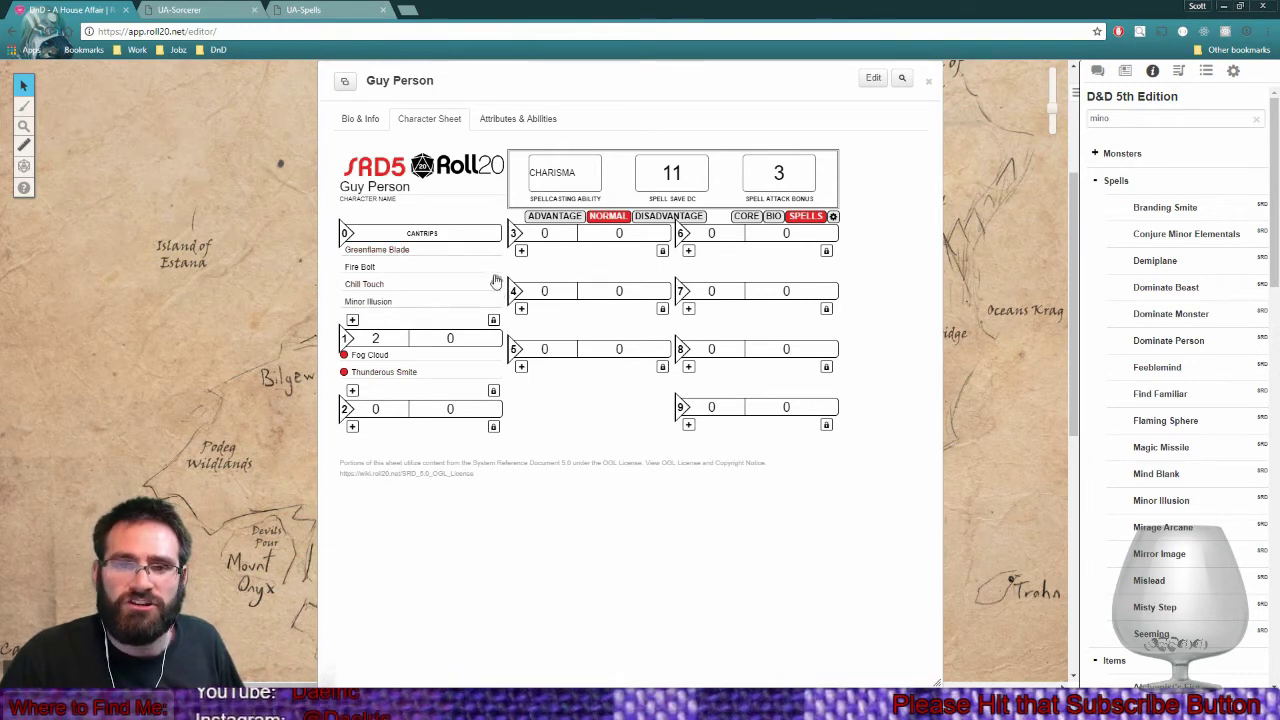
{"action": "left_click", "coordinate": [322, 12]}
{"action": "left_click_drag", "start_coordinate": [651, 290], "coordinate": [702, 422]}
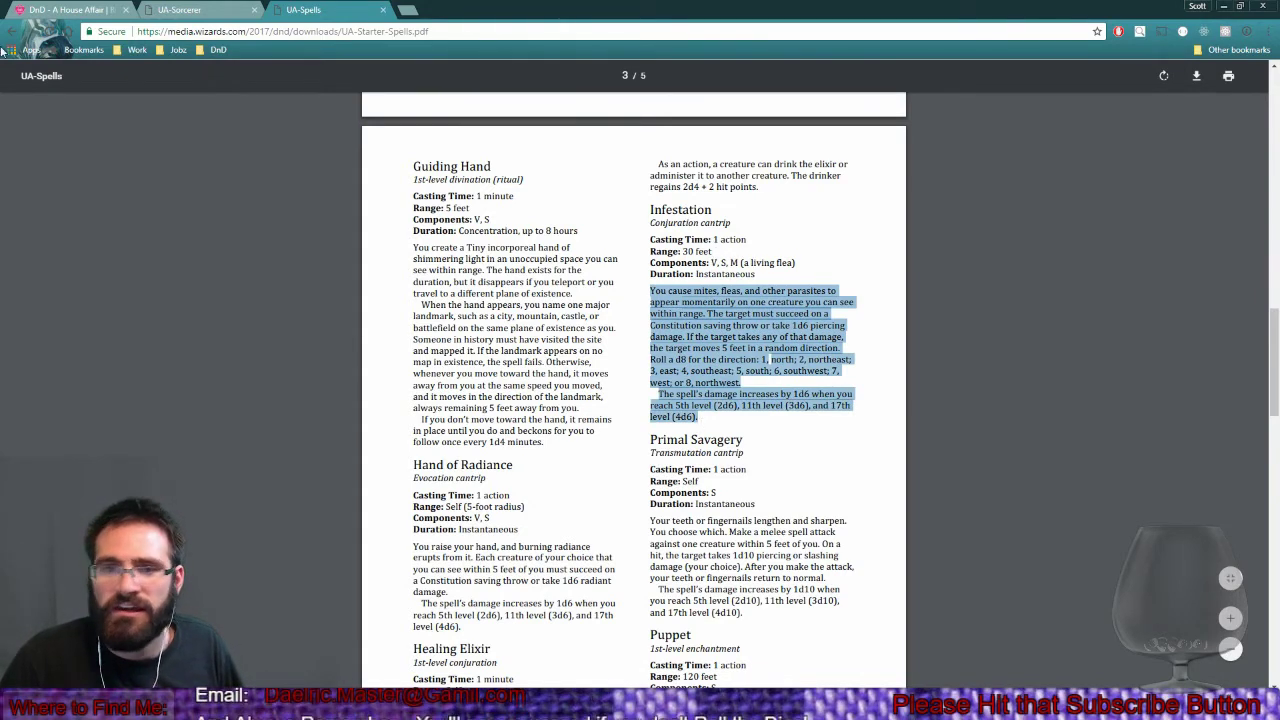
{"action": "left_click", "coordinate": [48, 8]}
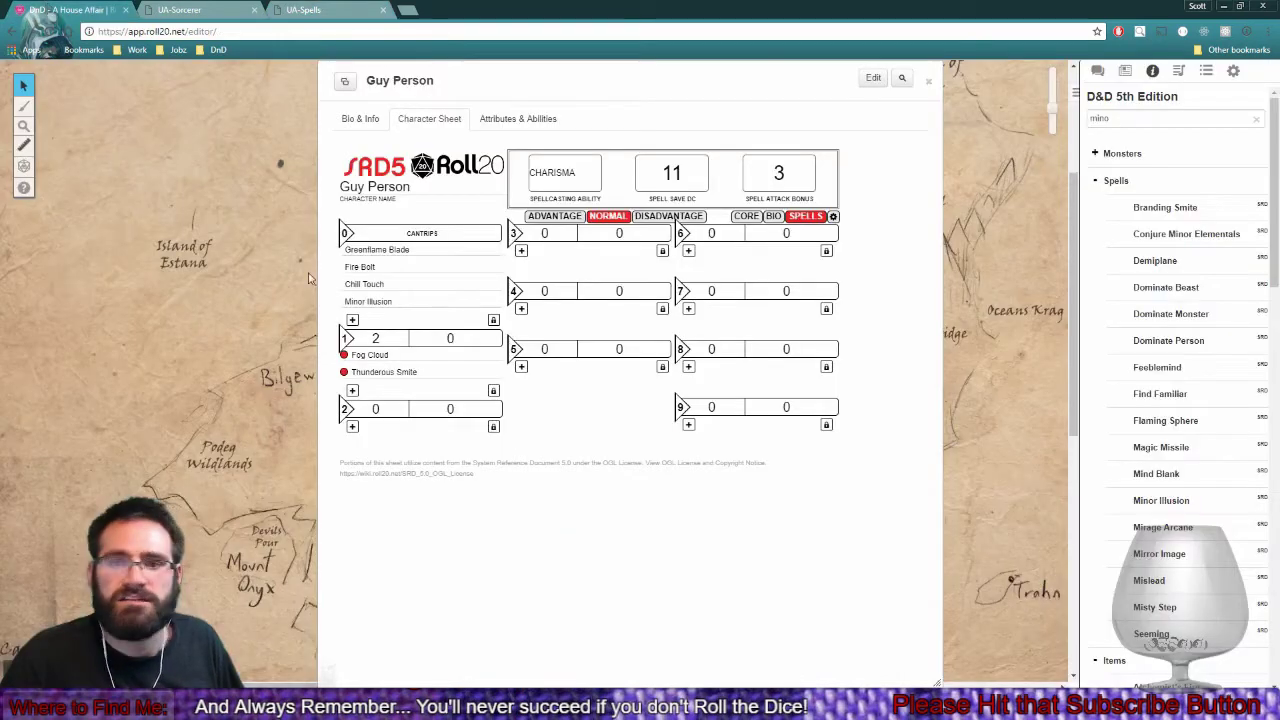
{"action": "left_click", "coordinate": [498, 283]}
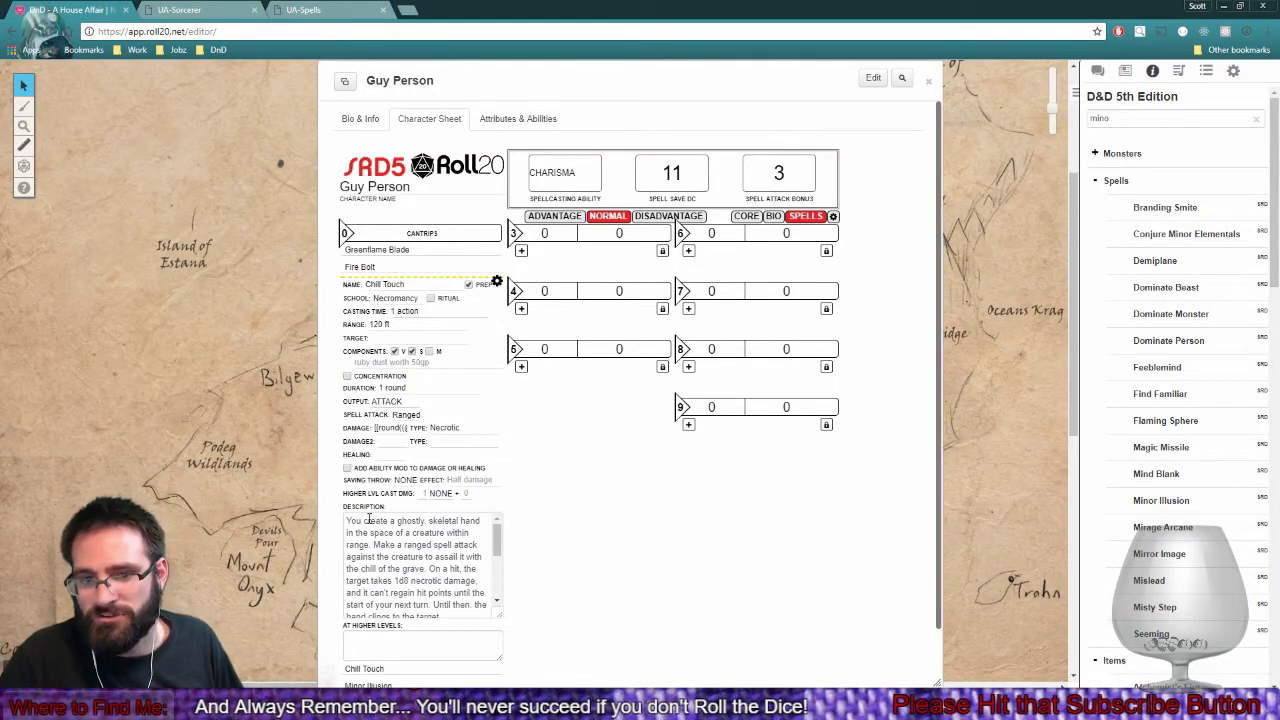
{"action": "left_click_drag", "start_coordinate": [348, 521], "coordinate": [487, 649]}
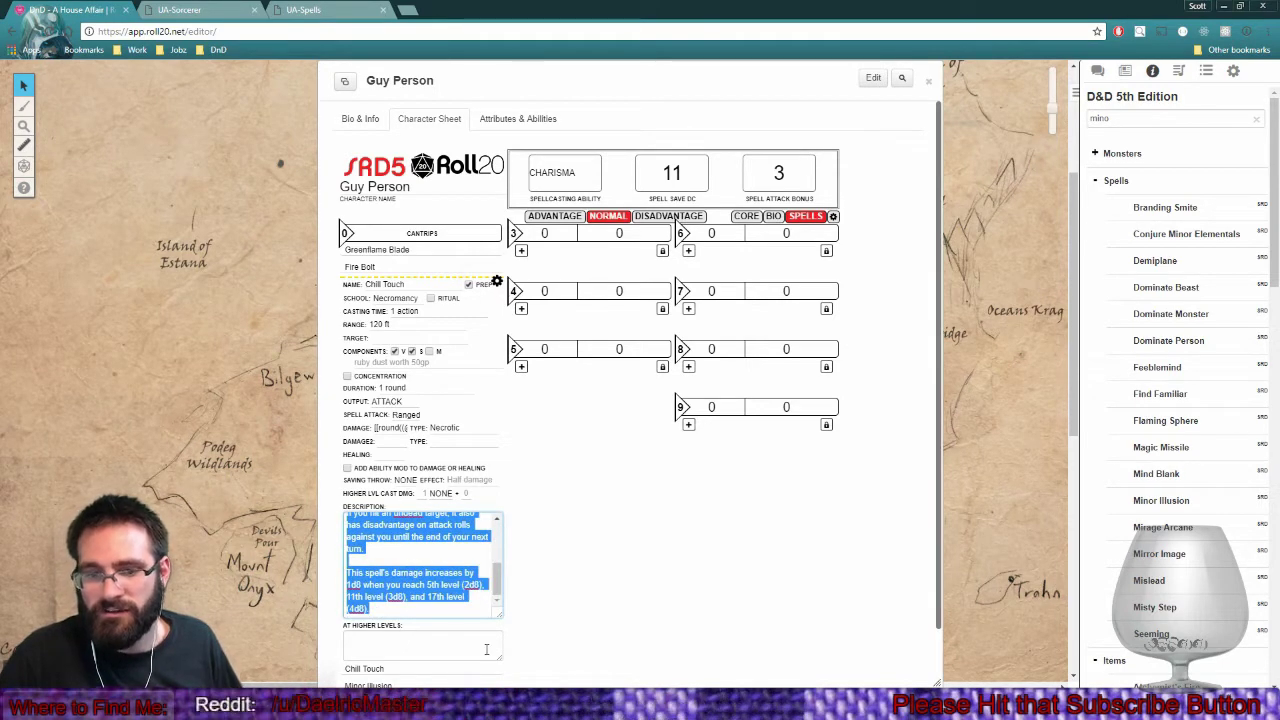
{"action": "key", "text": "ctrl+v"}
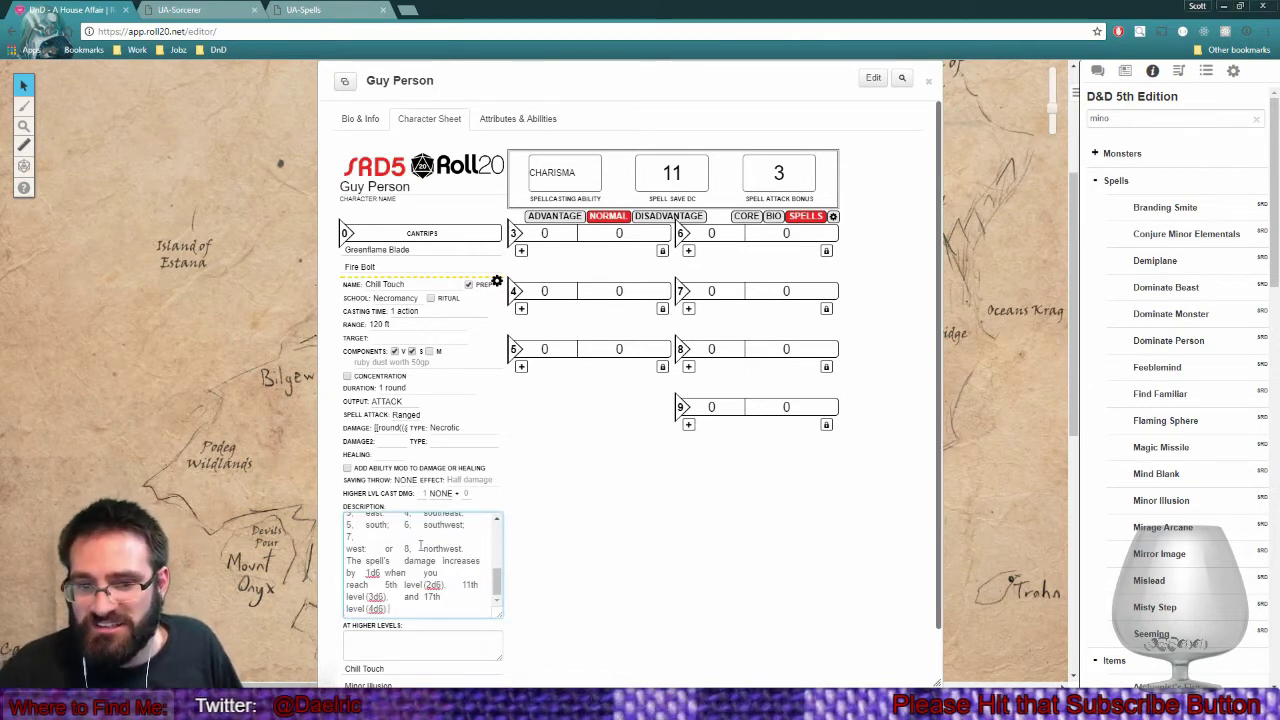
Move the sentence about damage increasing by 1d6 from the entry's description to its At Higher Levels text.
{"action": "left_click_drag", "start_coordinate": [392, 610], "coordinate": [346, 561]}
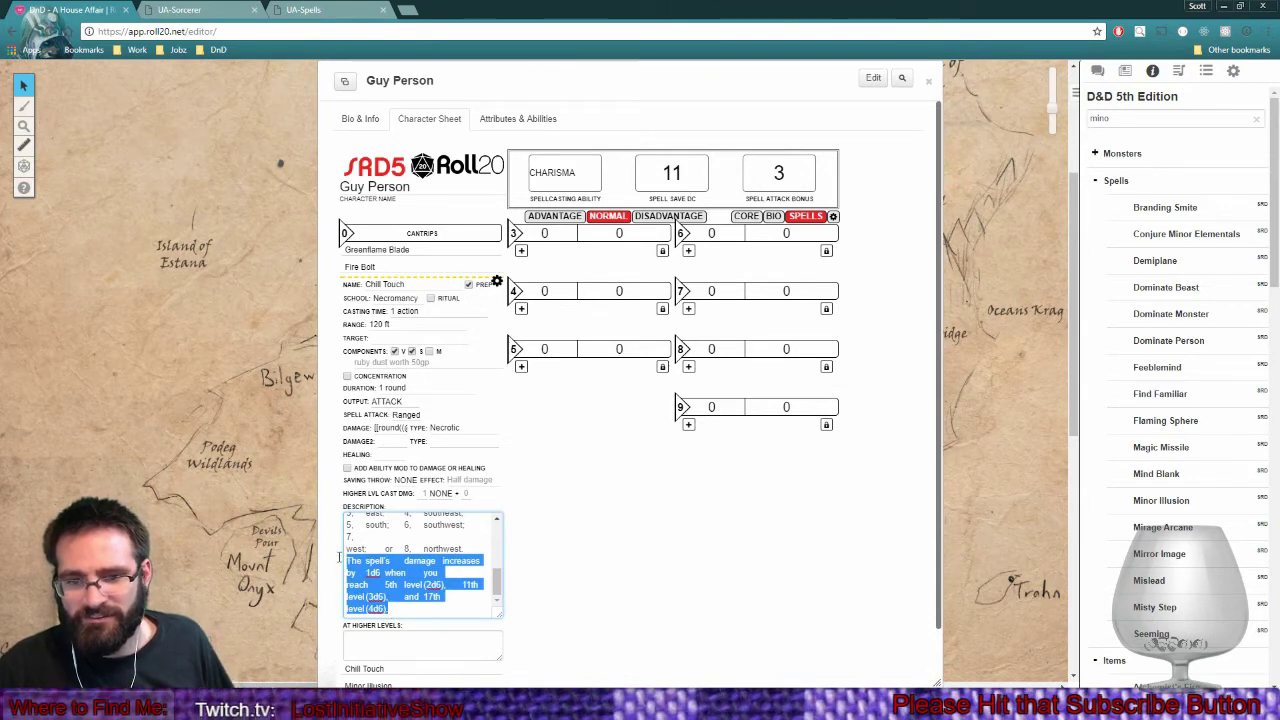
{"action": "key", "text": "ctrl+x"}
{"action": "left_click", "coordinate": [410, 649]}
{"action": "key", "text": "ctrl+v"}
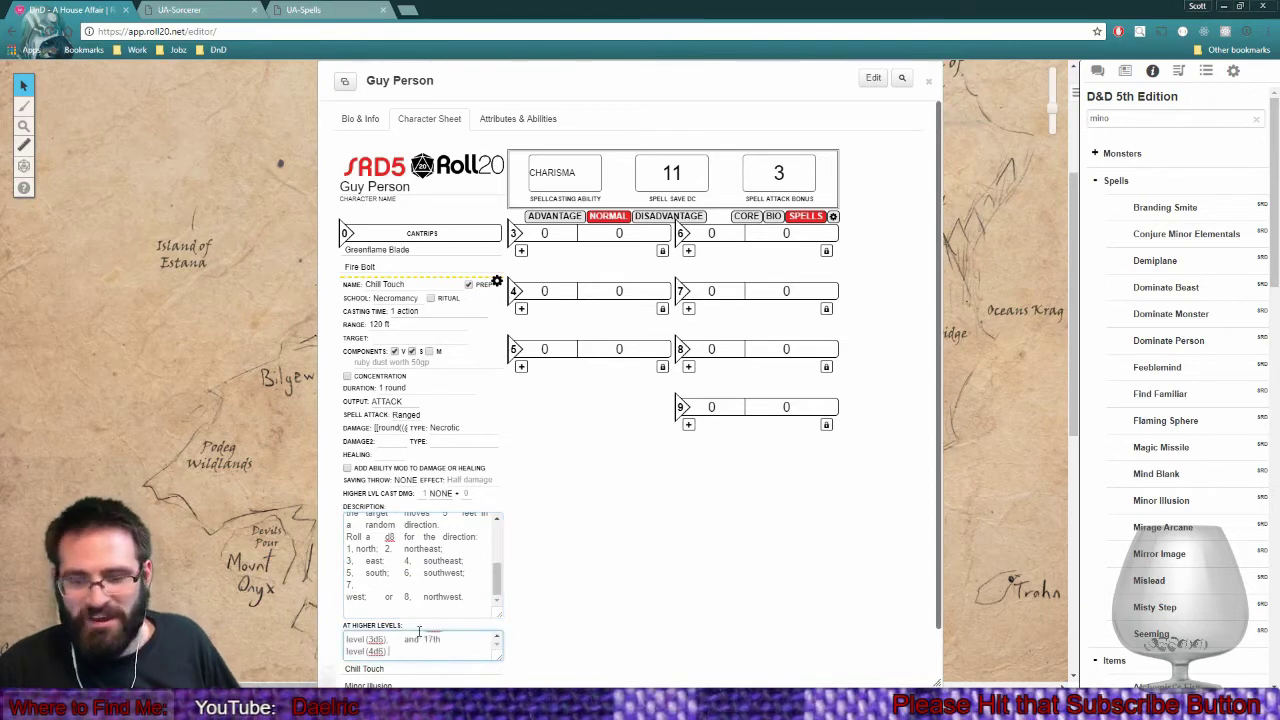
Enlarge the At Higher Levels text box of the Chill Touch entry and remove the trailing blank line from its description.
{"action": "left_click", "coordinate": [320, 10]}
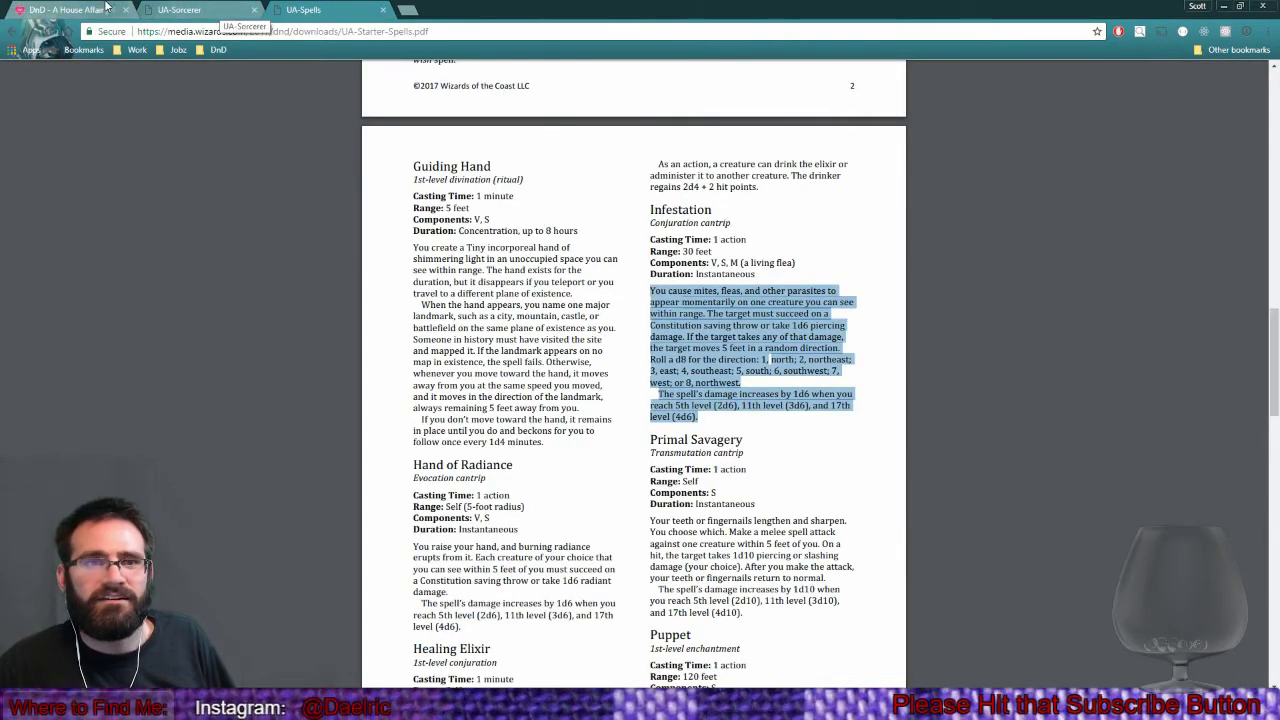
{"action": "left_click", "coordinate": [62, 10]}
{"action": "scroll", "coordinate": [441, 632], "scroll_direction": "down", "scroll_amount": 1}
{"action": "scroll", "coordinate": [441, 632], "scroll_direction": "down", "scroll_amount": 1}
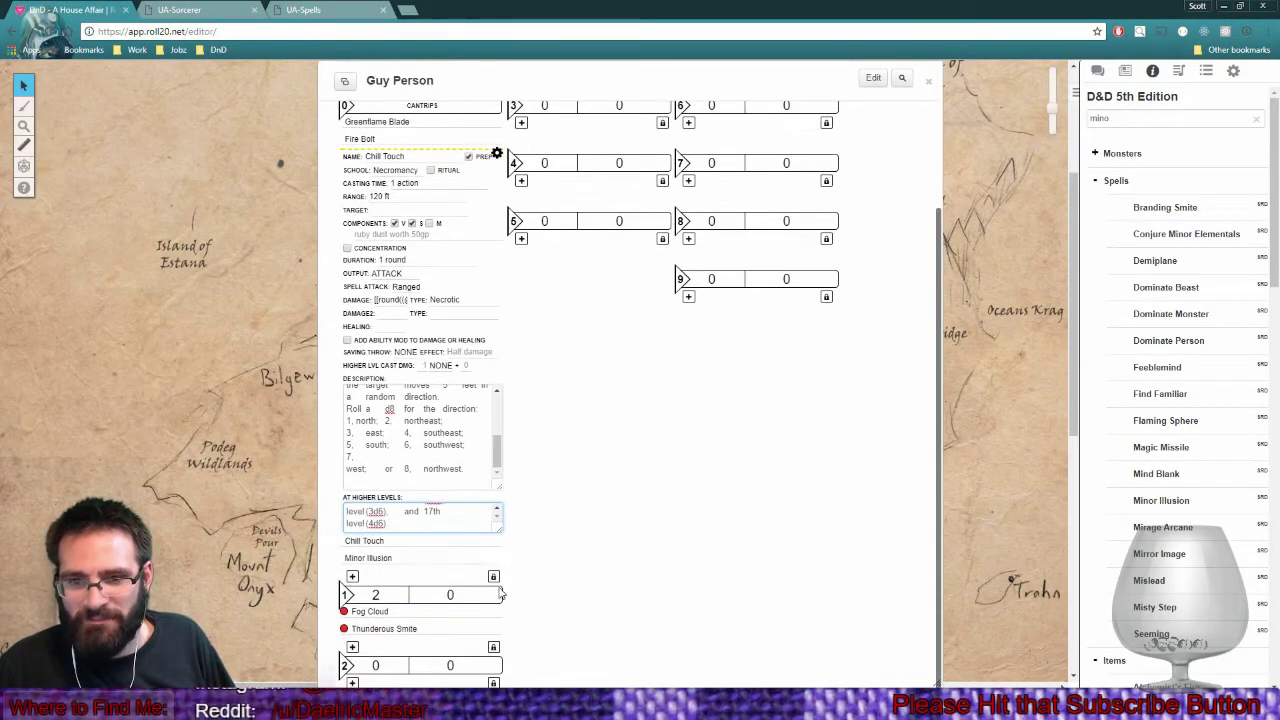
{"action": "left_click_drag", "start_coordinate": [500, 535], "coordinate": [520, 610]}
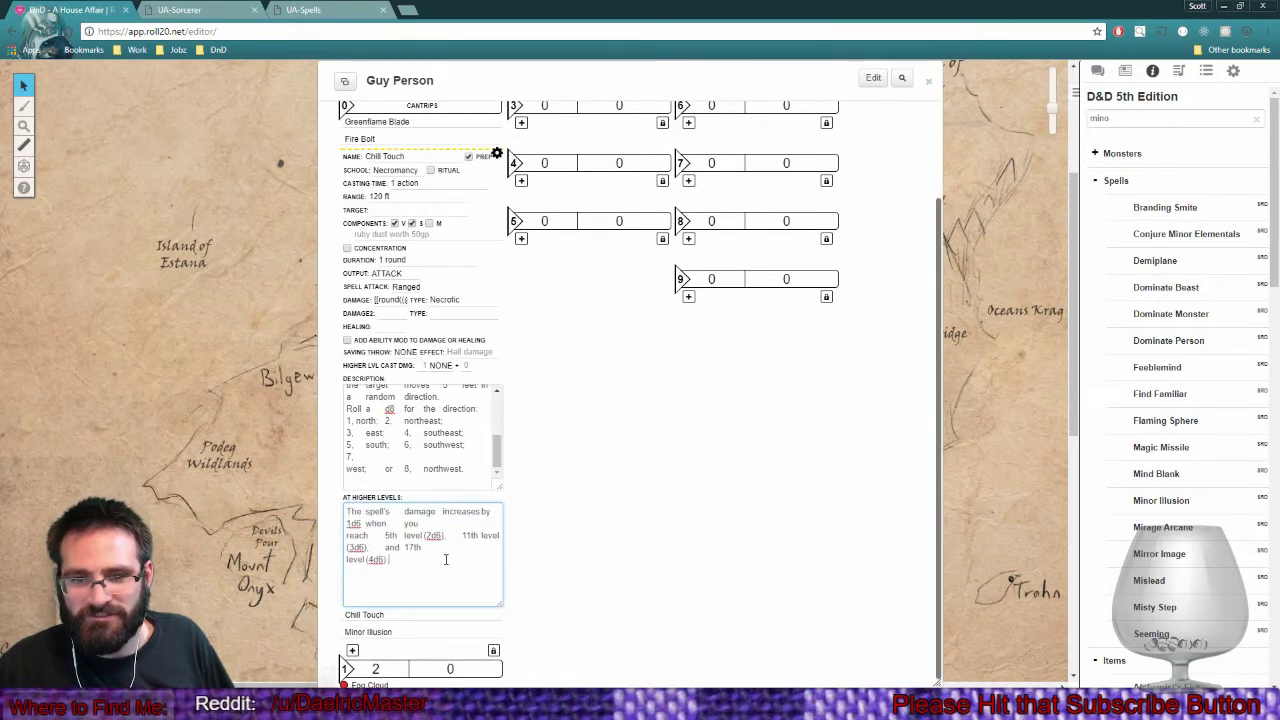
{"action": "left_click", "coordinate": [485, 470]}
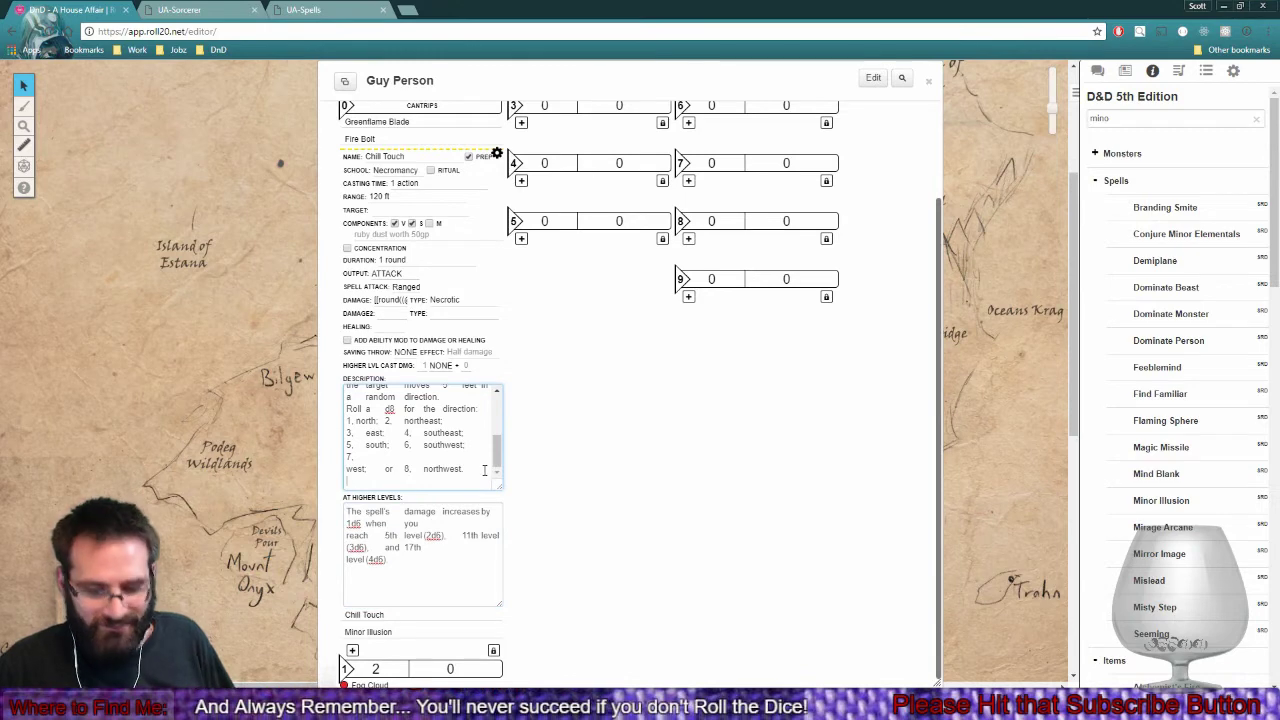
{"action": "key", "text": "BackSpace"}
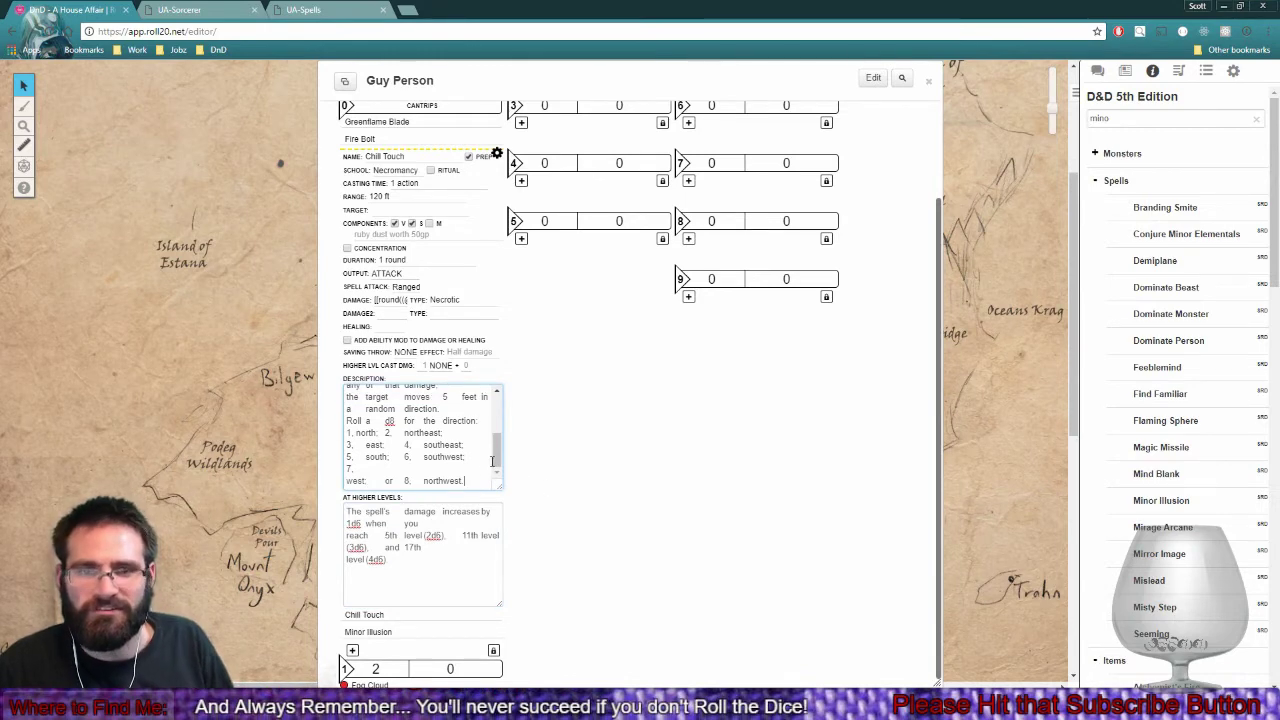
Check the spell in the UA-Spells document and rename the Chill Touch entry in Roll20 to Infestation, correcting the spelling.
{"action": "left_click", "coordinate": [305, 10]}
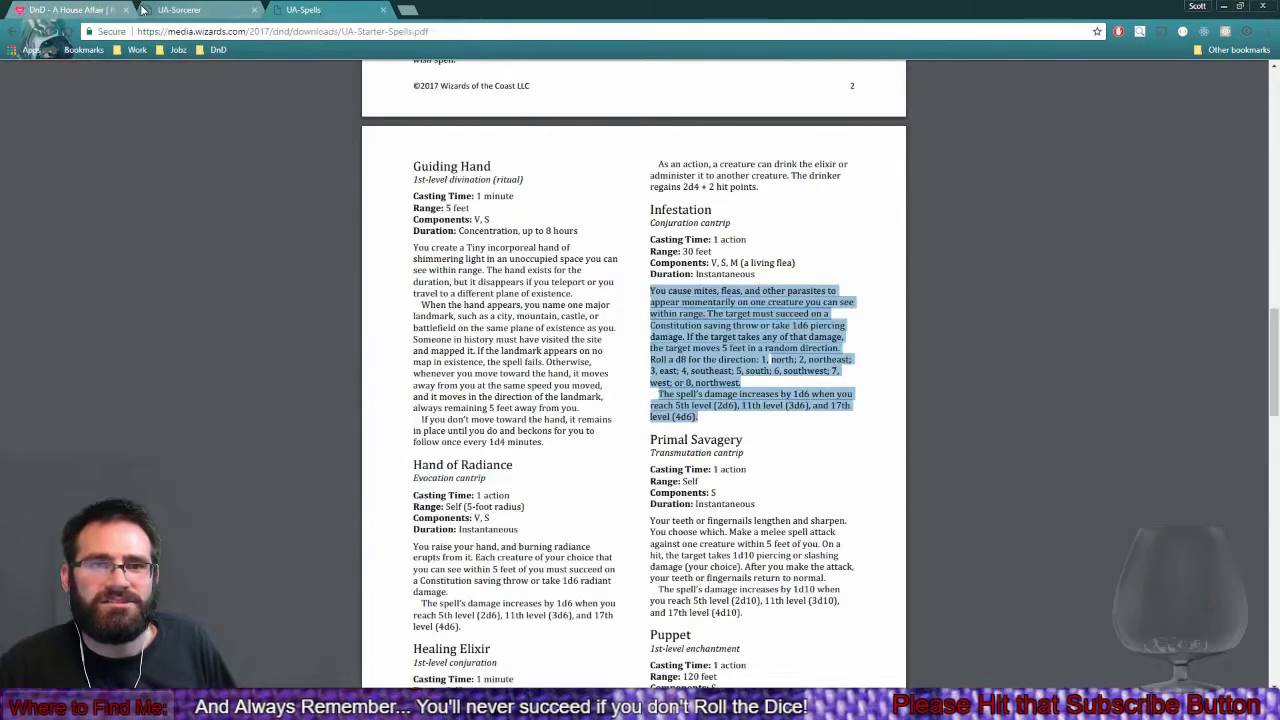
{"action": "left_click", "coordinate": [74, 8]}
{"action": "scroll", "coordinate": [388, 305], "scroll_direction": "up", "scroll_amount": 3}
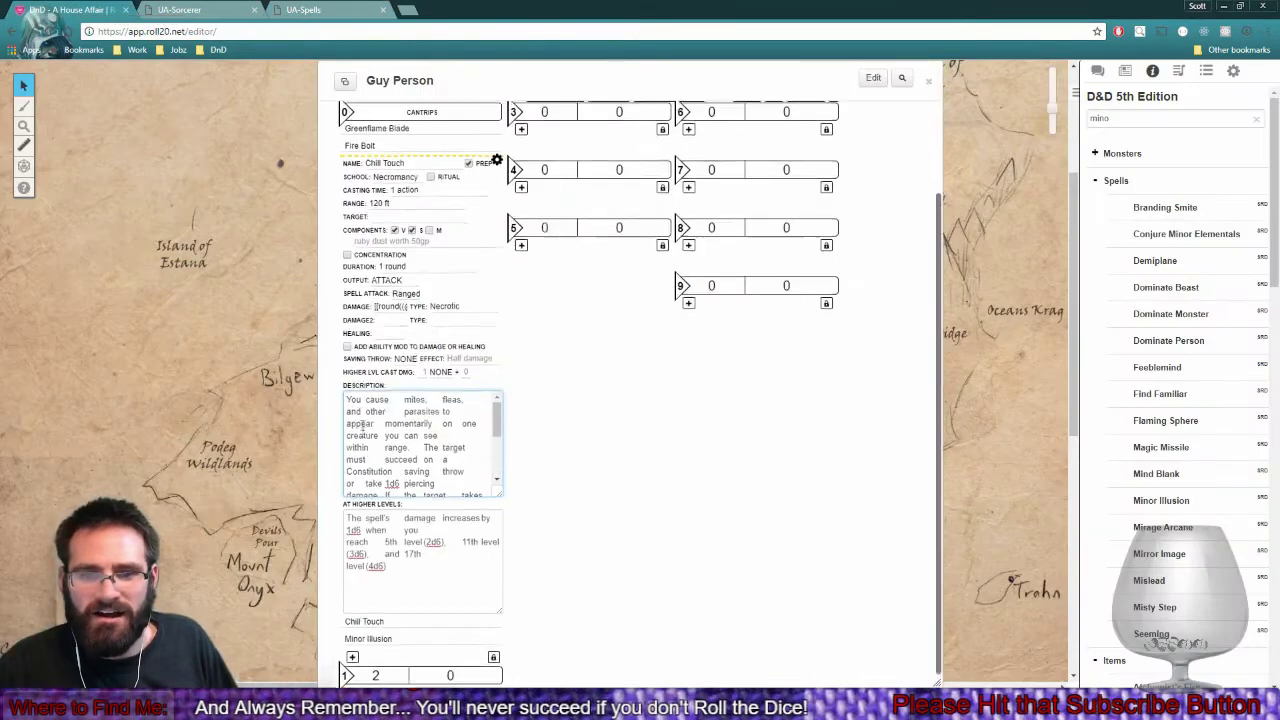
{"action": "left_click_drag", "start_coordinate": [404, 284], "coordinate": [367, 284]}
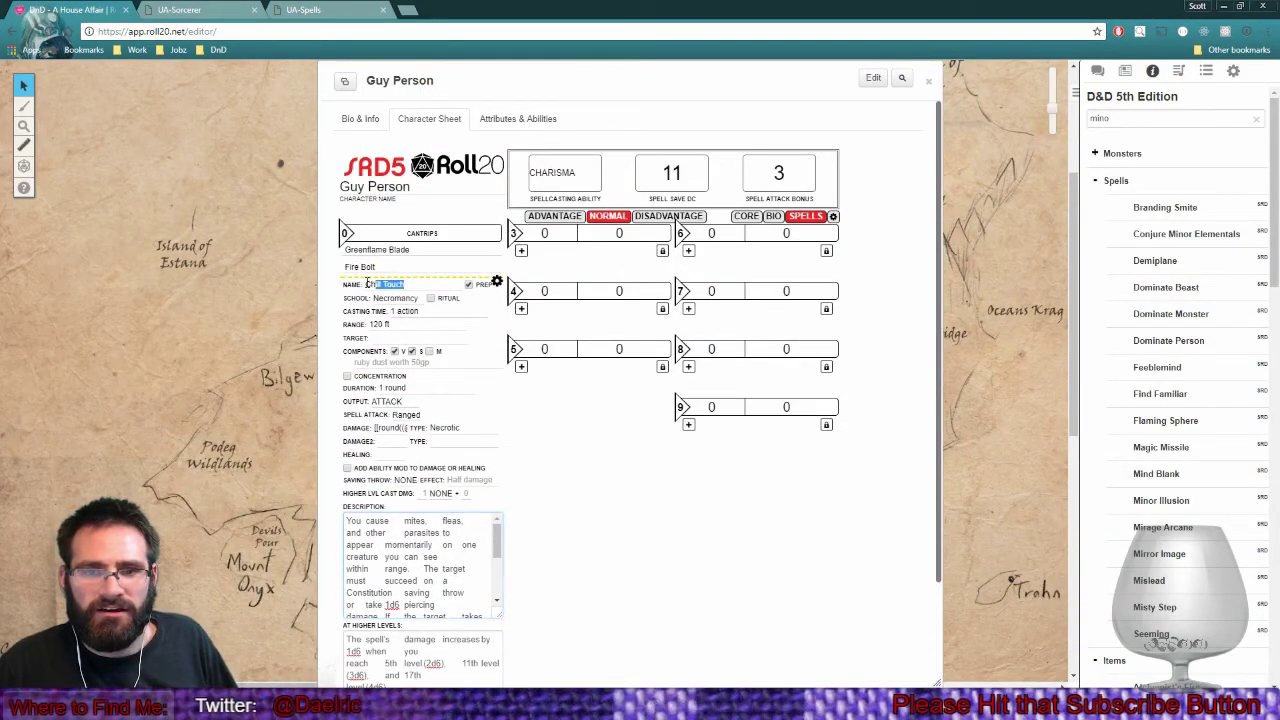
{"action": "type", "text": "I"}
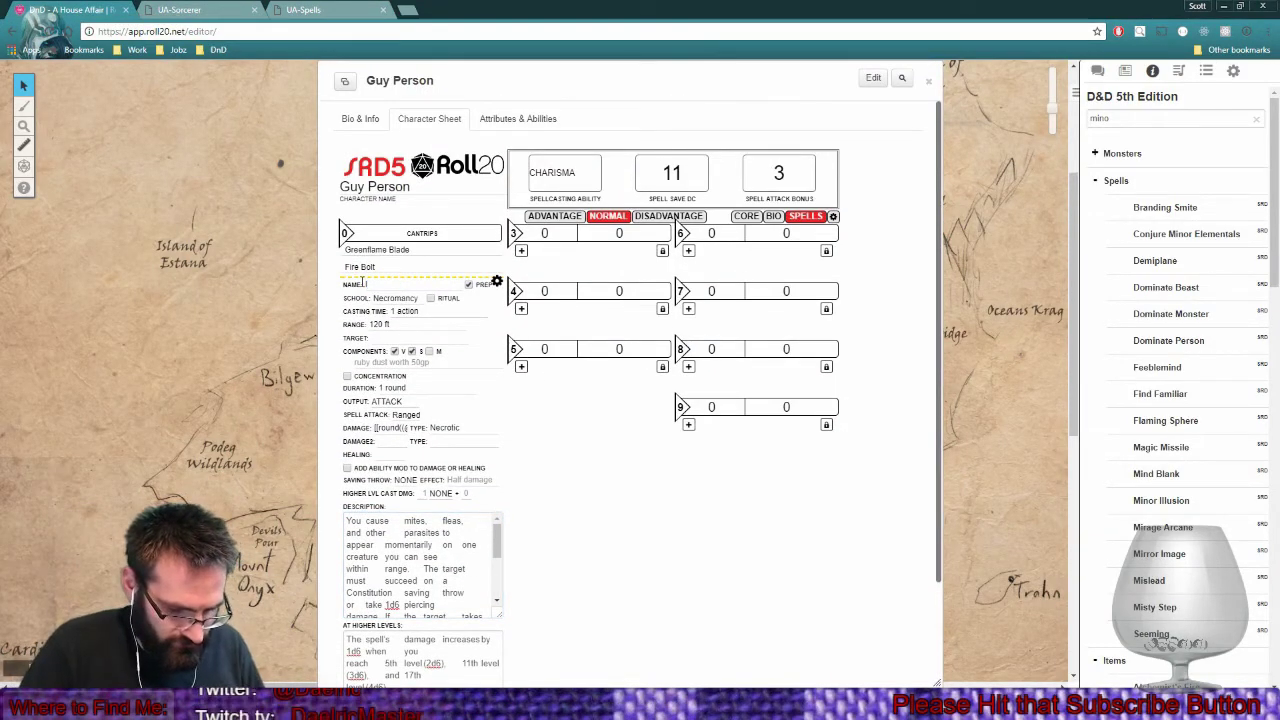
{"action": "type", "text": "nfesstation"}
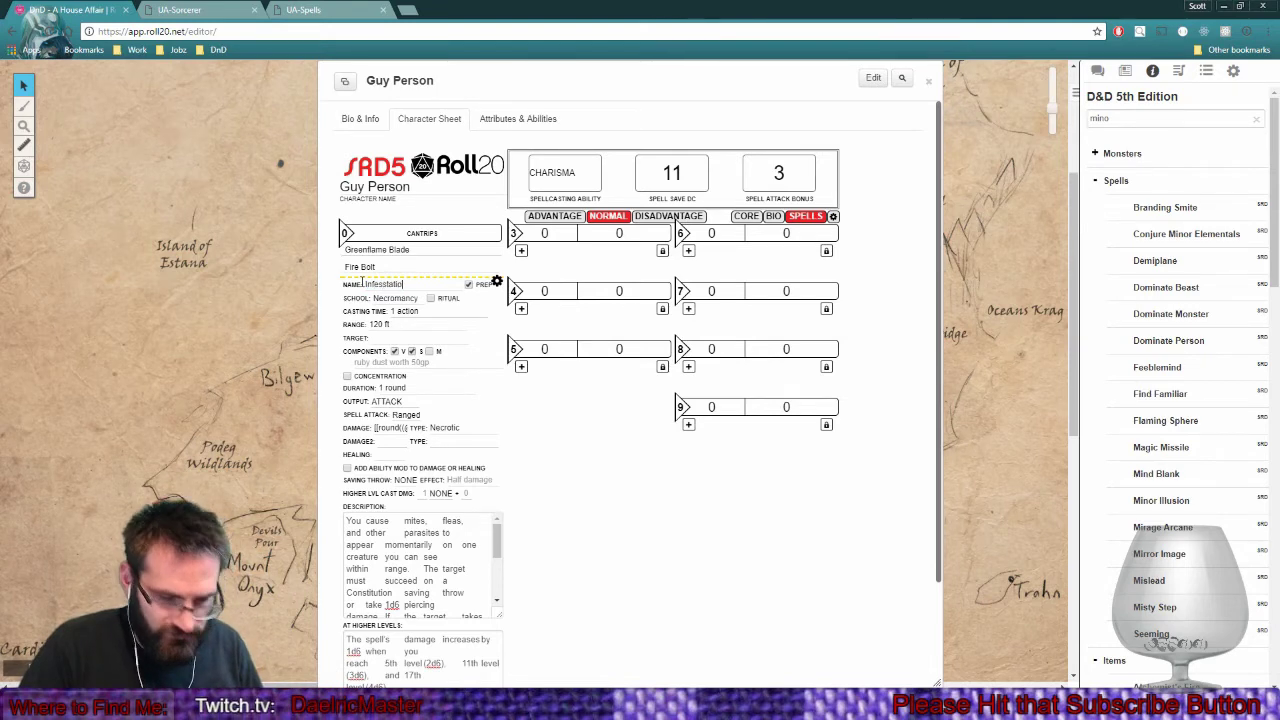
{"action": "right_click", "coordinate": [406, 284]}
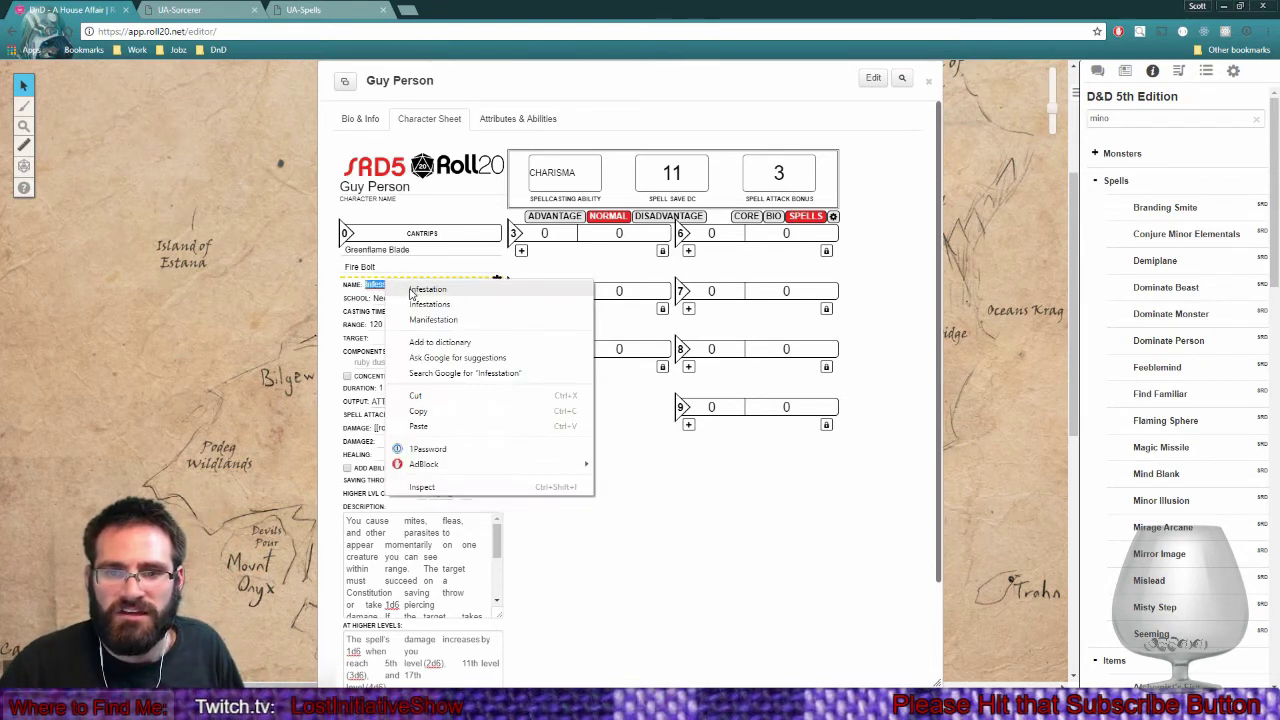
{"action": "left_click", "coordinate": [411, 292]}
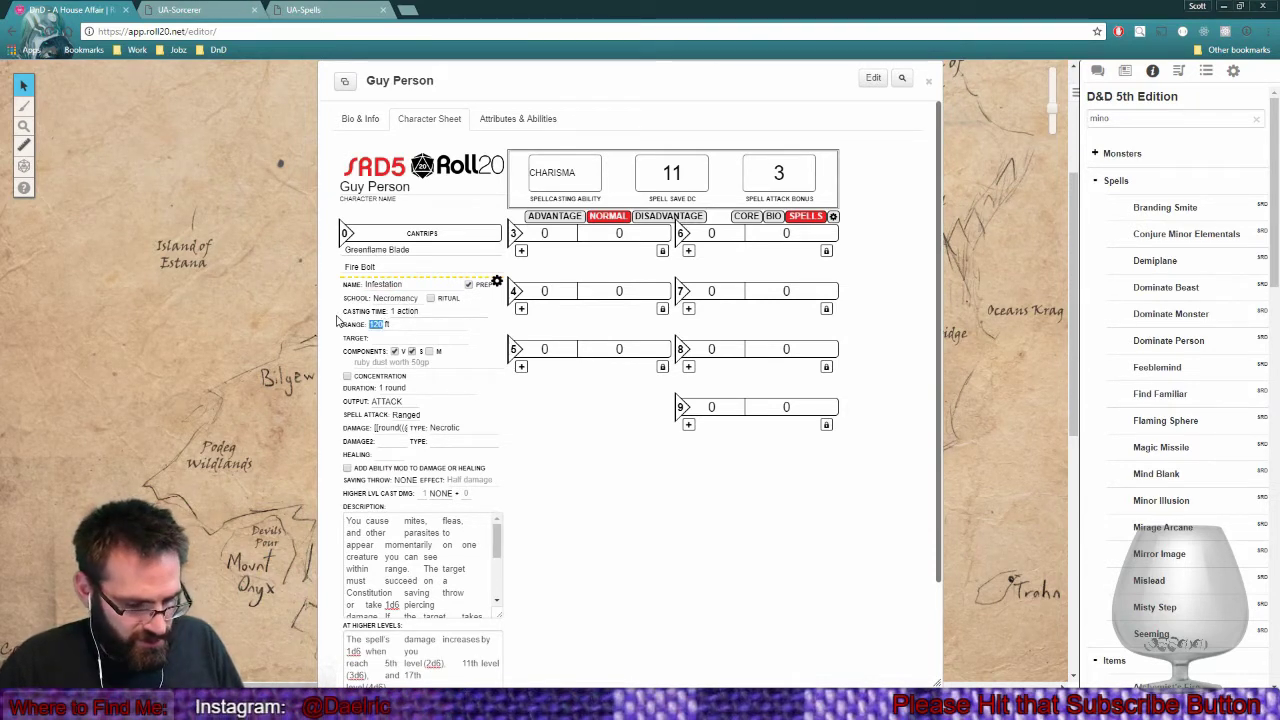
Set Infestation's range to 30 ft and its target to "creature".
{"action": "type", "text": "30"}
{"action": "left_click", "coordinate": [406, 337]}
{"action": "type", "text": "creature"}
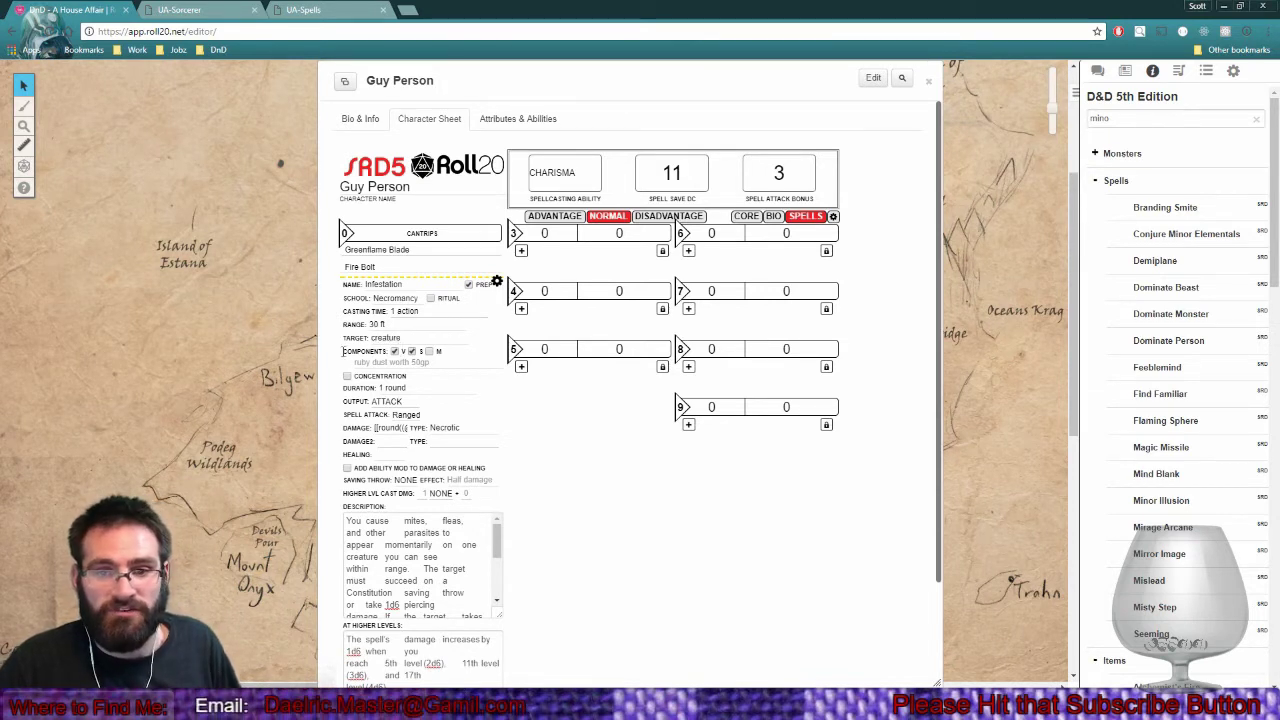
Check Infestation's components in the UA-Spells document, leave V and S enabled in Roll20, and enter "a living flea" as the material.
{"action": "left_click", "coordinate": [412, 351]}
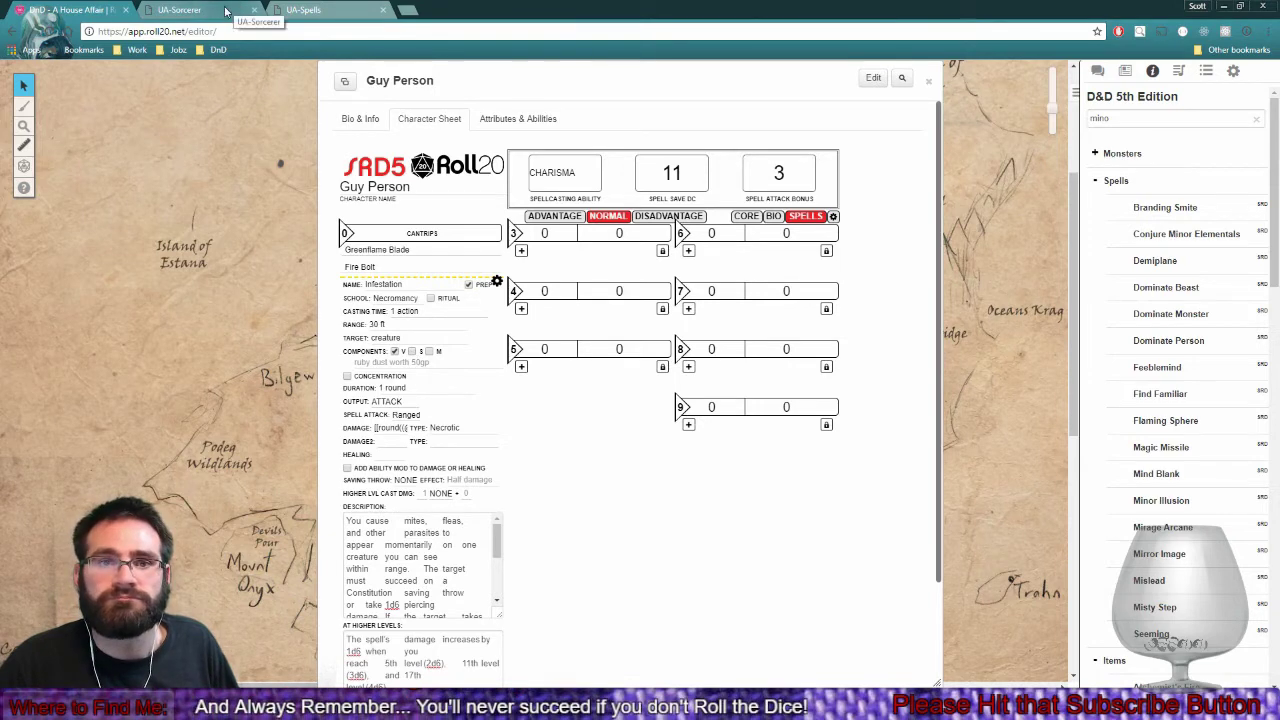
{"action": "left_click", "coordinate": [303, 10]}
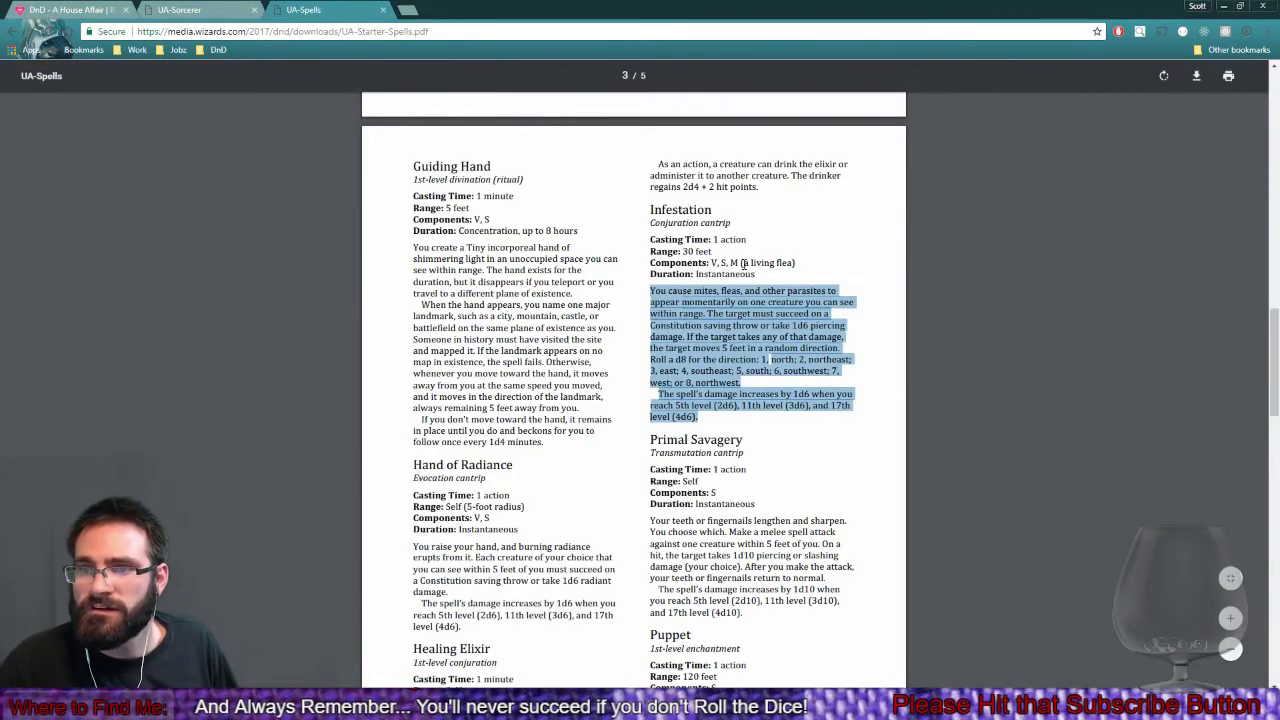
{"action": "left_click", "coordinate": [20, 12]}
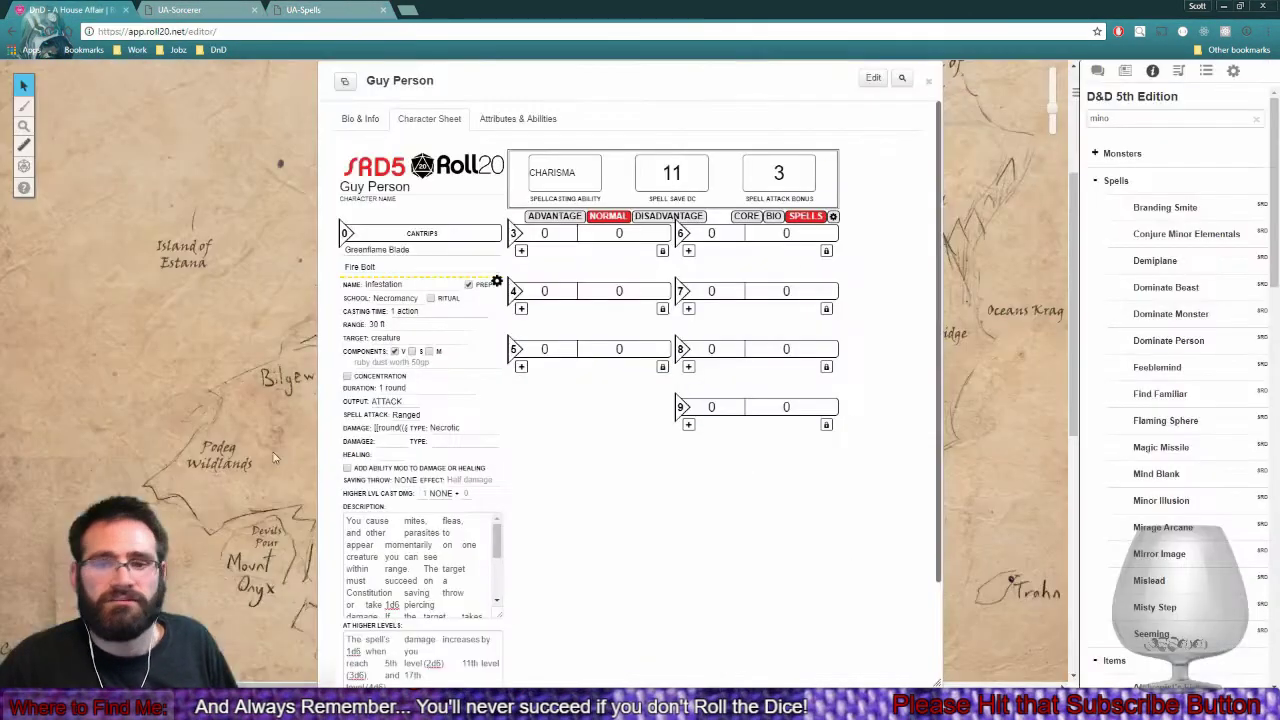
{"action": "left_click", "coordinate": [411, 351]}
{"action": "left_click", "coordinate": [384, 362]}
{"action": "type", "text": "a li"}
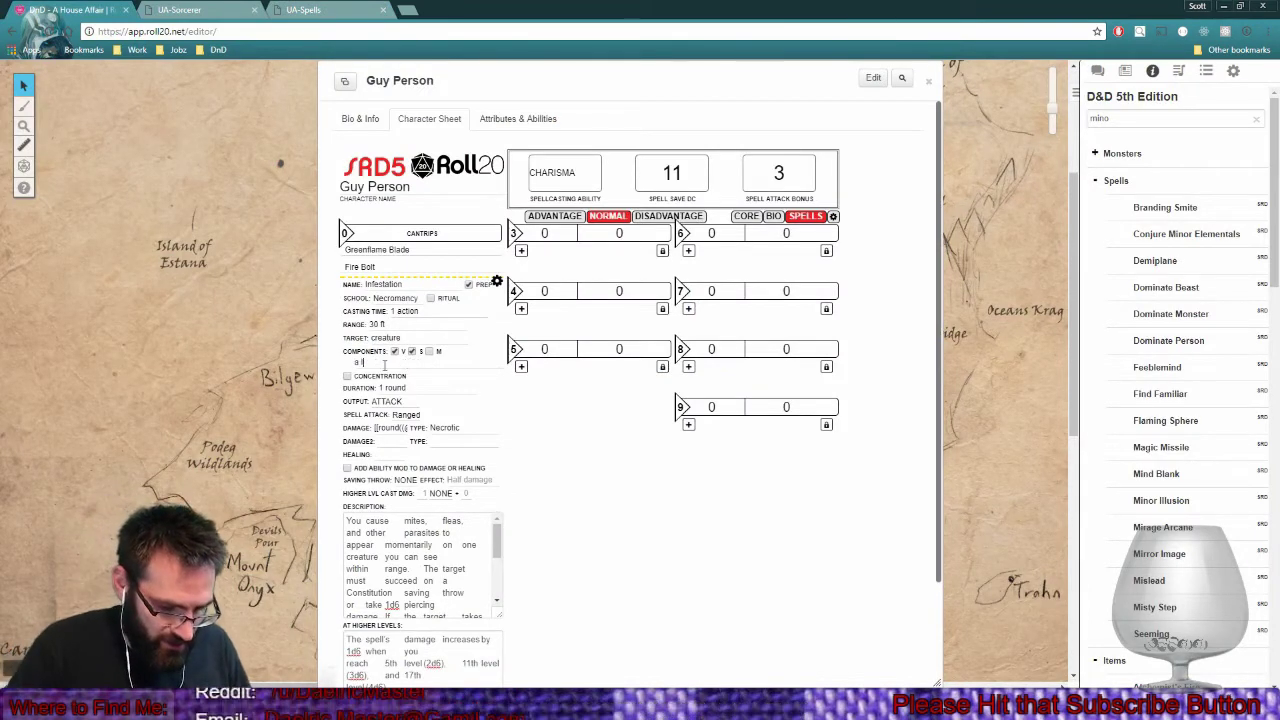
{"action": "type", "text": "ving flea"}
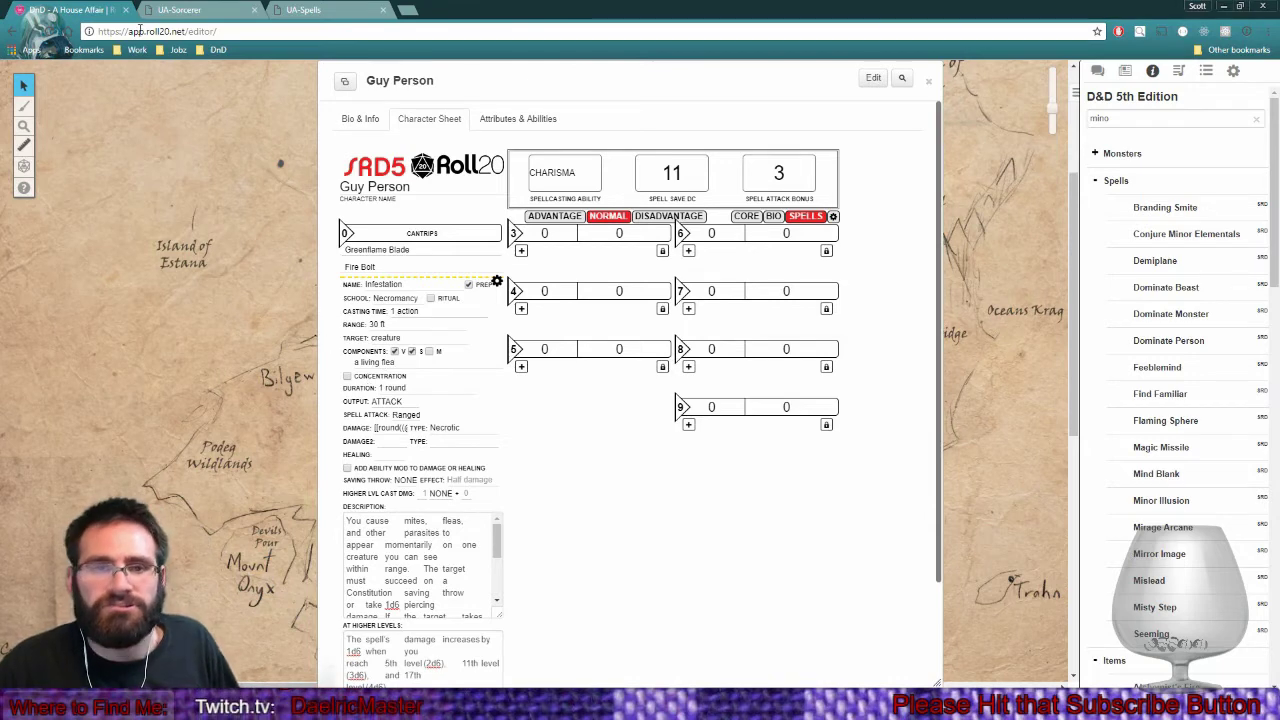
Copy Infestation's duration from the UA-Spells document and set the Roll20 entry's duration to Instantaneous.
{"action": "left_click", "coordinate": [290, 12]}
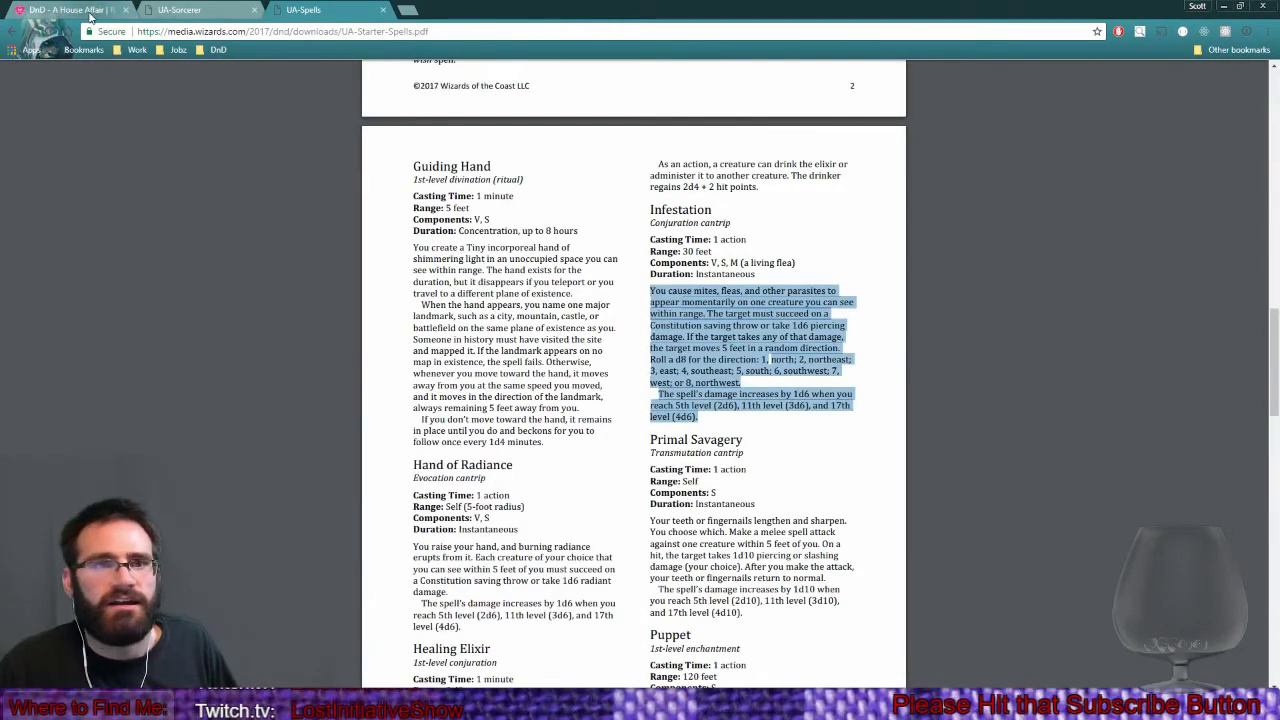
{"action": "left_click_drag", "start_coordinate": [696, 274], "coordinate": [756, 274]}
{"action": "key", "text": "ctrl+c"}
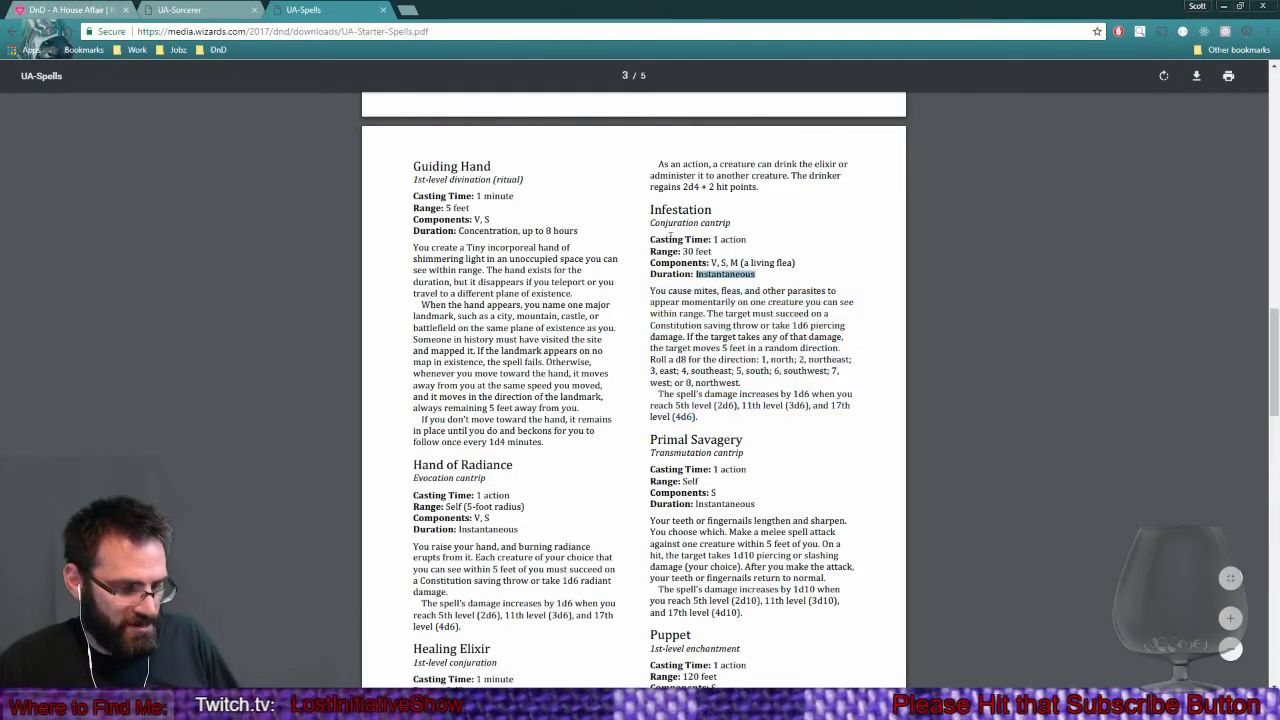
{"action": "key", "text": "ctrl+1"}
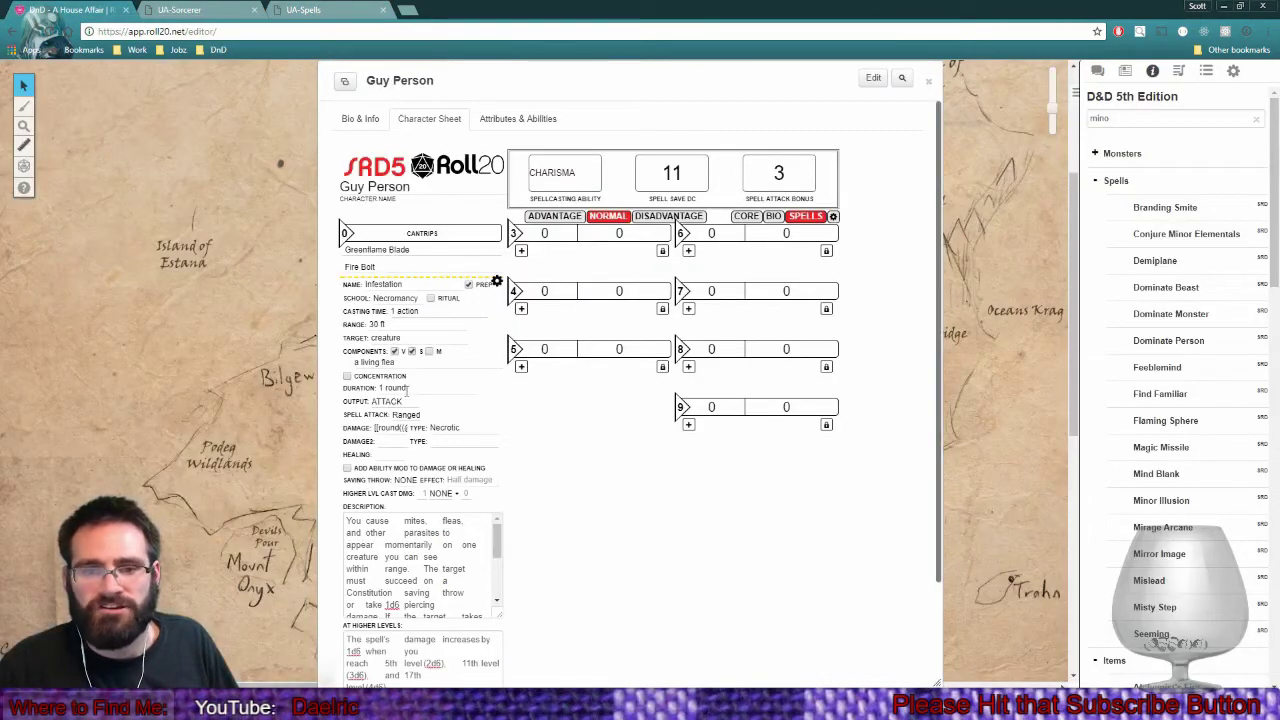
{"action": "double_click", "coordinate": [404, 389]}
{"action": "key", "text": "ctrl+v"}
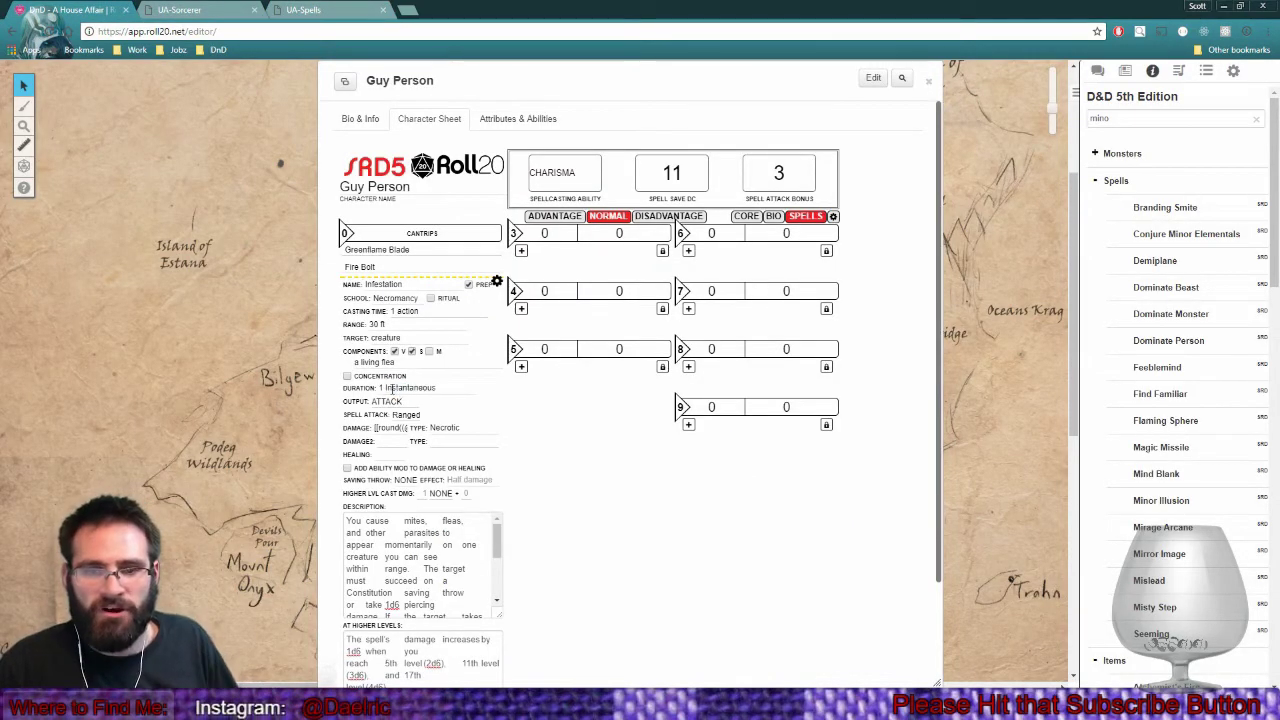
{"action": "key", "text": "BackSpace"}
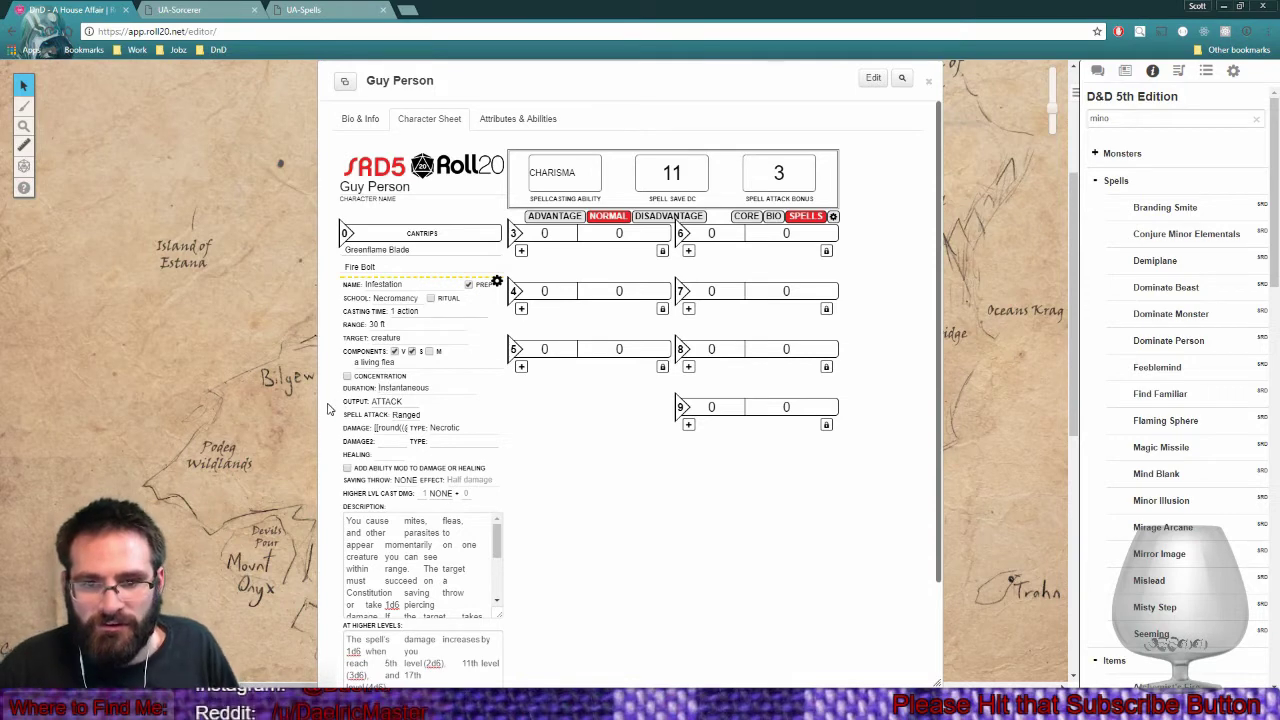